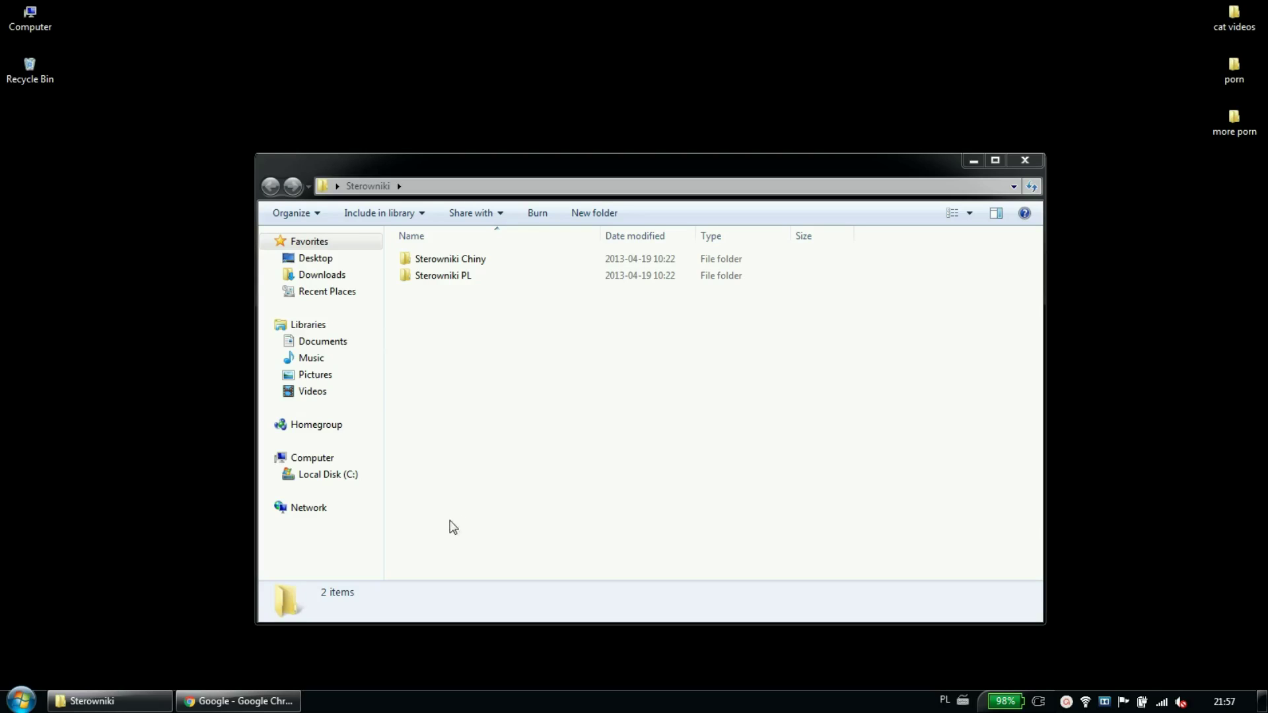
Switch to Chrome and search Google for "ftdi drivers".
left_click(291, 623)
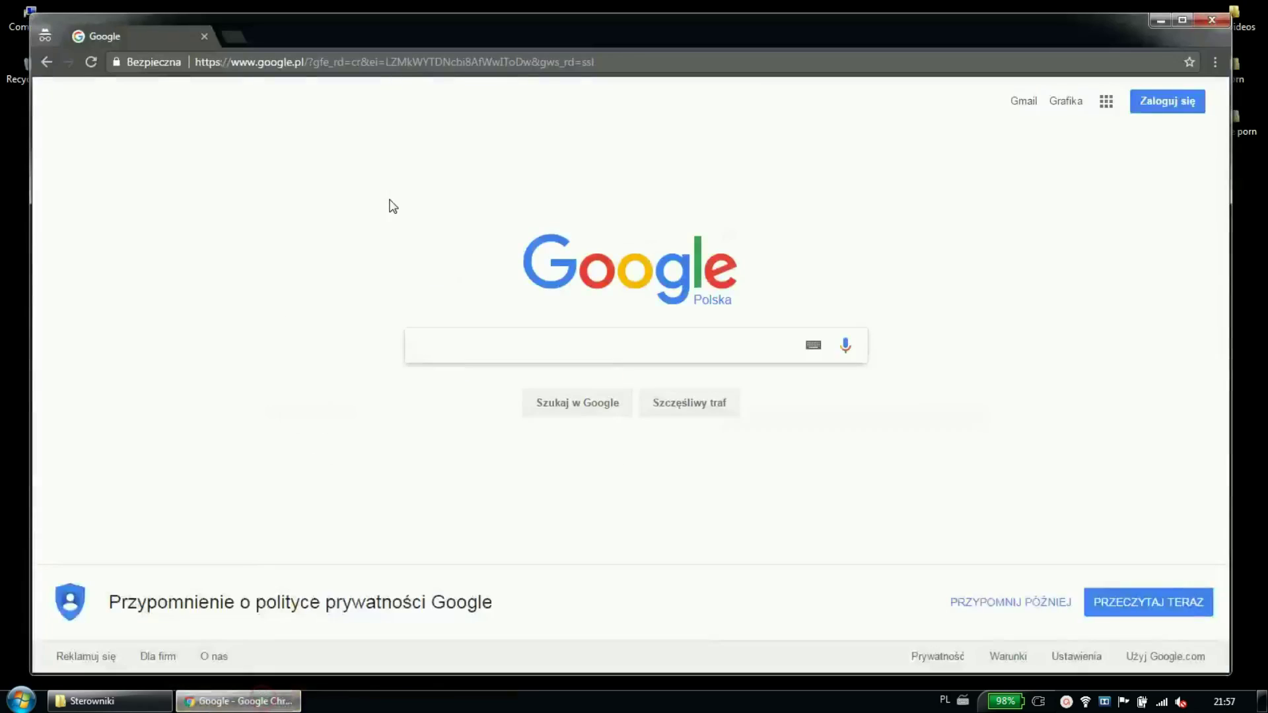
left_click(471, 351)
type("dr")
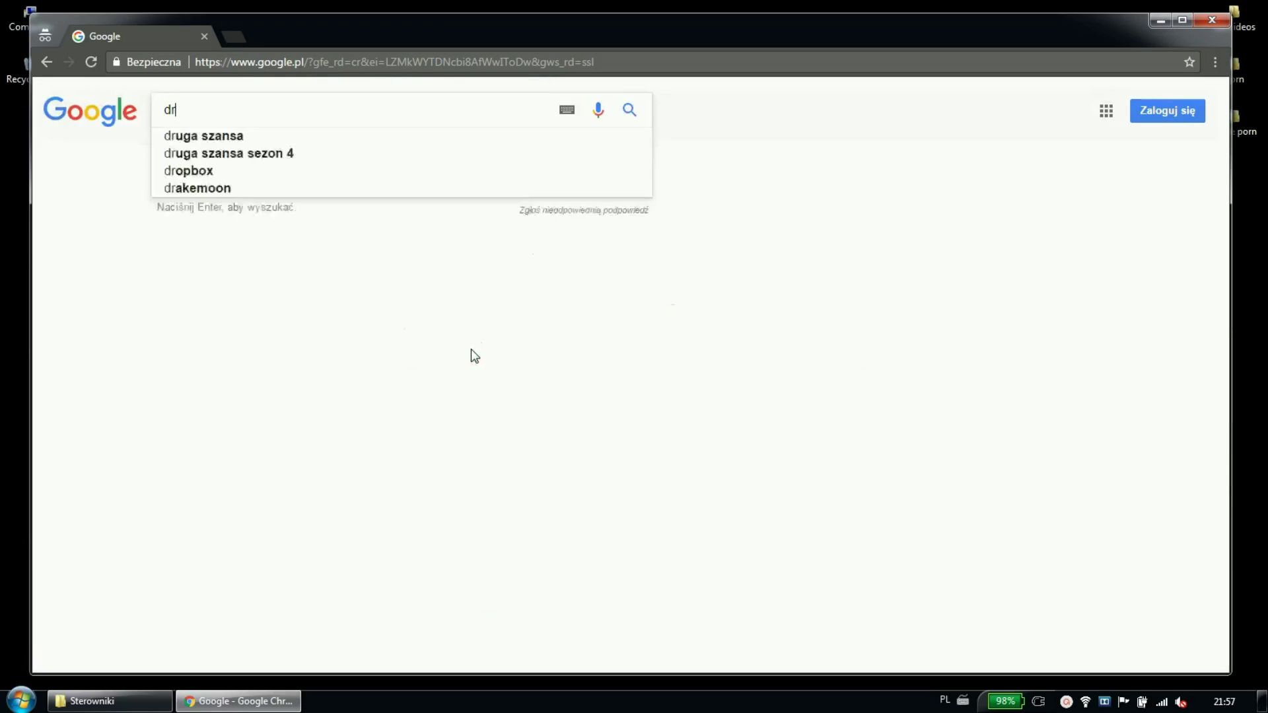
key("BackSpace")
type("ftdi drivers")
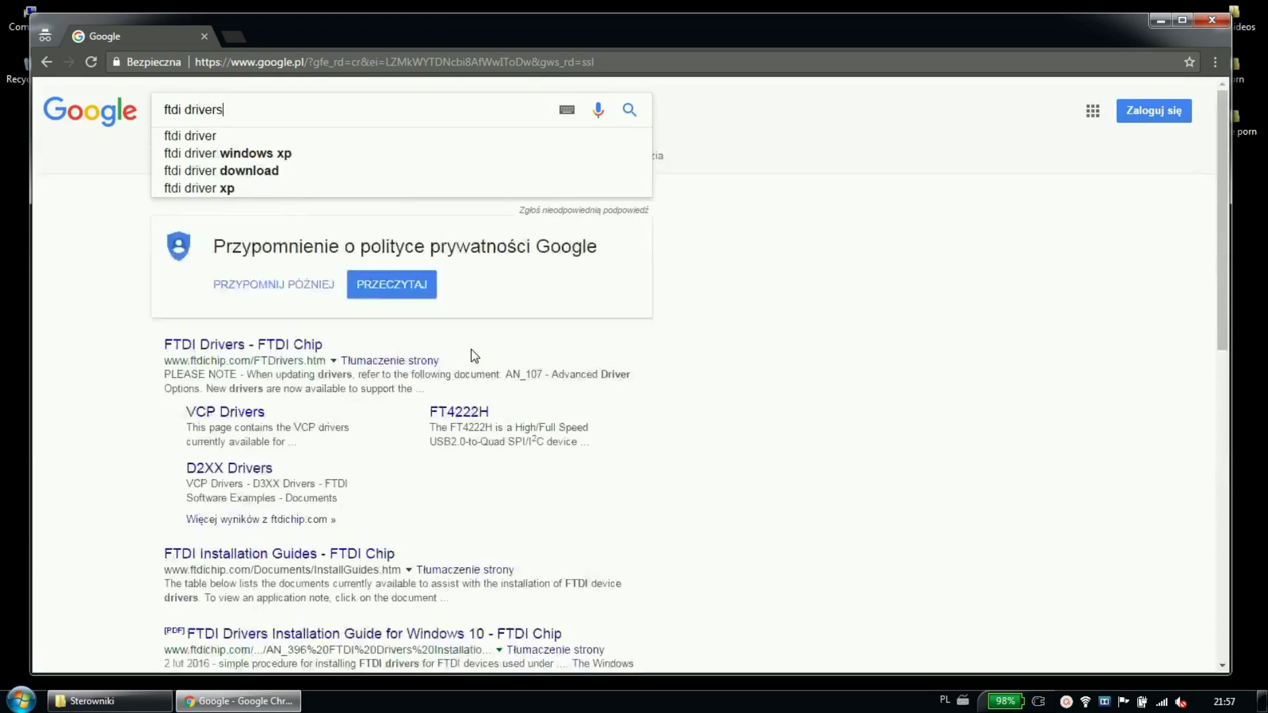
key("Return")
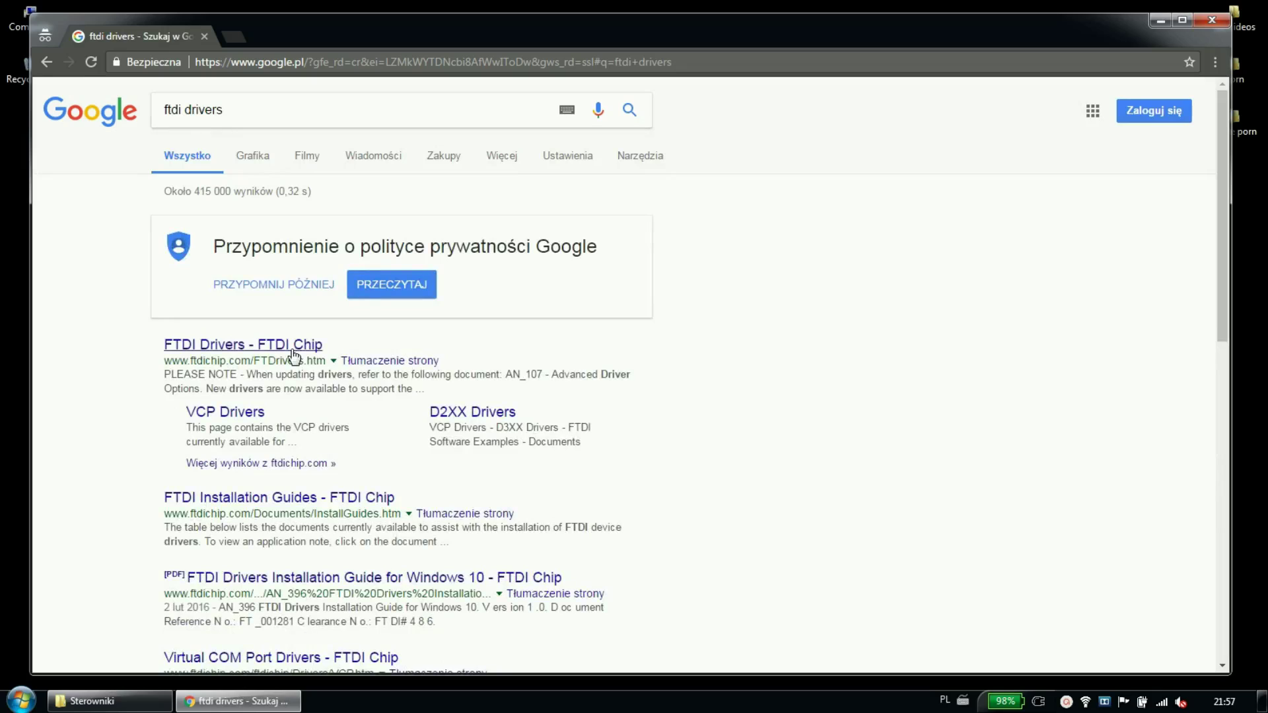
Open the FTDI Chip drivers page from the search results and go to its VCP Drivers page.
left_click(263, 345)
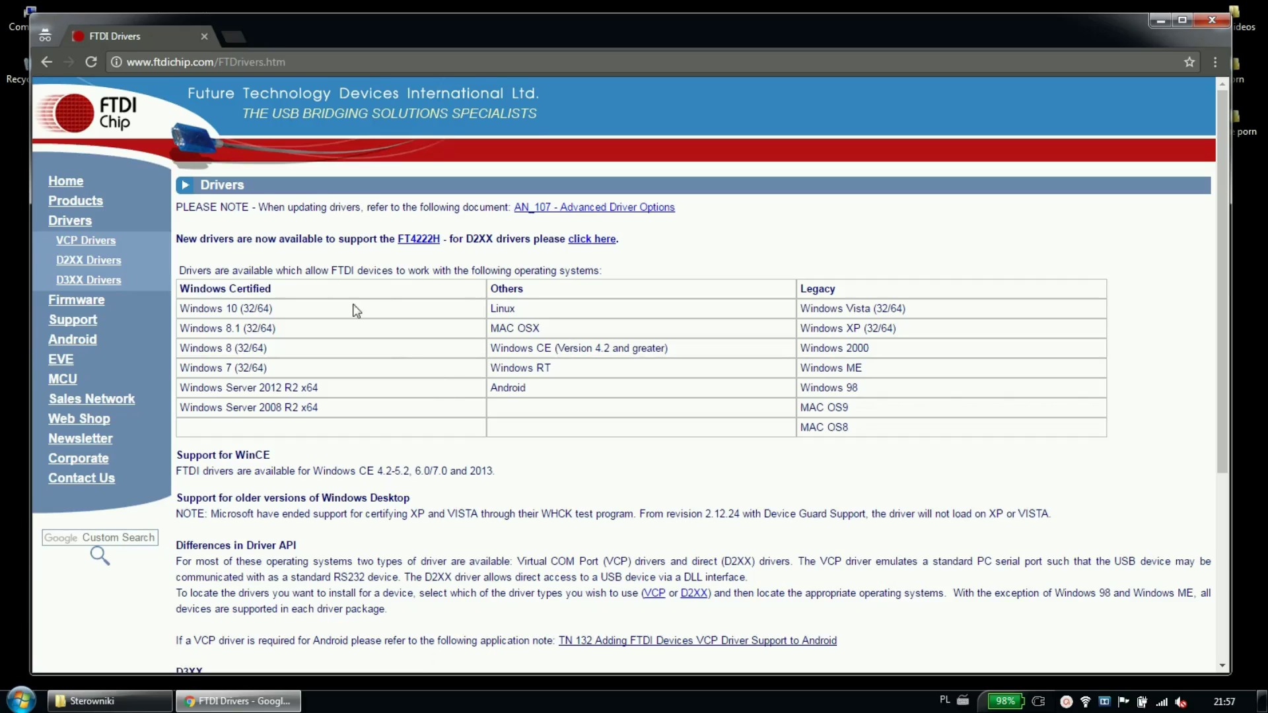
left_click_drag(122, 243, 42, 243)
left_click(80, 245)
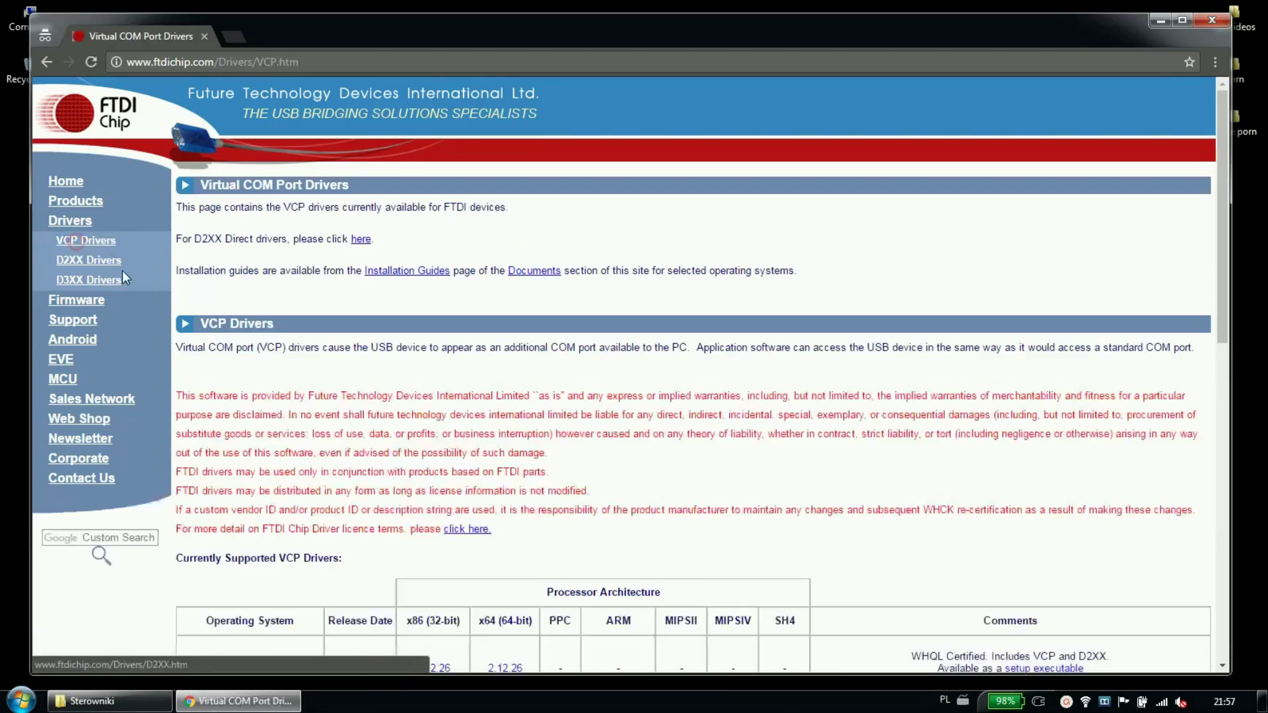
Review the supported VCP drivers table for Windows, Linux and Mac OS X, and minimize the browser.
scroll(401, 354, "down", 6)
scroll(401, 353, "down", 1)
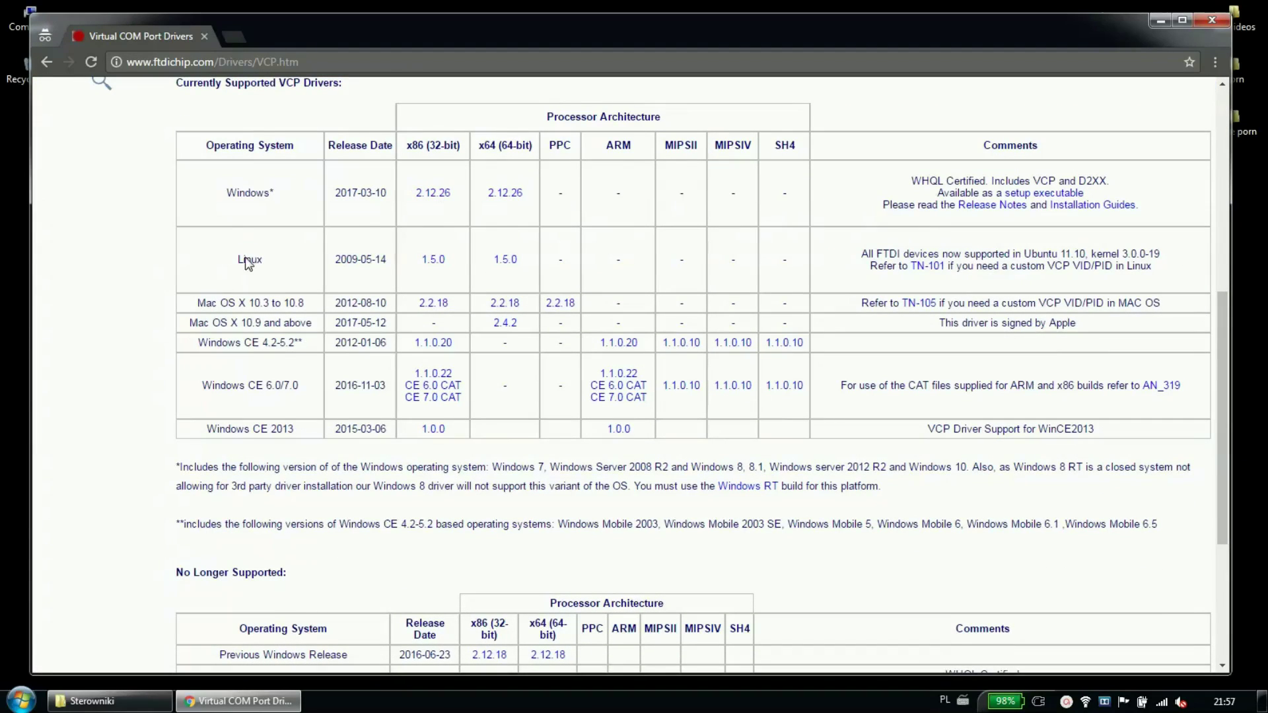
left_click_drag(203, 249, 280, 322)
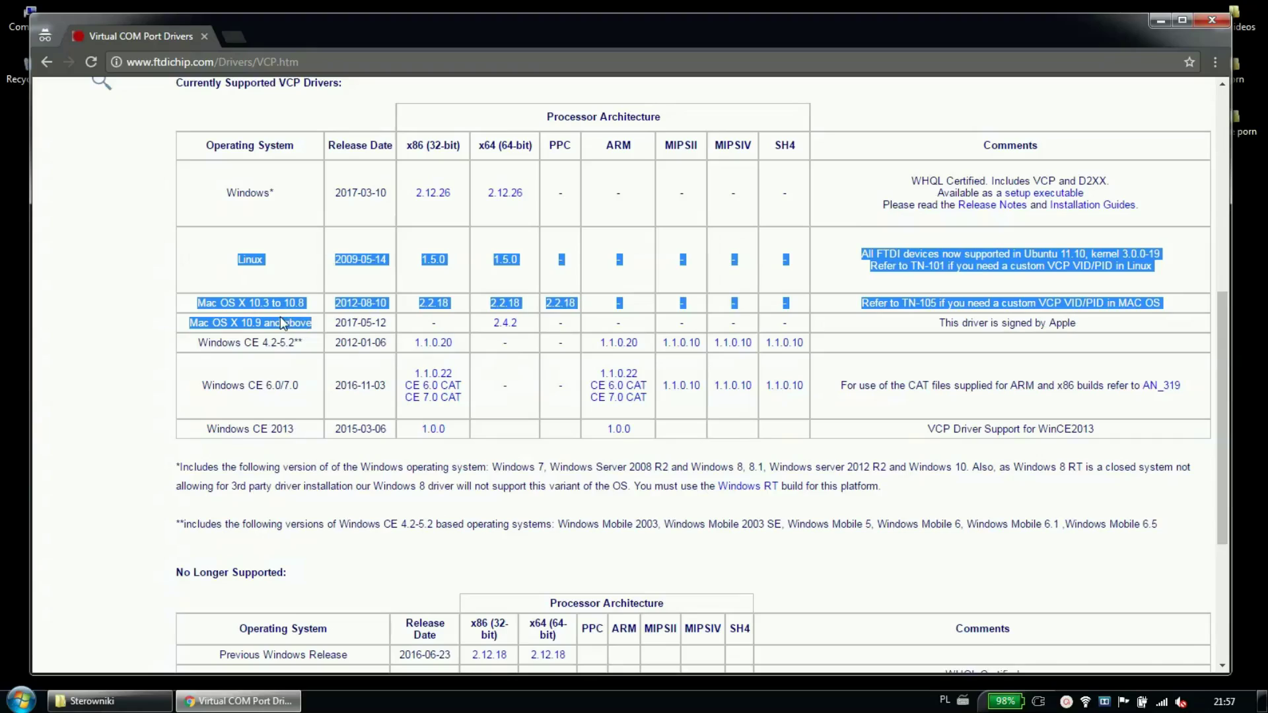
left_click(280, 322)
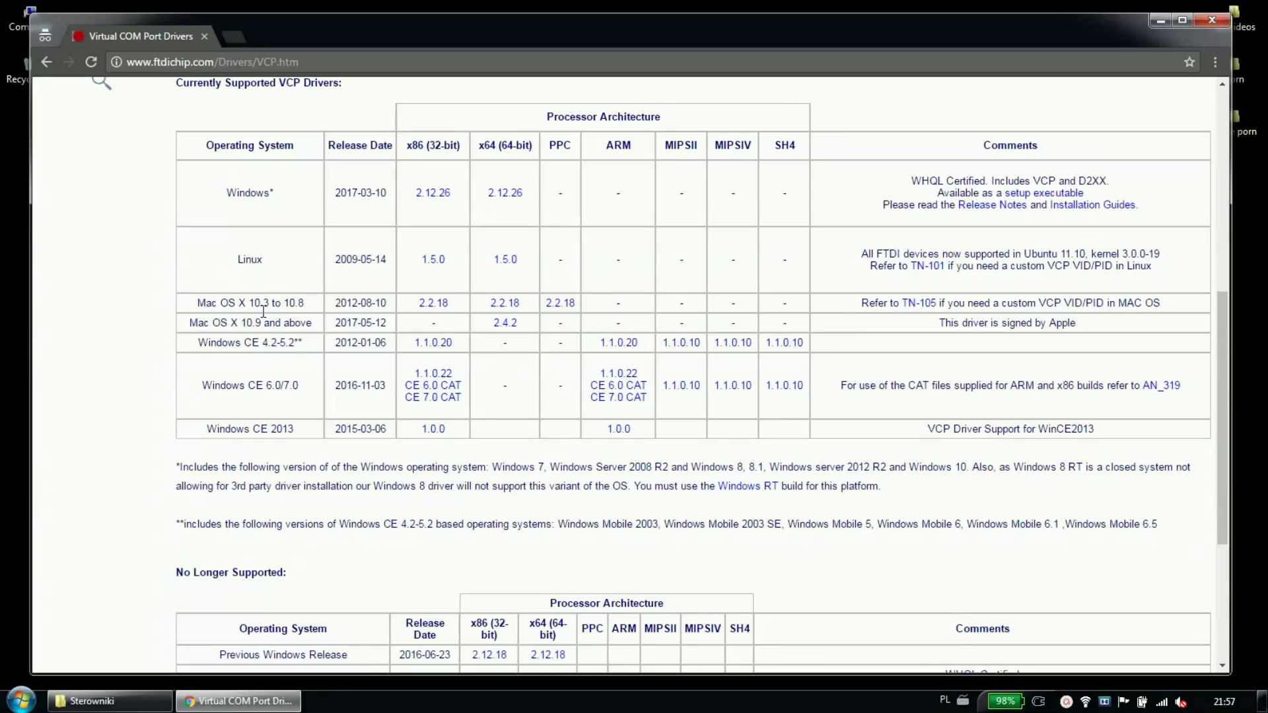
scroll(264, 311, "up", 3)
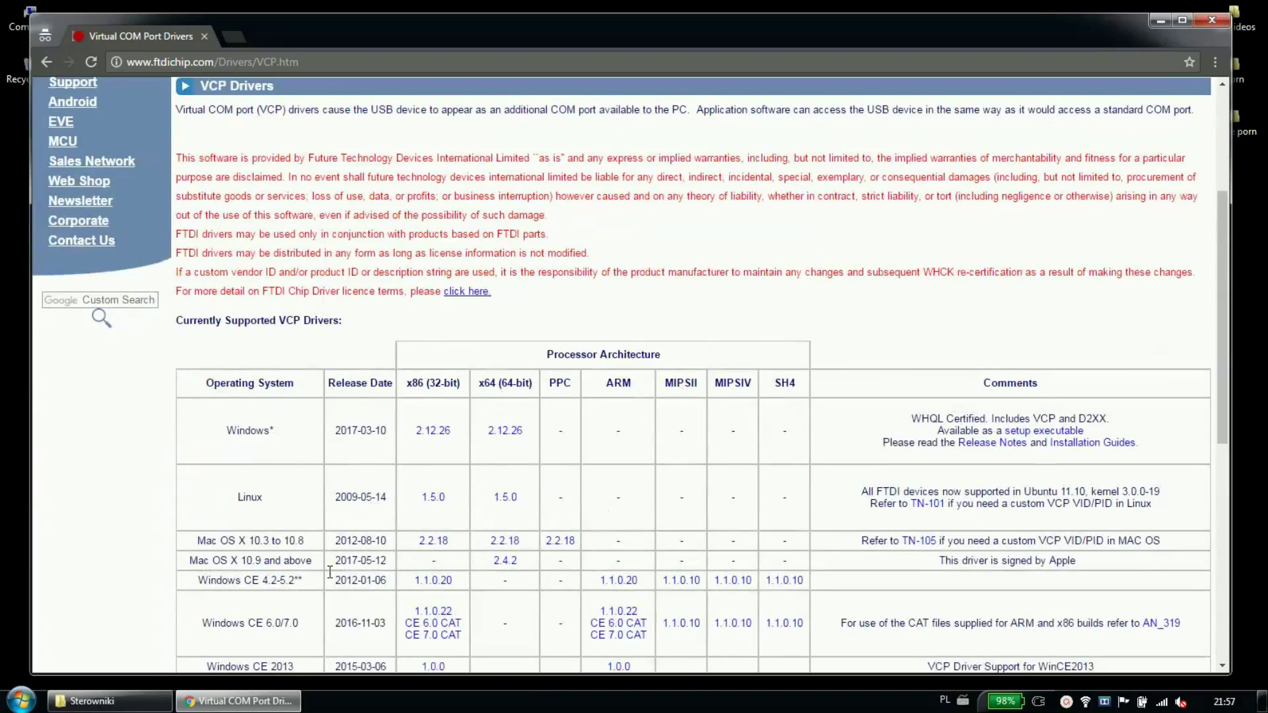
scroll(561, 519, "up", 1)
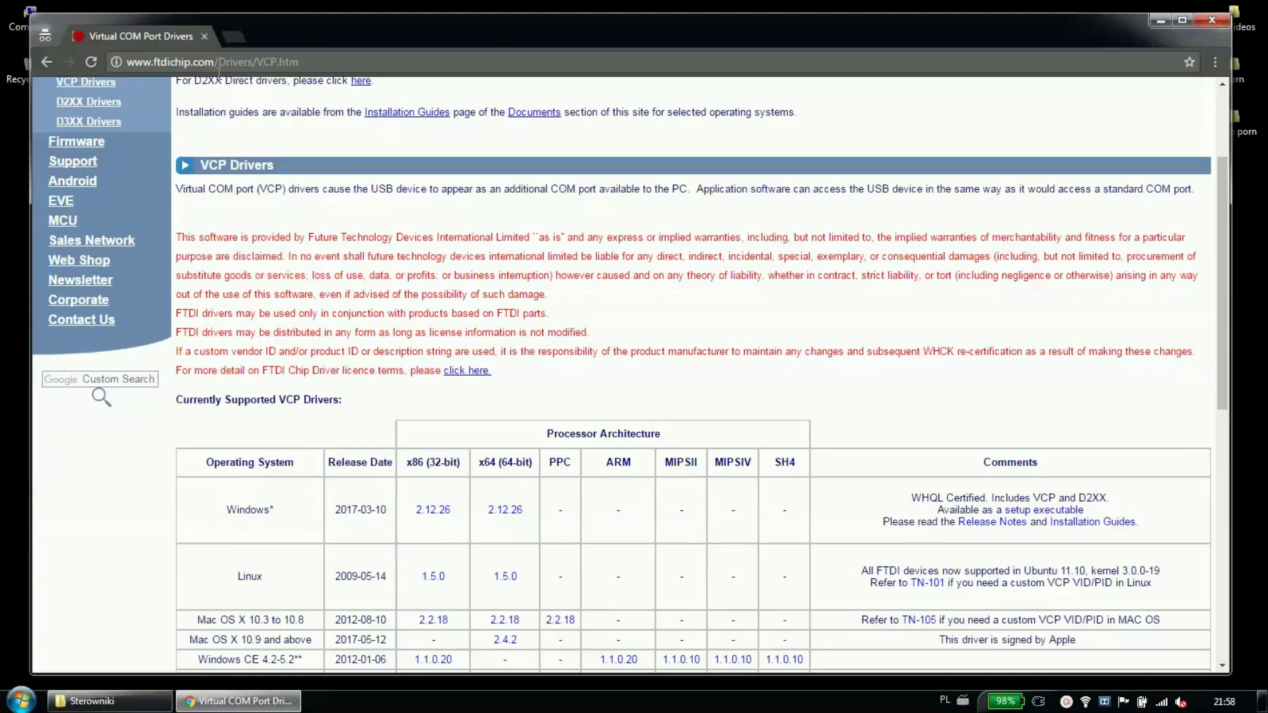
left_click(1160, 20)
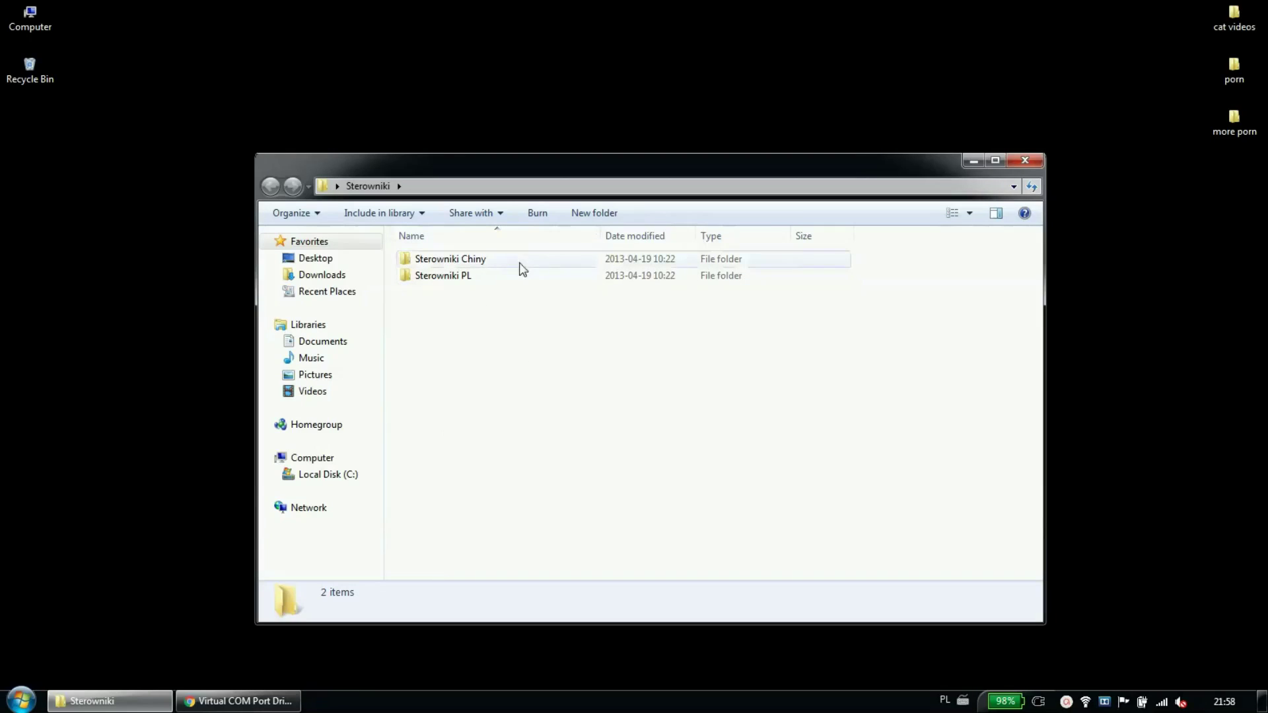
Look through the driver files in the Sterowniki Chiny folder, and open the Sterowniki PL folder.
left_click(452, 259)
key("Down")
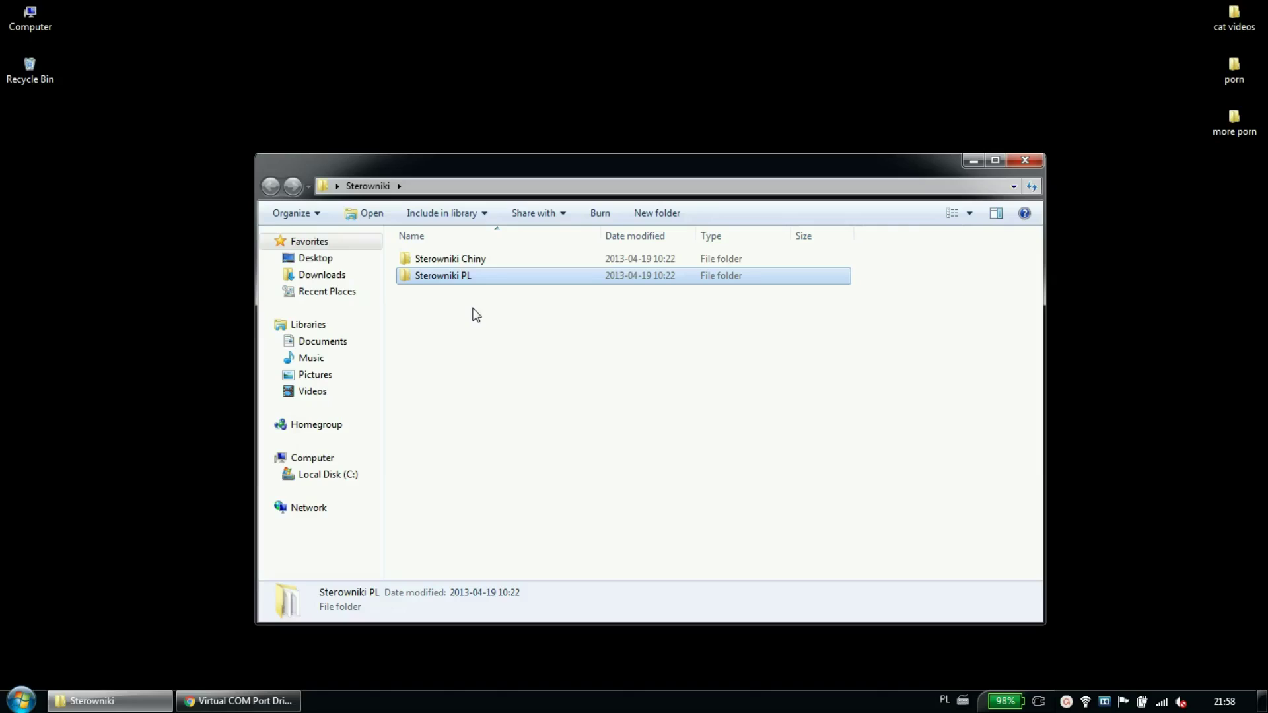
double_click(459, 259)
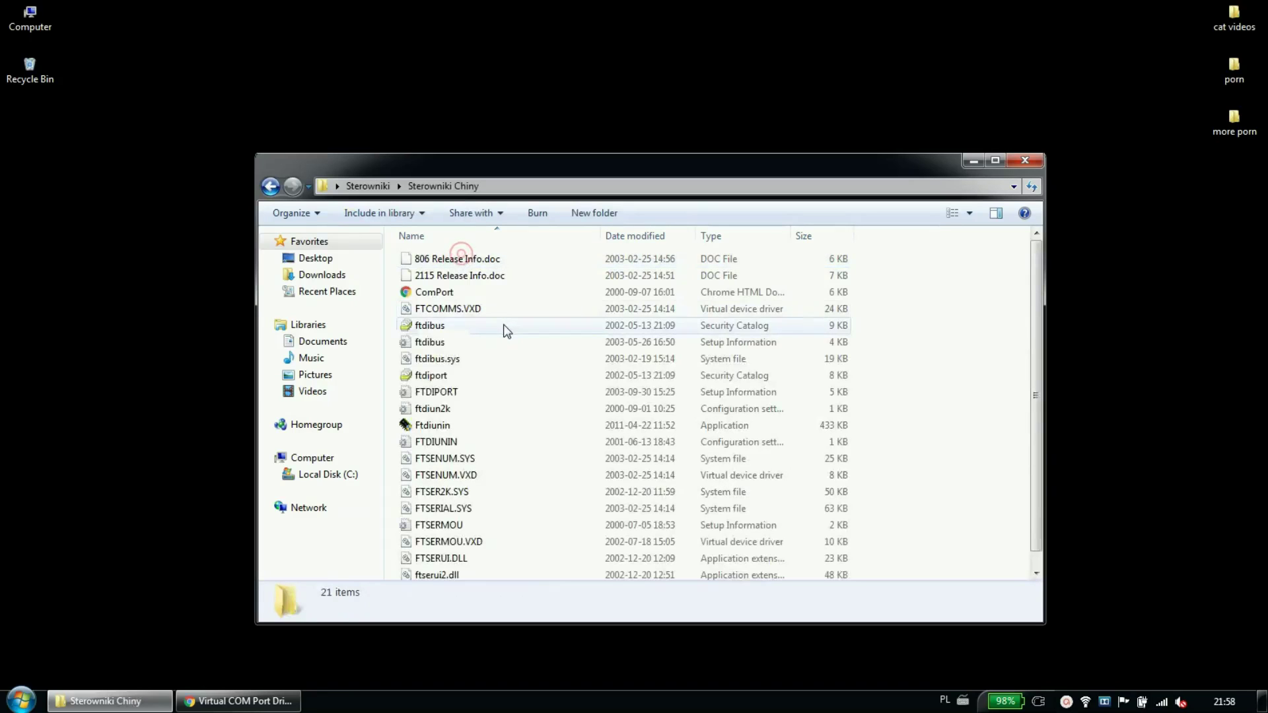
scroll(489, 370, "down", 1)
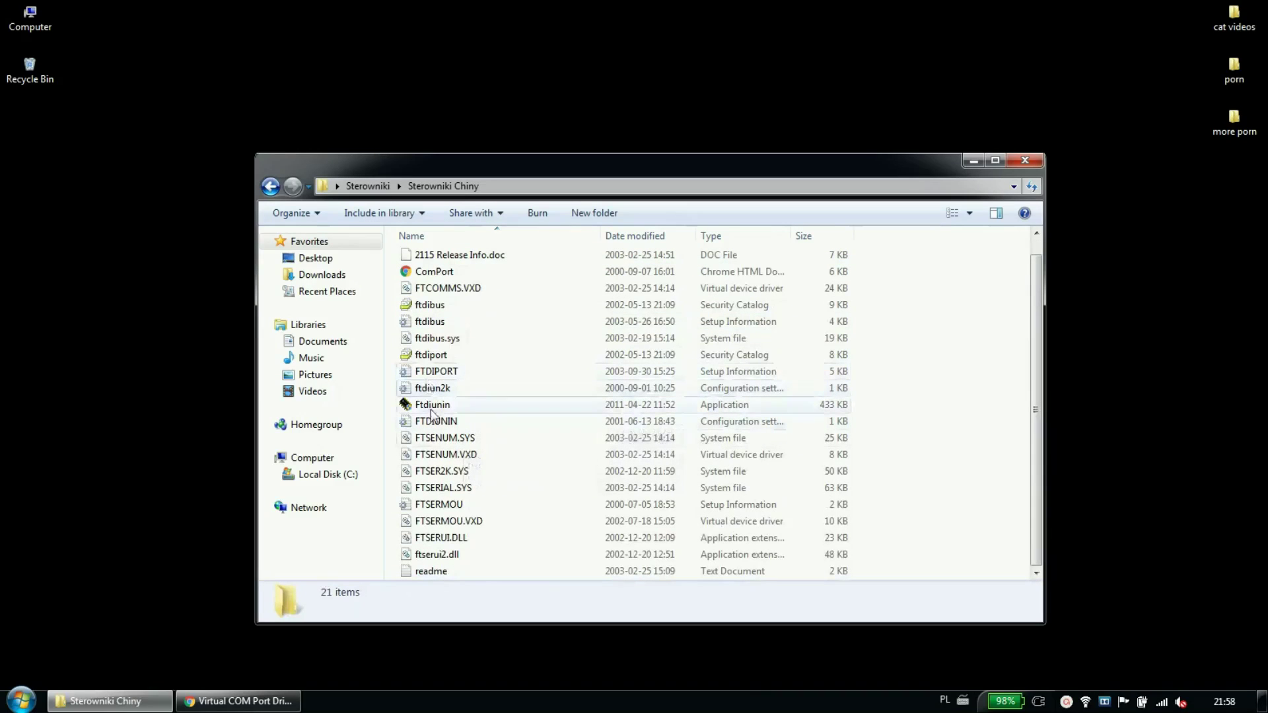
key("BackSpace")
double_click(430, 274)
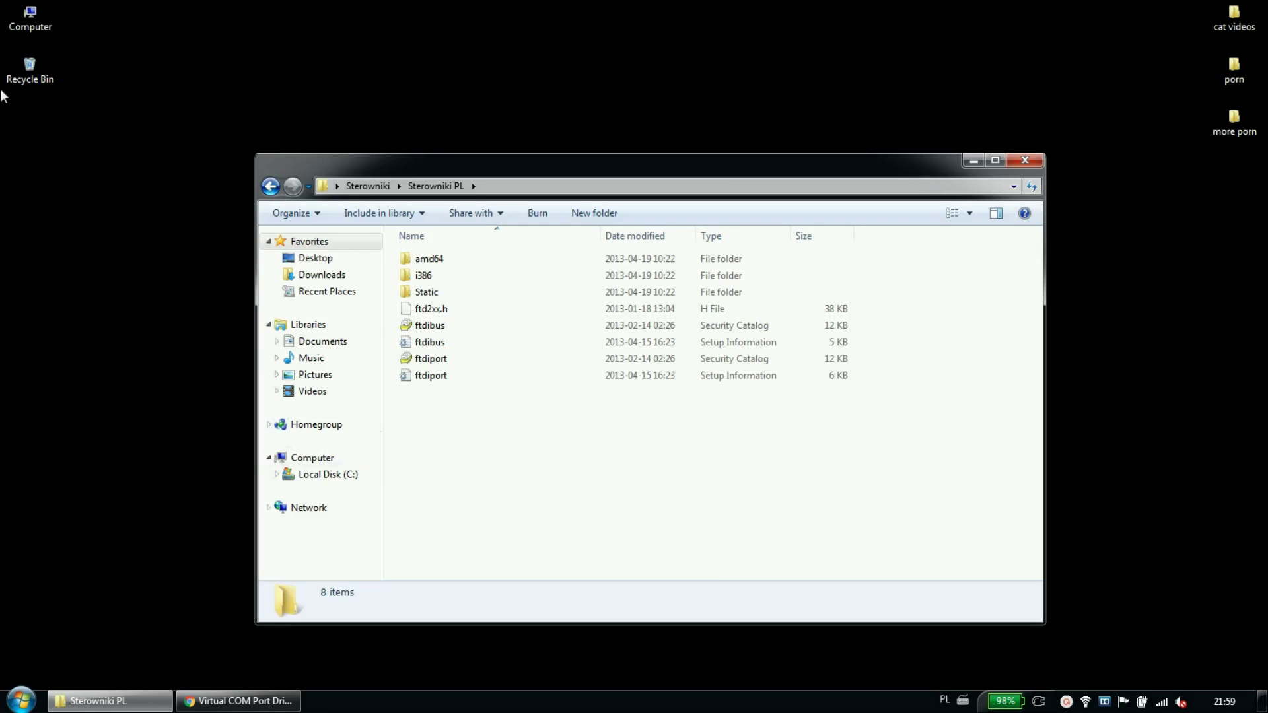
Open Device Manager from the computer's system properties and minimize the System window.
right_click(34, 21)
left_click(75, 172)
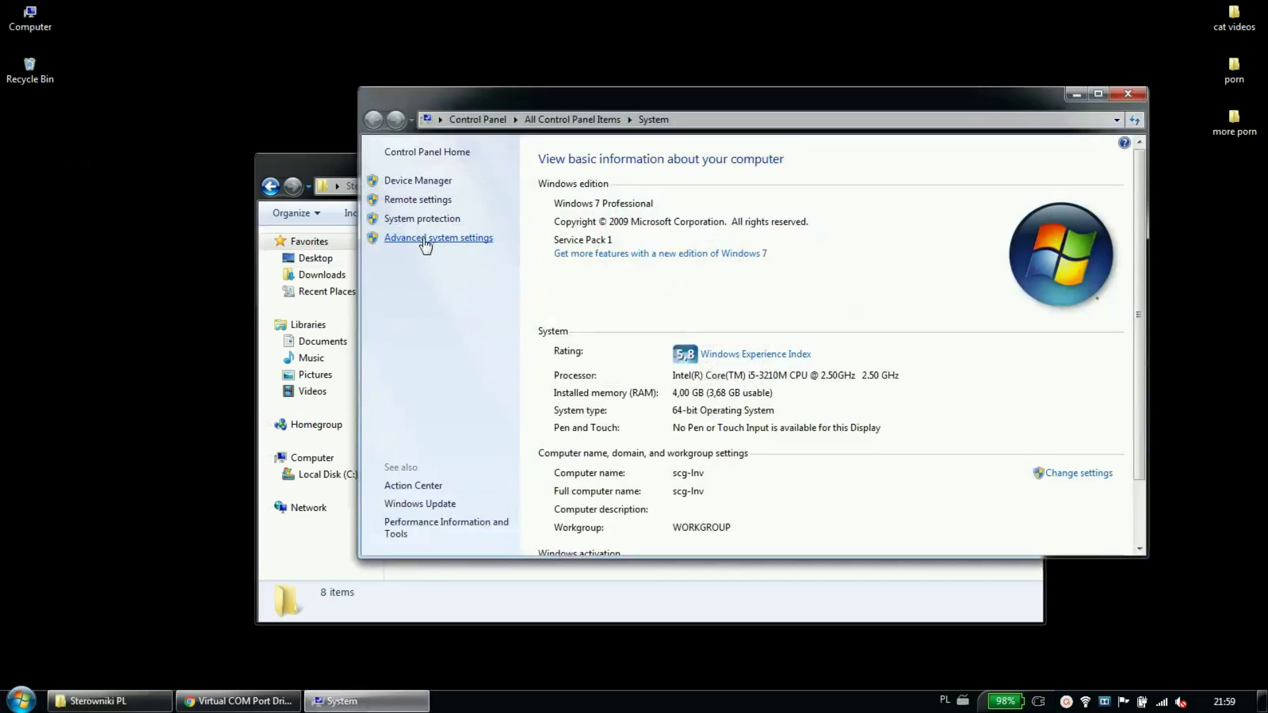
left_click(410, 181)
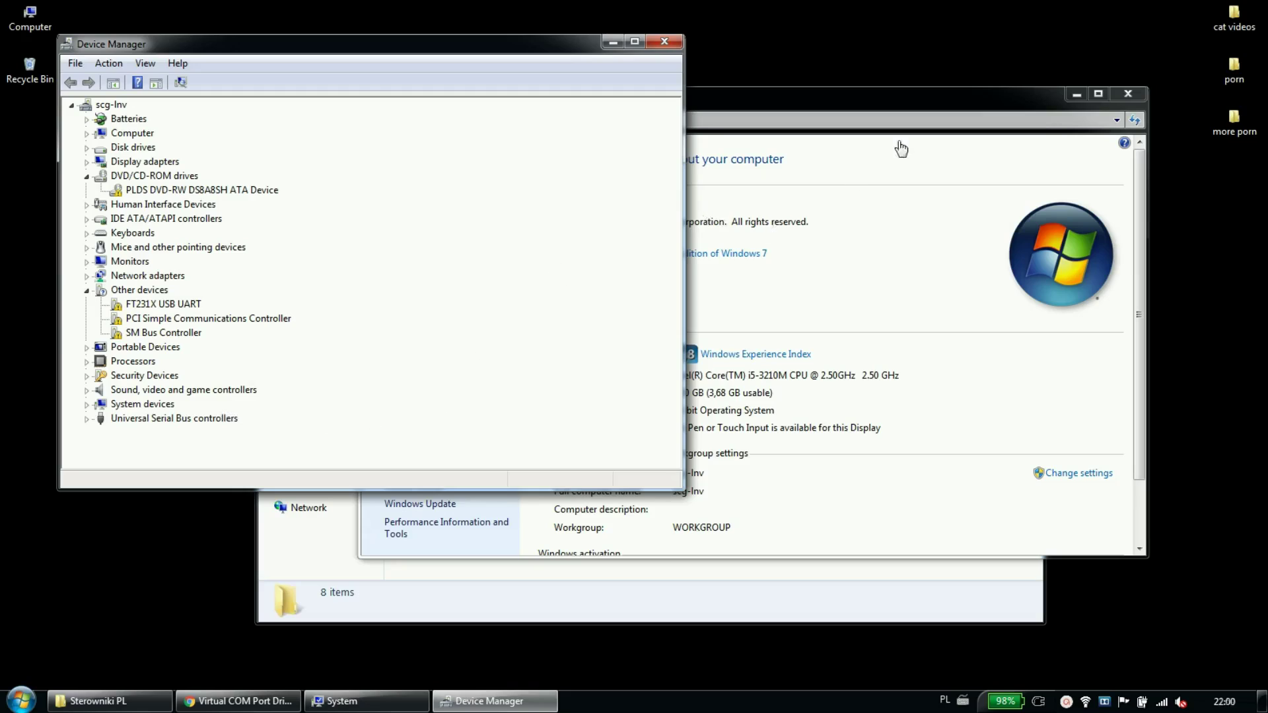
left_click(1076, 94)
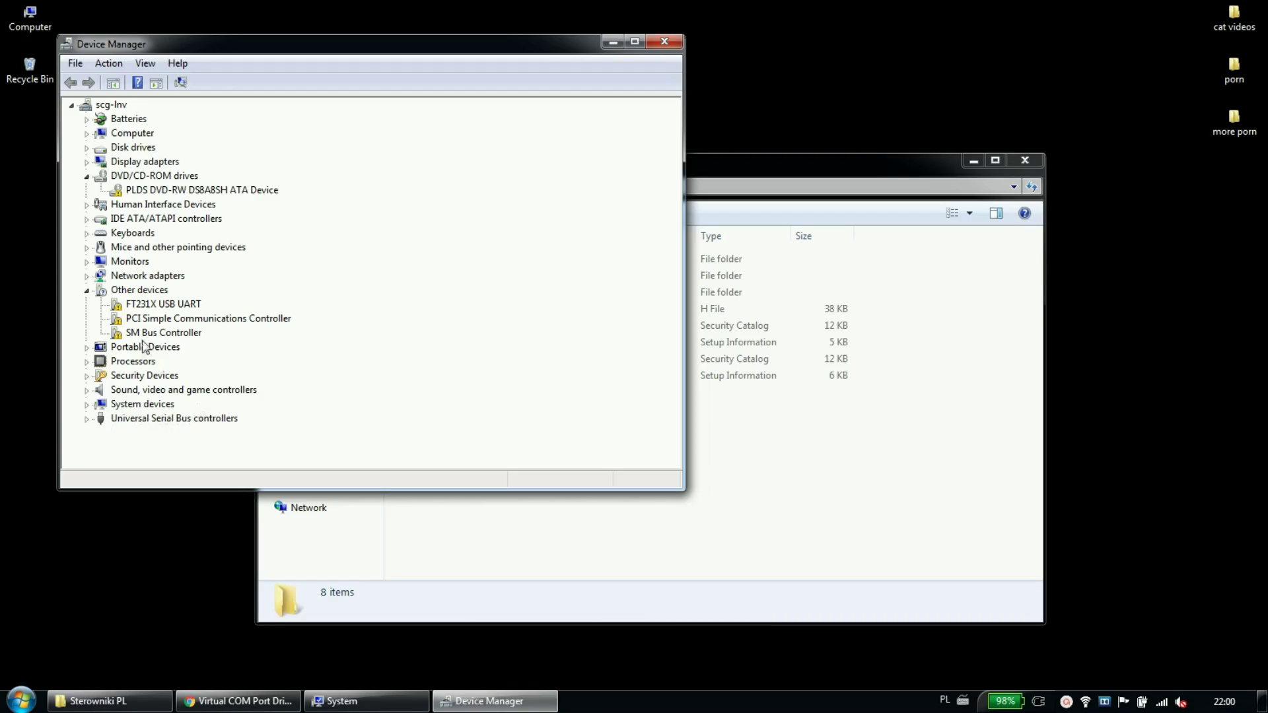
Start a driver update for the FT231X USB UART device, choosing to browse the computer for driver software.
left_click(145, 304)
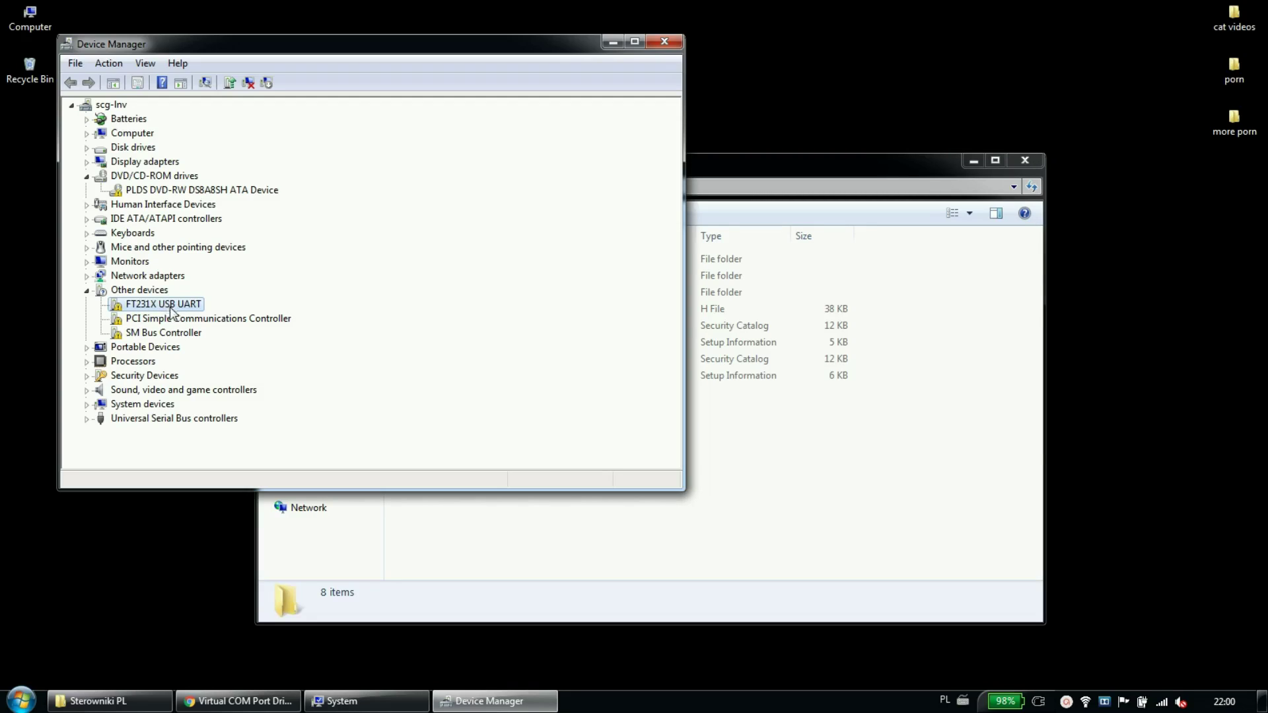
right_click(153, 307)
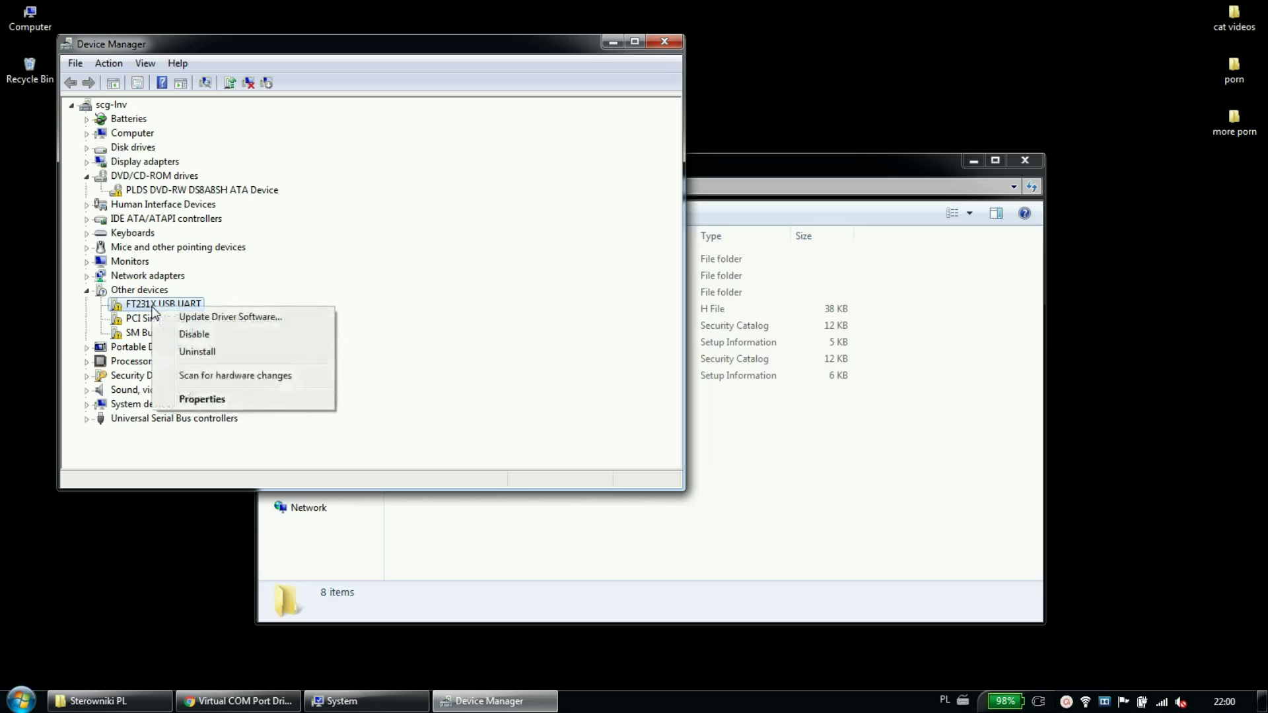
left_click(221, 314)
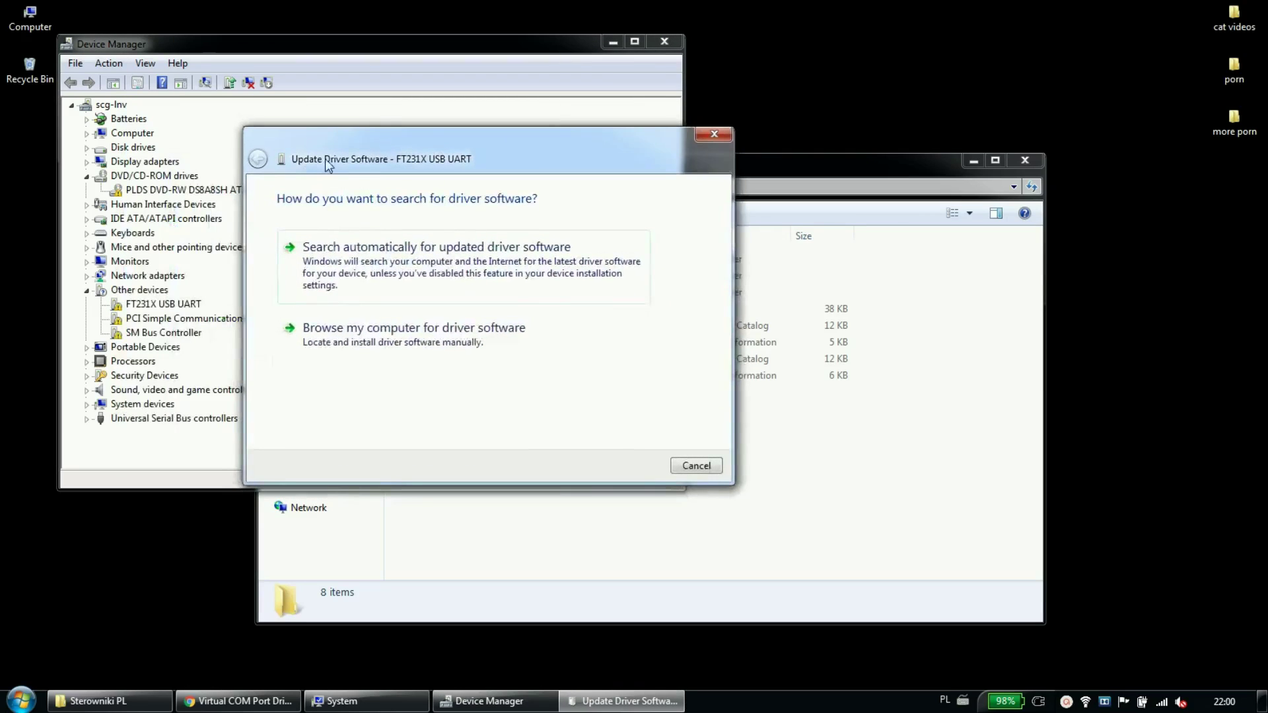
left_click(387, 336)
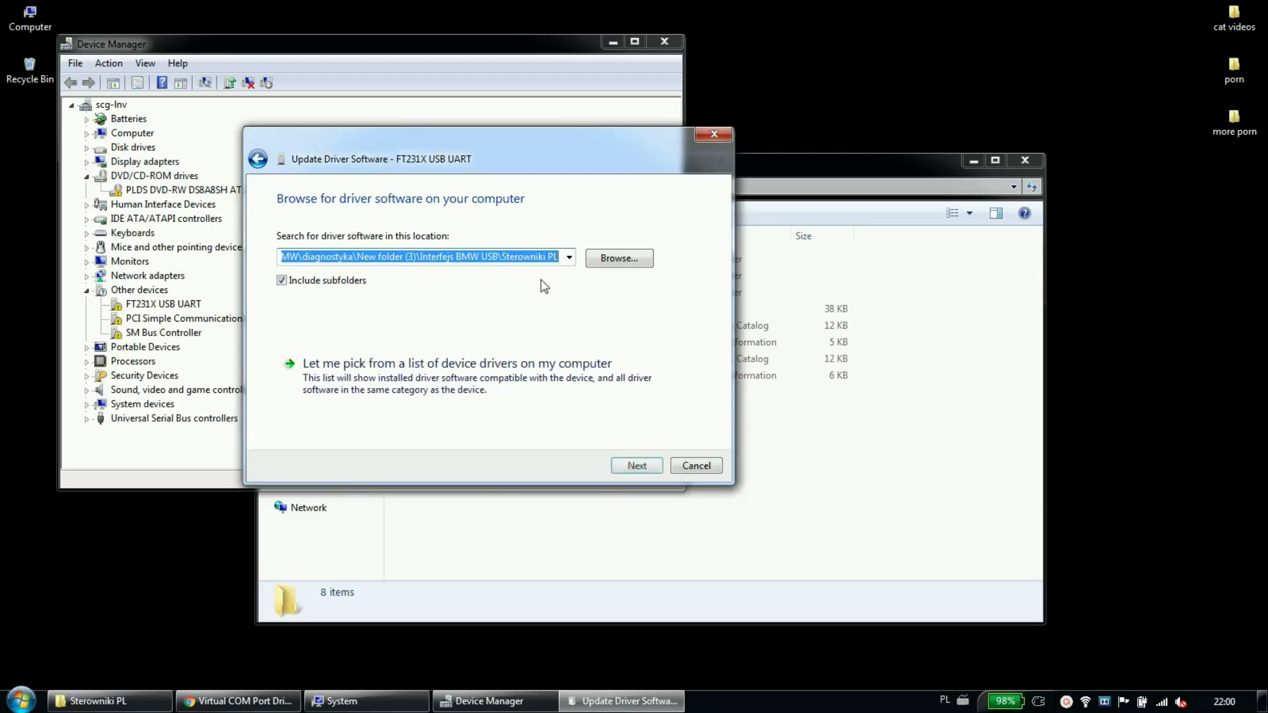
Set the driver search location to the Sterowniki PL folder inside the desktop's Sterowniki folder.
left_click(618, 258)
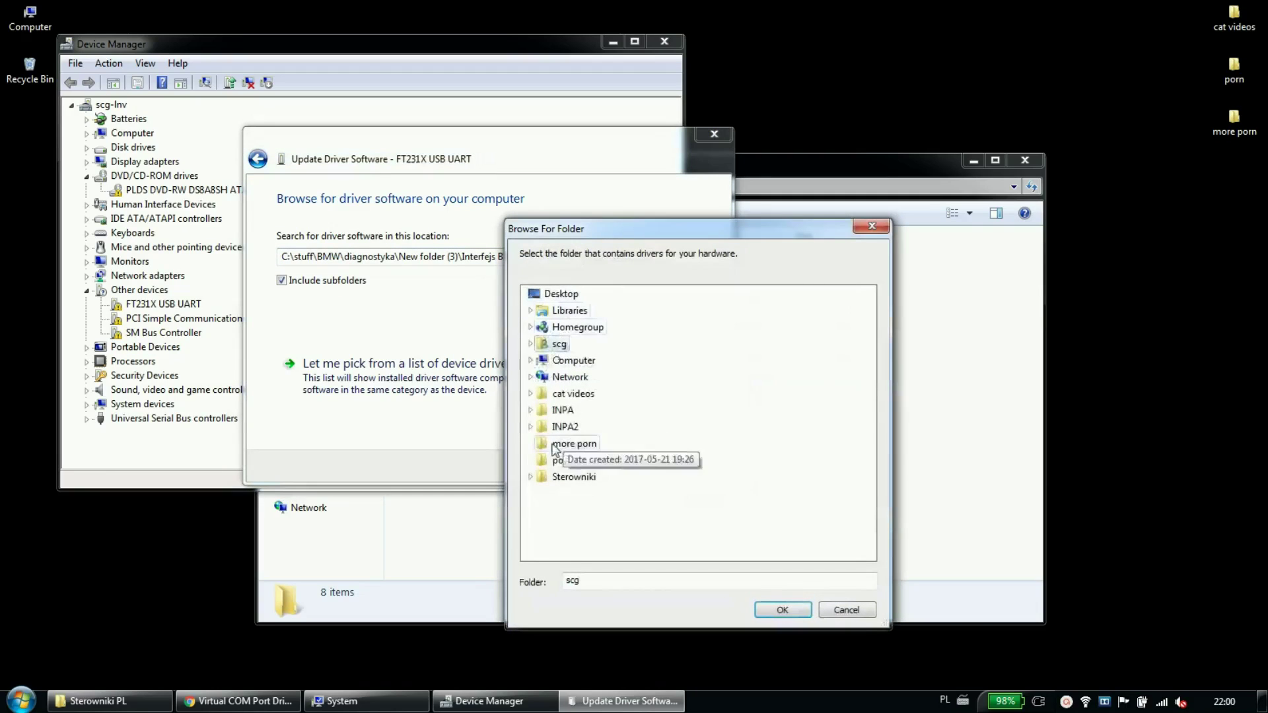
left_click(530, 477)
left_click(538, 510)
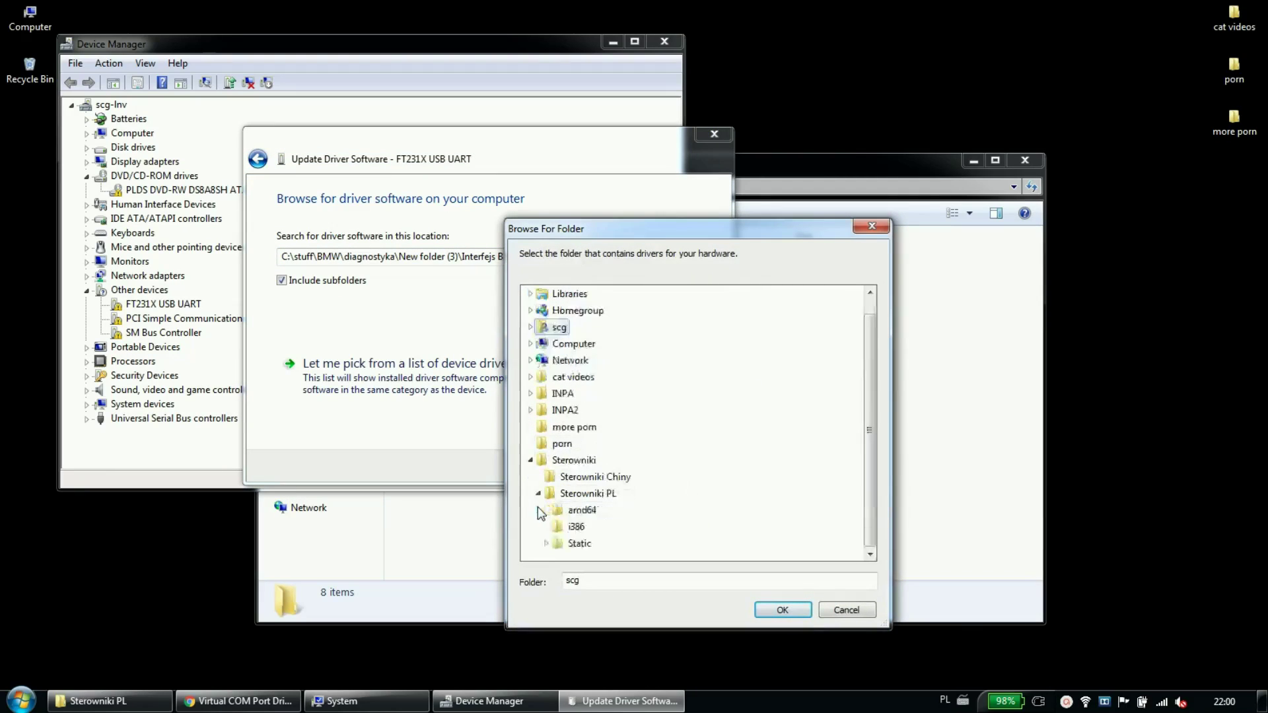
left_click(587, 494)
left_click(584, 510)
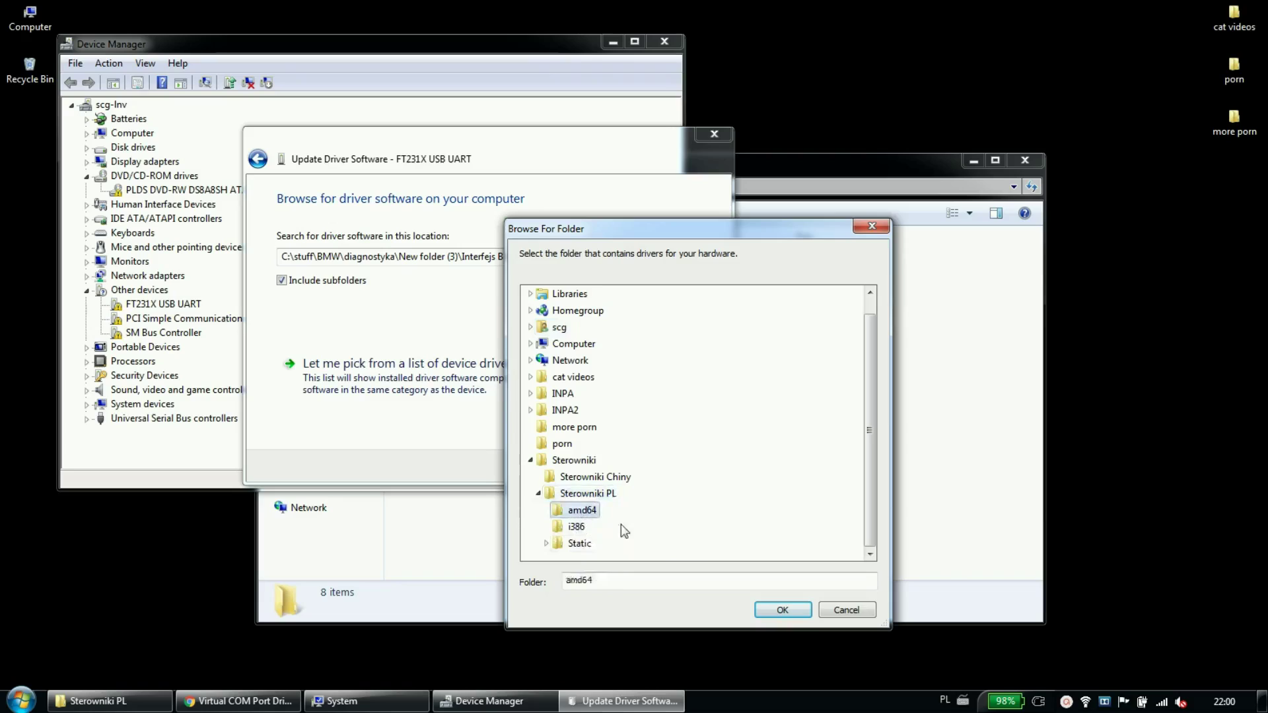
left_click(585, 495)
left_click(782, 610)
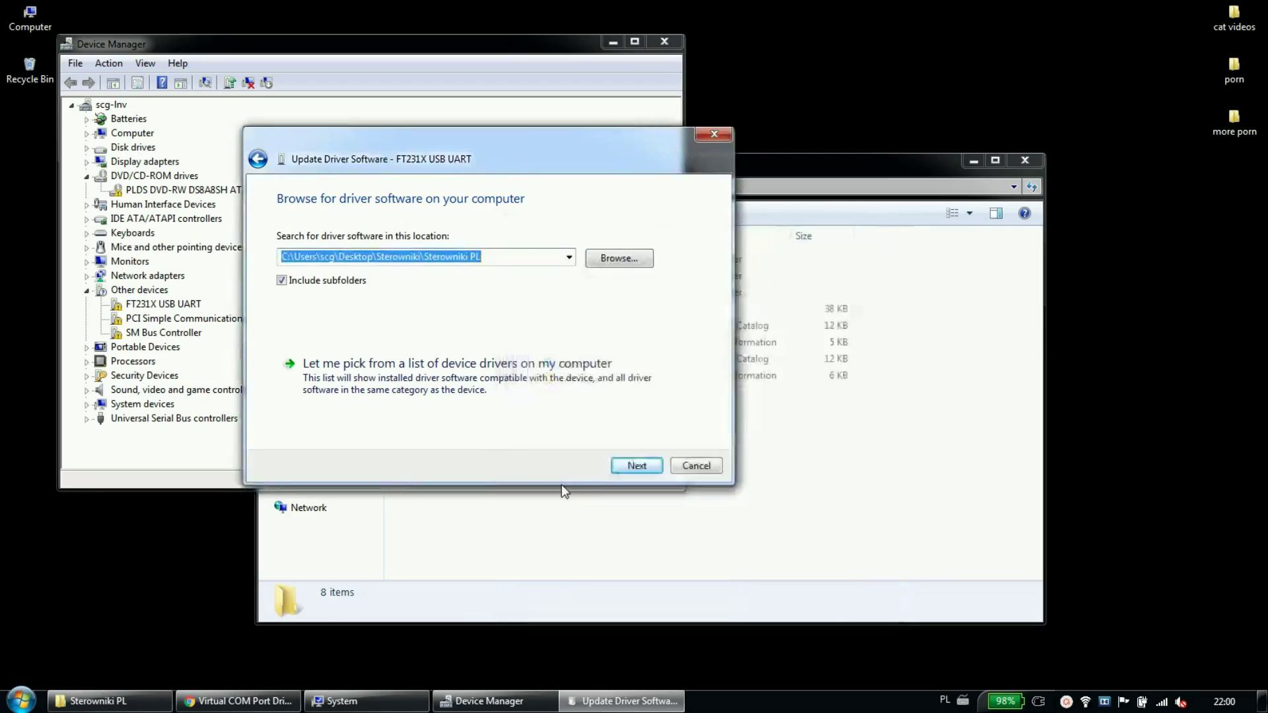
Install the FT231X USB UART driver despite its unverified publisher, and close the update wizard.
left_click(636, 467)
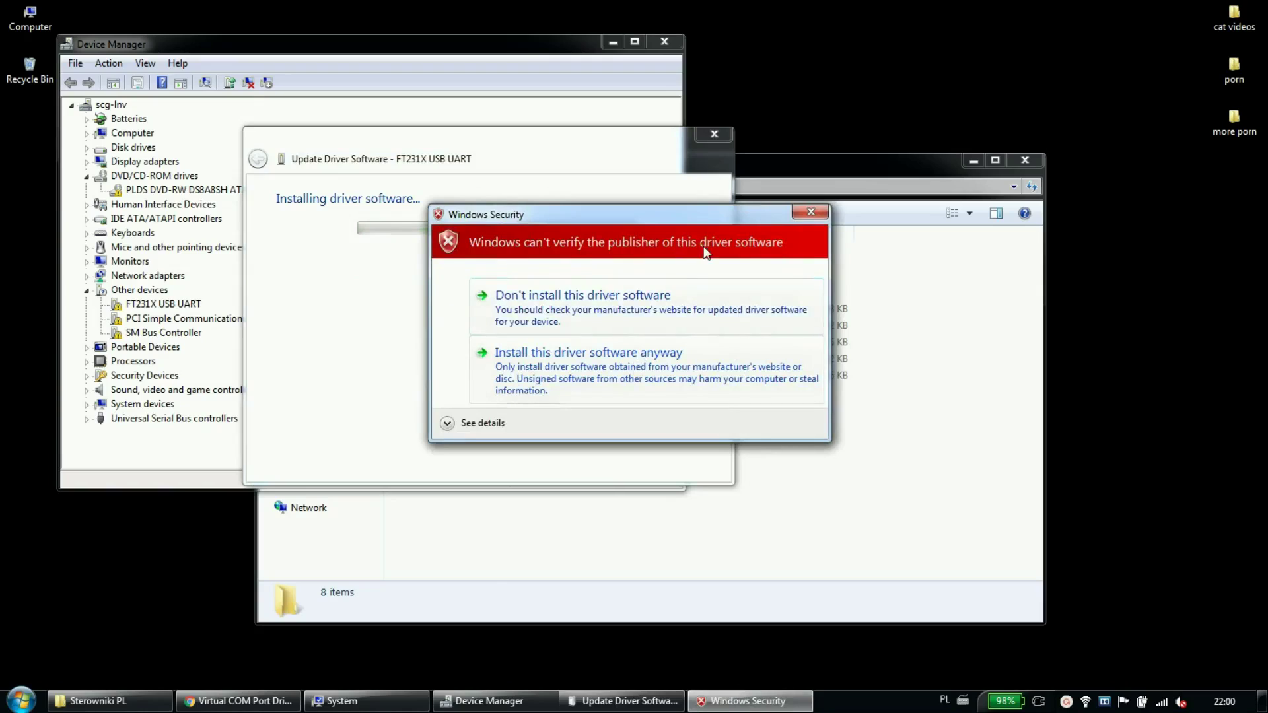
left_click(566, 371)
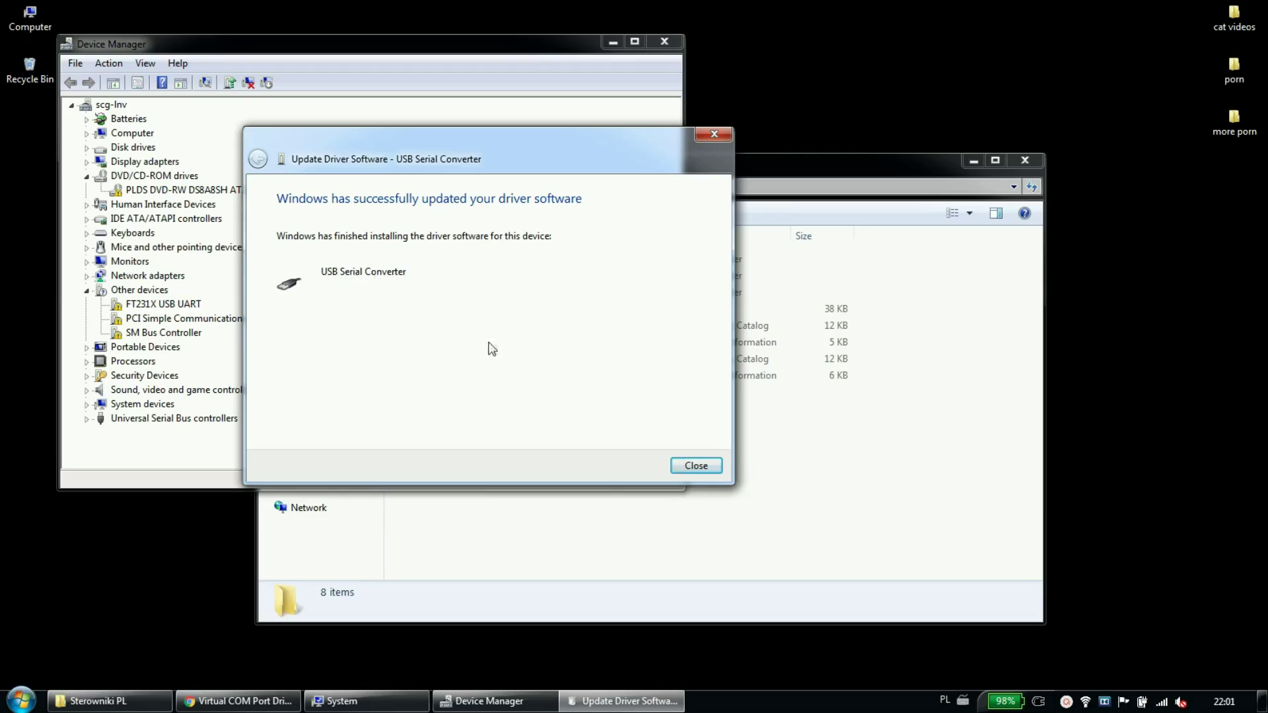
left_click(696, 465)
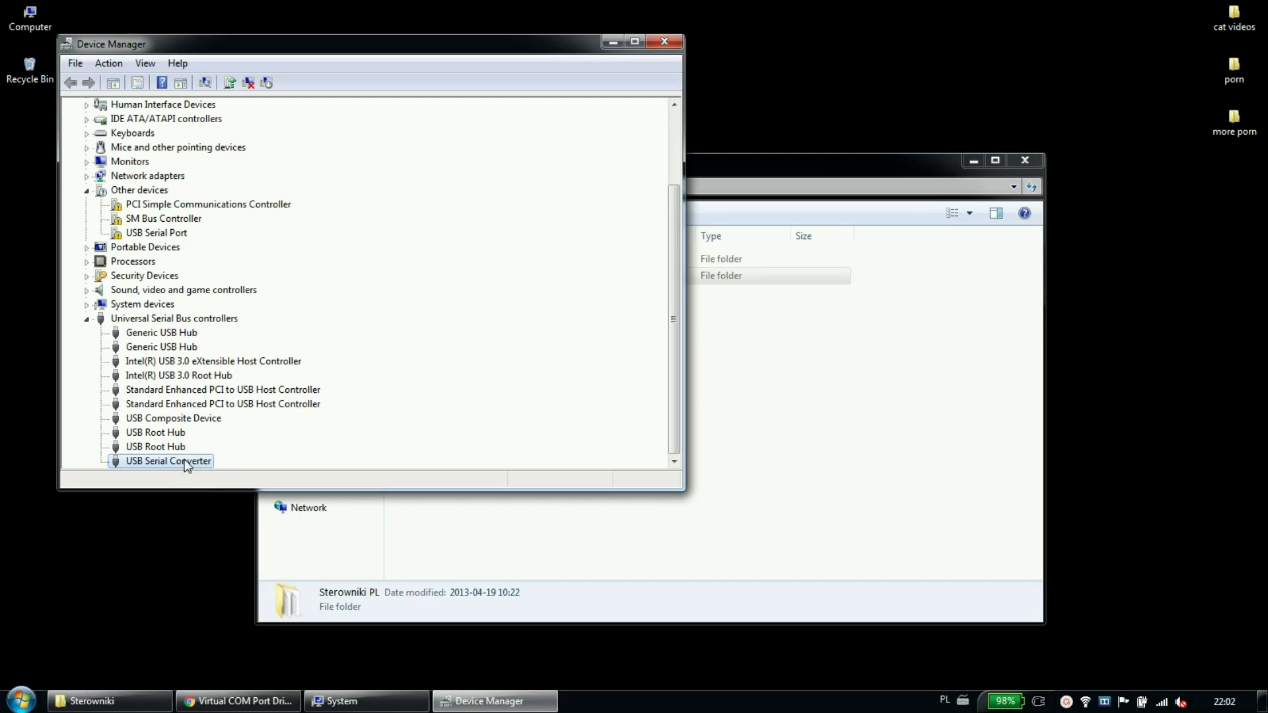
Check the USB Serial Converter's advanced Load VCP setting against FTDI's VCP description, and close the properties without changes.
double_click(174, 462)
left_click(282, 121)
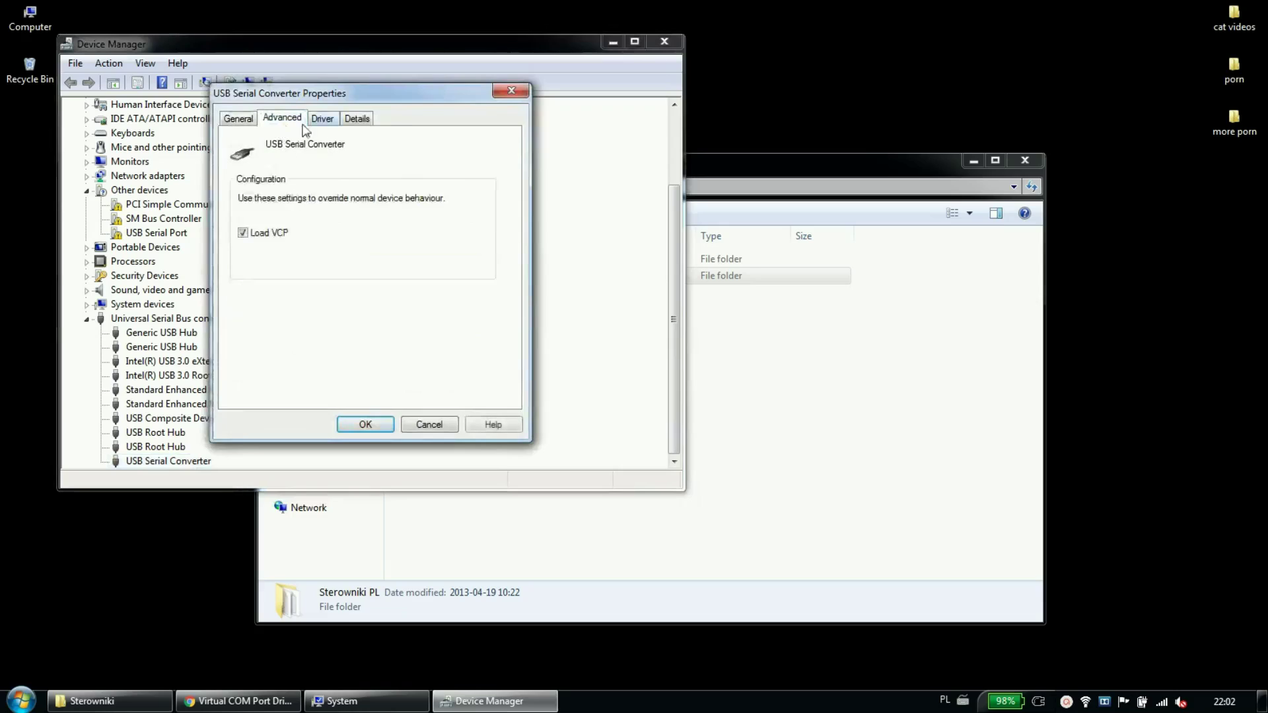
left_click(323, 120)
left_click(350, 120)
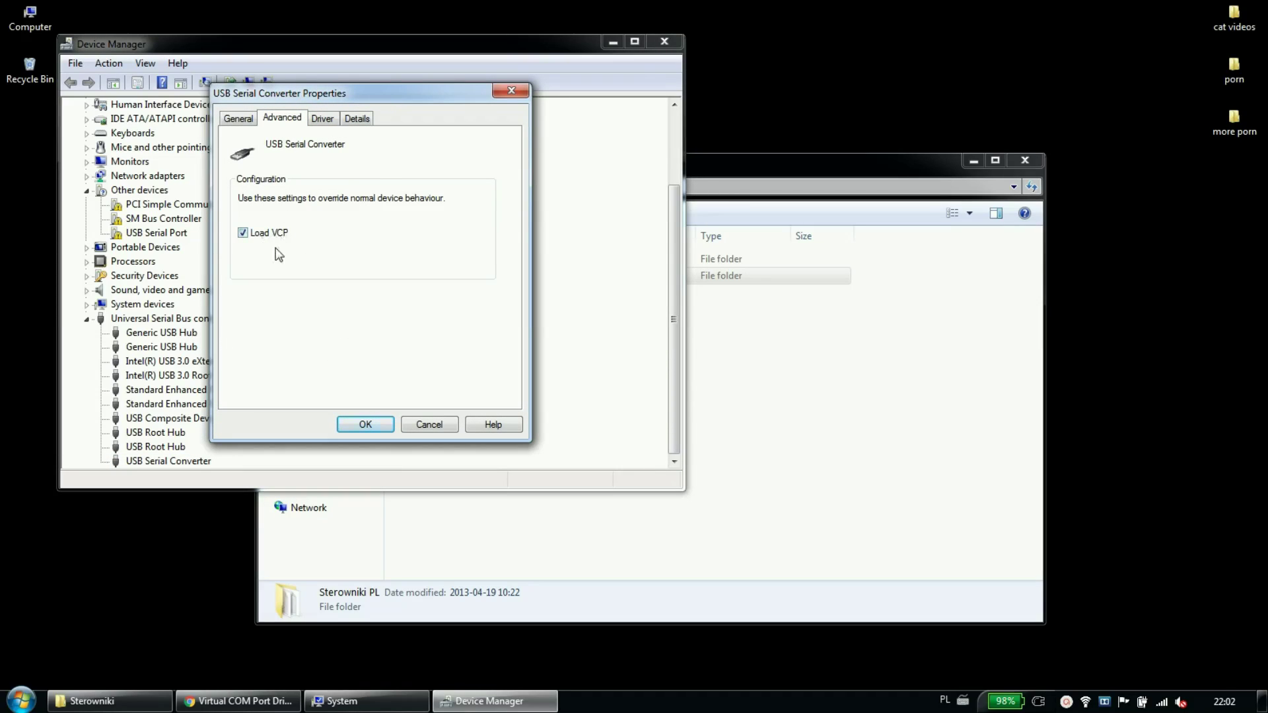
left_click(245, 701)
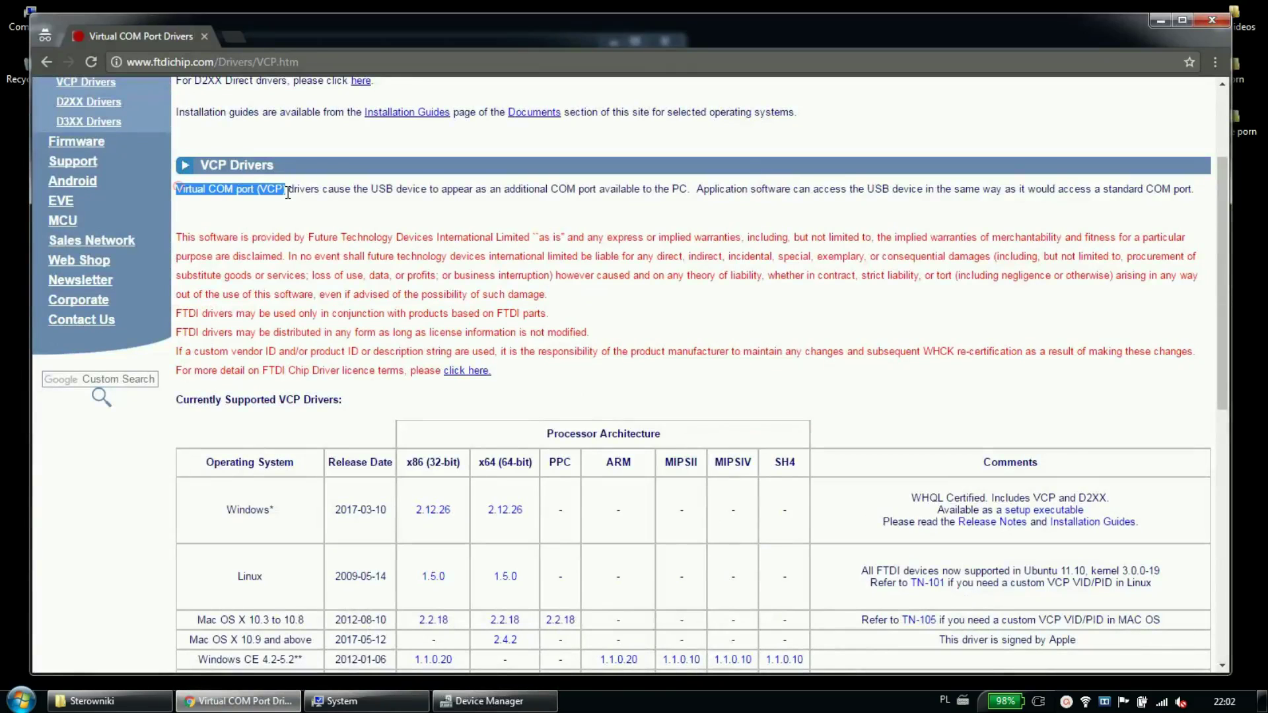
left_click(1159, 20)
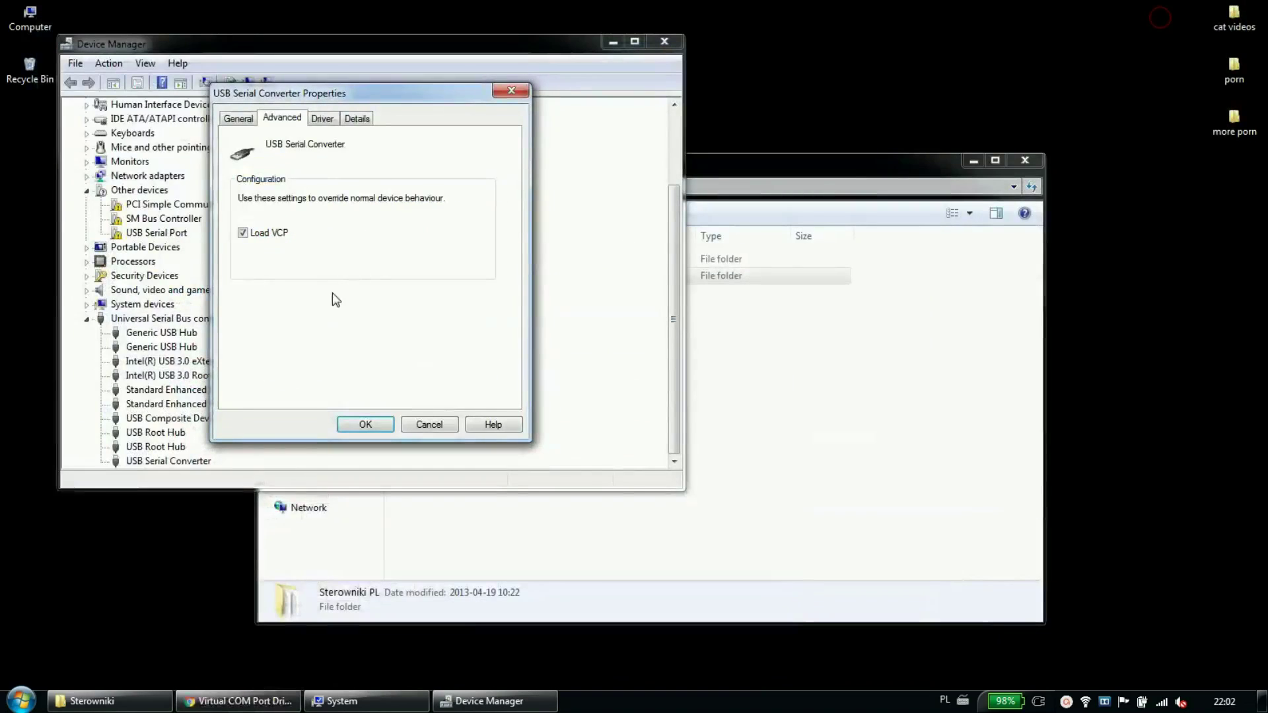
left_click(428, 423)
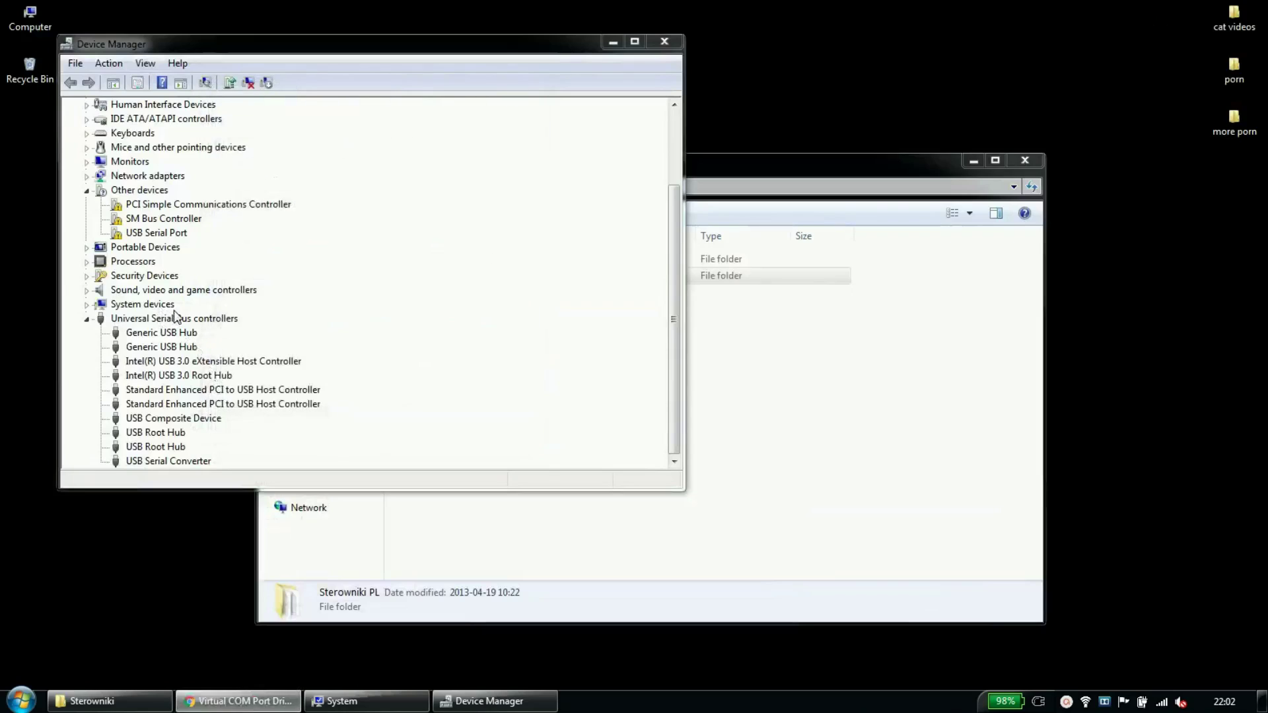
Start a driver update for the USB Serial Port under Other devices, choosing to browse the computer for driver software.
left_click(677, 298)
left_click_drag(677, 299, 676, 218)
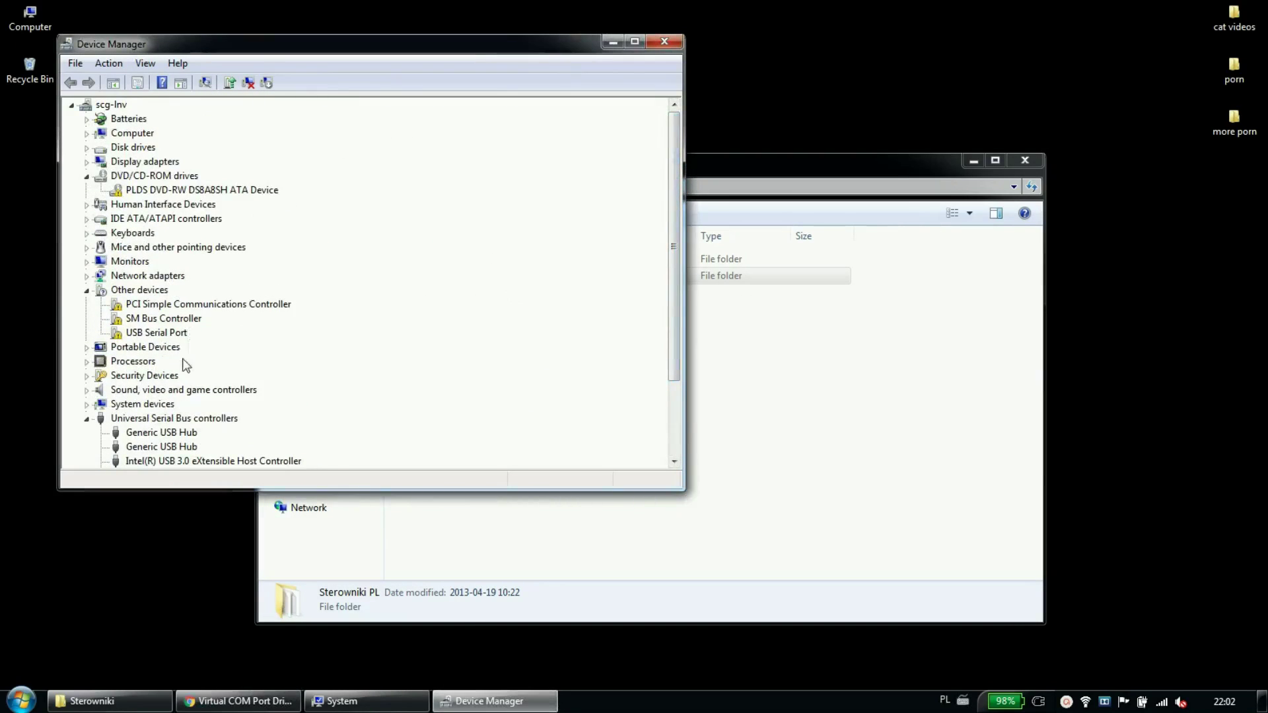
left_click(159, 337)
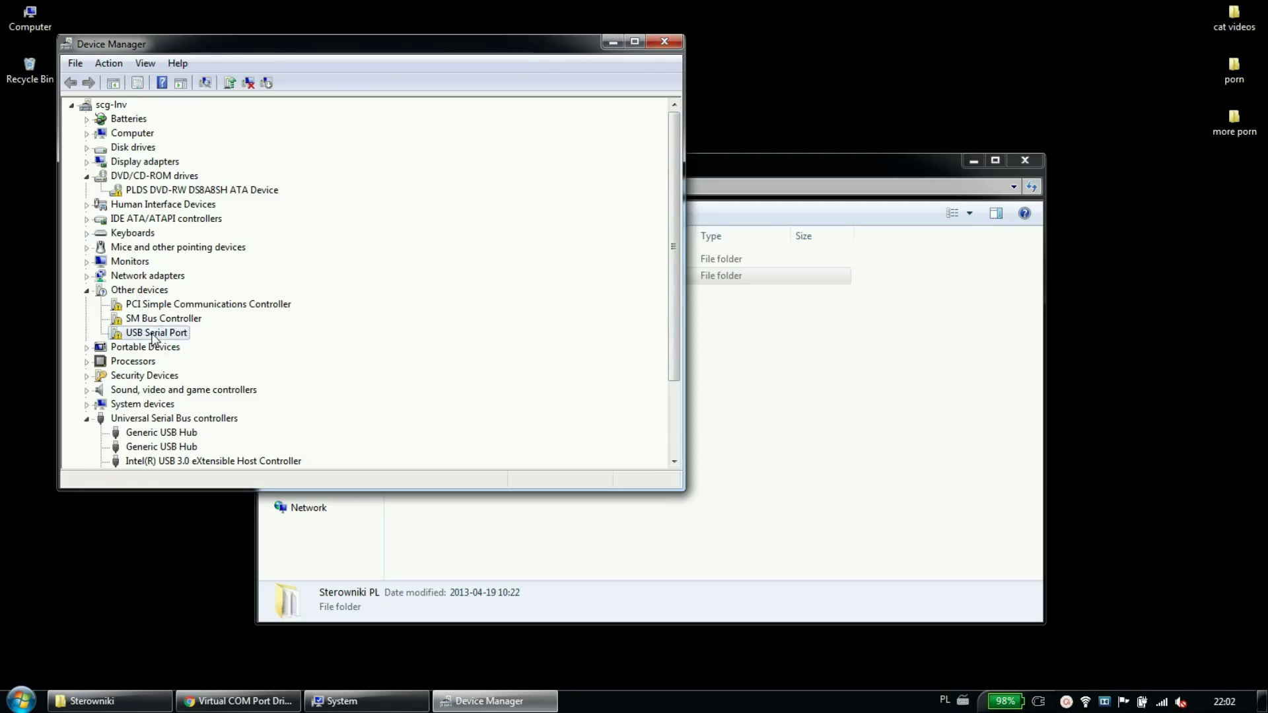
double_click(150, 334)
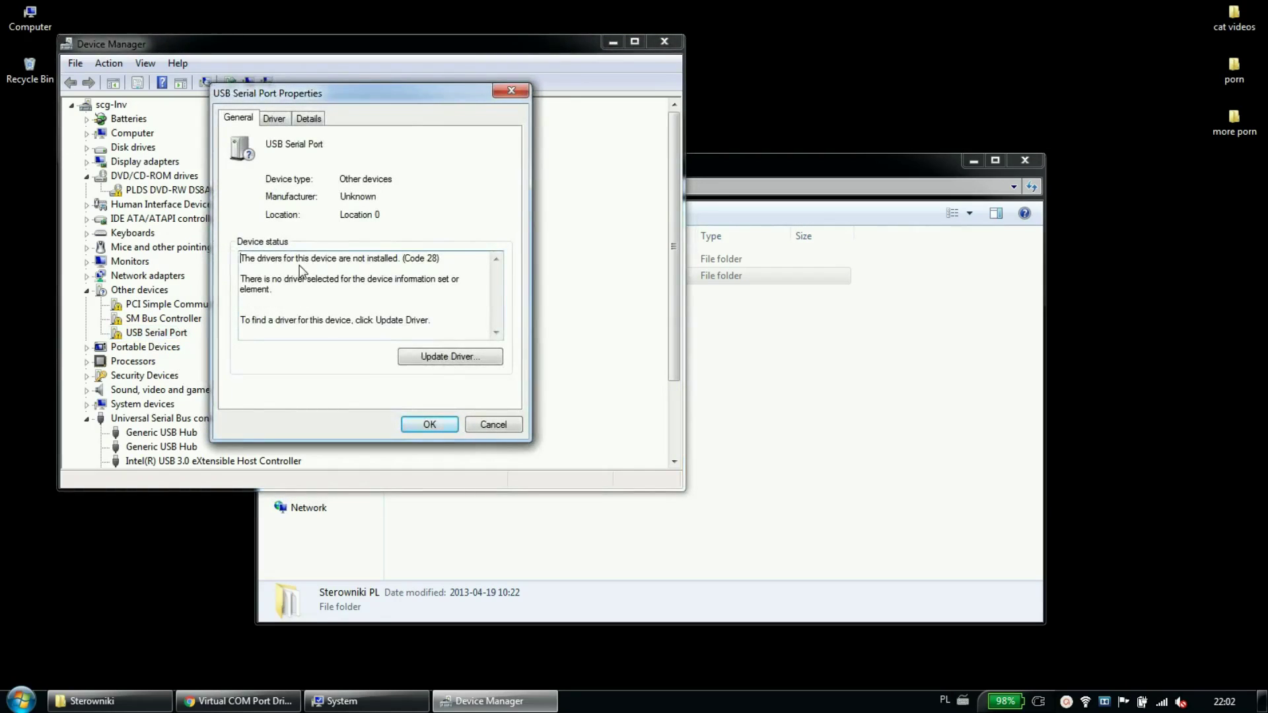
left_click(449, 357)
left_click(244, 292)
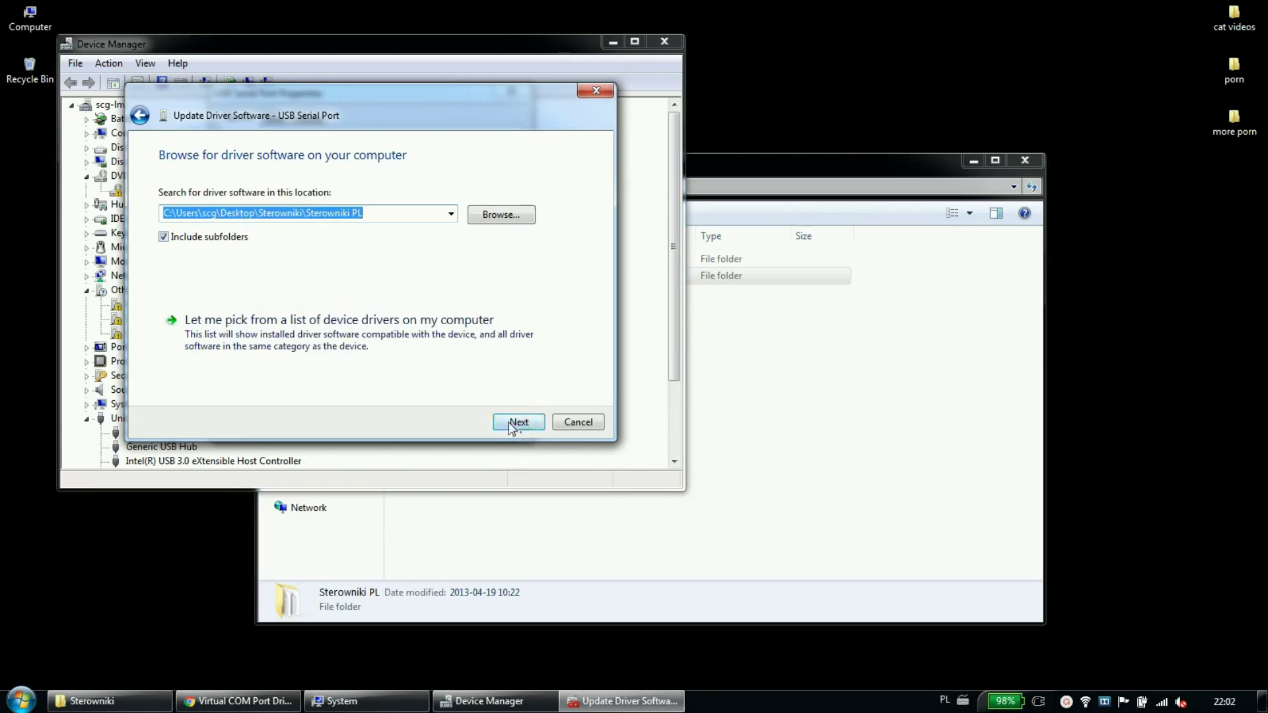
Install the USB Serial Port driver from the Sterowniki PL folder despite its unverified publisher, and close the wizard and device properties.
left_click(513, 424)
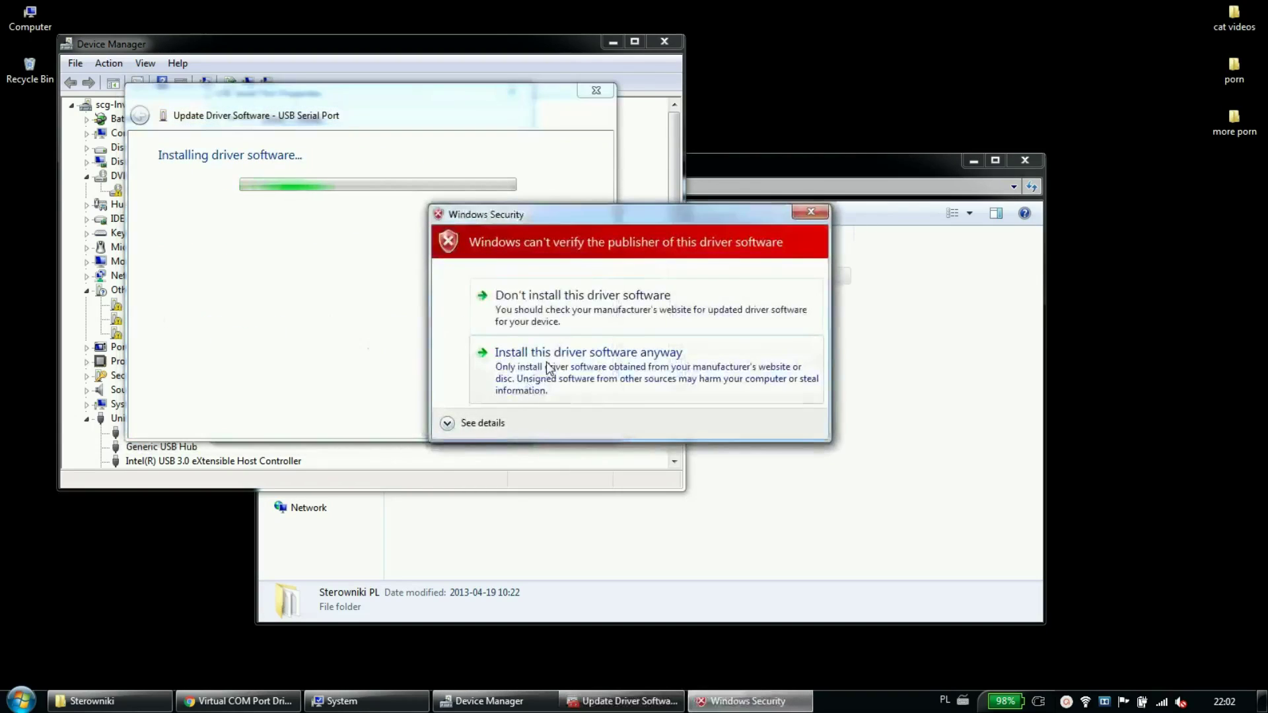
left_click(546, 362)
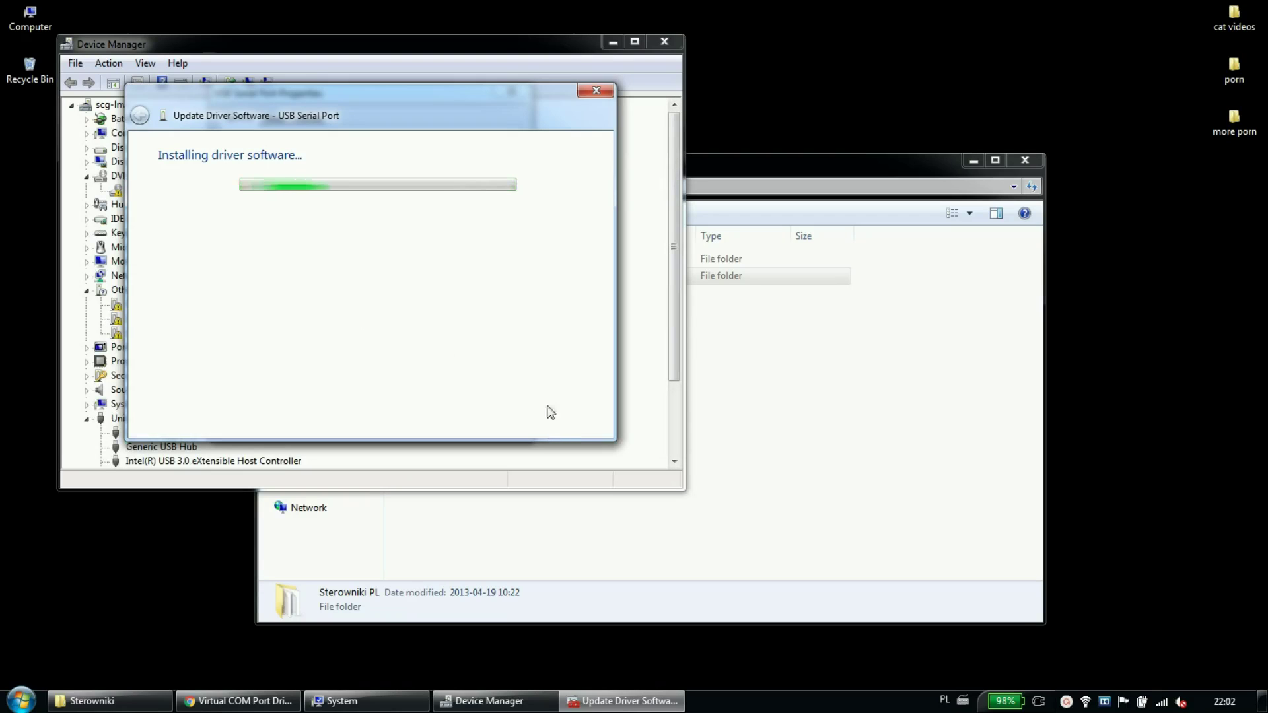
left_click(779, 370)
double_click(457, 276)
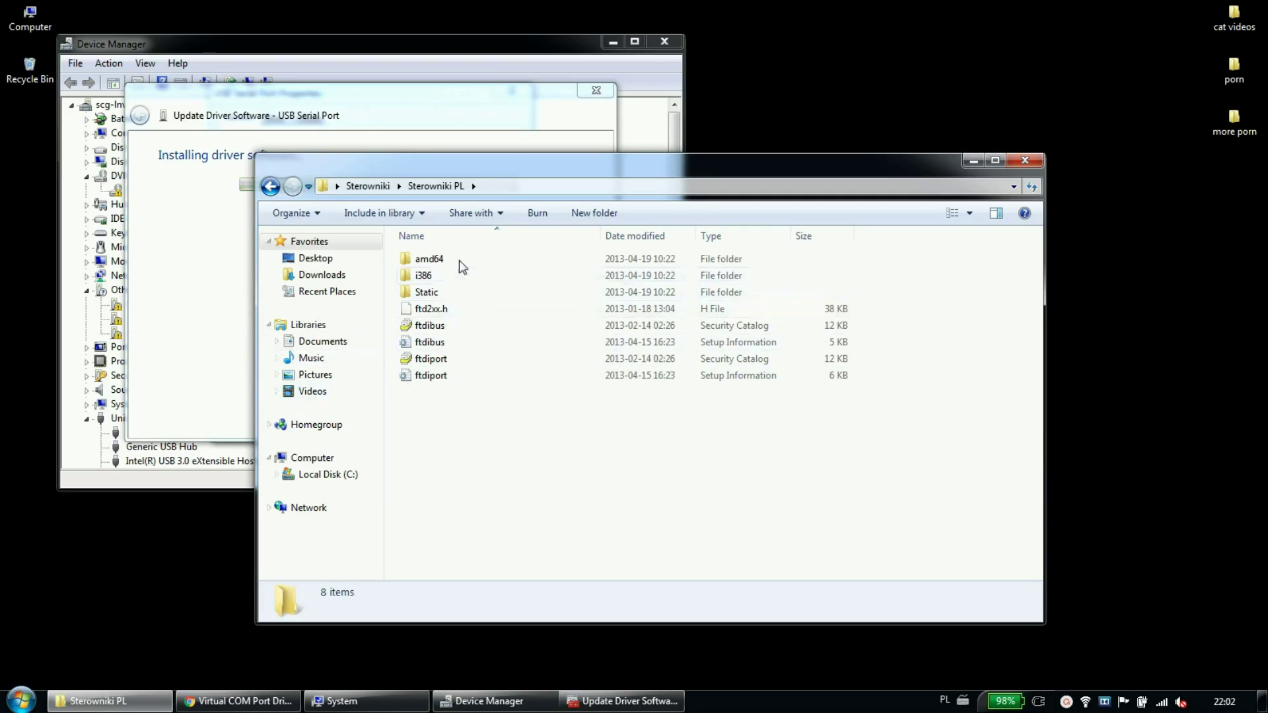
left_click(367, 187)
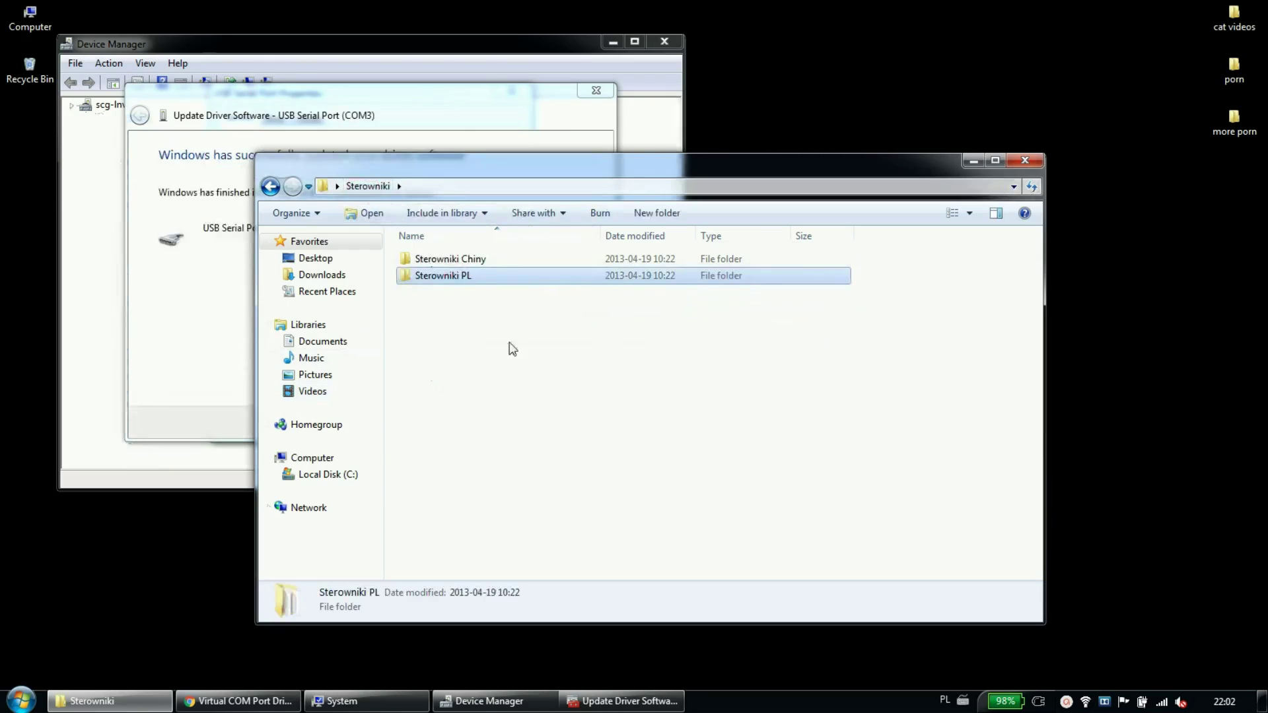
left_click(201, 368)
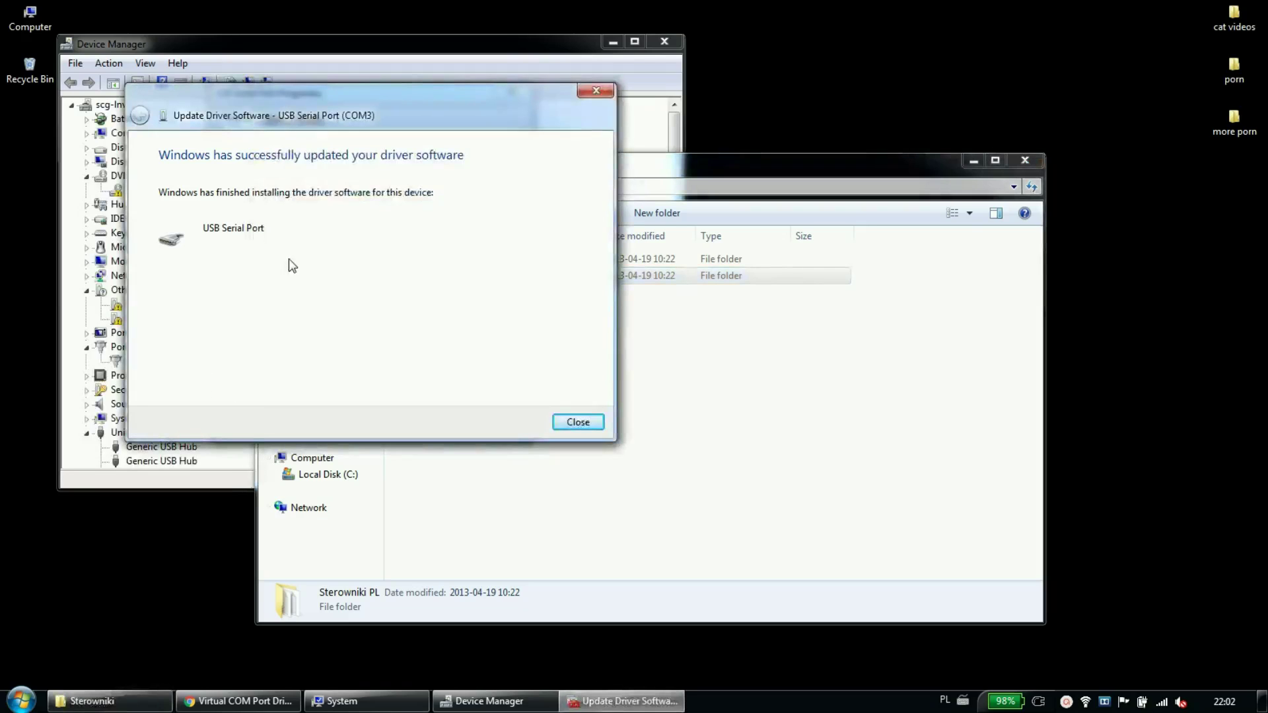
left_click(575, 421)
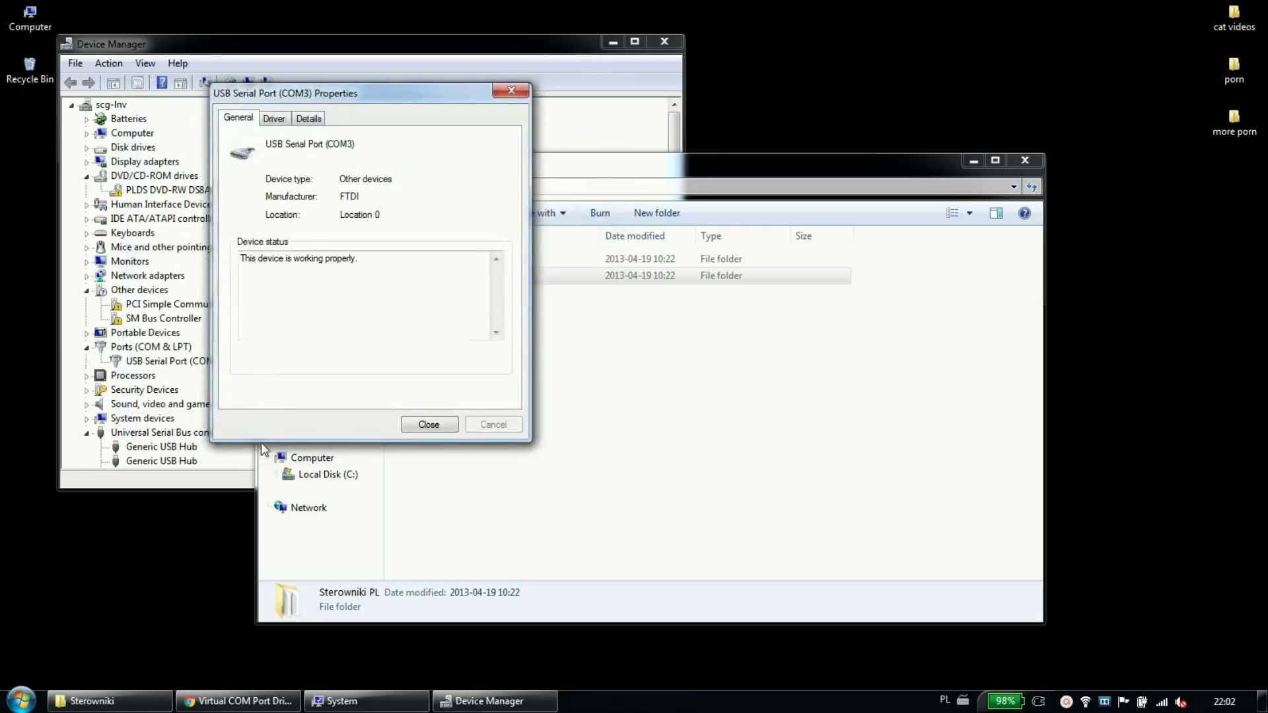
left_click(430, 425)
Check the device list for the USB Serial Converter and the USB Serial Port under Ports (COM & LPT).
left_click(186, 474)
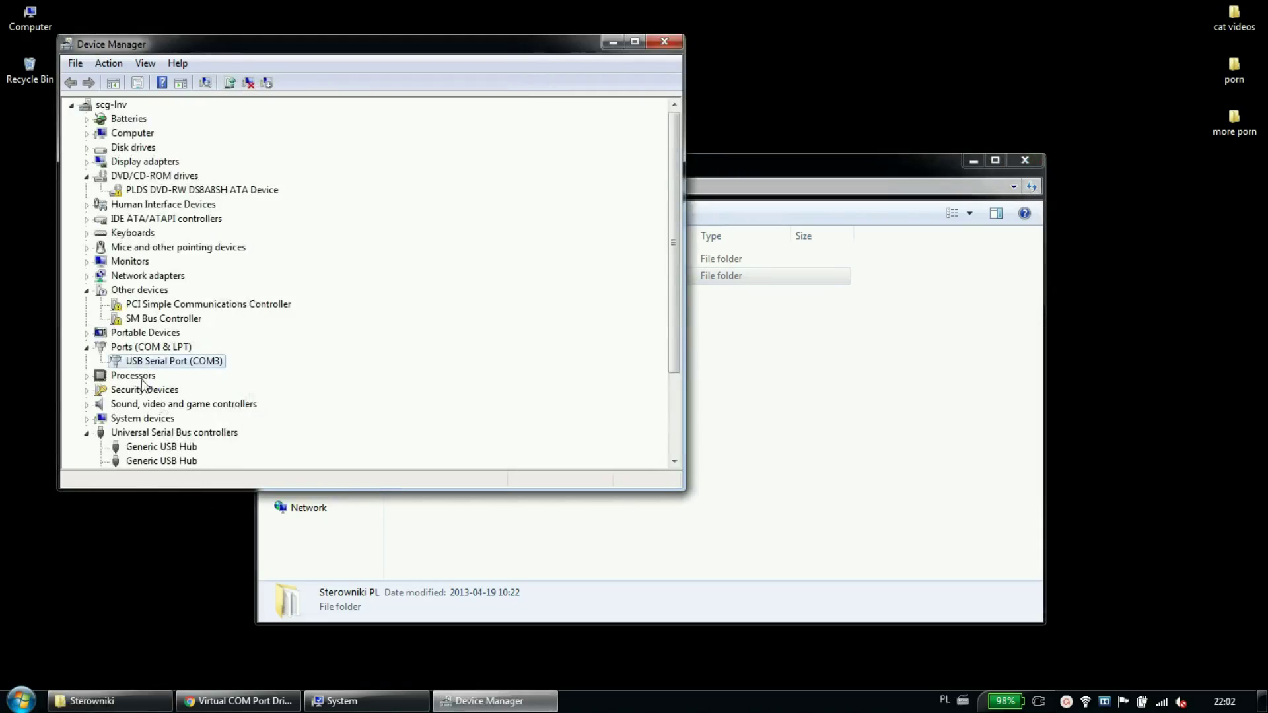
scroll(142, 383, "down", 3)
left_click(139, 461)
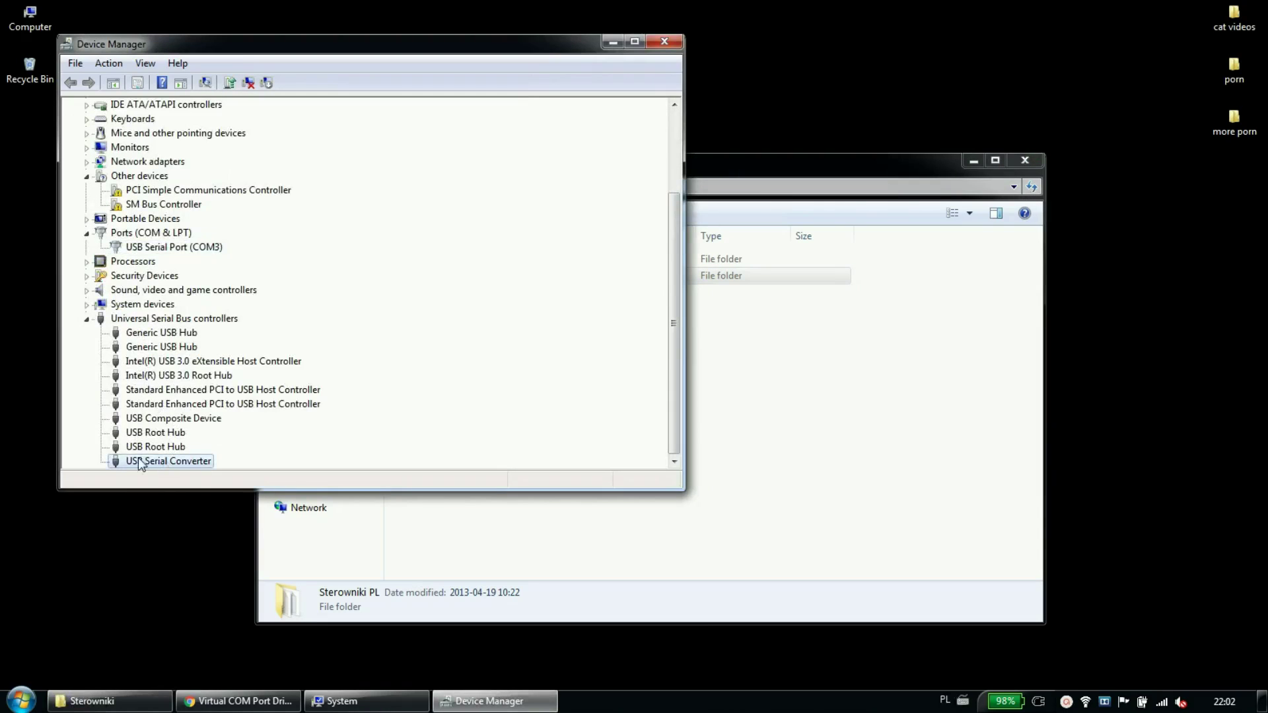
left_click(134, 235)
left_click(189, 252)
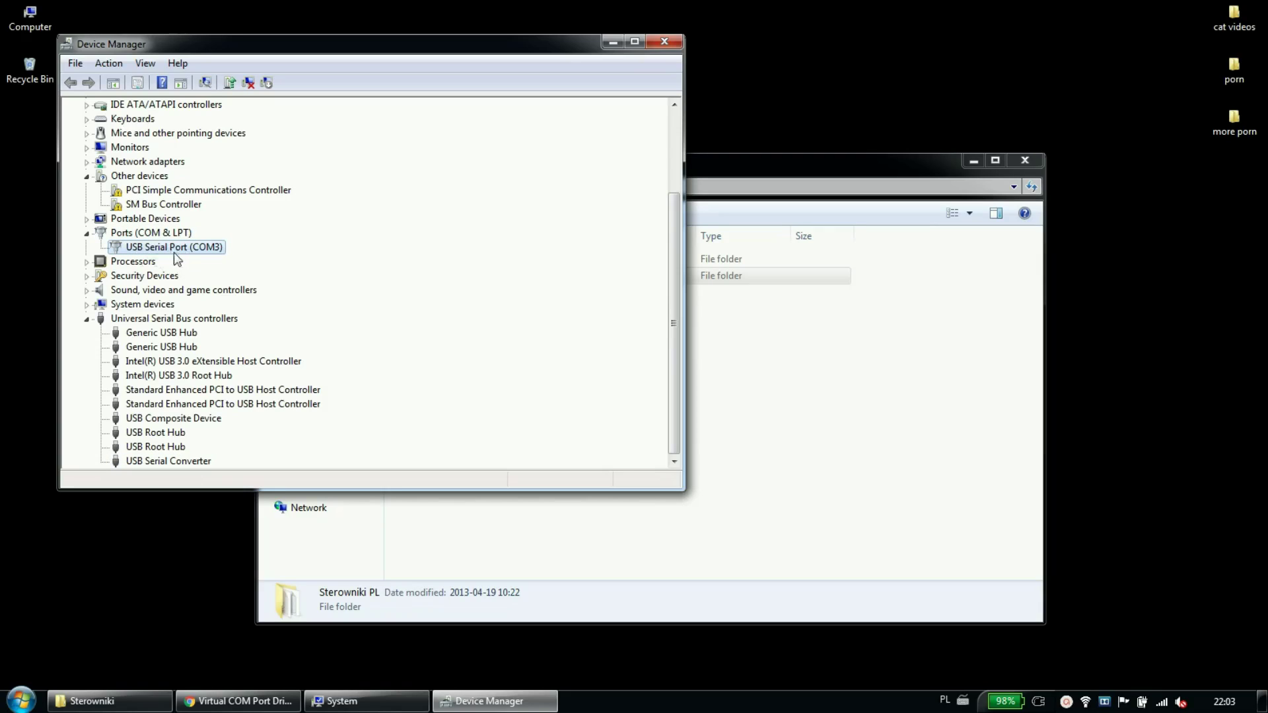
Set the USB Serial Port's COM port number to COM1 in its advanced port settings.
double_click(167, 249)
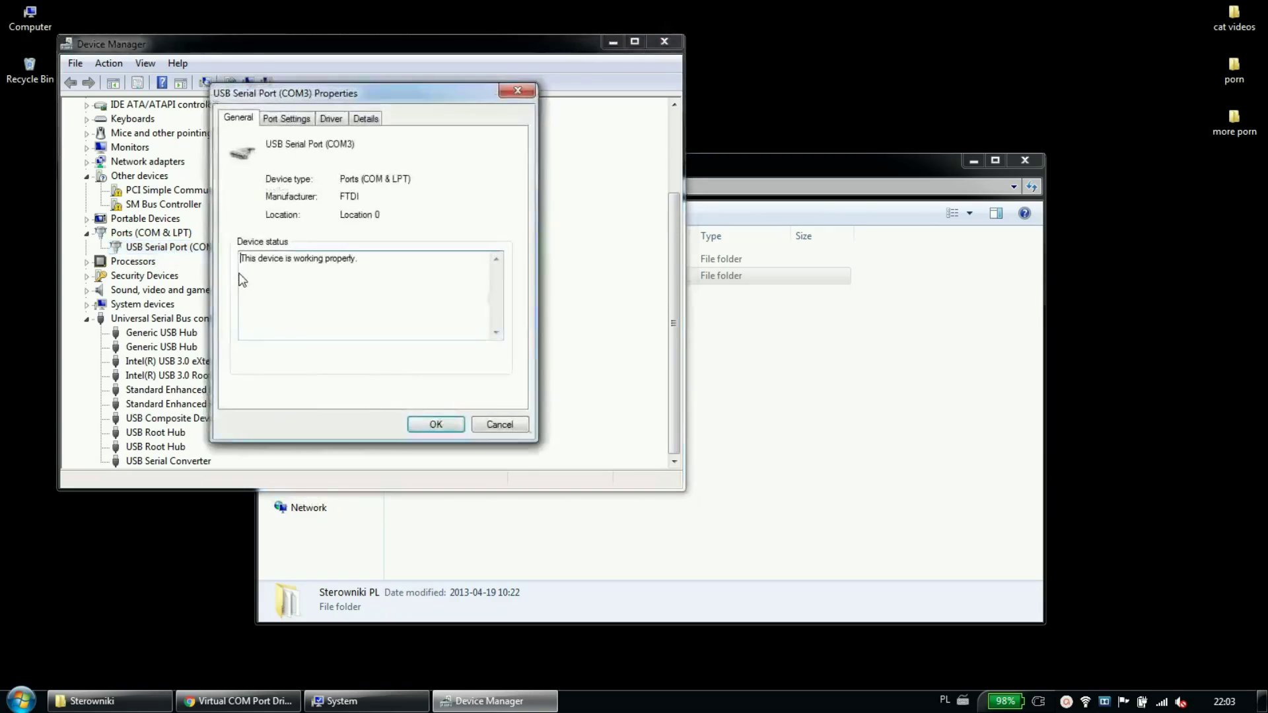
left_click(286, 118)
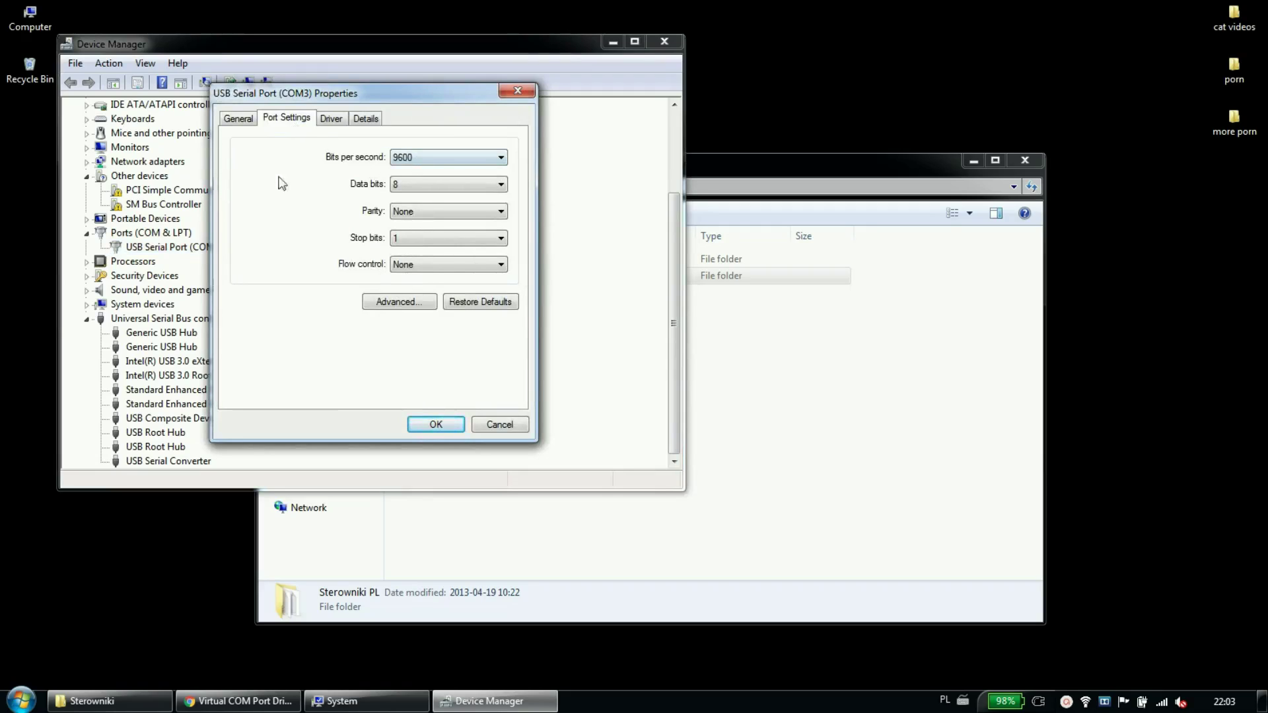
left_click(396, 304)
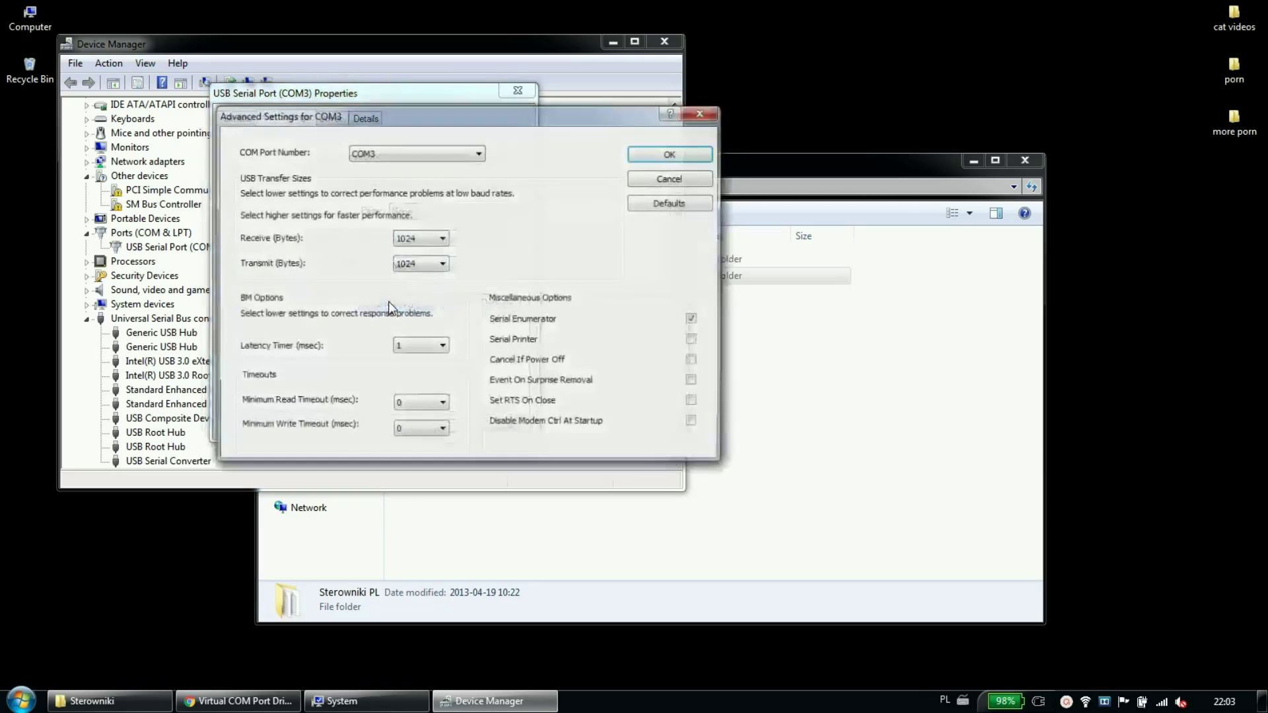
left_click_drag(341, 130, 477, 243)
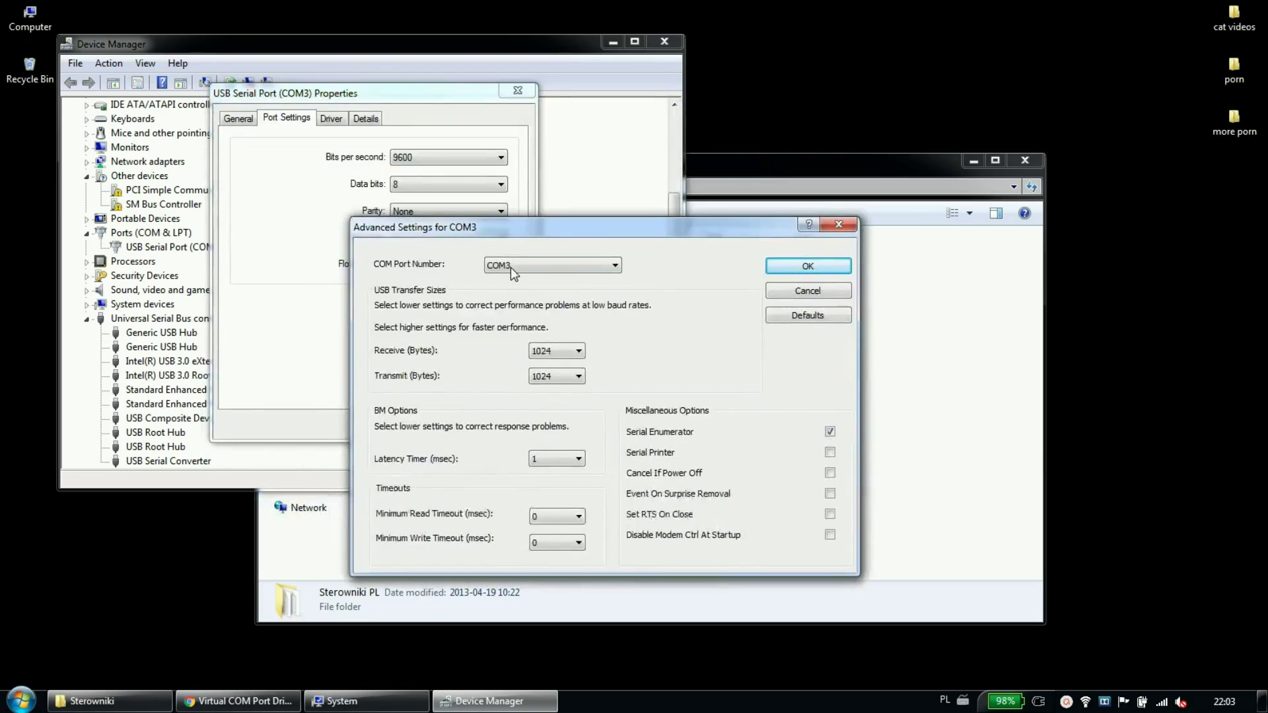
left_click(510, 266)
scroll(603, 310, "up", 1)
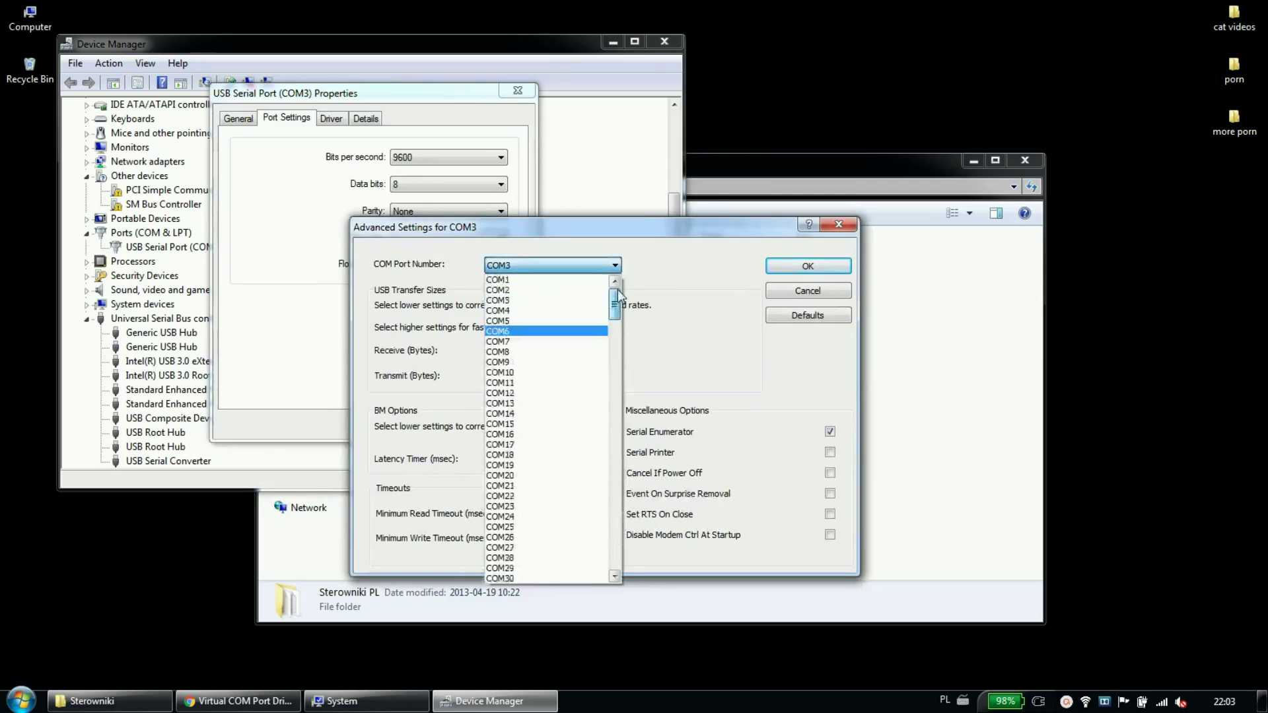
left_click(506, 279)
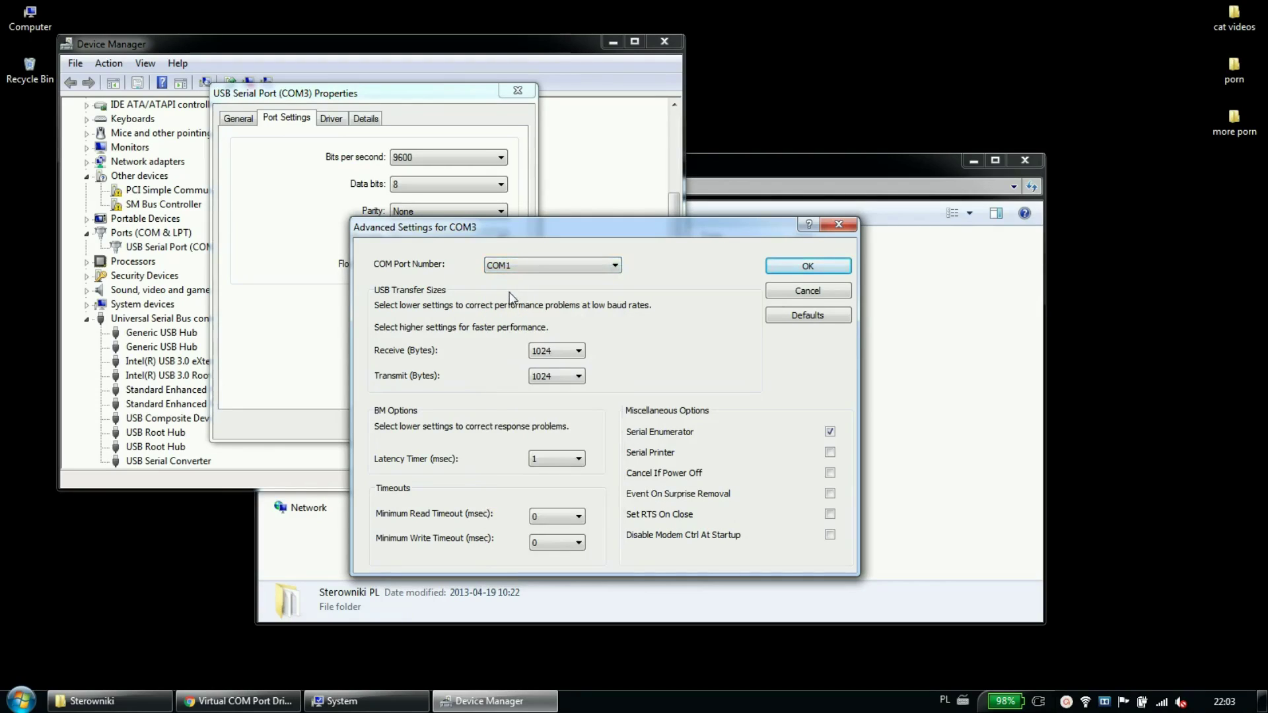
left_click(786, 267)
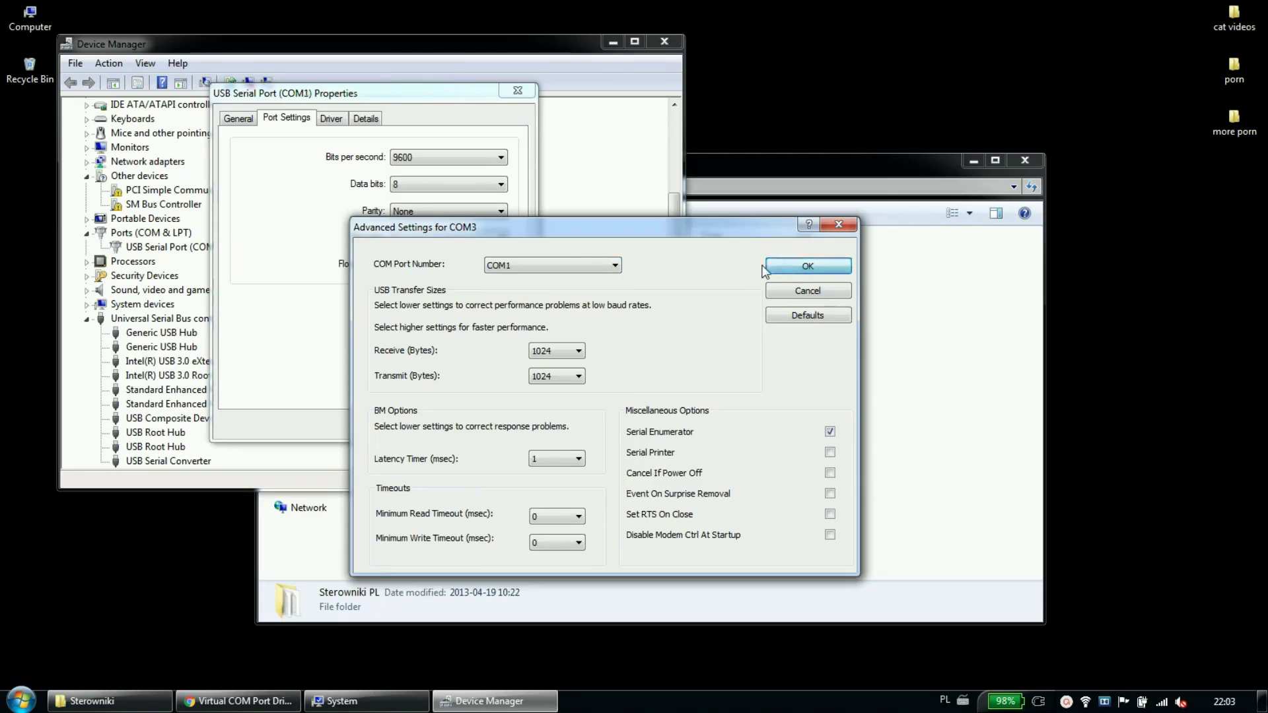
Review the USB Serial Port's bits-per-second options and advanced settings, and close its properties without further changes.
left_click(434, 161)
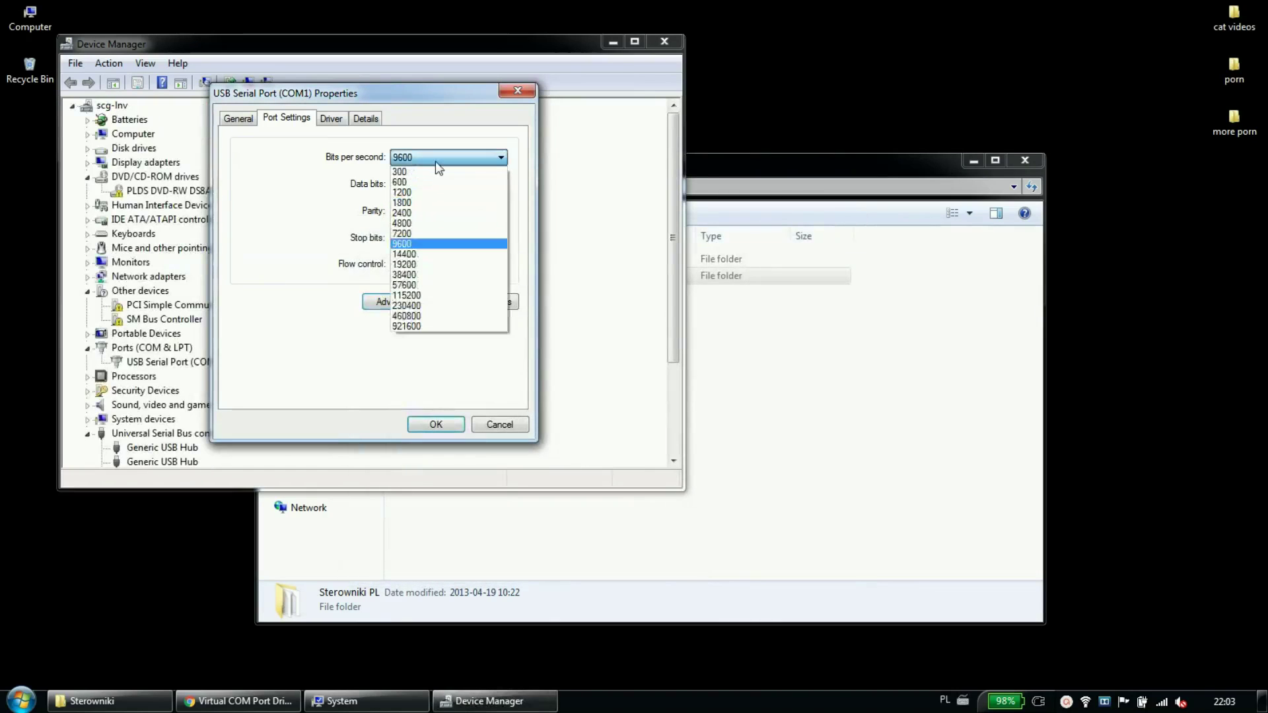
left_click(434, 161)
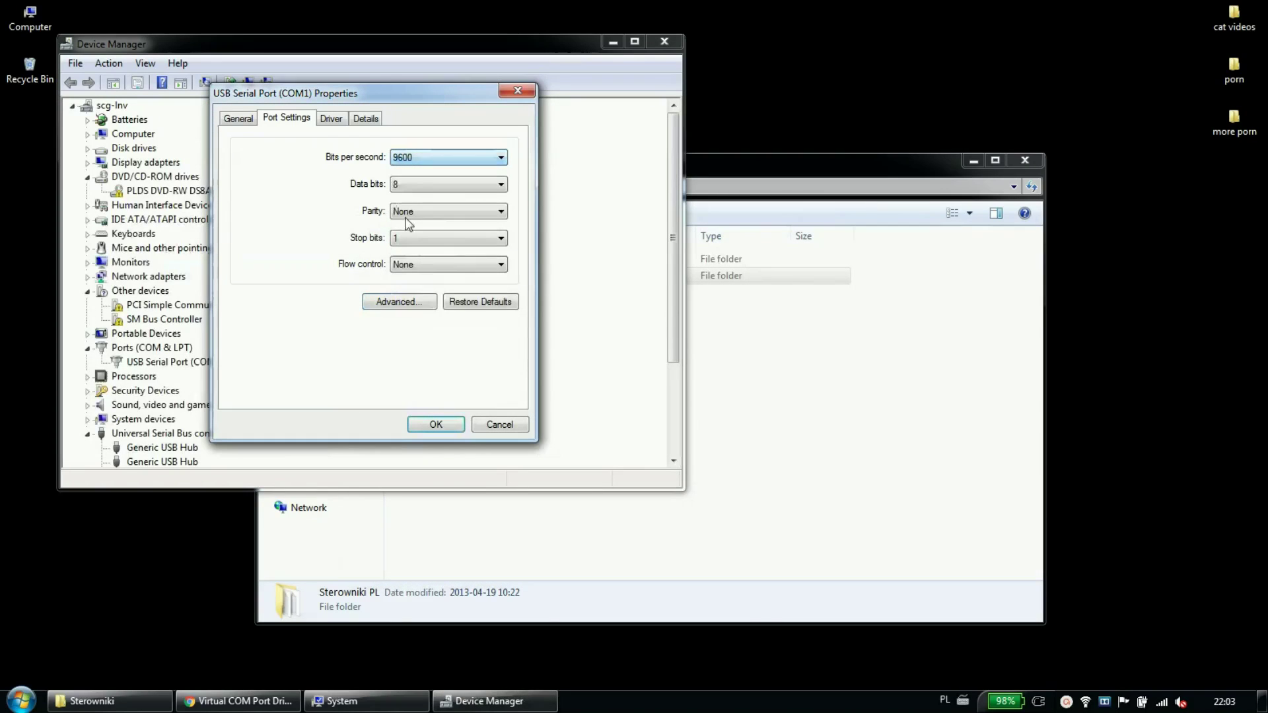
left_click(398, 302)
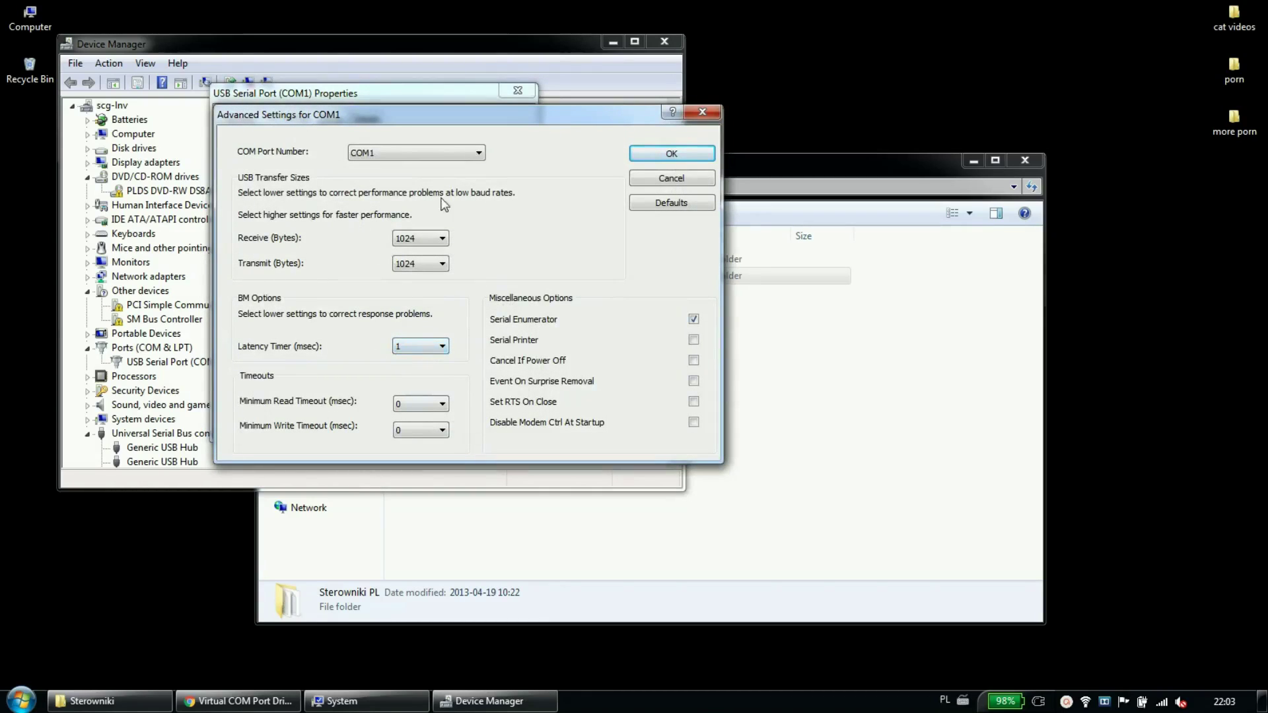
left_click(668, 181)
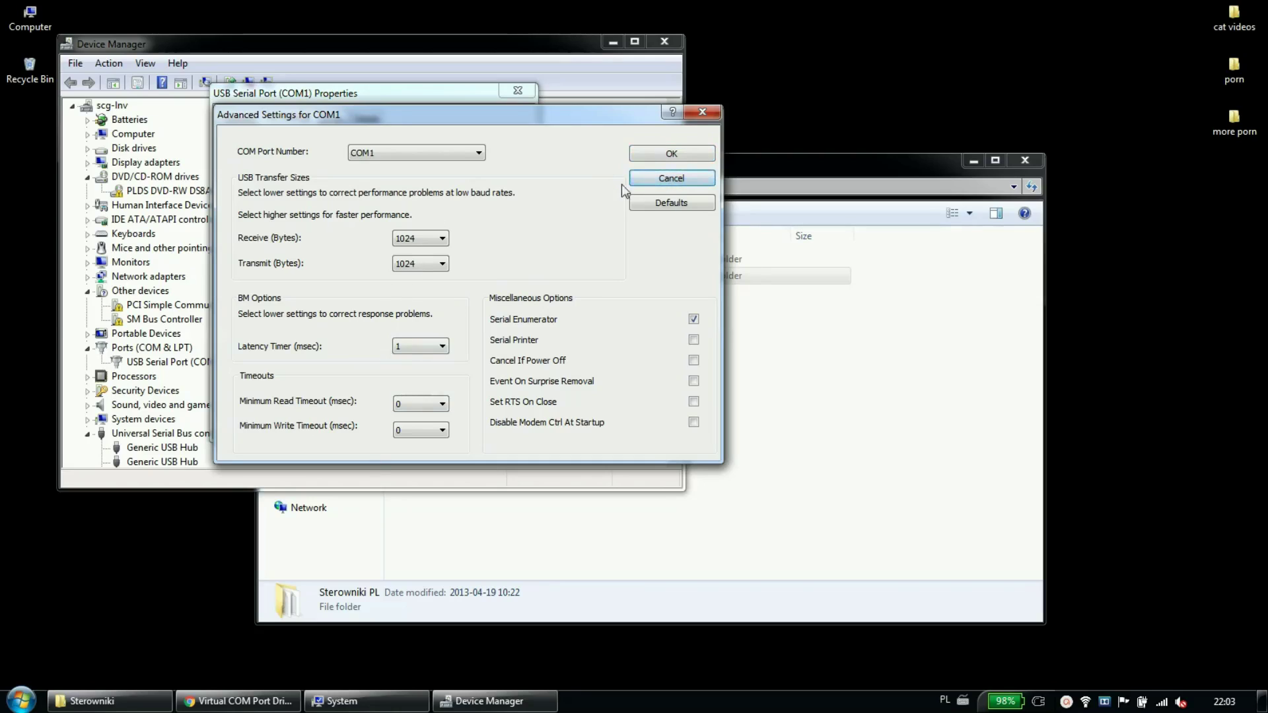
left_click(670, 153)
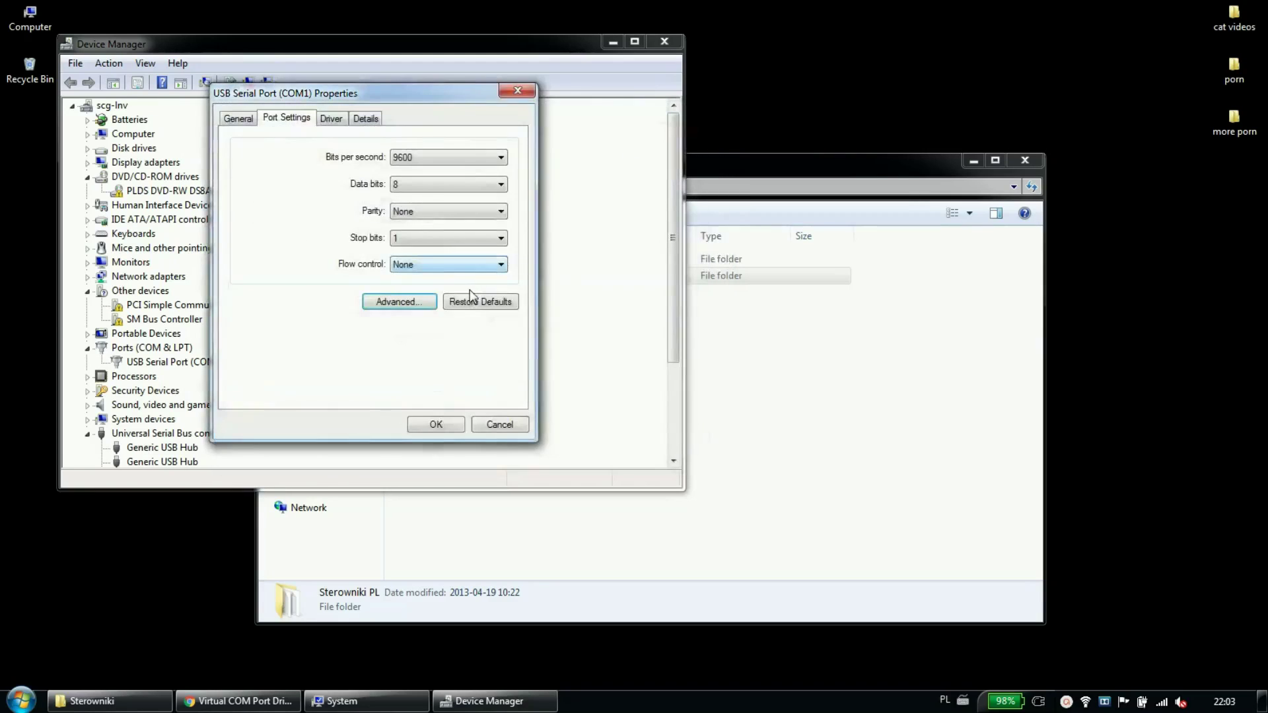
left_click(426, 425)
scroll(266, 368, "down", 3)
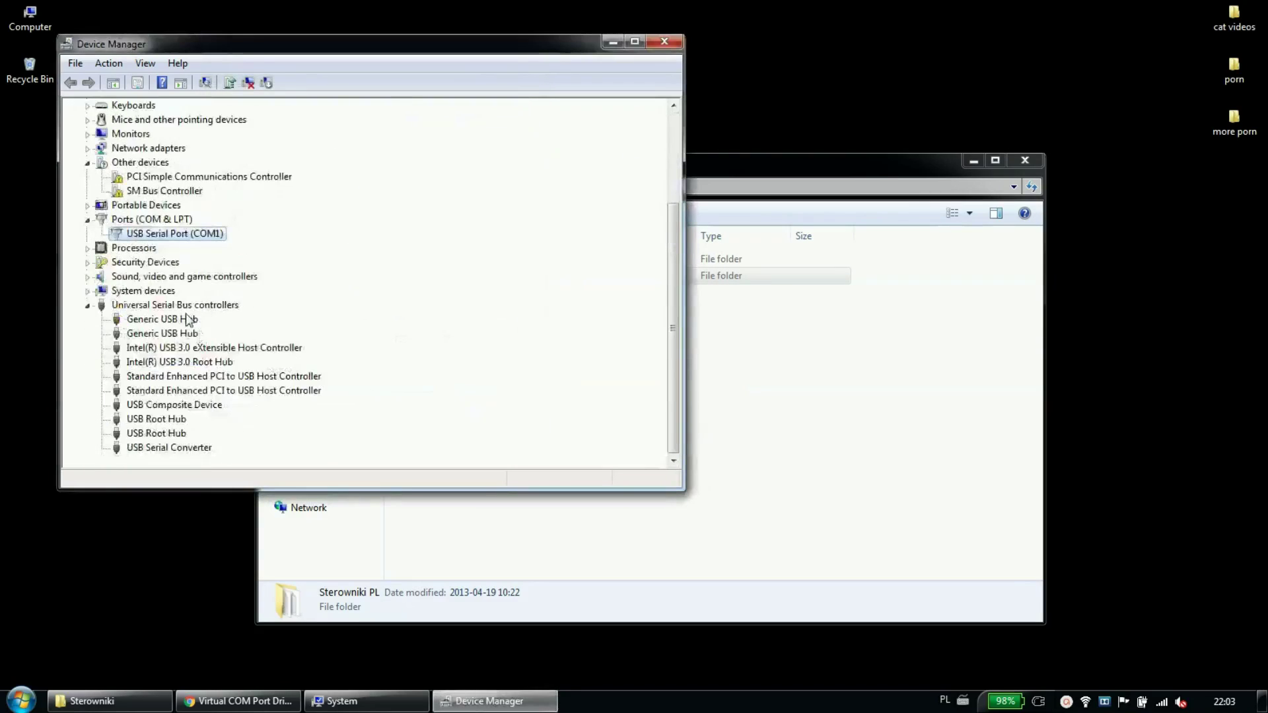
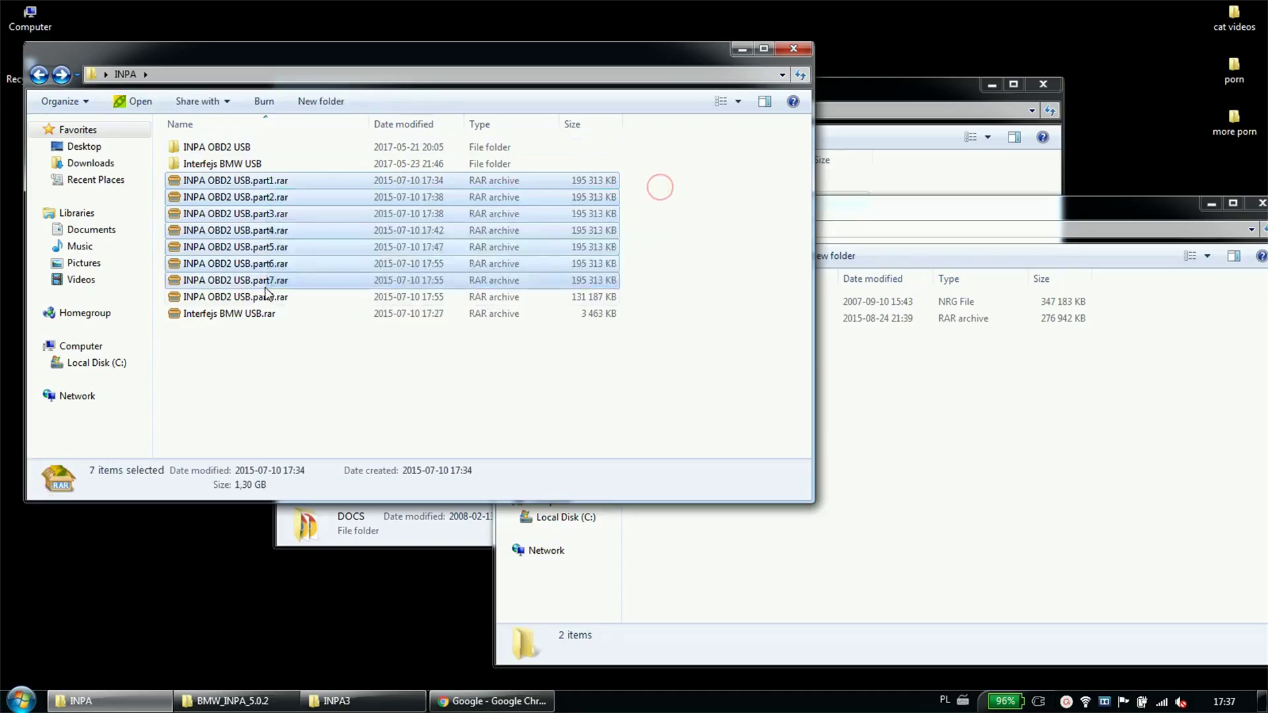
Inspect the INPA OBD2 USB folder and the setup files in its INPA subfolder.
double_click(216, 149)
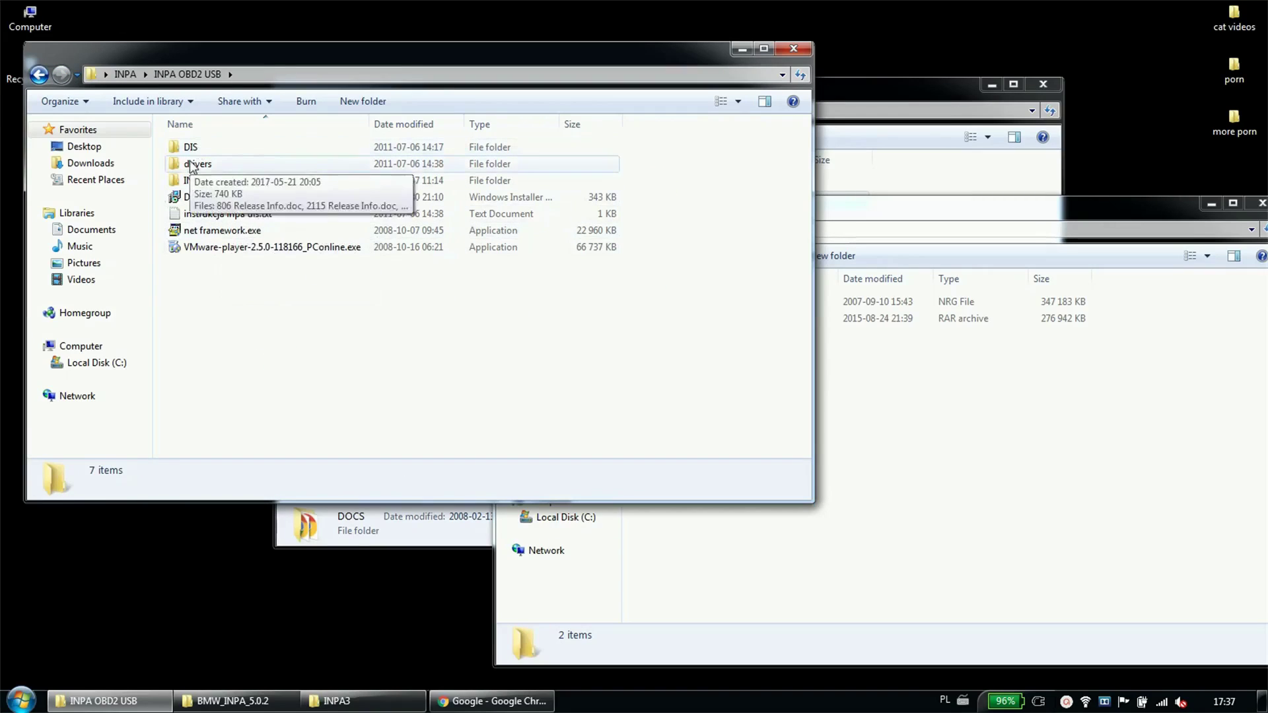
double_click(206, 180)
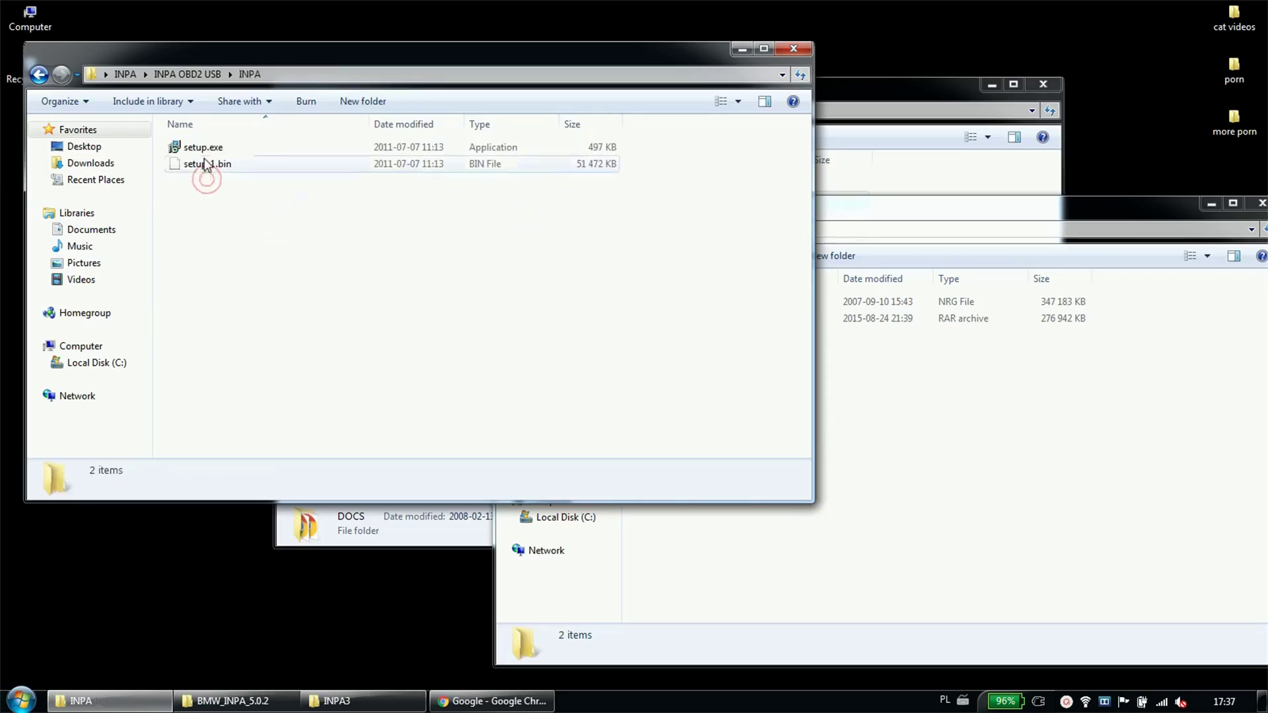
key("BackSpace")
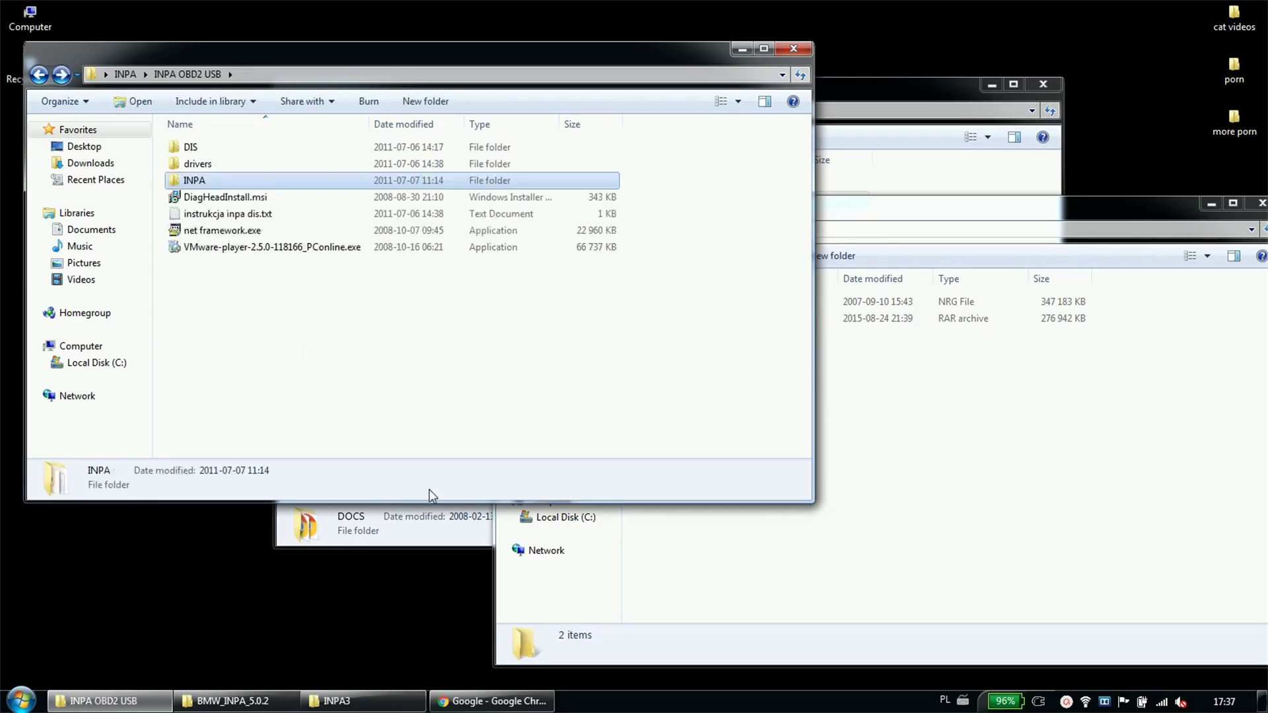
Inspect the BMW_INPA_5.0.2 package, including its Referenz.2006 and Инструкция subfolders.
left_click(431, 535)
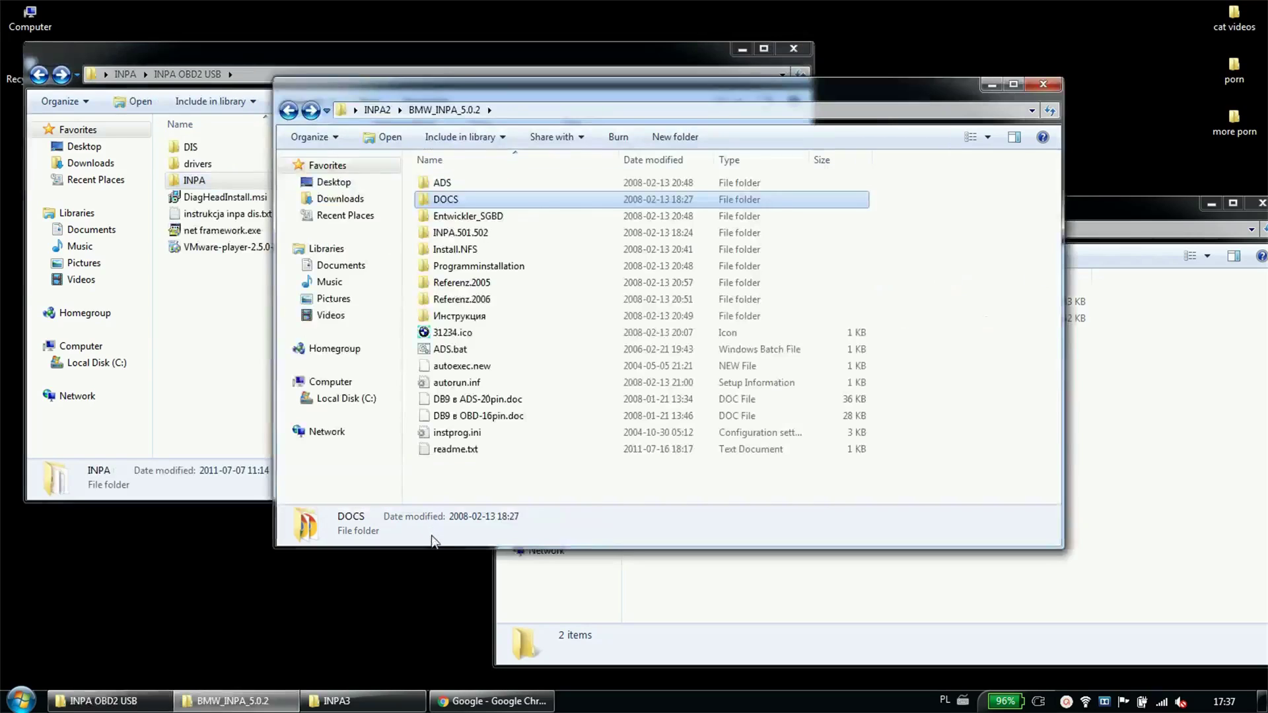
left_click(476, 477)
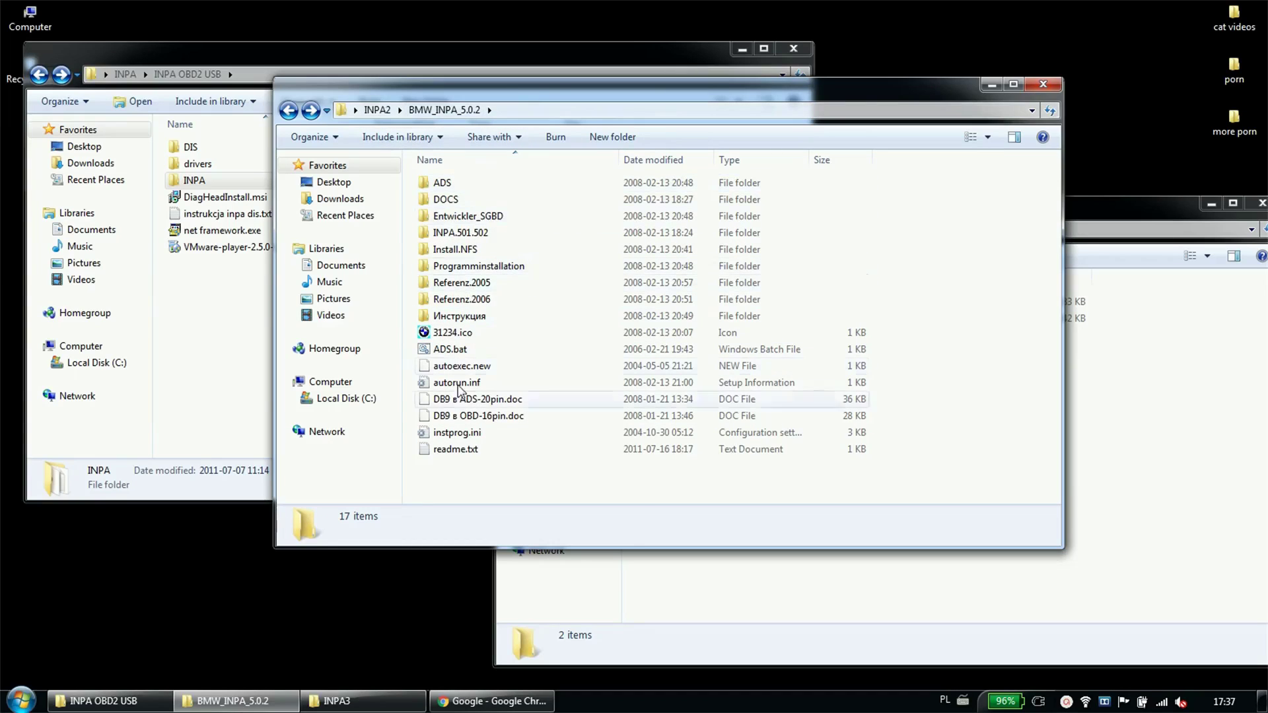
double_click(454, 300)
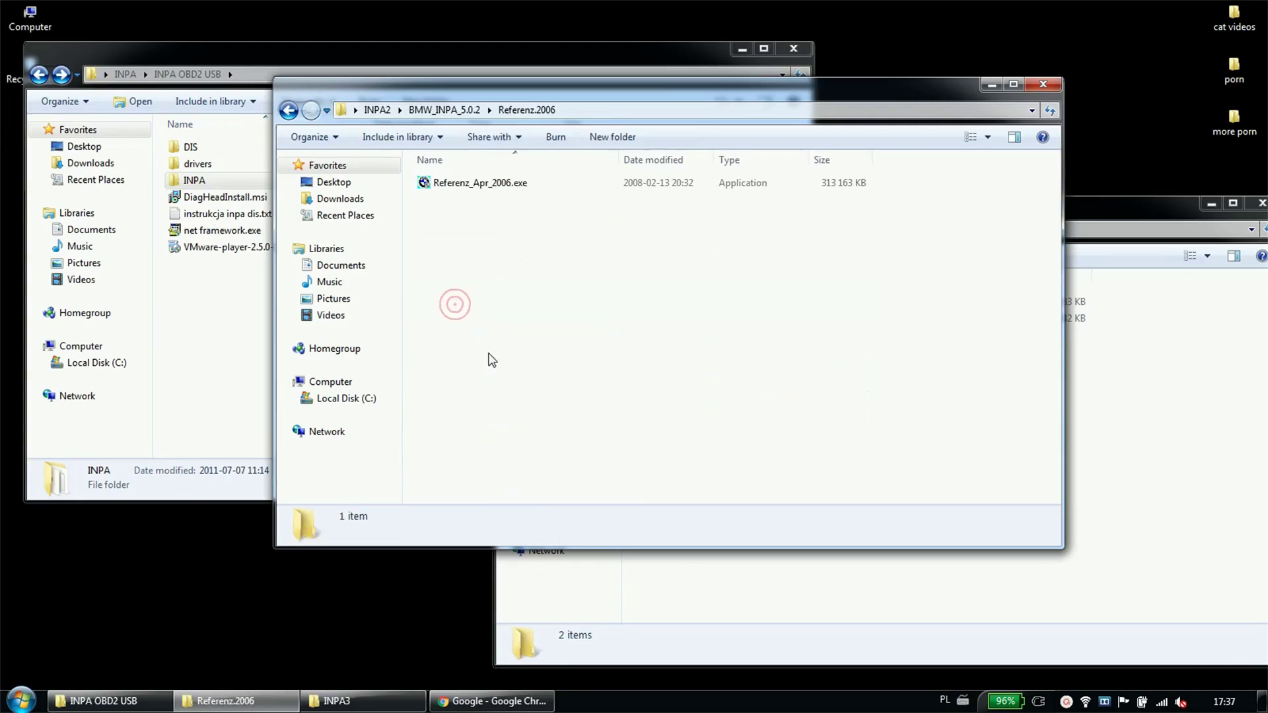
key("BackSpace")
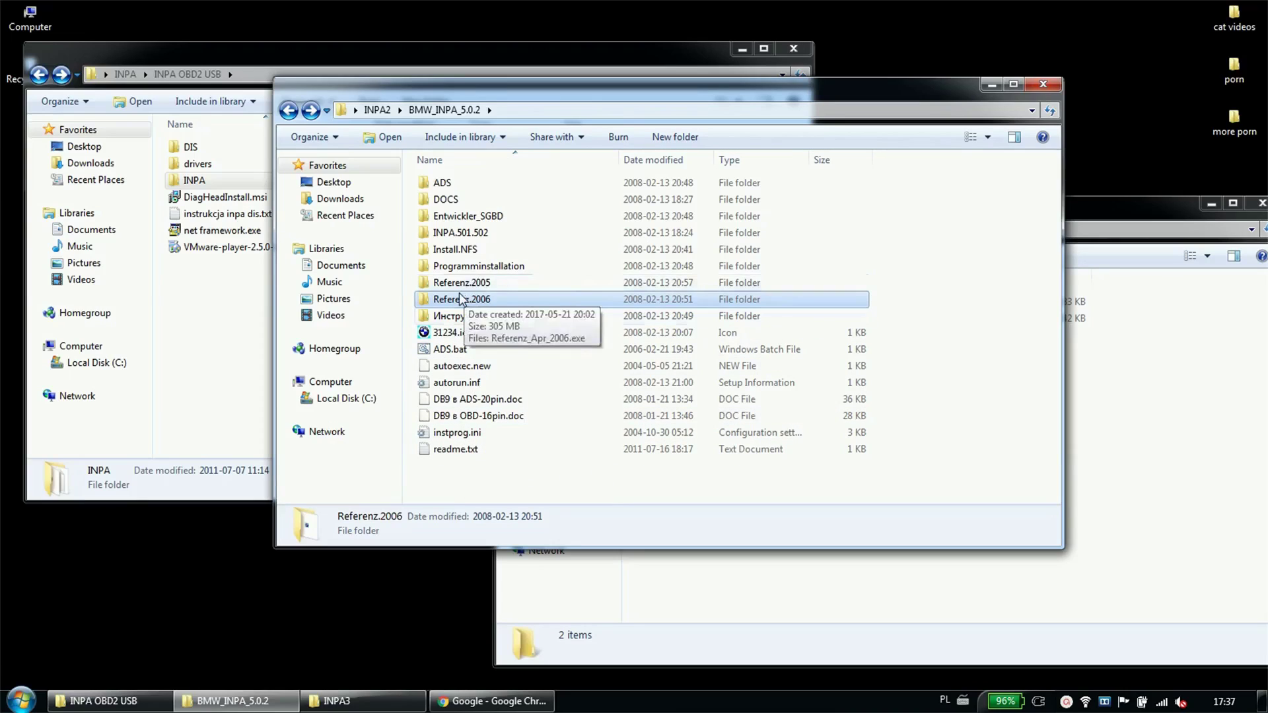
double_click(457, 317)
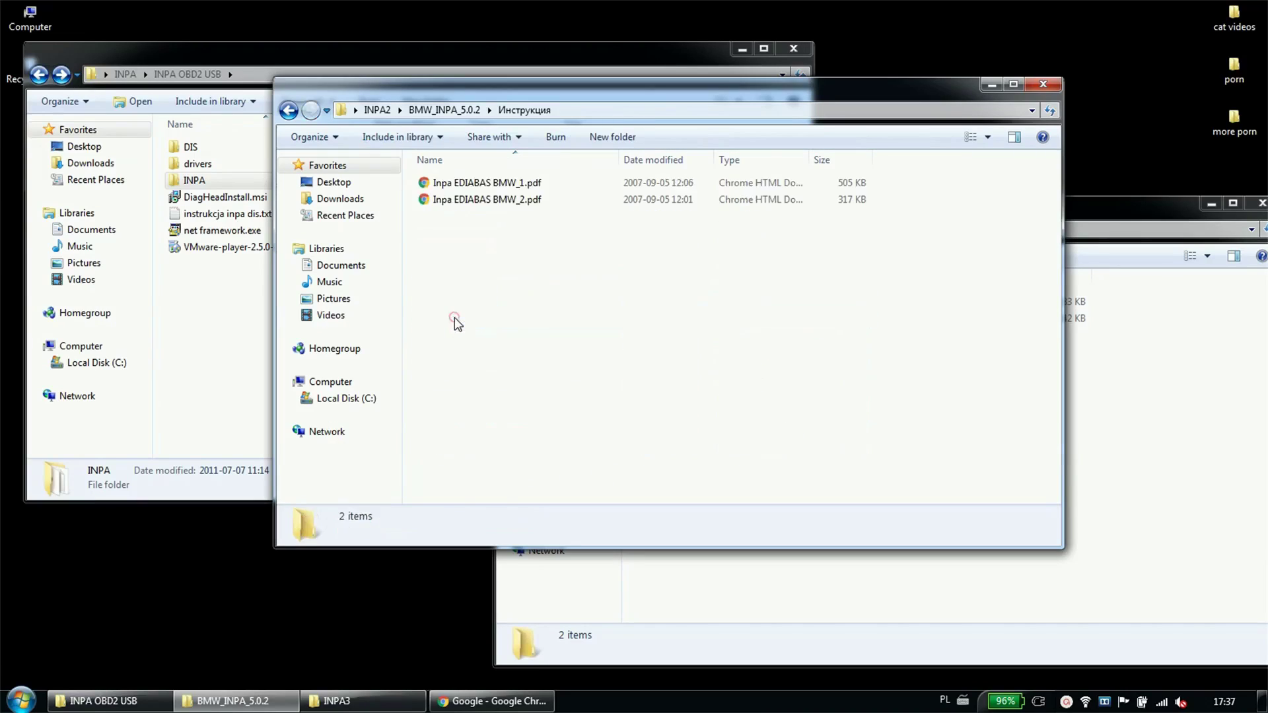
Skim the installation guide Inpa EDIABAS BMW_1.pdf in the Инструкция folder and close it.
double_click(496, 185)
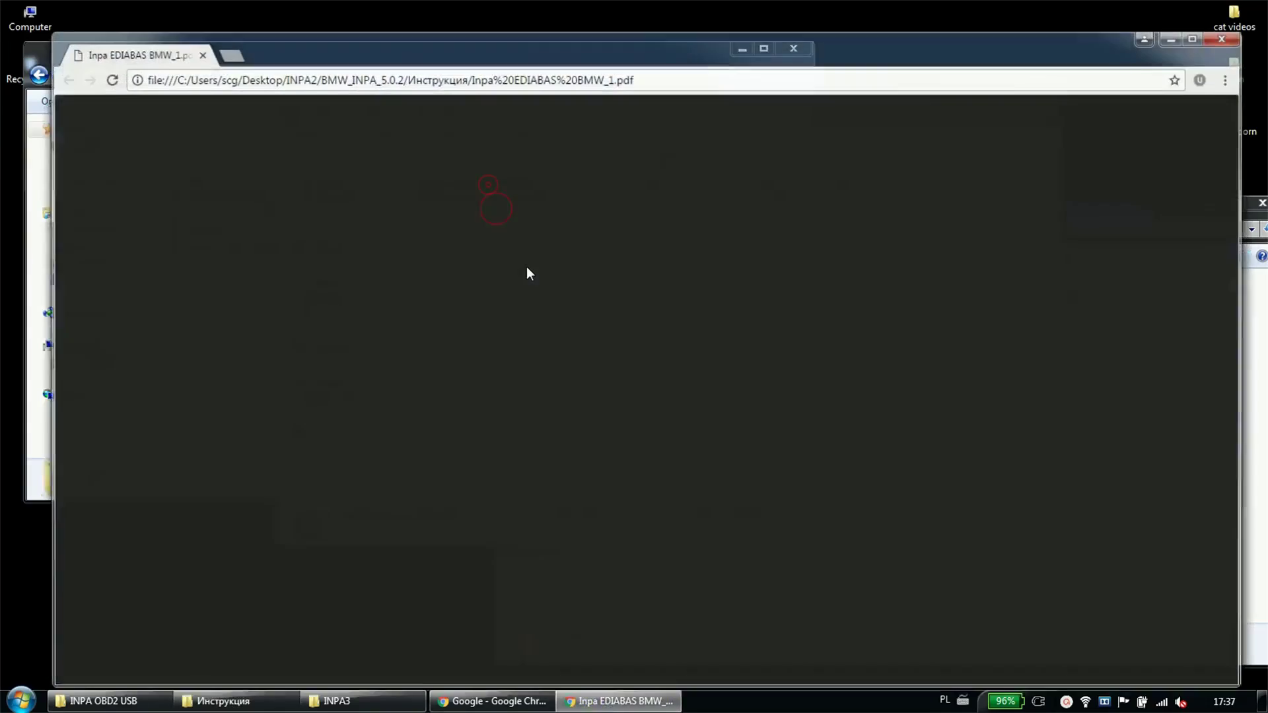
scroll(433, 379, "down", 20)
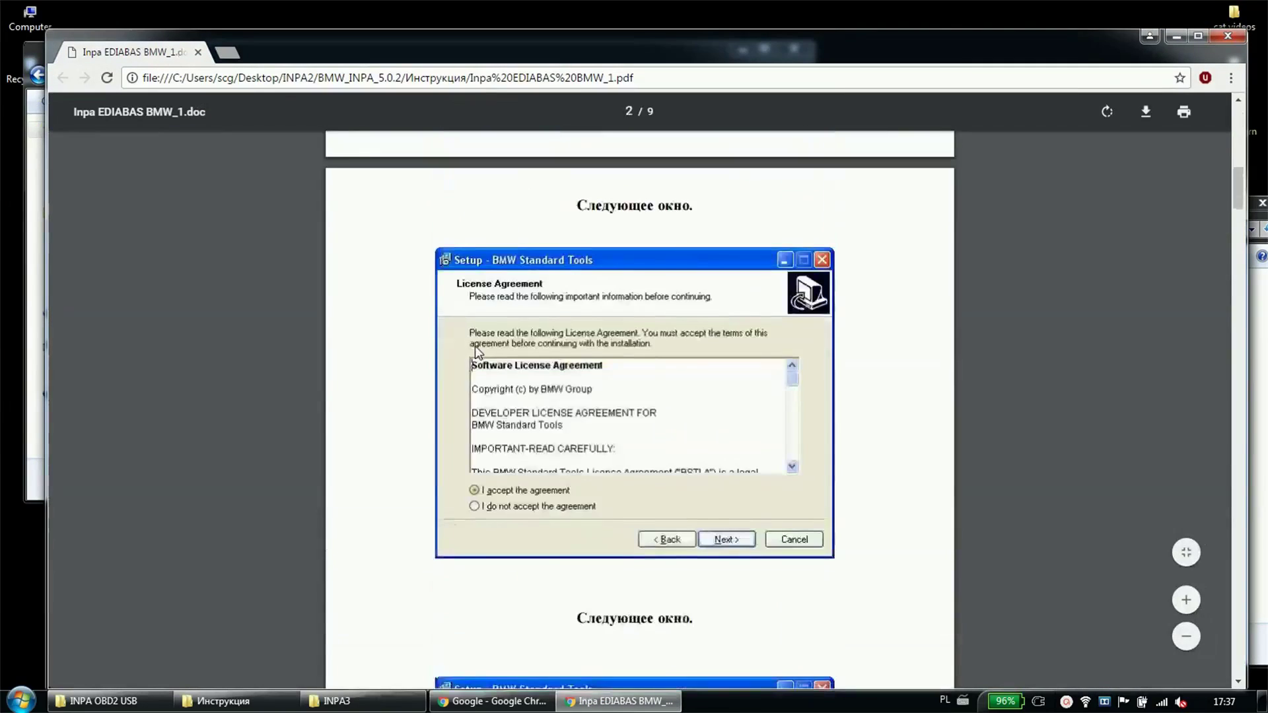
left_click(199, 53)
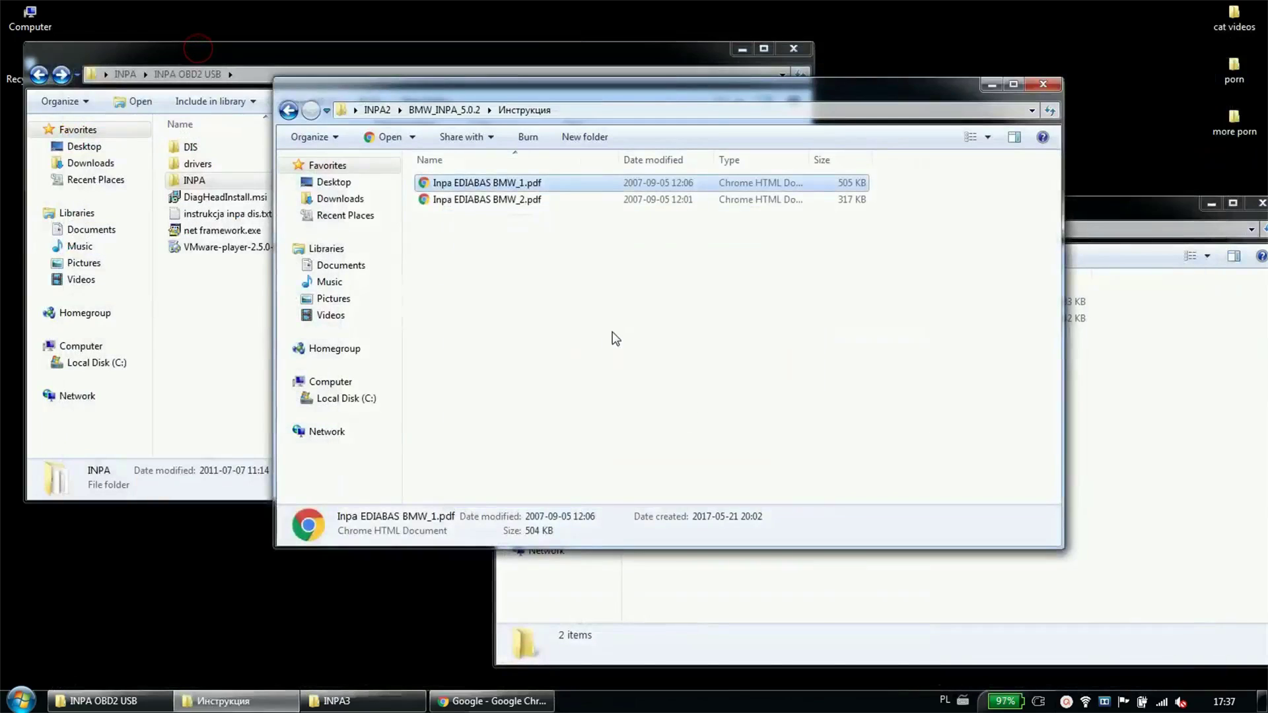
Examine the INPA-6.4.3-full.rar and ediabas-6.4.3-full.nrg files in the INPA3 folder.
left_click(831, 635)
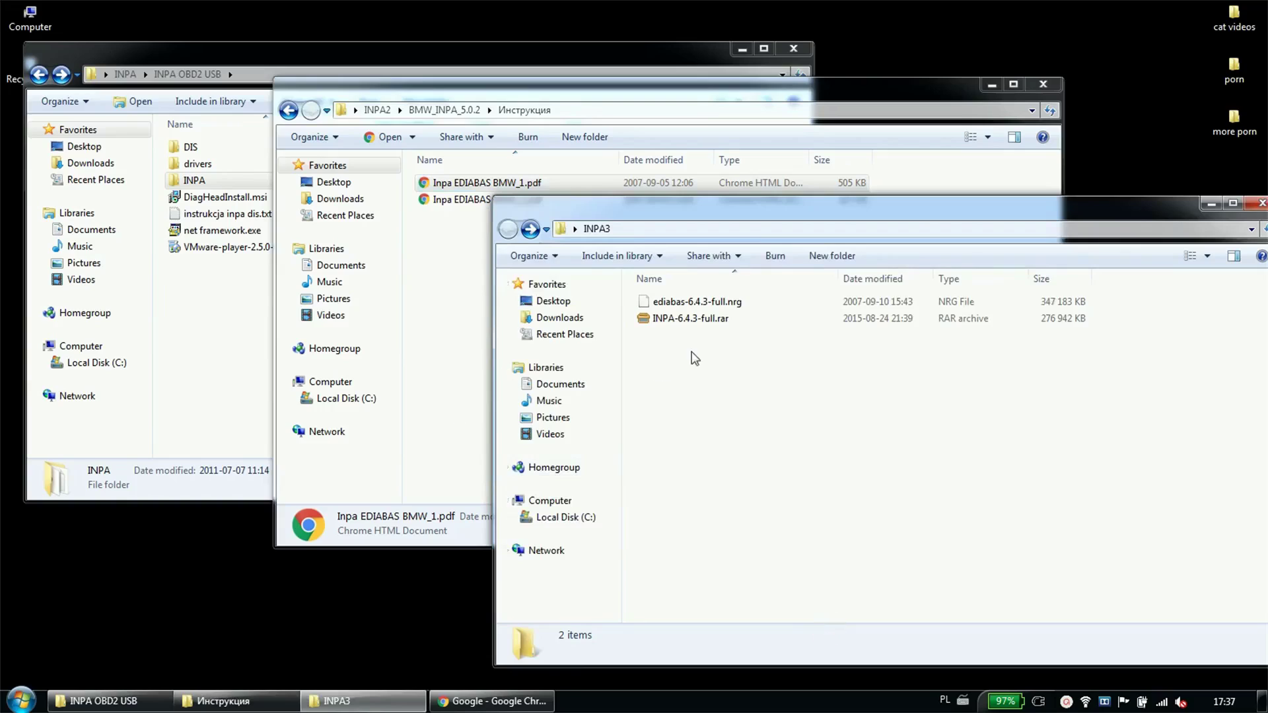
left_click(683, 319)
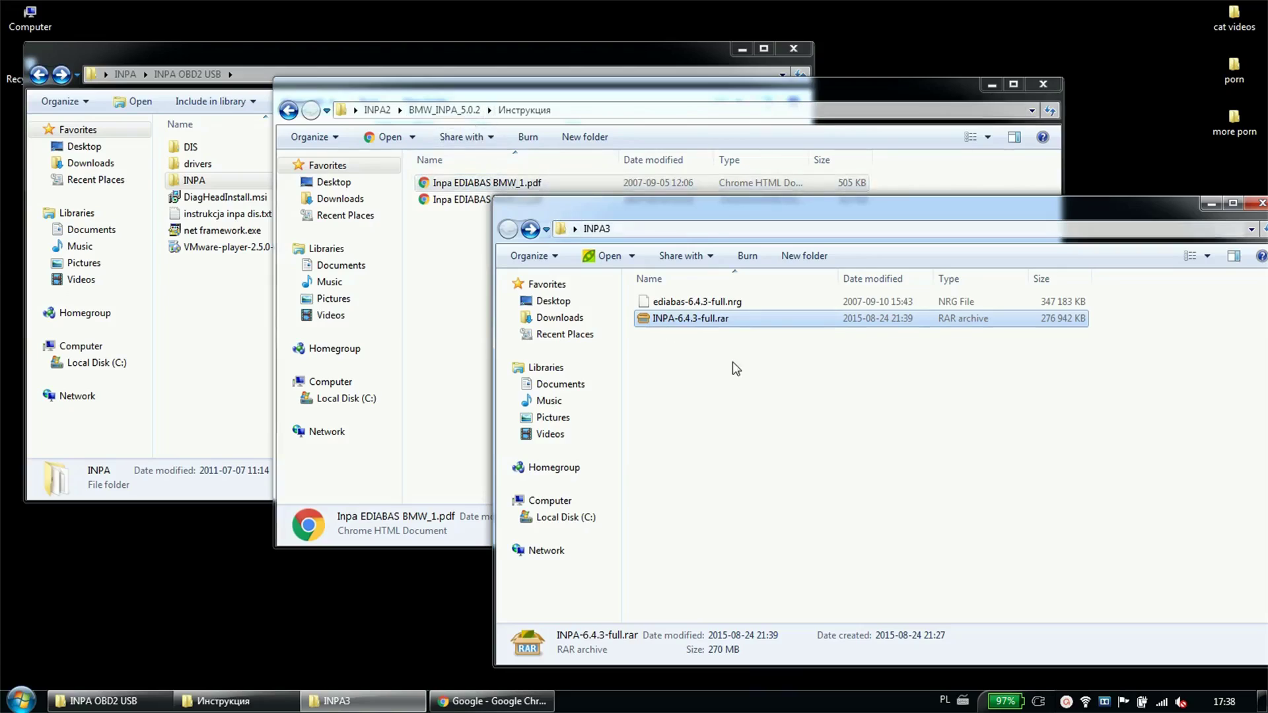
left_click(678, 305)
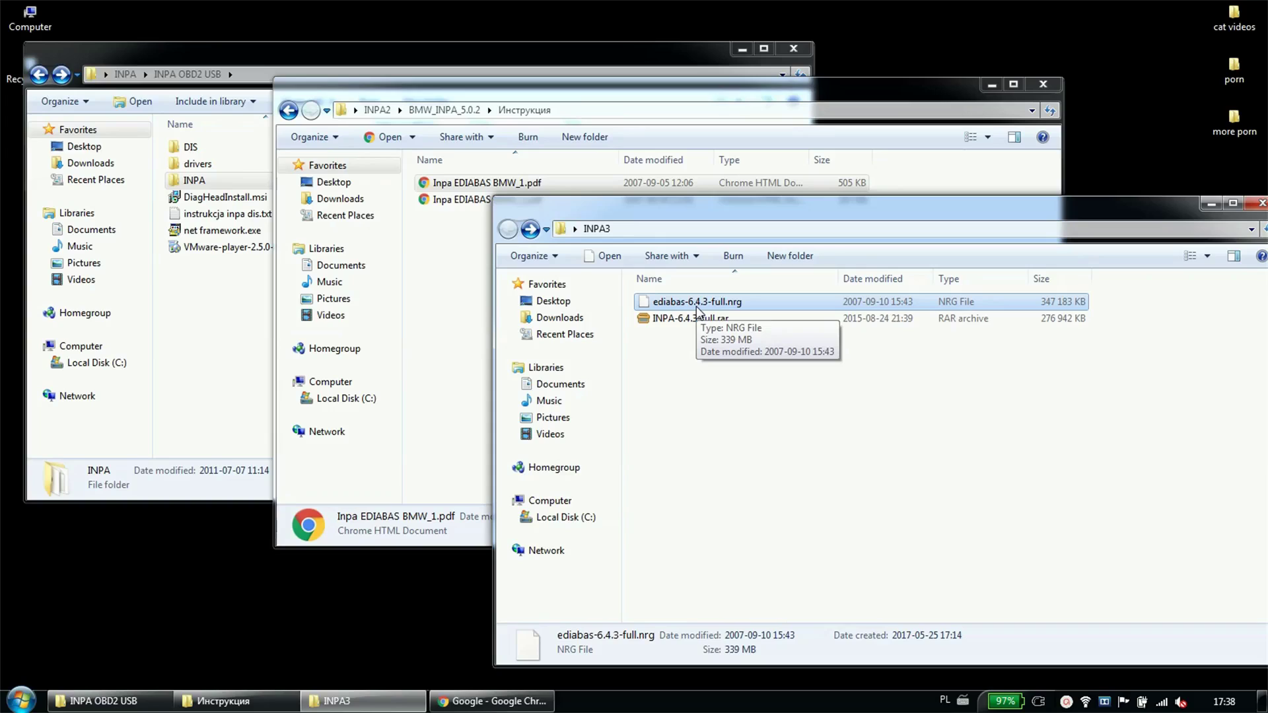
double_click(671, 301)
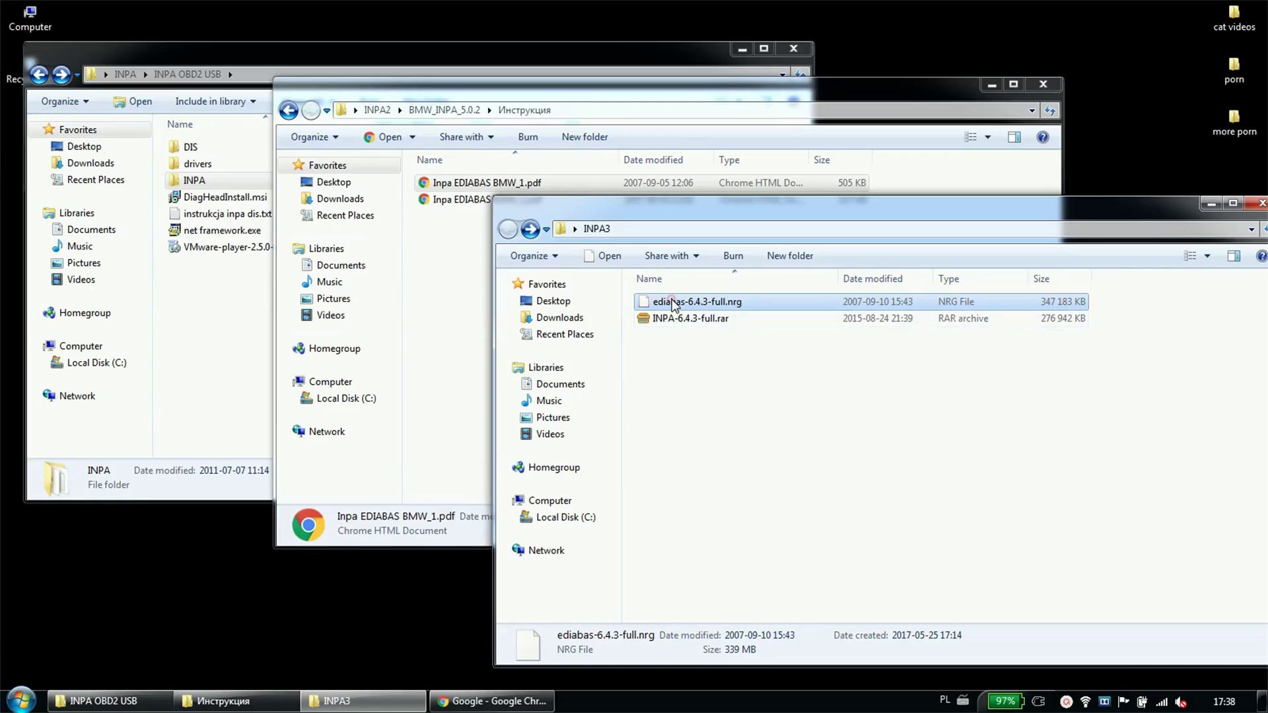
left_click(747, 425)
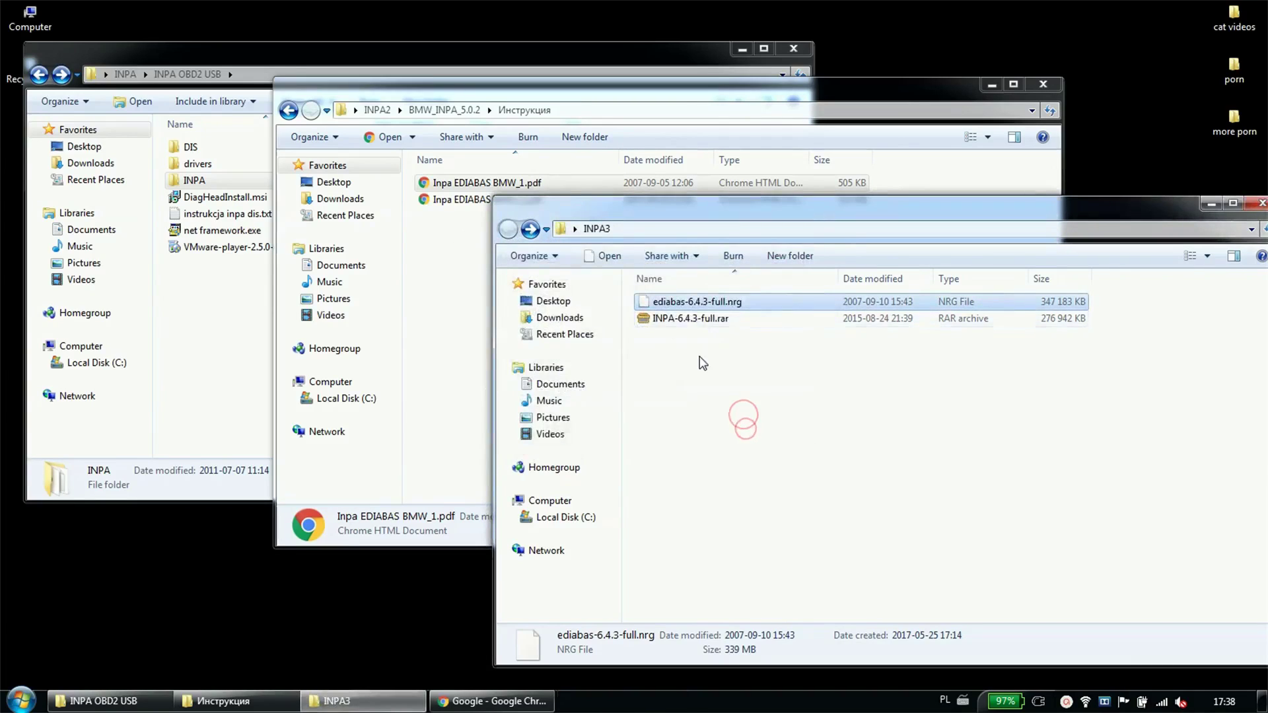
Browse the Referenz folder inside ediabas-6.4.3-full.nrg as a PeaZip archive, close it, and return to the BMW_INPA_5.0.2 folder.
right_click(680, 305)
mouse_move(726, 328)
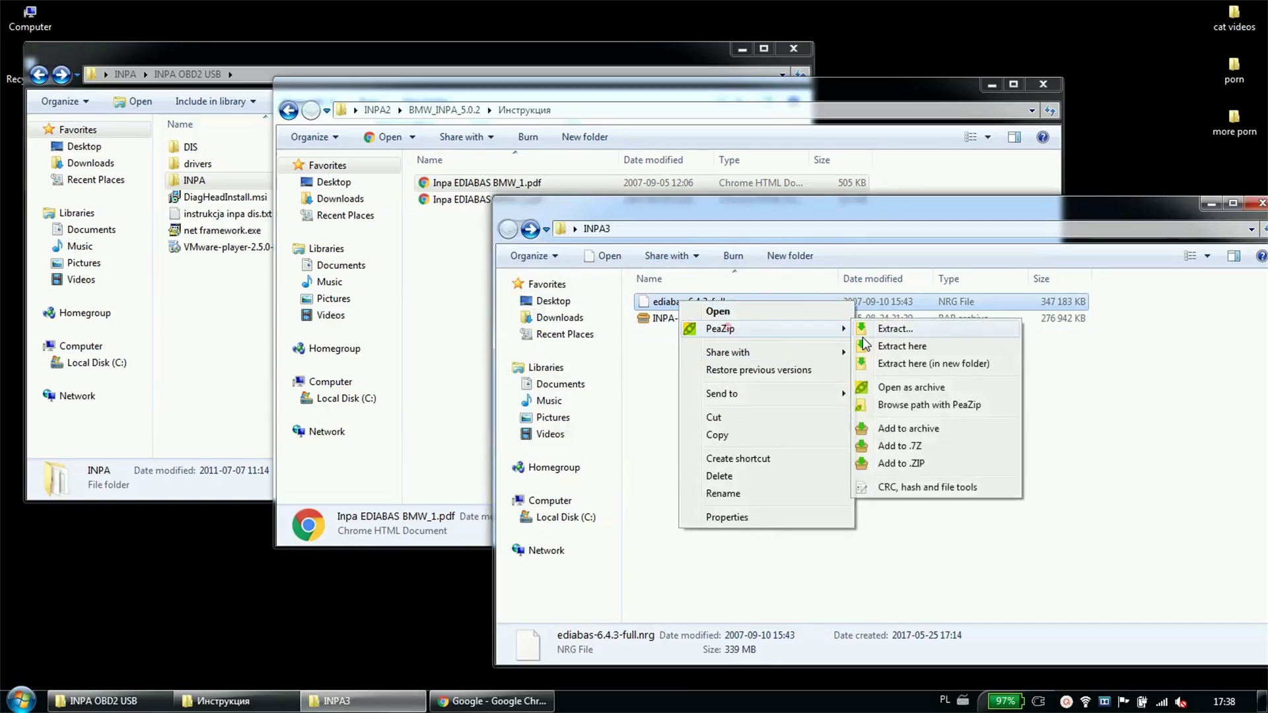
left_click(893, 389)
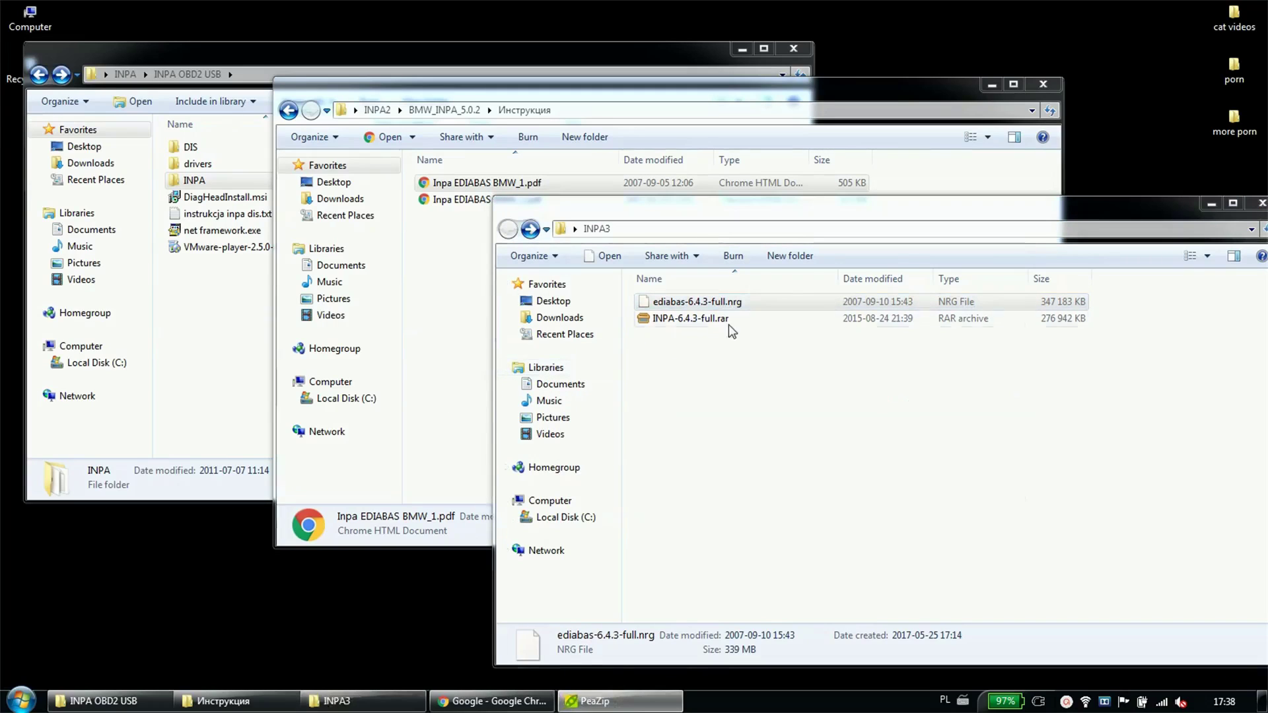
double_click(228, 279)
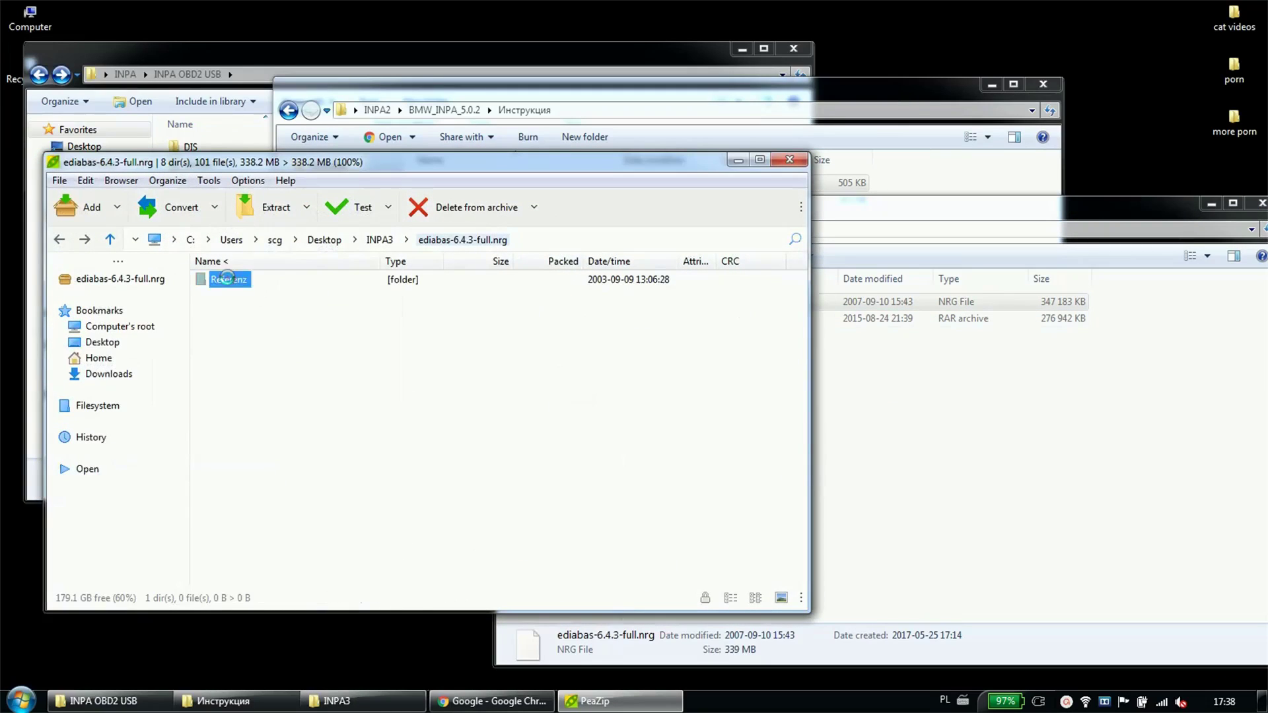
scroll(244, 396, "down", 1)
scroll(271, 463, "up", 1)
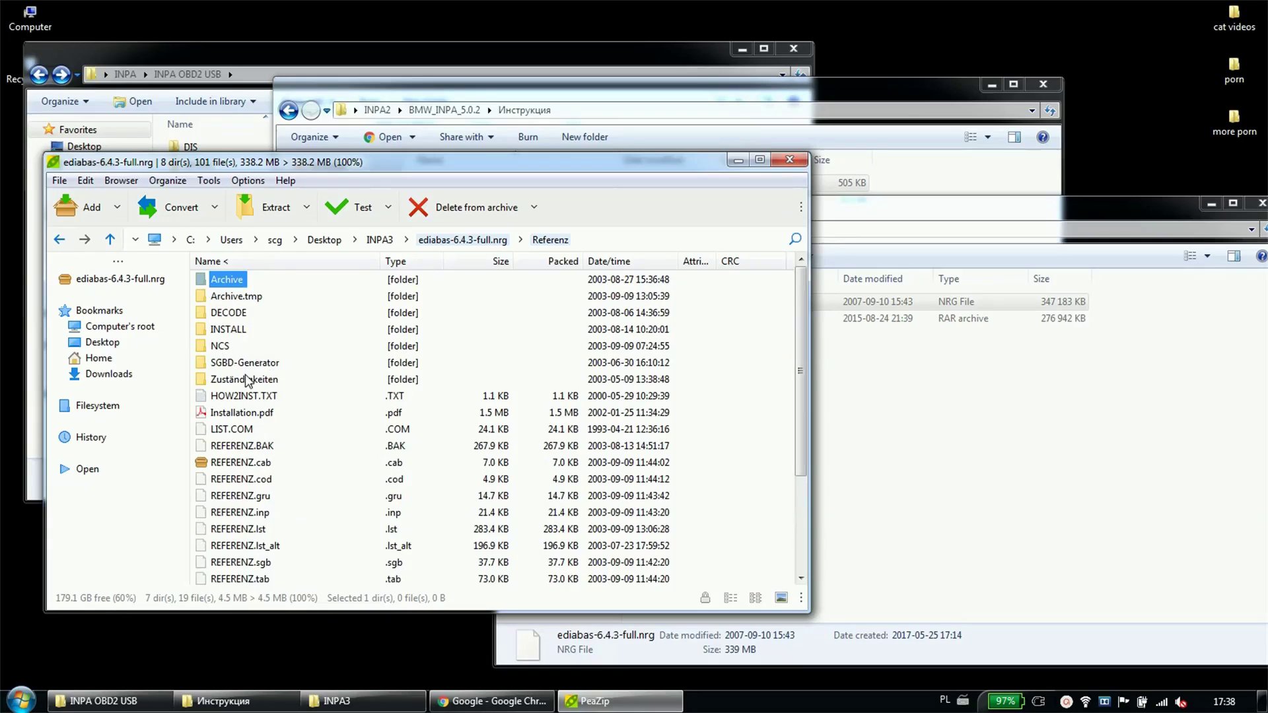
left_click(789, 160)
left_click(453, 293)
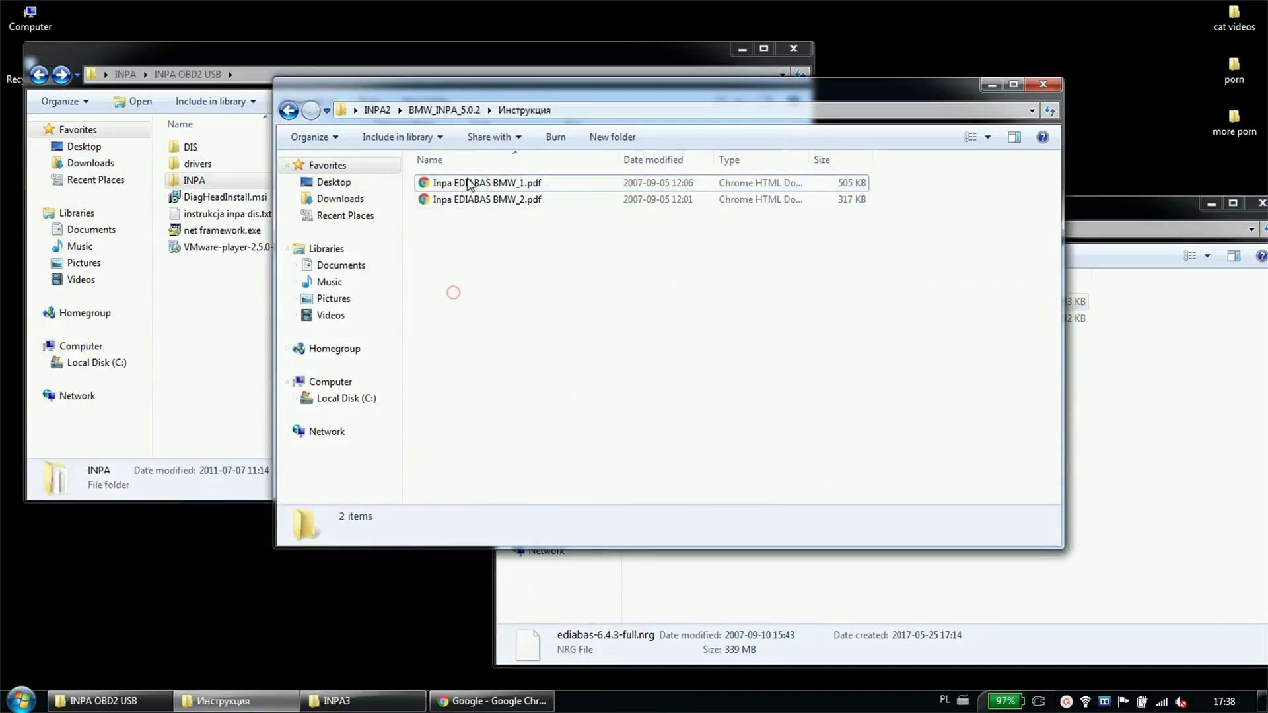
key("BackSpace")
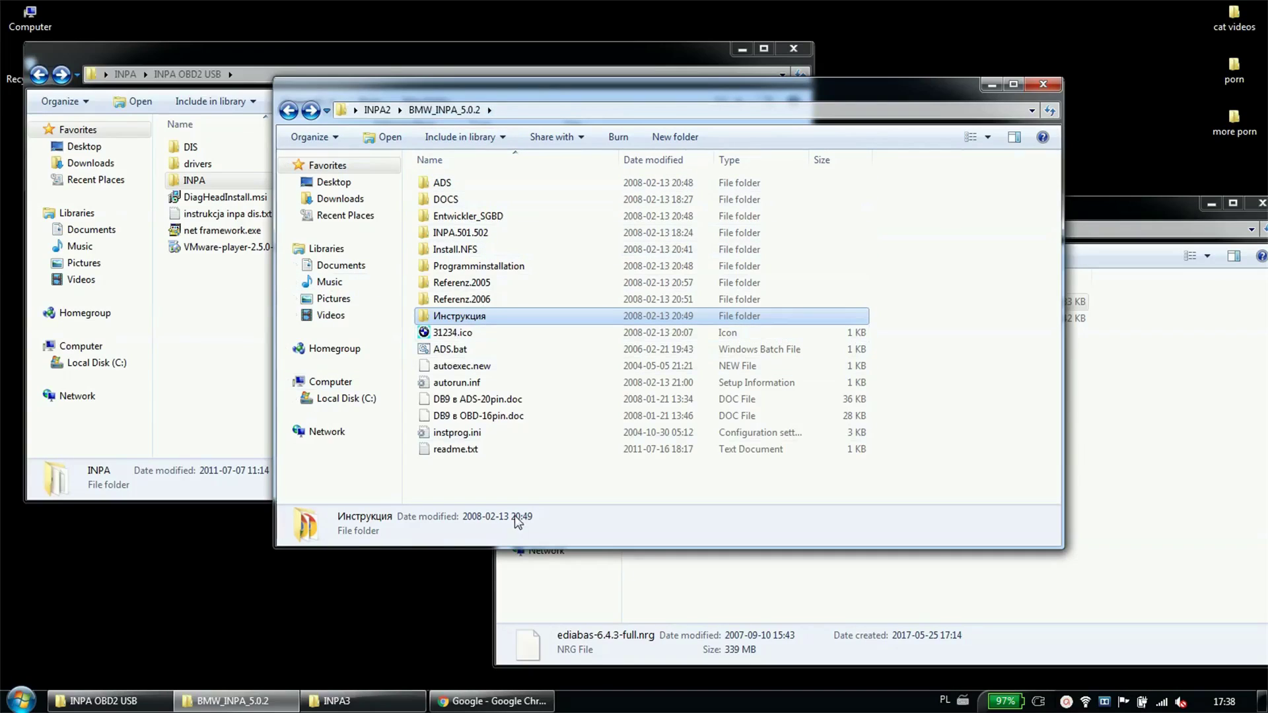
Search Google in Chrome for "inpa 5.0.2.iso", skim the results, and return to the file windows.
left_click(492, 491)
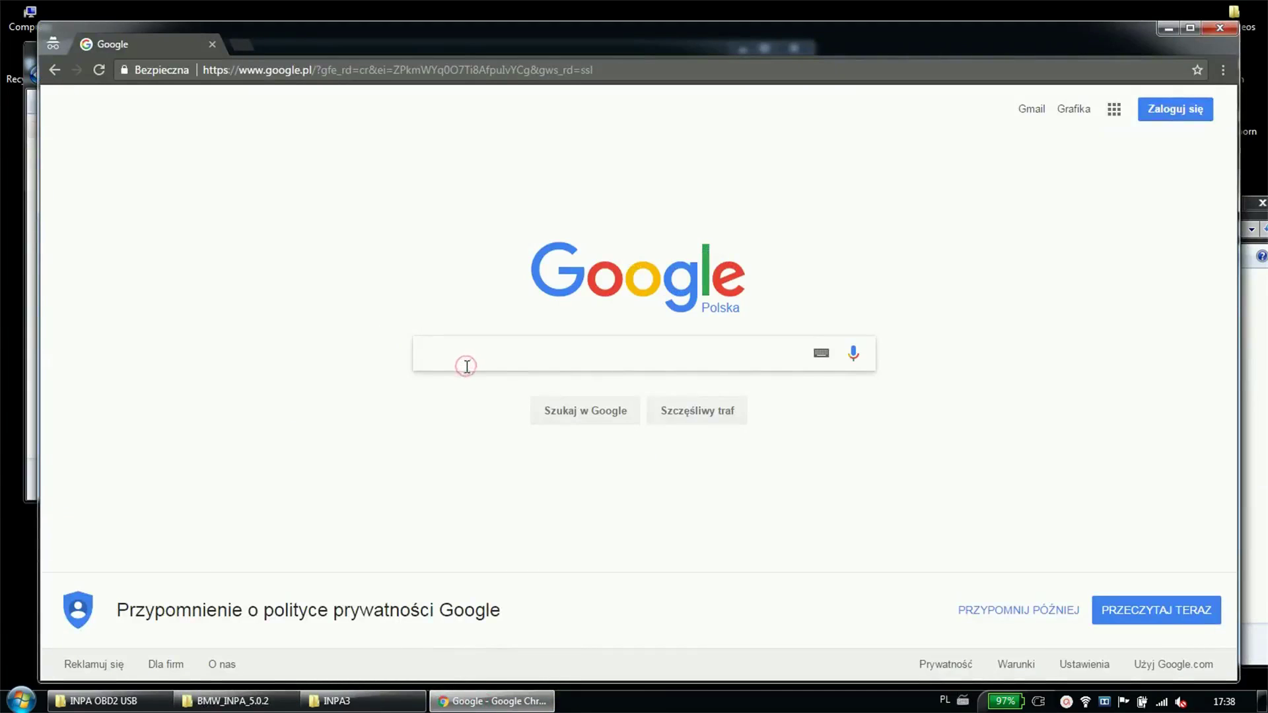
type("inpa 5.0")
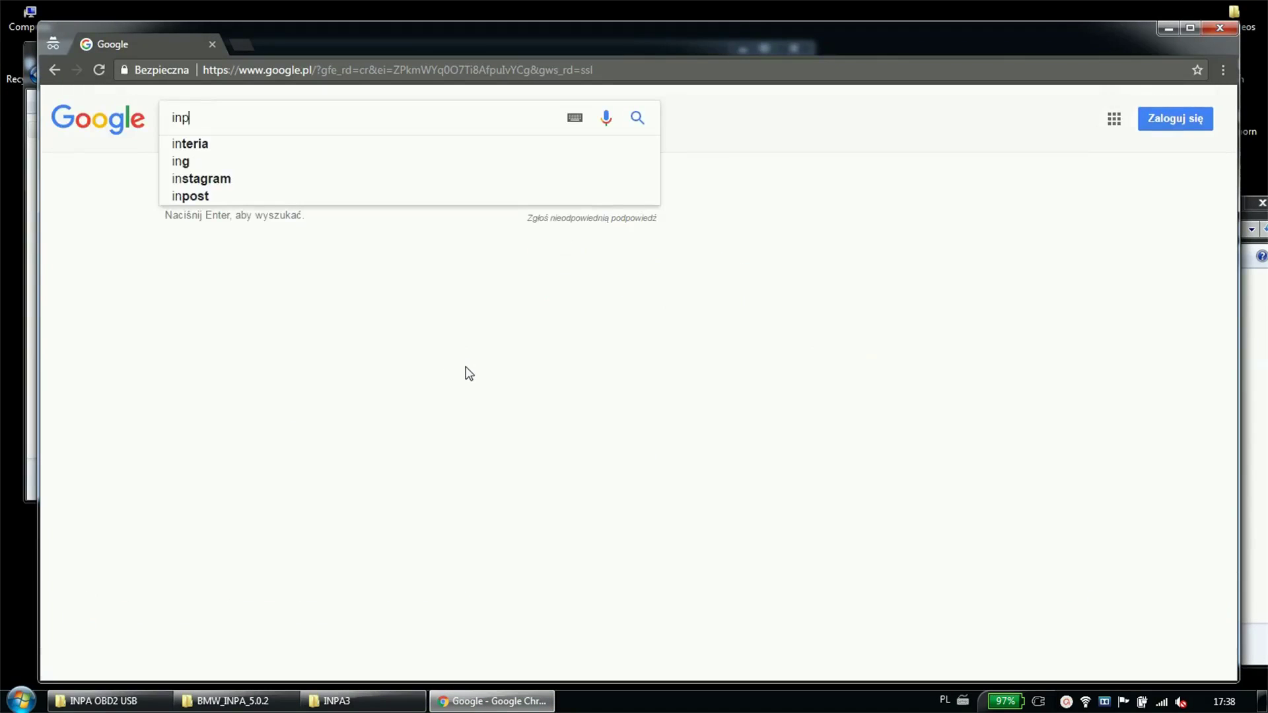
key("Down")
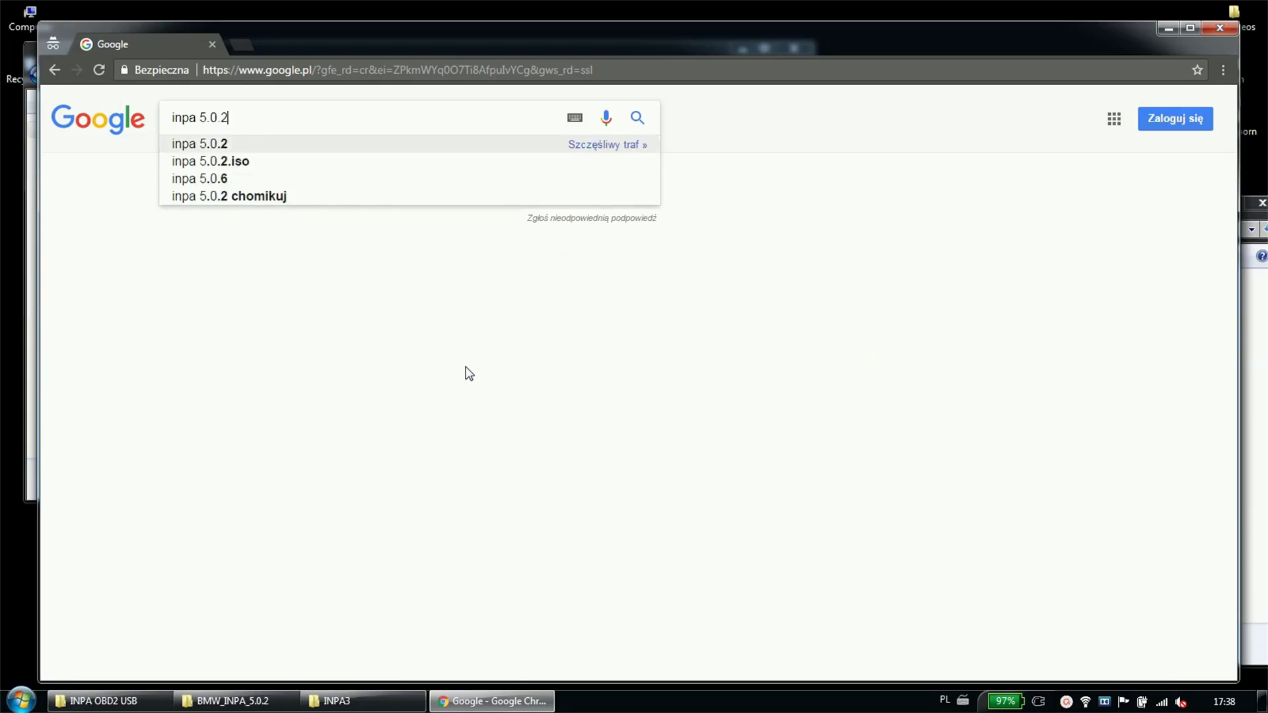
key("Down")
key("Return")
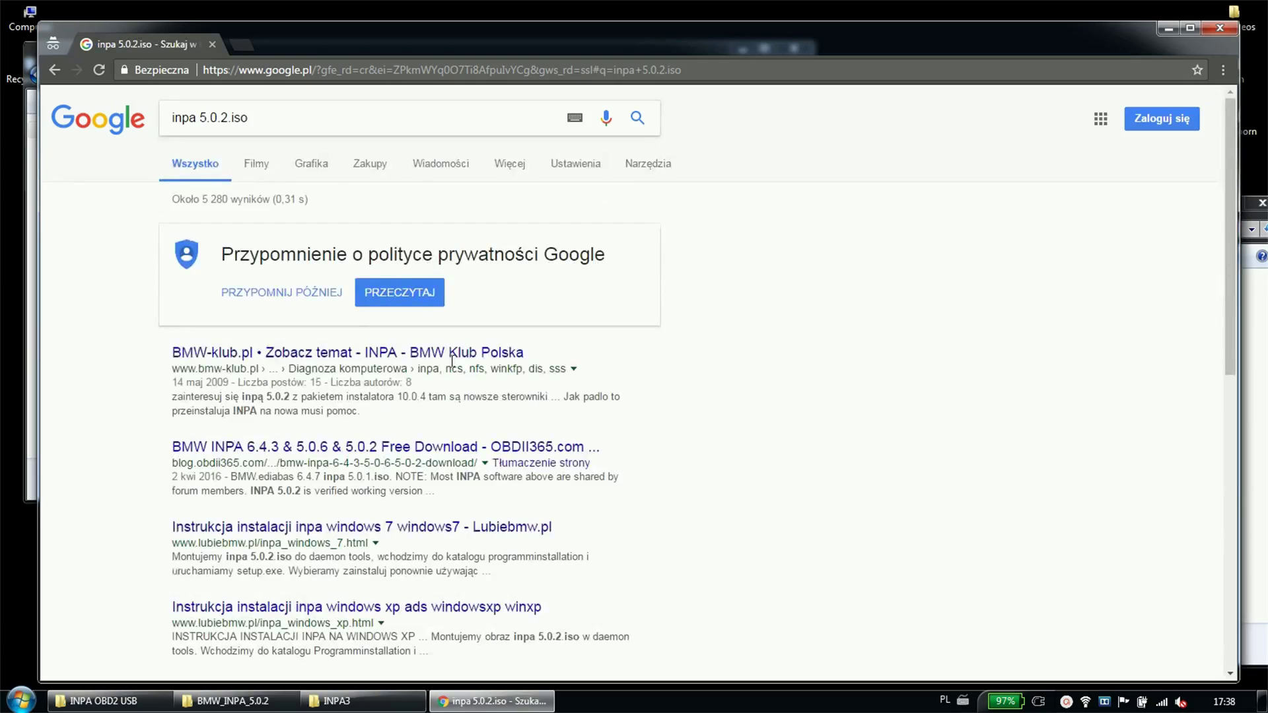
scroll(786, 368, "down", 3)
scroll(781, 363, "up", 3)
left_click(54, 70)
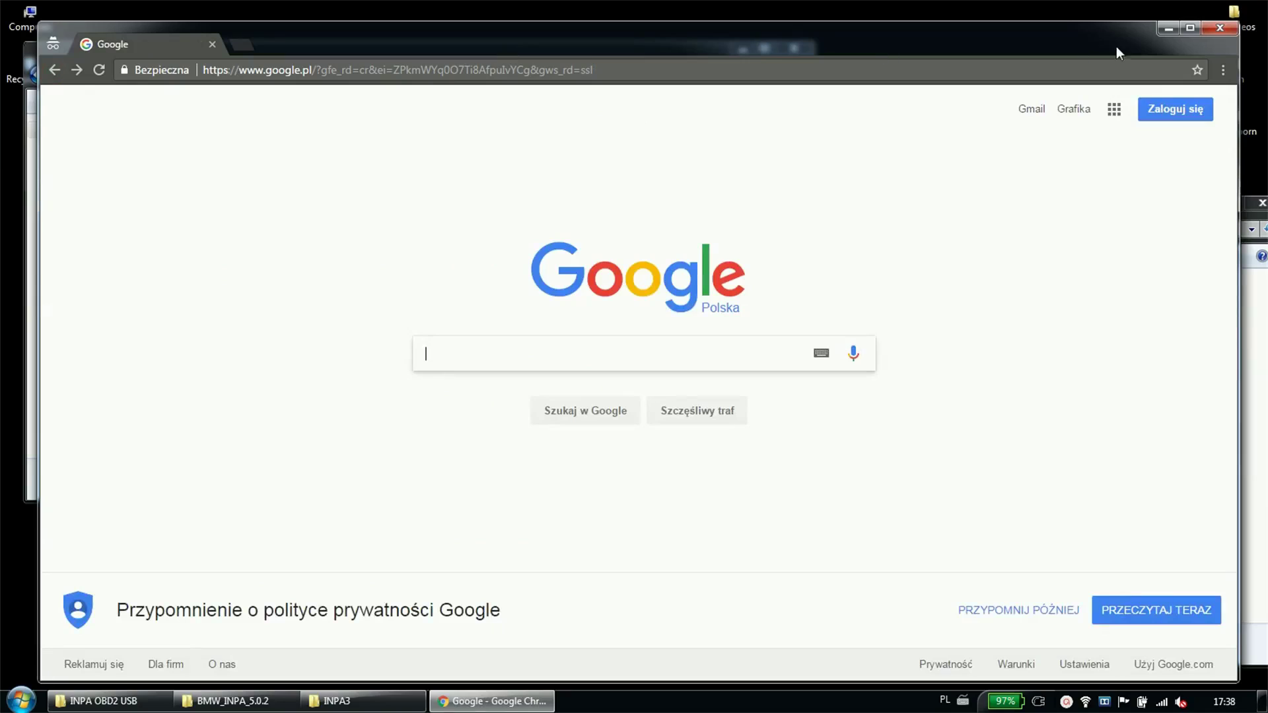
left_click(1166, 30)
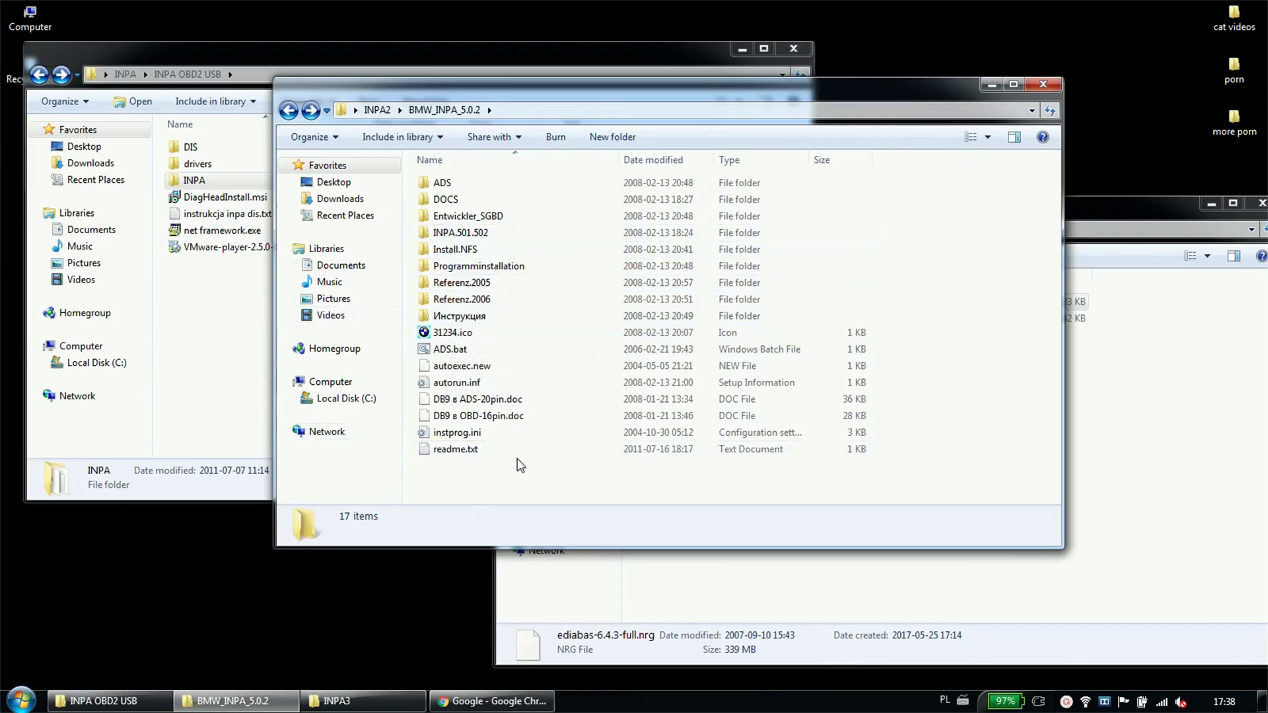
Review the INPA OBD2 USB package contents and the Инструкция folder of BMW_INPA_5.0.2.
left_click(242, 370)
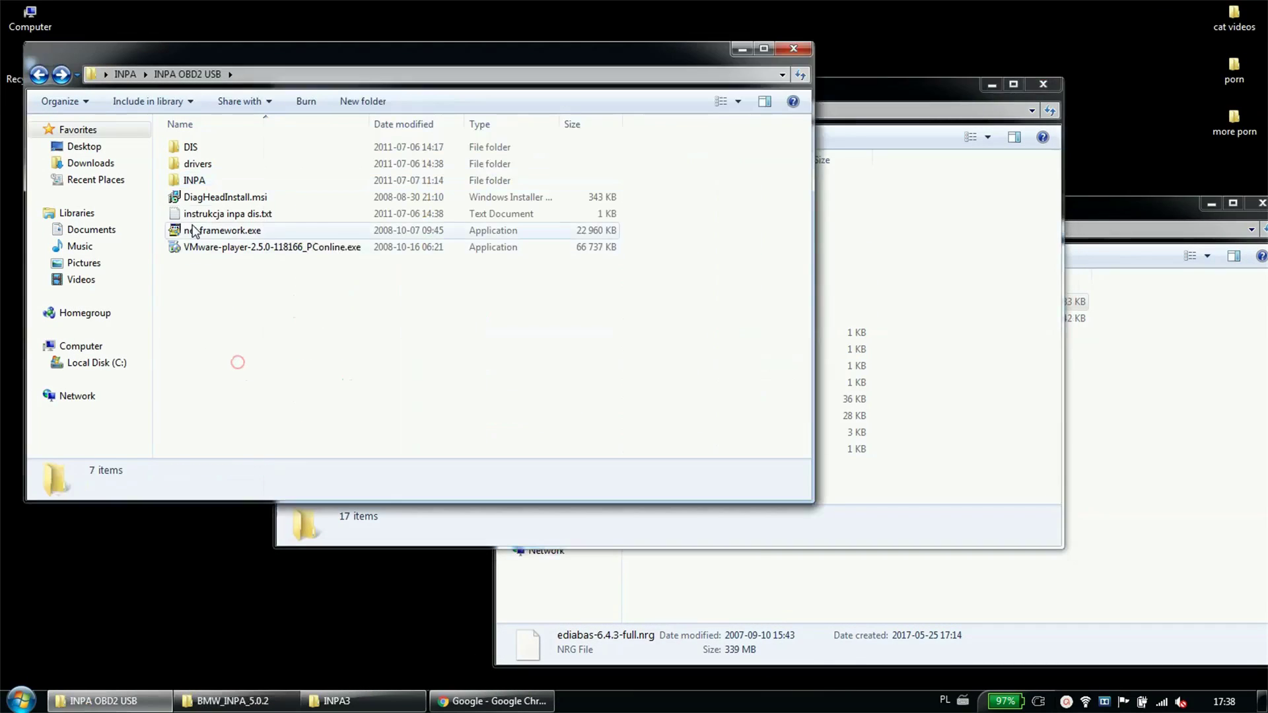
left_click(195, 180)
left_click(324, 369)
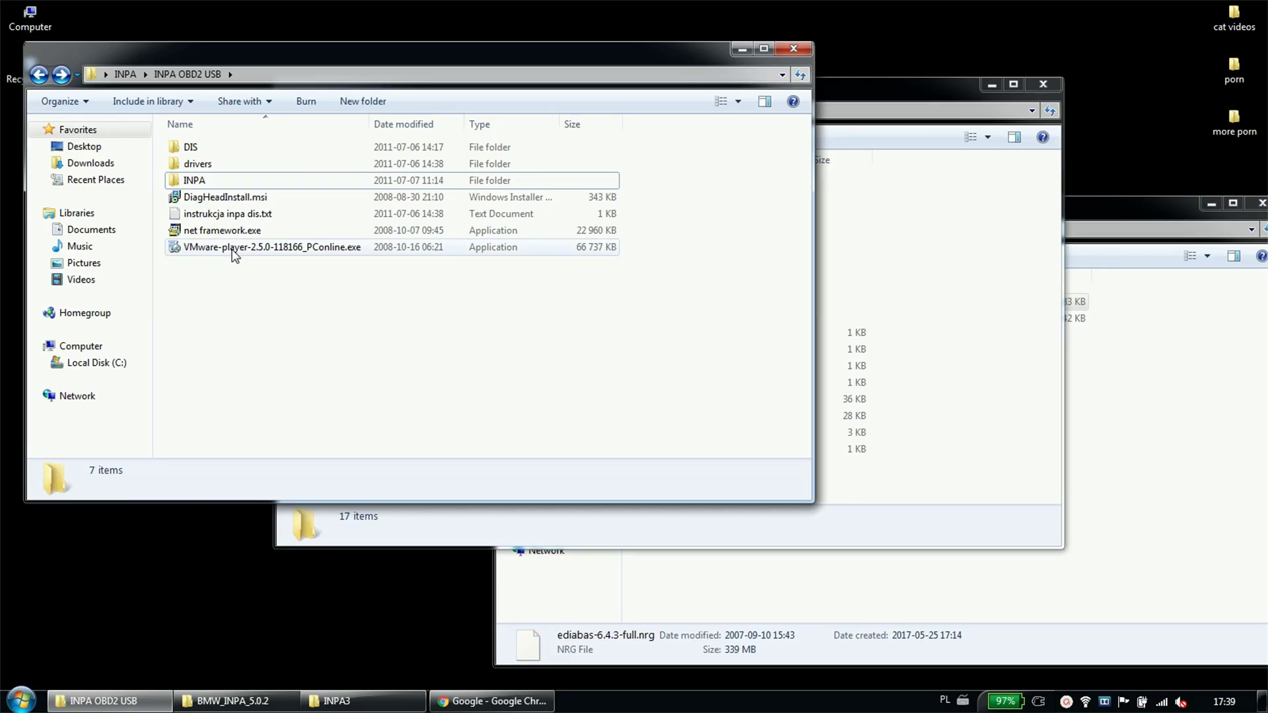
left_click(499, 536)
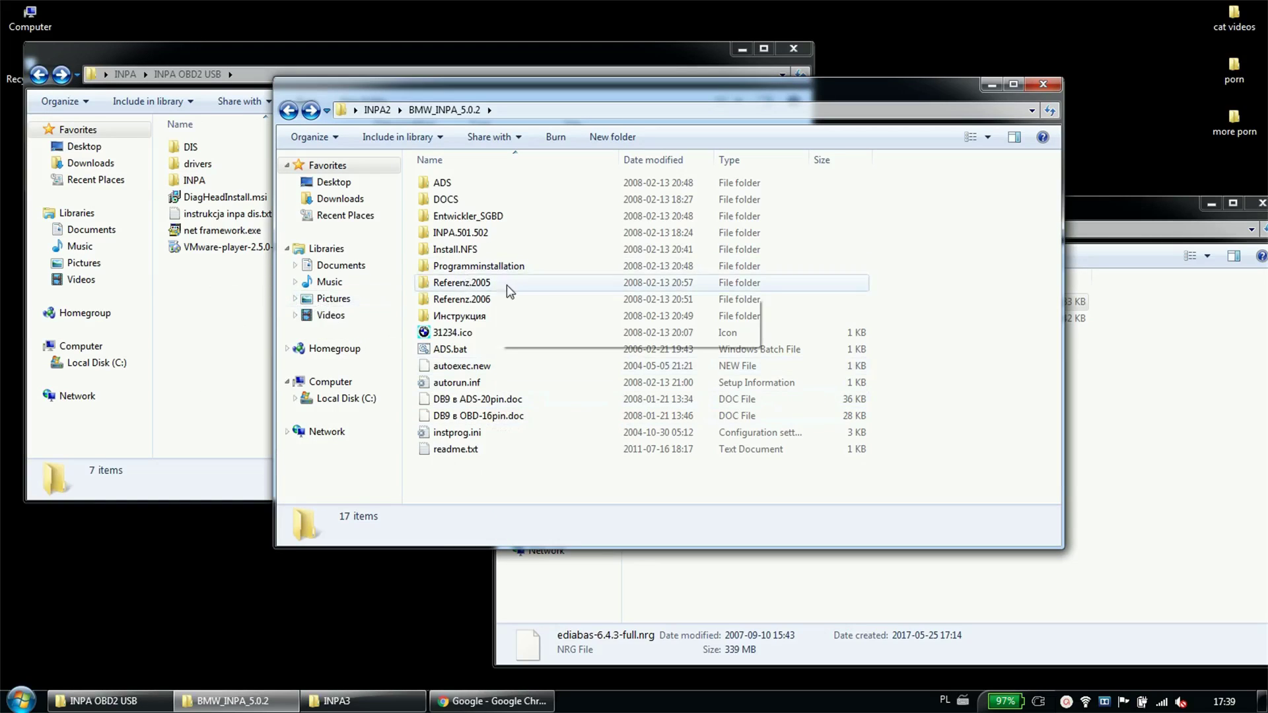
double_click(471, 318)
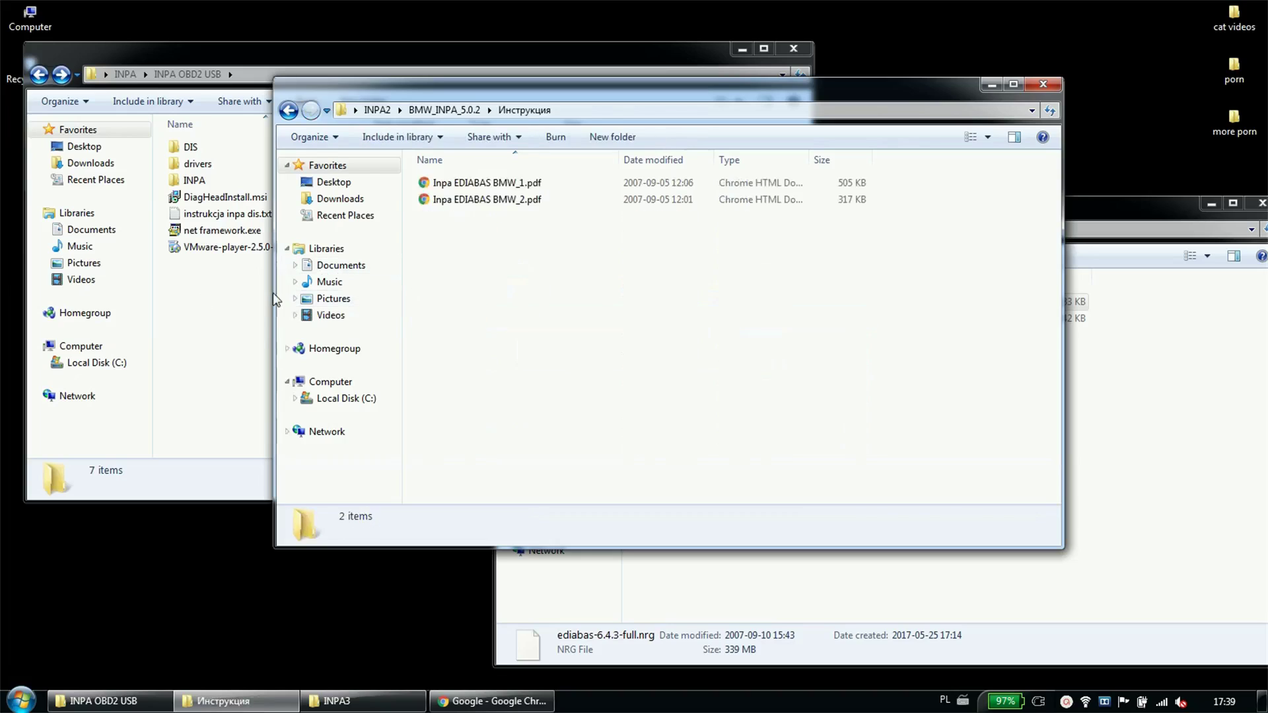
Read instrukcja inpa dis.txt in the INPA OBD2 USB folder, close it, and revisit the Инструкция and INPA3 folder windows.
left_click(272, 293)
double_click(232, 214)
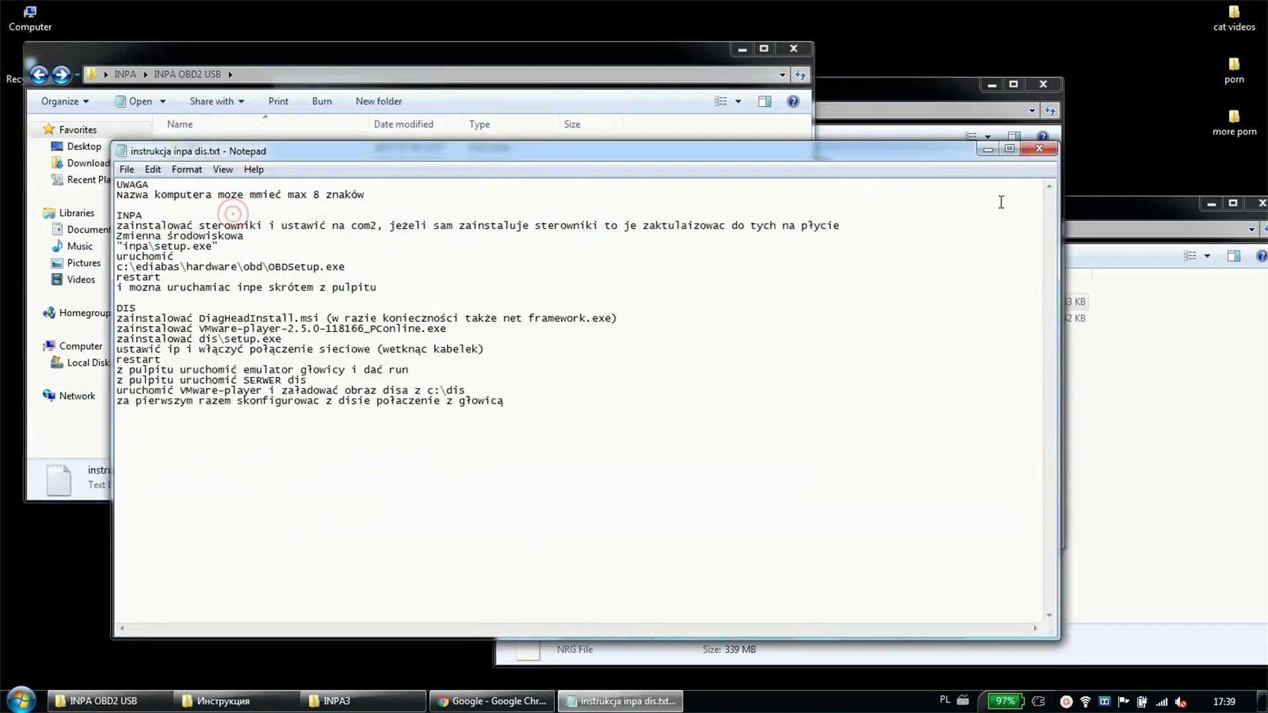
left_click(1038, 149)
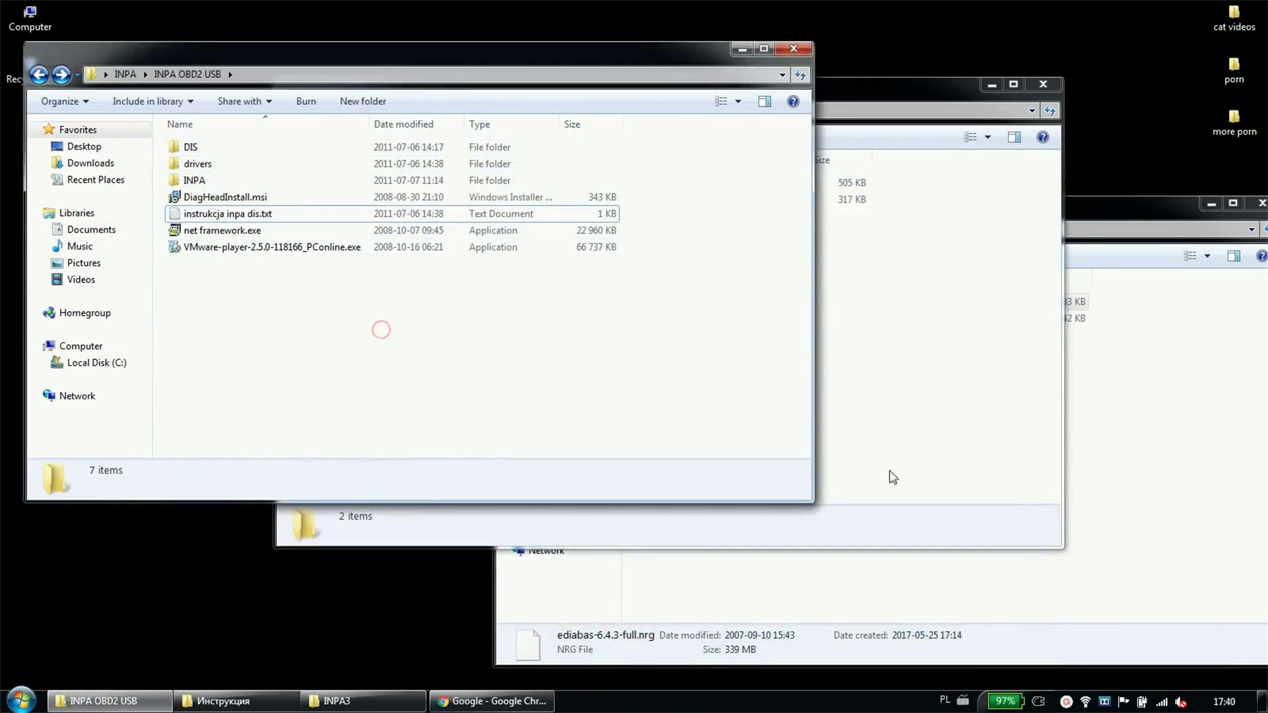
left_click(967, 442)
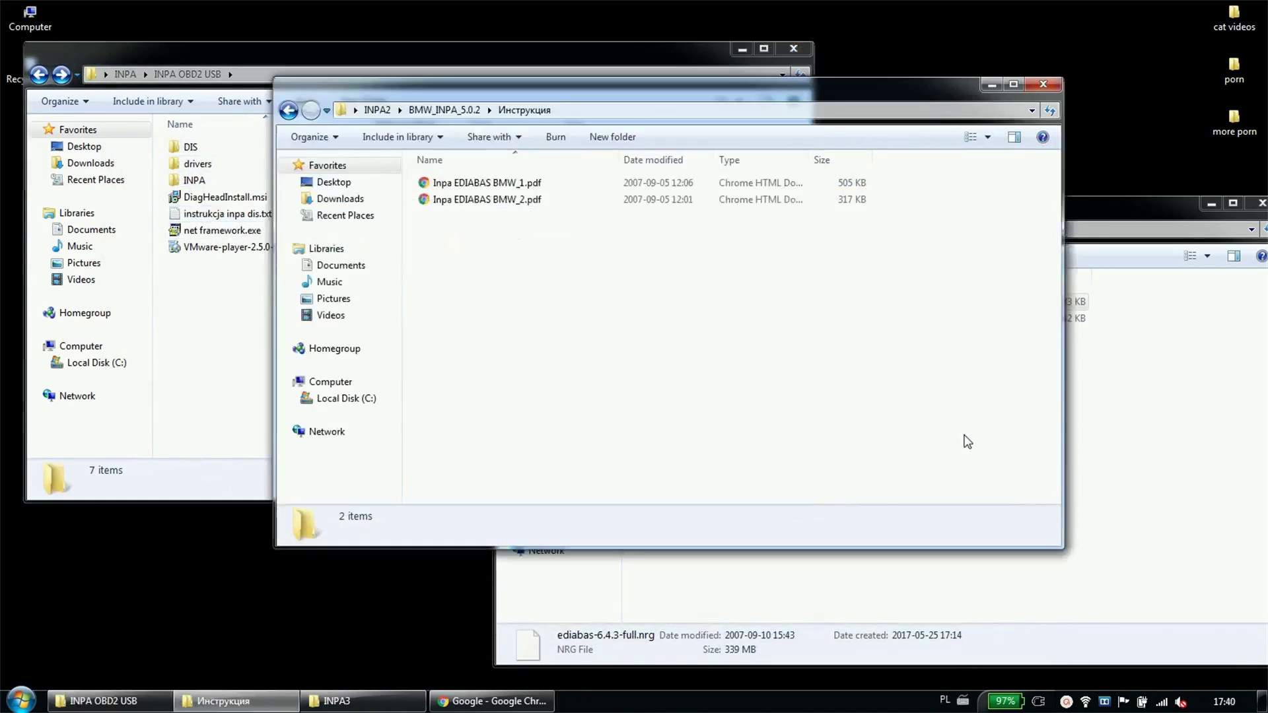
left_click(756, 593)
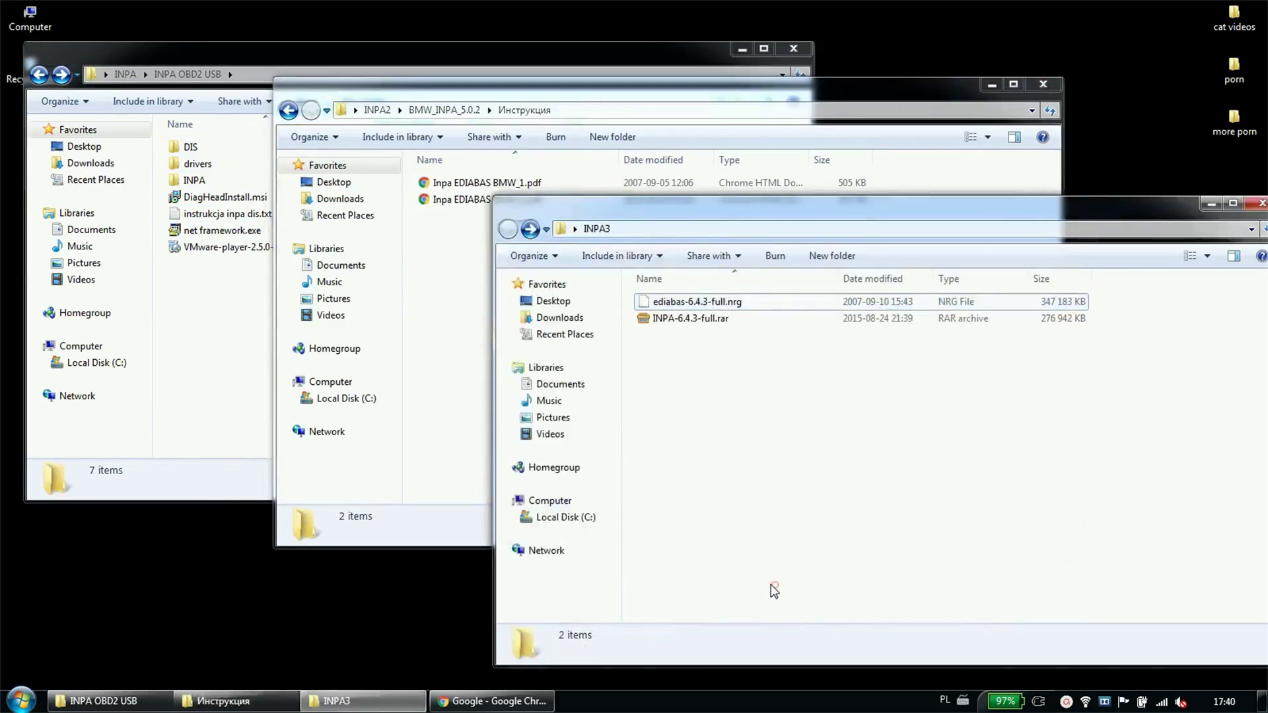
Install BMW INPA OBD2 USB using setup.exe from the INPA OBD2 USB package's INPA subfolder, with Polish as the setup language.
left_click(224, 326)
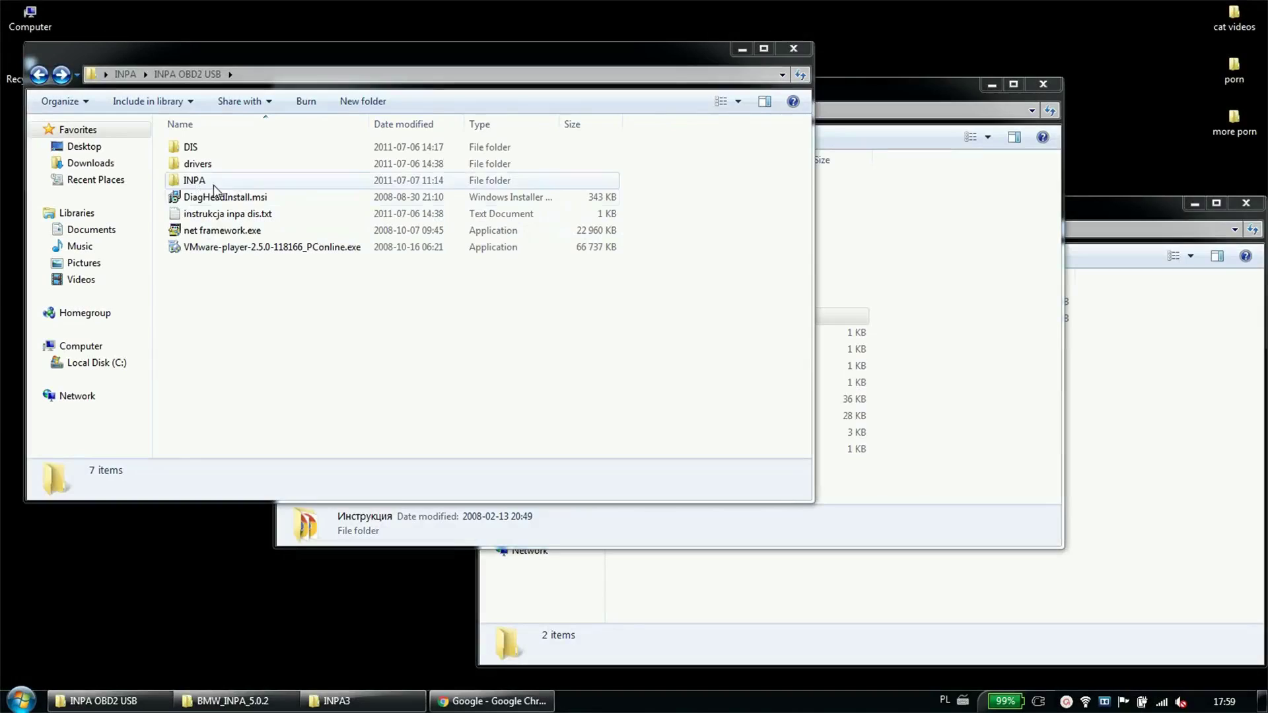
double_click(188, 180)
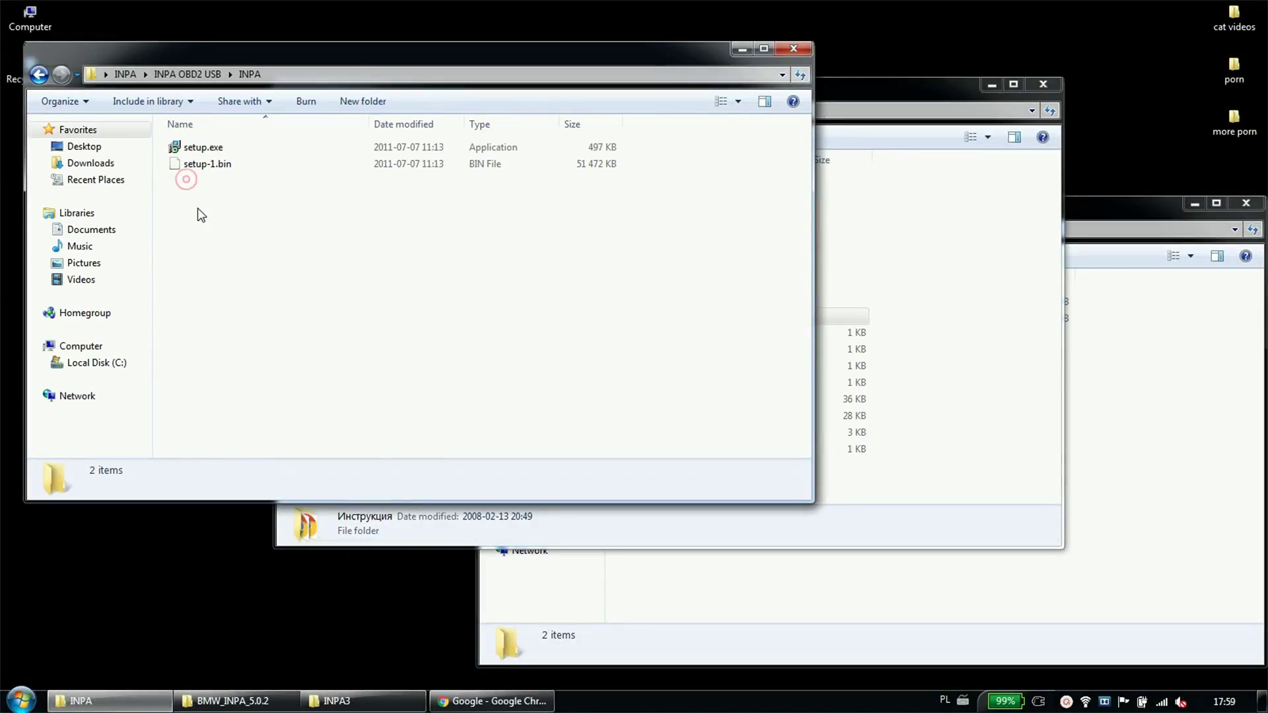
left_click(191, 146)
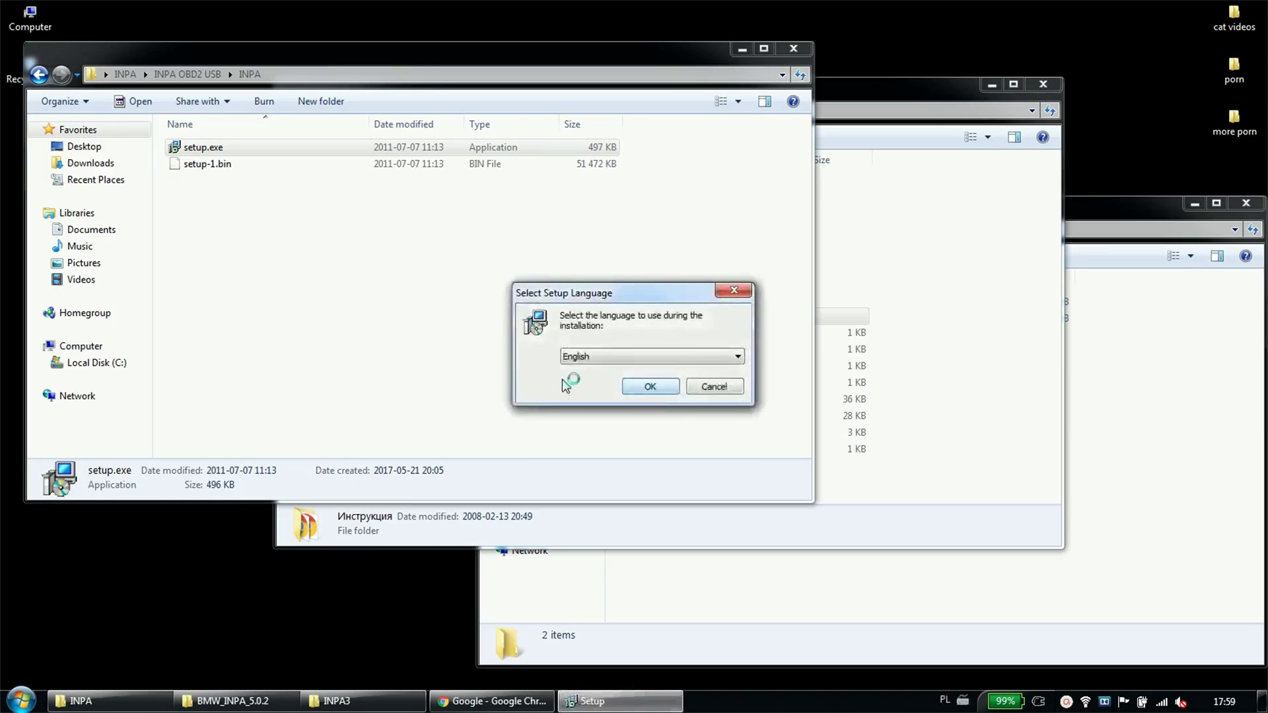
left_click(588, 355)
left_click(572, 381)
left_click(649, 387)
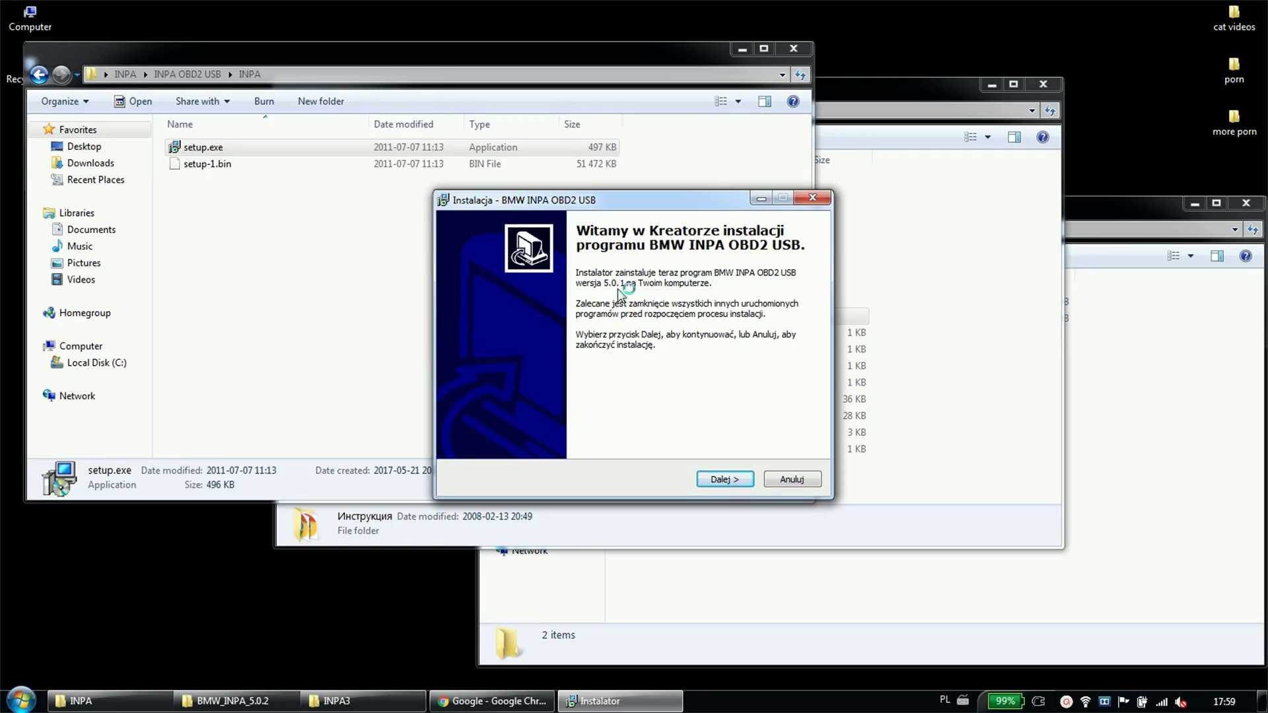
left_click(725, 481)
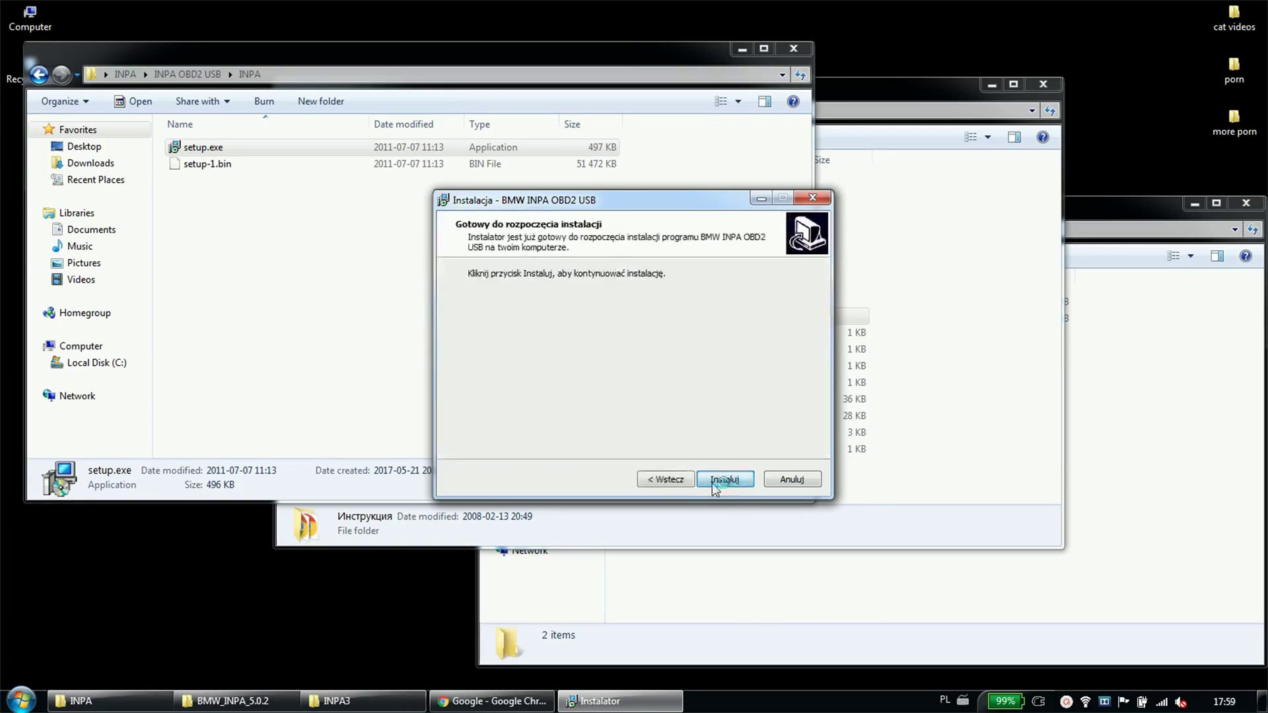
left_click(724, 480)
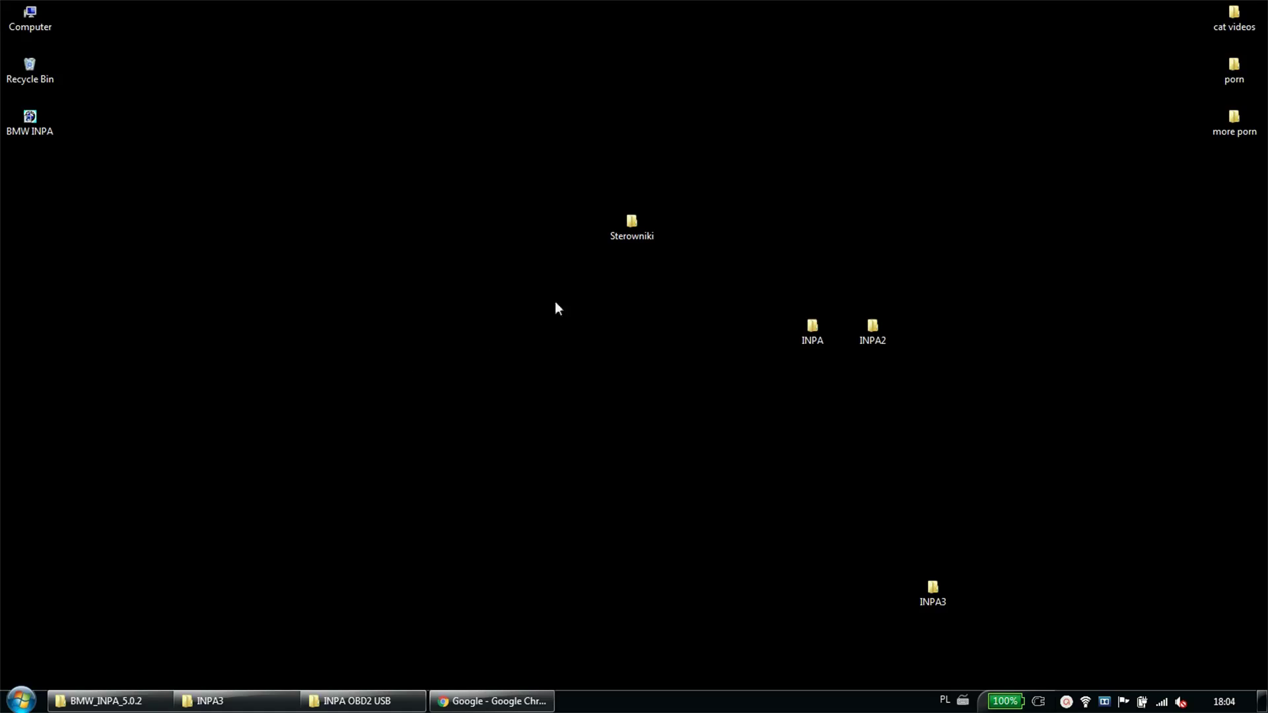
double_click(33, 124)
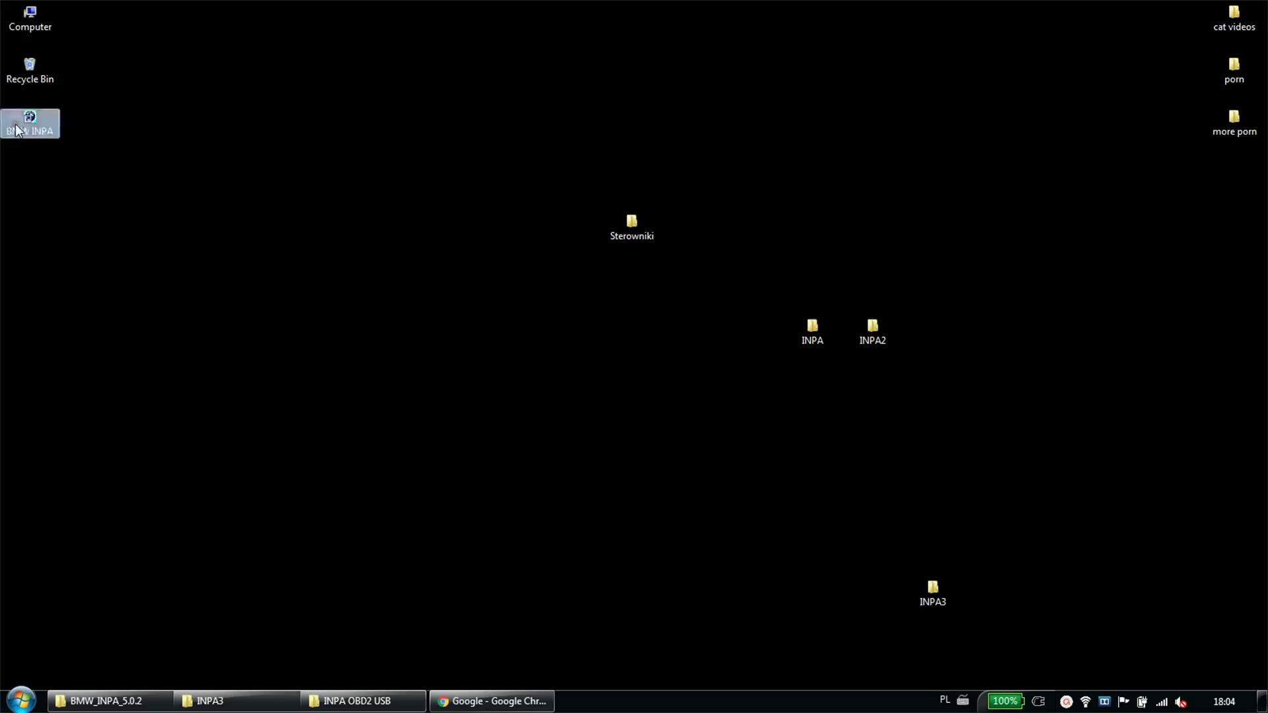
right_click(14, 126)
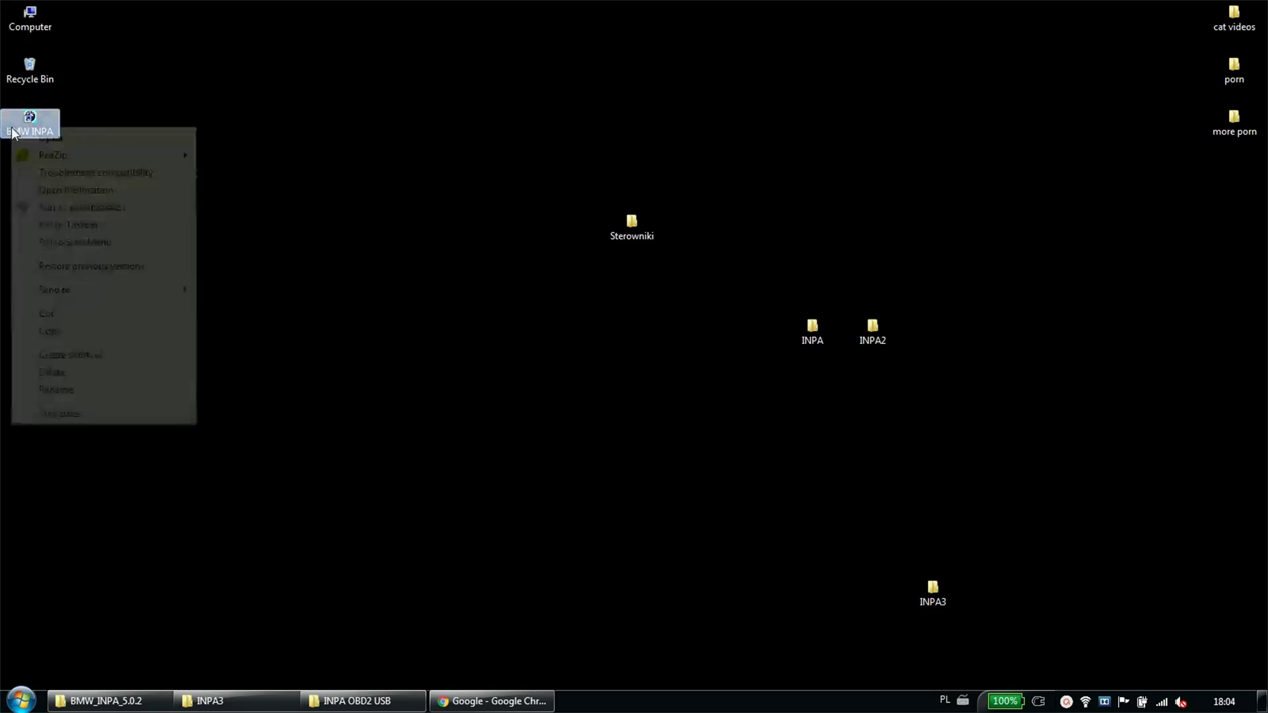
left_click(143, 454)
right_click(28, 128)
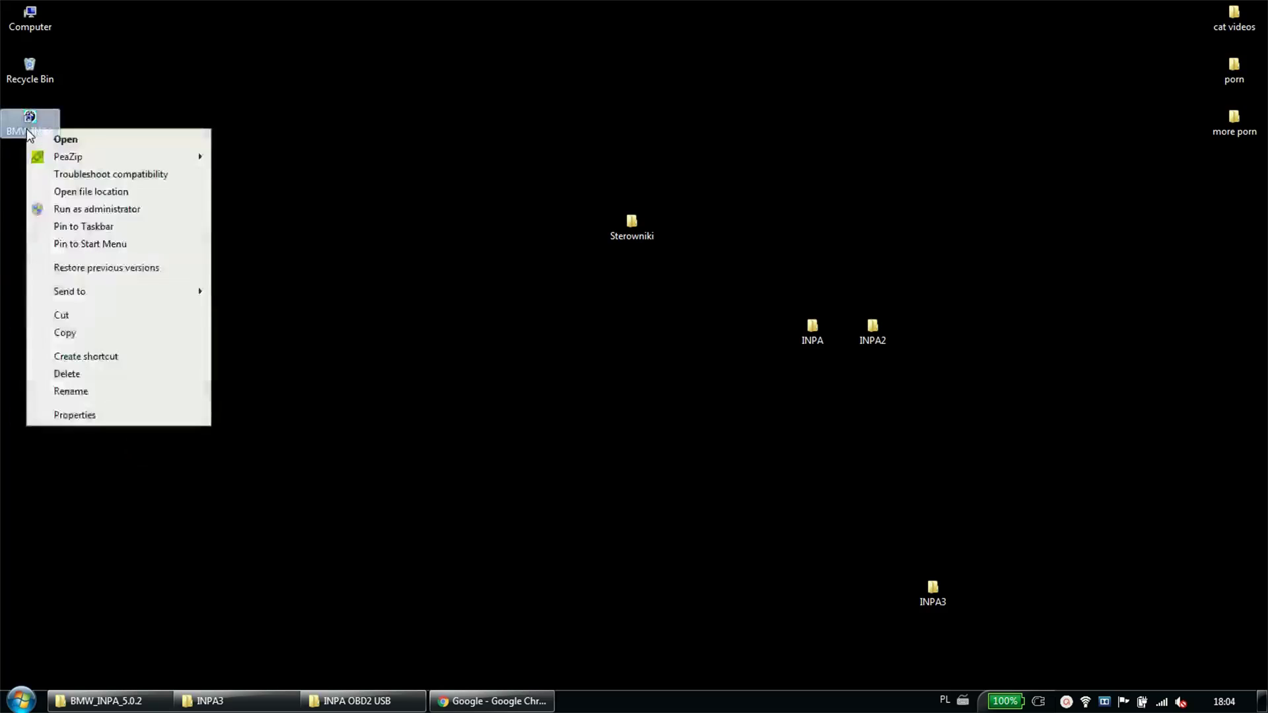
left_click(128, 471)
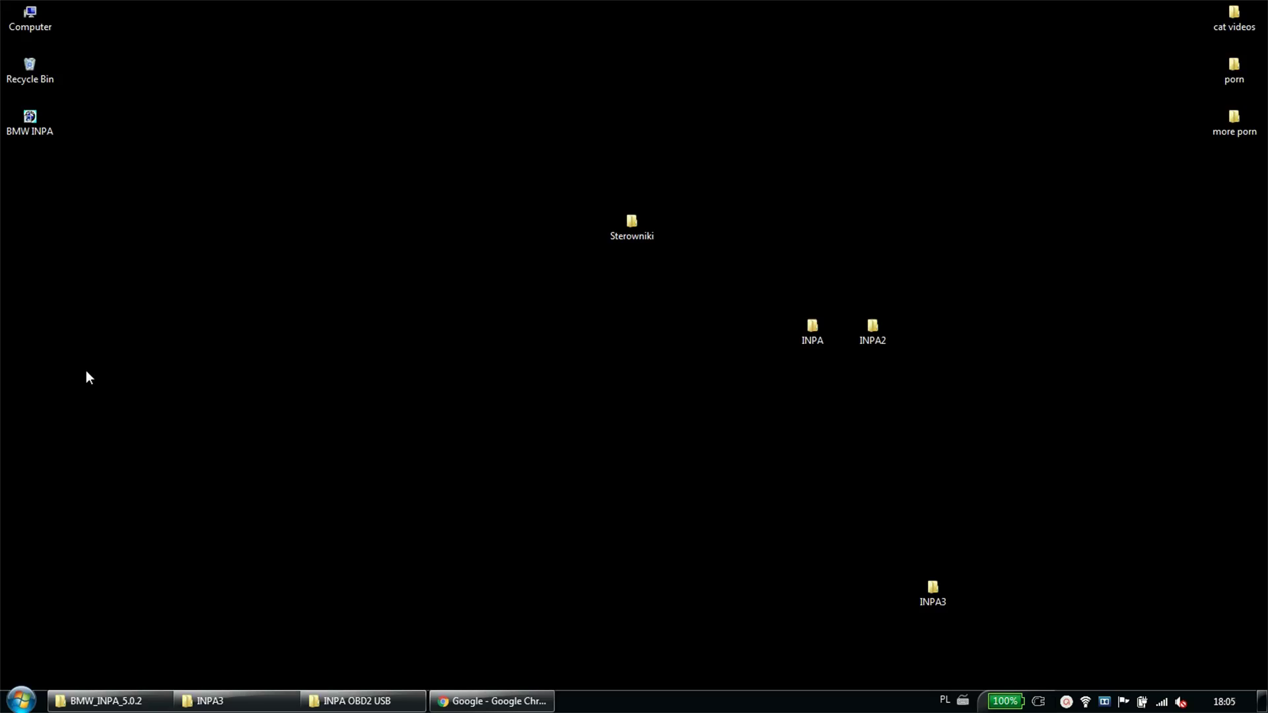
Browse Local Disk (C:) for the newly installed folders and look through the ediabas folder.
double_click(28, 28)
double_click(292, 165)
left_click_drag(276, 67, 358, 71)
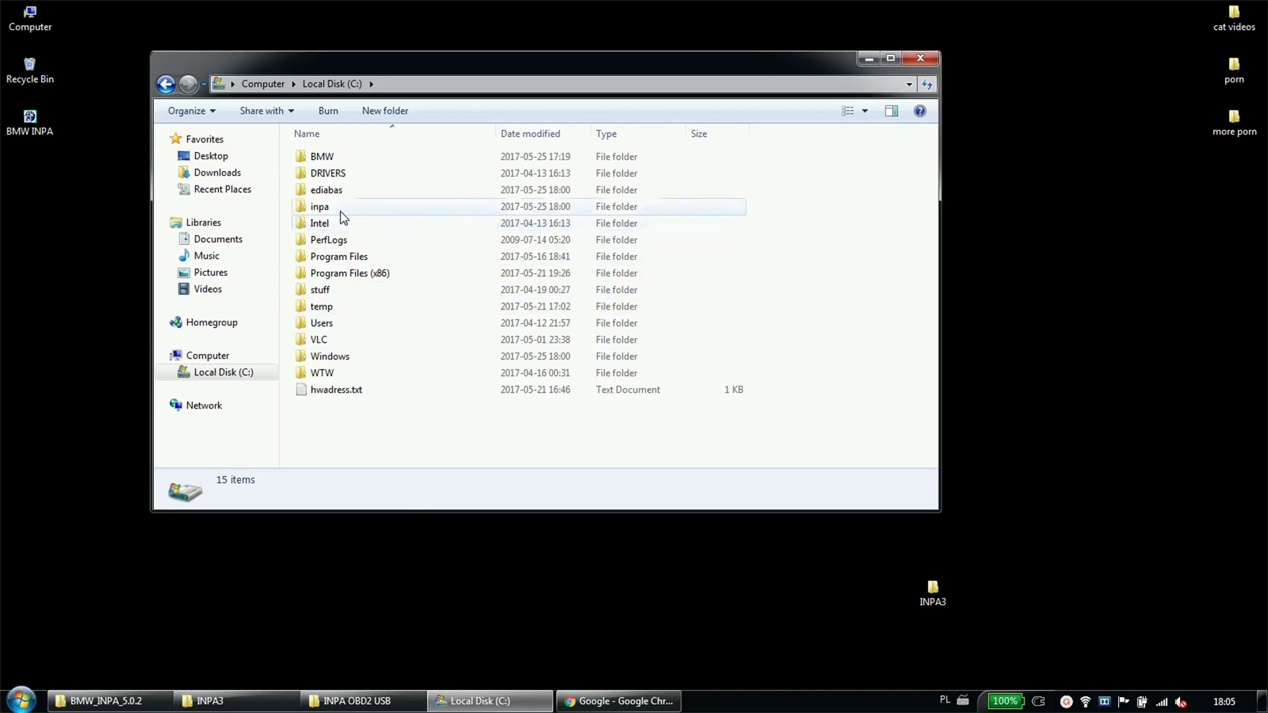
right_click(38, 319)
left_click(3, 420)
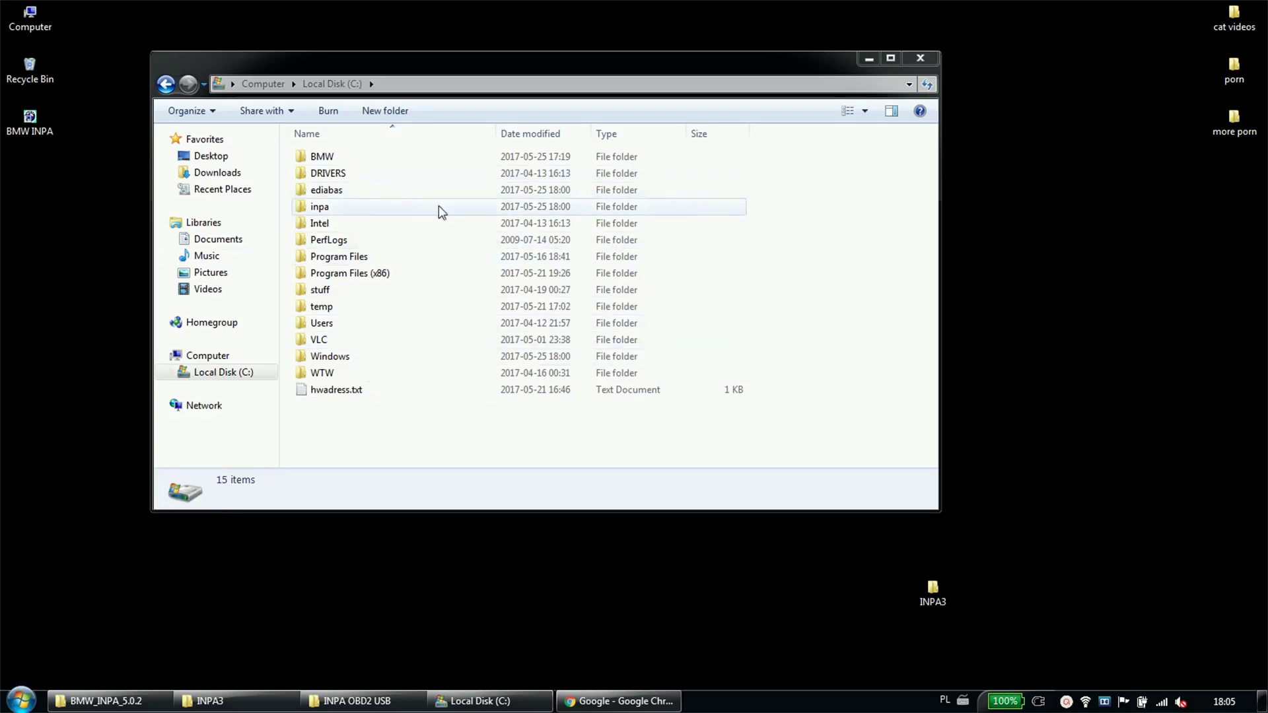
double_click(328, 190)
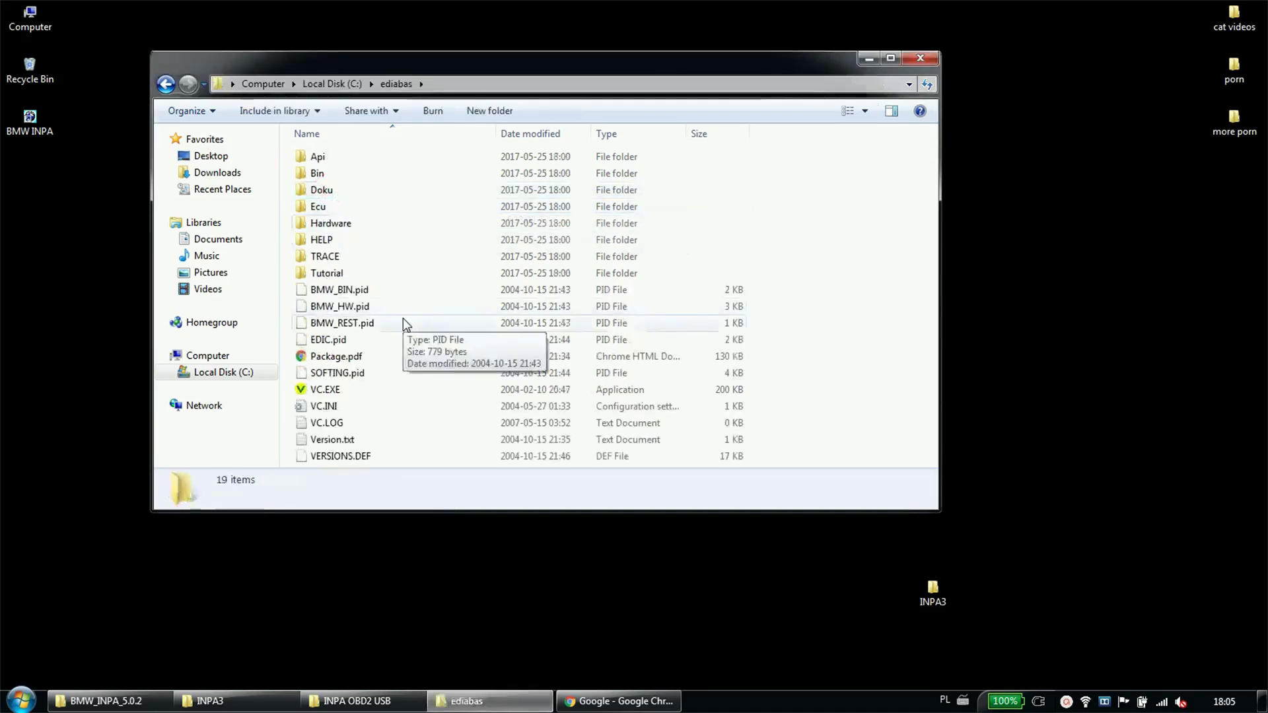
key("BackSpace")
Open INPA.INI from C:\inpa\CFGDAT, read through the configuration, and close it.
double_click(328, 204)
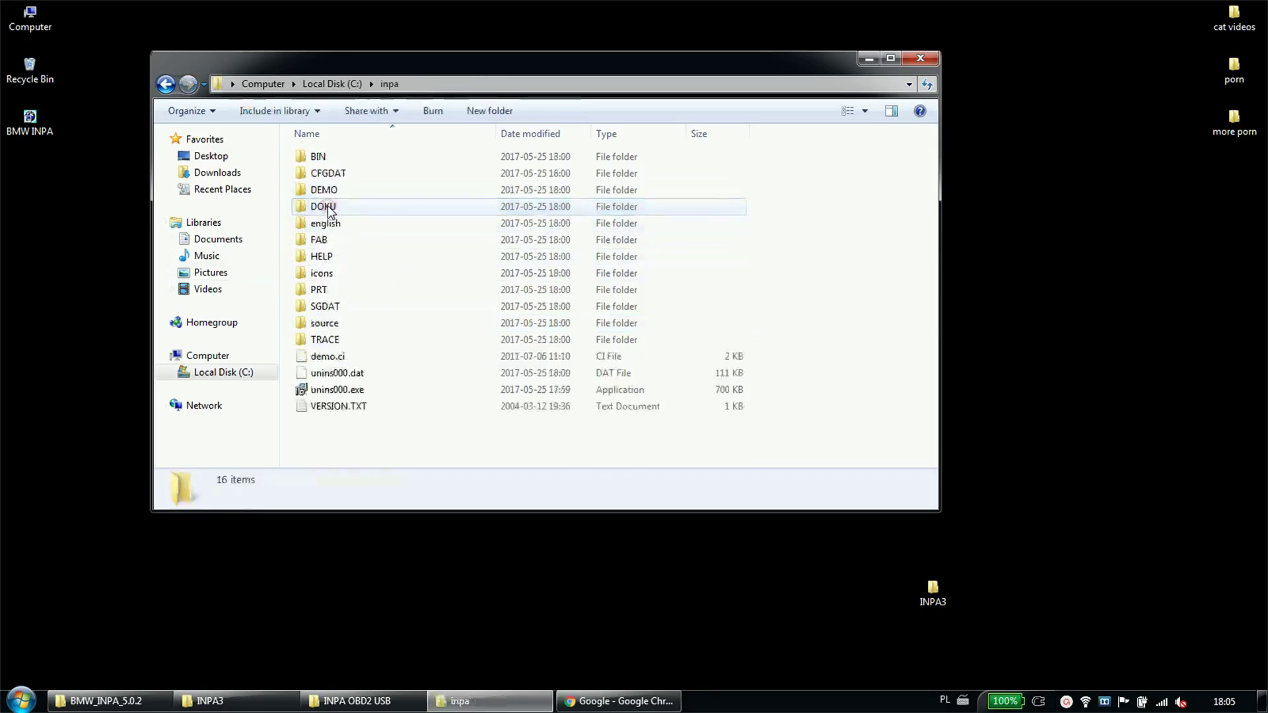
left_click(327, 175)
double_click(327, 176)
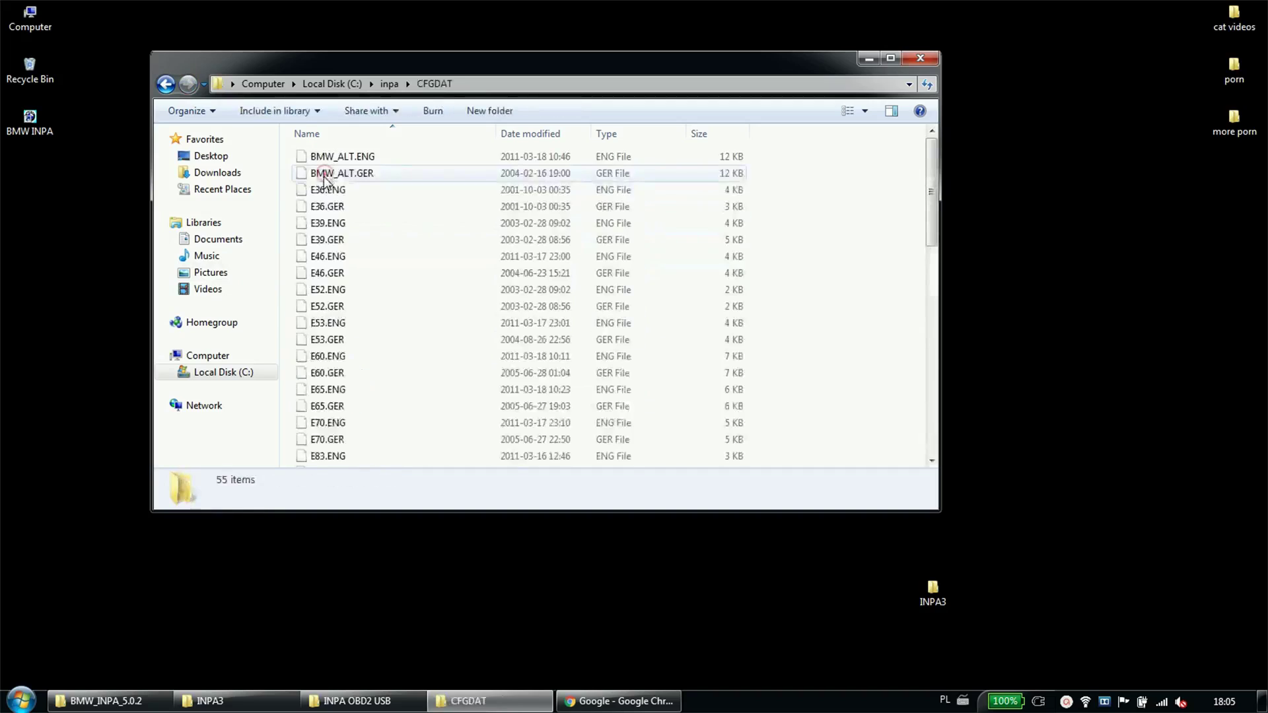
scroll(913, 301, "down", 3)
left_click(369, 317)
double_click(338, 318)
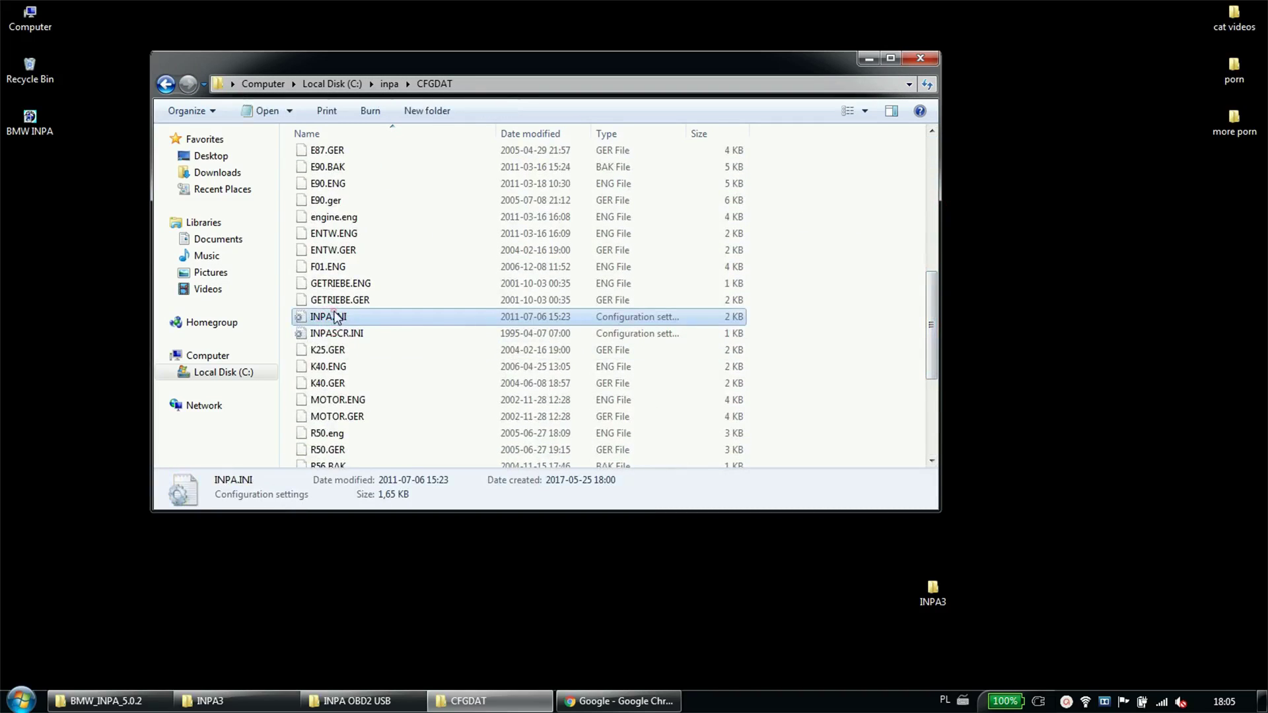
scroll(332, 360, "down", 3)
scroll(425, 326, "down", 5)
scroll(515, 334, "up", 12)
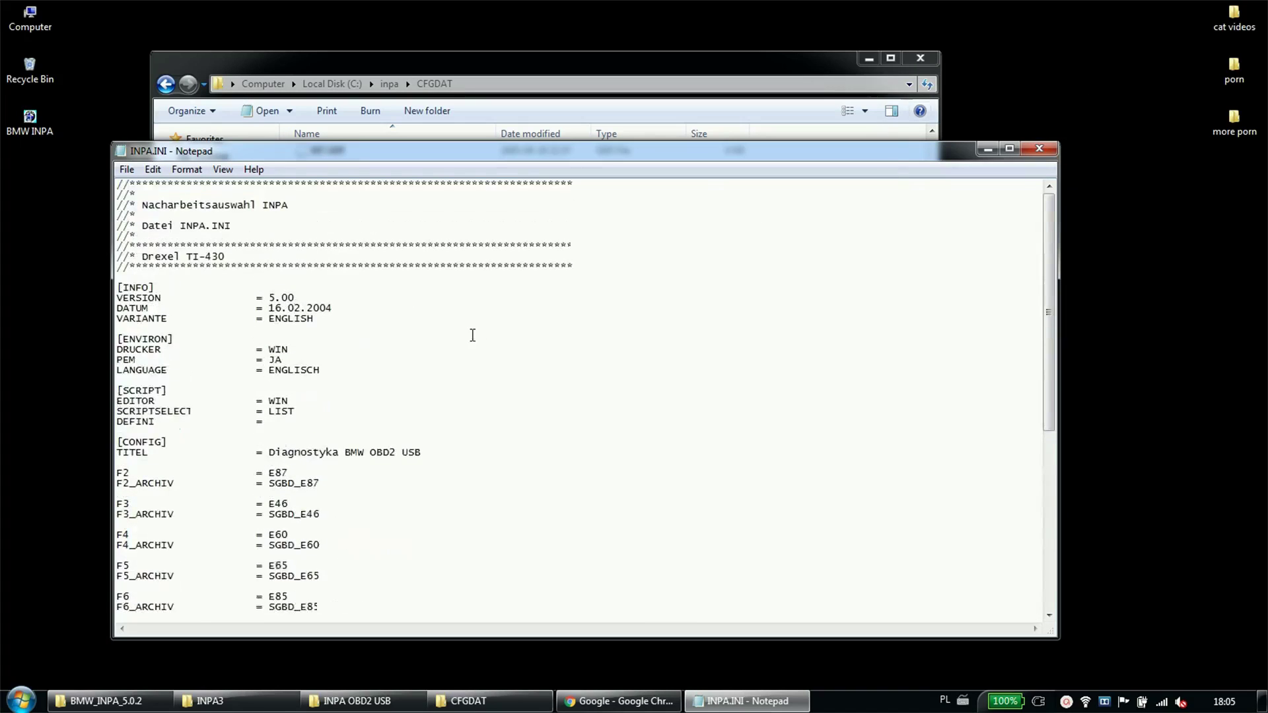
left_click(1033, 149)
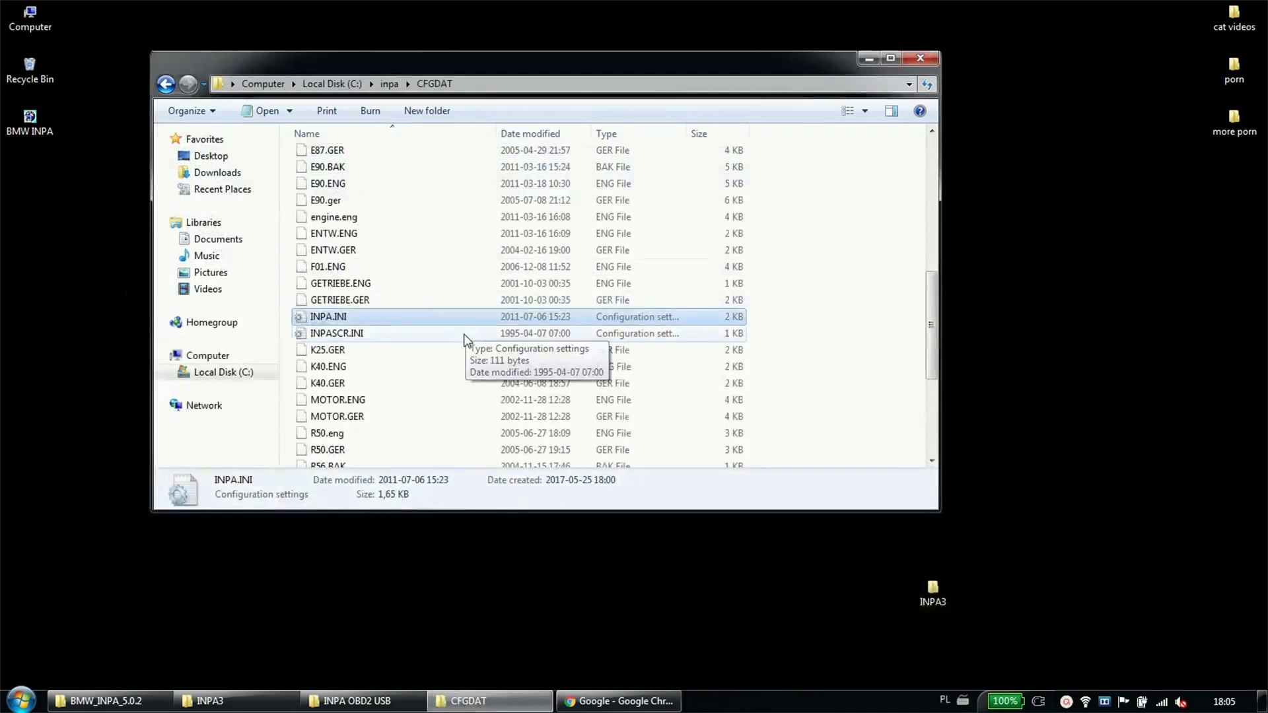
Return to Local Disk (C:) and check the Hardware subfolder of ediabas.
key("BackSpace")
key("BackSpace")
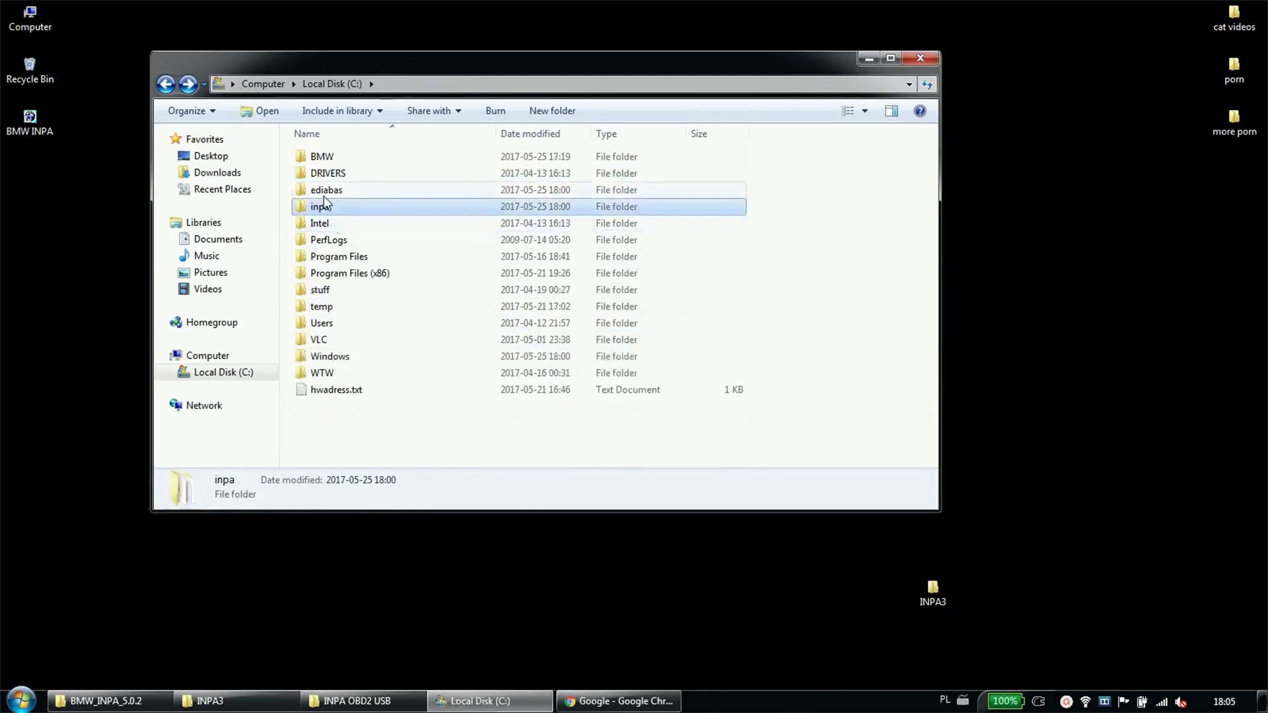
left_click(324, 194)
double_click(323, 193)
double_click(327, 223)
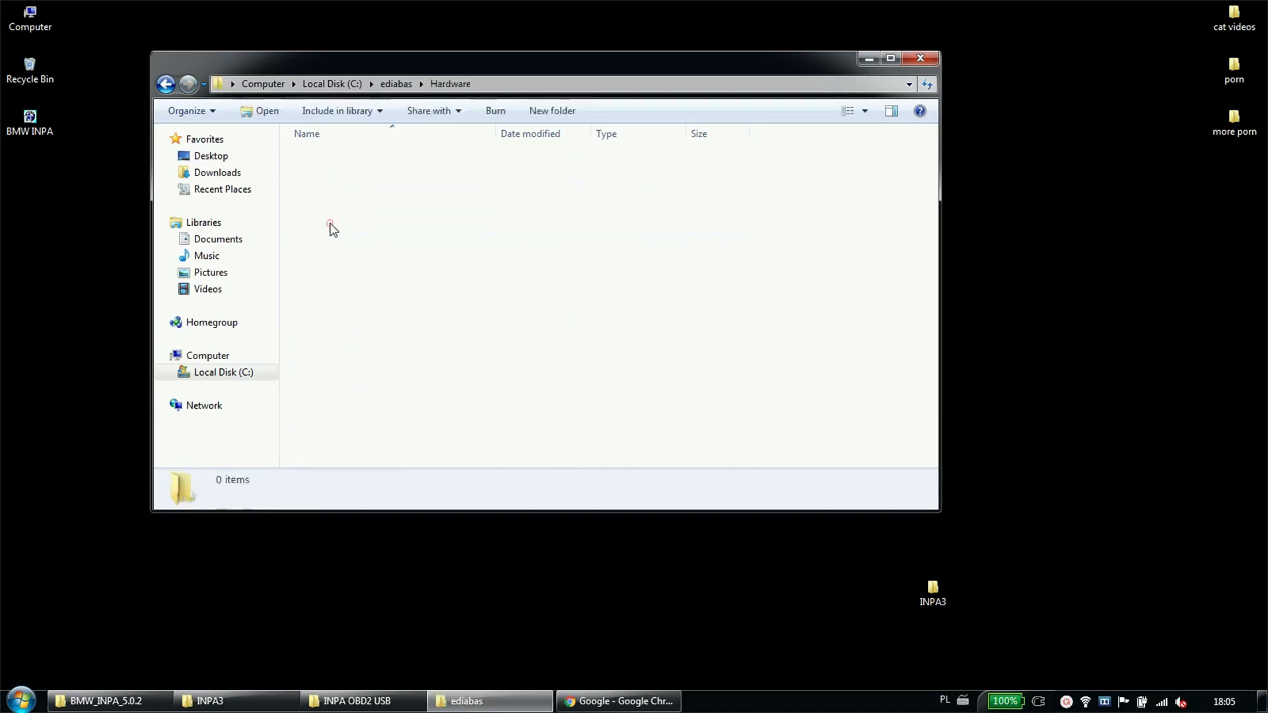
key("BackSpace")
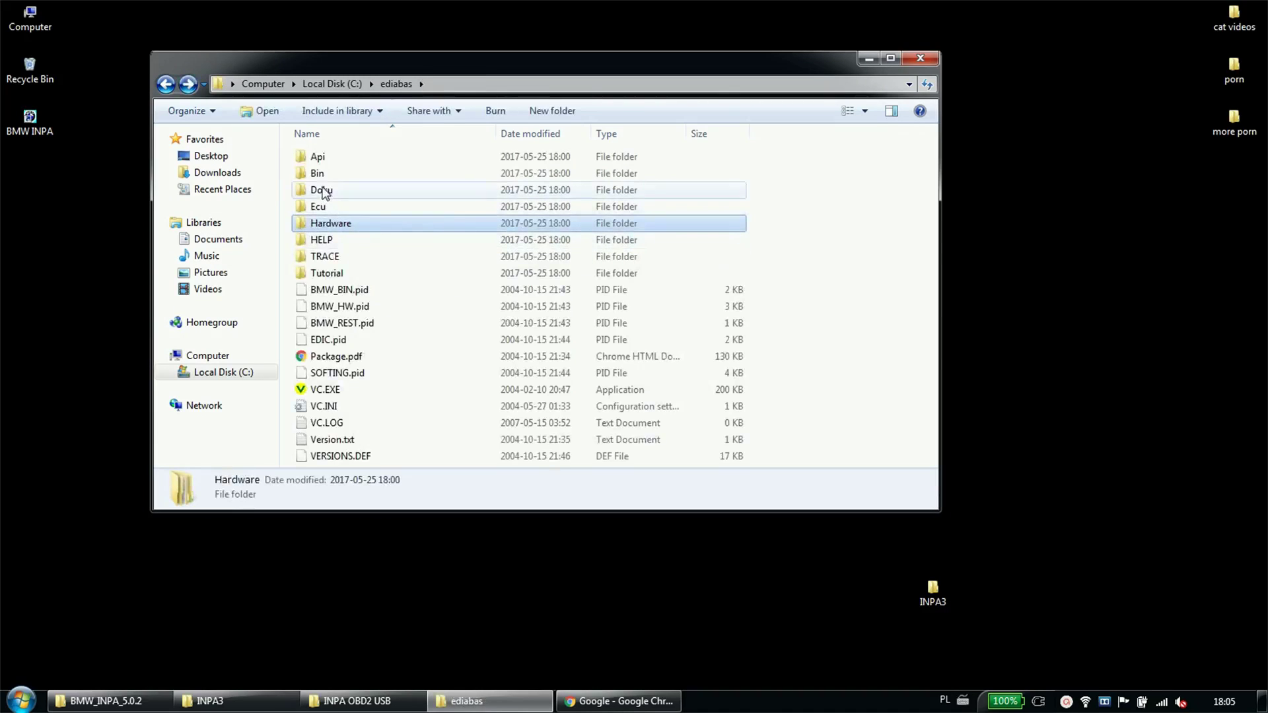
Open EDIABAS.INI from C:\ediabas\Bin, check that the Interface entry is STD:OBD, and close the file.
double_click(322, 173)
scroll(403, 284, "down", 10)
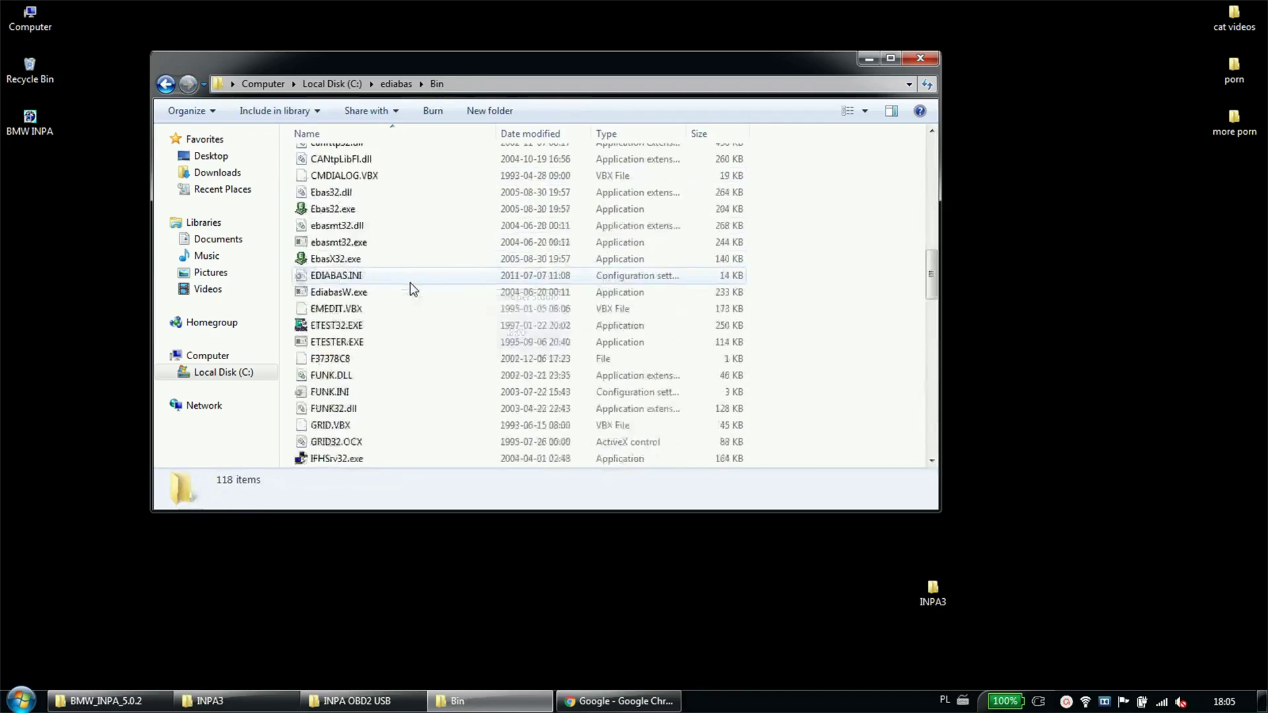
double_click(337, 276)
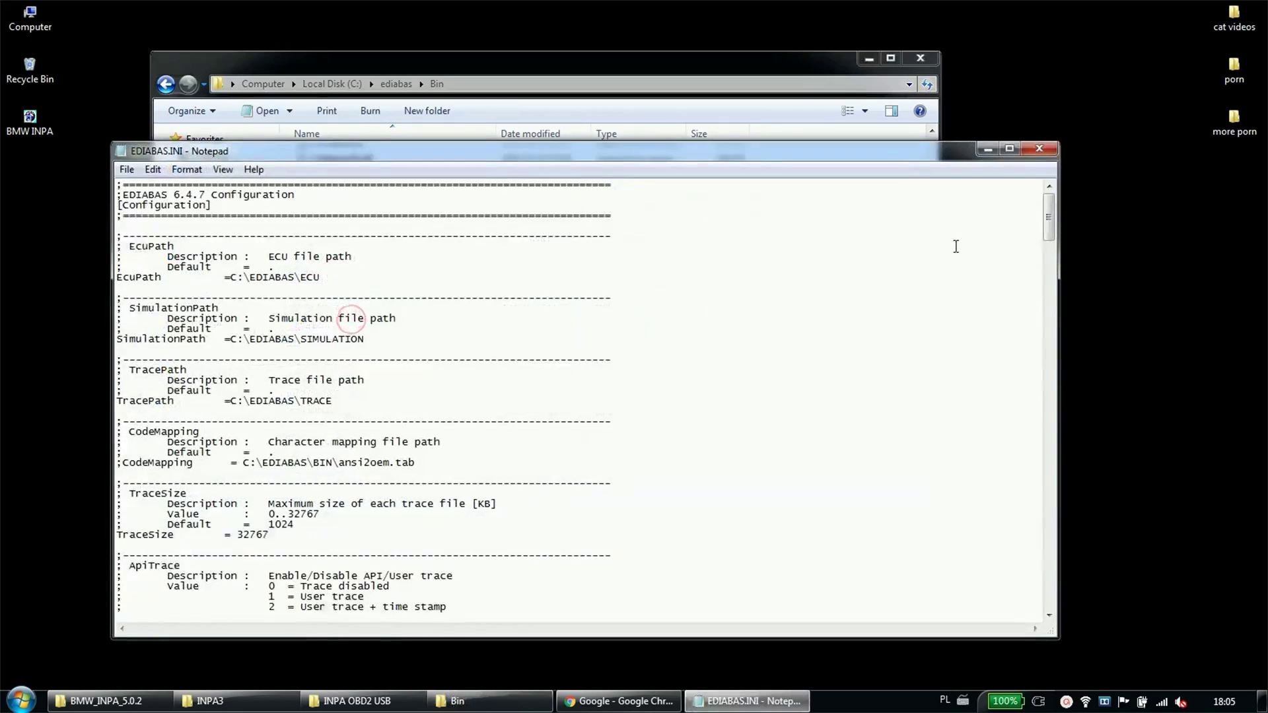
left_click_drag(1049, 238, 1019, 430)
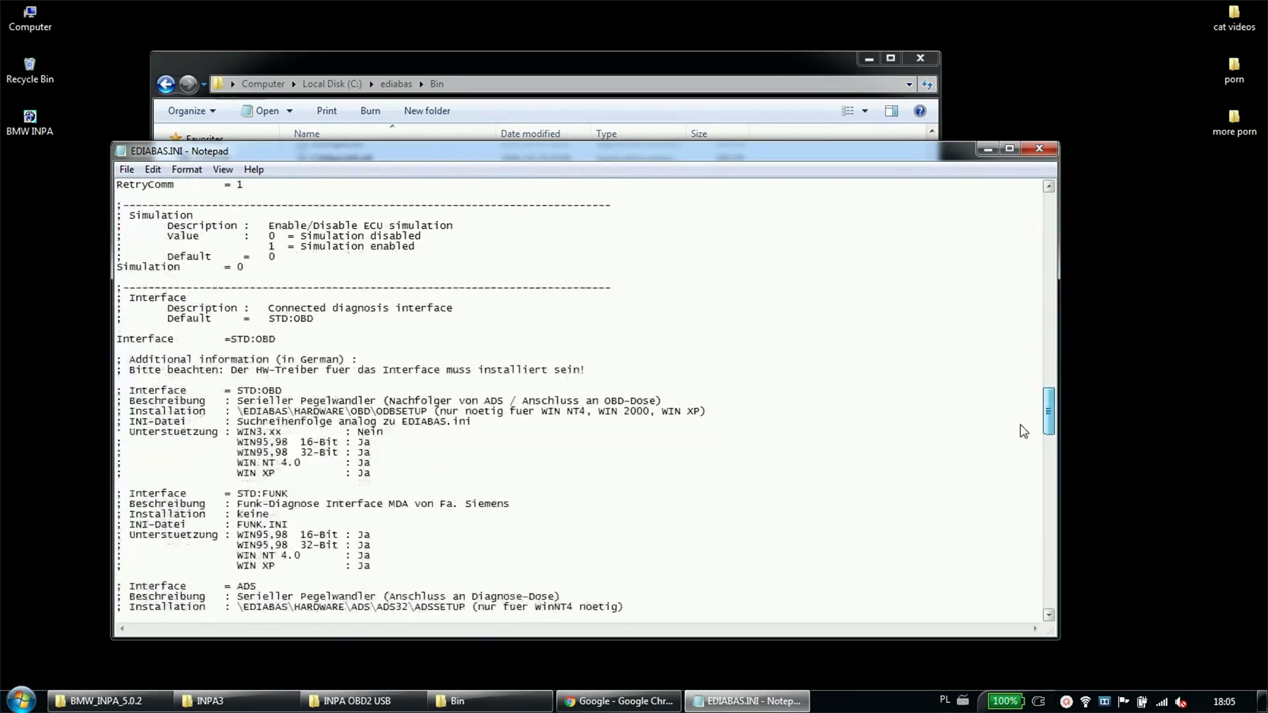
double_click(156, 339)
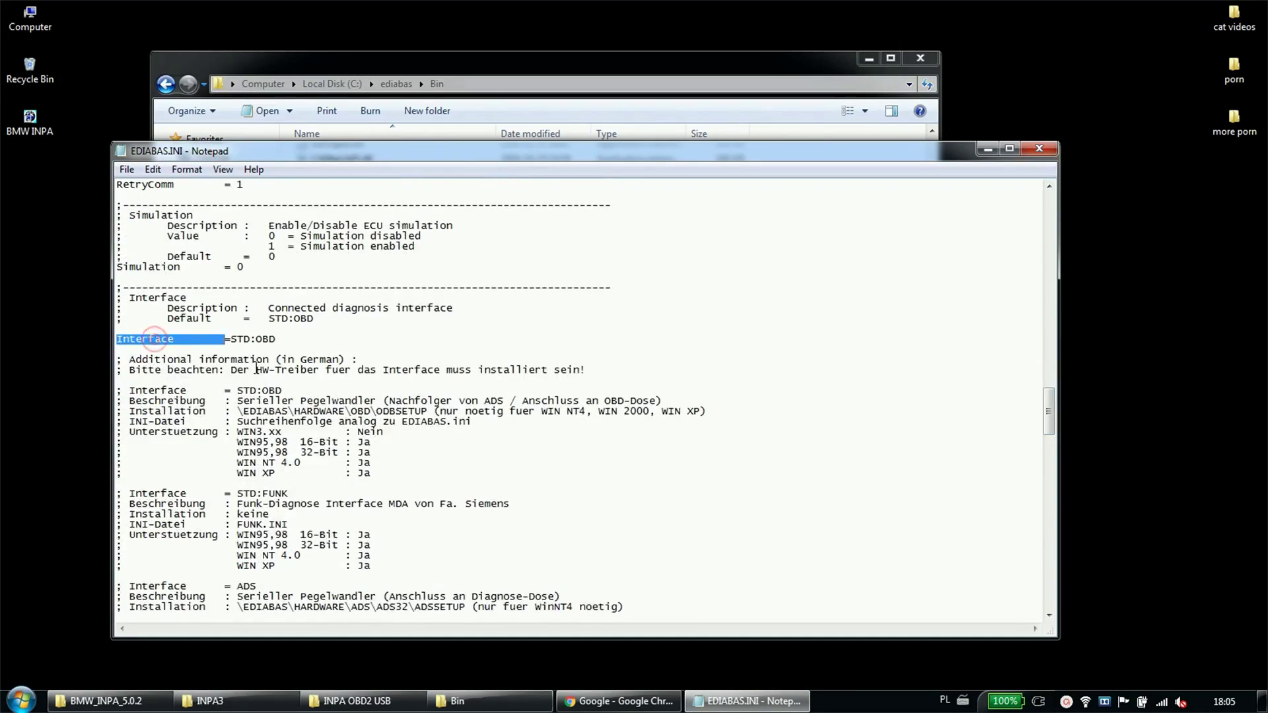
left_click_drag(232, 338, 276, 339)
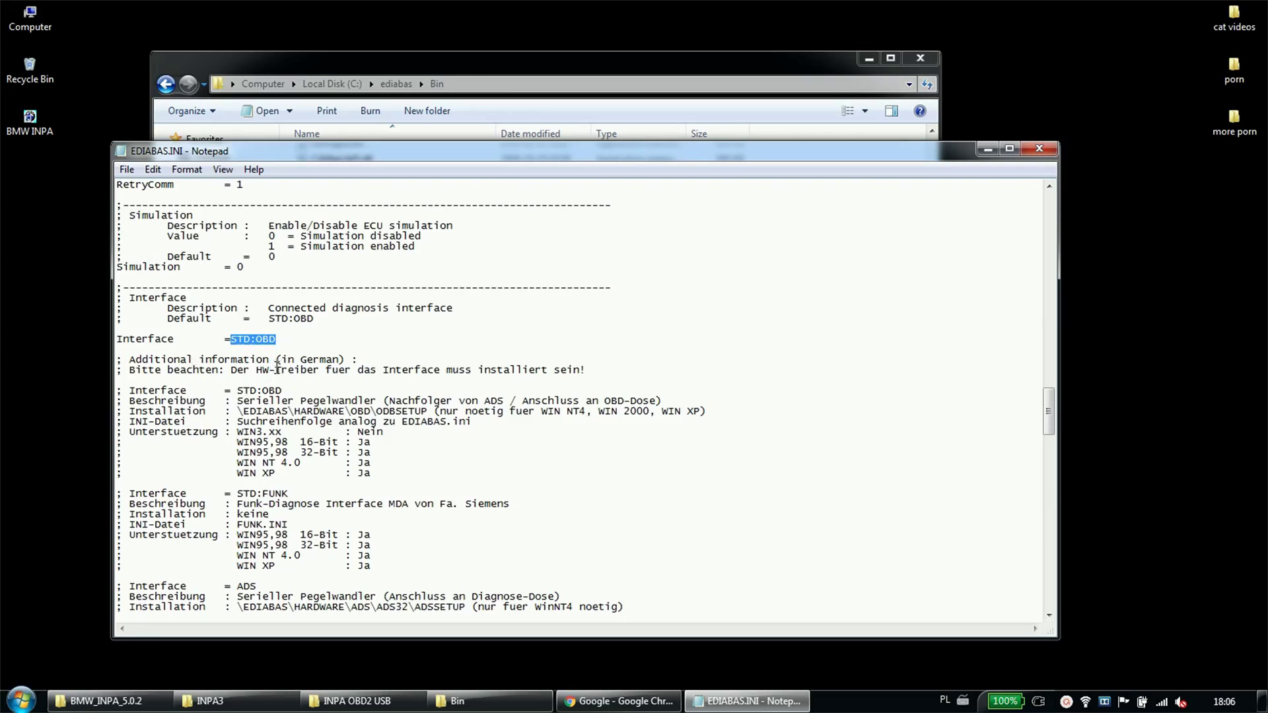
left_click(326, 348)
scroll(317, 347, "down", 2)
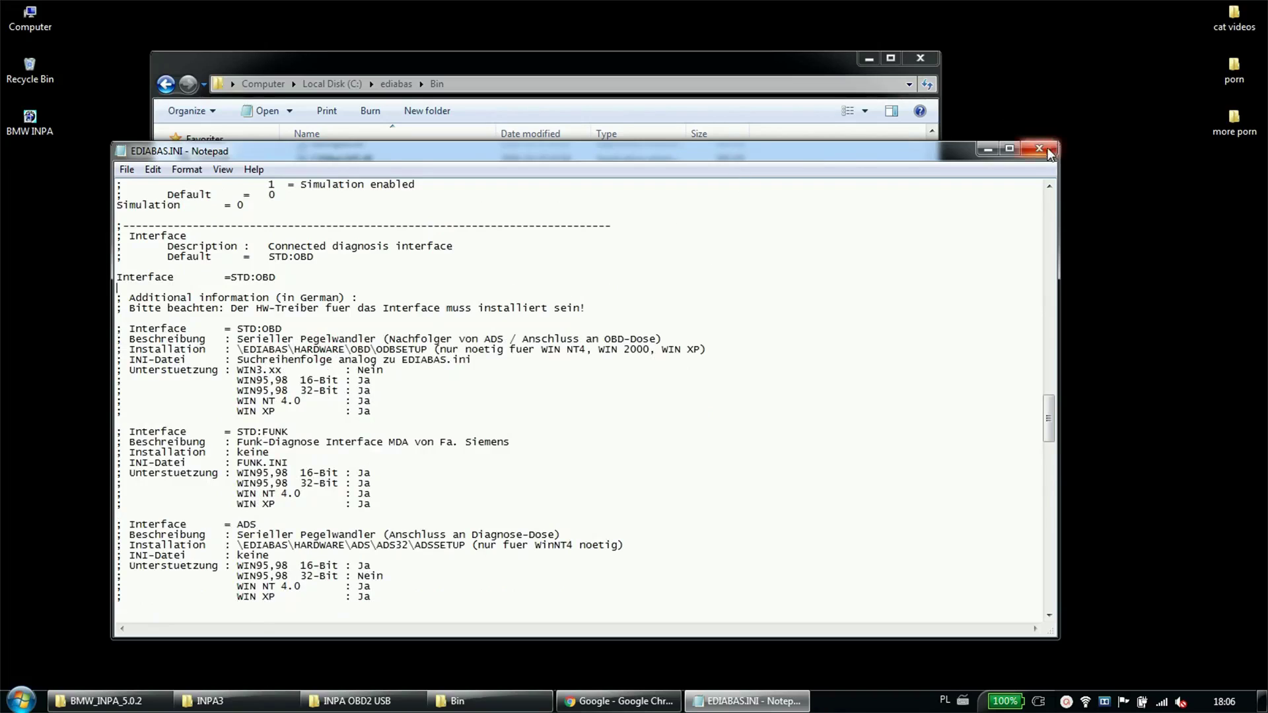
scroll(957, 198, "down", 2)
scroll(895, 178, "up", 4)
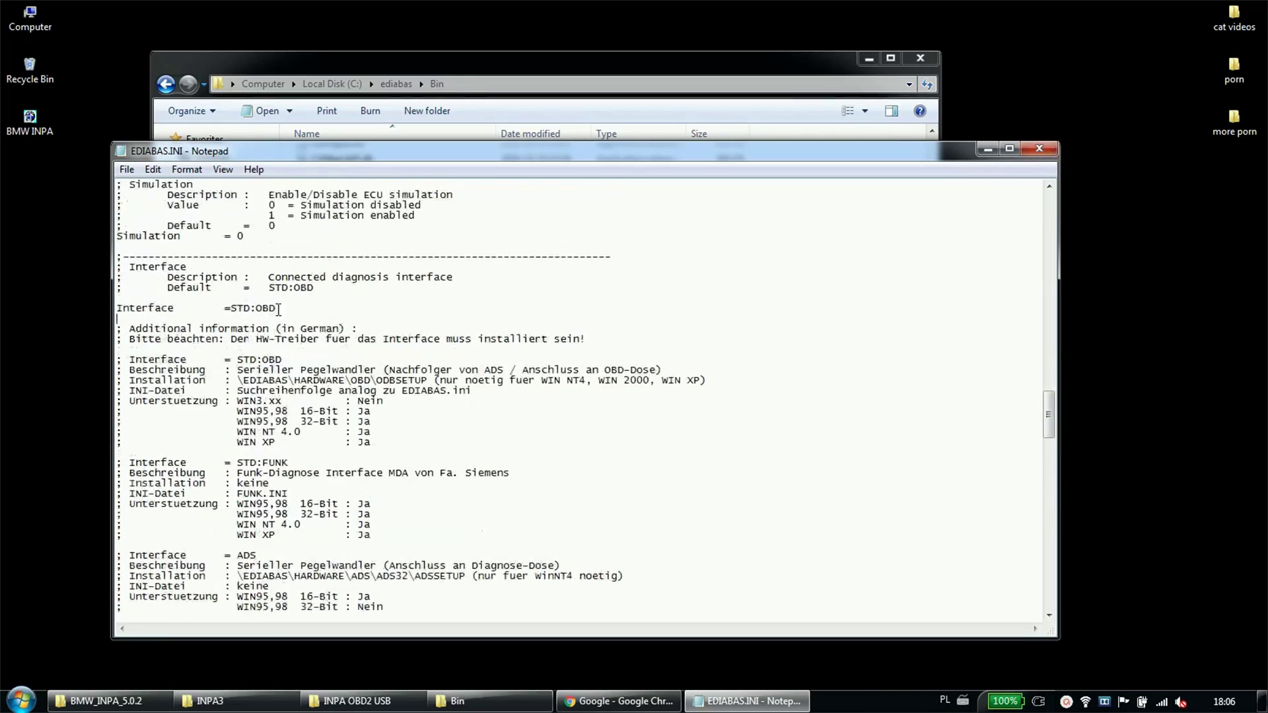
left_click(1039, 149)
Run OBDSetup.exe from C:\ediabas\Hardware\OBD and close its console window.
key("alt+Left")
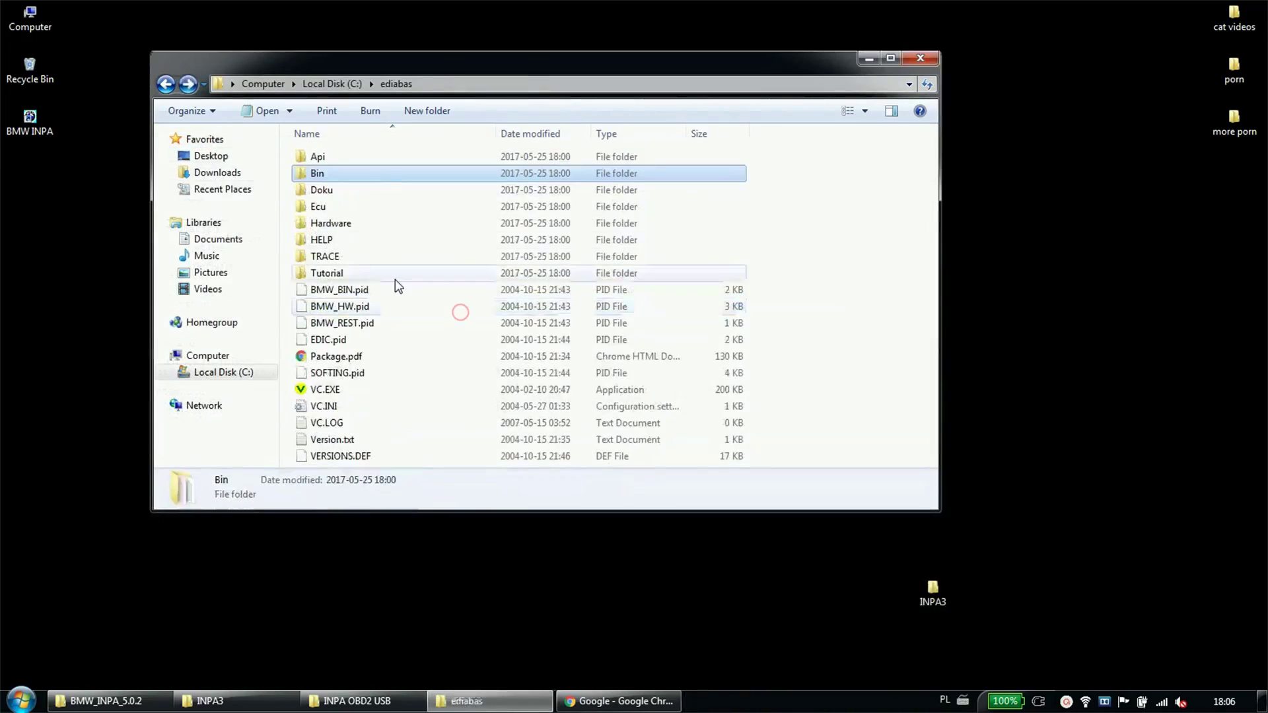
double_click(337, 226)
double_click(325, 256)
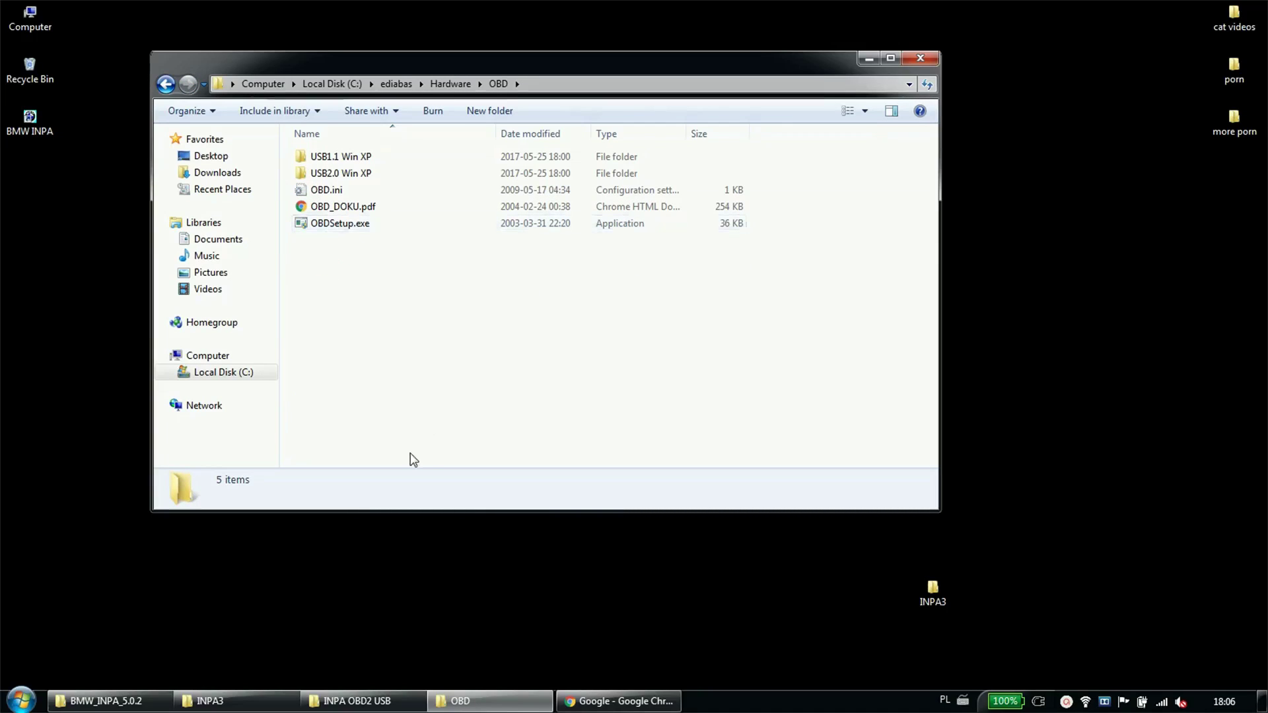
left_click(328, 192)
double_click(337, 224)
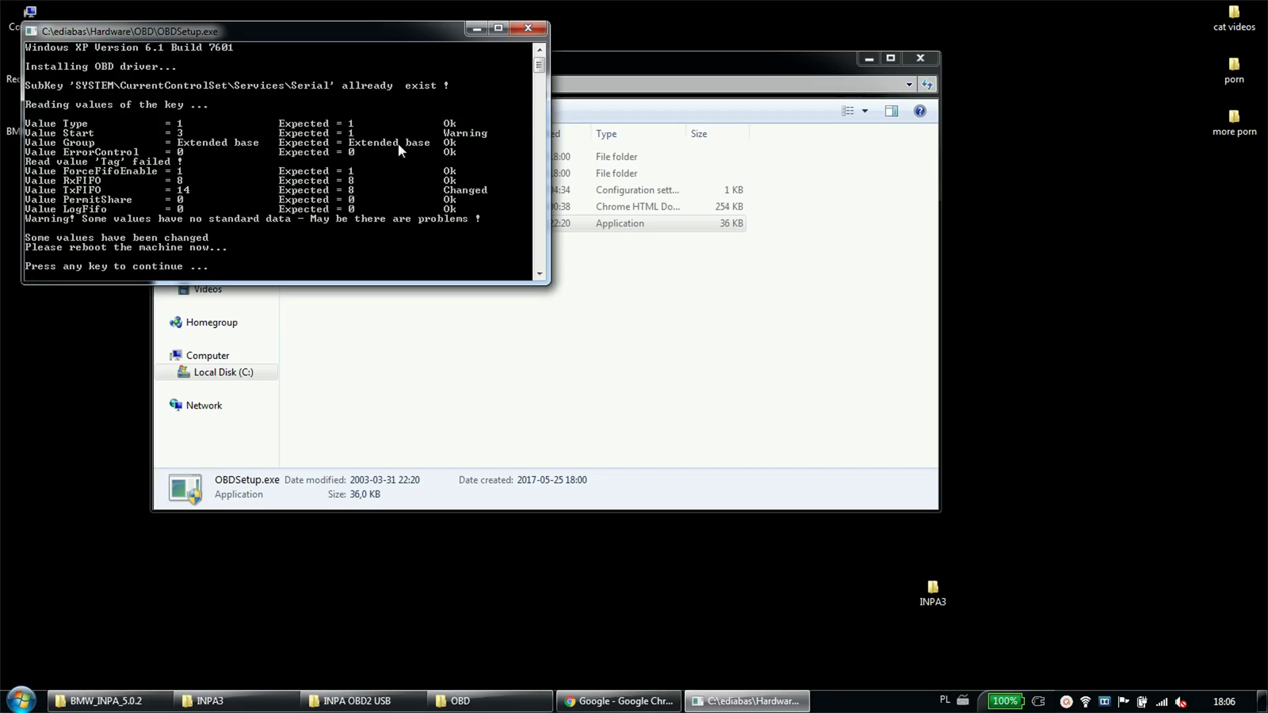
left_click(528, 30)
Run OBDSetup.exe again as administrator, mark the program as installed correctly, and exit the console.
right_click(336, 225)
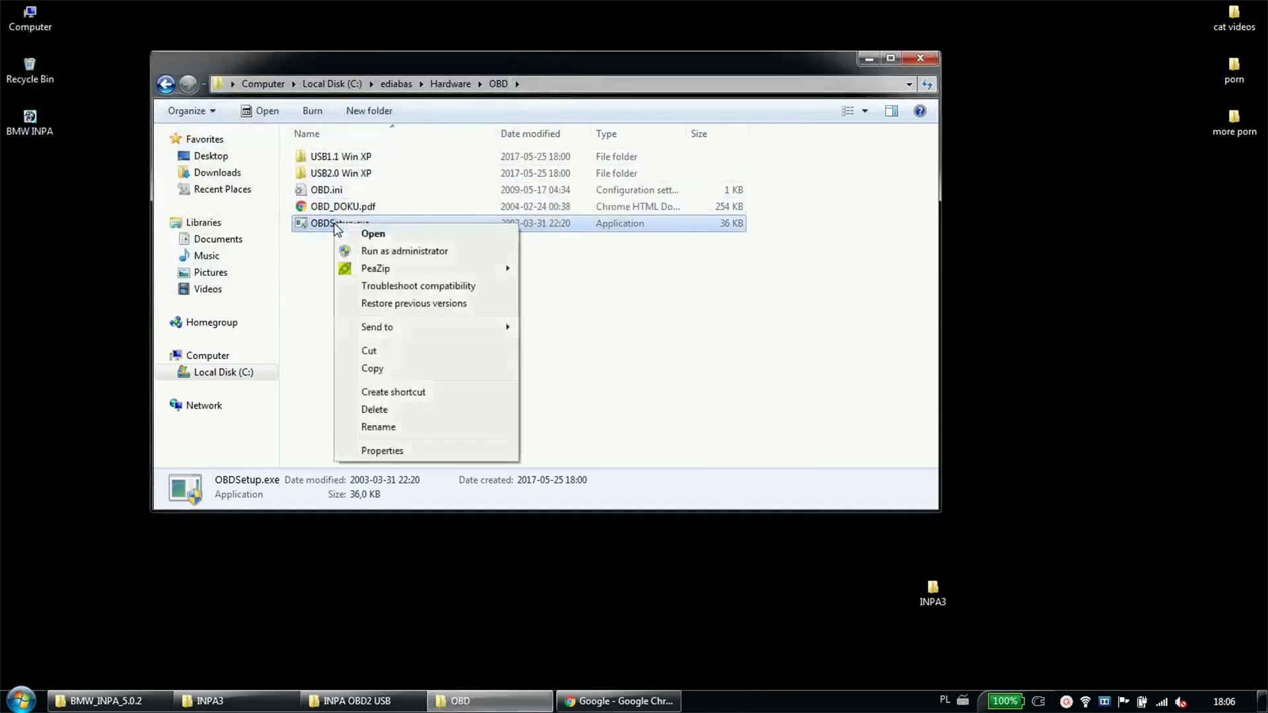
left_click(390, 251)
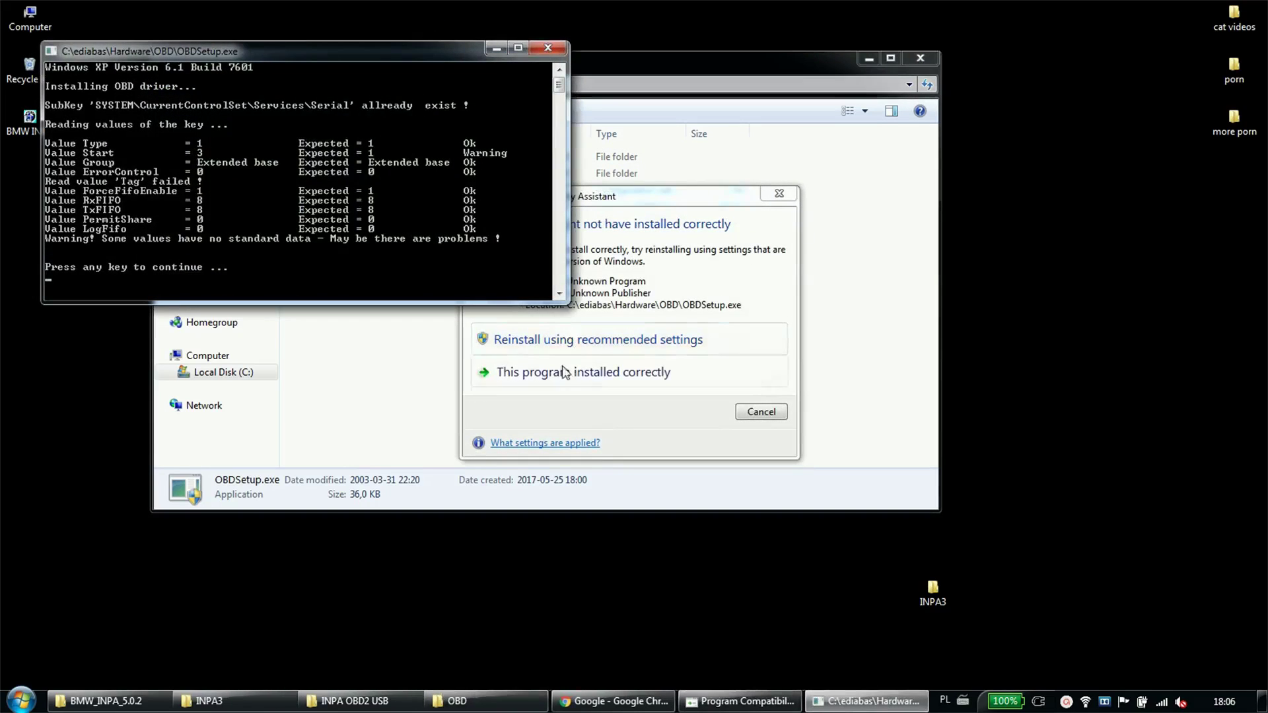
left_click(537, 372)
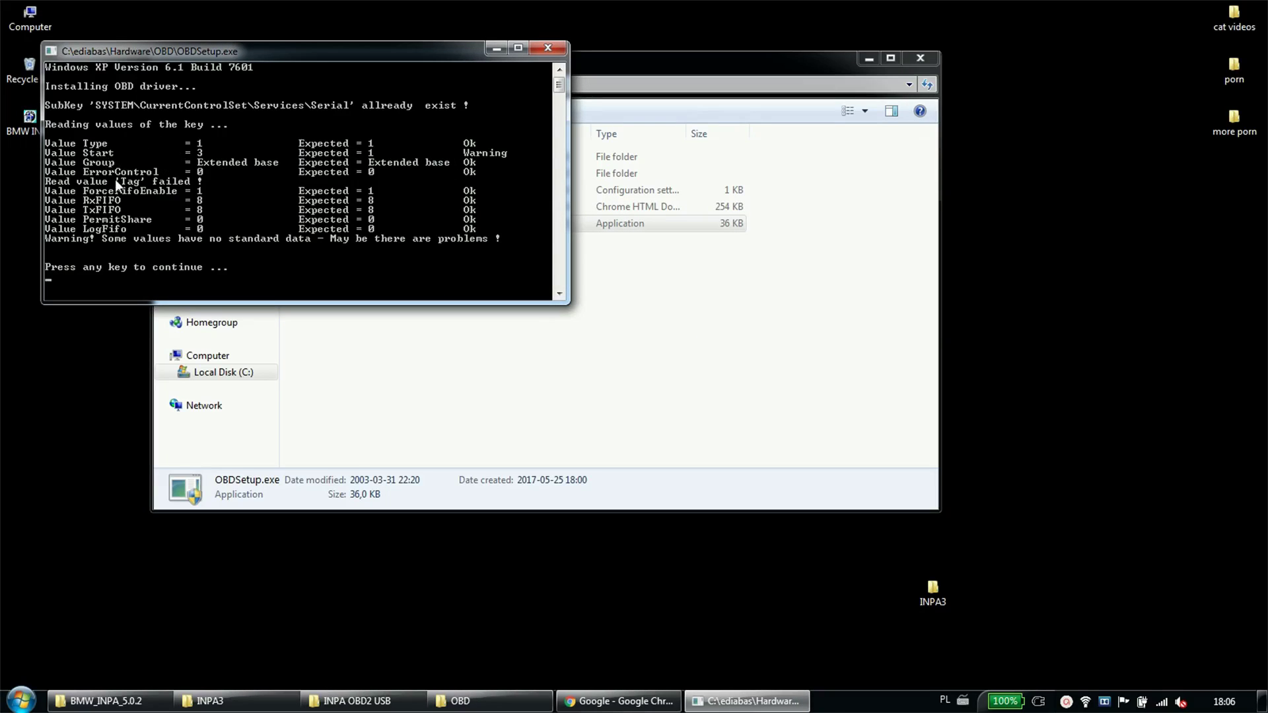
key("Return")
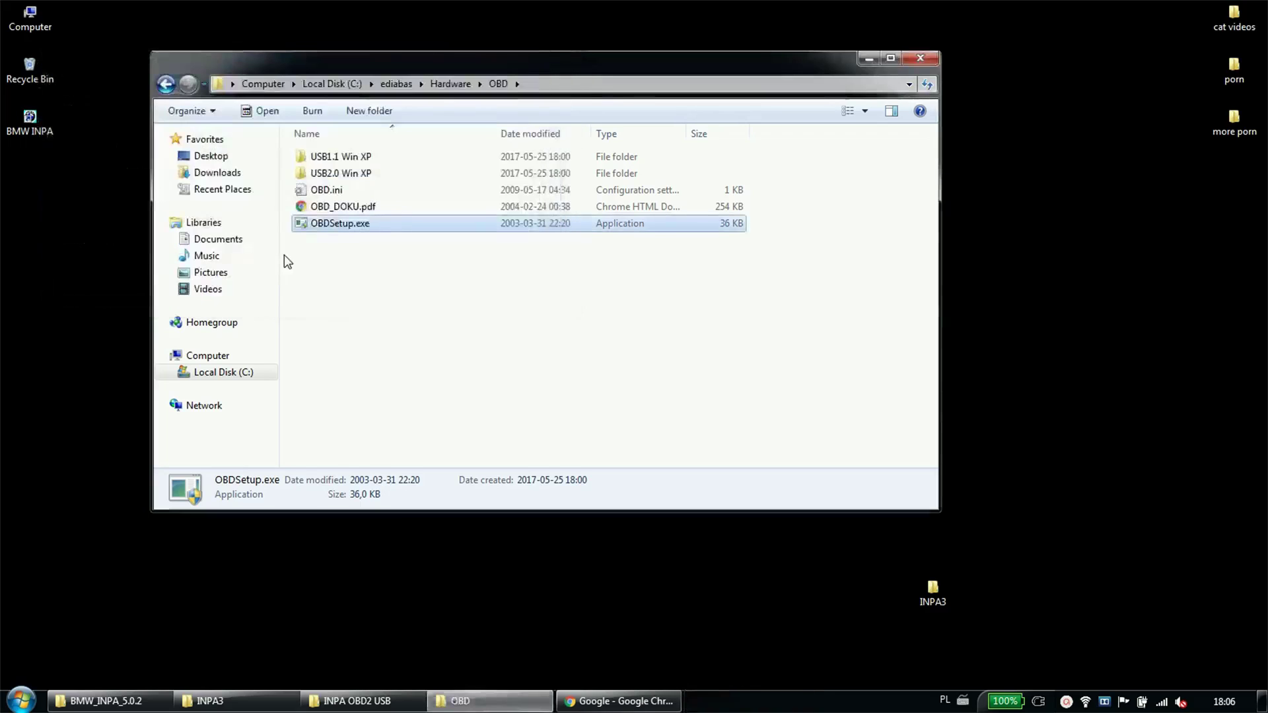
Open OBD.ini to check the Port entry under [OBD], and open Device Manager from the computer's properties.
double_click(334, 192)
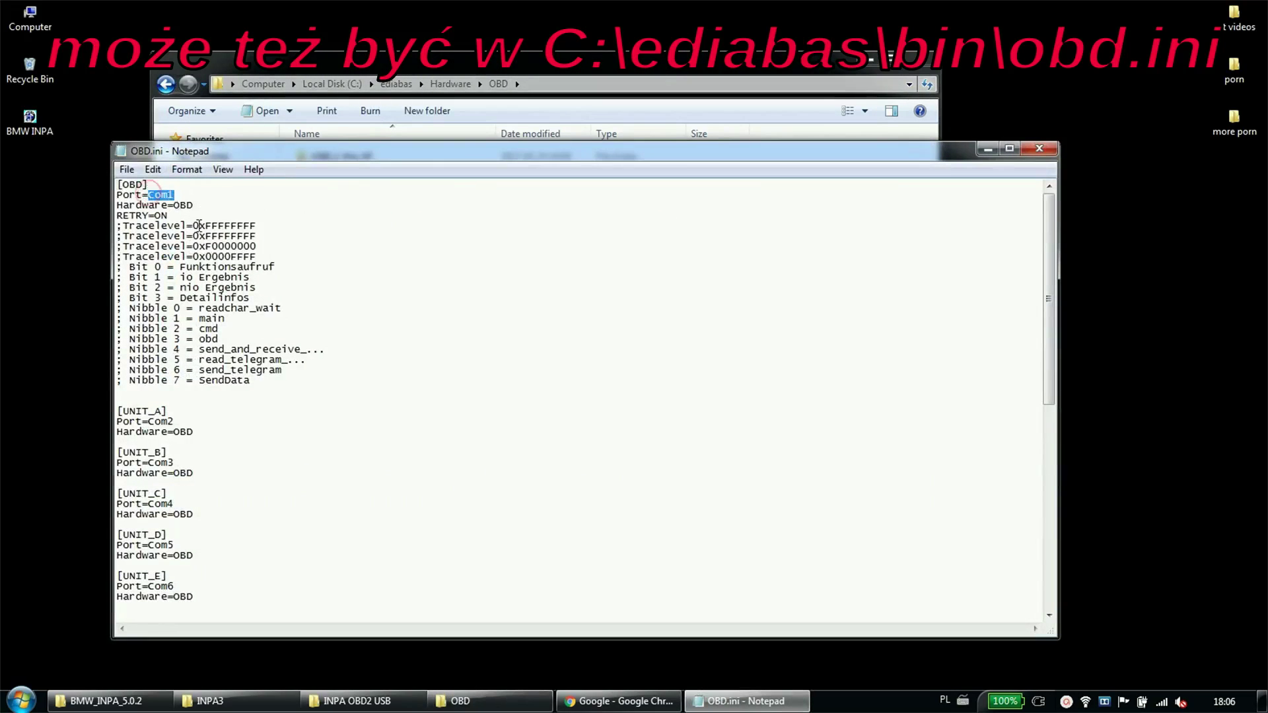
right_click(27, 36)
right_click(23, 34)
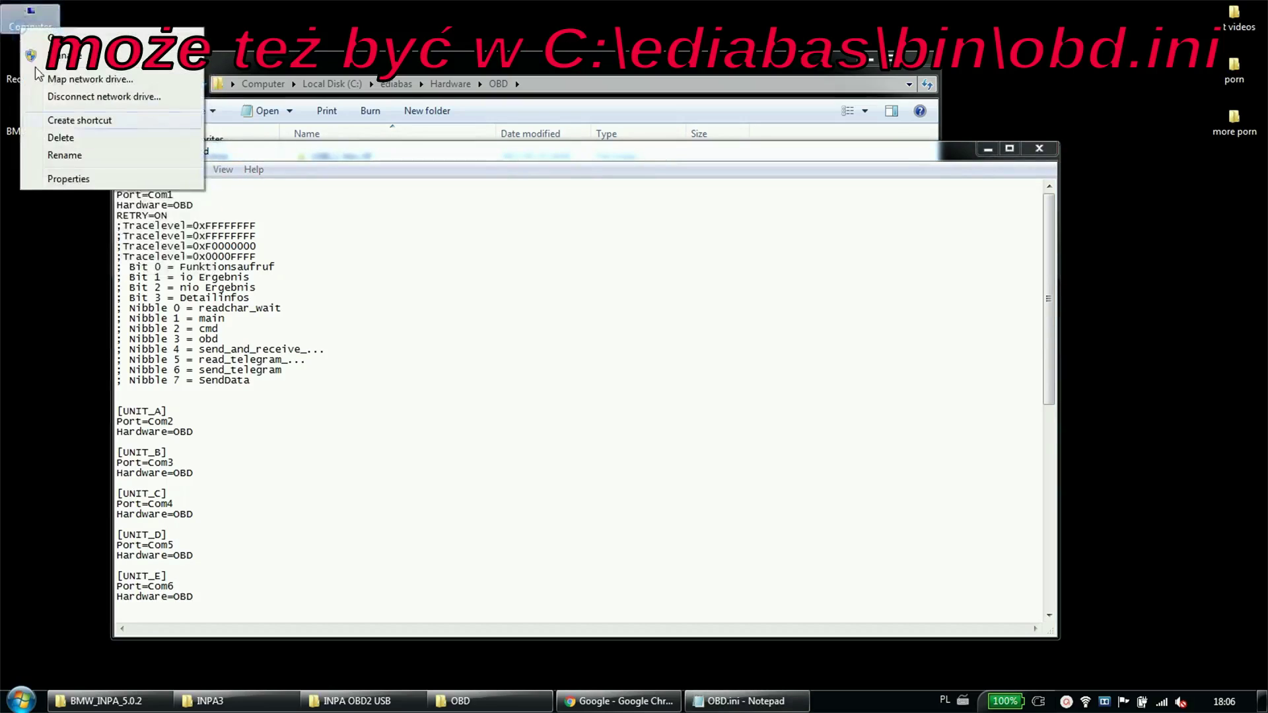
left_click(74, 176)
left_click(40, 91)
double_click(205, 14)
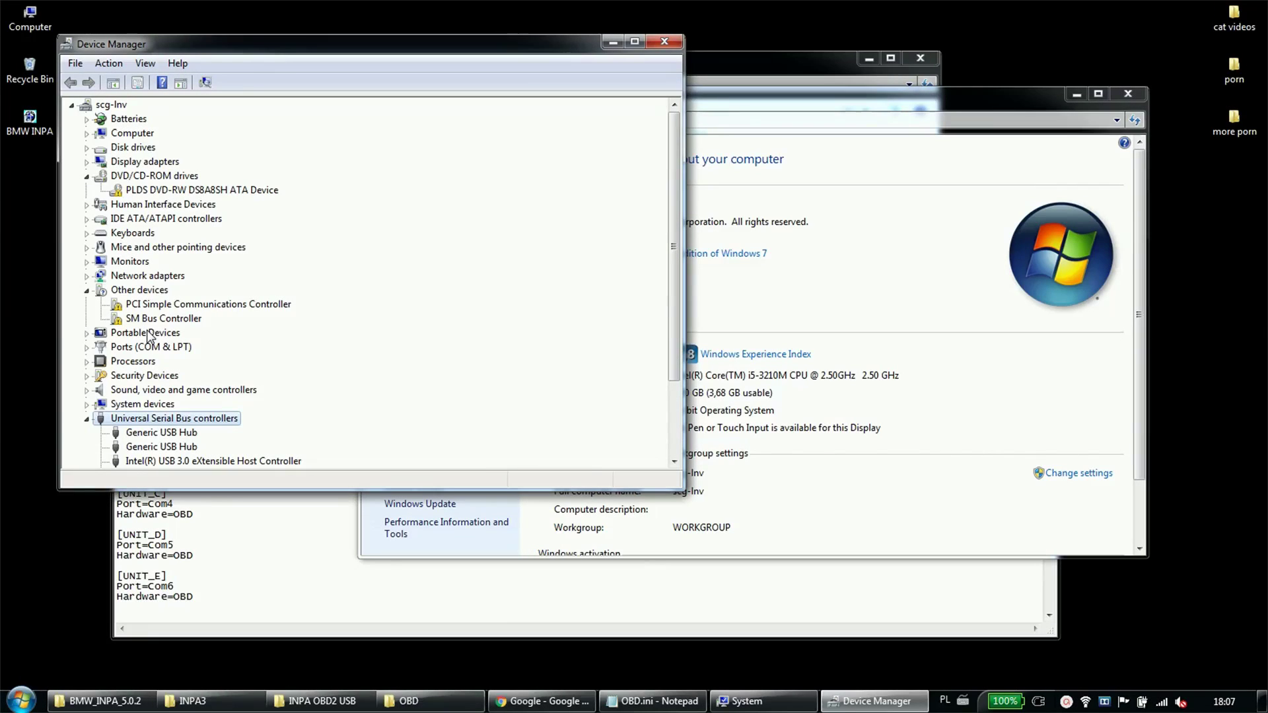
Open the advanced port settings of USB Serial Port (COM1) in Device Manager.
double_click(141, 348)
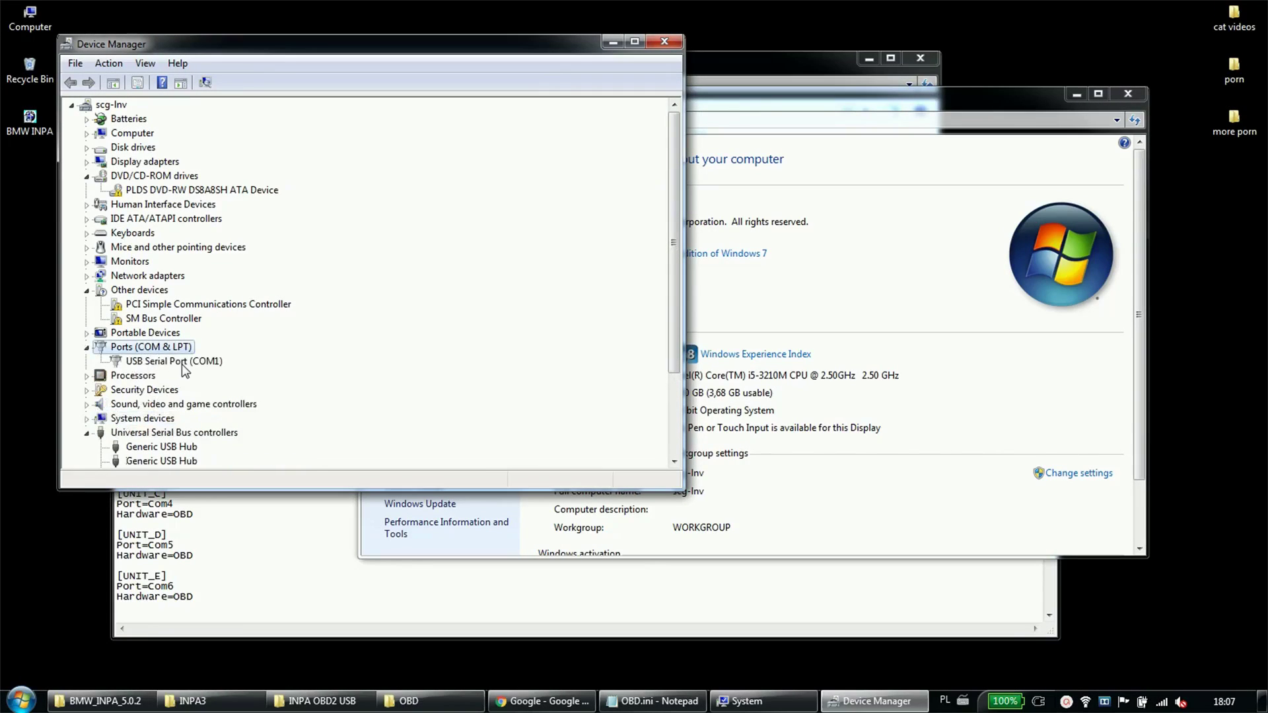
double_click(173, 362)
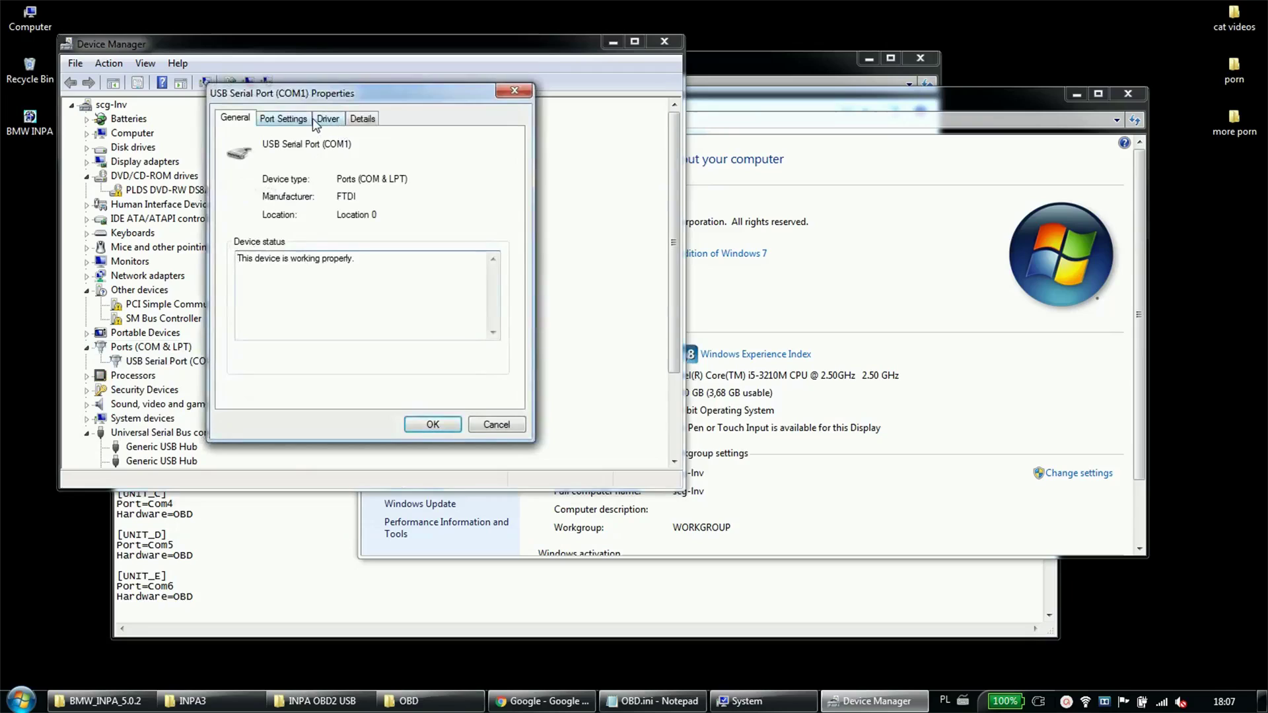
left_click(305, 119)
left_click(393, 302)
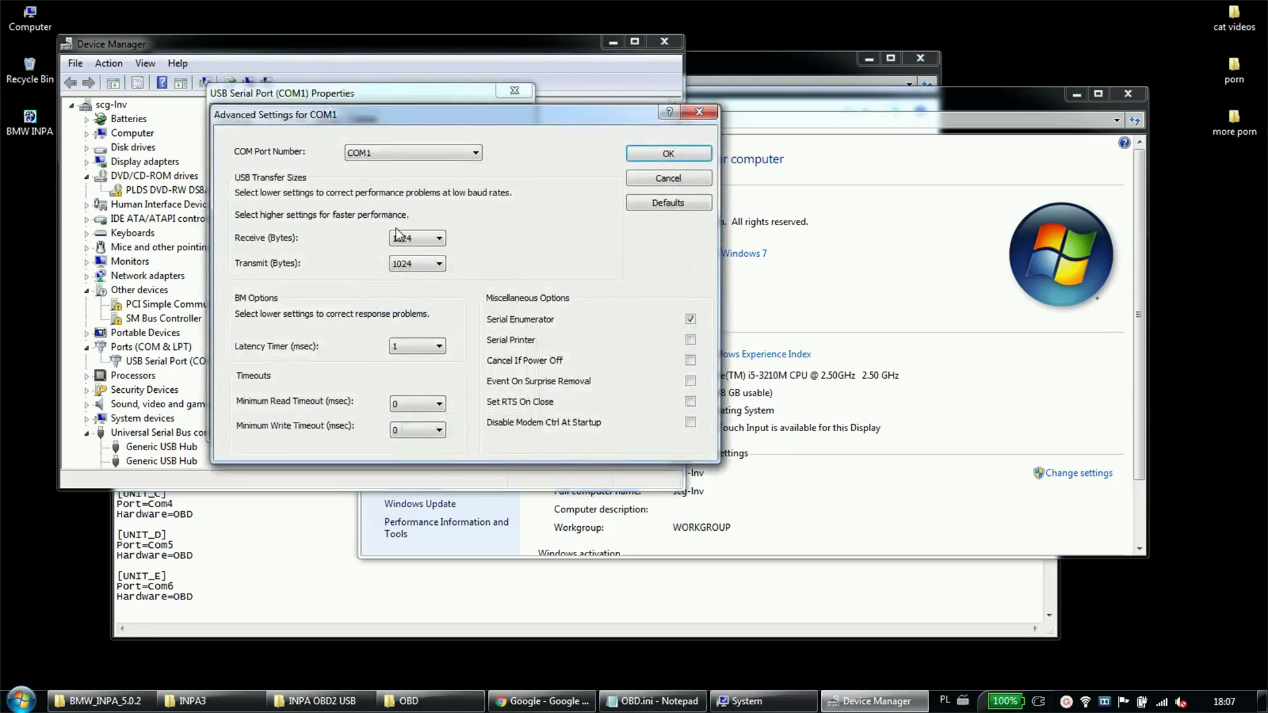
Bring OBD.ini forward and check the Port and Hardware entries under [OBD] against the serial port's COM number.
left_click(264, 492)
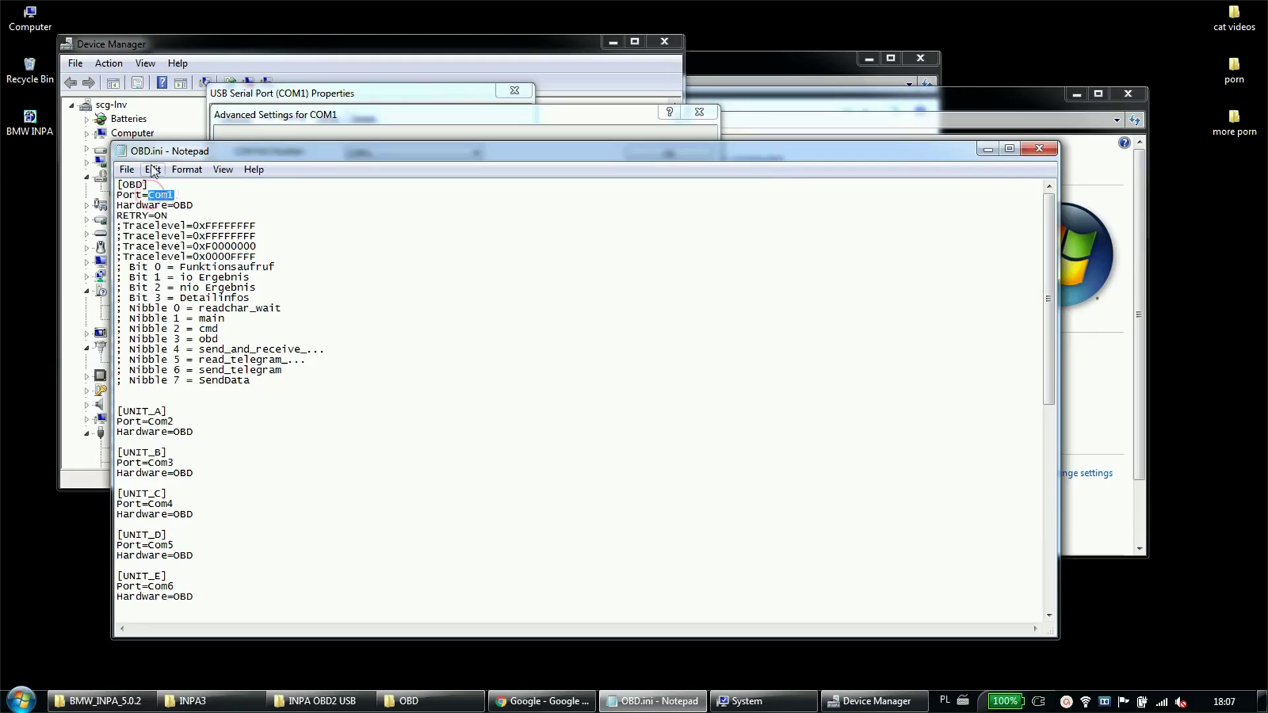
left_click(170, 211)
double_click(182, 204)
left_click(169, 232)
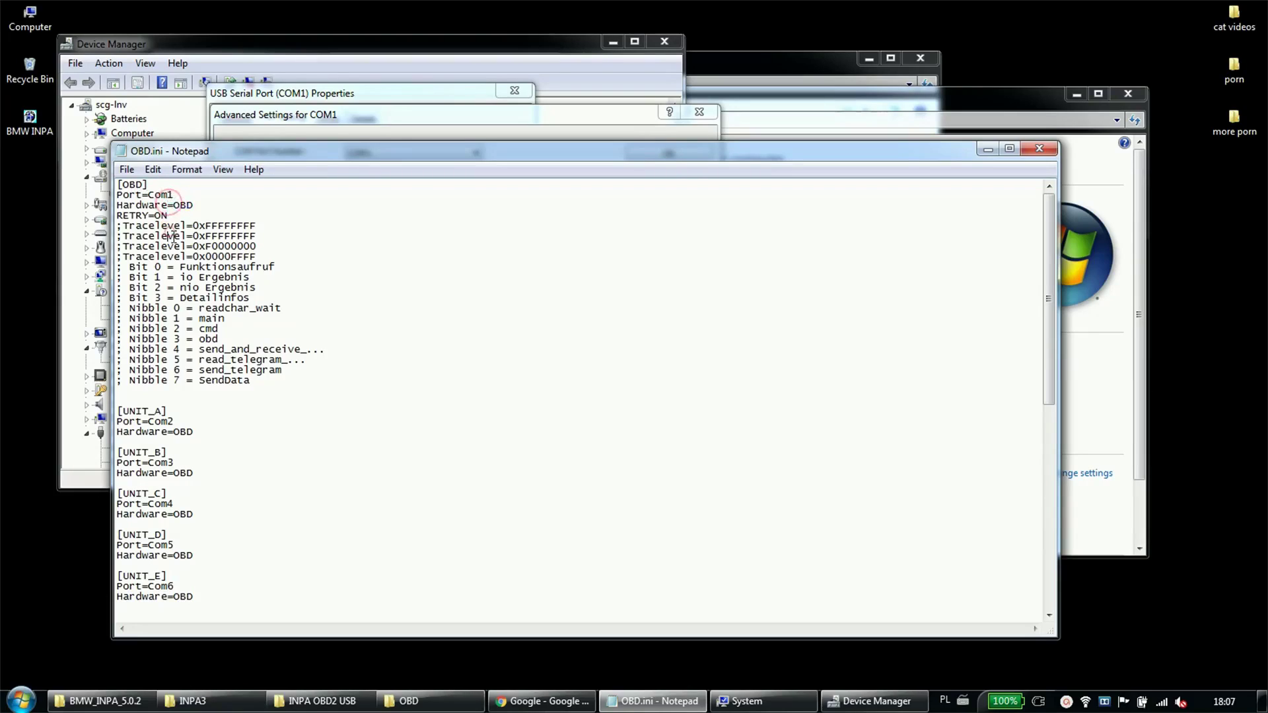
Check the Receive size and Latency Timer in the COM1 advanced settings and accept both port dialogs.
left_click(379, 118)
left_click(429, 249)
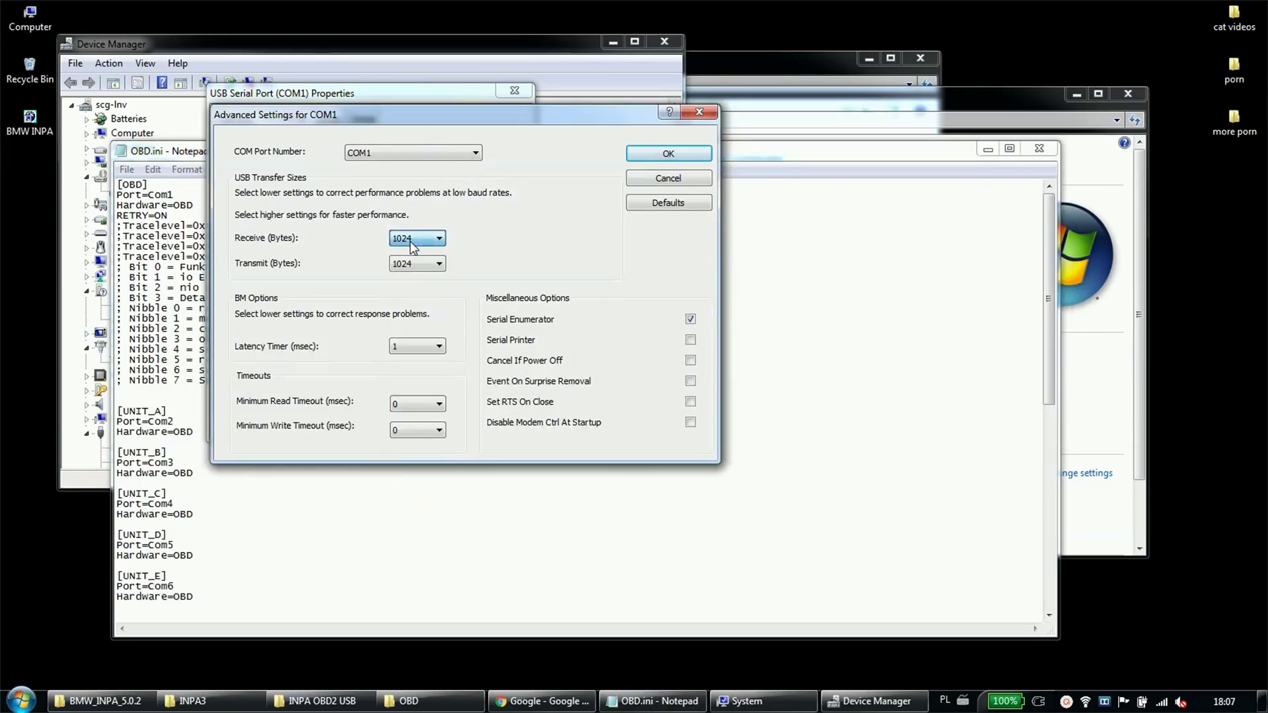
left_click(414, 346)
left_click(414, 346)
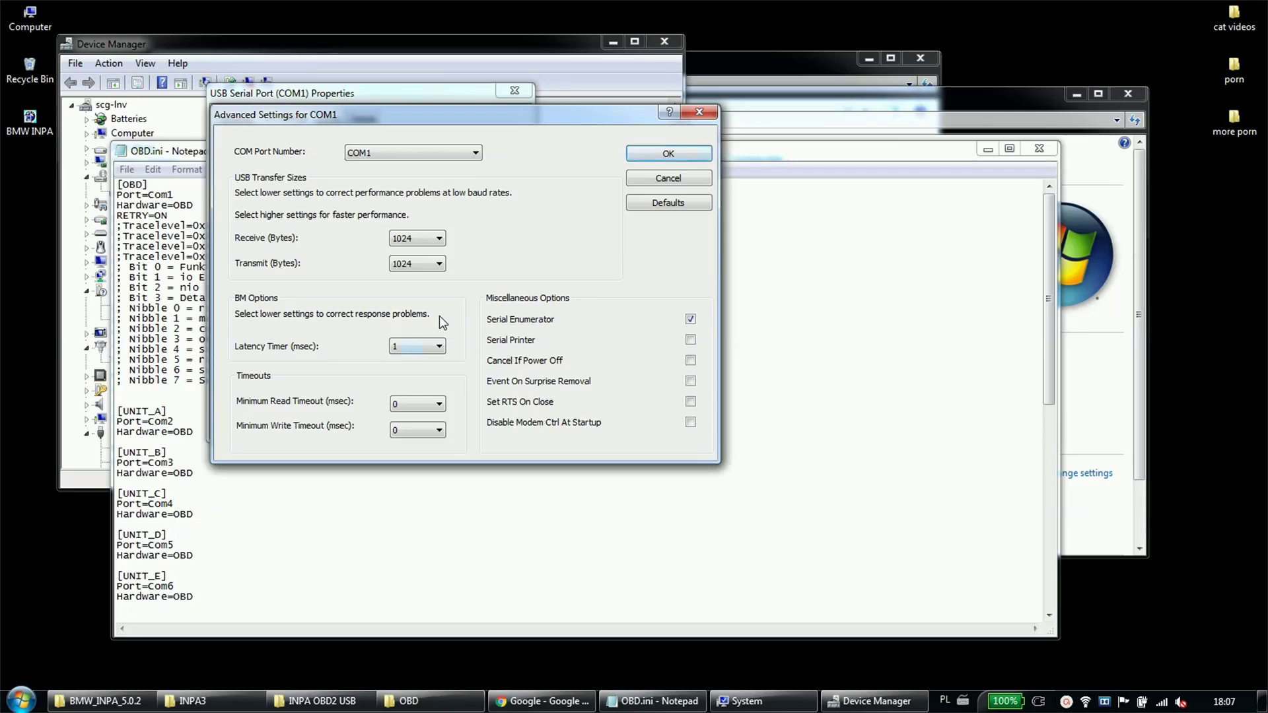
left_click(637, 158)
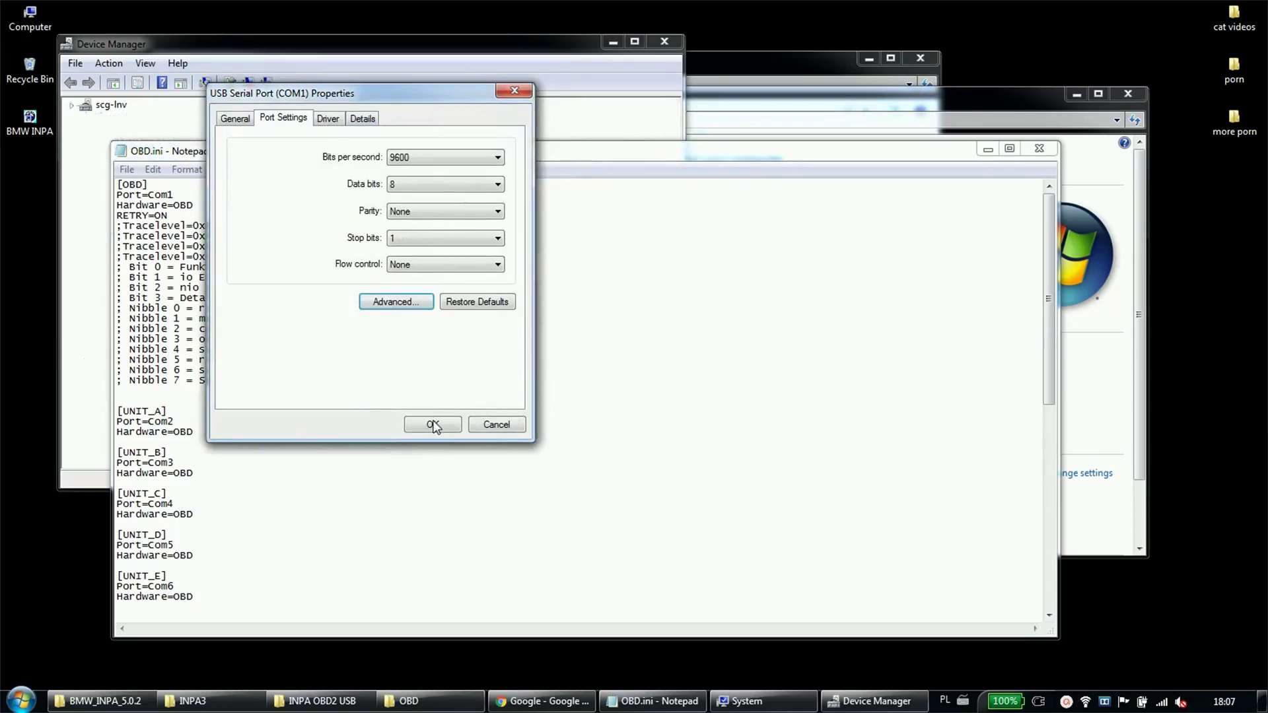
left_click(430, 426)
Compare the Port entry in OBD.ini with the serial port in Device Manager once more, and close both windows.
left_click(215, 239)
double_click(166, 195)
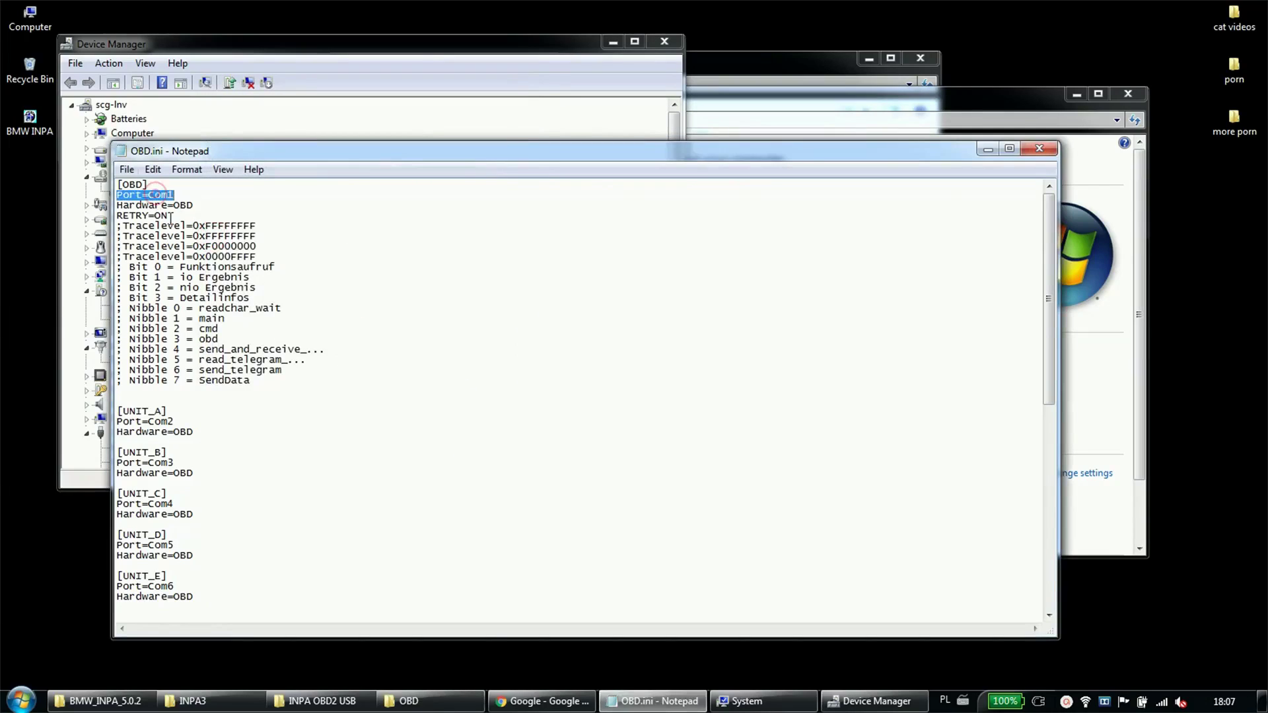
key("alt+Tab")
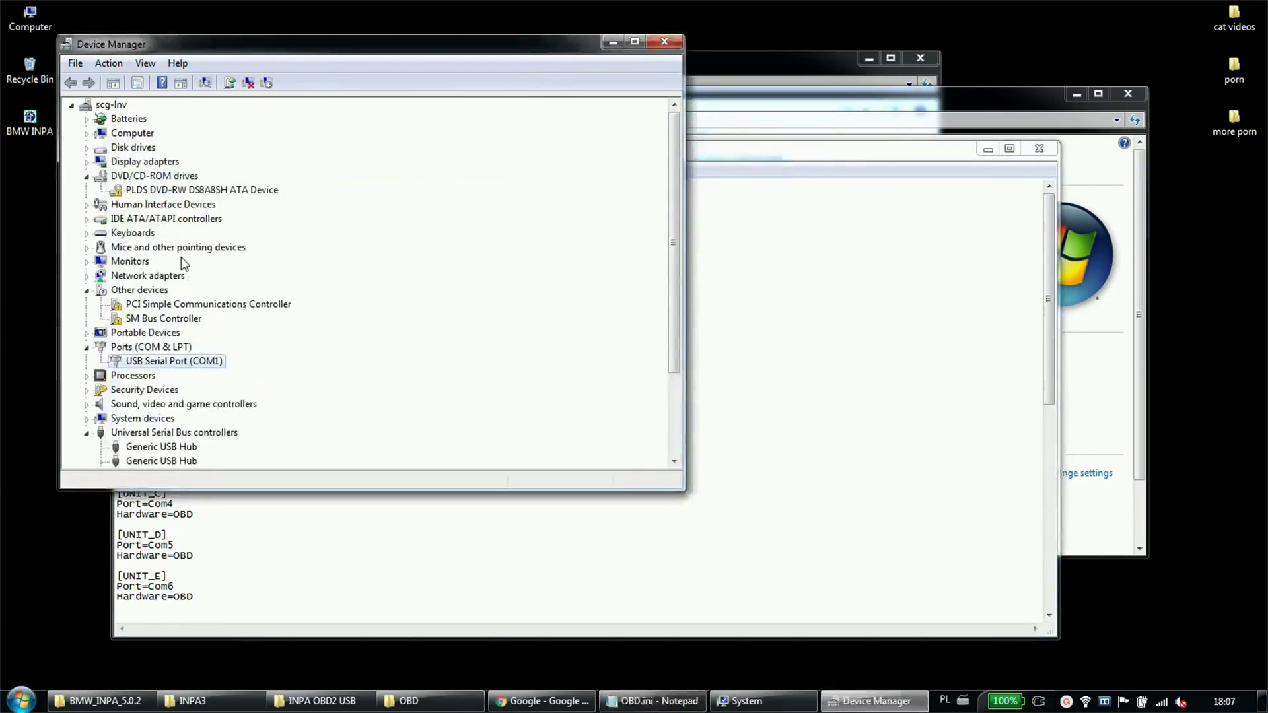
left_click(664, 43)
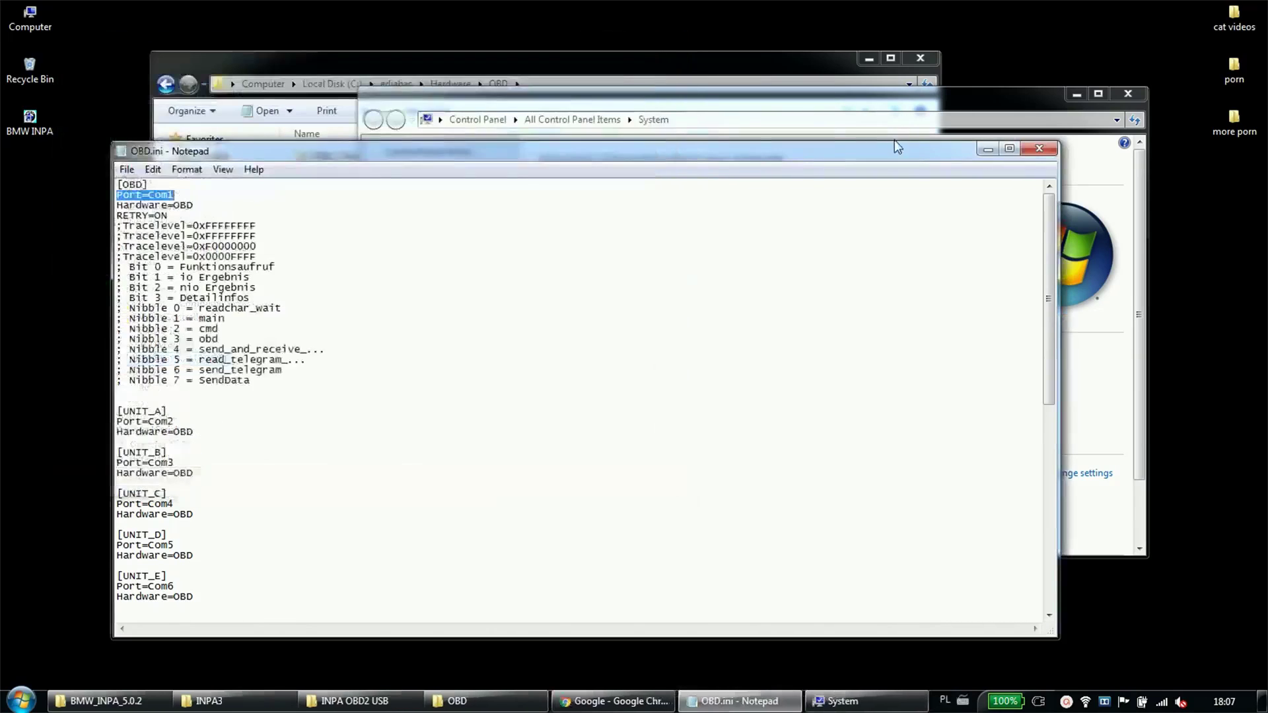
left_click(1039, 148)
left_click(337, 290)
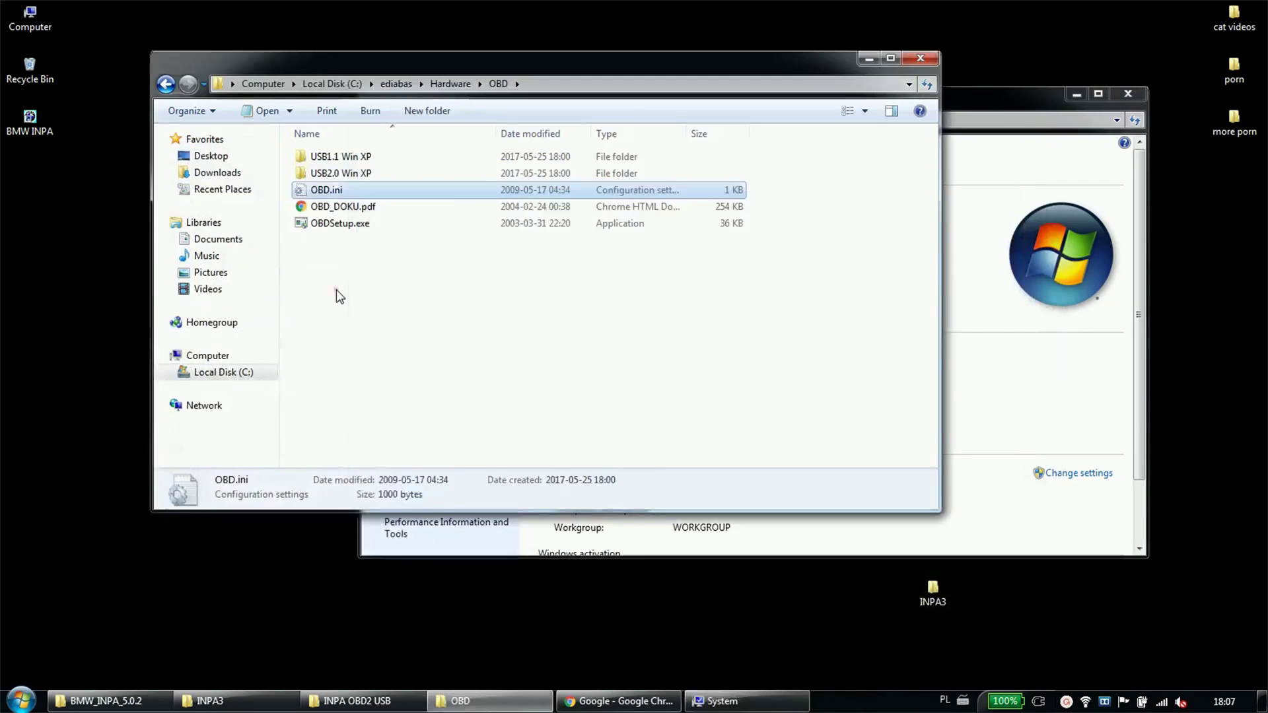
Try to launch BMW INPA, and close the System window.
left_click(337, 293)
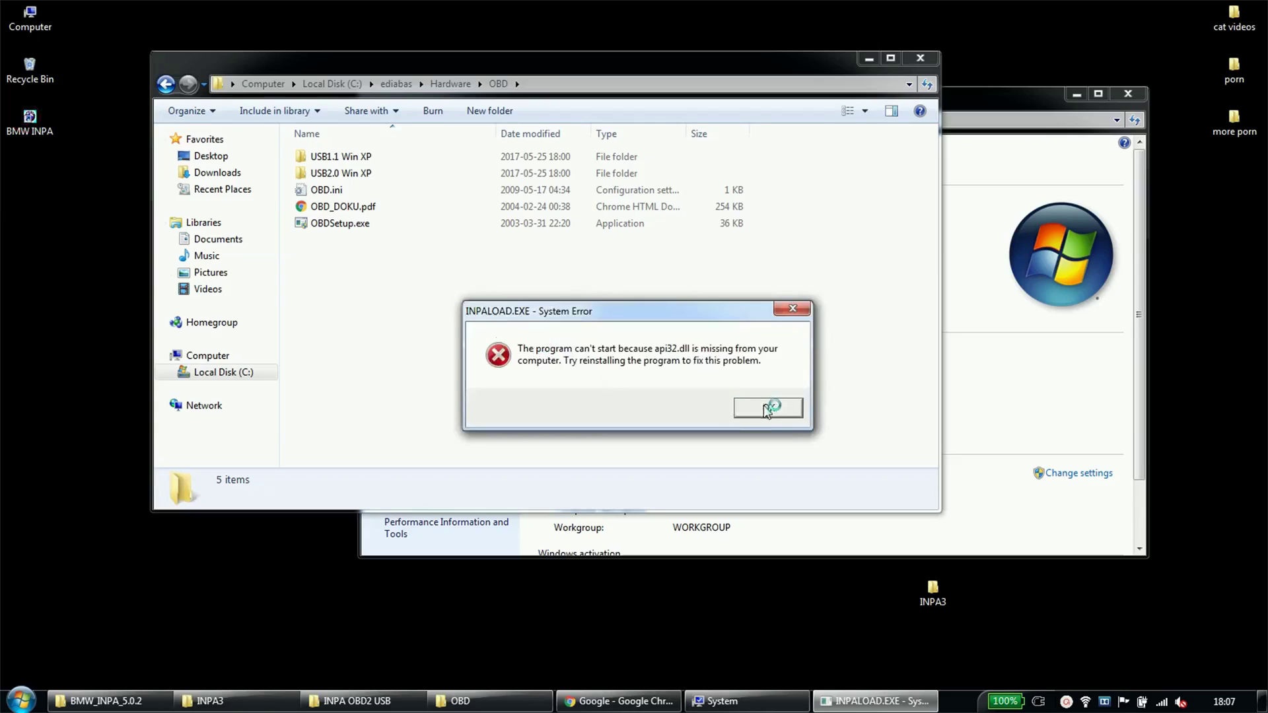
left_click(770, 408)
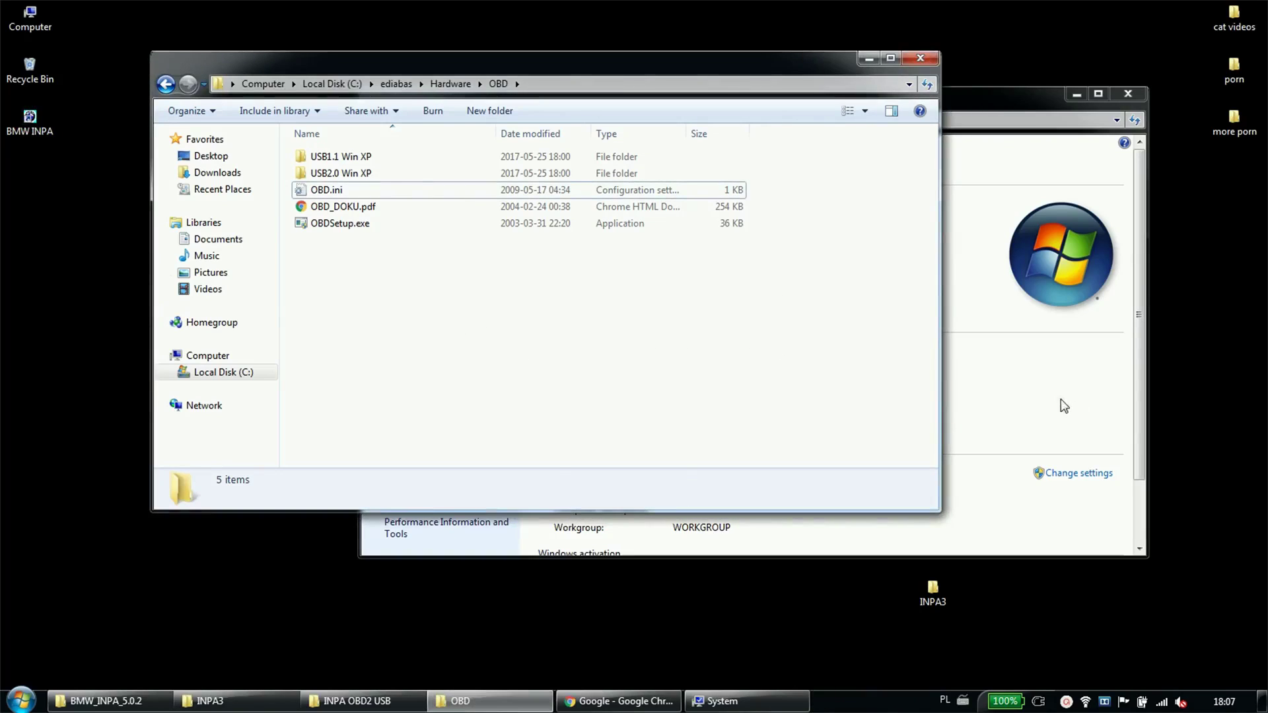
left_click(1058, 398)
left_click(1128, 95)
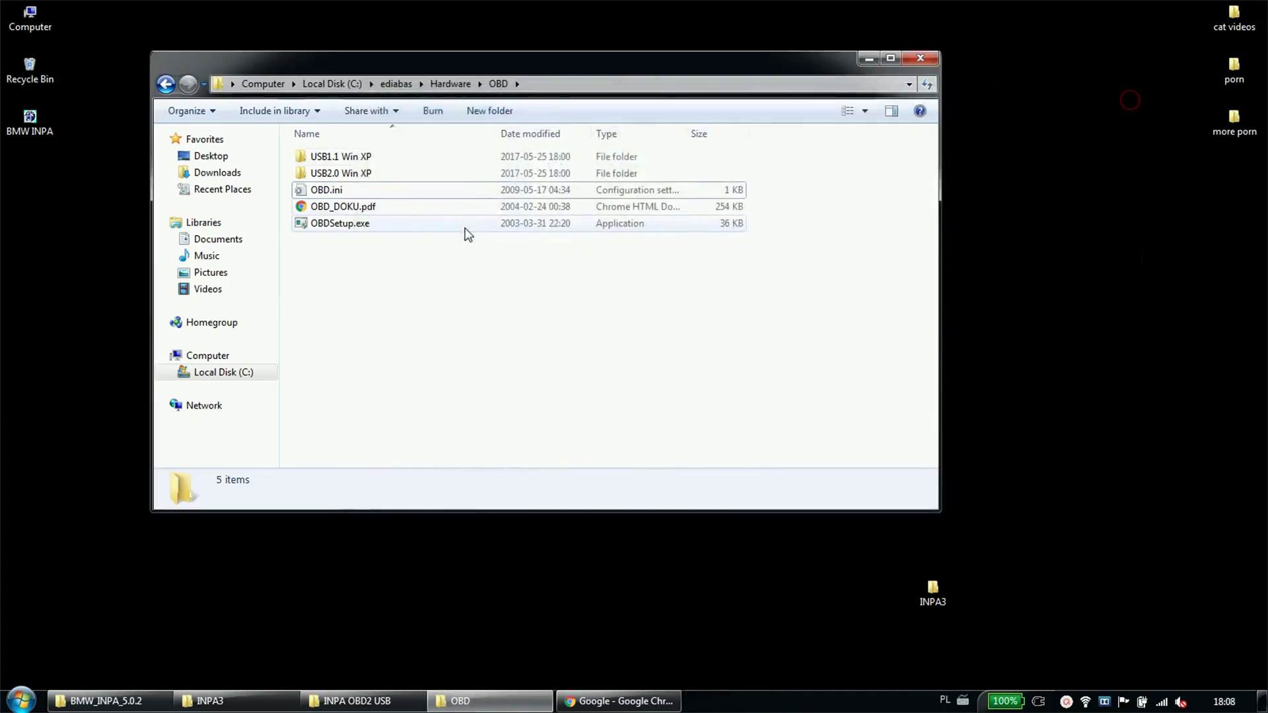
Open the computer's advanced system properties, minimize the System window, and bring up the Environment Variables.
right_click(29, 25)
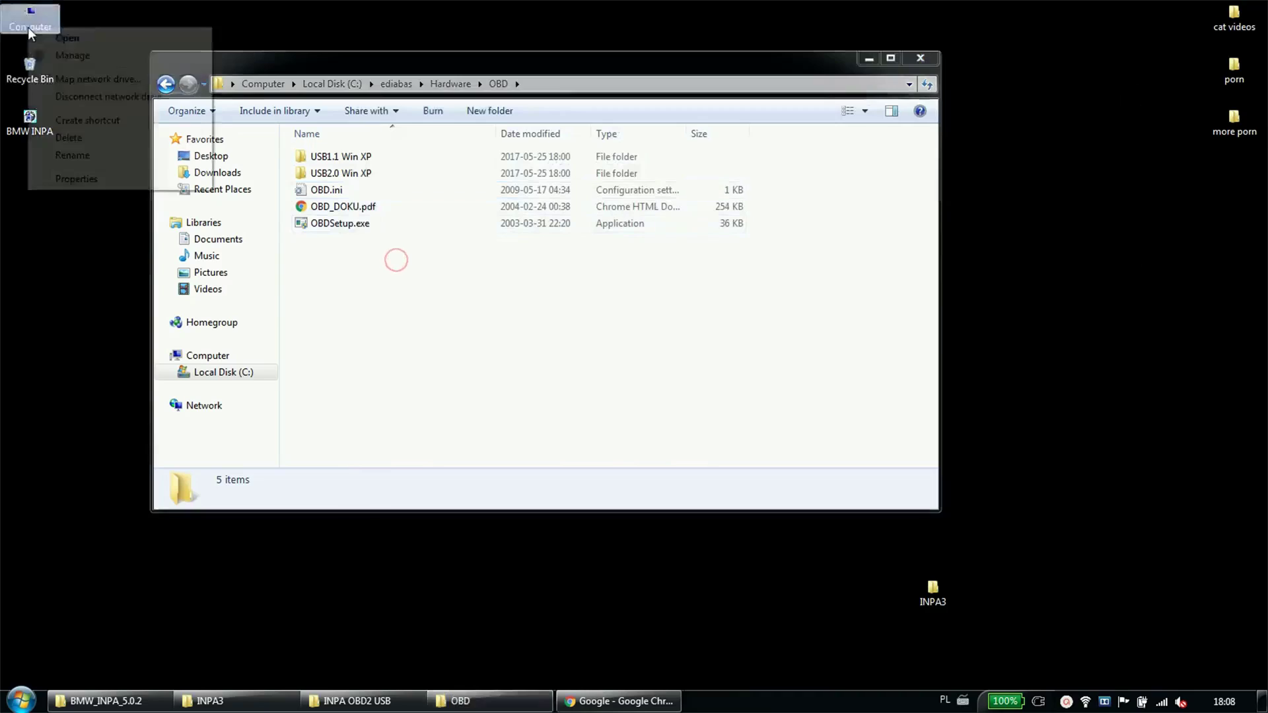
left_click(77, 179)
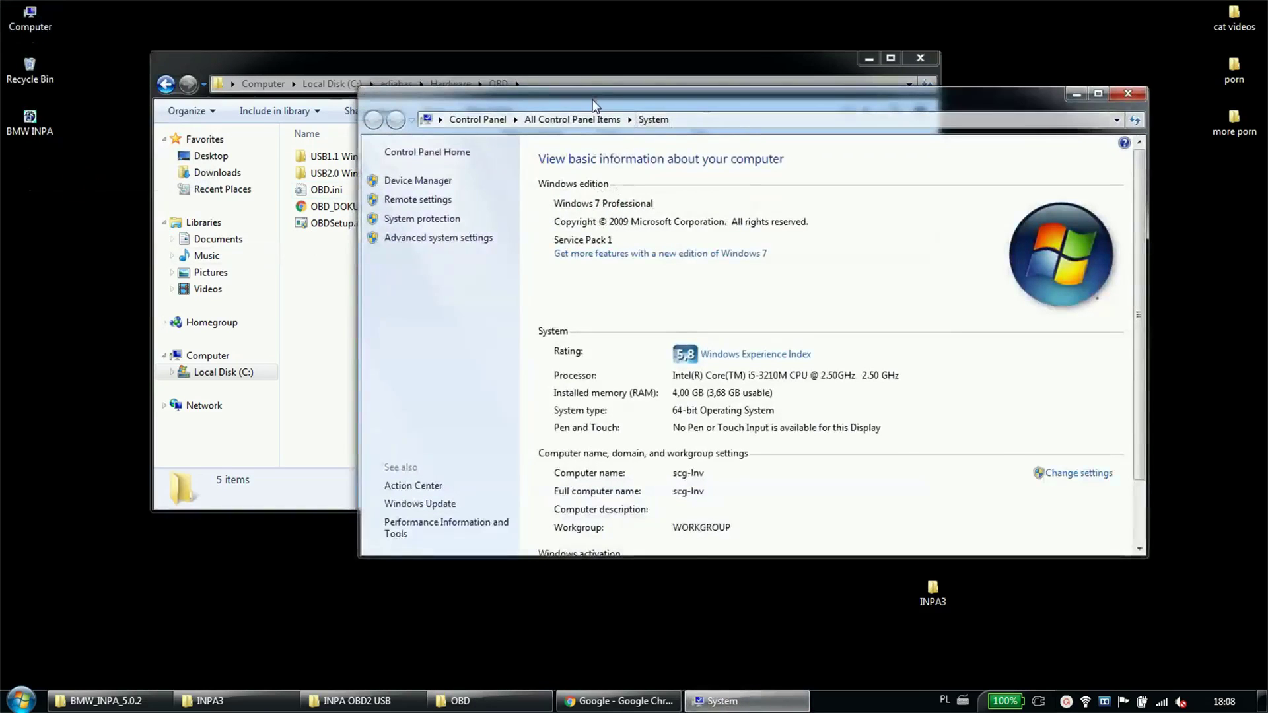
left_click(438, 301)
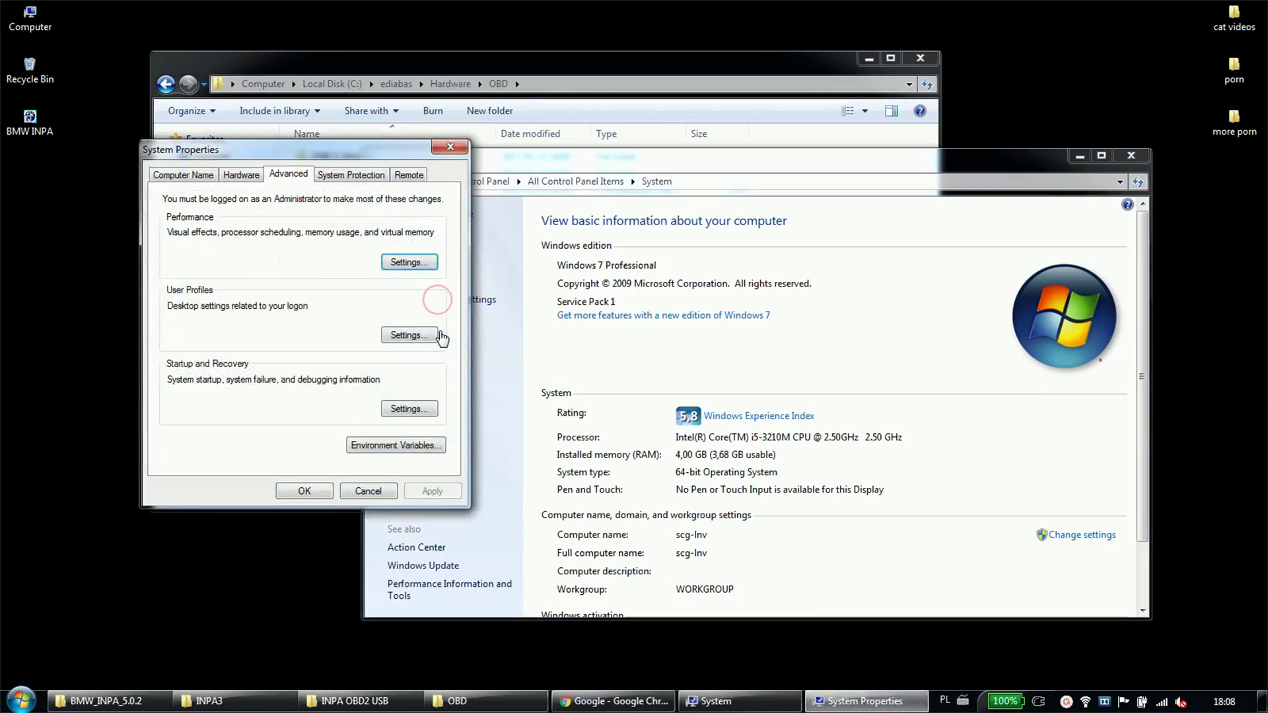
left_click(1079, 156)
left_click_drag(306, 160, 931, 233)
left_click(1017, 519)
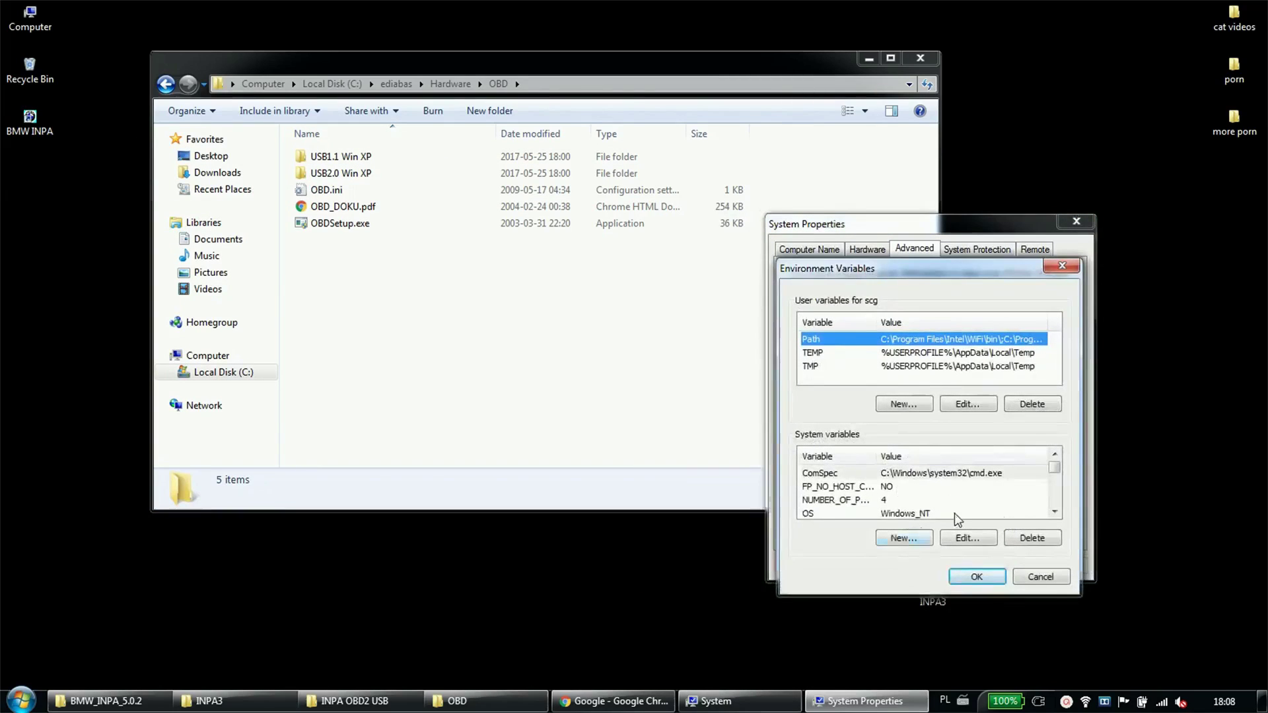
Append ;C:\ediabas\bin to the value of the system variable Path and confirm the open dialogs.
scroll(1045, 510, "down", 1)
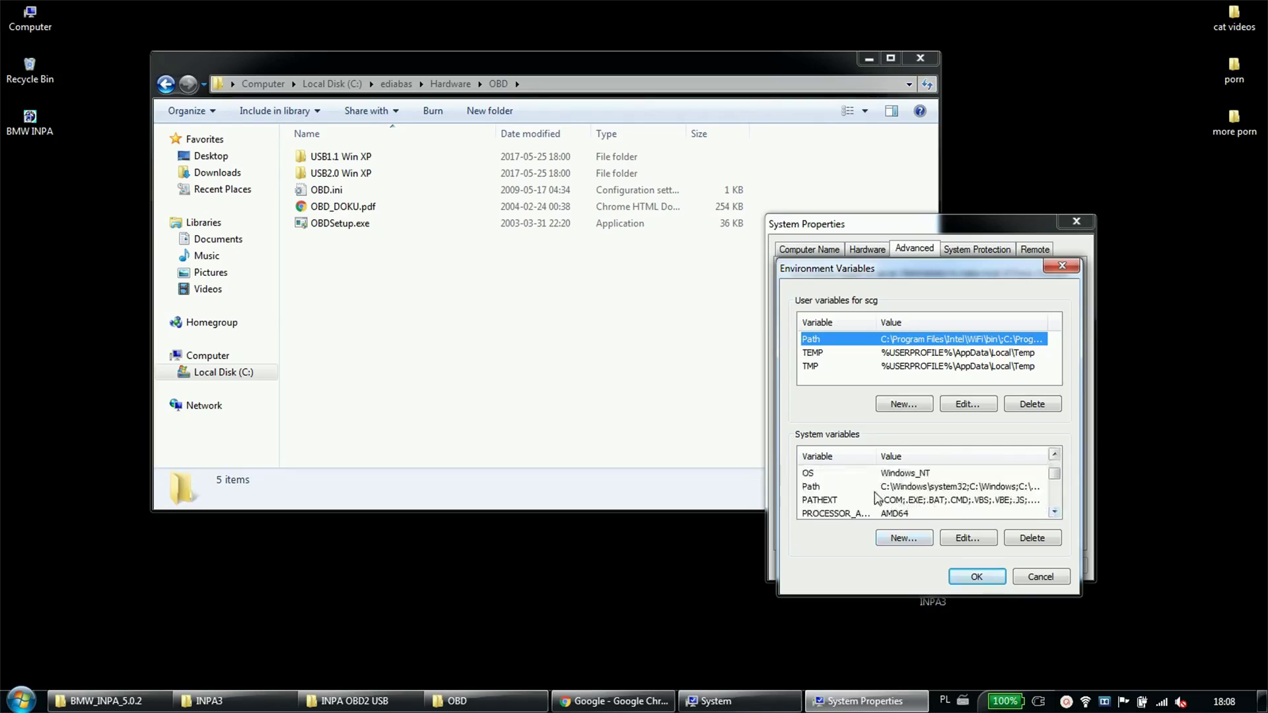
left_click(856, 488)
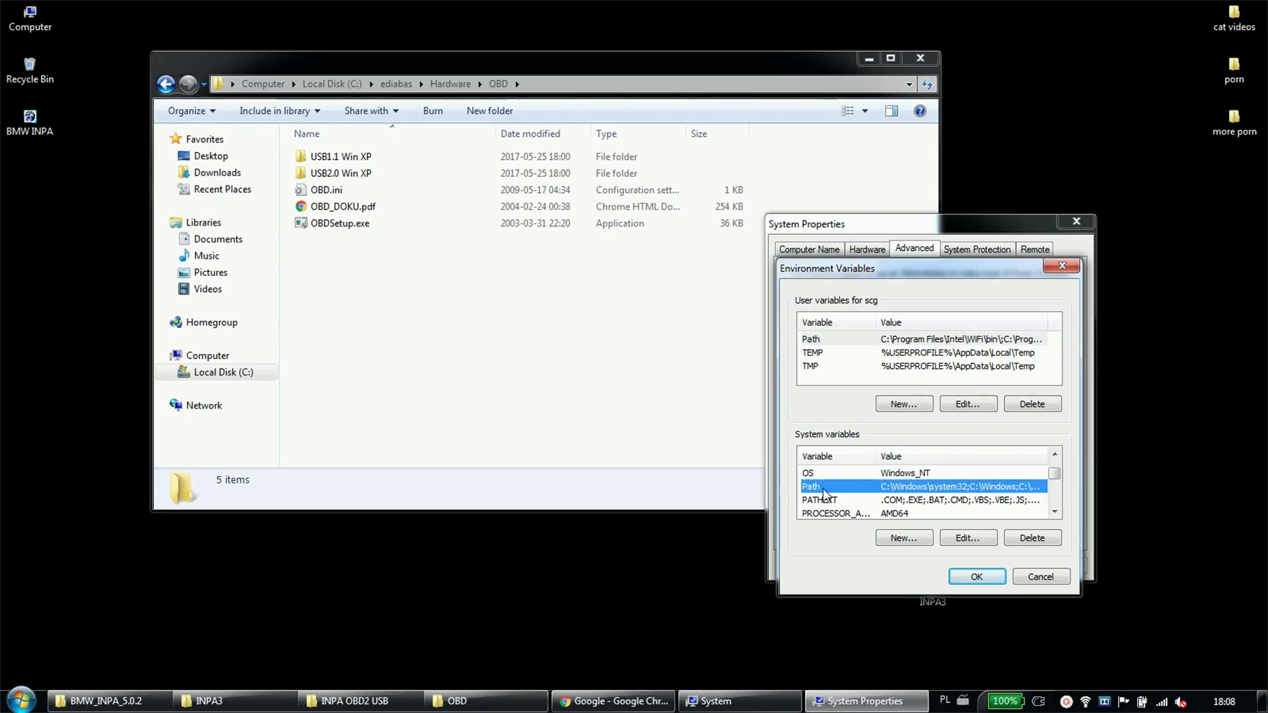
double_click(823, 493)
left_click(993, 375)
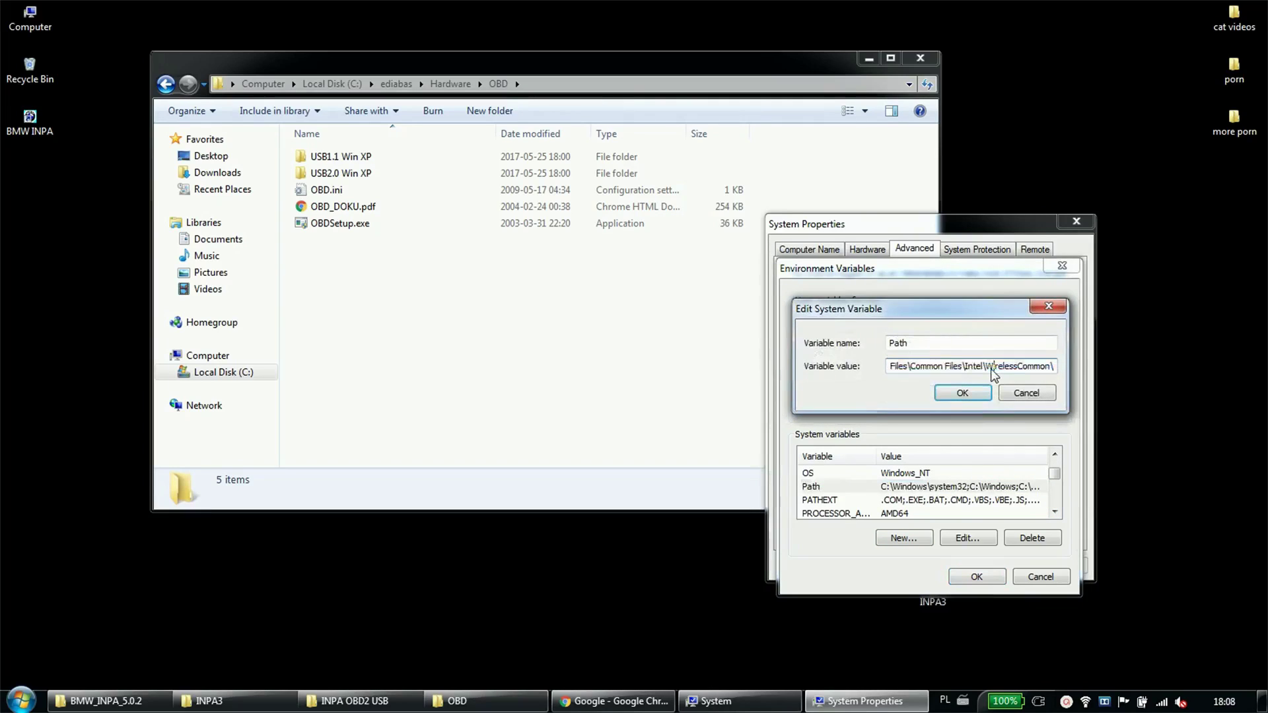
type(";")
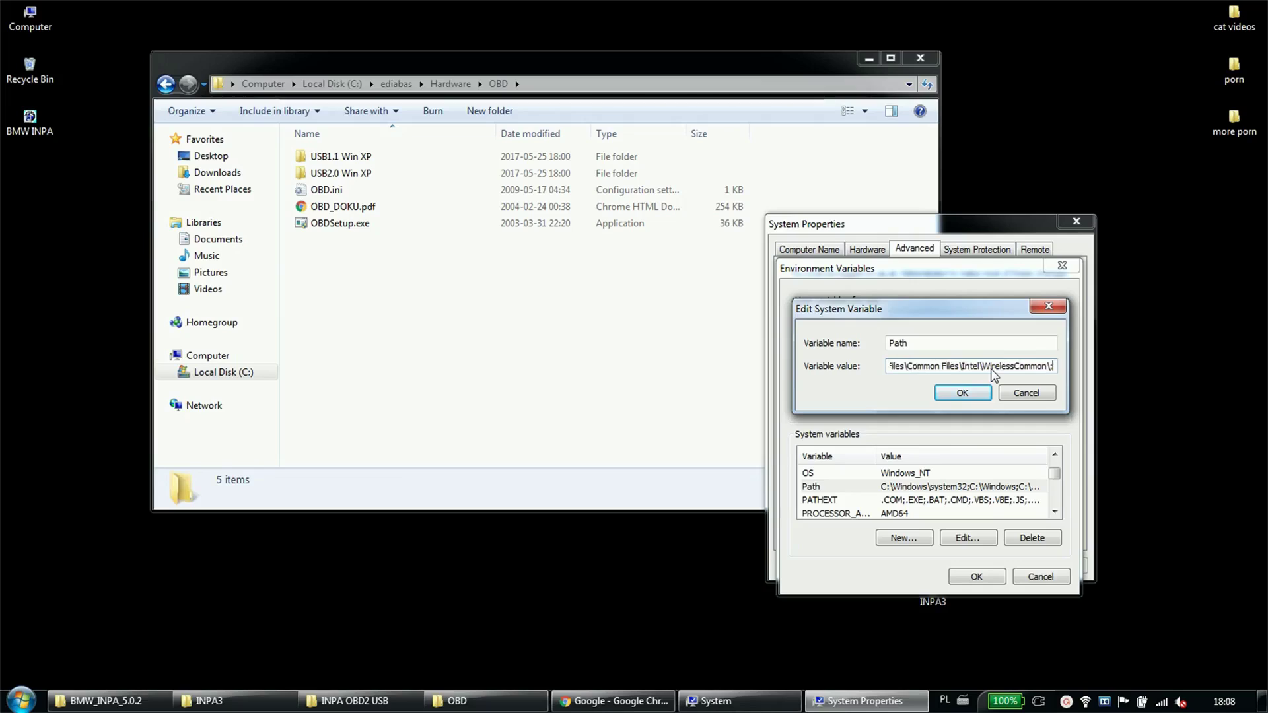
type("C:\\ediabas\\bin")
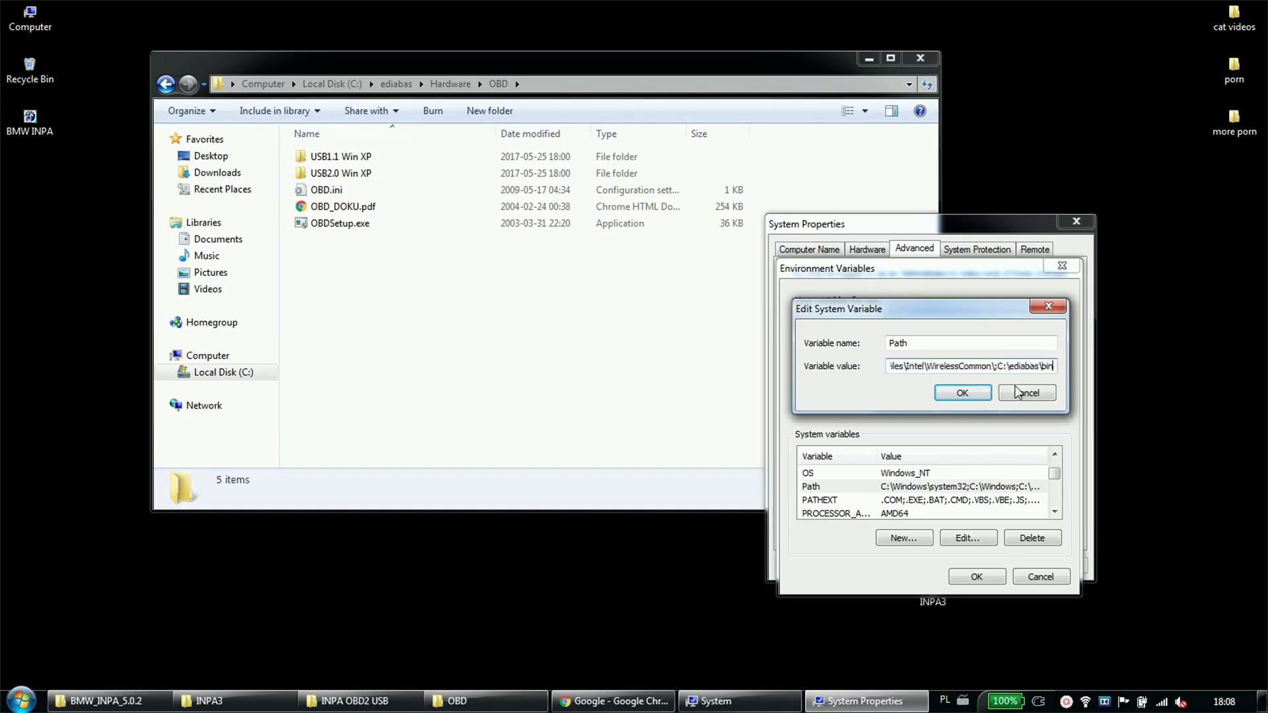
left_click(962, 393)
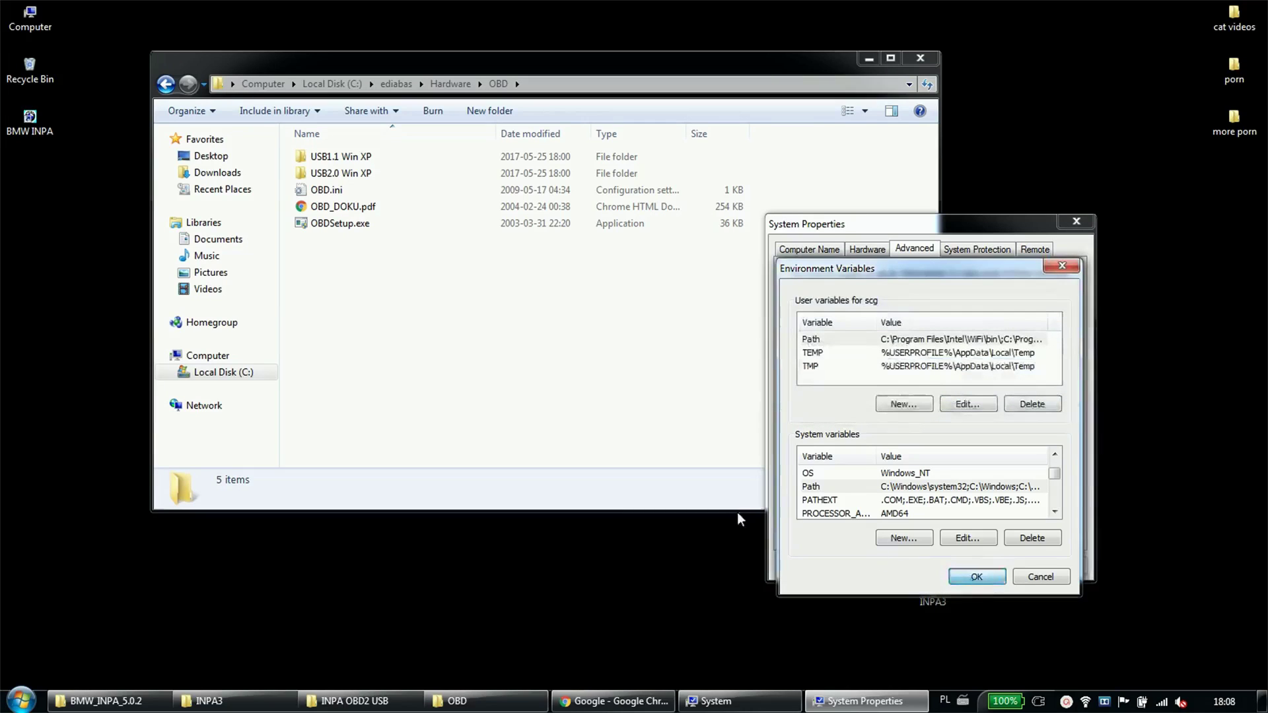
key("Return")
left_click(938, 568)
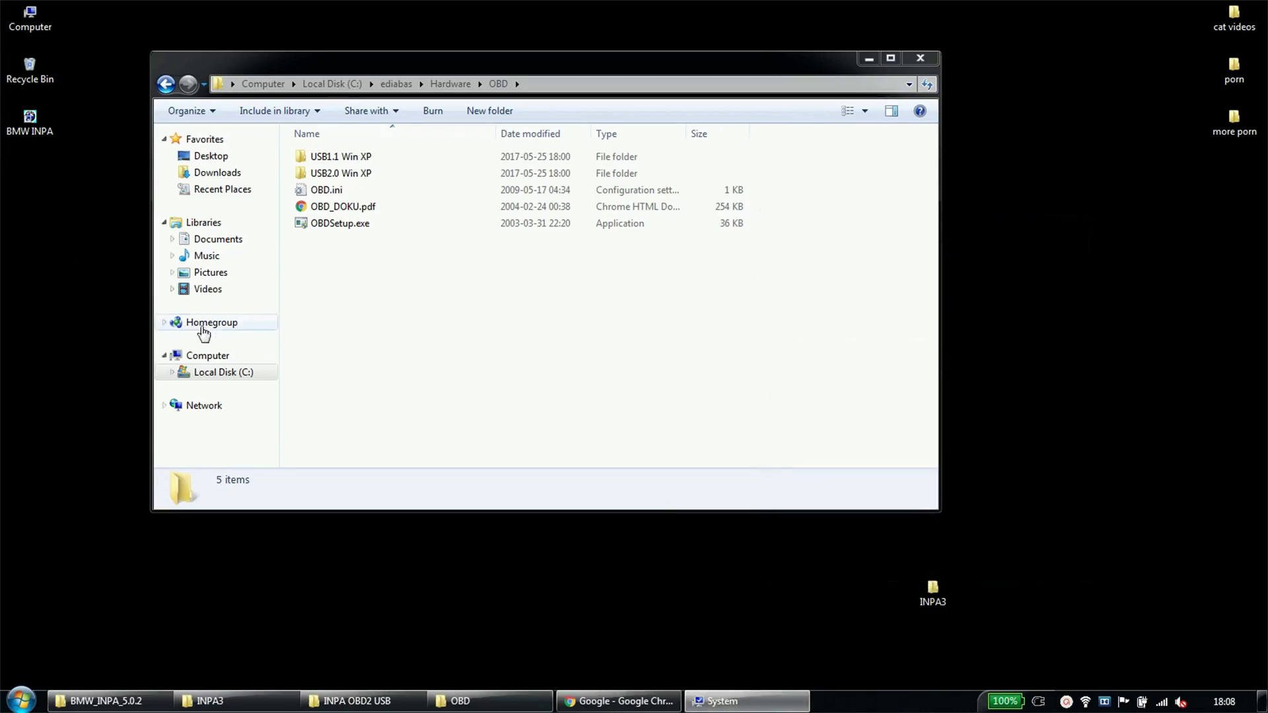
Launch BMW INPA, browse the E46 script categories such as Silnik and Nadwozie, and close the script selection.
double_click(33, 130)
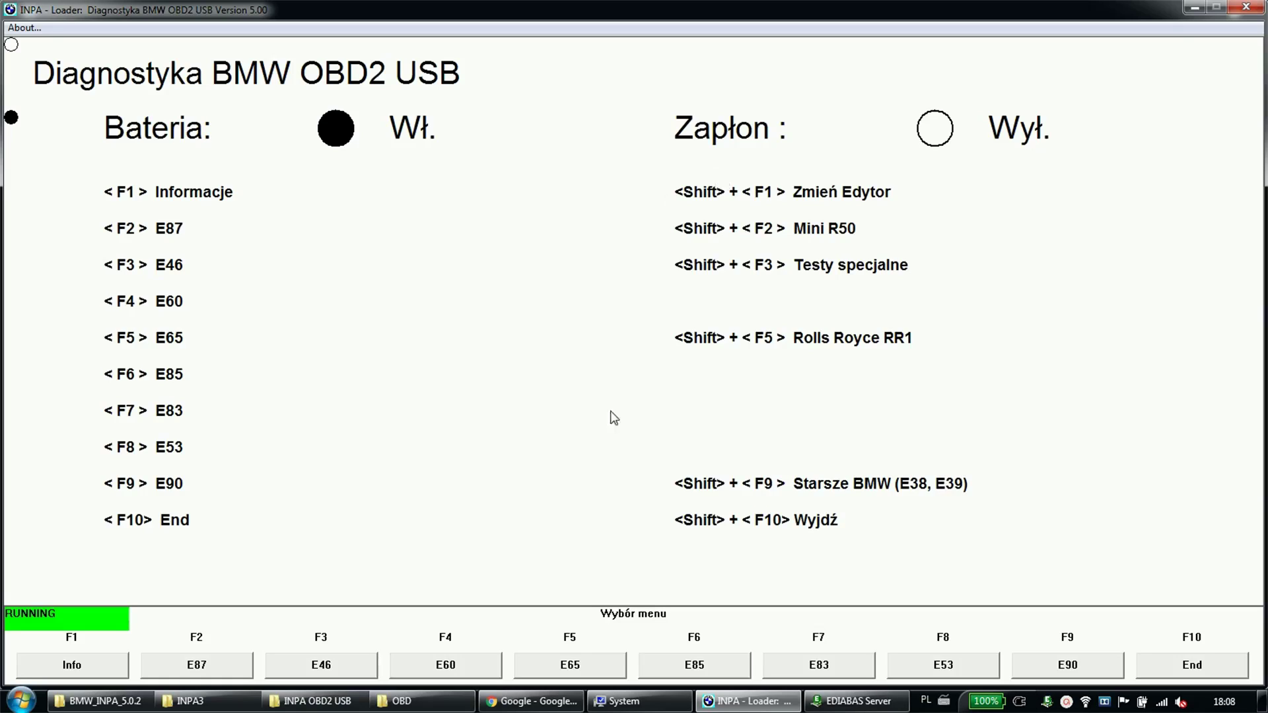
left_click(344, 660)
left_click(502, 227)
left_click(483, 254)
left_click(466, 216)
left_click(466, 251)
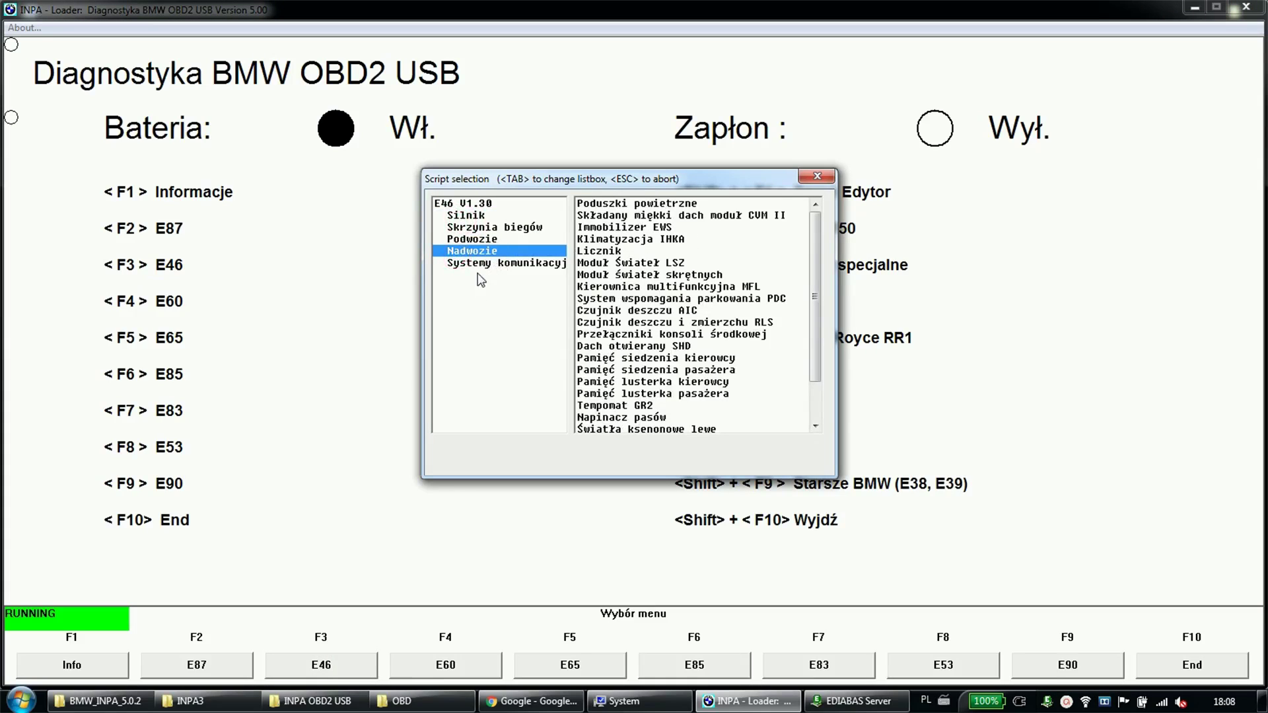
left_click(466, 216)
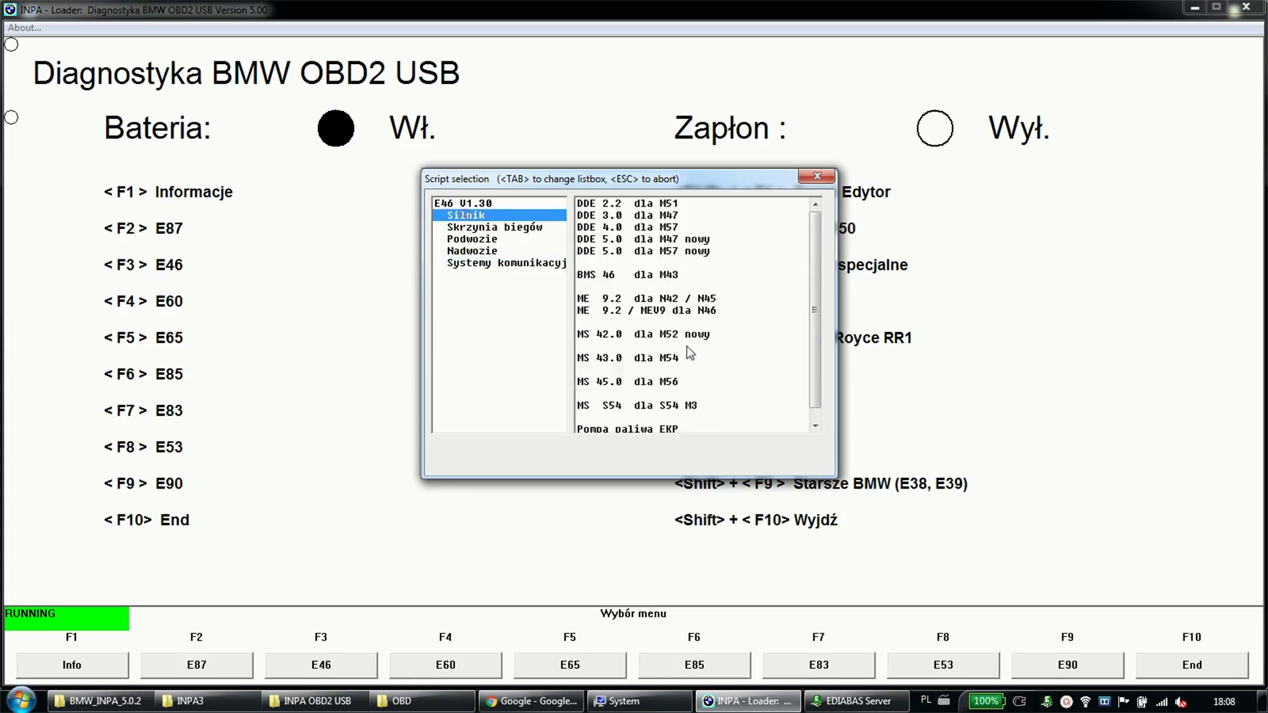
left_click(817, 176)
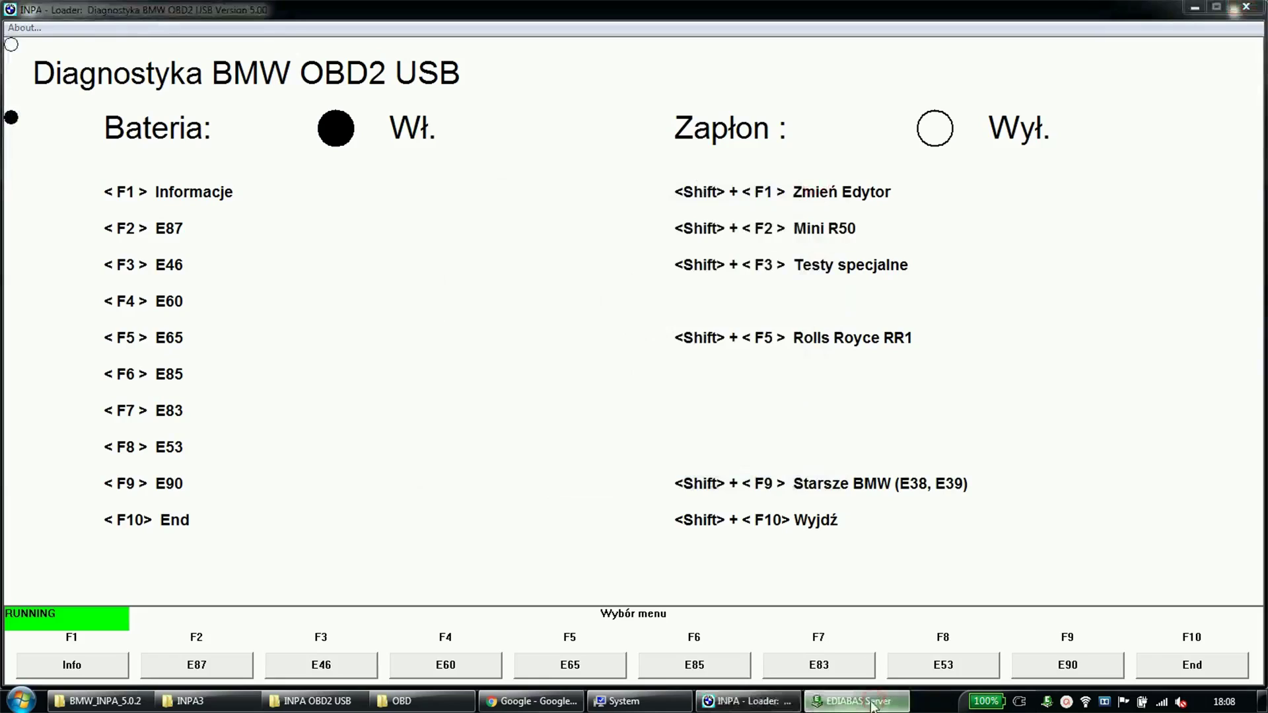
Check that EDIABAS Server is running alongside INPA, and view INPA's About information.
mouse_move(780, 708)
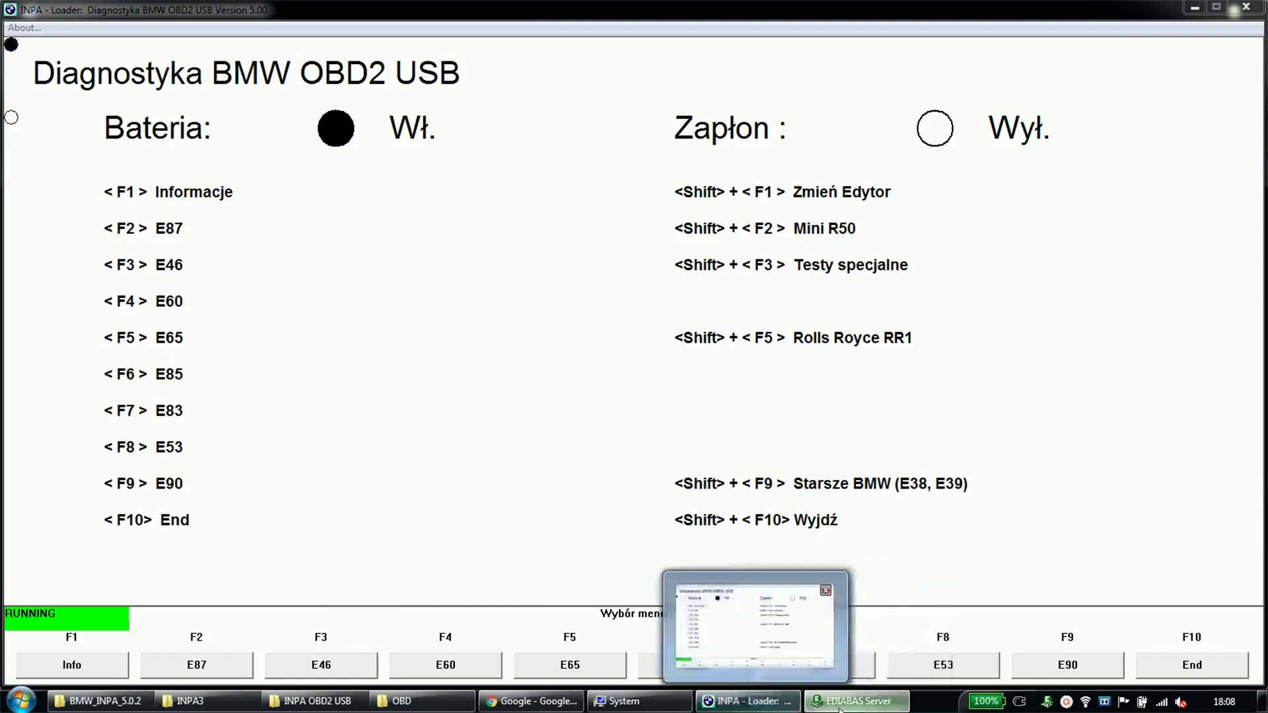
left_click(749, 708)
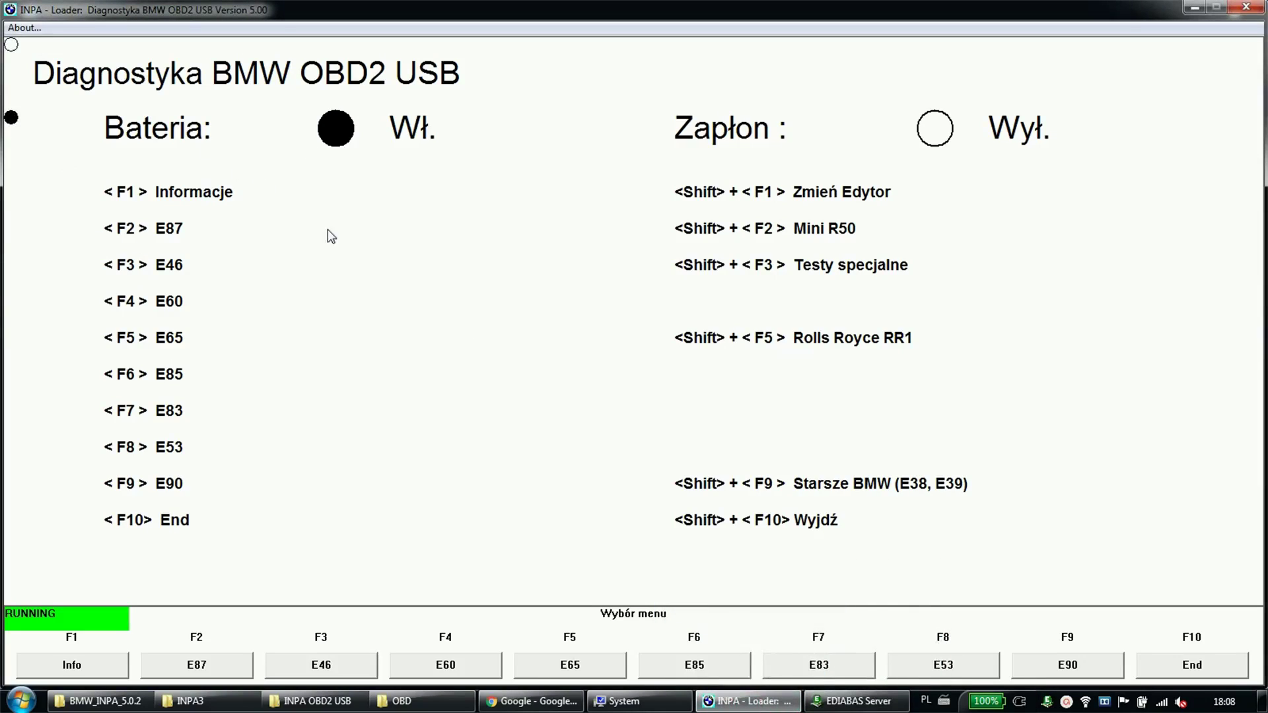
left_click(24, 28)
left_click(619, 457)
Quit the INPA loader and close the EDIABAS Server window.
left_click(1192, 664)
left_click(590, 389)
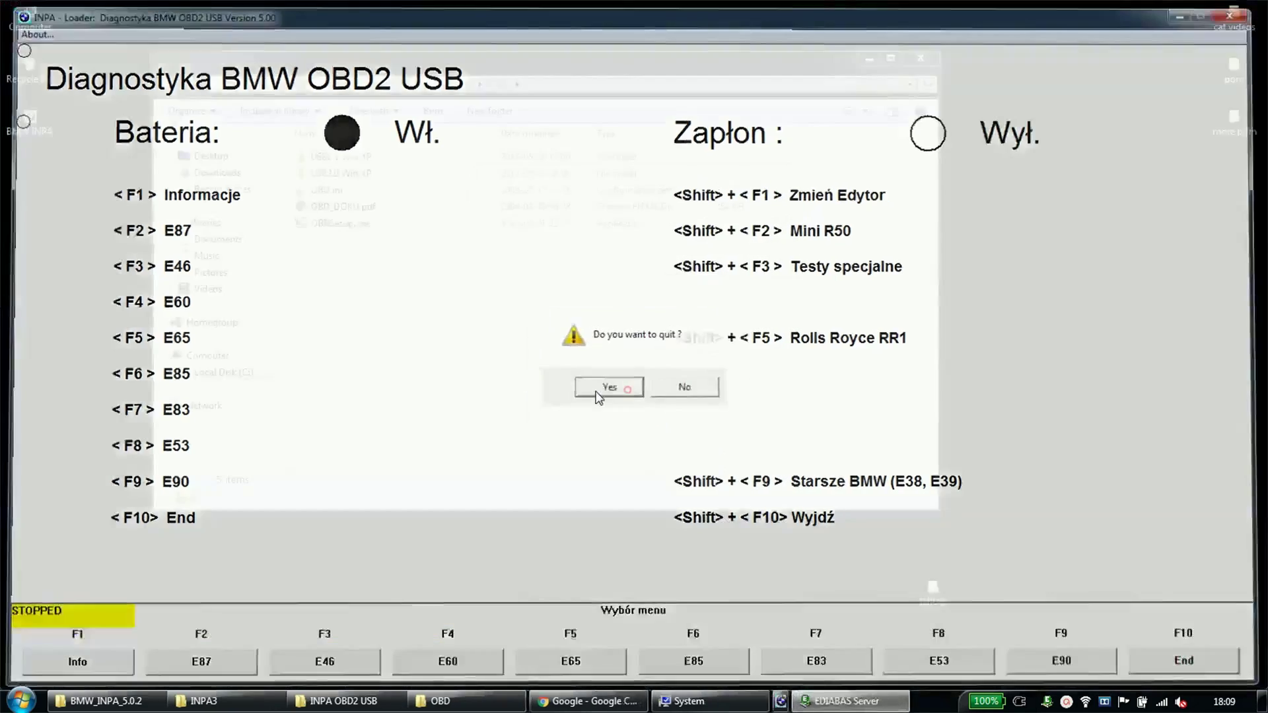
left_click(468, 333)
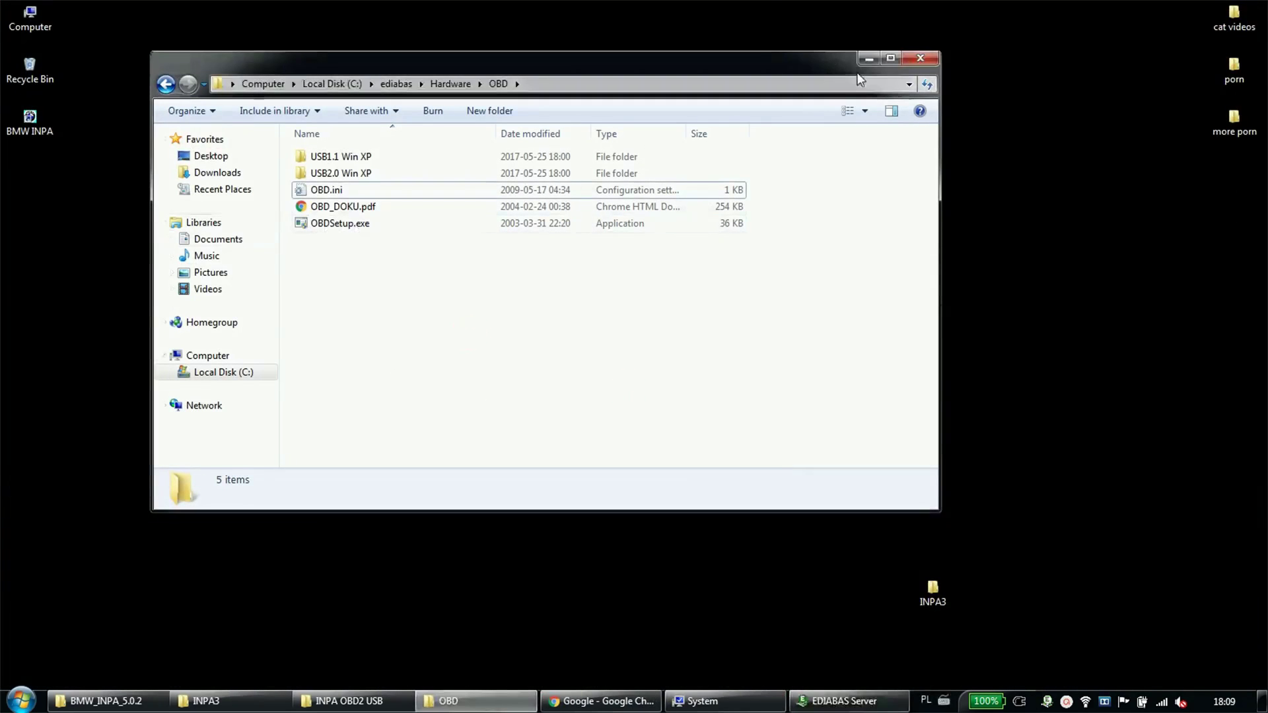
right_click(851, 700)
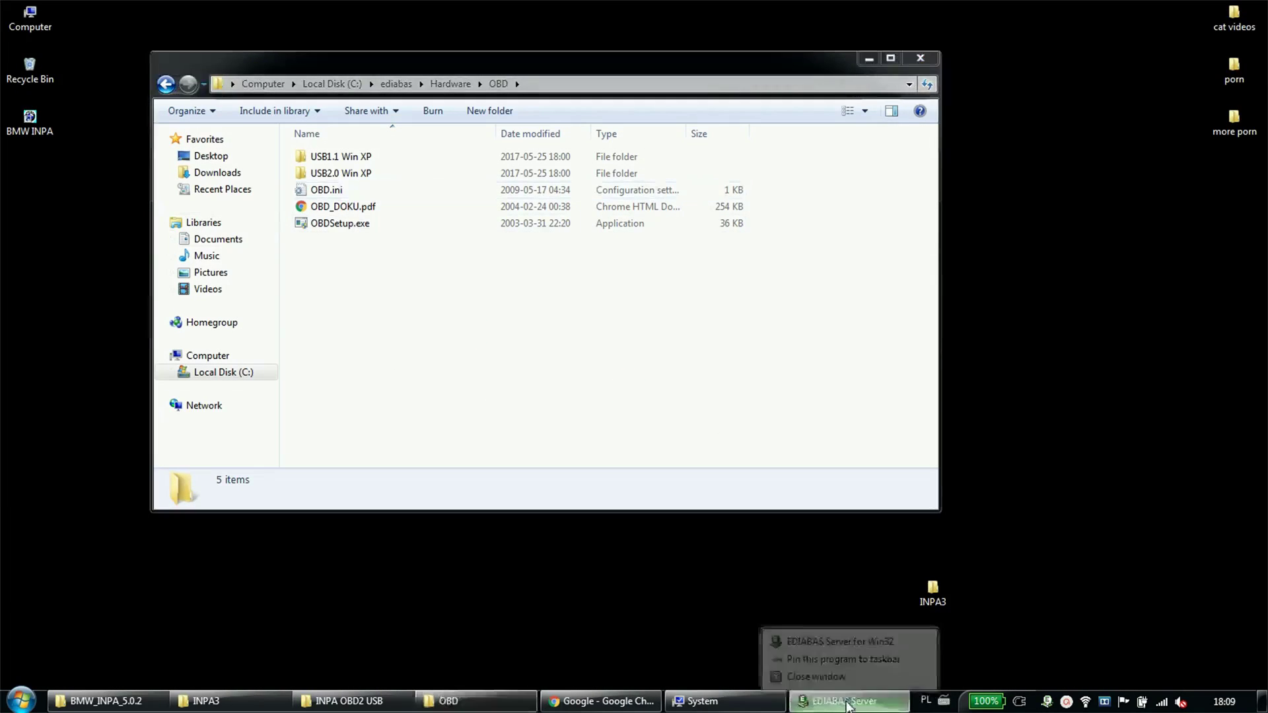
left_click(804, 668)
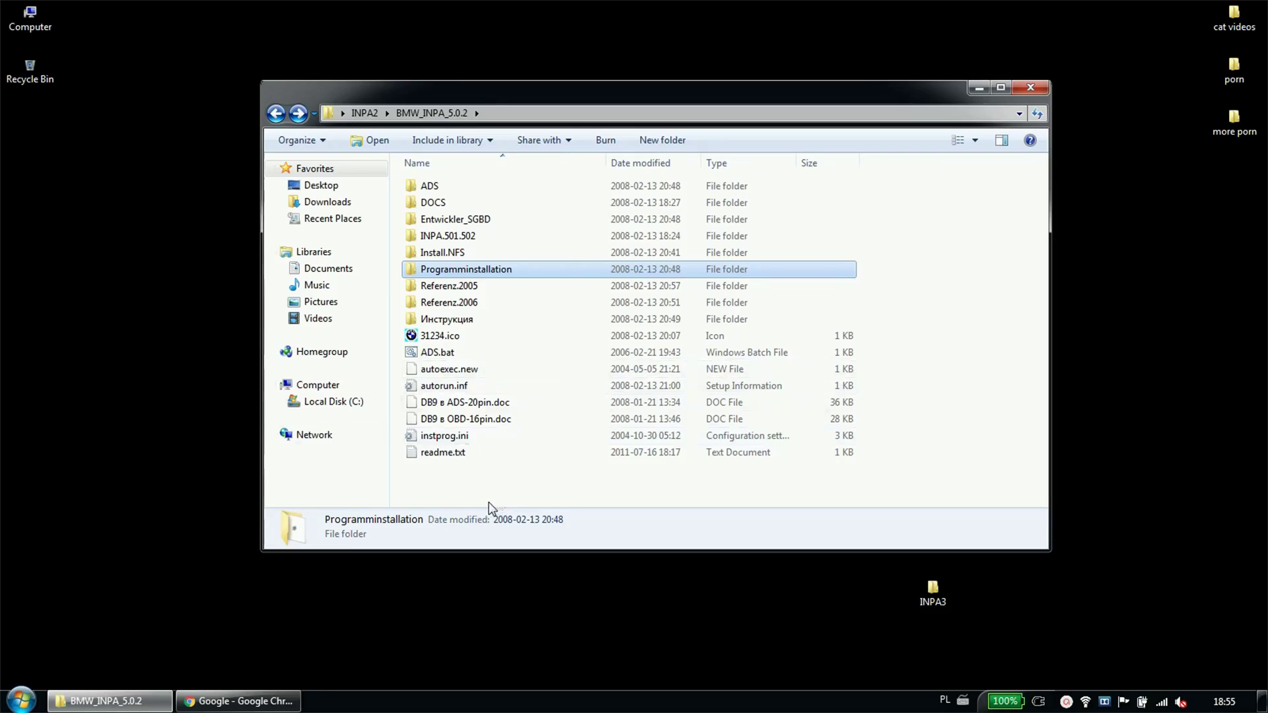
View the contents of autorun.inf in the BMW_INPA_5.0.2 folder to see which installer it launches, and close the file.
right_click(459, 390)
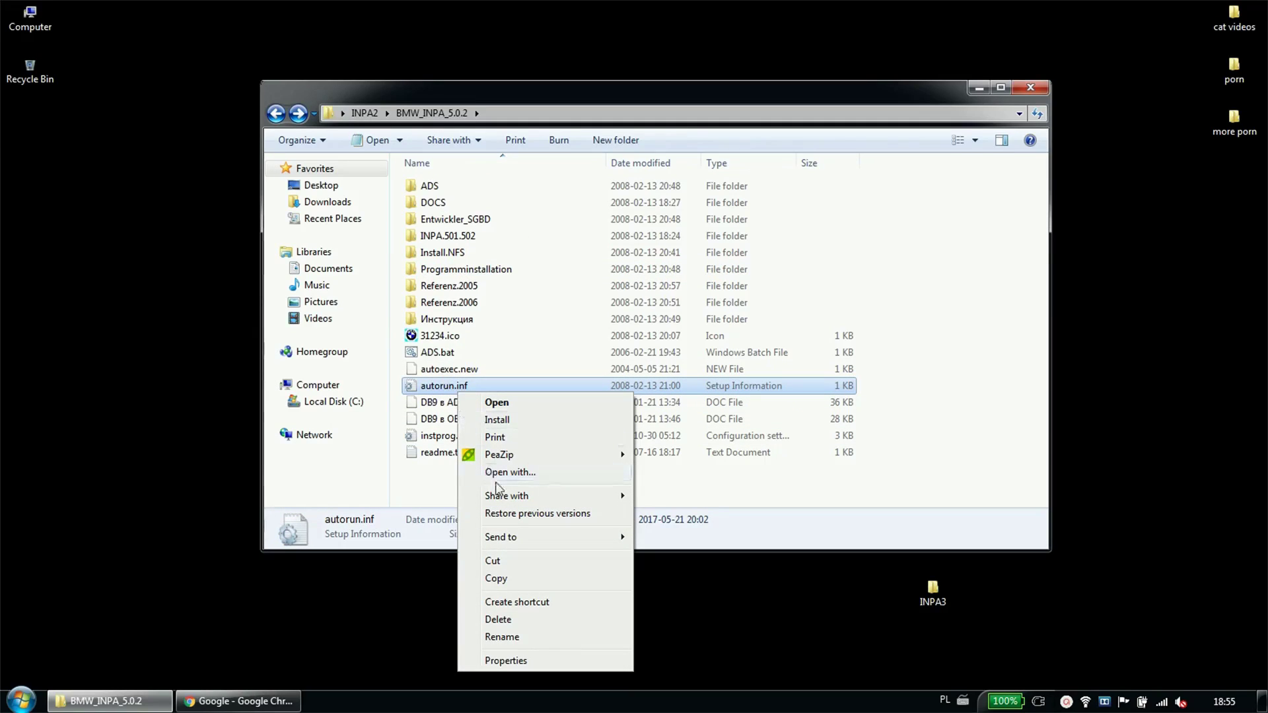
left_click(418, 411)
left_click(441, 402)
right_click(439, 389)
left_click(494, 401)
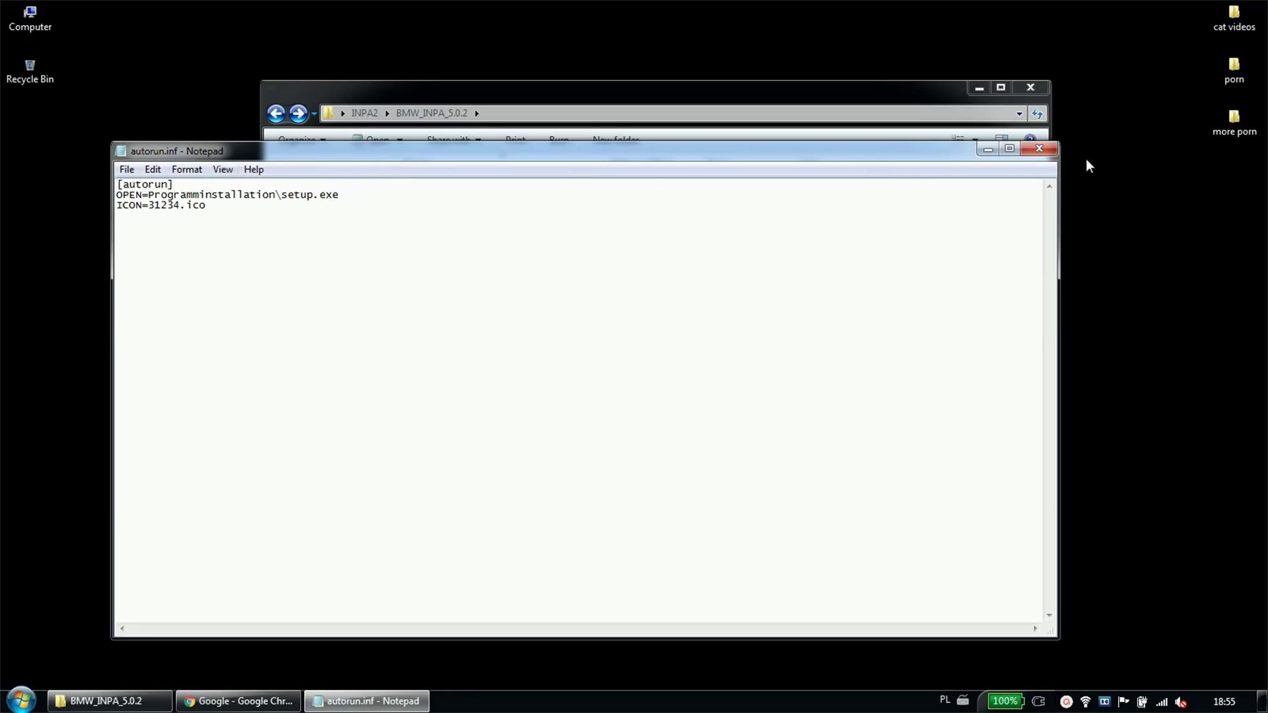
left_click(1039, 148)
Run setup.exe from the Programminstallation folder, accept the BMW Standard Tools license agreement, and continue past the release notes.
double_click(451, 272)
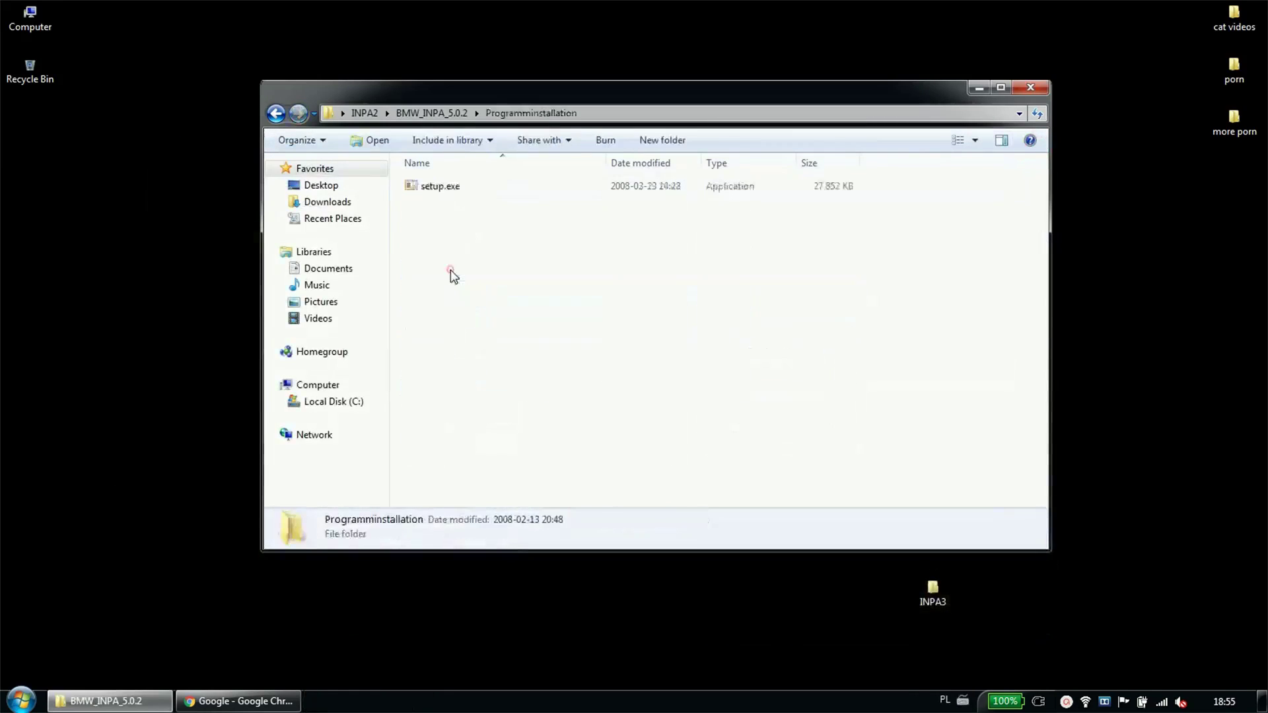
double_click(440, 187)
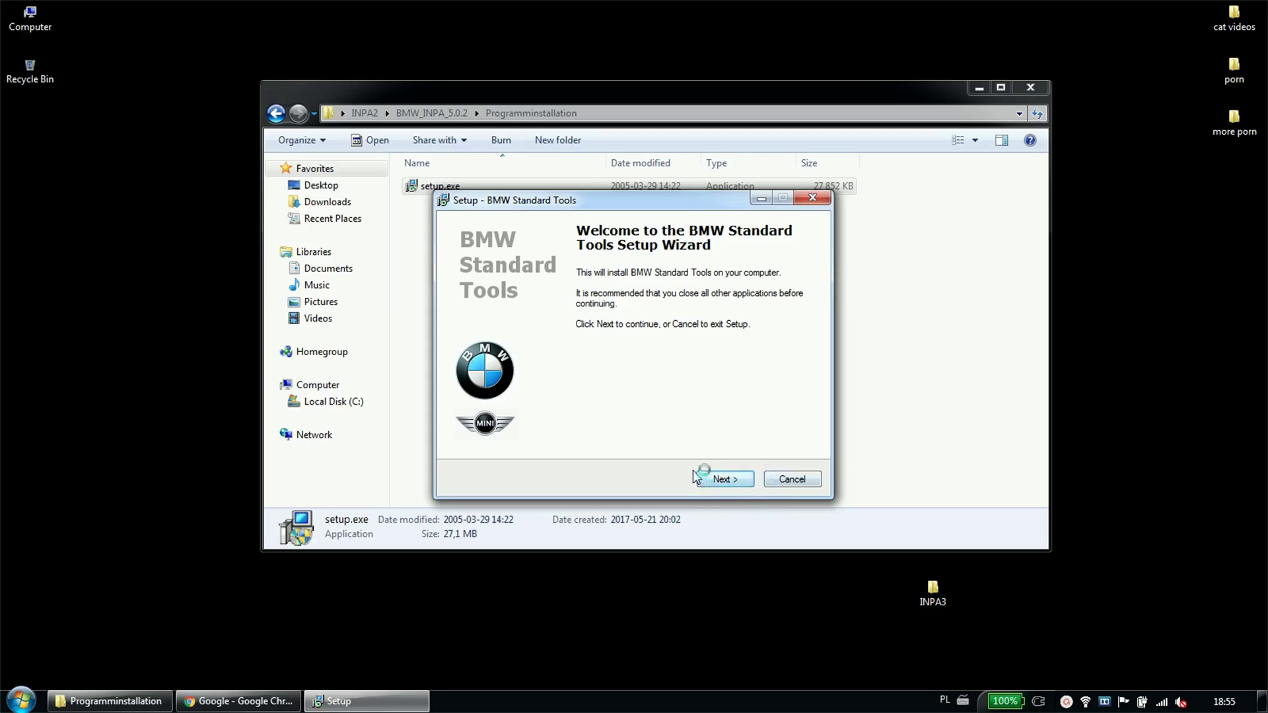
left_click(723, 482)
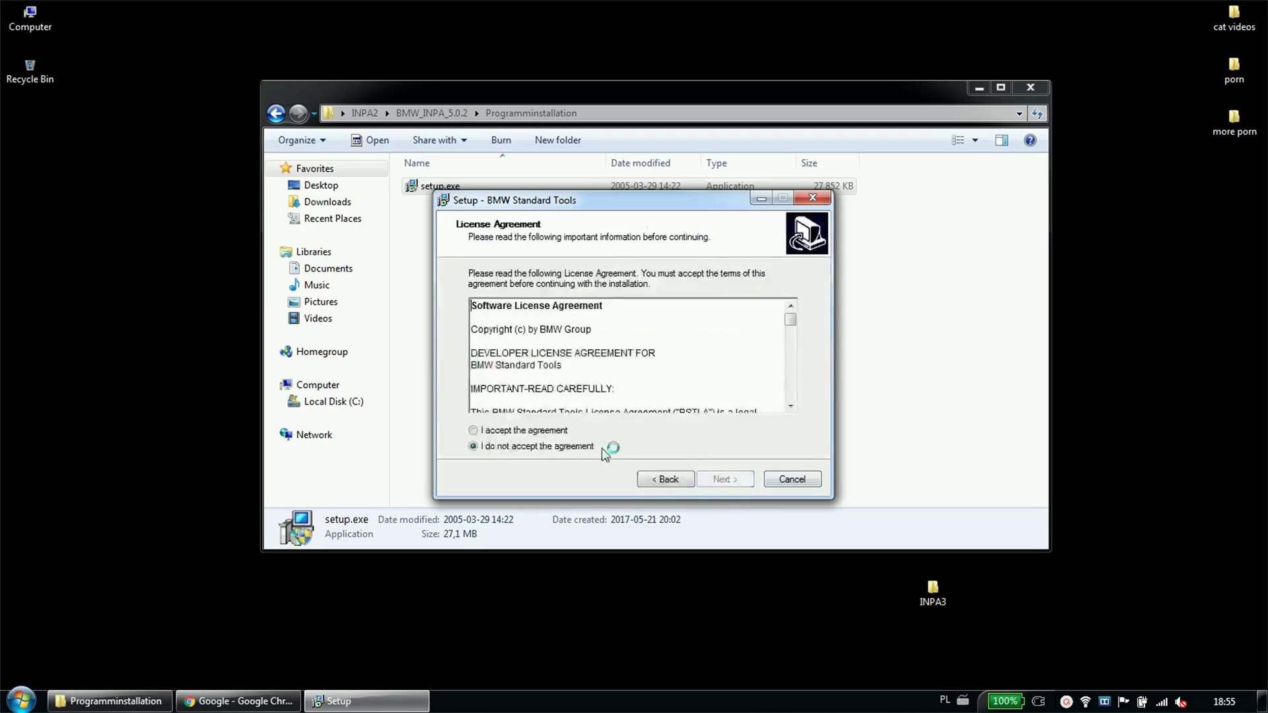
left_click(528, 430)
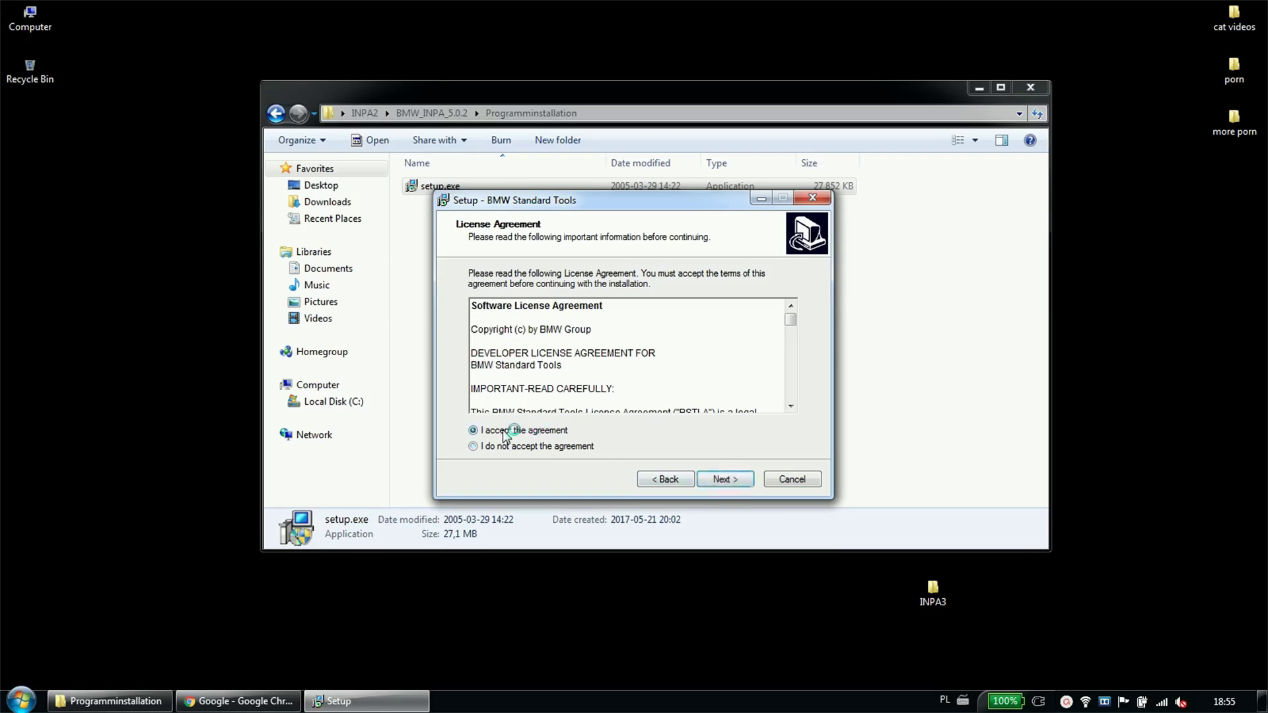
left_click(724, 479)
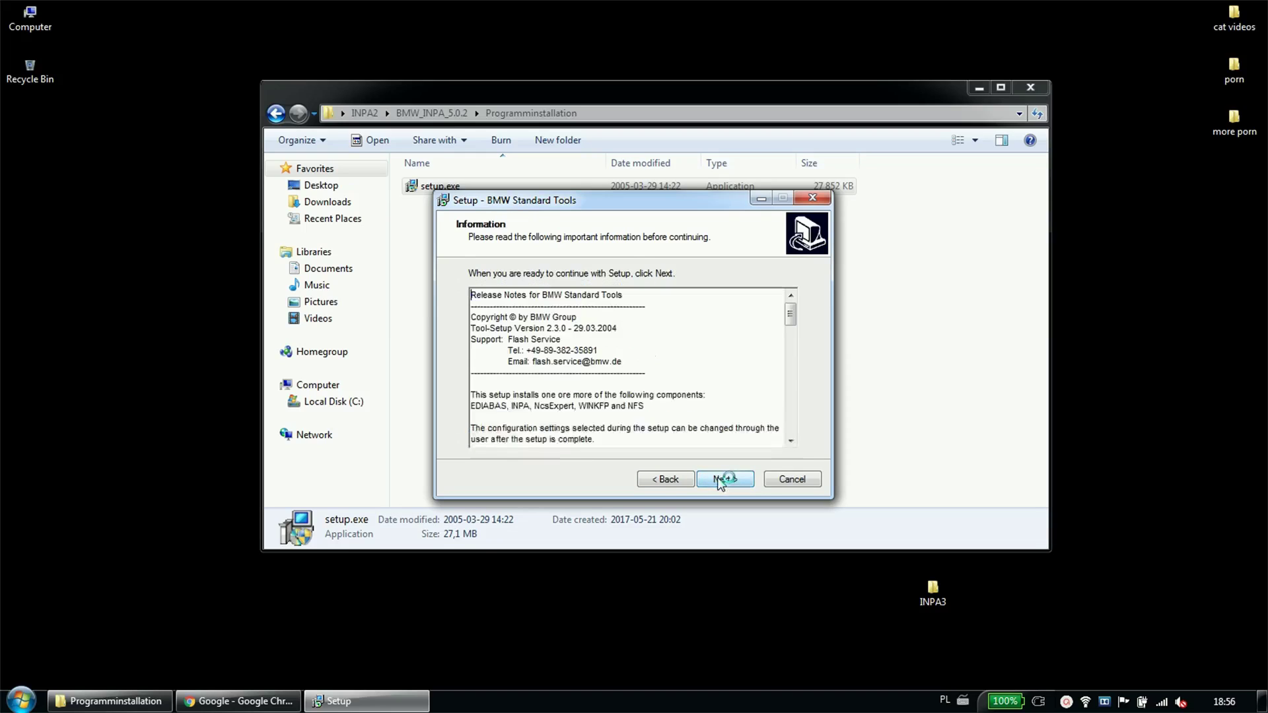
left_click(724, 479)
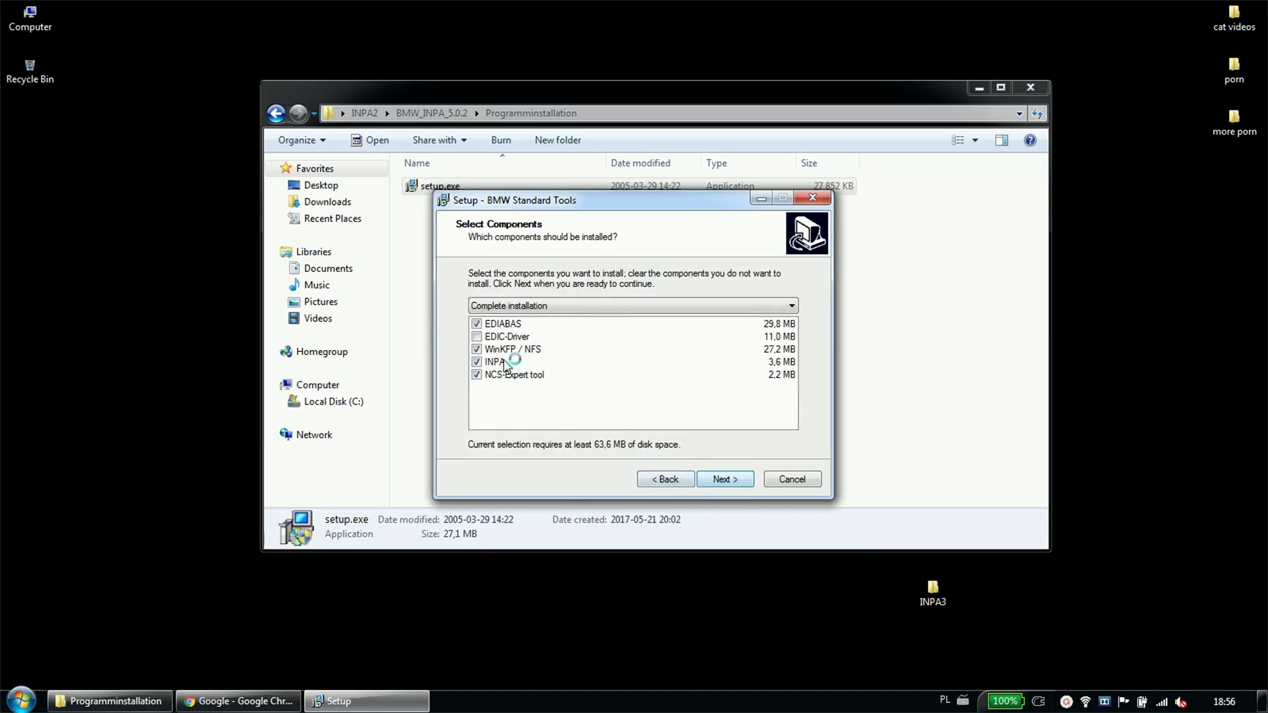
left_click(495, 338)
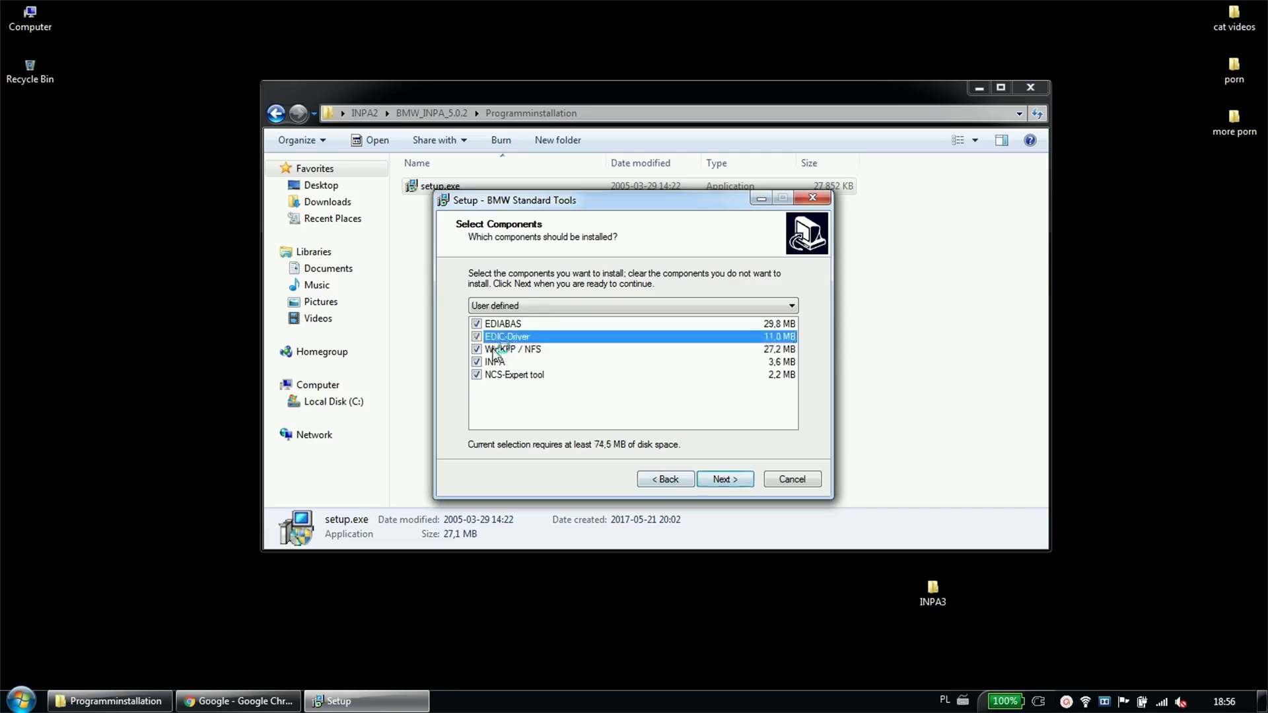
left_click(515, 305)
left_click(514, 306)
scroll(514, 306, "down", 1)
scroll(513, 306, "up", 2)
left_click(503, 338)
left_click(497, 339)
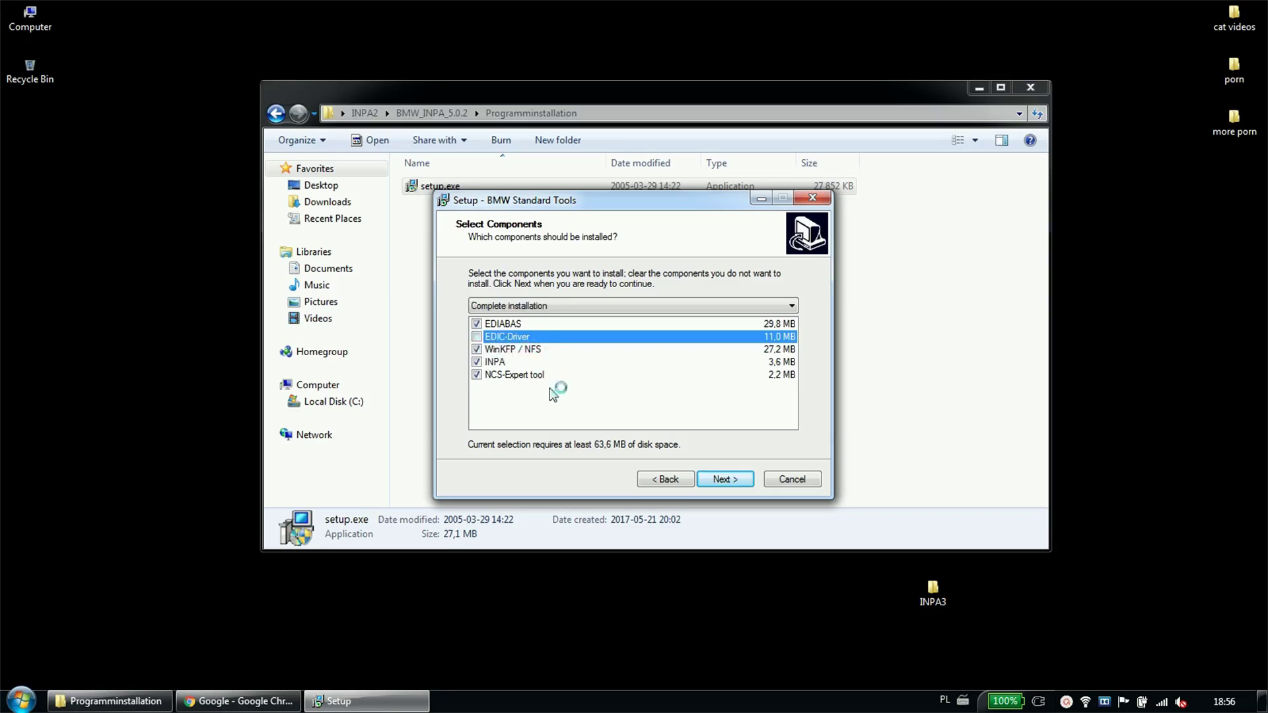
left_click(500, 365)
left_click(501, 367)
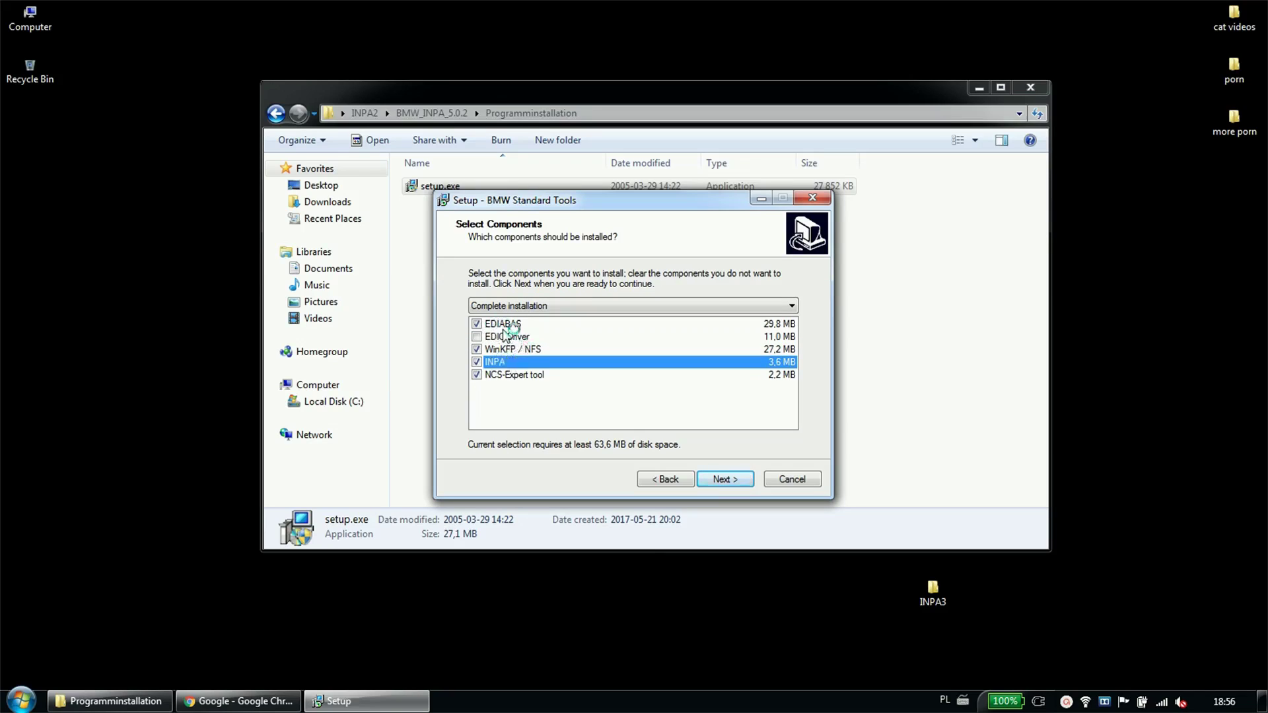
Accept the Complete installation components, the default destination folders for all four tools, and the BMW Standard Tools Start Menu folder.
left_click(725, 480)
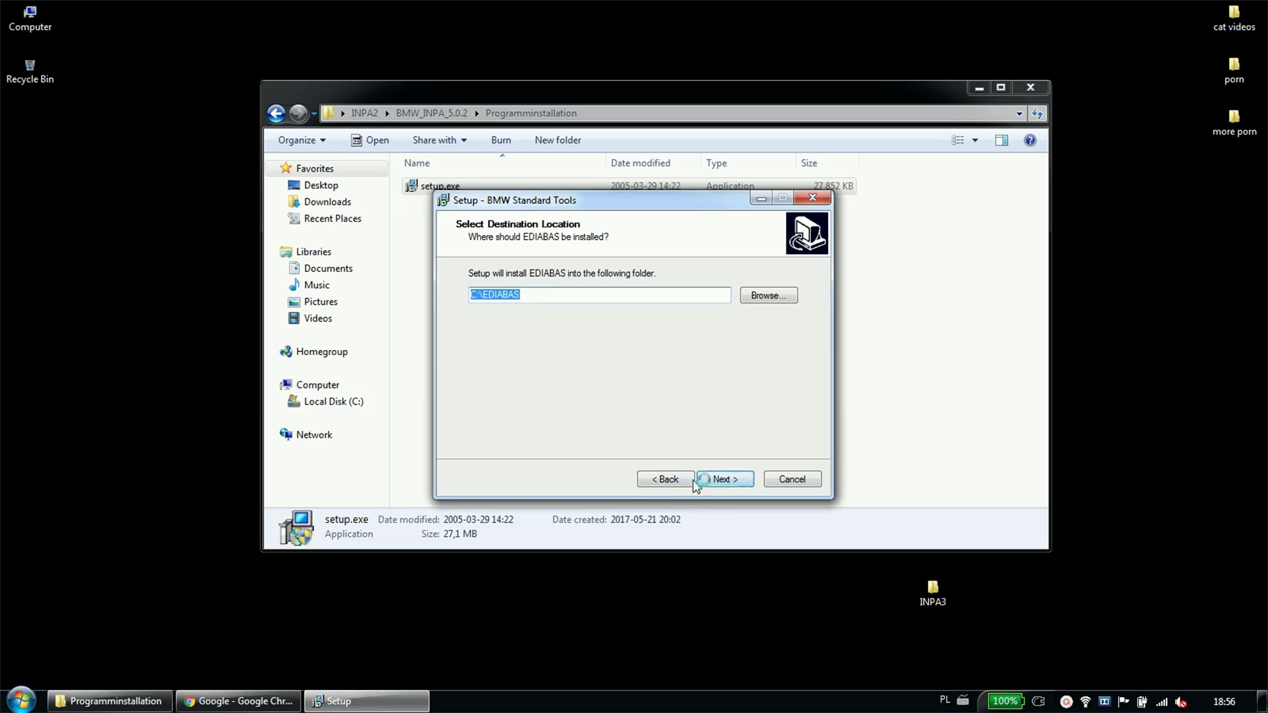
left_click(724, 480)
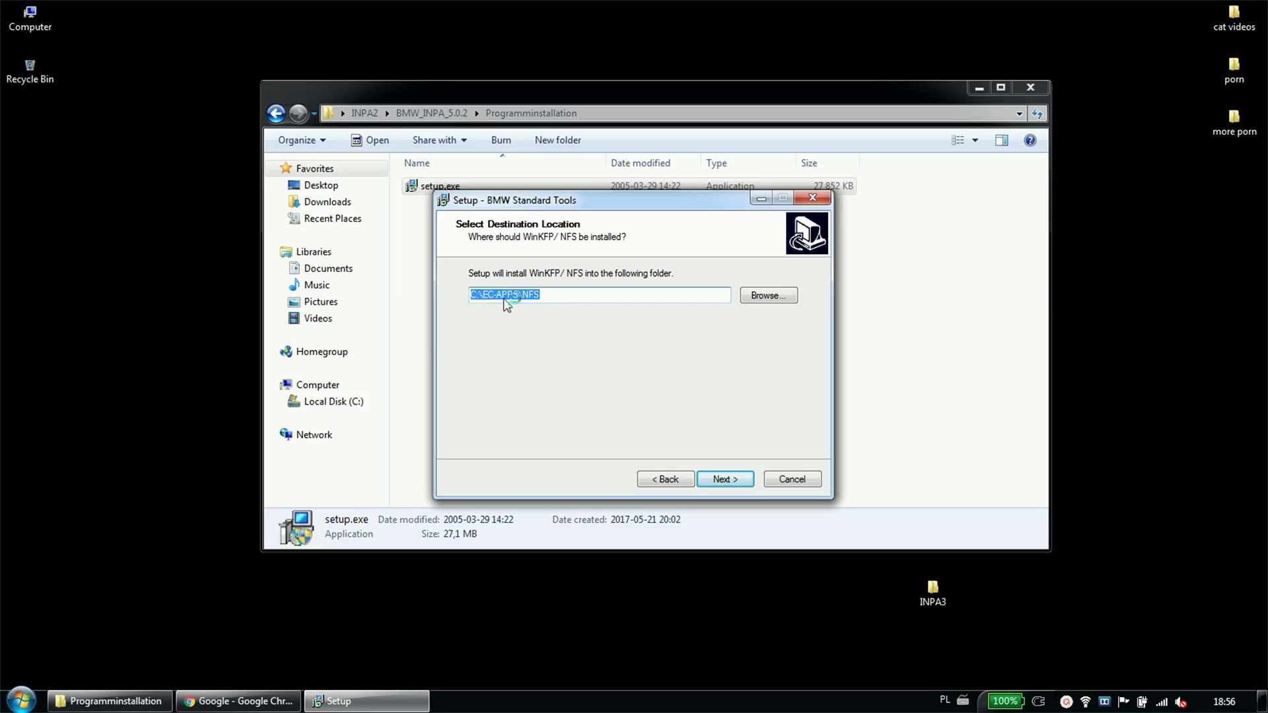
left_click(725, 479)
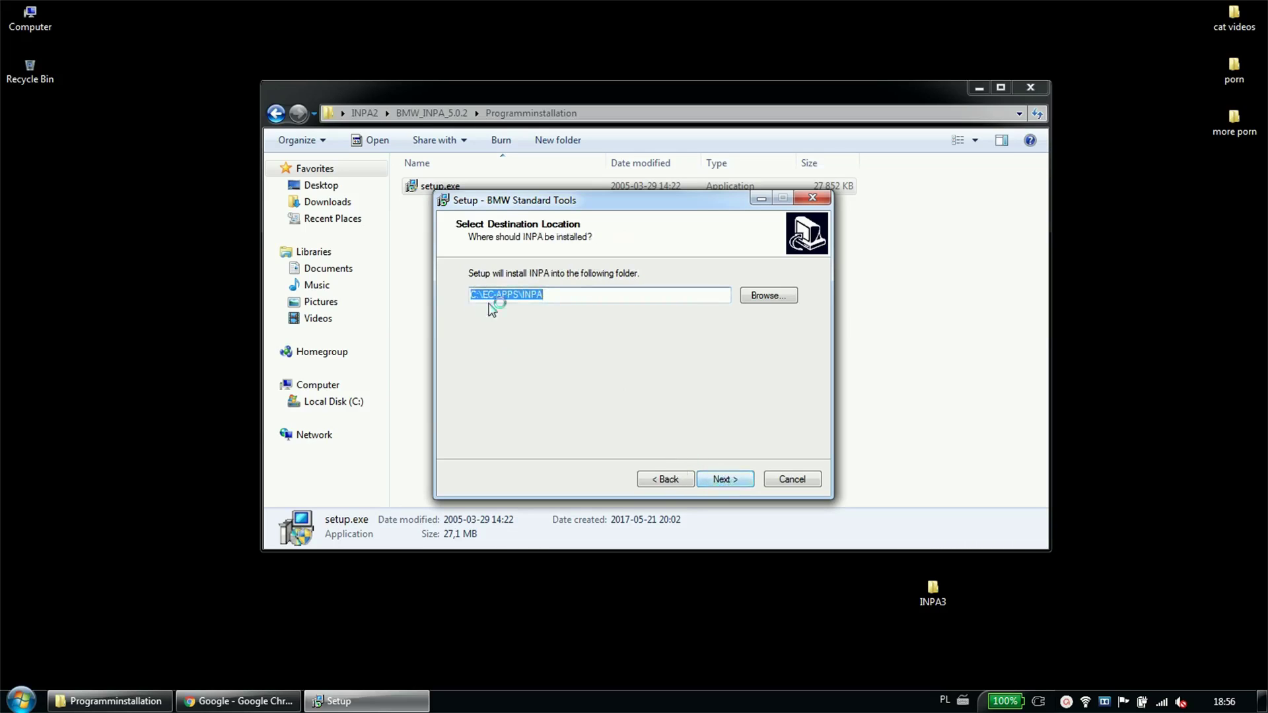
left_click(723, 480)
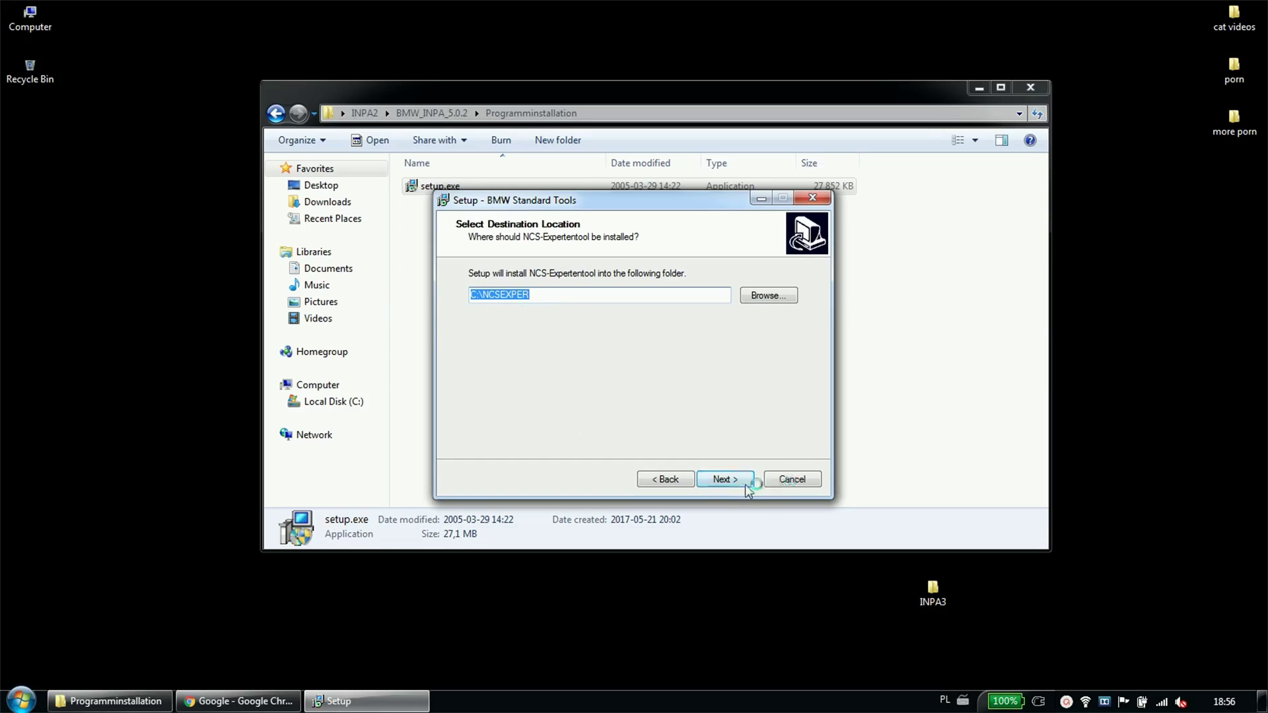
left_click(724, 480)
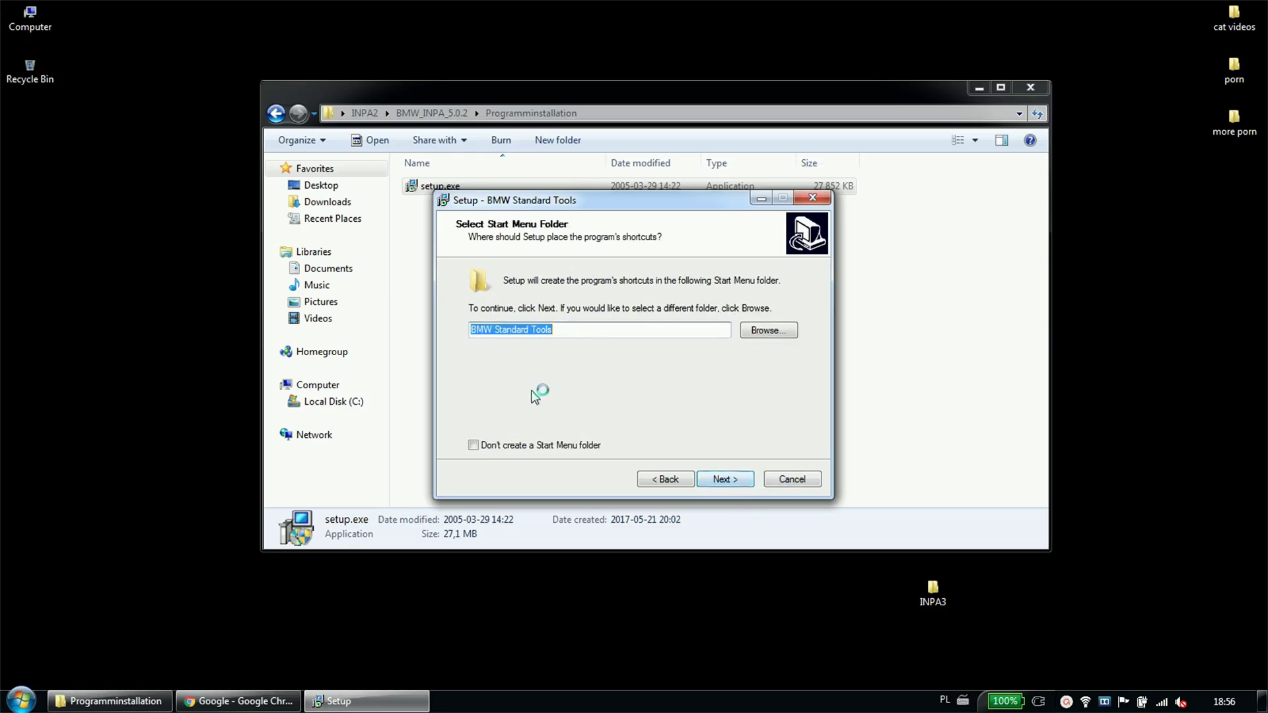
left_click(724, 479)
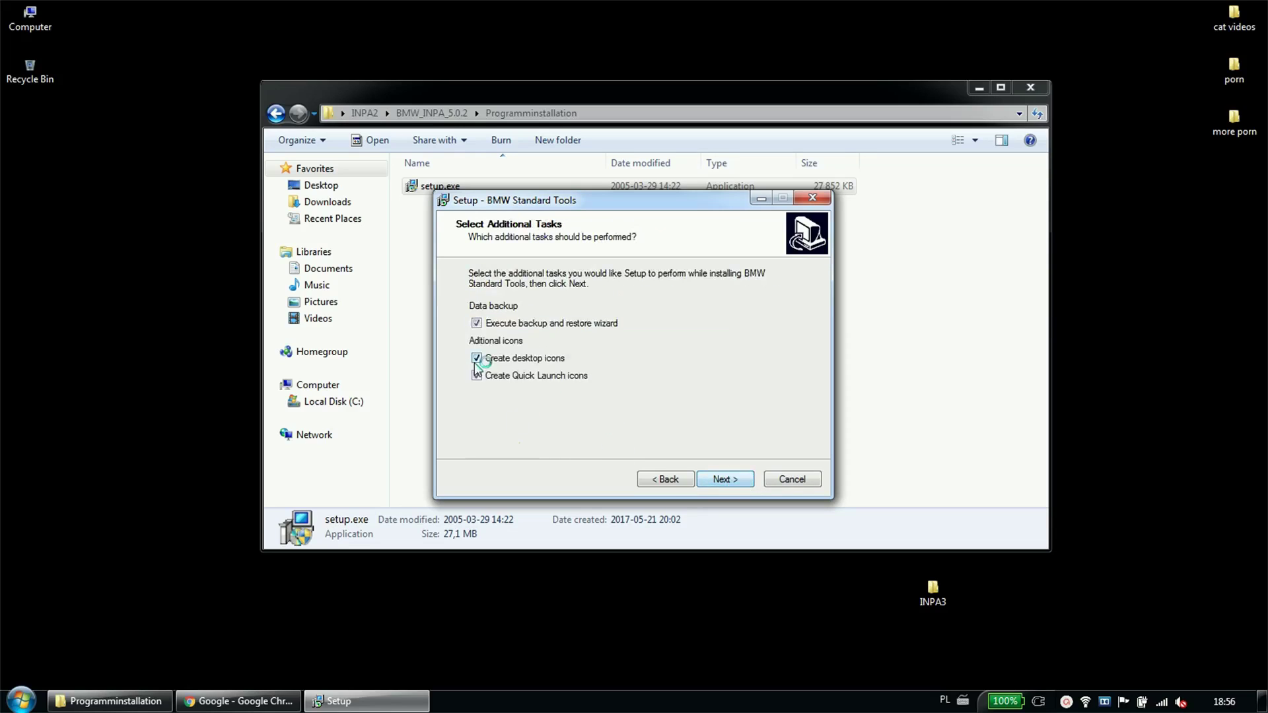
Disable the backup and restore wizard, desktop icons and Quick Launch icons, and continue to the hardware interface settings.
left_click(515, 376)
left_click(509, 358)
left_click(507, 323)
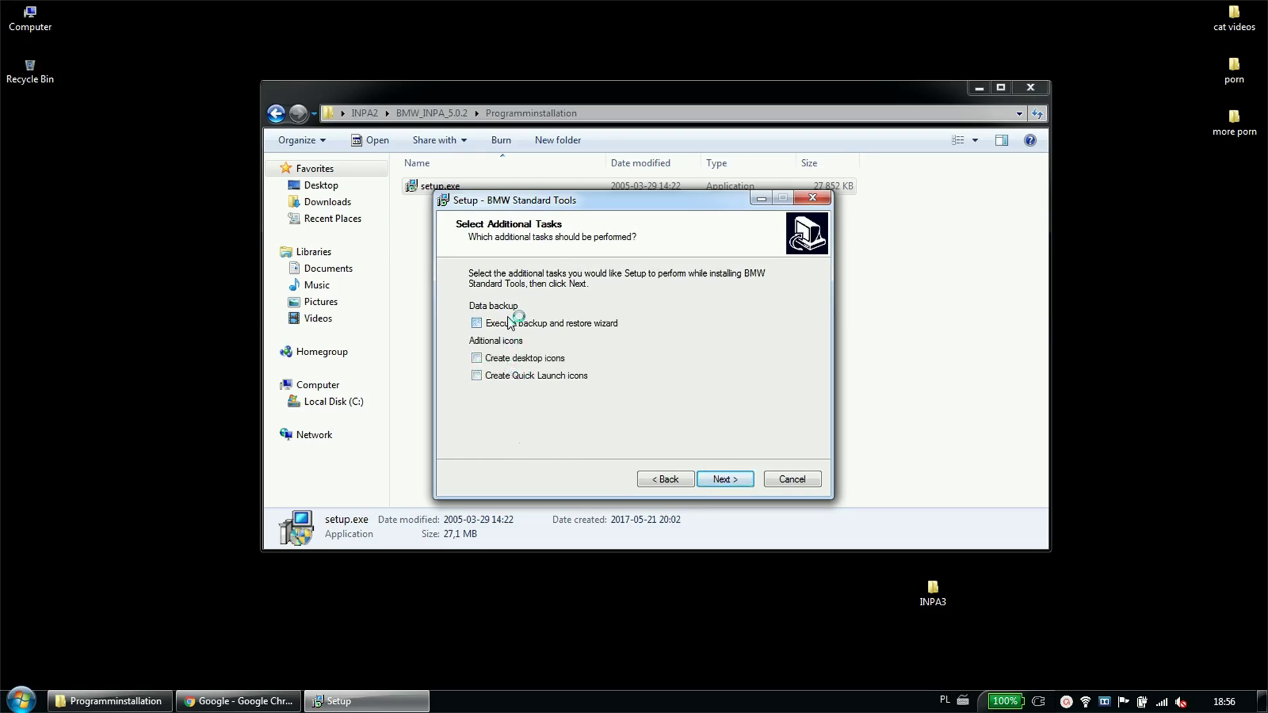
left_click(724, 479)
left_click(717, 407)
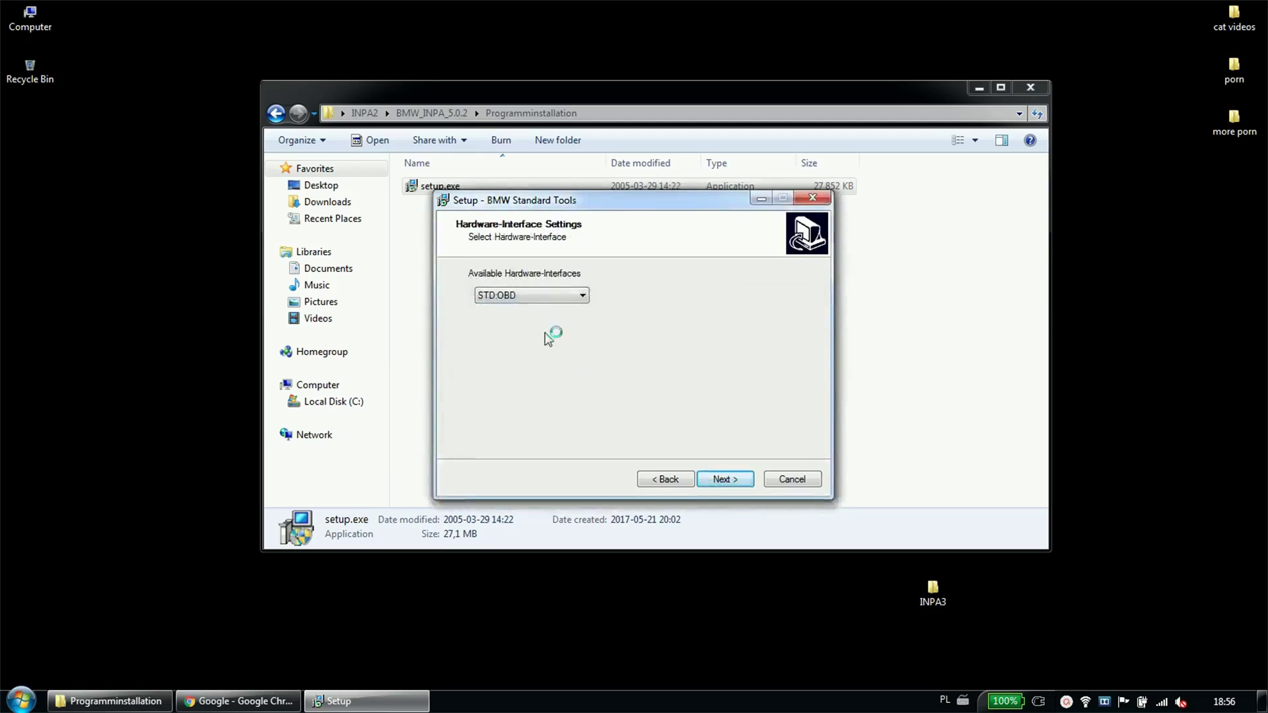
Set the hardware interface to STD:OBD and the serial OBD port to Com1, with the USB to serial adapter option enabled.
left_click(494, 299)
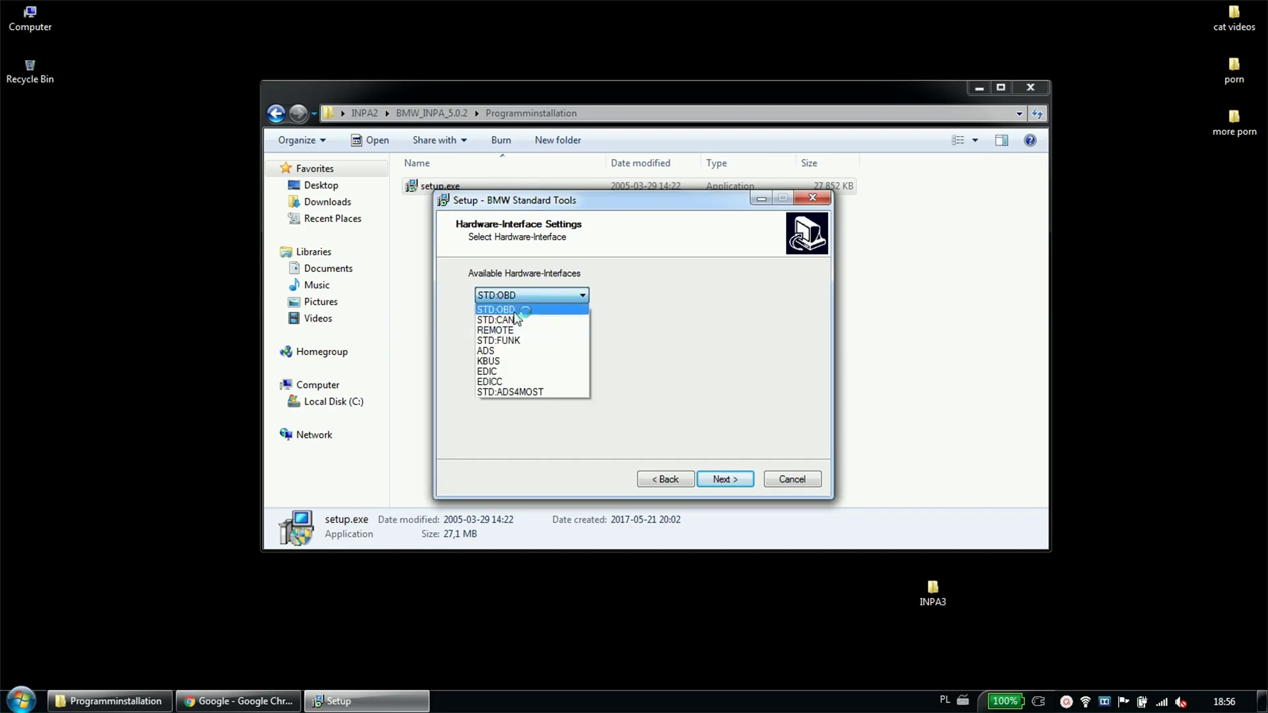
left_click(512, 308)
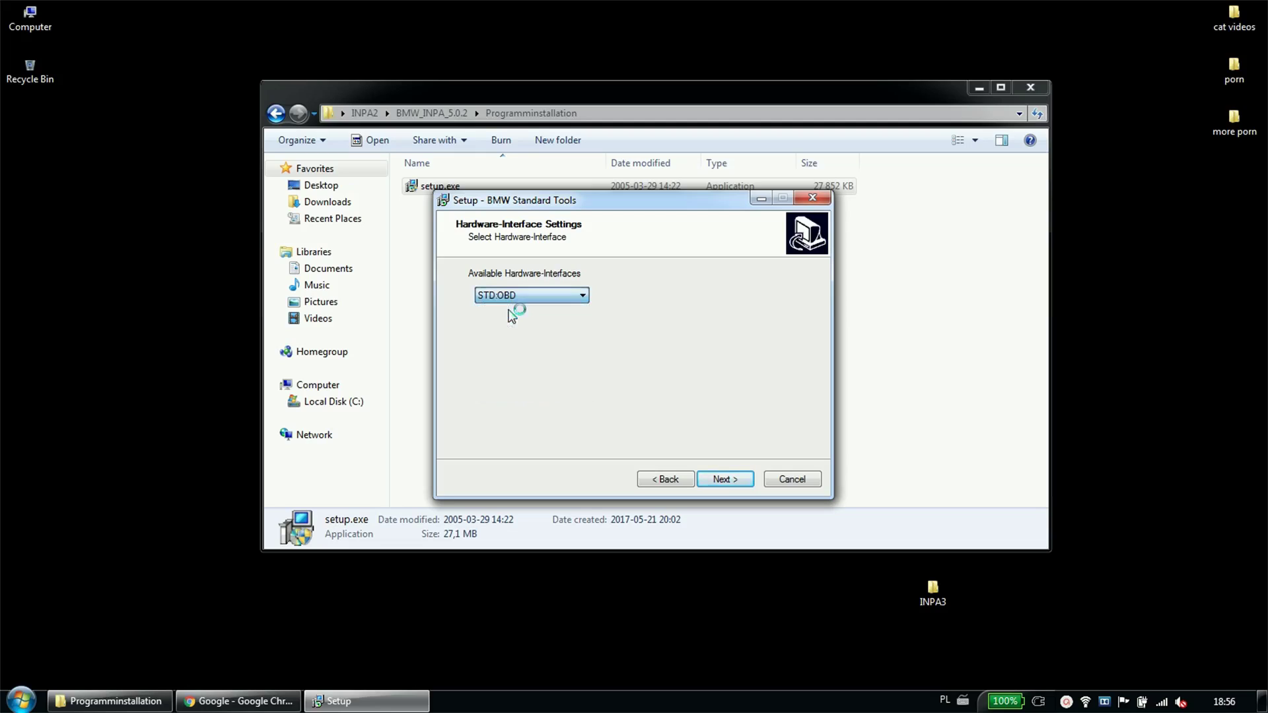
left_click(729, 480)
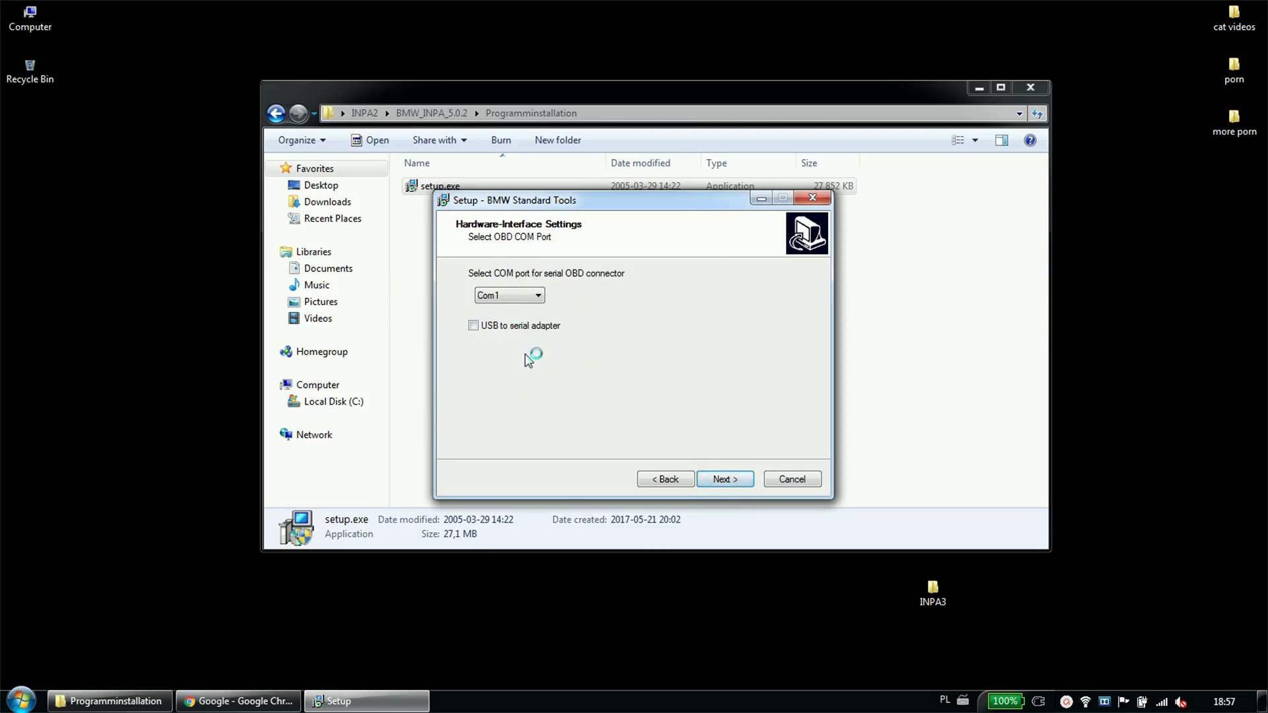
left_click(527, 297)
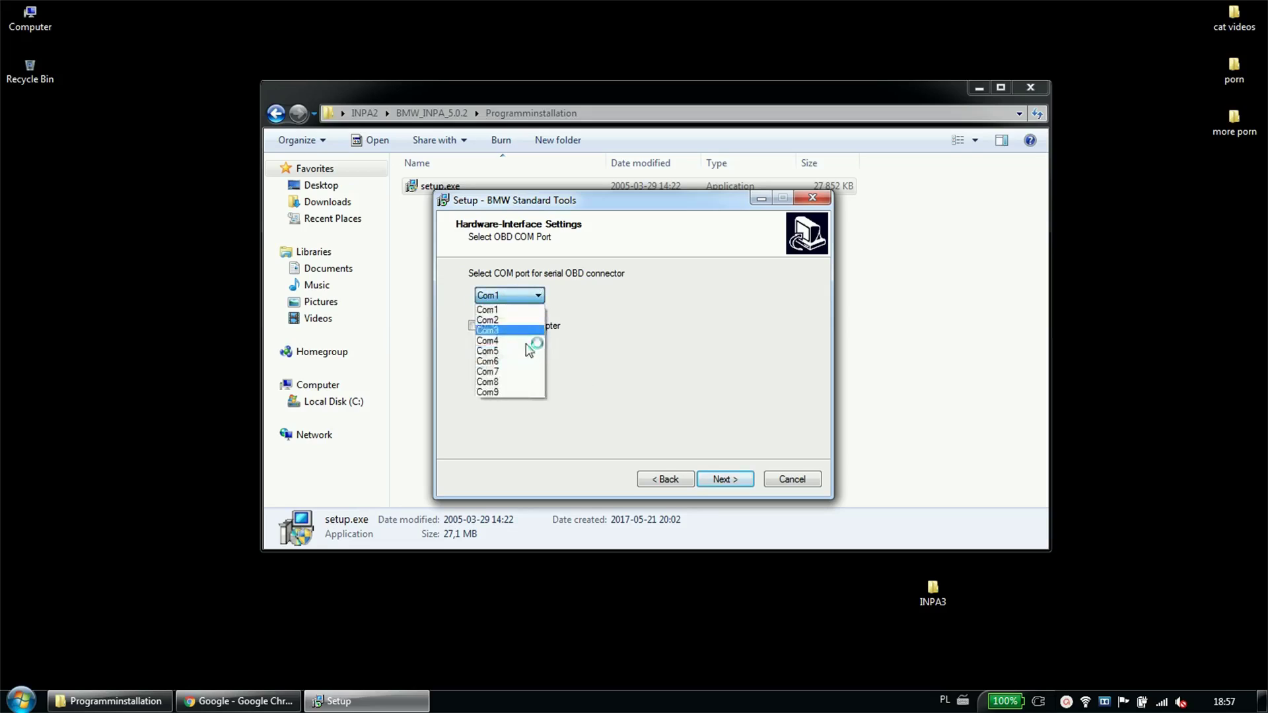
left_click(513, 309)
left_click(503, 330)
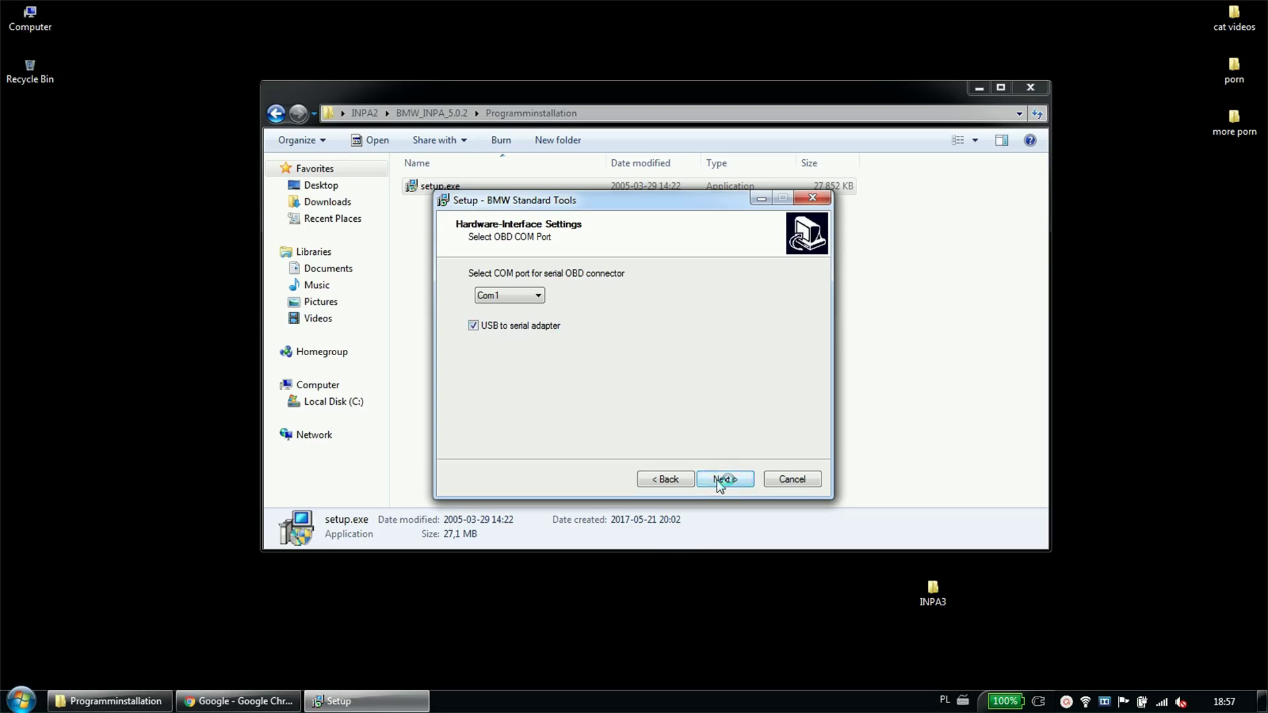
left_click(491, 333)
left_click(751, 481)
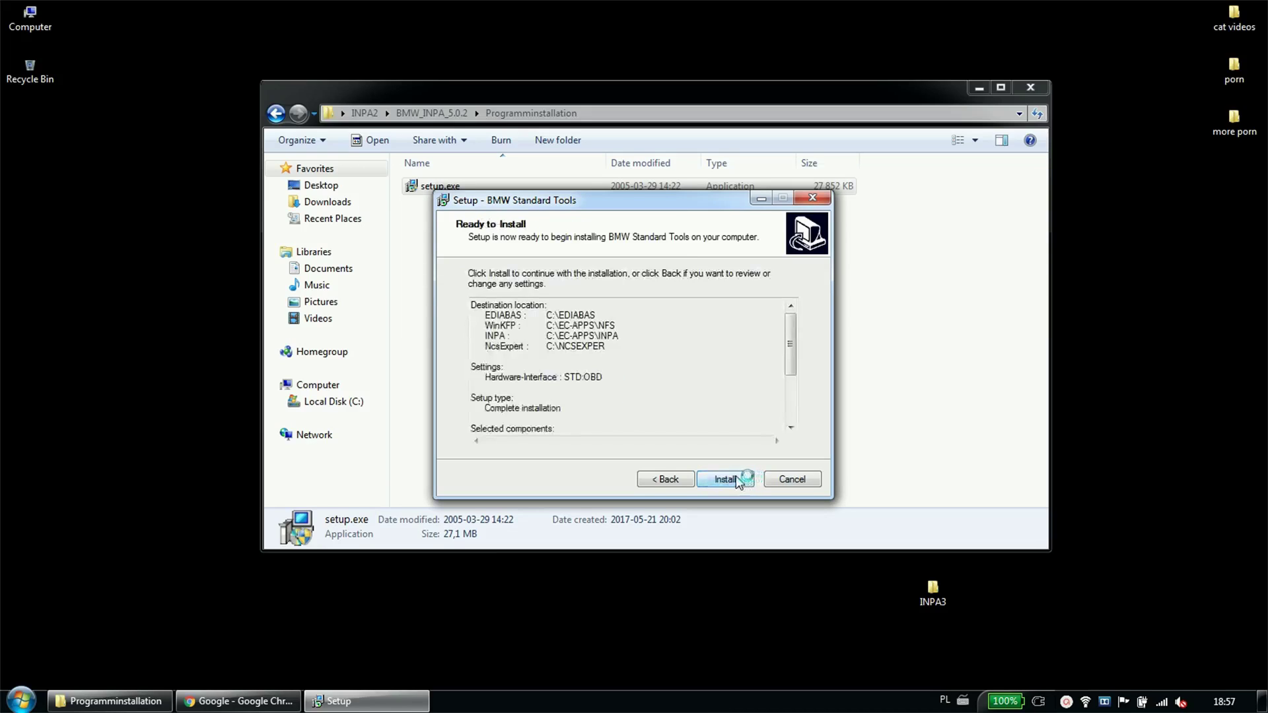
Install BMW Standard Tools and finish the setup without restarting the computer now.
left_click(725, 480)
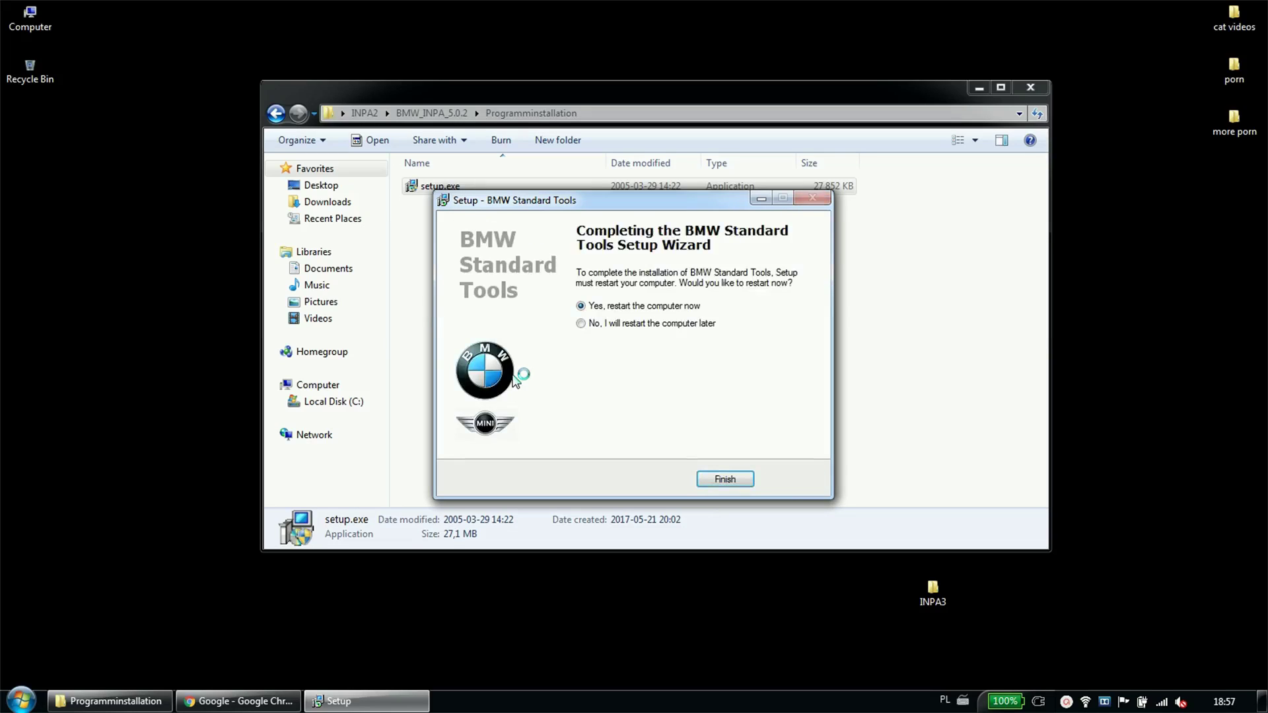
left_click(637, 323)
left_click(724, 479)
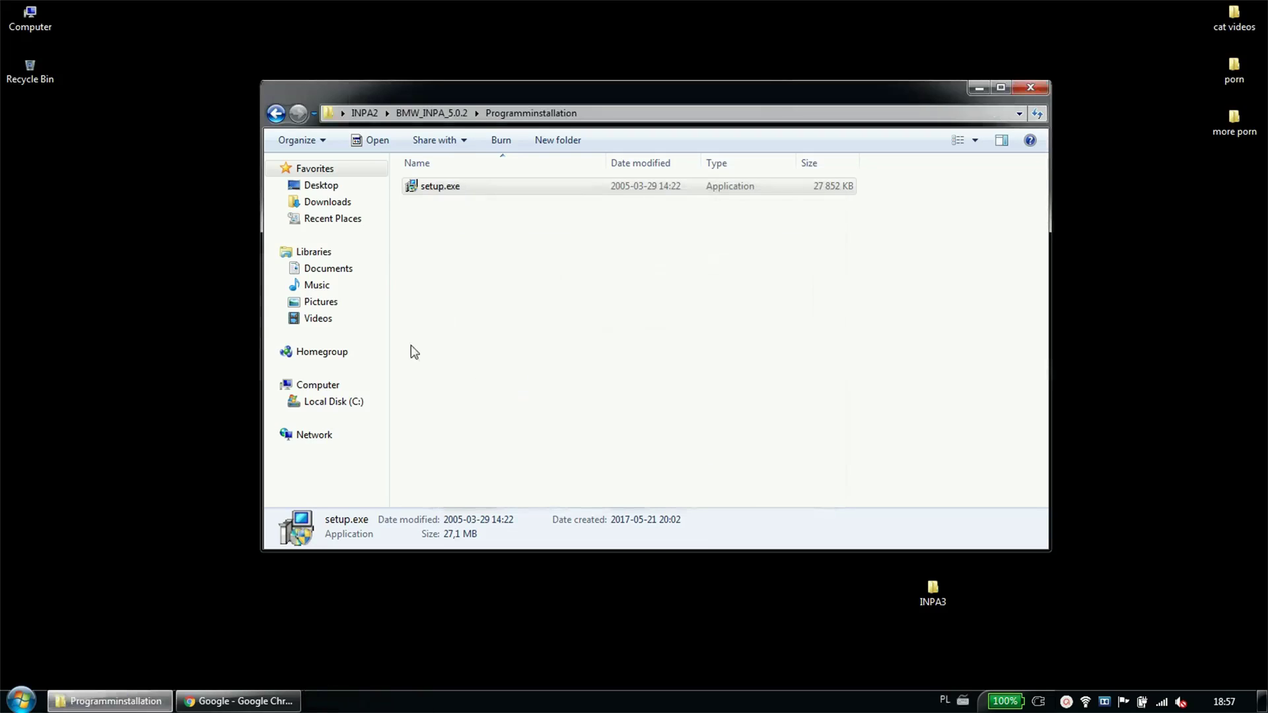
Return to the BMW_INPA_5.0.2 folder, launch the newly installed INPA, and try to open its Script selection.
left_click(605, 348)
key("BackSpace")
left_click(19, 700)
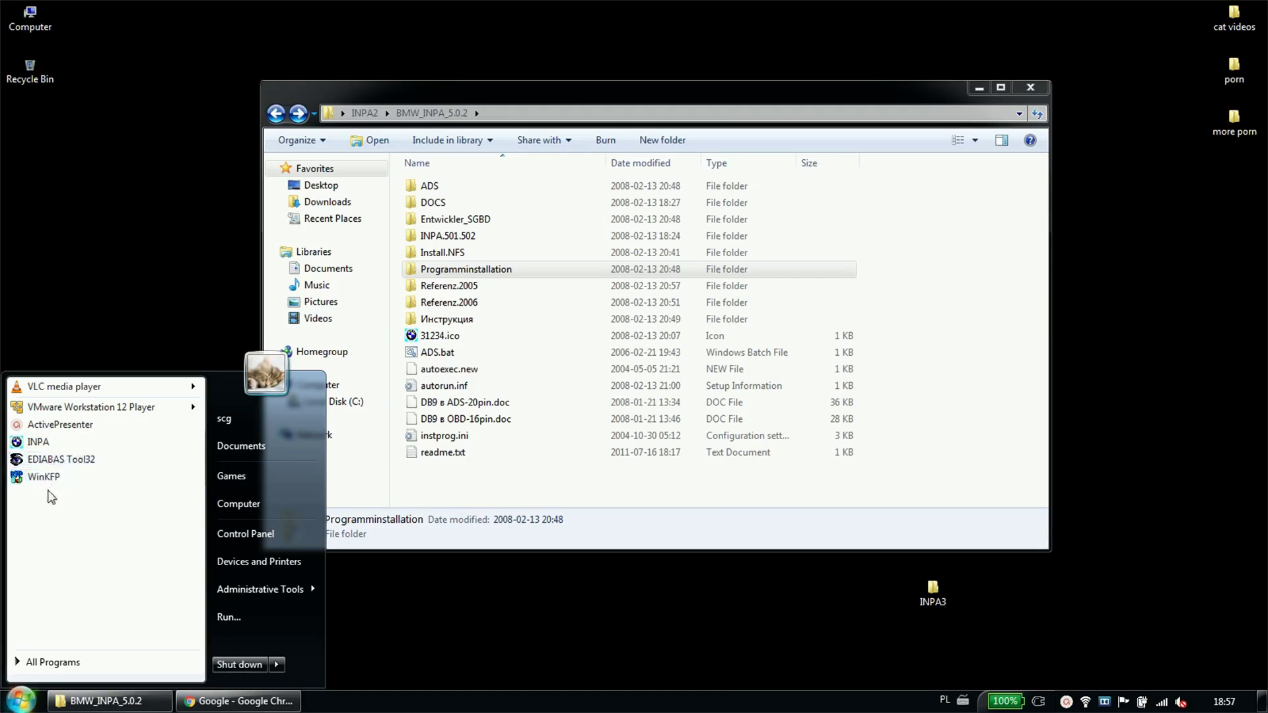
left_click(48, 441)
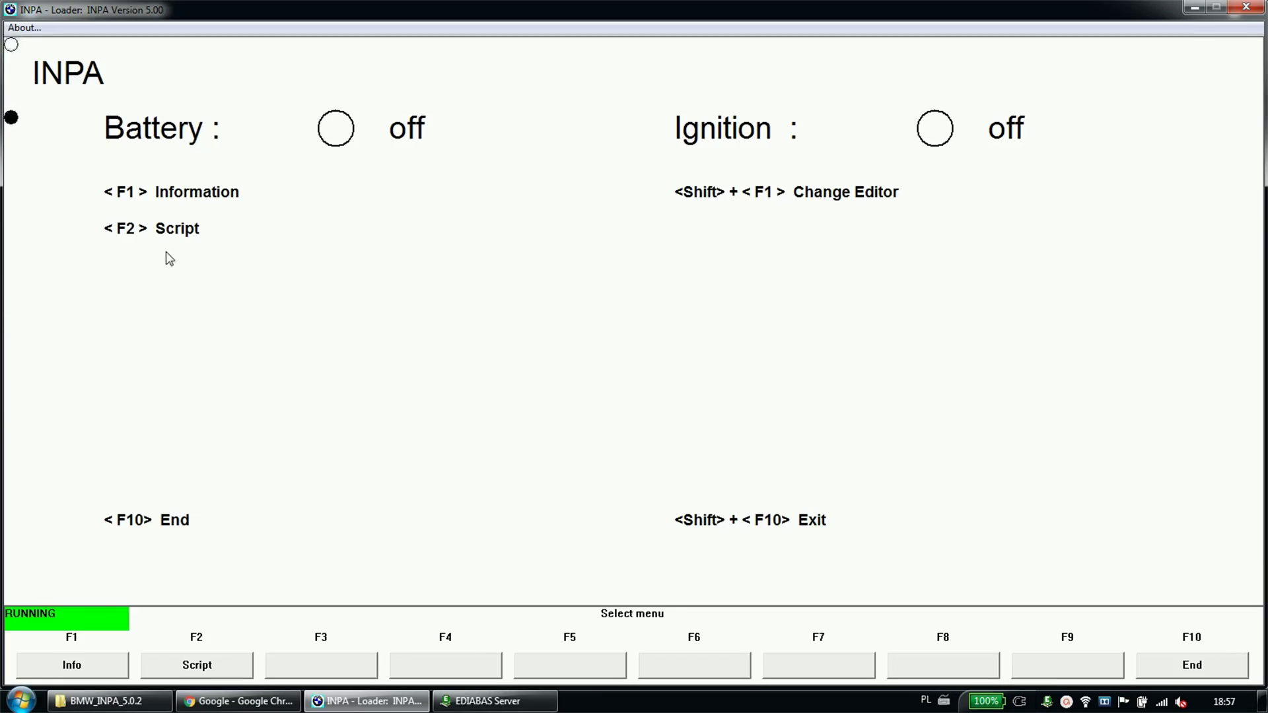
key("F2")
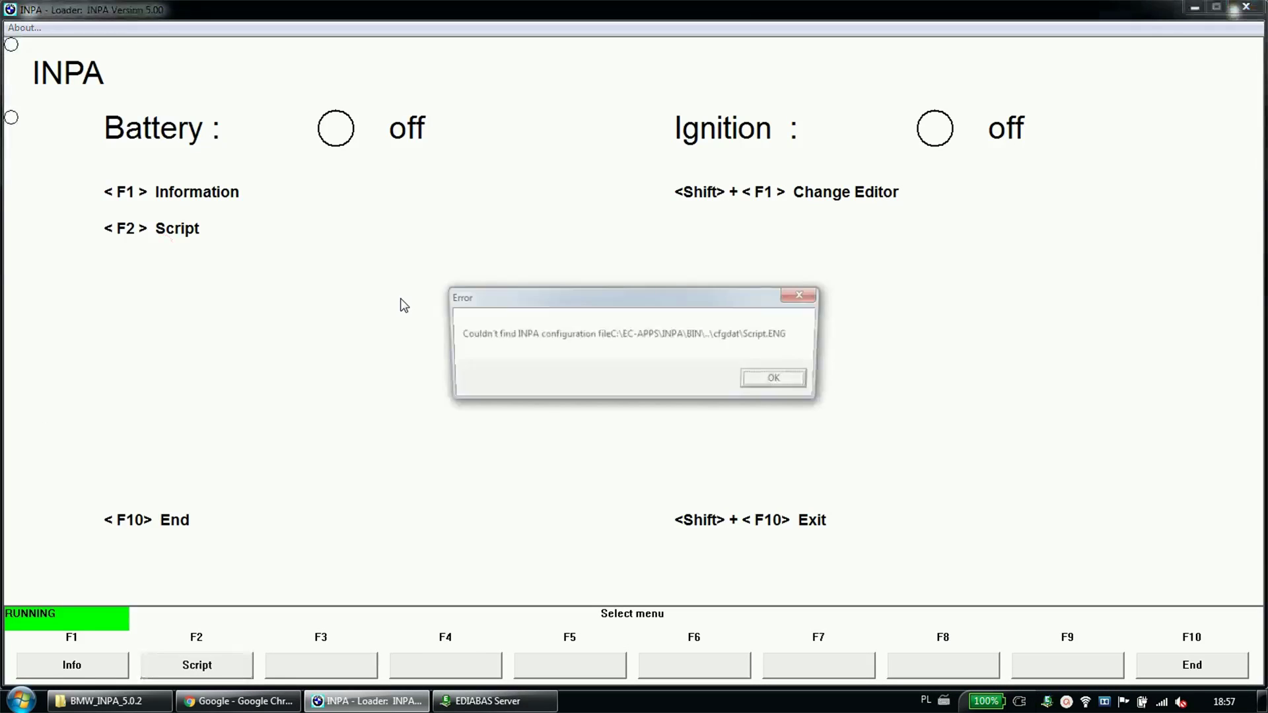
left_click(778, 383)
key("F2")
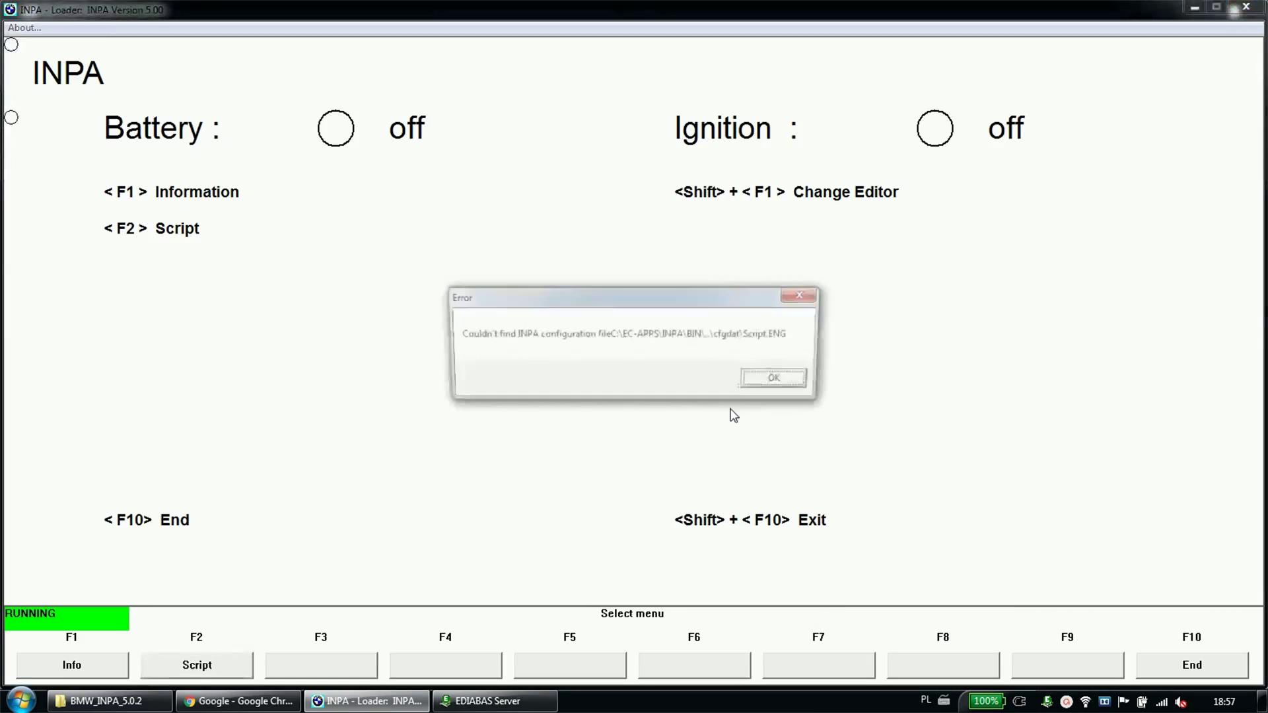
View the Information page in INPA with its EDIABAS paths and interface, and quit the program.
left_click(781, 381)
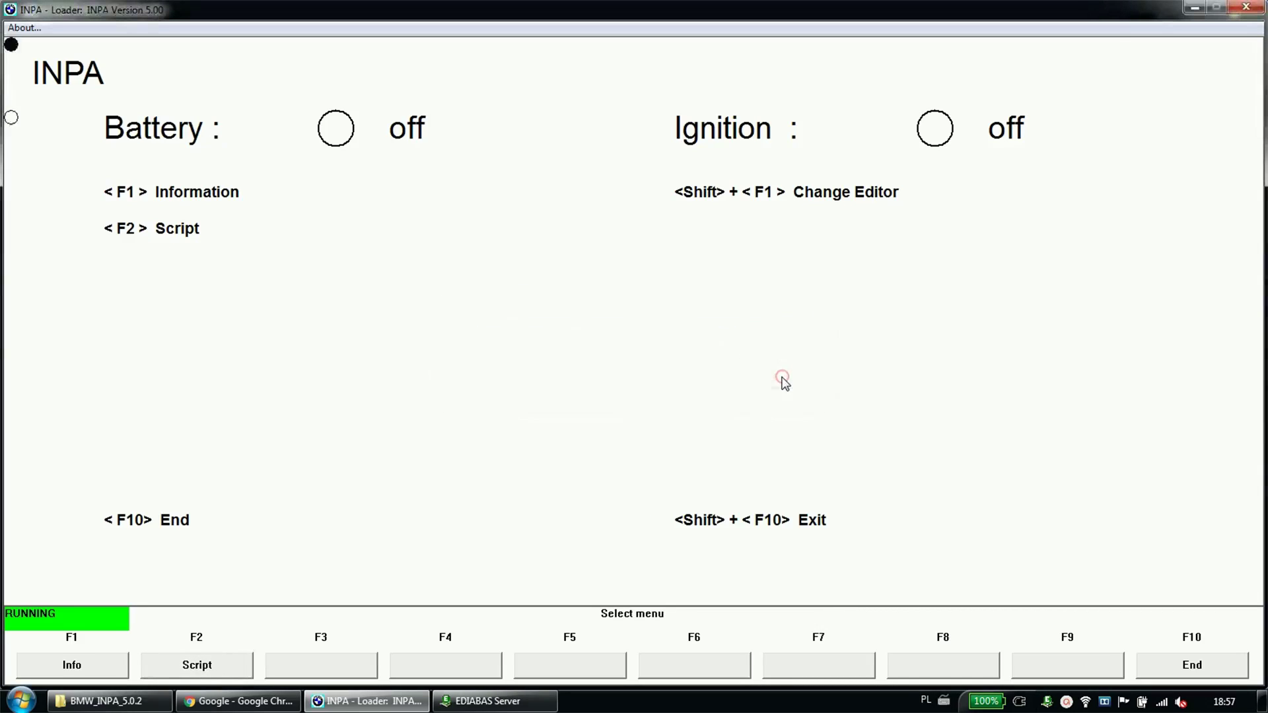
key("F1")
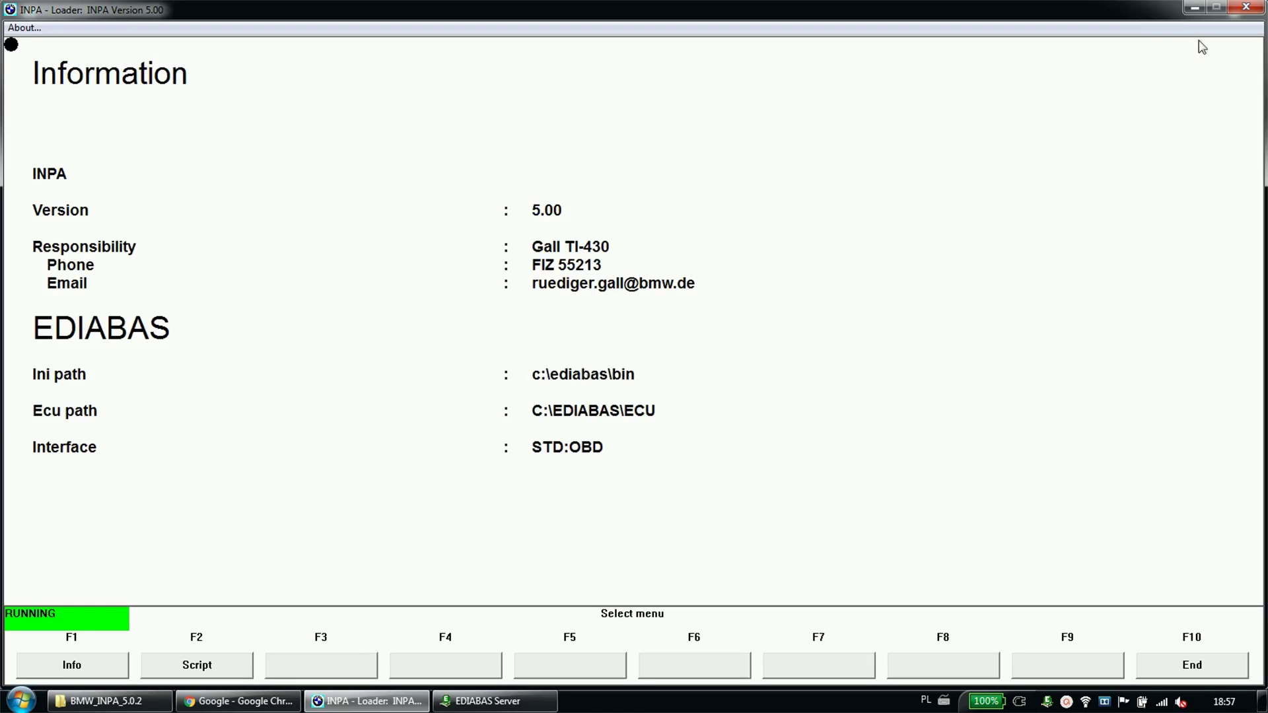
left_click(1216, 665)
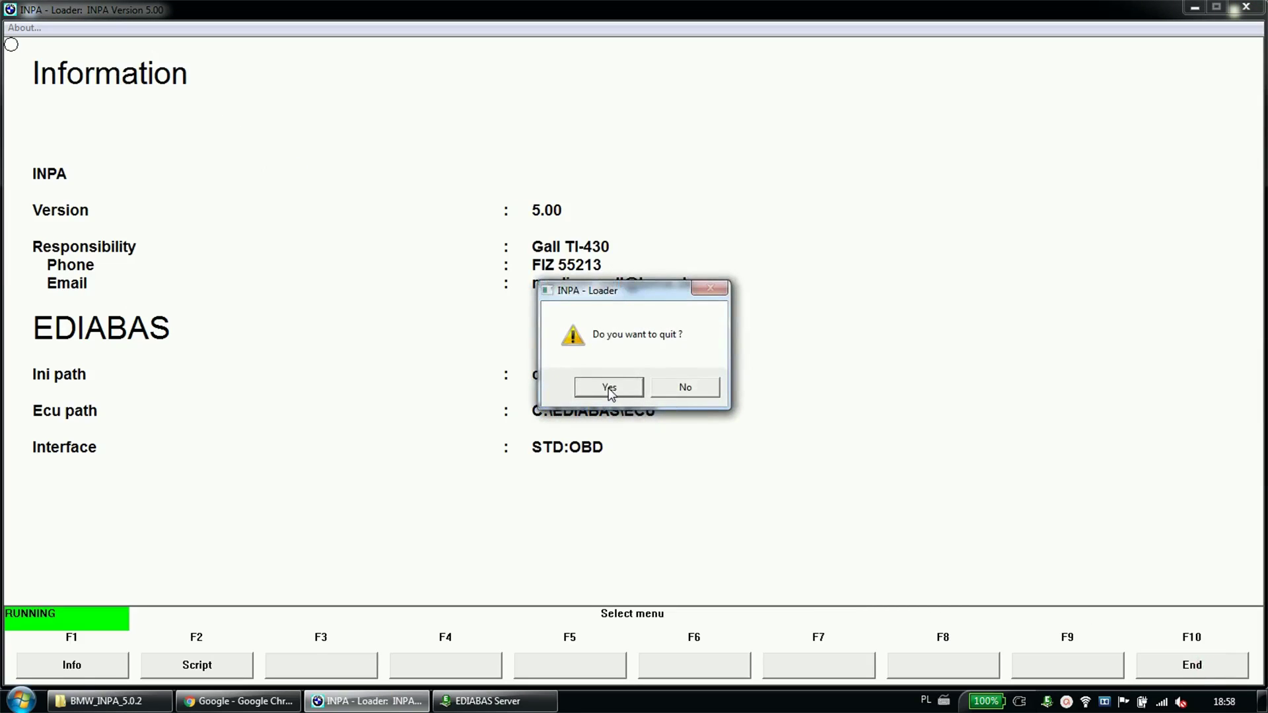
left_click(609, 389)
Open the computer's environment variables and check the ediabas_config_dir system variable.
right_click(25, 26)
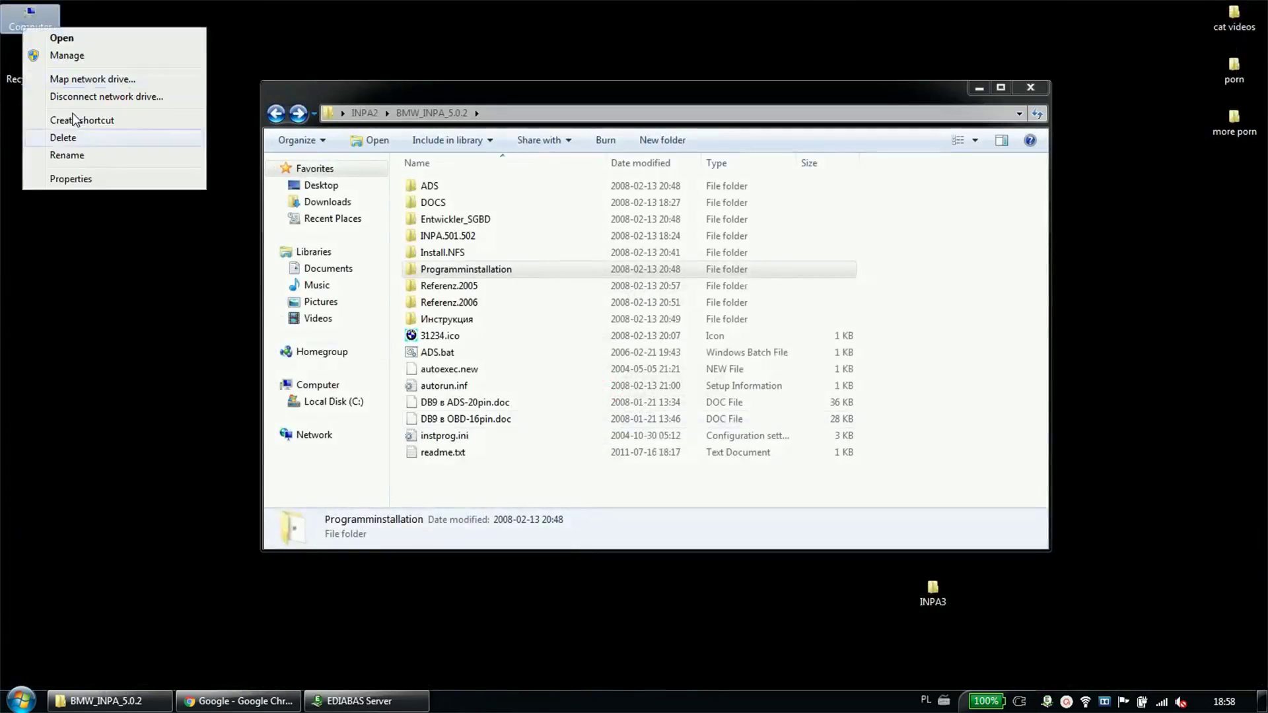
left_click(79, 177)
left_click(436, 318)
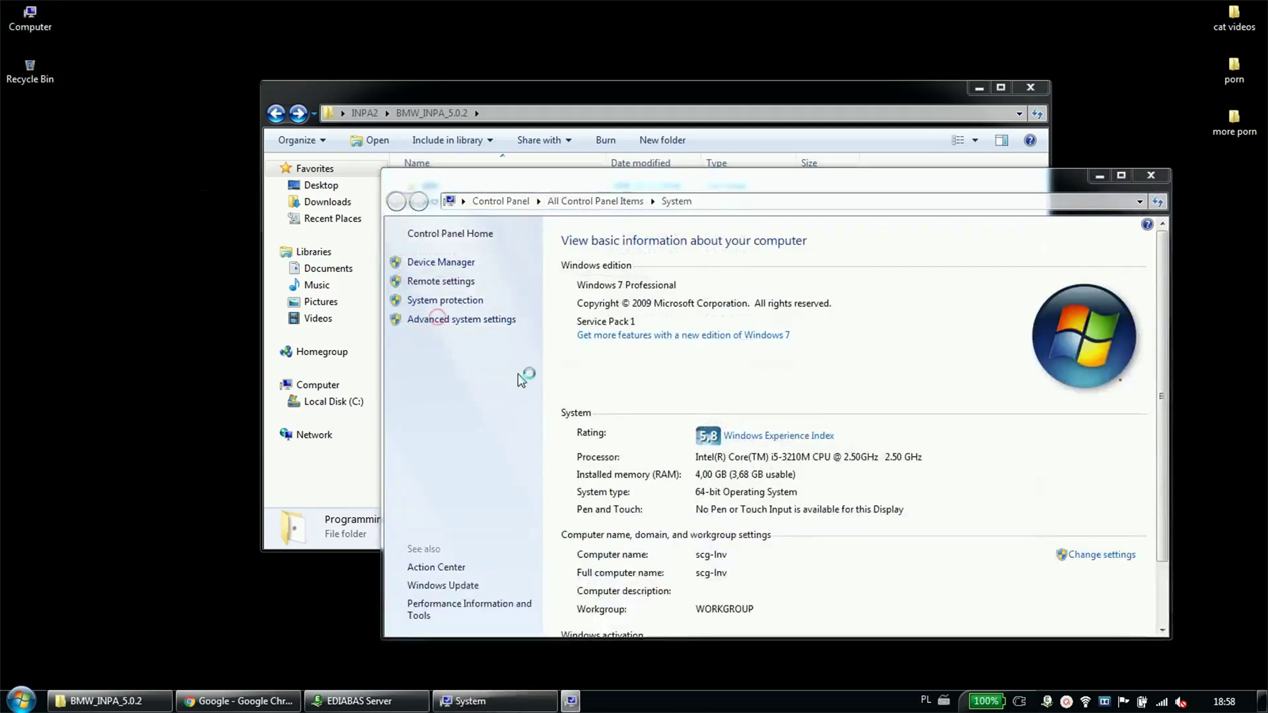
left_click(341, 409)
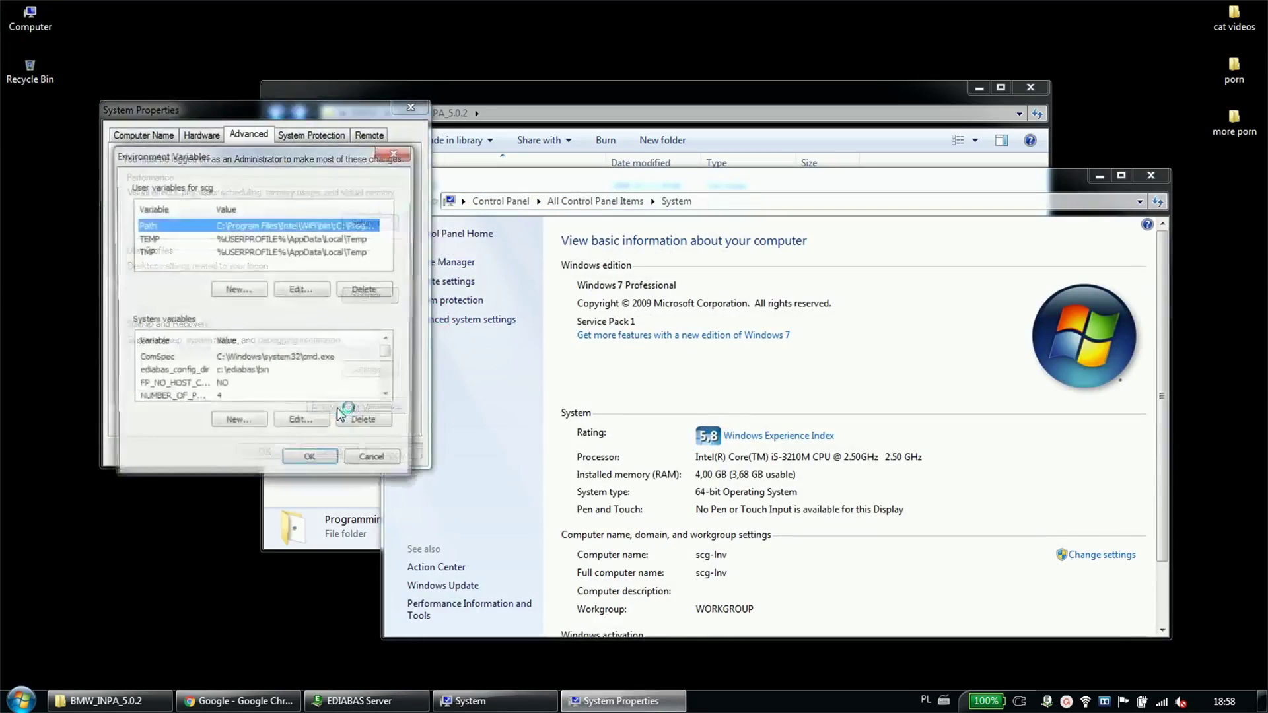
scroll(189, 381, "down", 1)
scroll(189, 381, "up", 1)
left_click(163, 374)
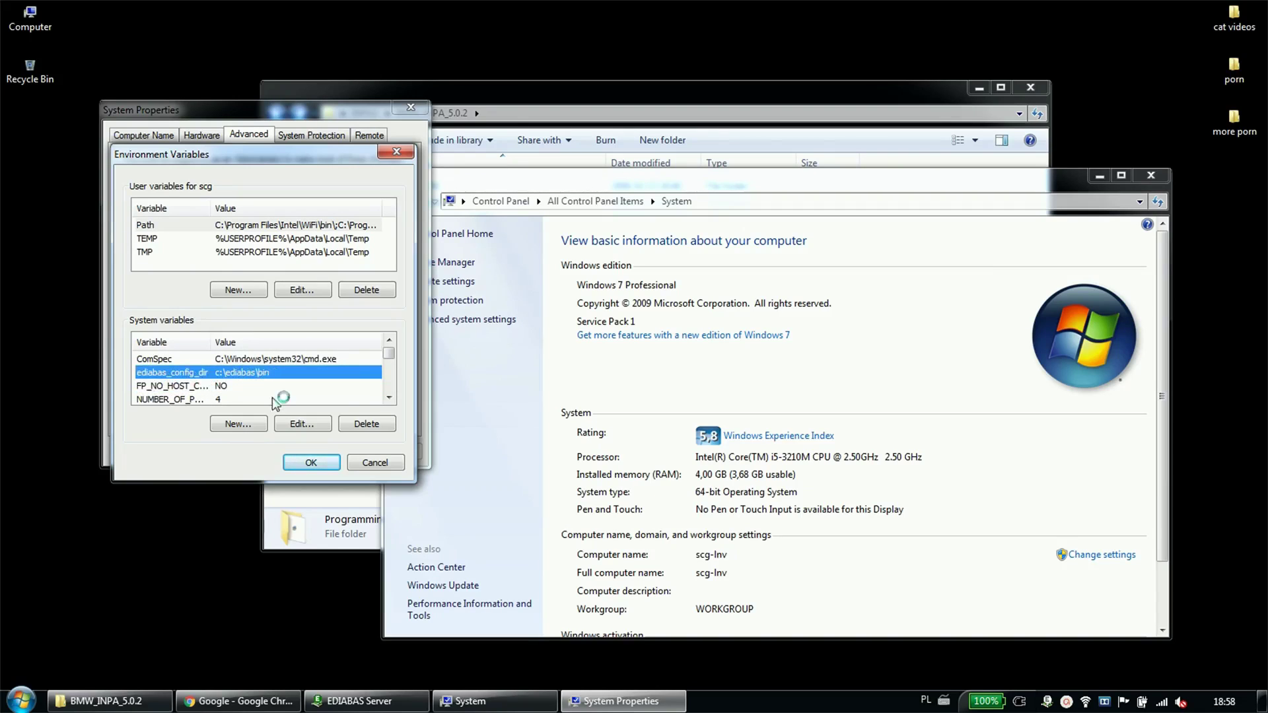
Check the EDIABAS entry in the Path system variable without changing it, and close the system settings.
scroll(391, 400, "down", 2)
double_click(320, 388)
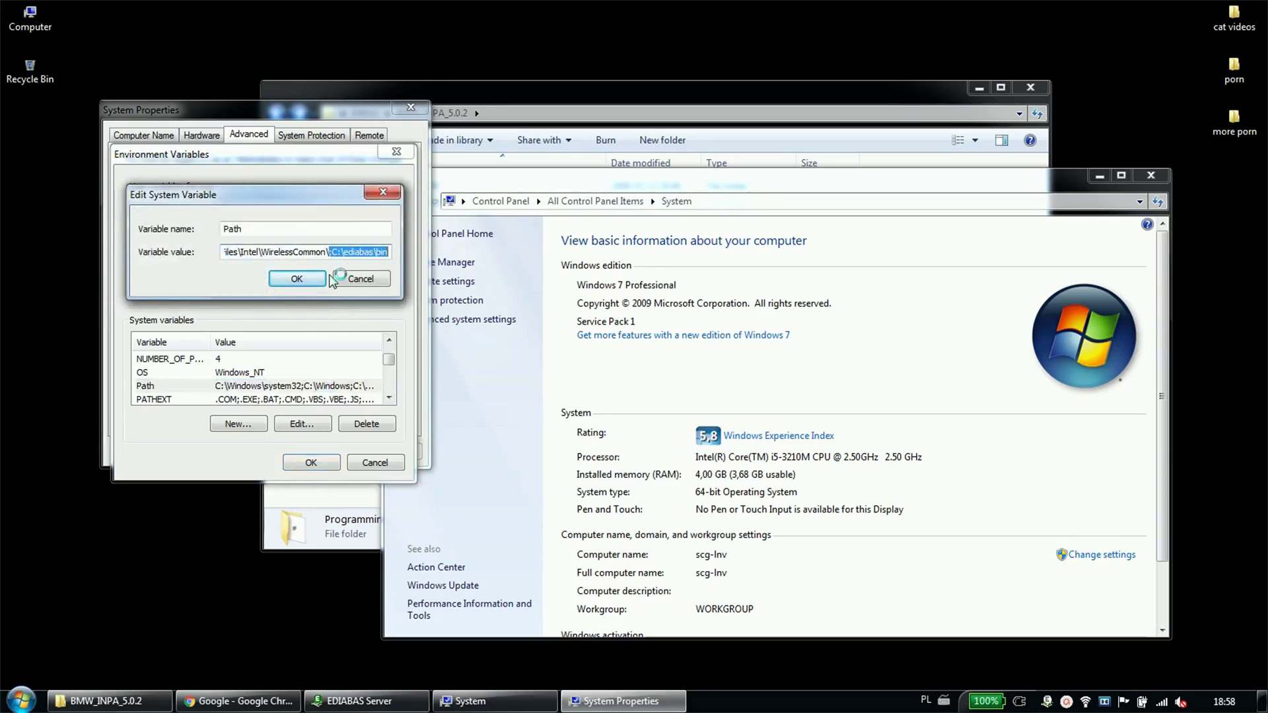
left_click(357, 278)
left_click(311, 462)
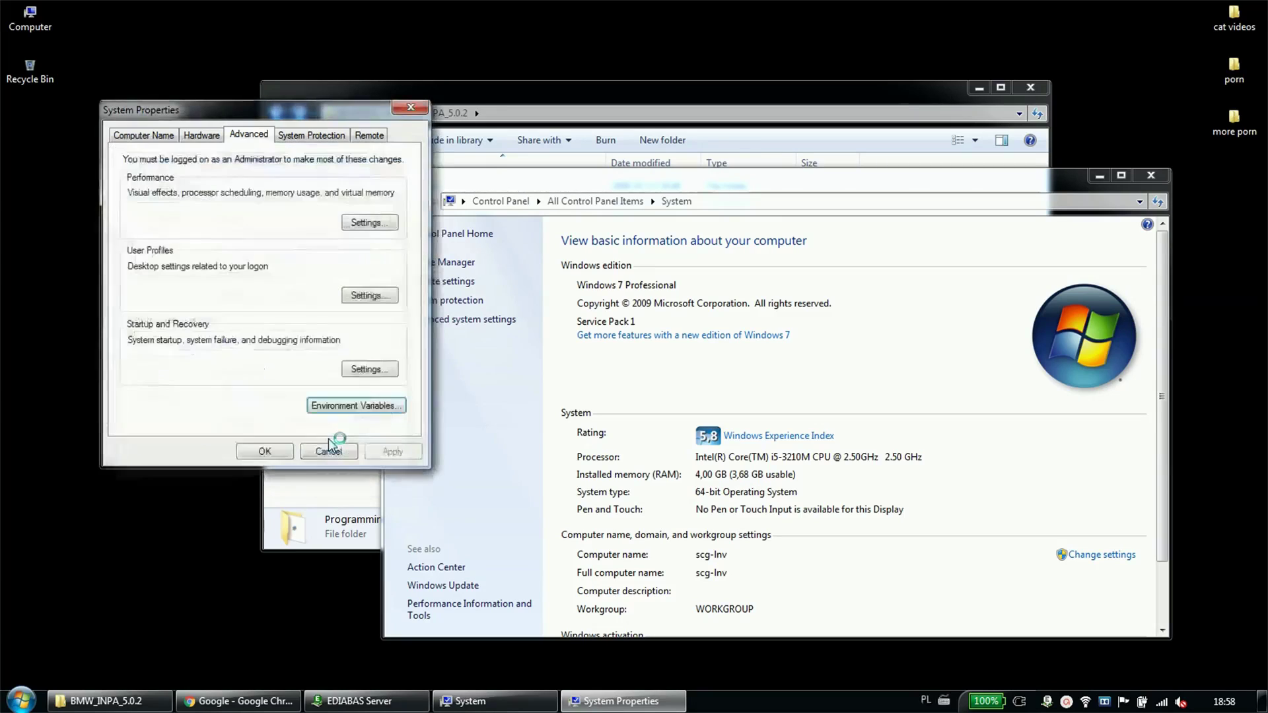
left_click(261, 447)
left_click(1151, 177)
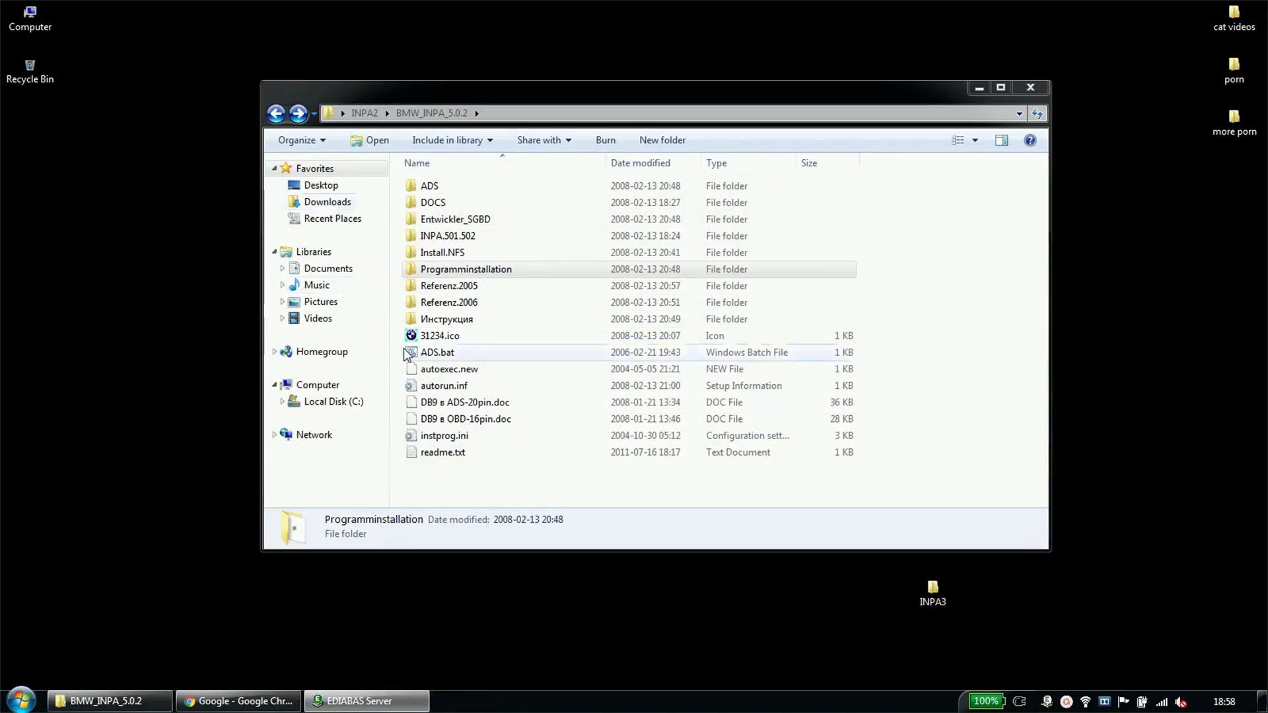
Look through the INPA.501.502 folder, return to BMW_INPA_5.0.2, and open the Referenz.2005 folder.
double_click(447, 238)
double_click(487, 193)
key("BackSpace")
key("BackSpace")
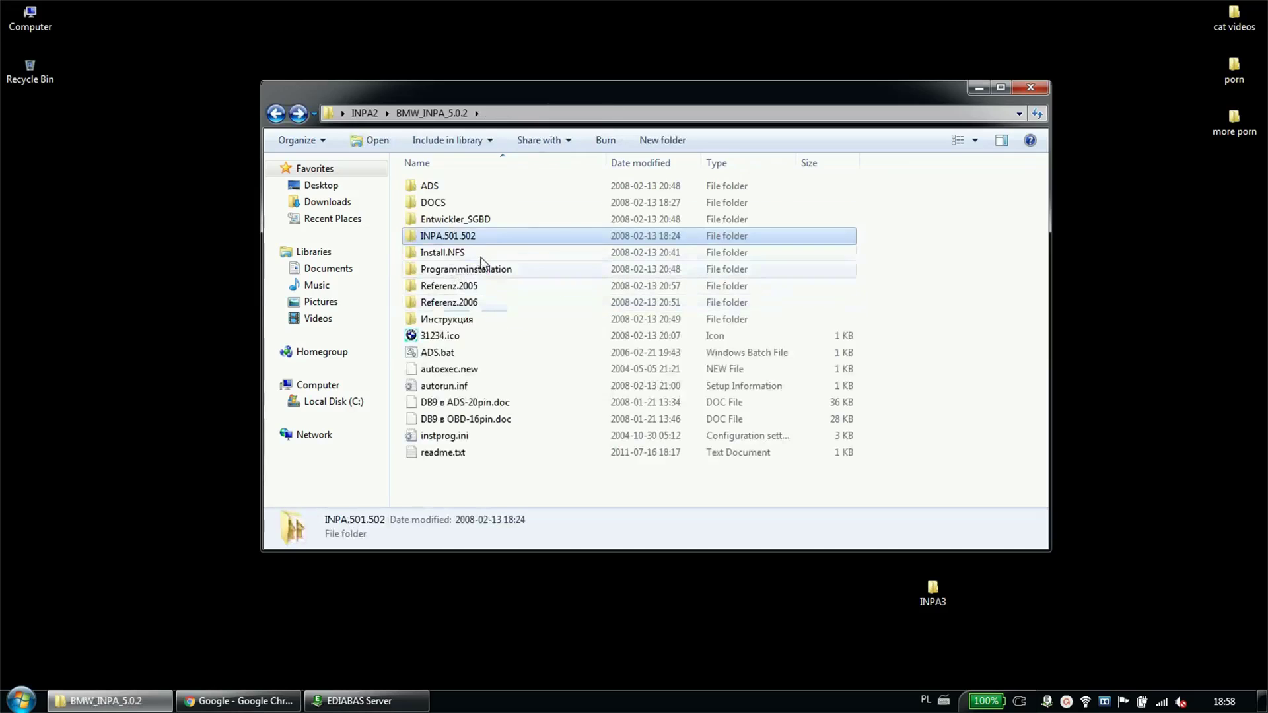
double_click(460, 286)
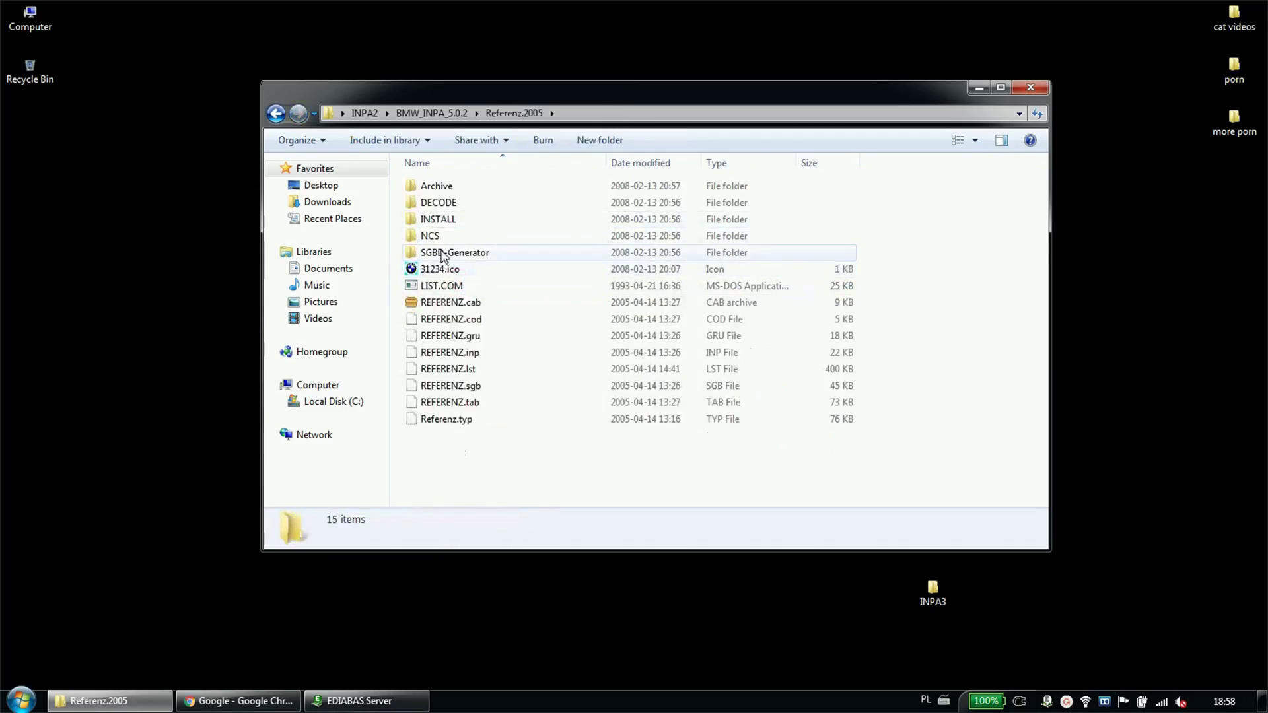
Launch Instprog.exe from the INSTALL folder and acknowledge the information notice.
double_click(449, 220)
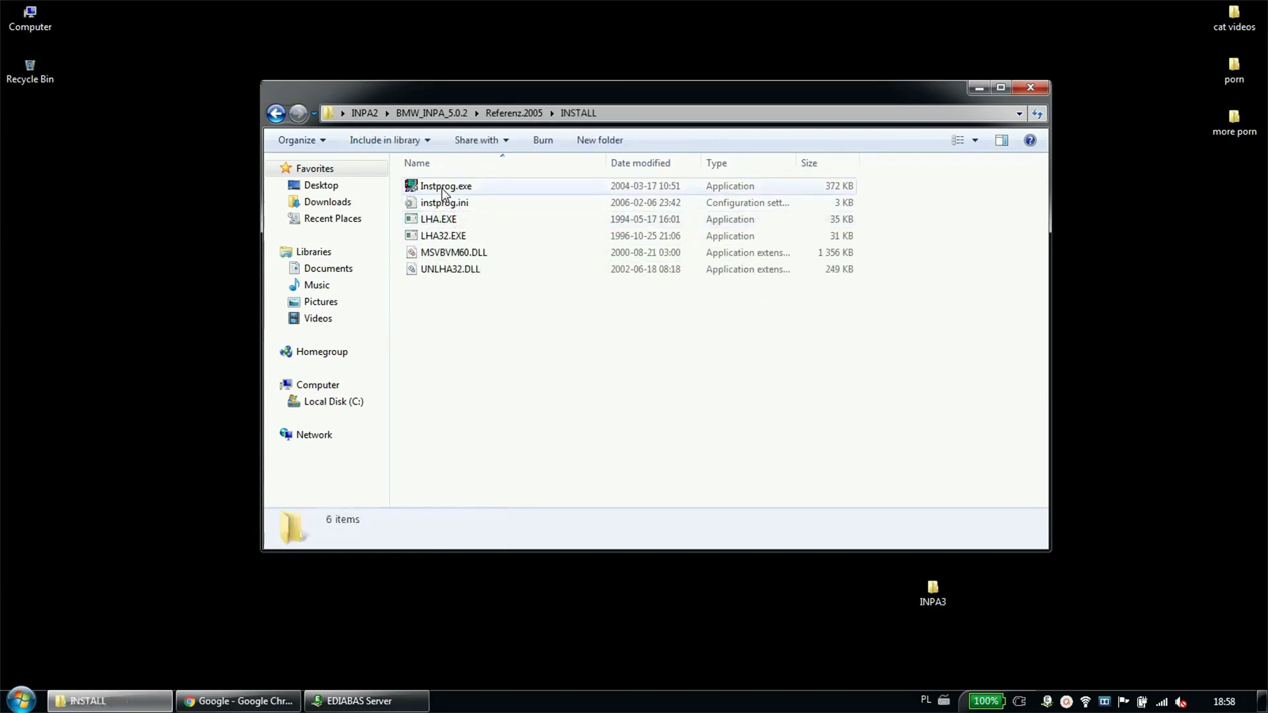
left_click(442, 187)
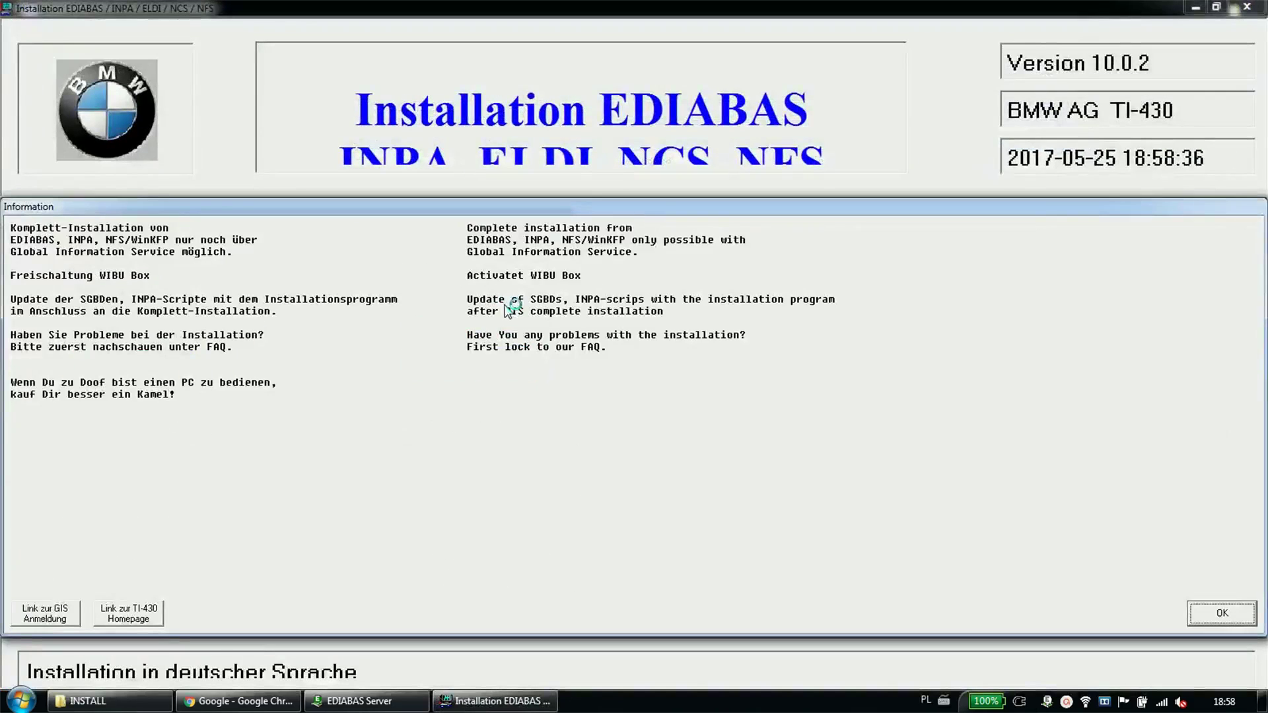
left_click(1209, 611)
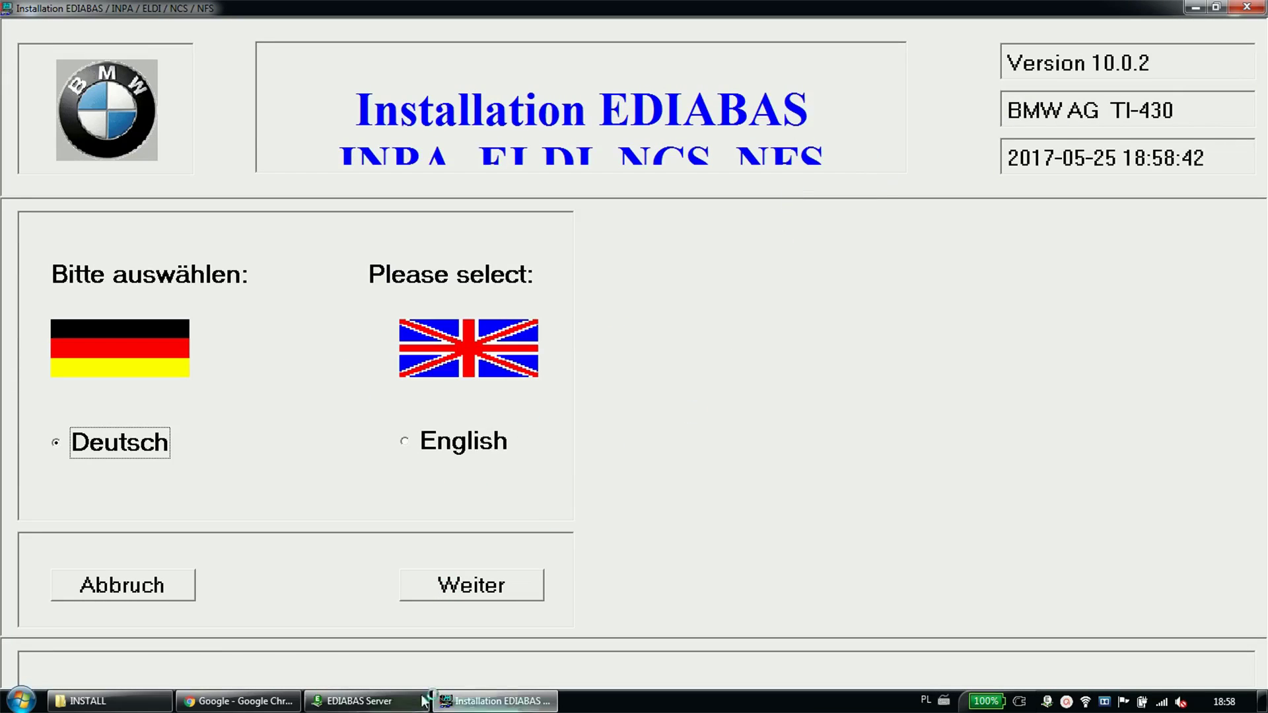
Close the running EDIABAS Server and continue the installation in English.
right_click(363, 701)
left_click(357, 667)
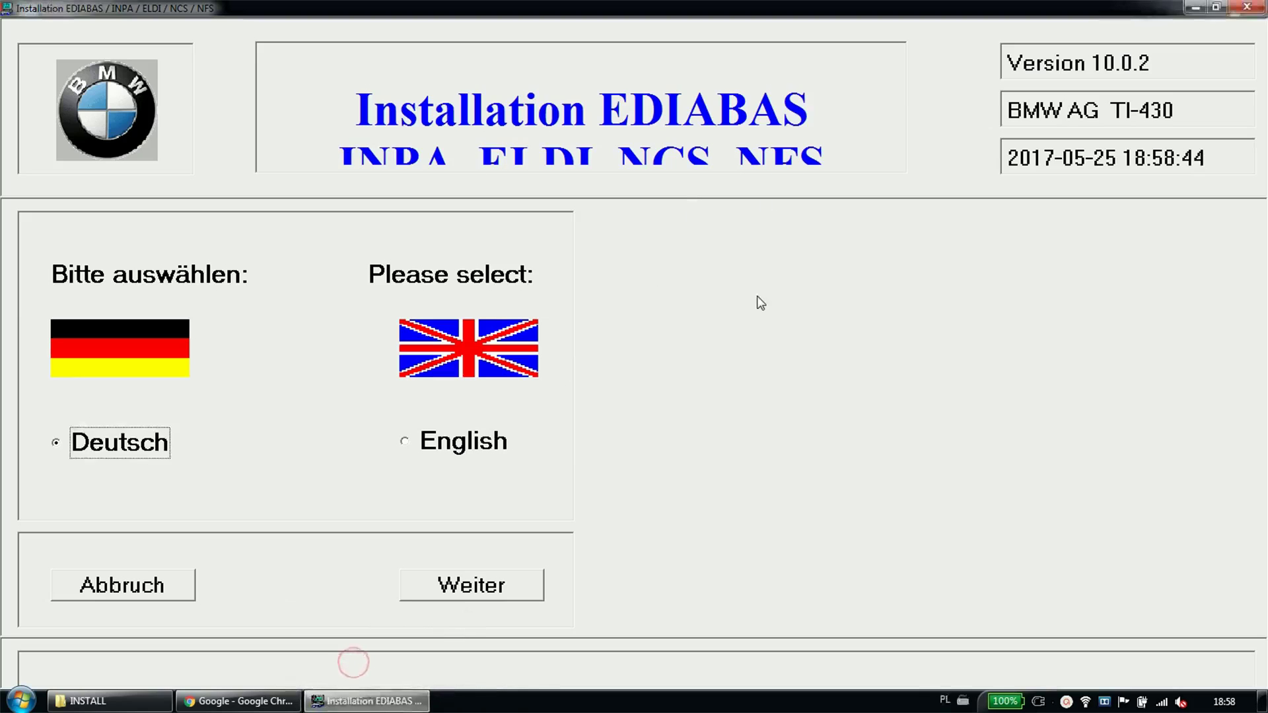
left_click(446, 454)
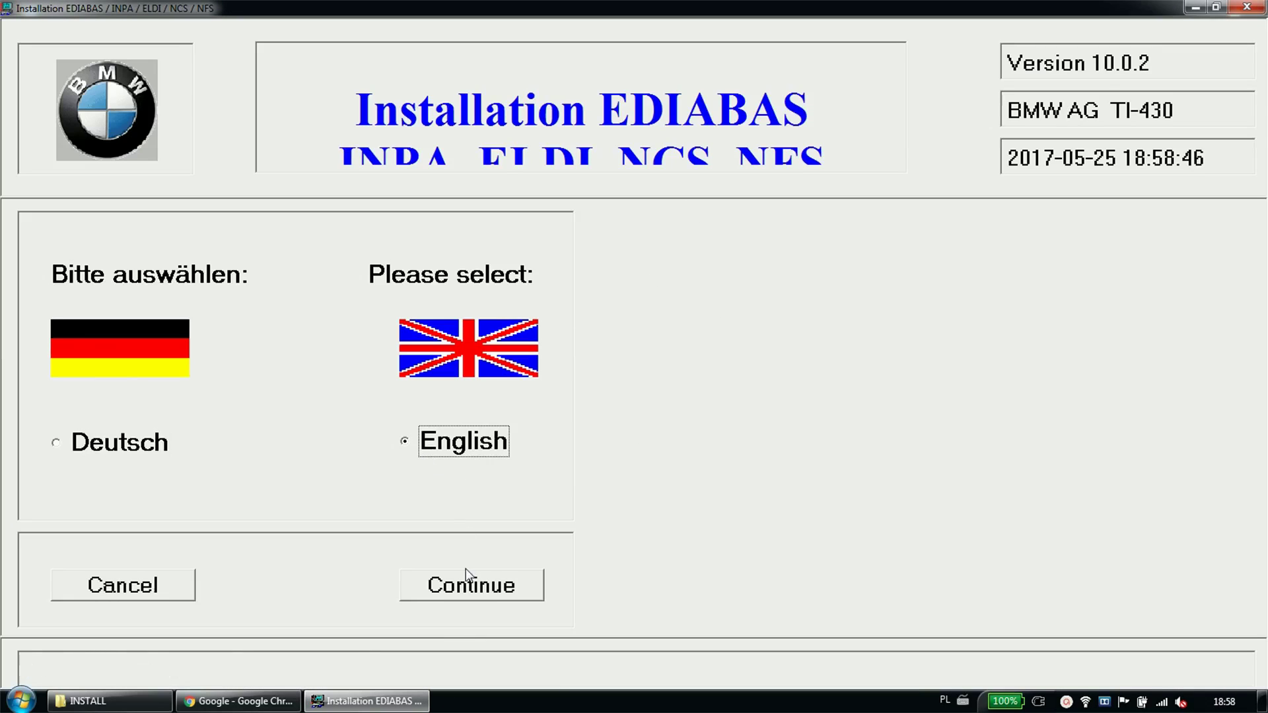
left_click(448, 597)
left_click(436, 585)
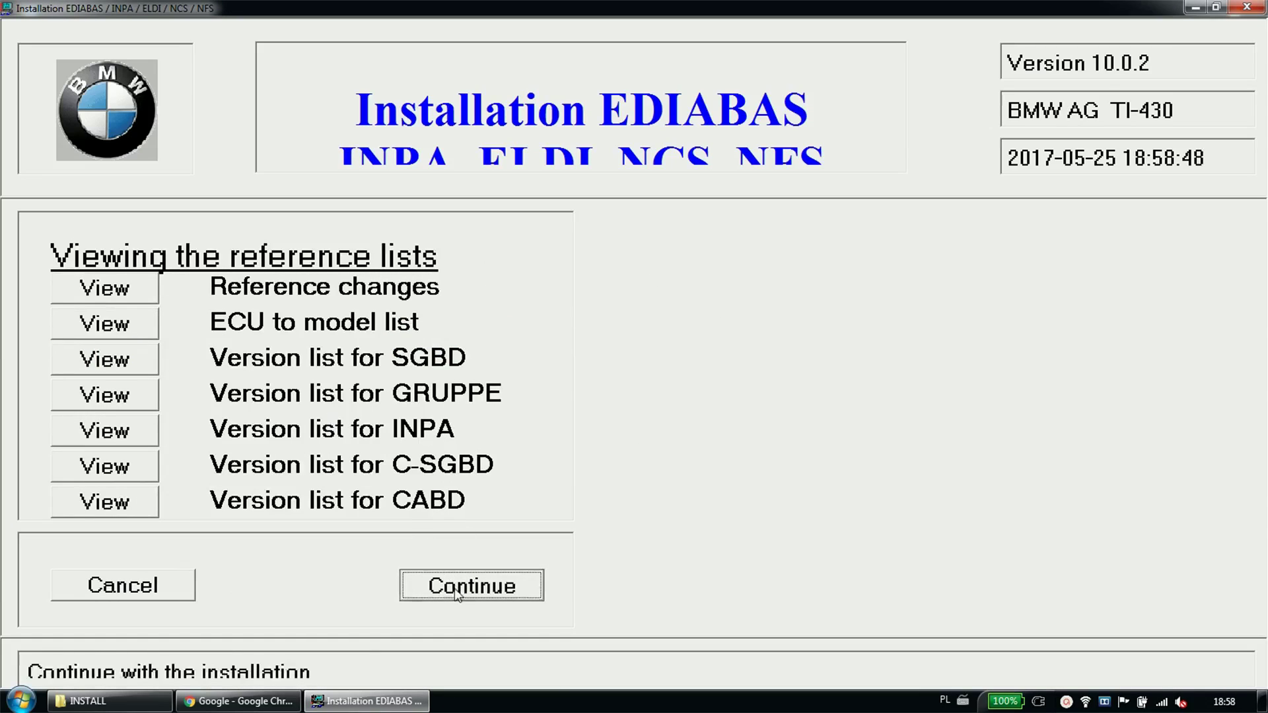
Choose C: as the destination drive for the installation.
left_click(181, 283)
left_click(180, 283)
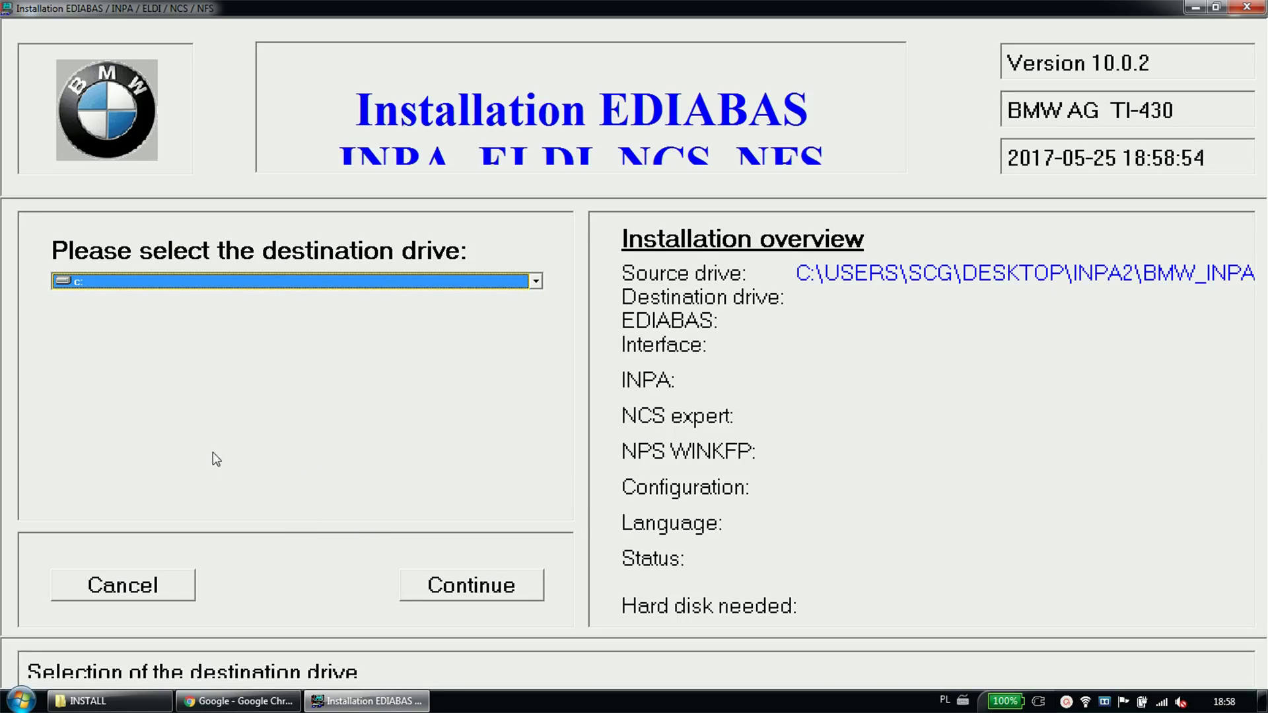
left_click(142, 284)
left_click(141, 288)
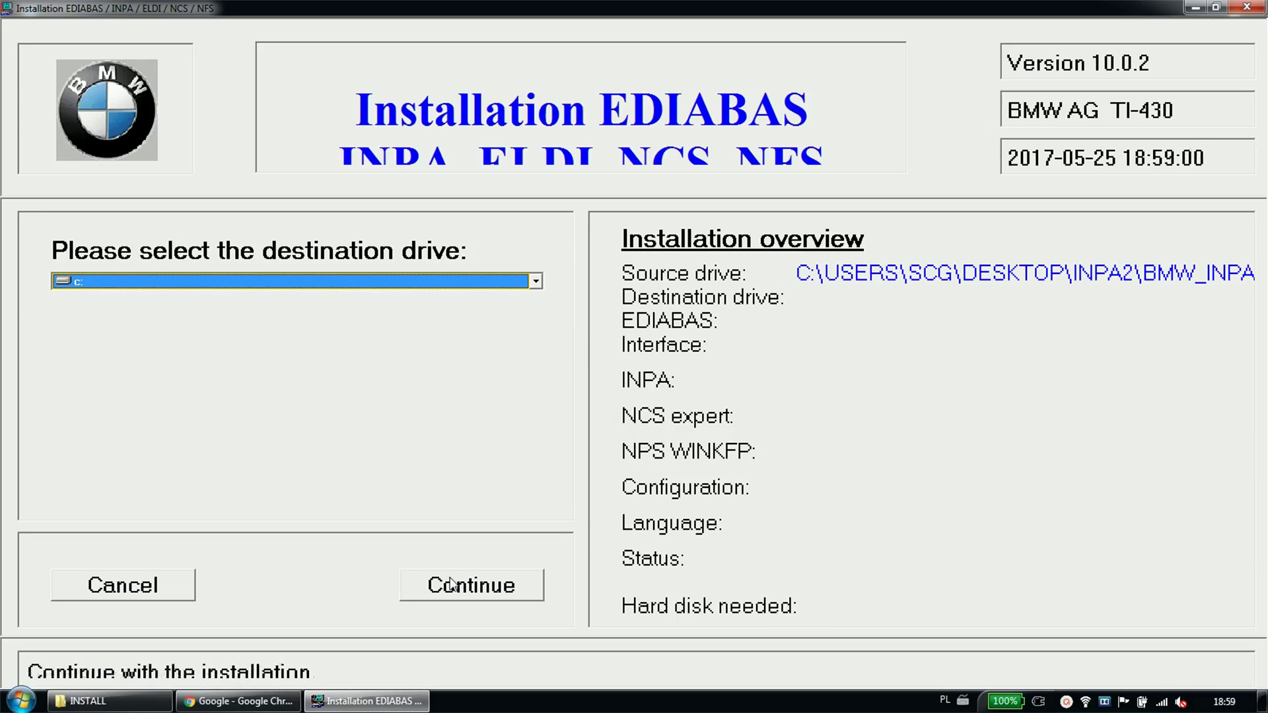
left_click(468, 584)
Select the configuration BMW Group Rectification programs UK and continue.
left_click(241, 358)
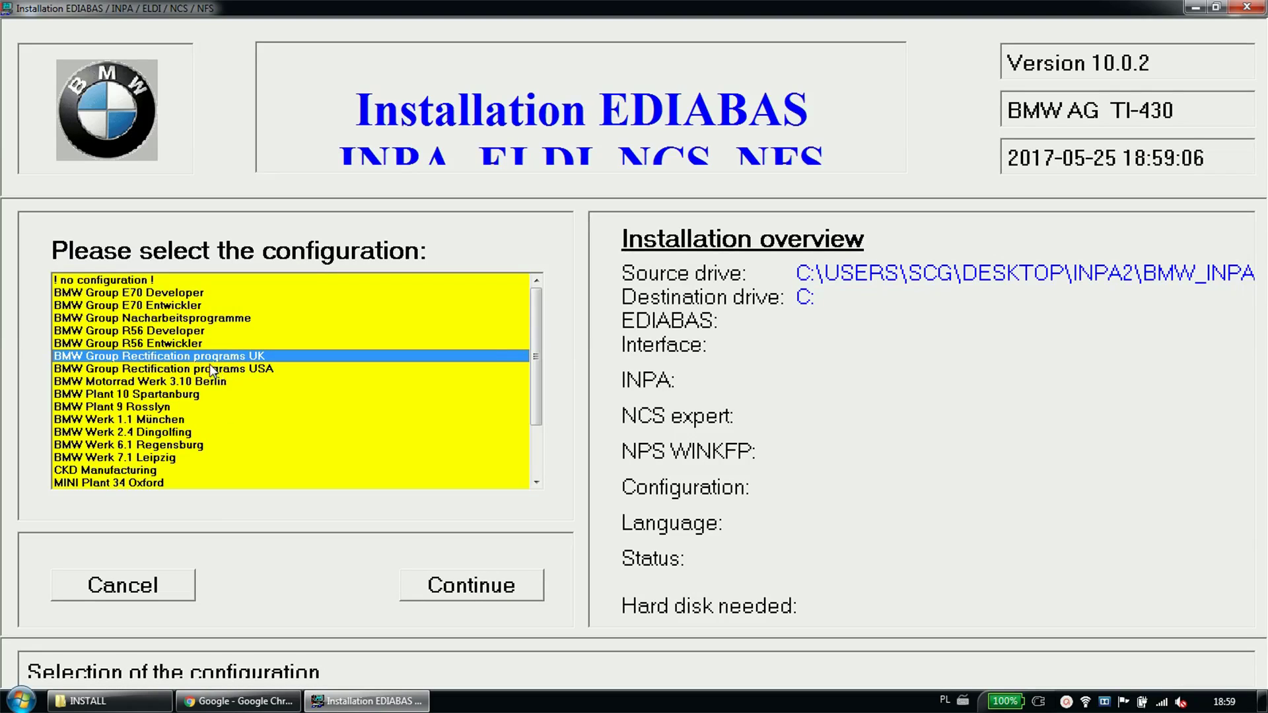
left_click(257, 367)
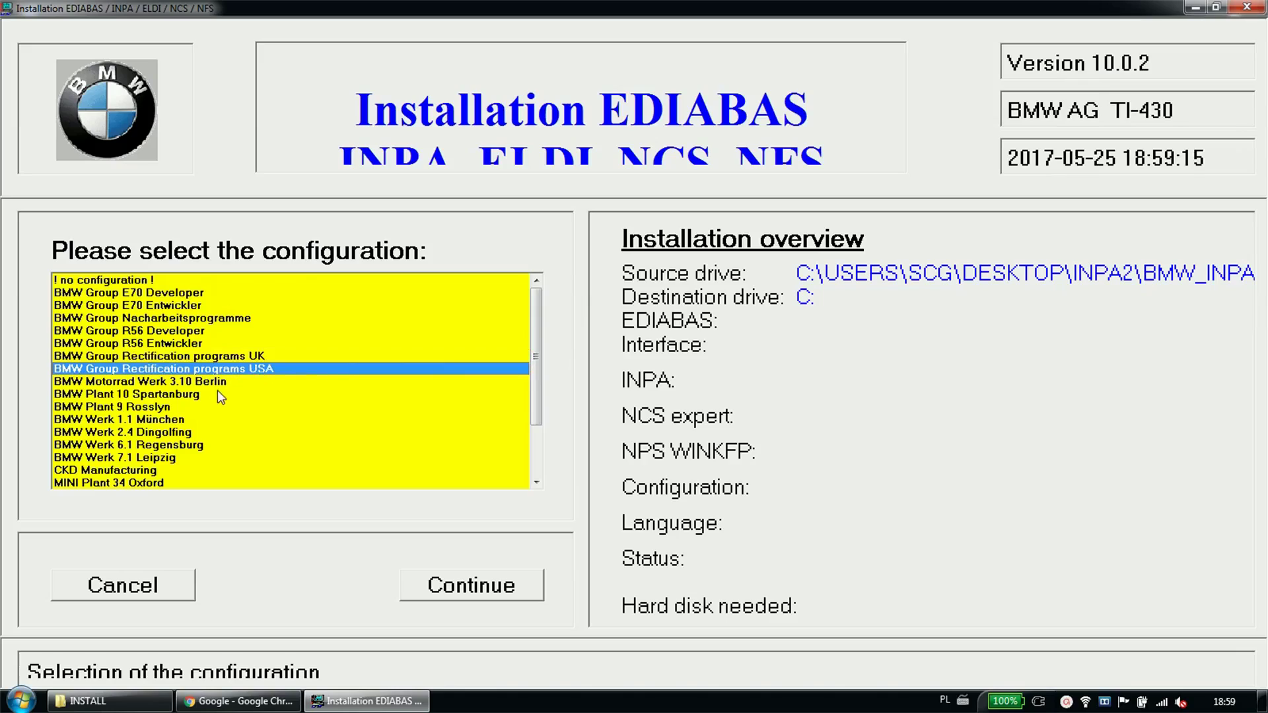
left_click(243, 360)
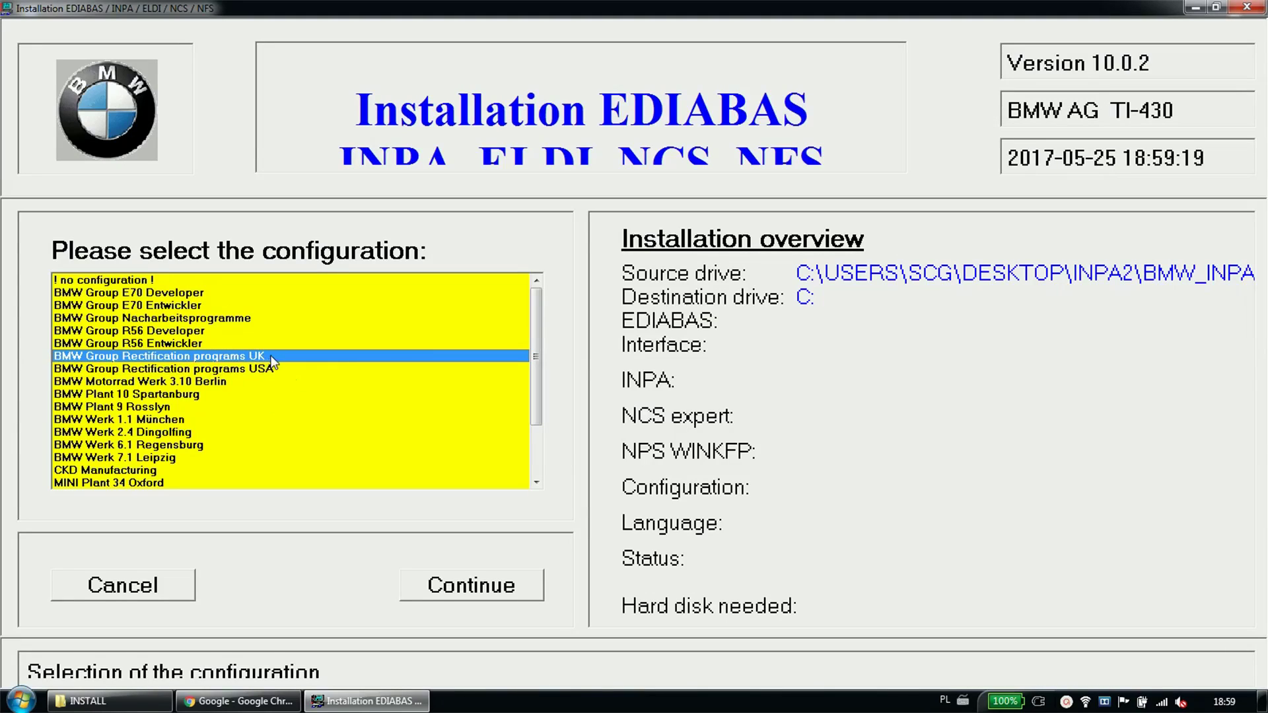
left_click(267, 368)
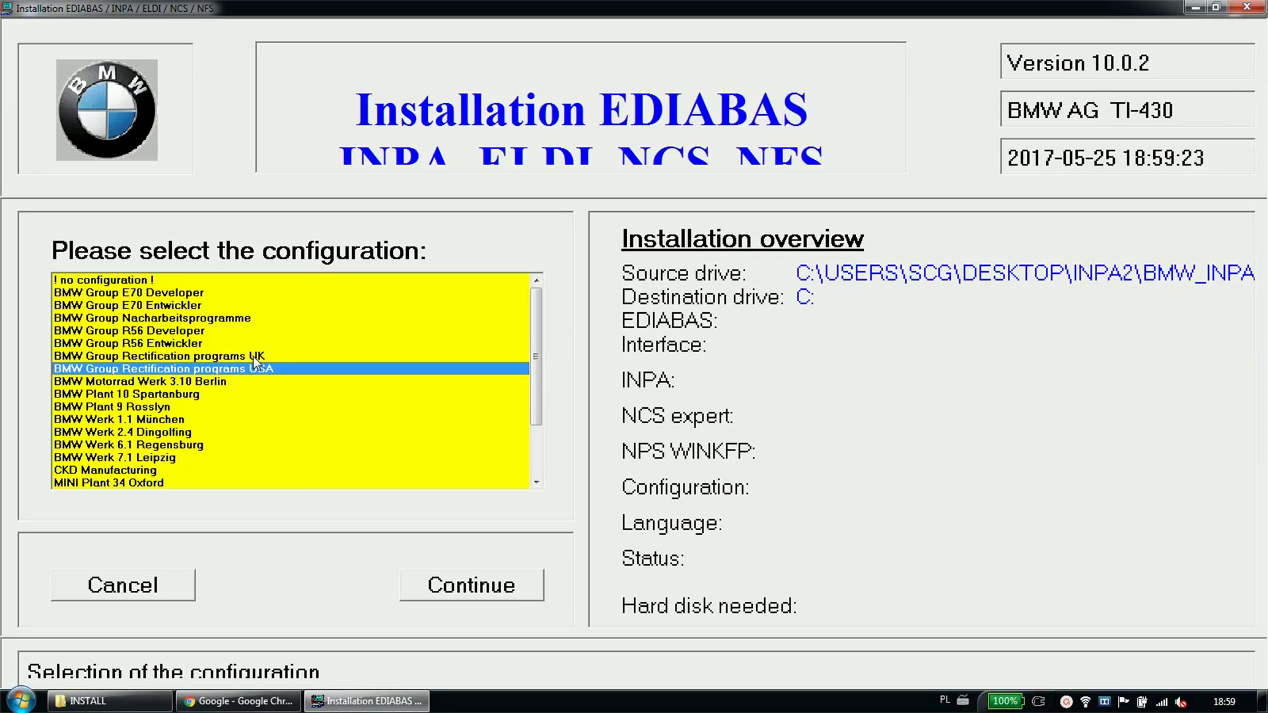
left_click(253, 356)
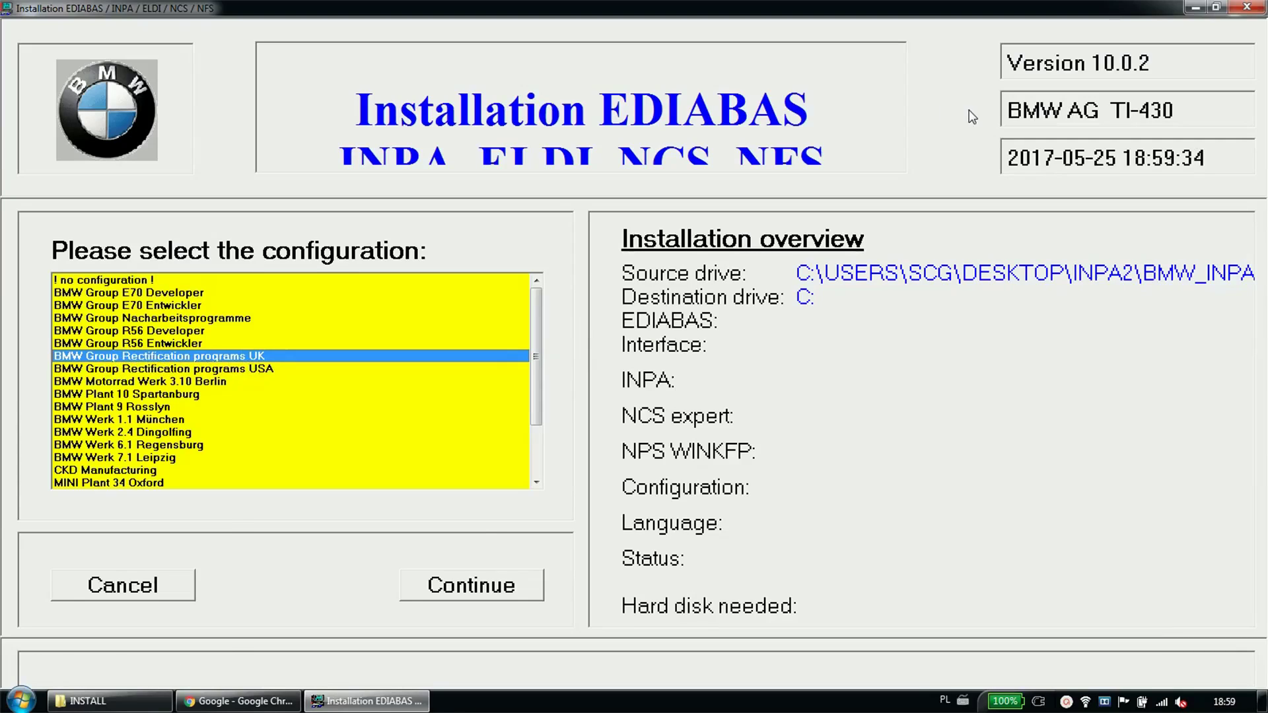
left_click(465, 585)
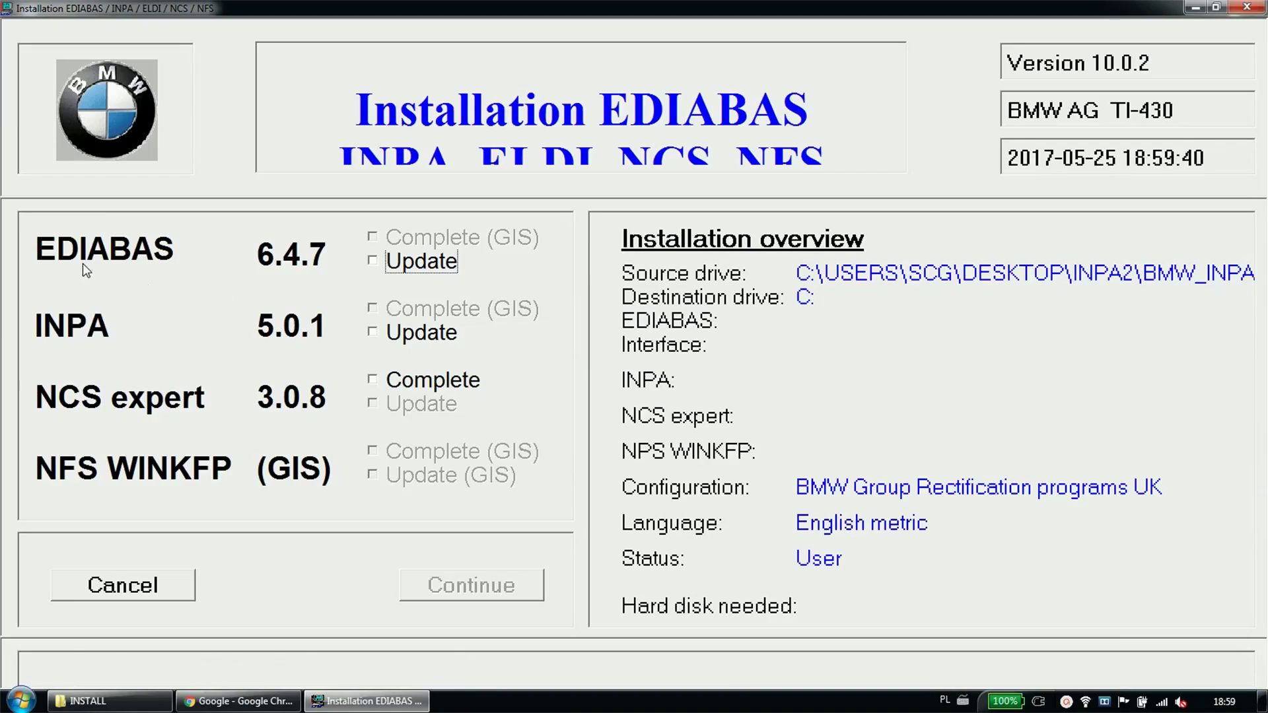
Install the EDIABAS and INPA updates plus the complete NCS expert, deleting its old version, and finish the installer.
left_click(410, 263)
left_click(389, 333)
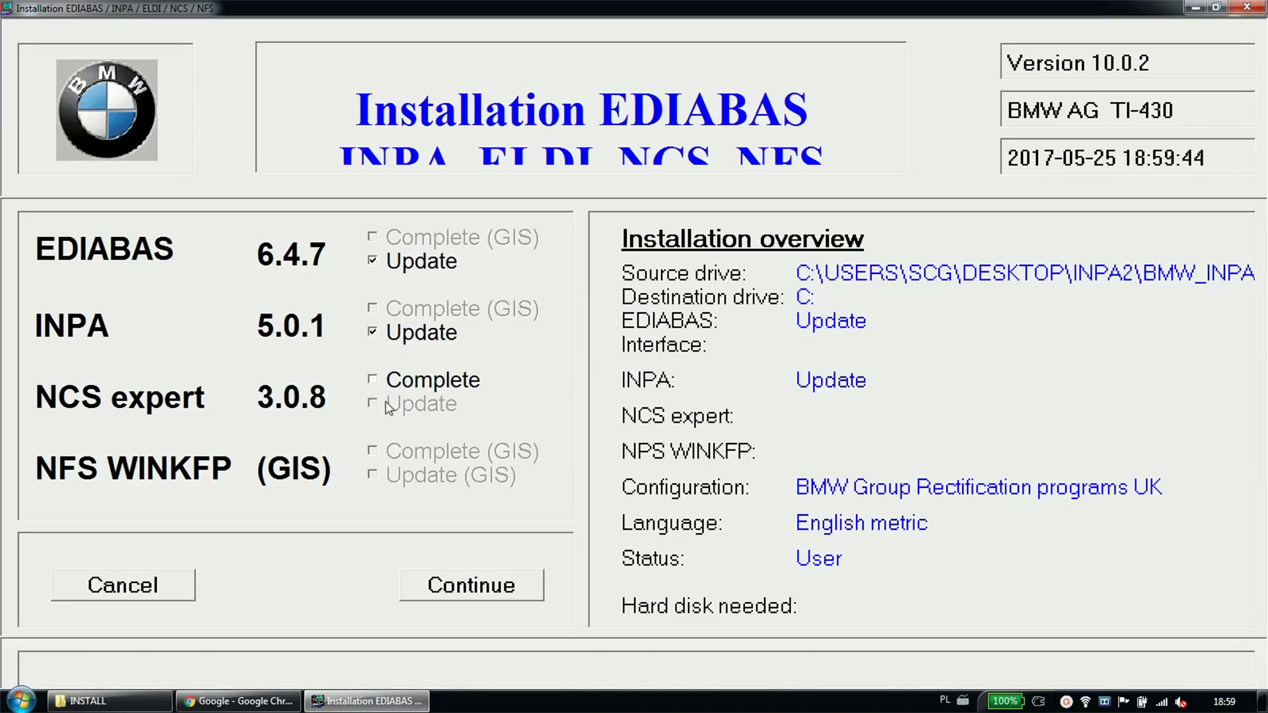
left_click(396, 381)
left_click(472, 594)
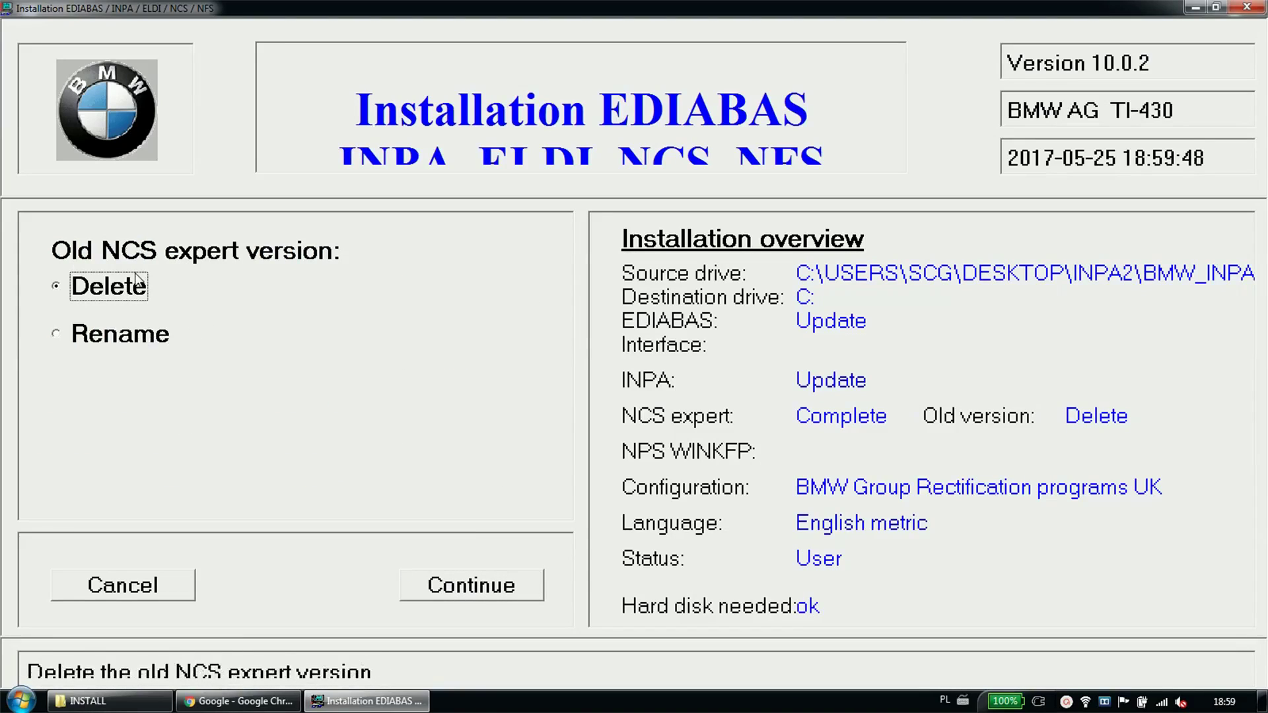
left_click(471, 586)
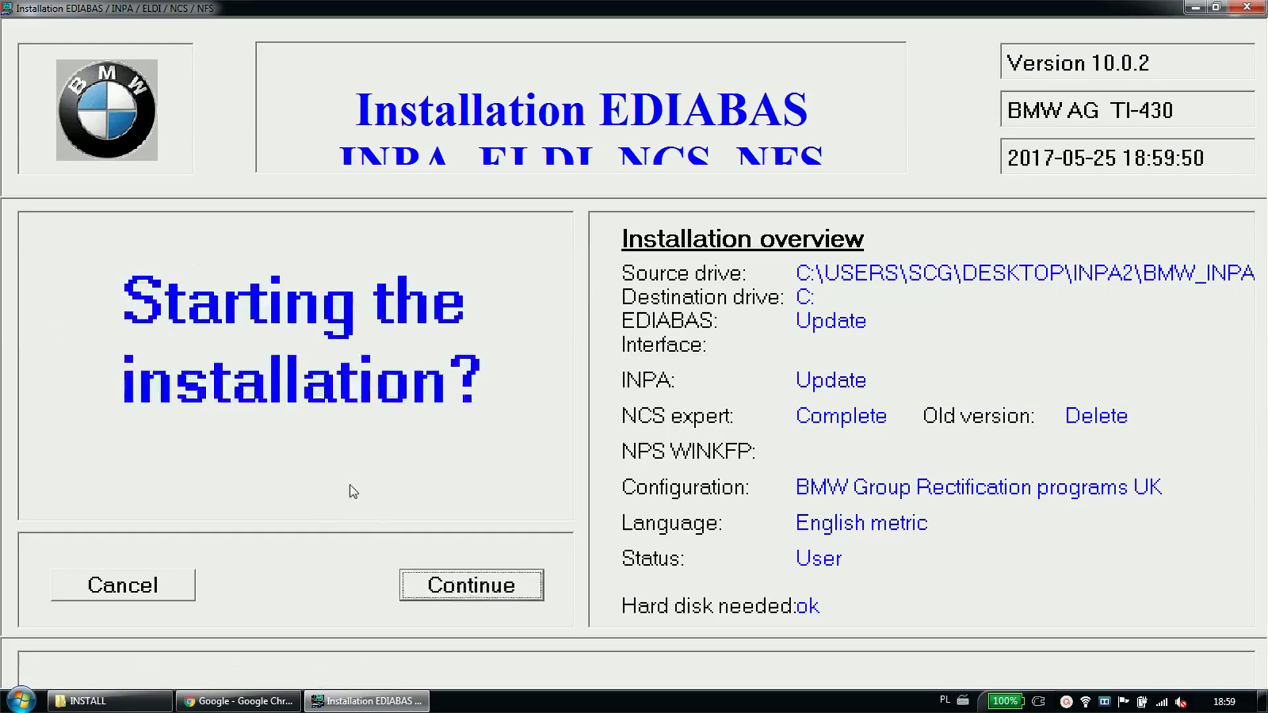
left_click(466, 596)
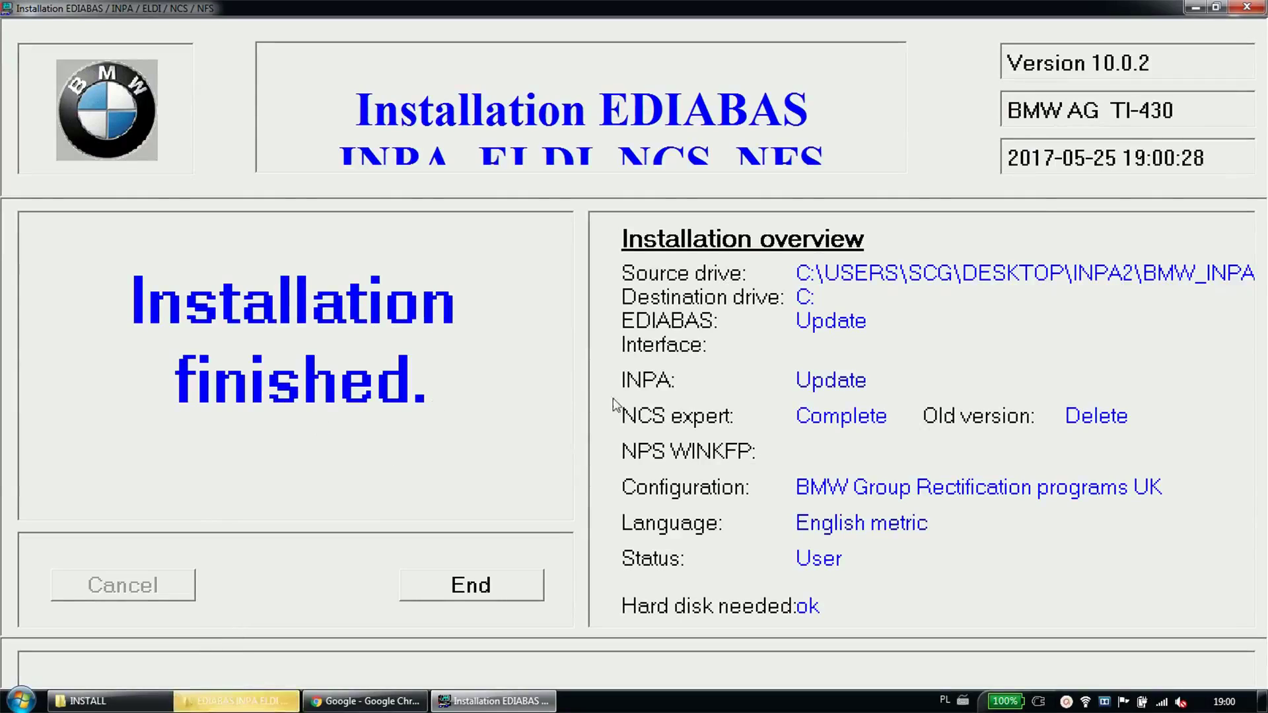
left_click(471, 589)
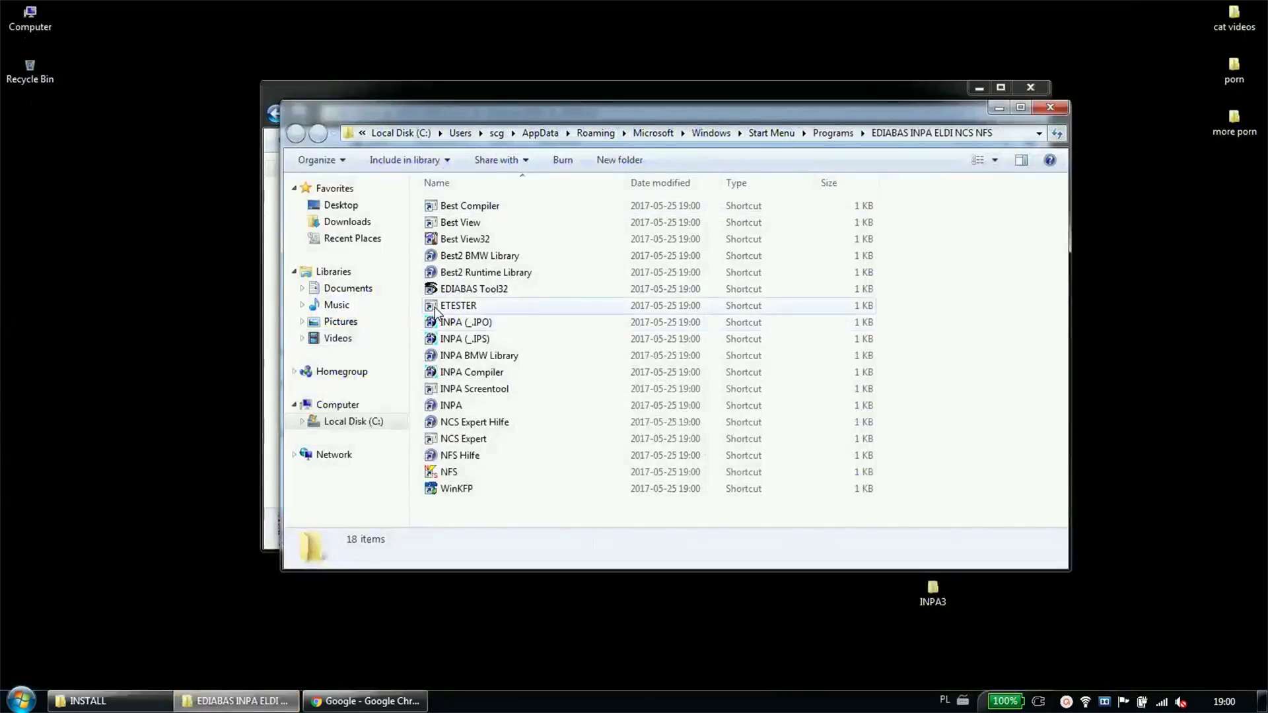
Launch INPA (_.IPO) and examine the old-model script lists for the E31 and E36.
left_click_drag(515, 113, 371, 150)
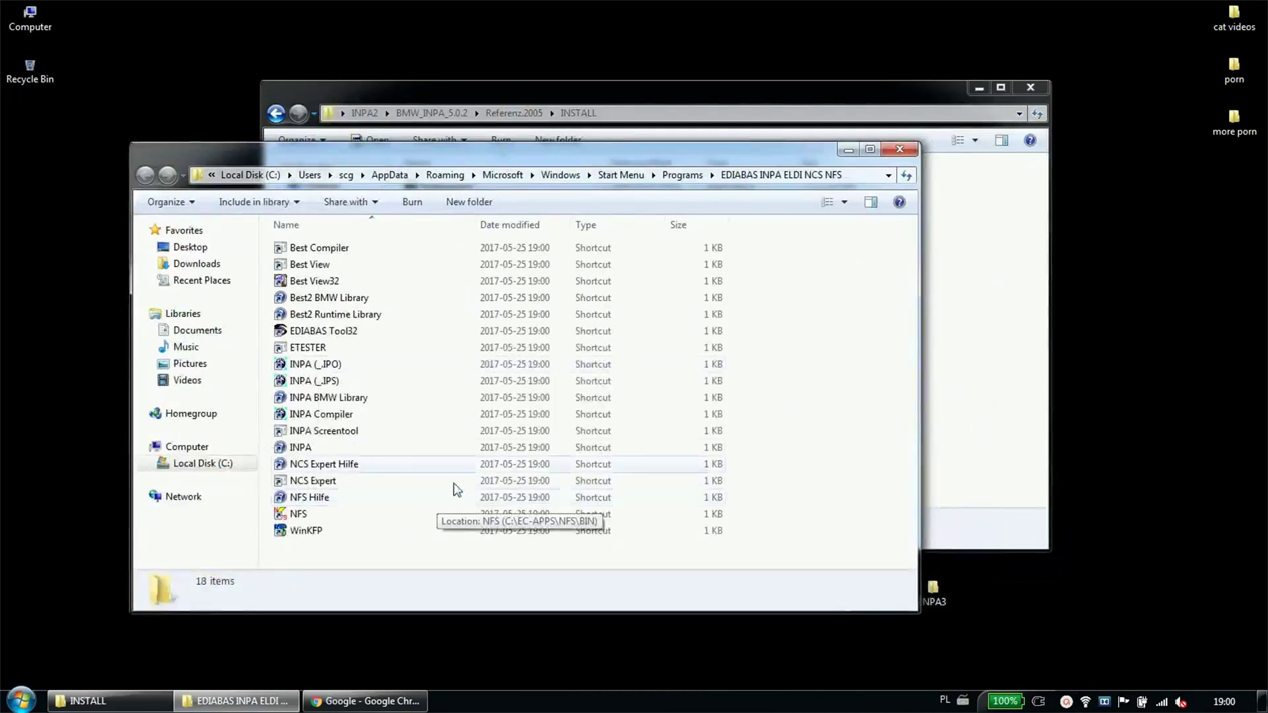
left_click(322, 367)
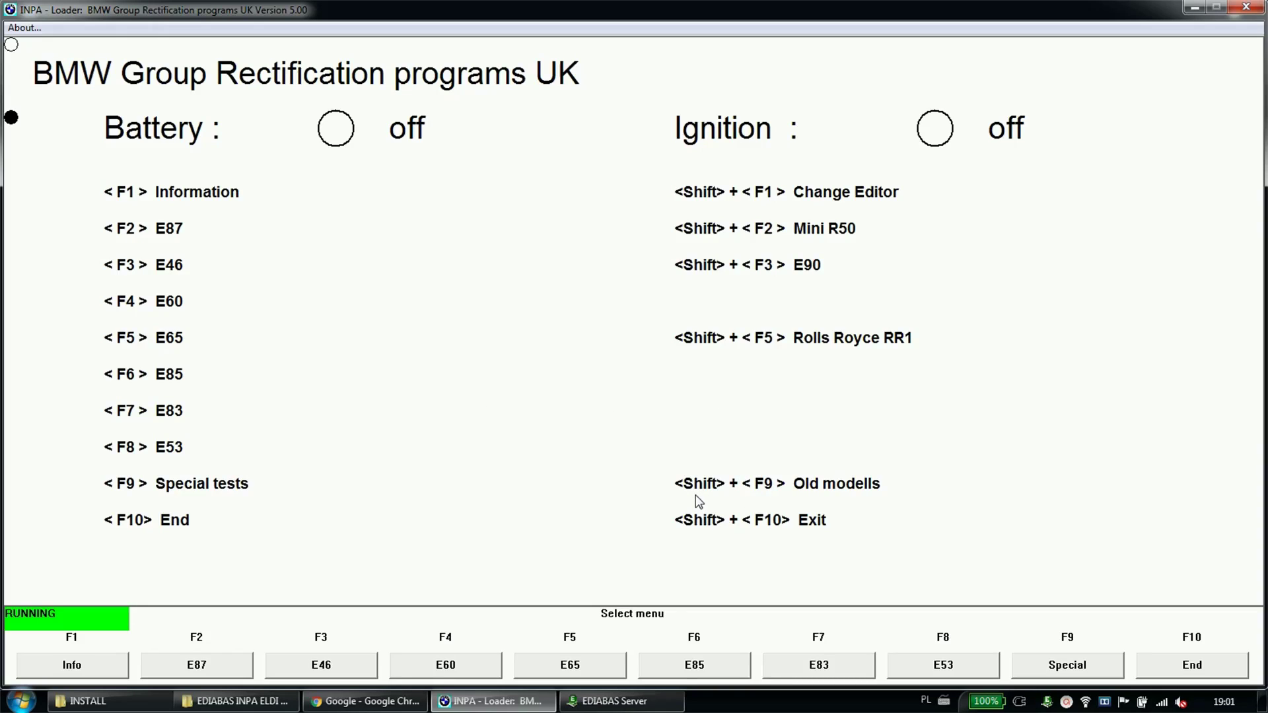
key("shift+F9")
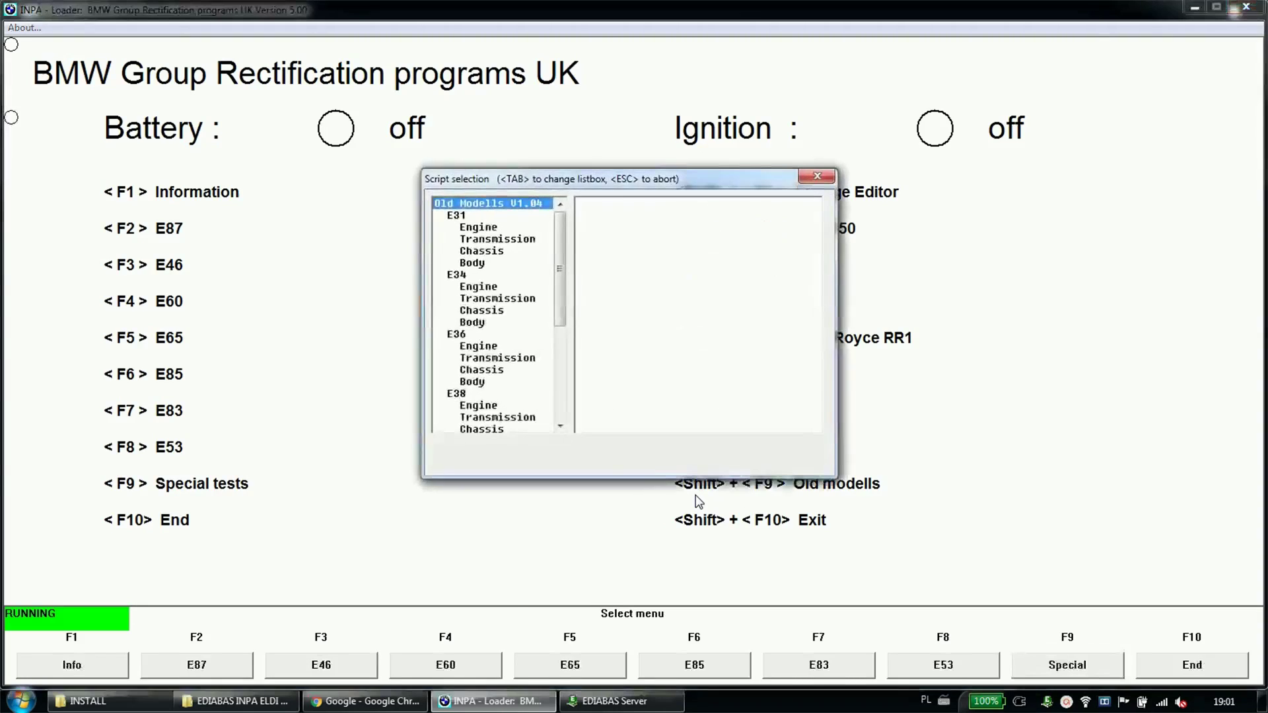
left_click(498, 238)
left_click(482, 251)
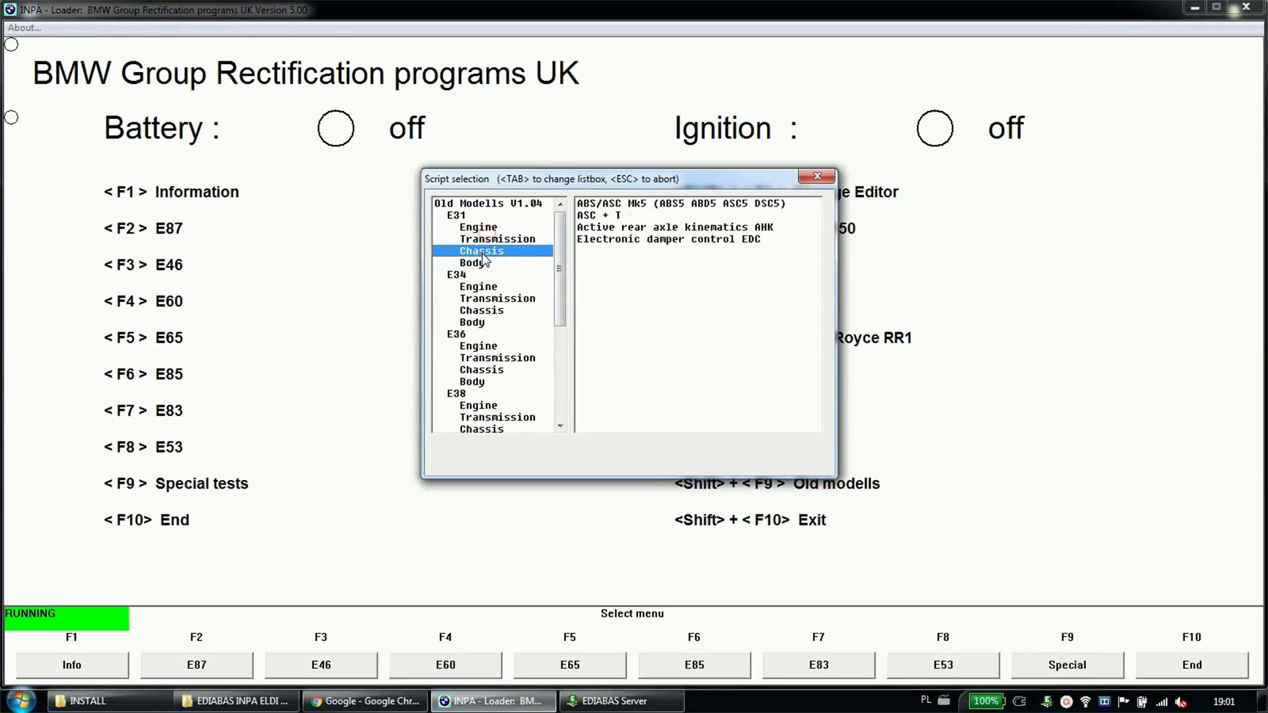
left_click(463, 334)
left_click(481, 356)
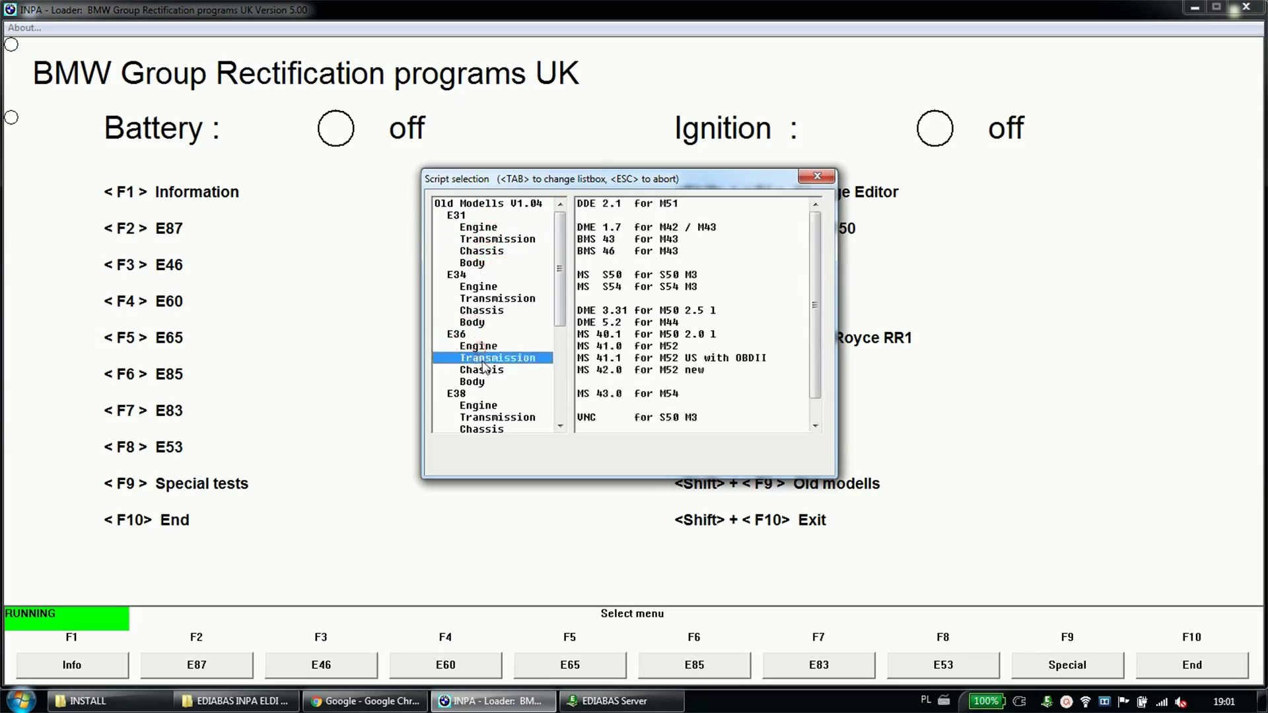
left_click(816, 177)
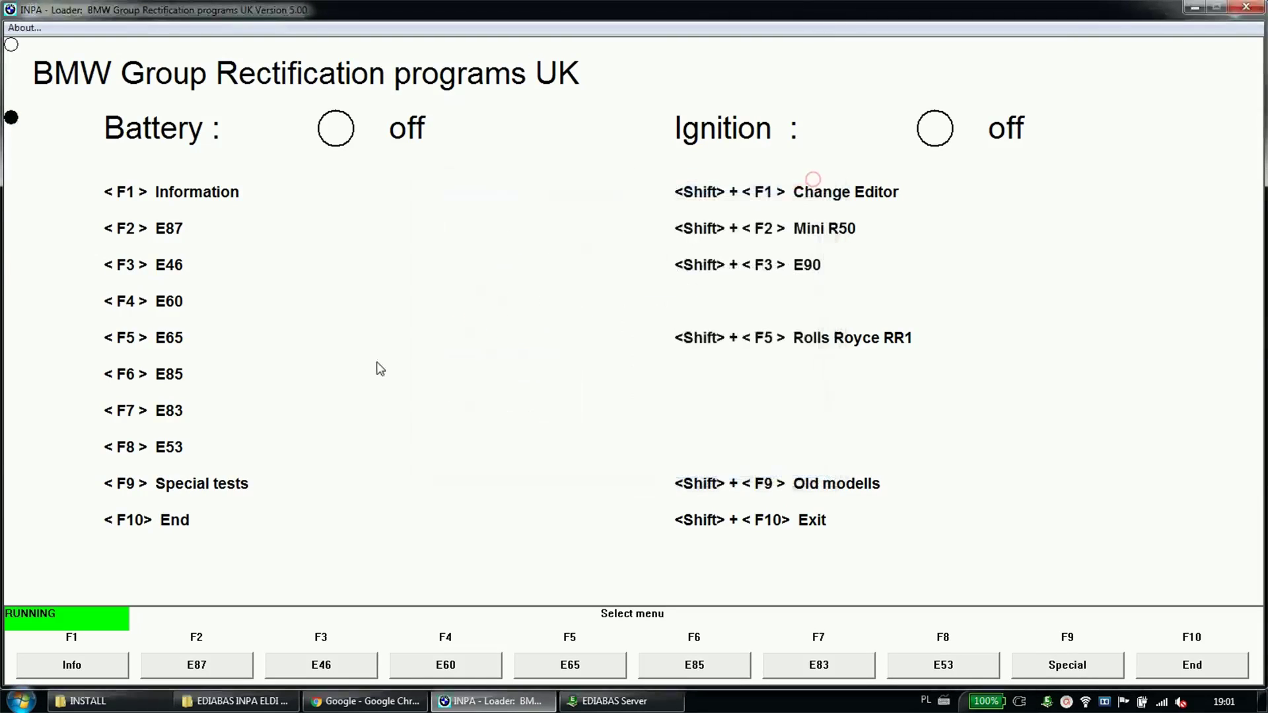
Exit INPA and close the EDIABAS INPA ELDI NCS NFS shortcuts folder.
left_click(1178, 670)
left_click(608, 388)
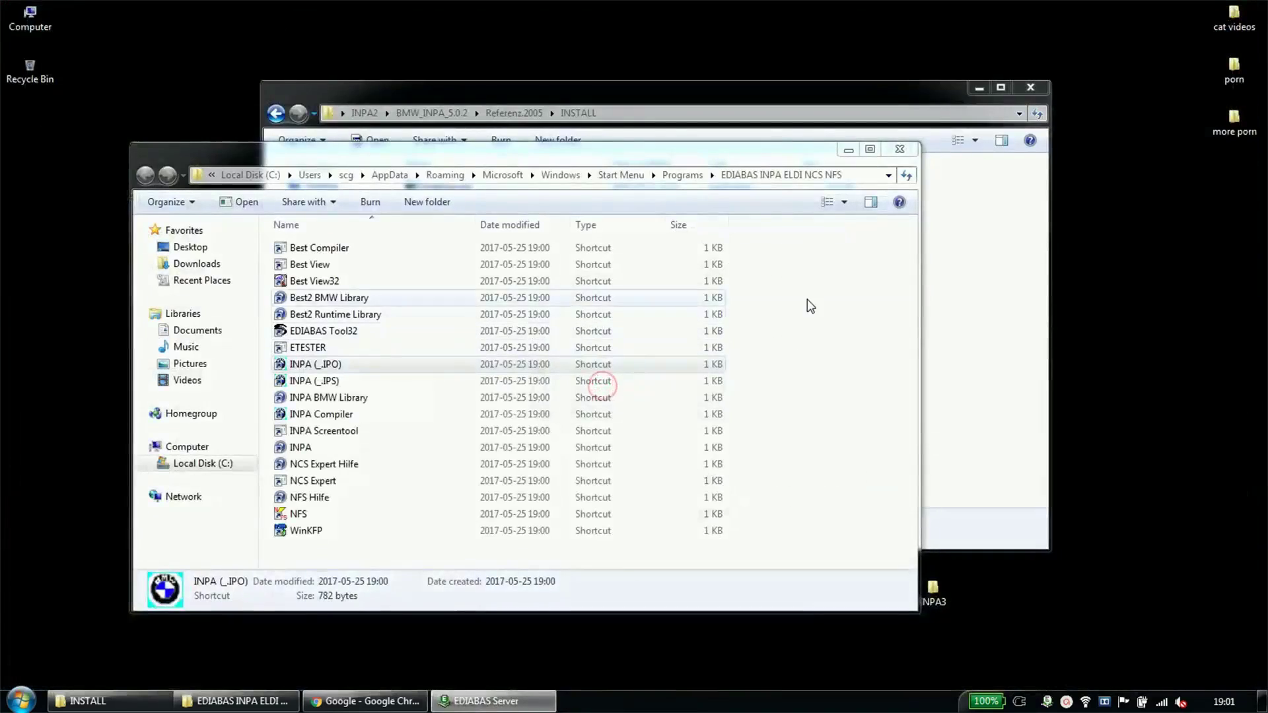
left_click(897, 154)
Run Referenz_Apr_2006.exe from the Referenz.2006 folder inside BMW_INPA_5.0.2.
left_click(514, 113)
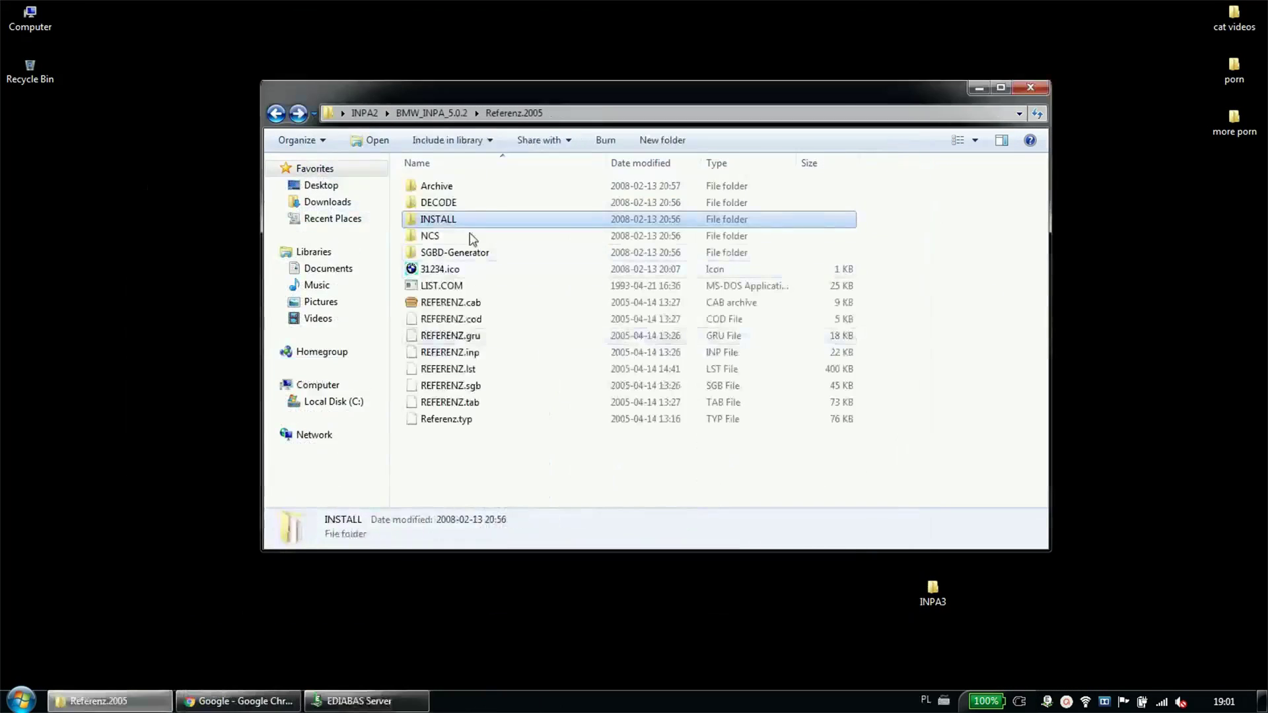
left_click(454, 116)
left_click(454, 288)
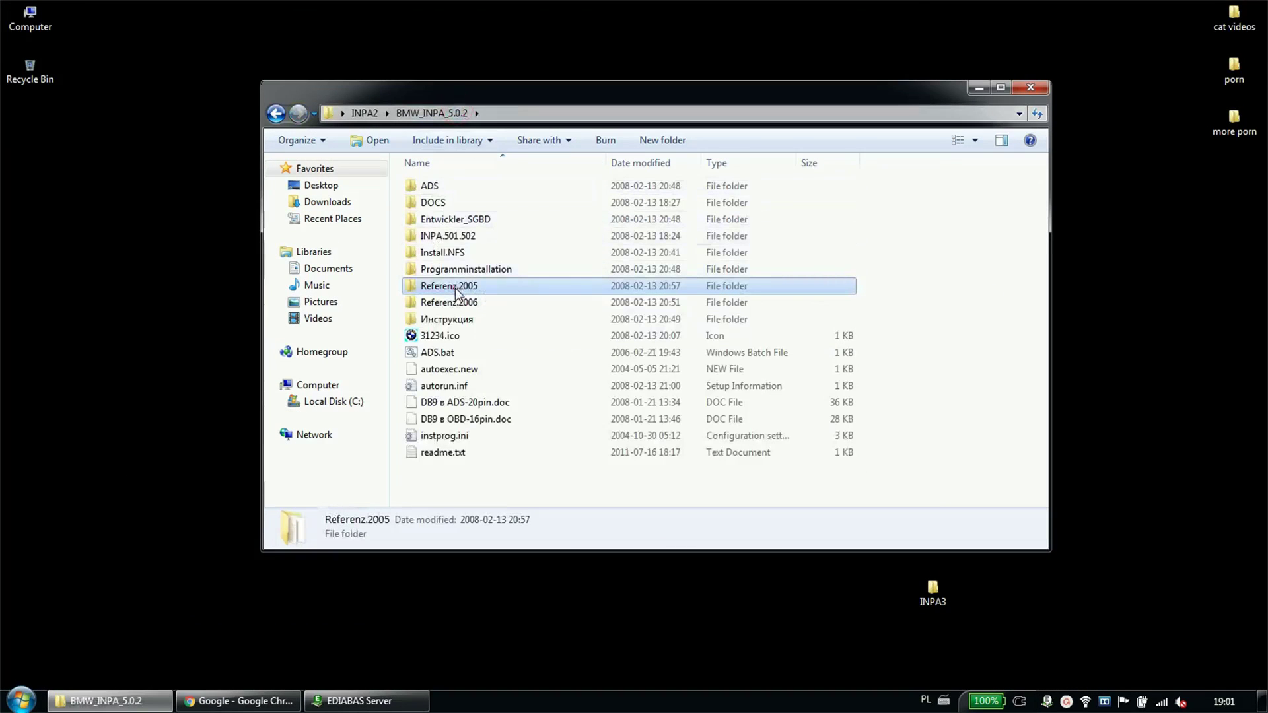
double_click(454, 303)
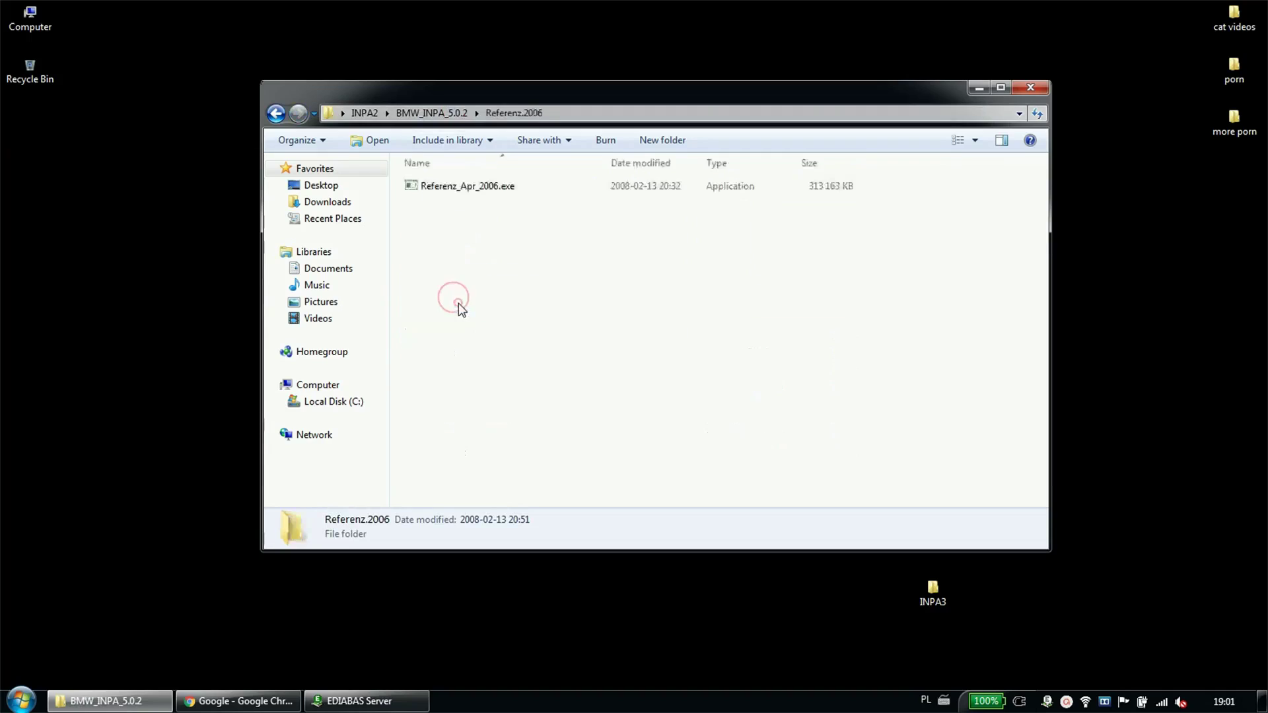
double_click(454, 185)
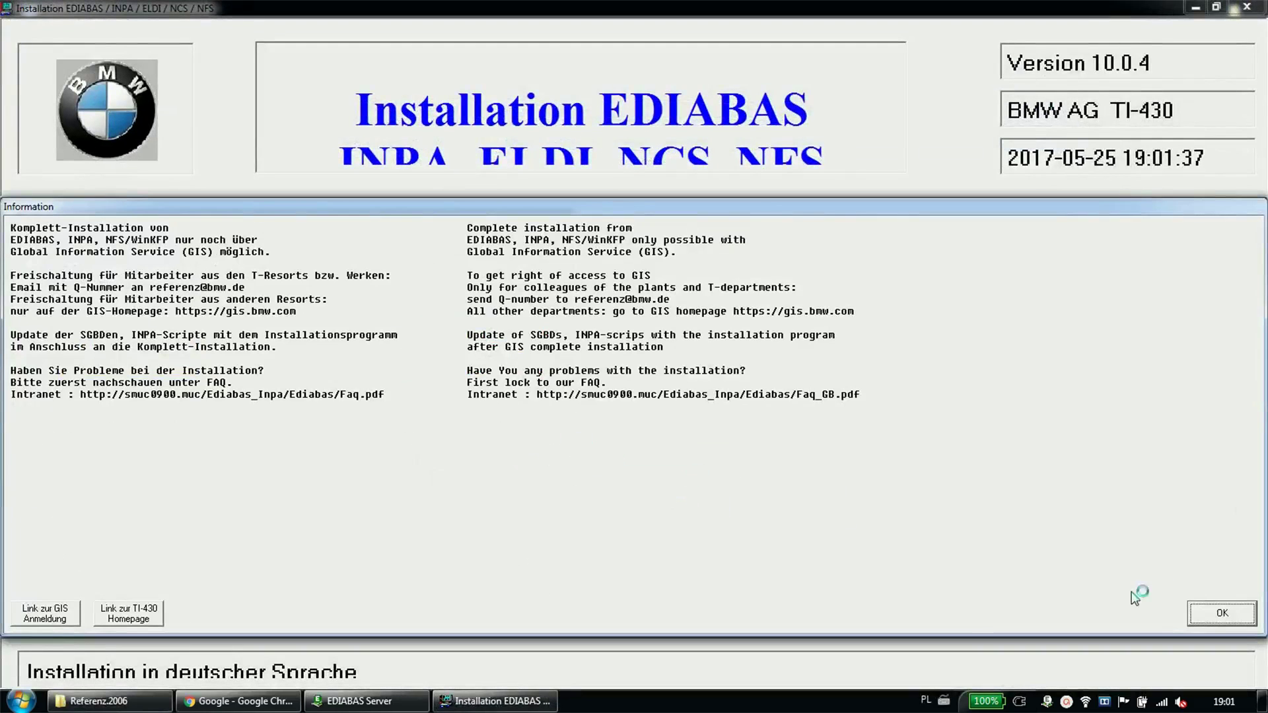
Acknowledge the installer's information notice and choose English, continuing past the reference lists.
left_click(1223, 610)
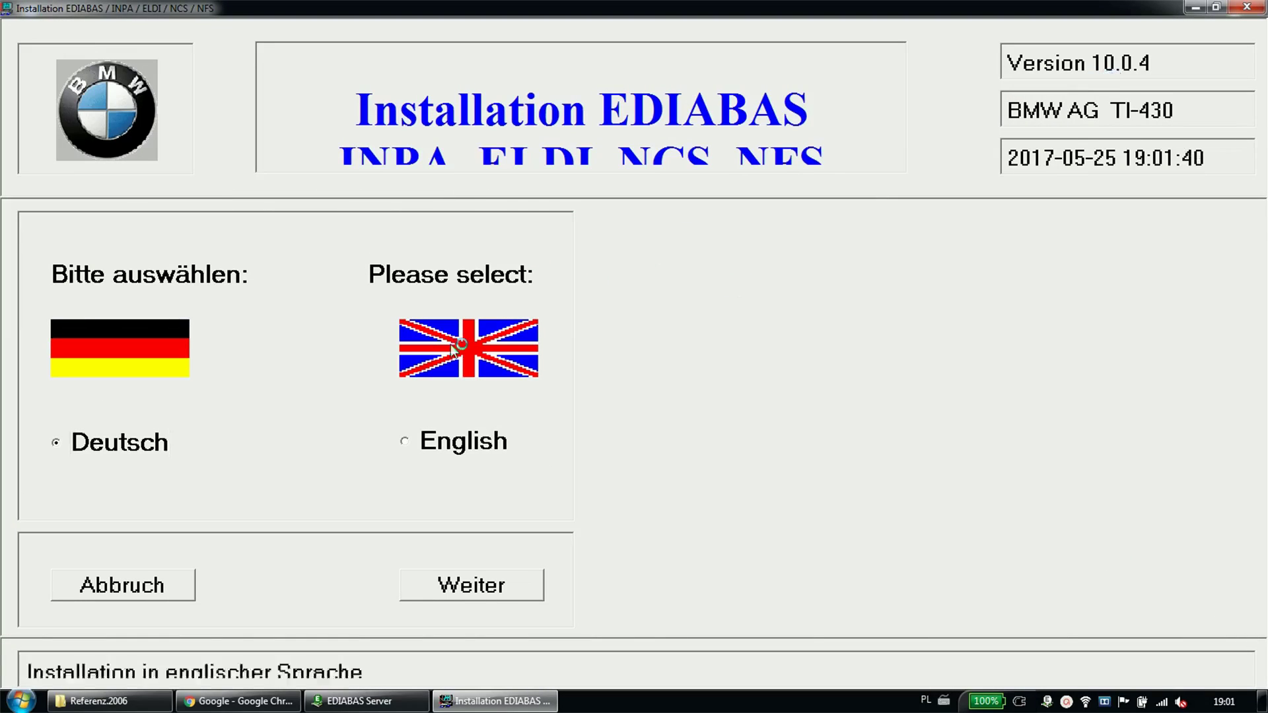
left_click(407, 441)
left_click(470, 586)
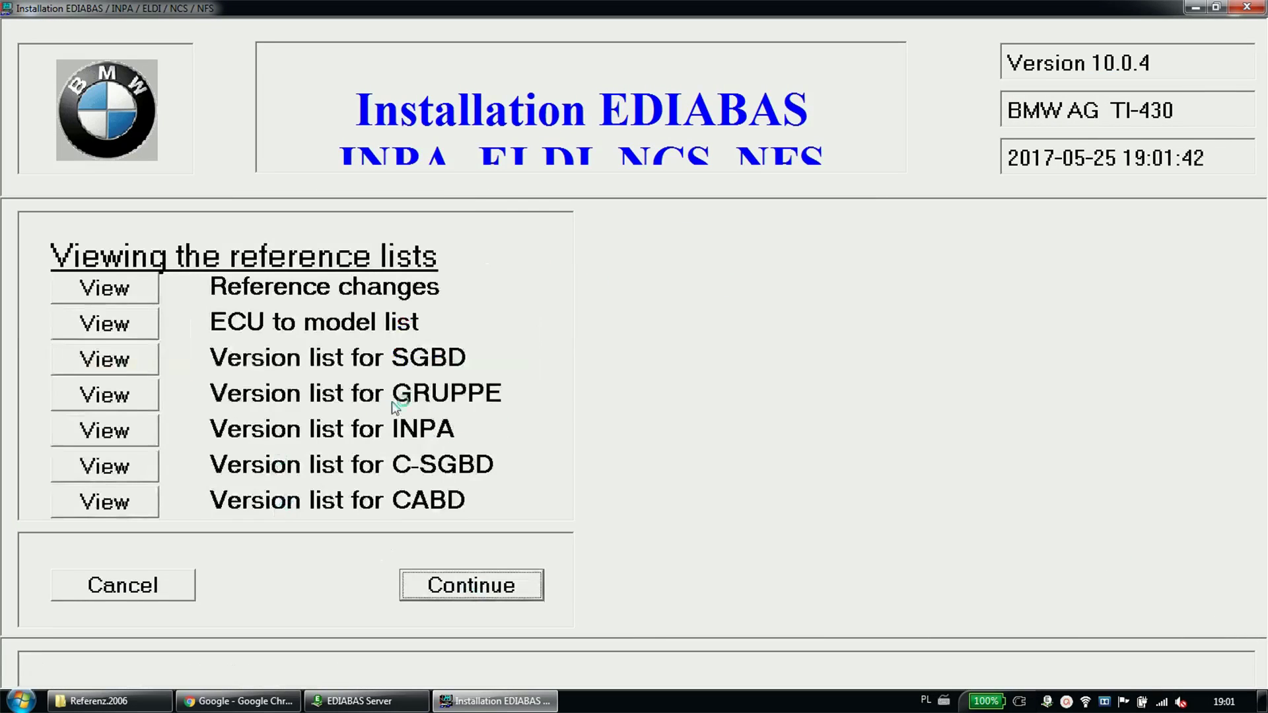
left_click(481, 585)
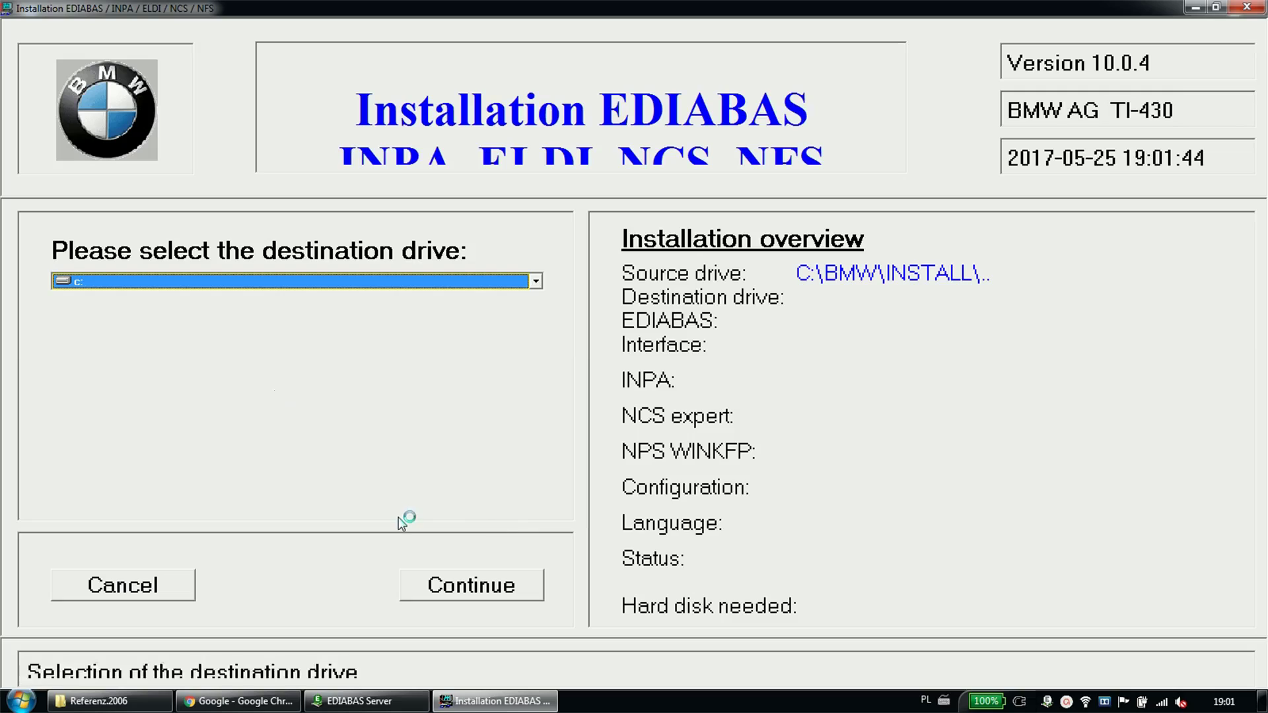
Accept C: as the destination drive and select the configuration BMW Group Rectification programs UK.
left_click(439, 585)
left_click(251, 359)
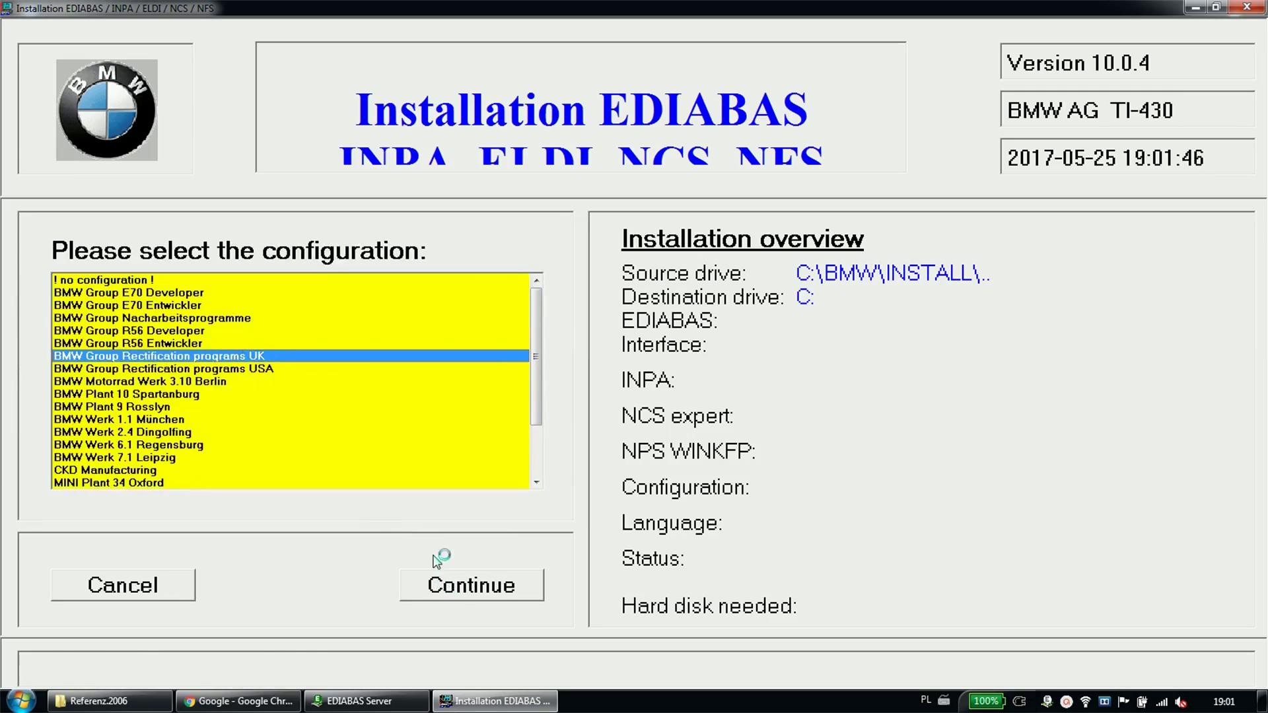
left_click(461, 586)
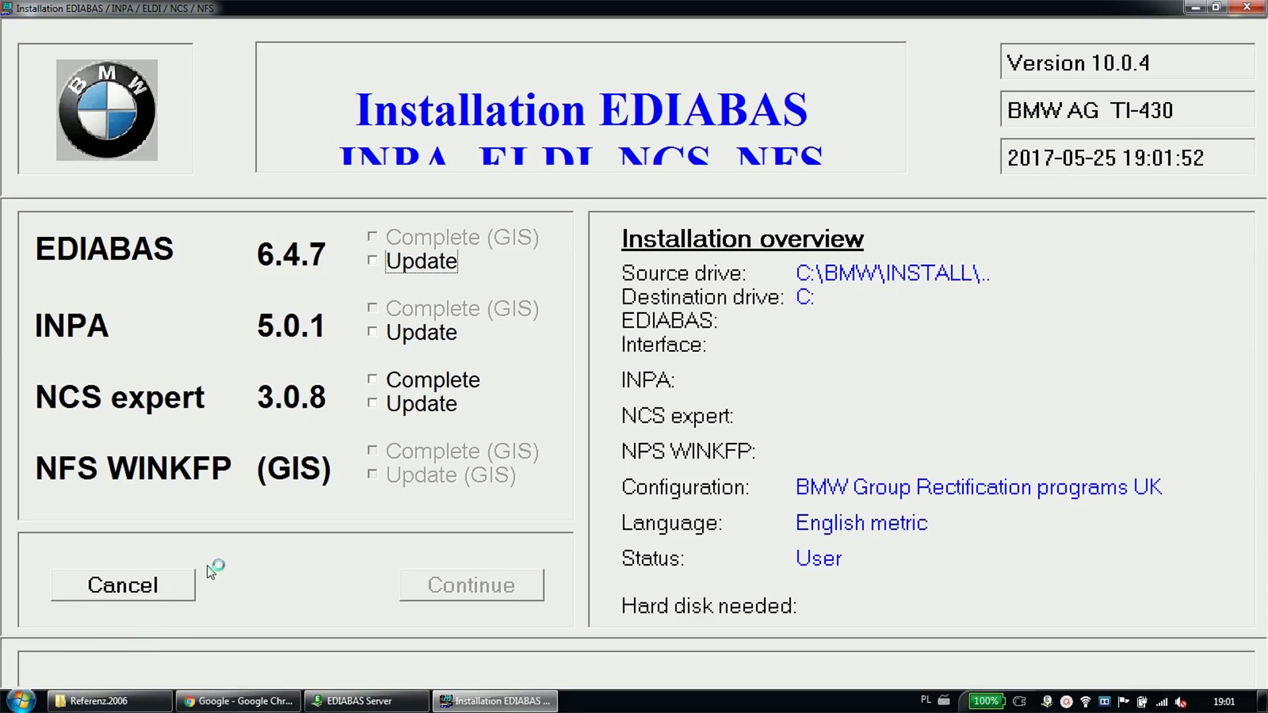
Cancel the Referenz installation, confirm the cancellation, and close the EDIABAS Server window.
left_click(148, 588)
left_click(634, 404)
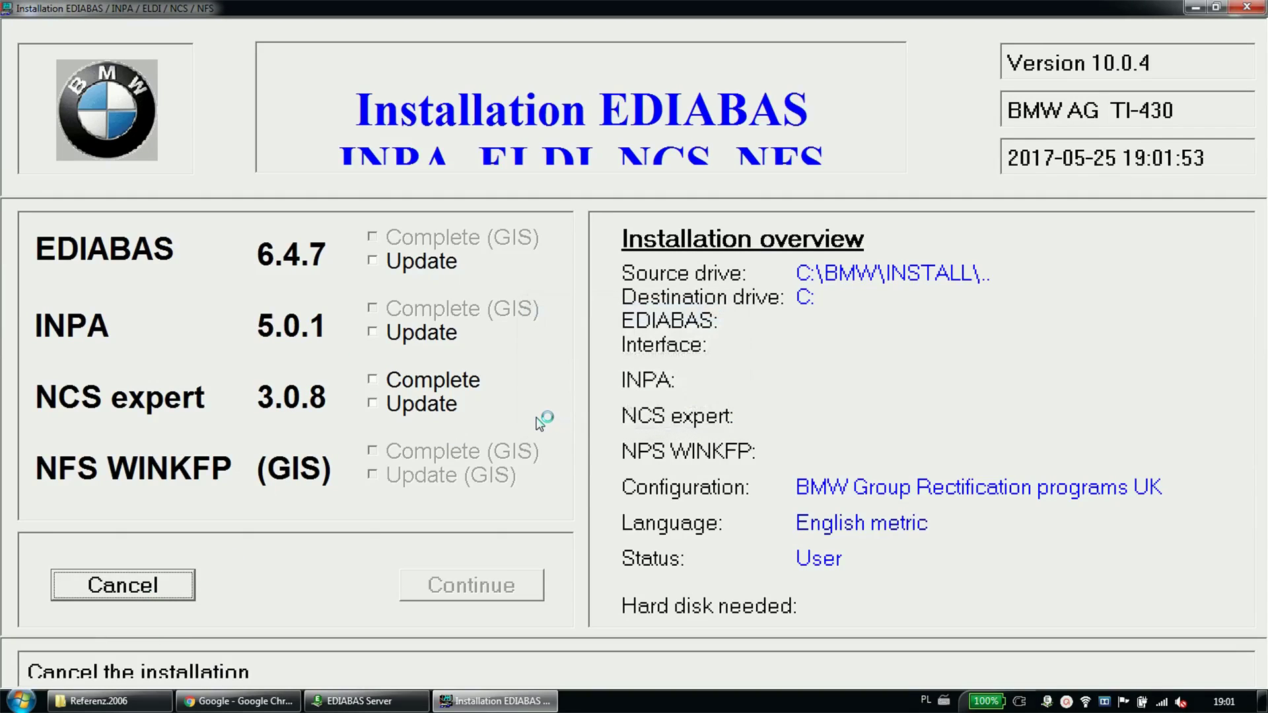
right_click(359, 700)
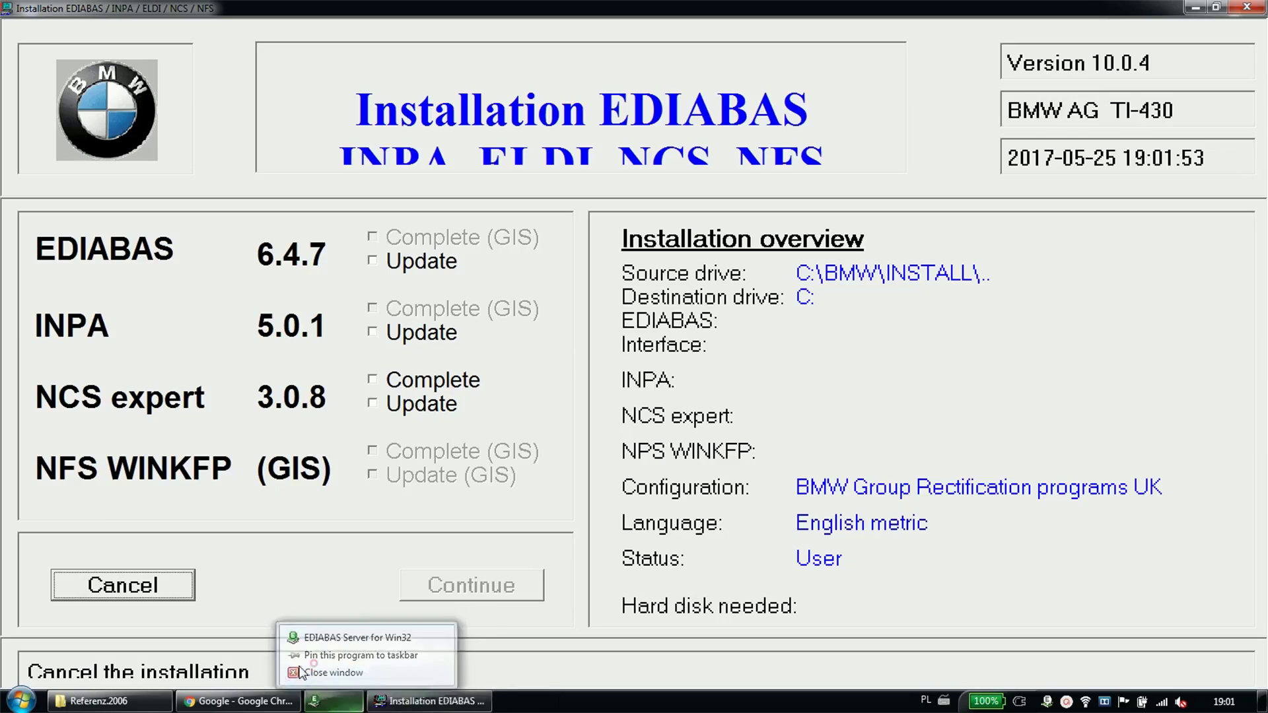
left_click(313, 663)
Examine the CFGDAT, SGDAT and BIN folders of the INPA_5_0_2_Update package inside INPA.501.502.
left_click(147, 695)
key("BackSpace")
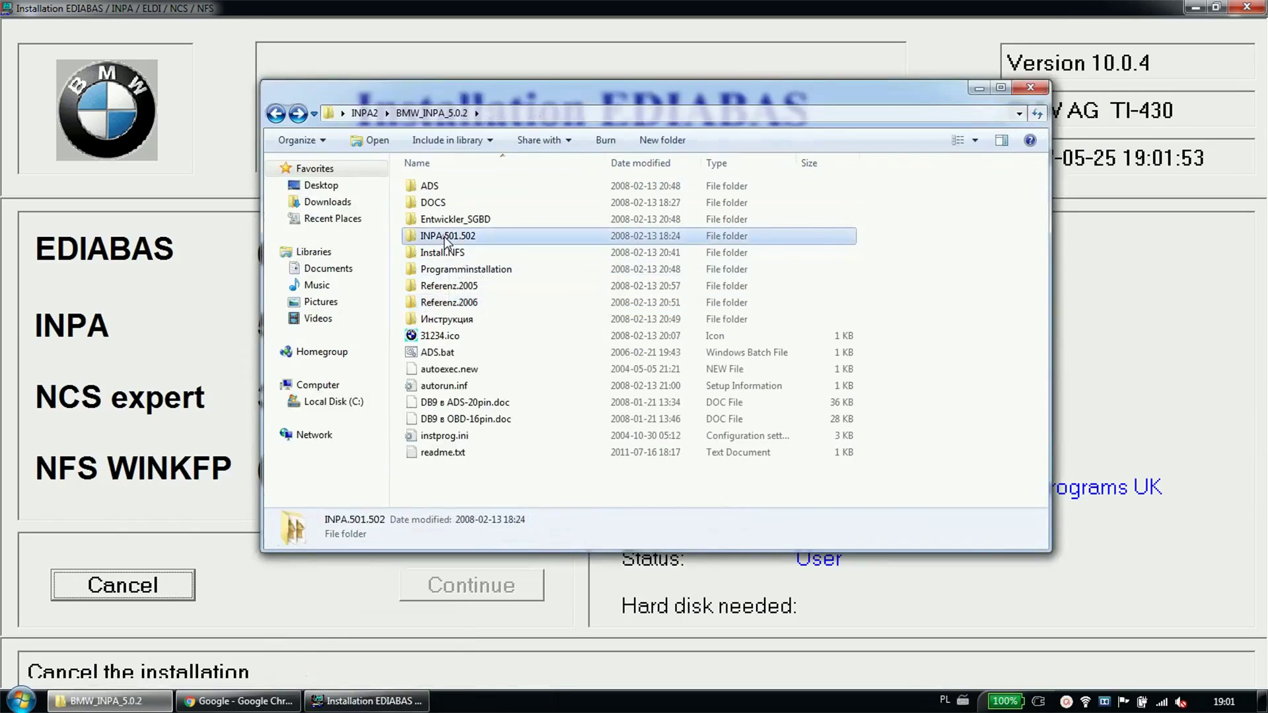
double_click(450, 234)
double_click(456, 202)
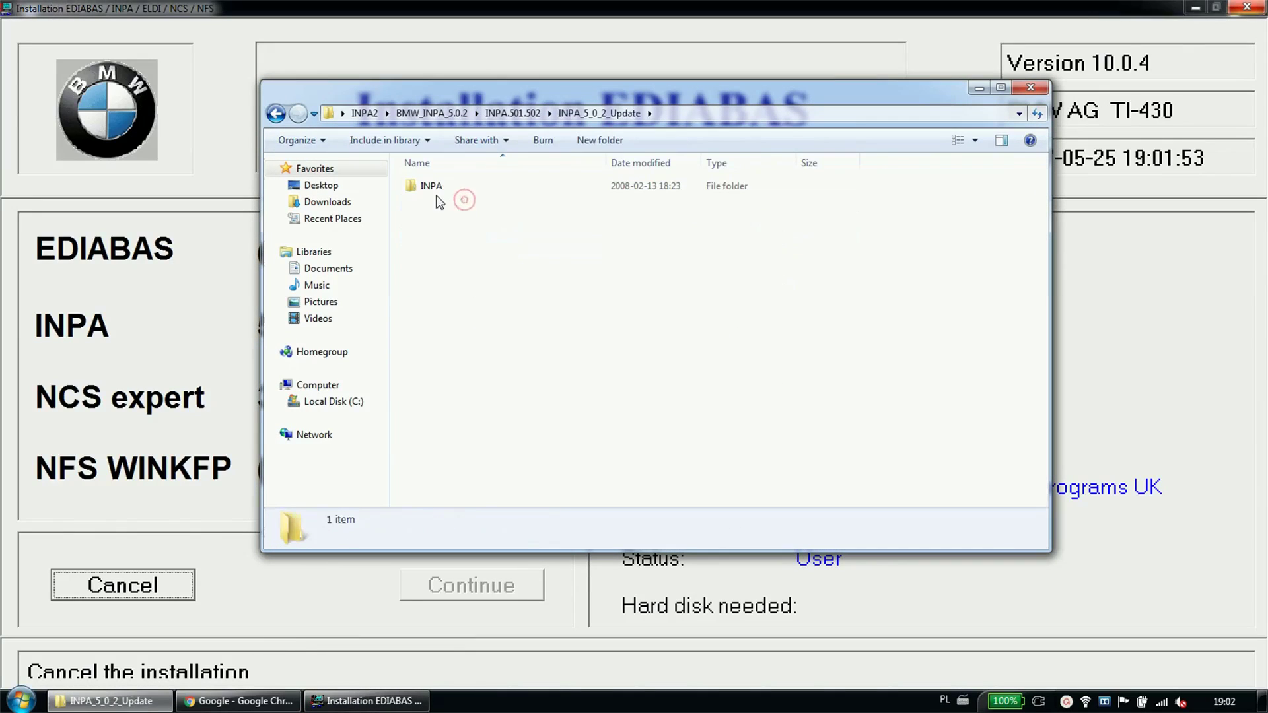
double_click(437, 188)
double_click(431, 202)
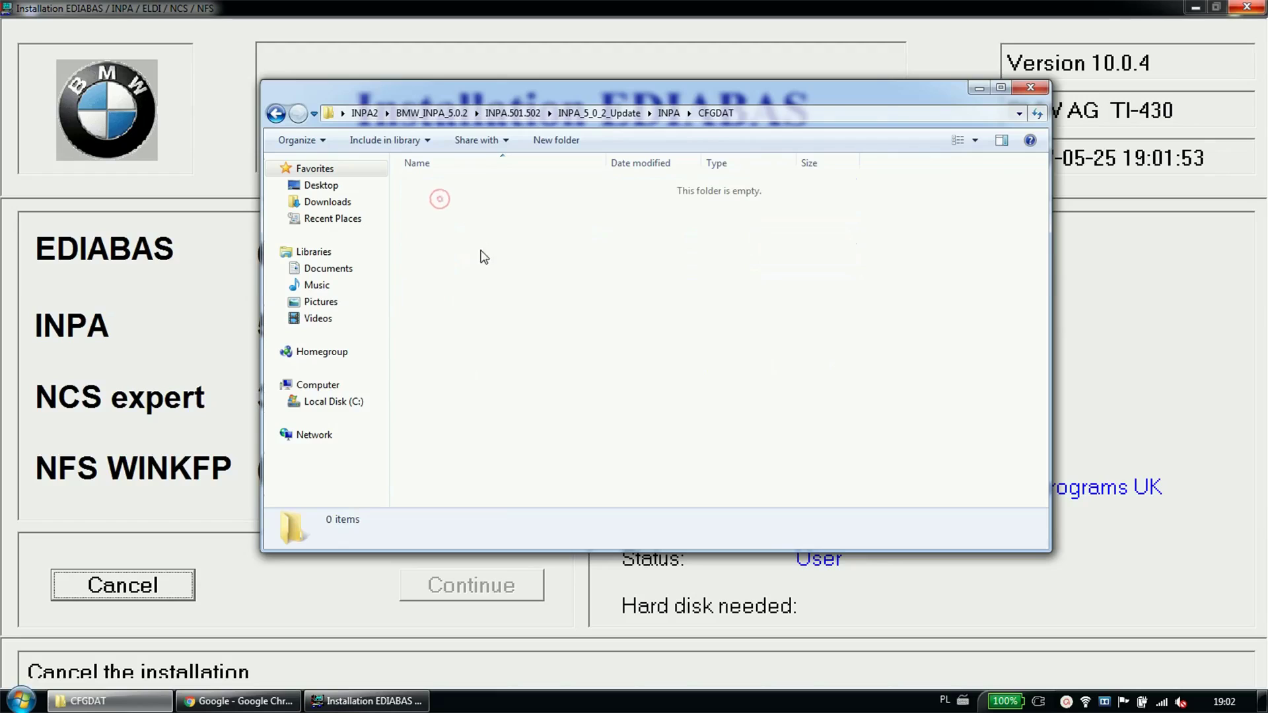
key("BackSpace")
double_click(431, 335)
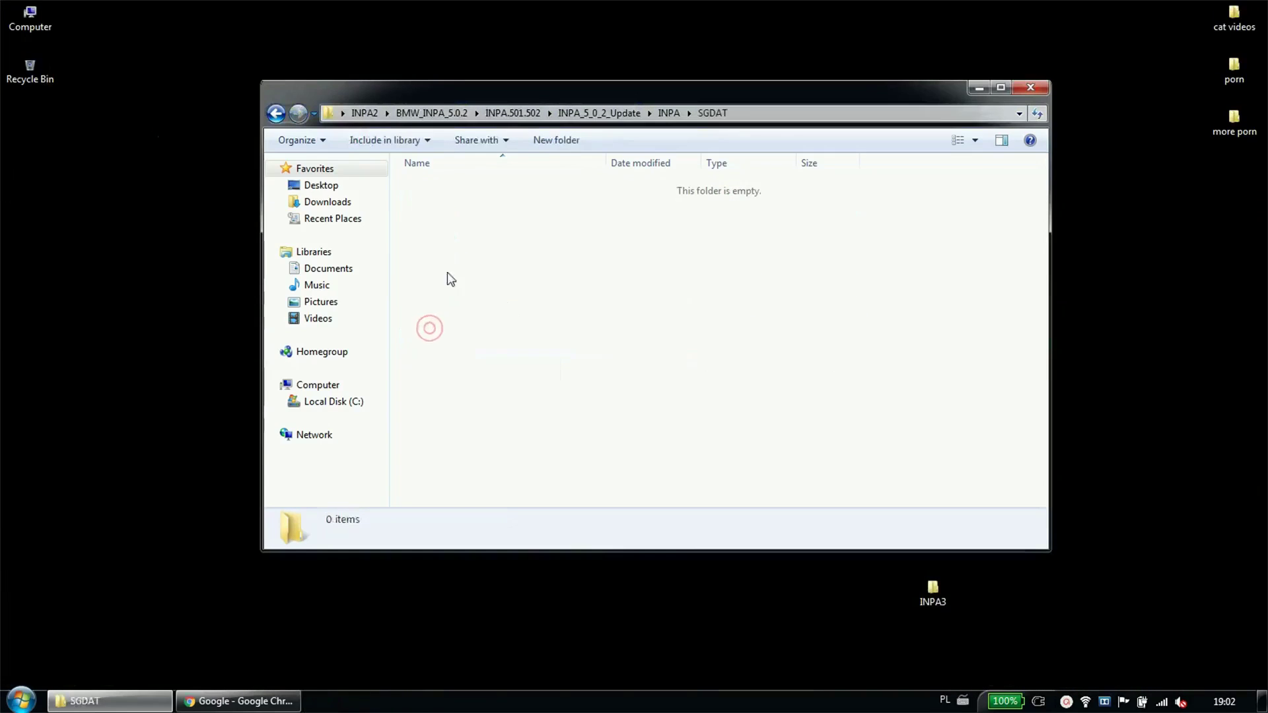
key("BackSpace")
double_click(437, 186)
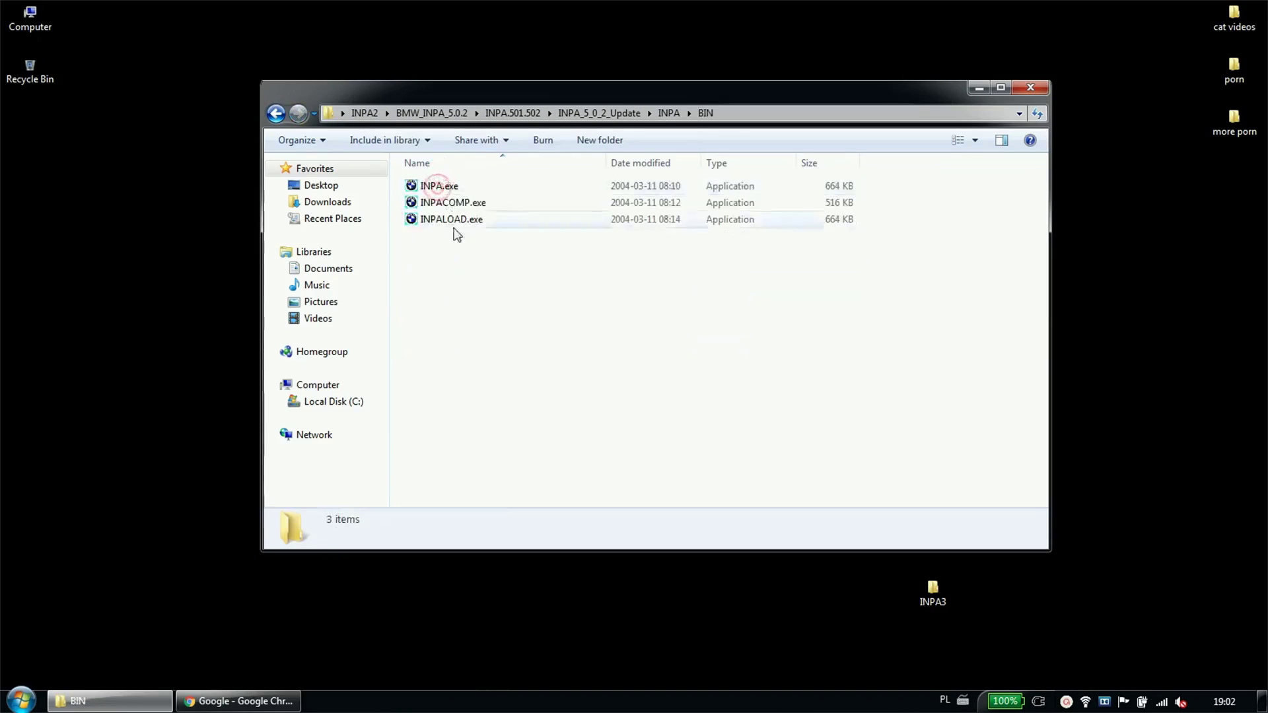
key("BackSpace")
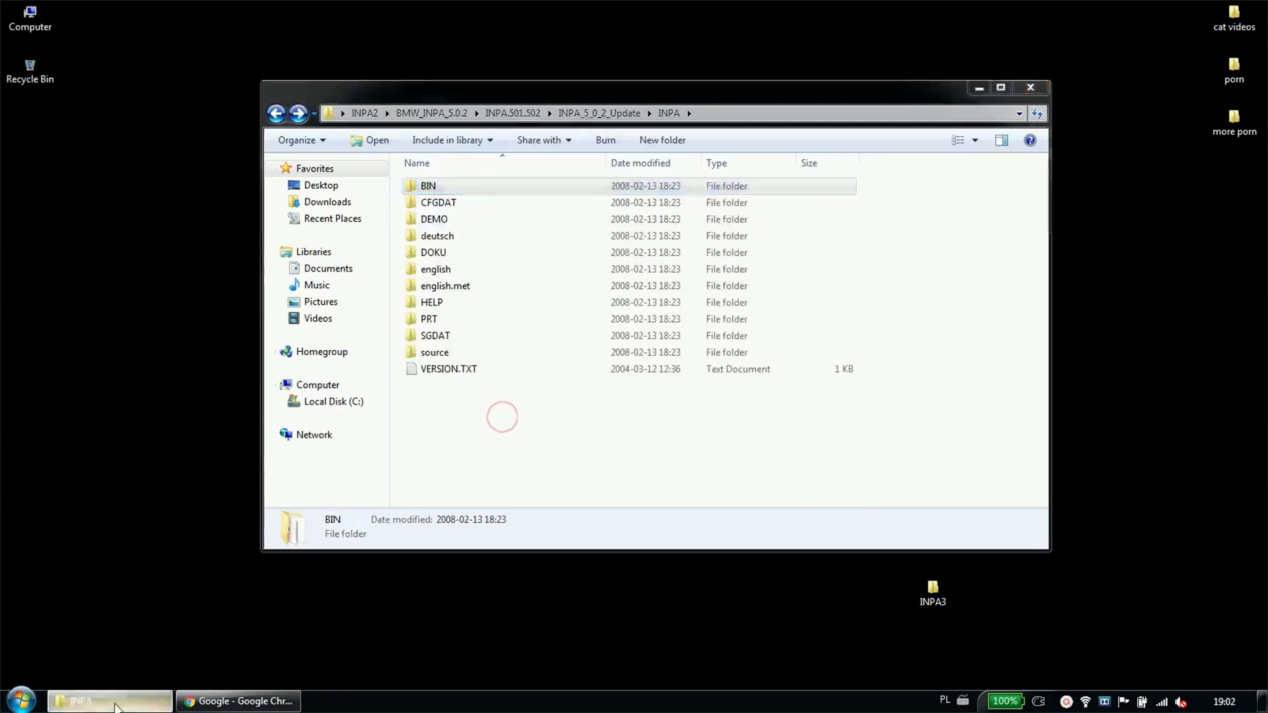
Start INPA to check its main selection screen, and exit it with confirmation.
key("super+d")
key("super")
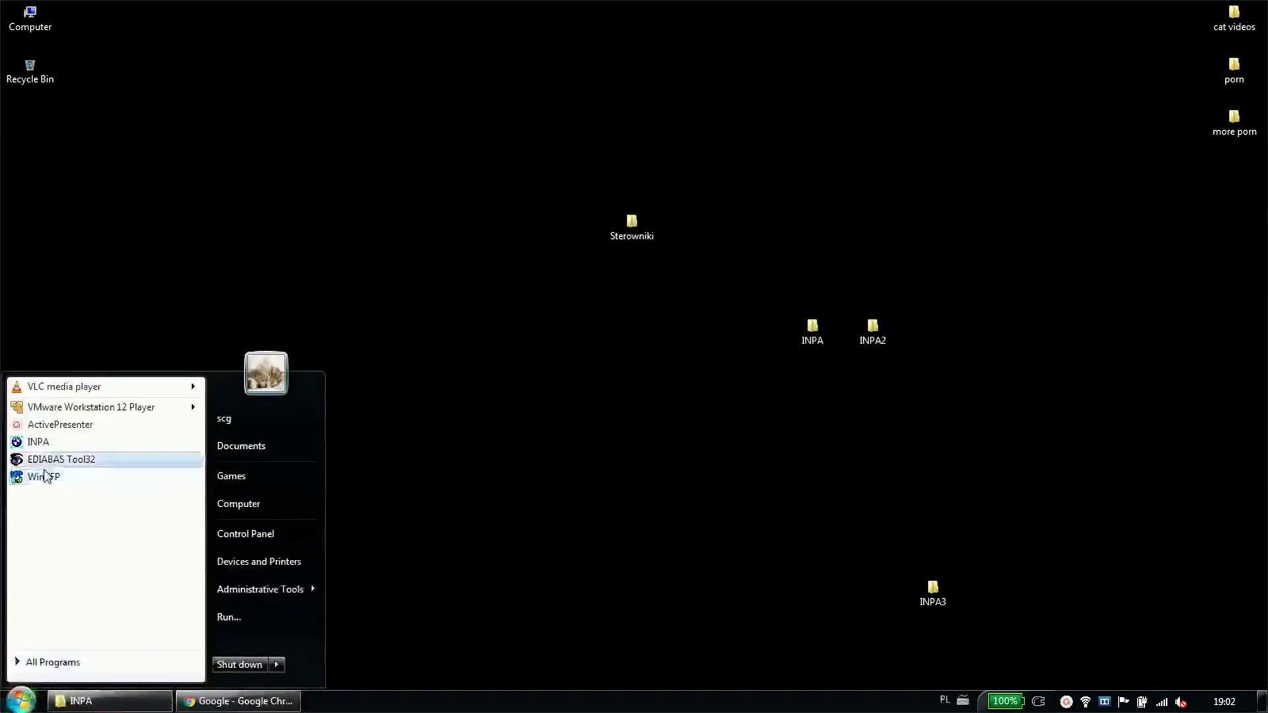
left_click(38, 442)
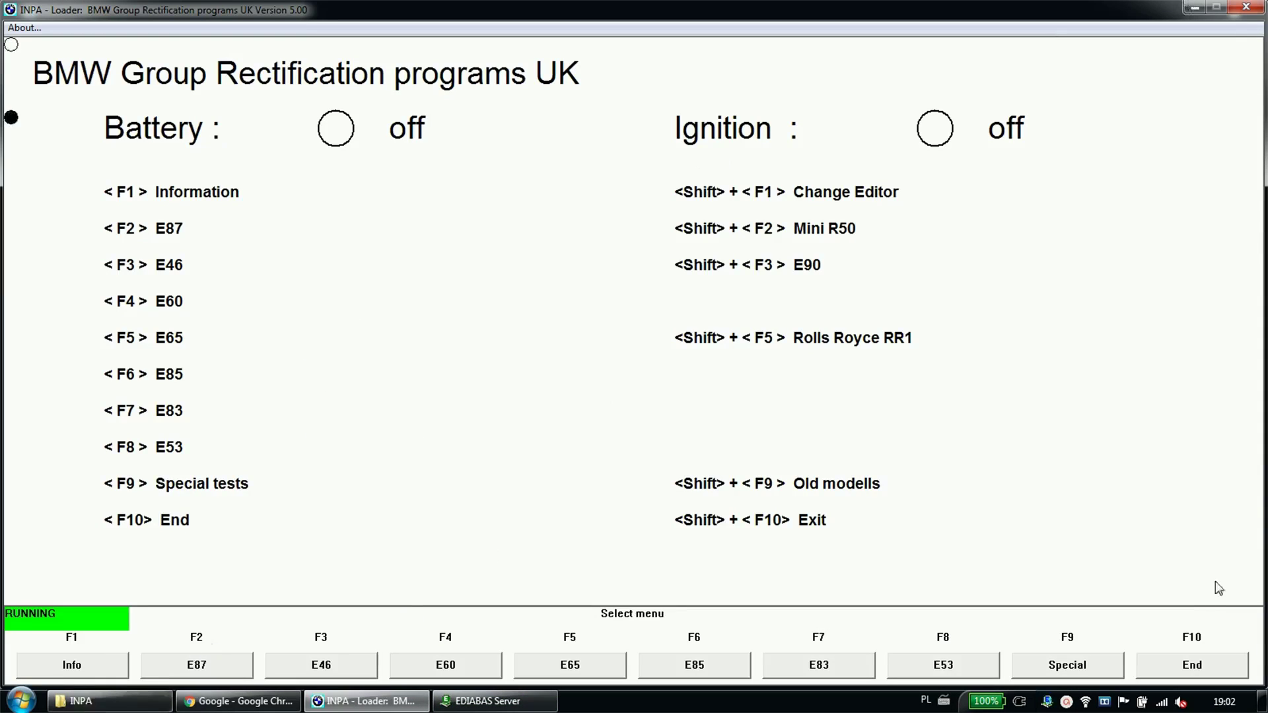
left_click(1197, 665)
left_click(609, 390)
Examine the contents of the OBD folder under C:\EDIABAS\Hardware.
double_click(31, 12)
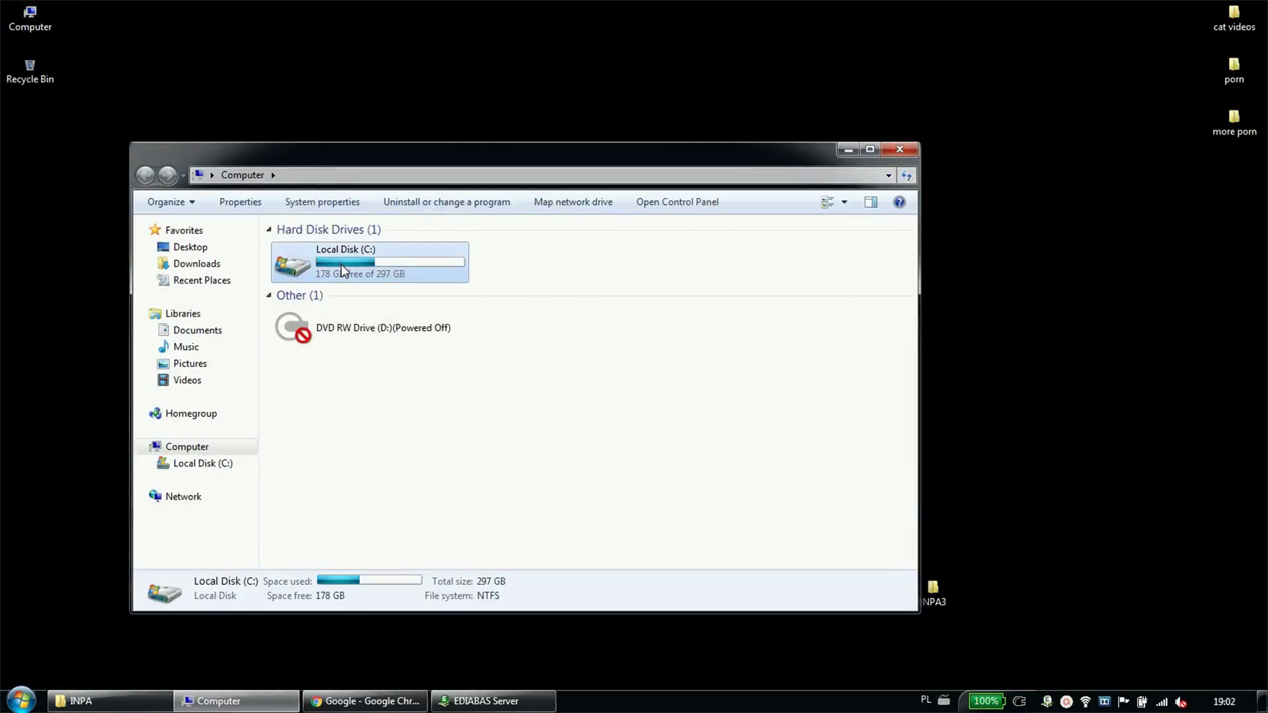
double_click(340, 265)
double_click(311, 298)
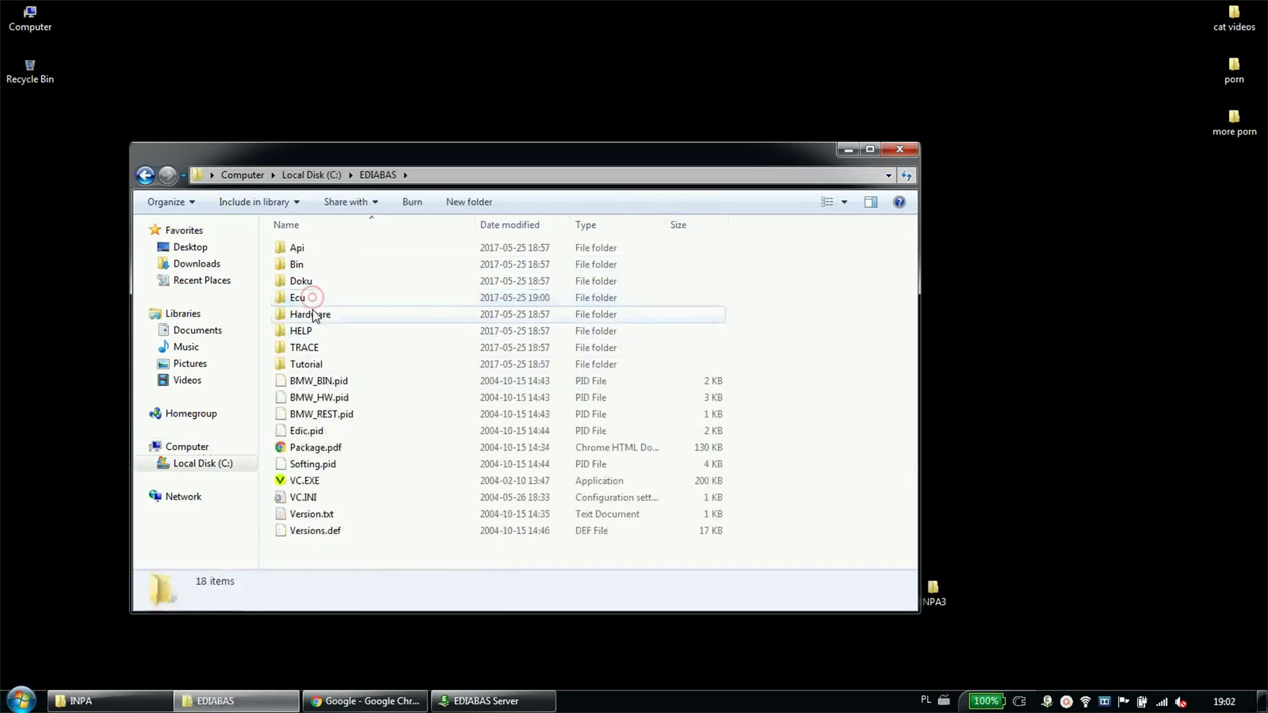
double_click(310, 314)
double_click(311, 314)
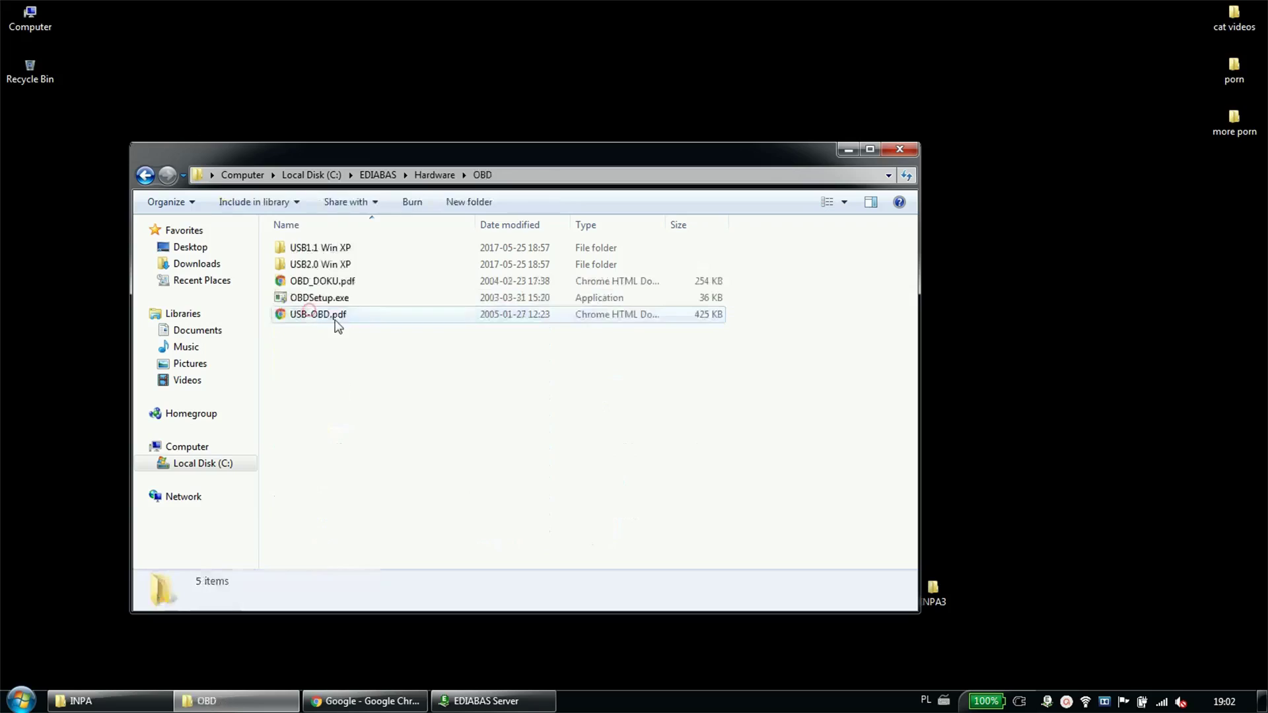
left_click(316, 298)
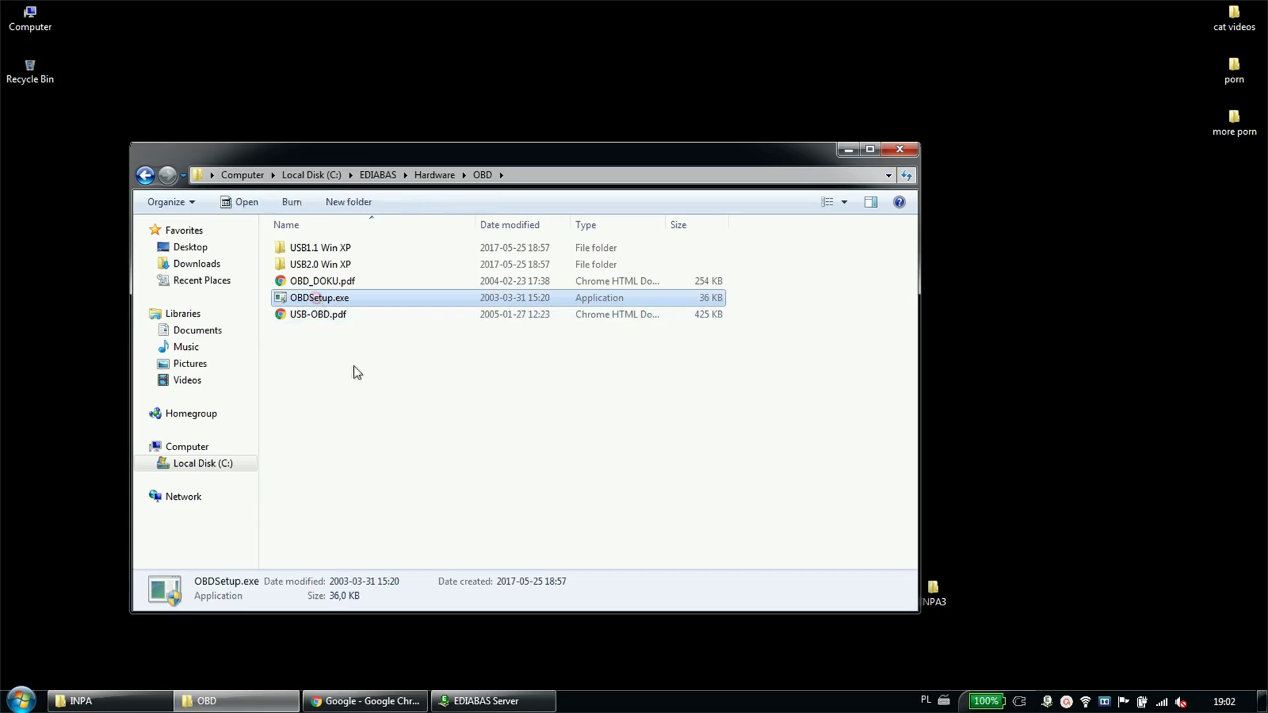
key("BackSpace")
key("BackSpace")
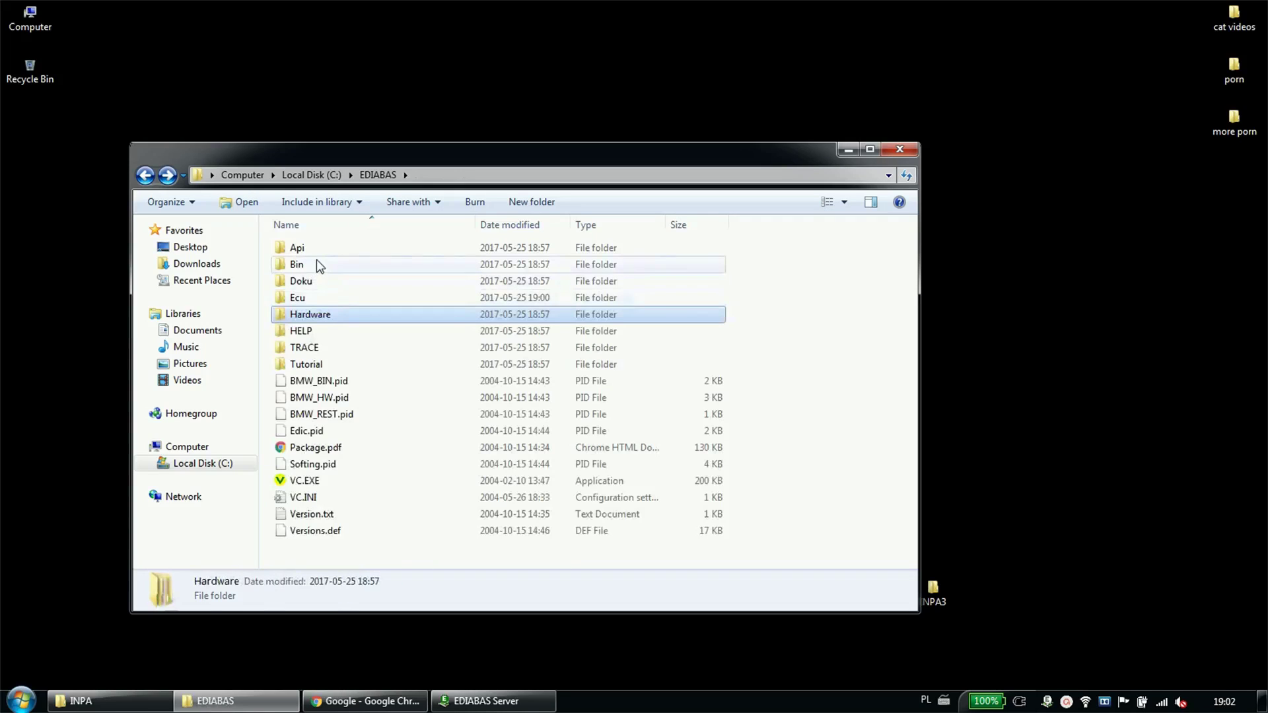
double_click(311, 314)
double_click(311, 315)
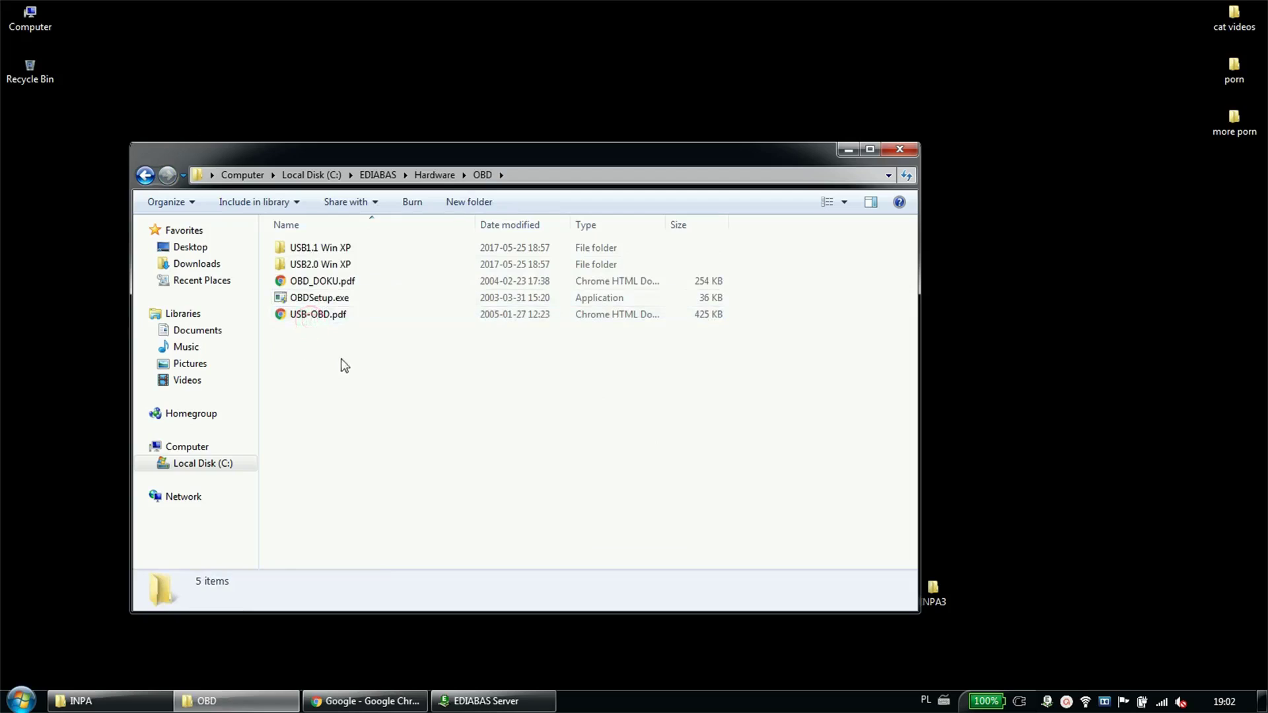
key("BackSpace")
key("BackSpace")
Open obd.ini from C:\EDIABAS\Bin to check the port and hardware settings, and close it.
double_click(300, 264)
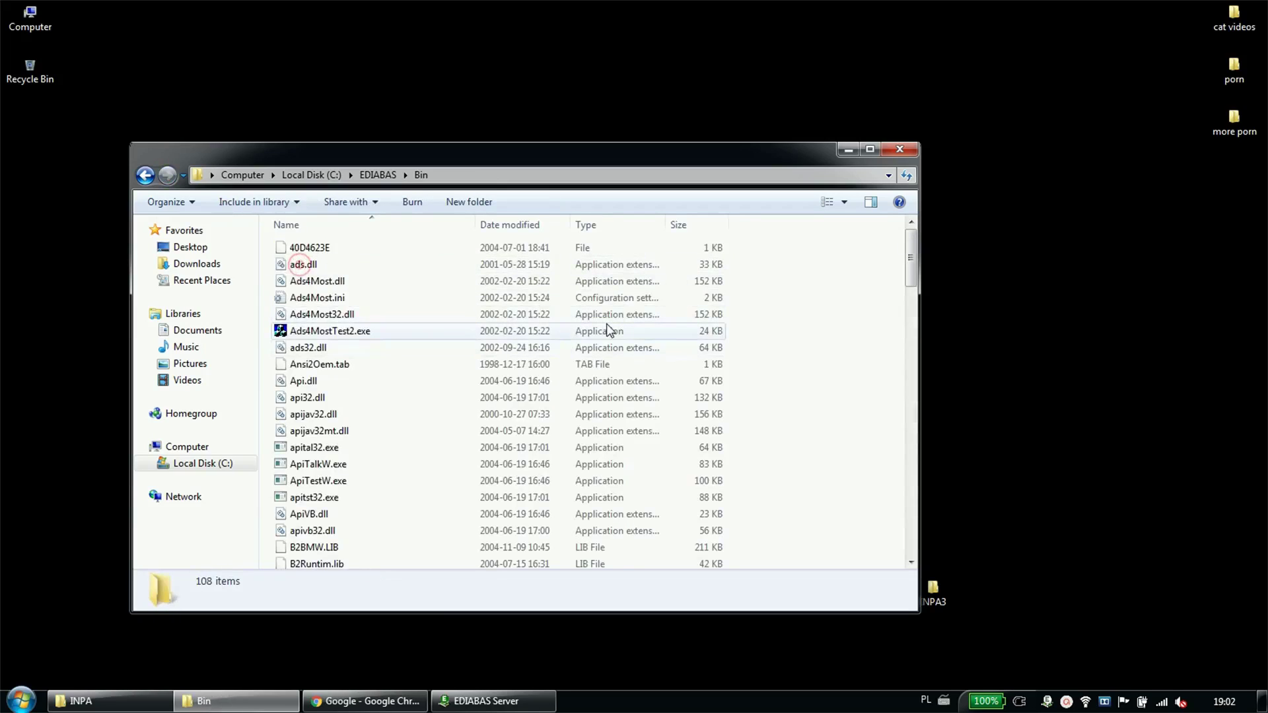
scroll(566, 335, "down", 20)
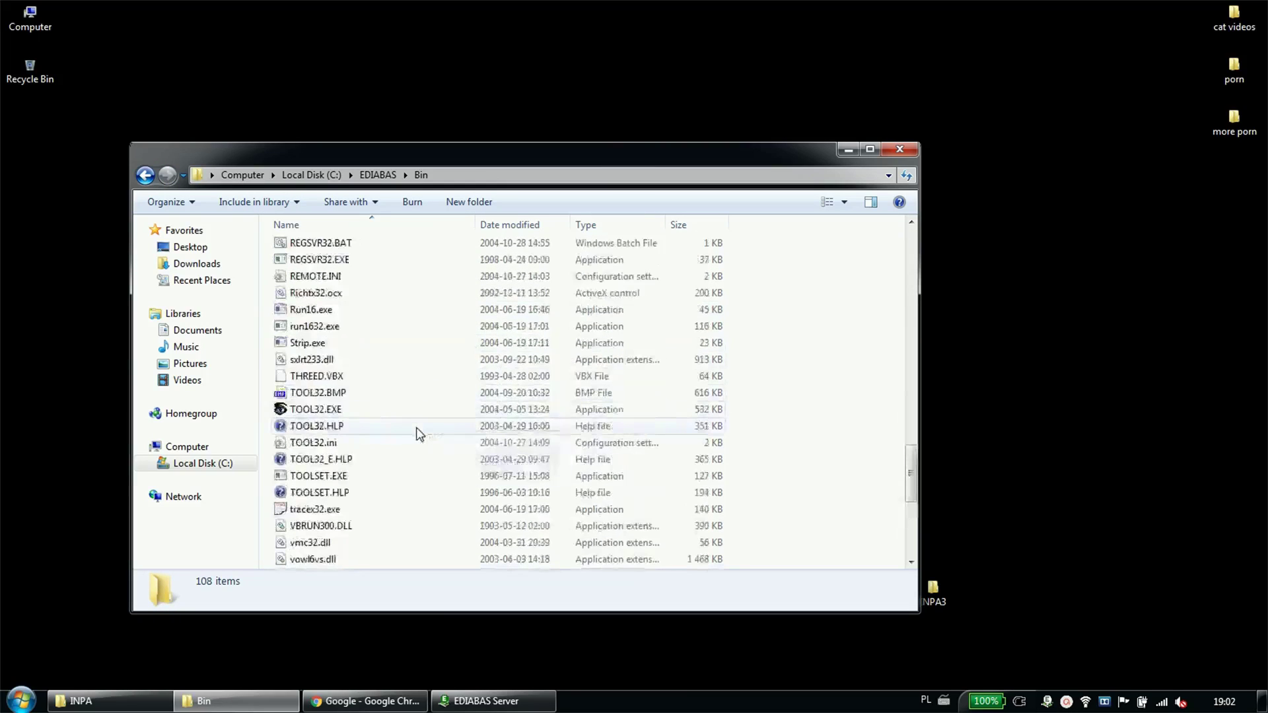
scroll(418, 431, "up", 4)
double_click(312, 326)
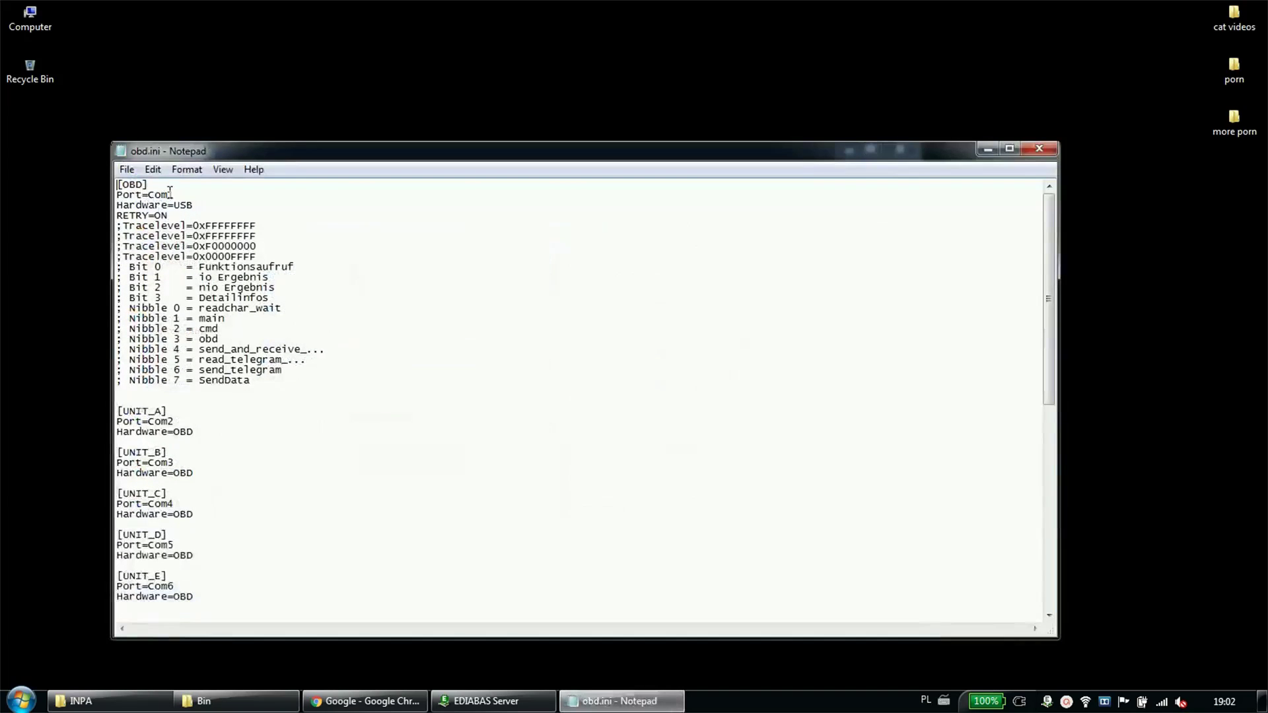
left_click(1030, 150)
Open INPA.INI from C:\EC-APPS\INPA\CFGDAT to review the INPA configuration, and close it.
key("BackSpace")
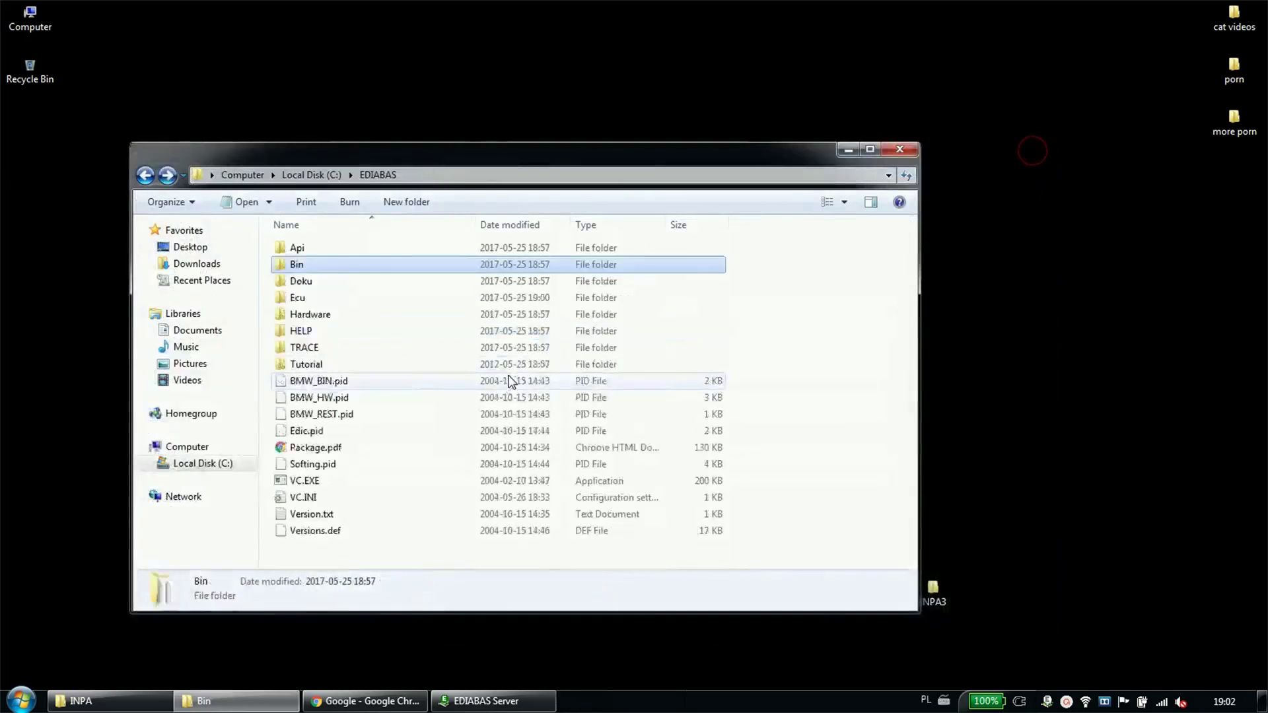
key("BackSpace")
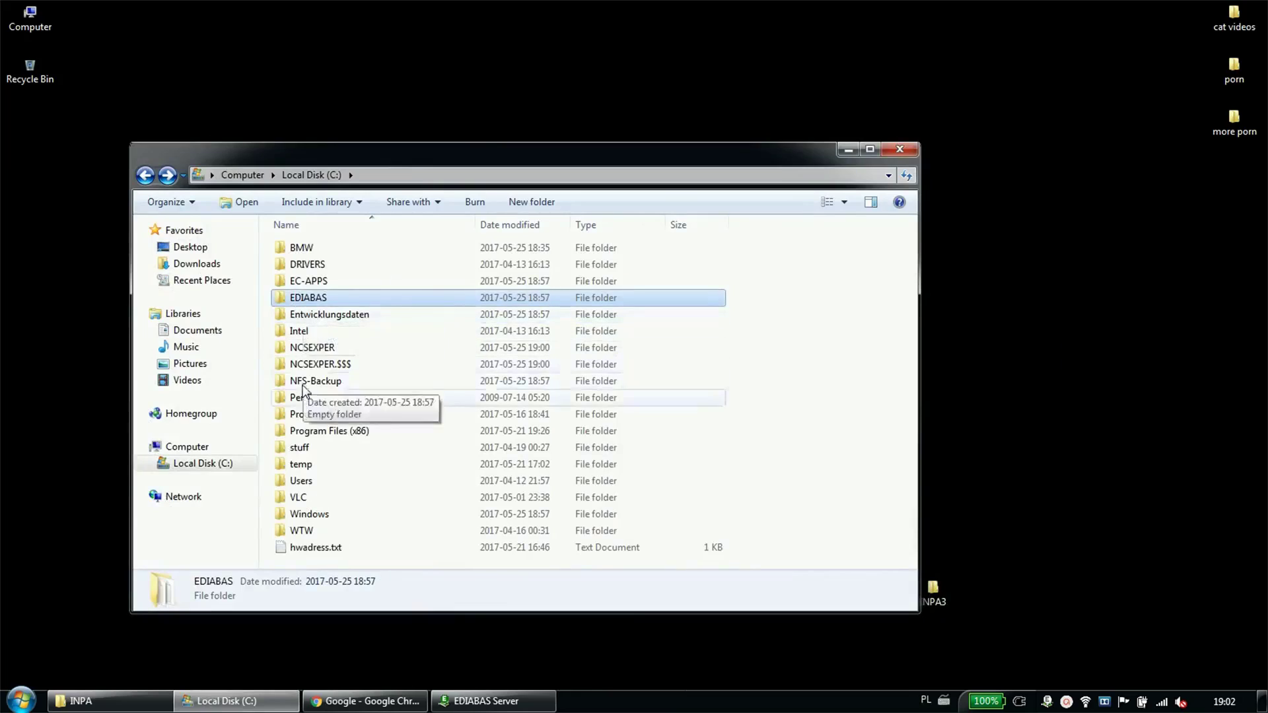
double_click(306, 283)
double_click(299, 247)
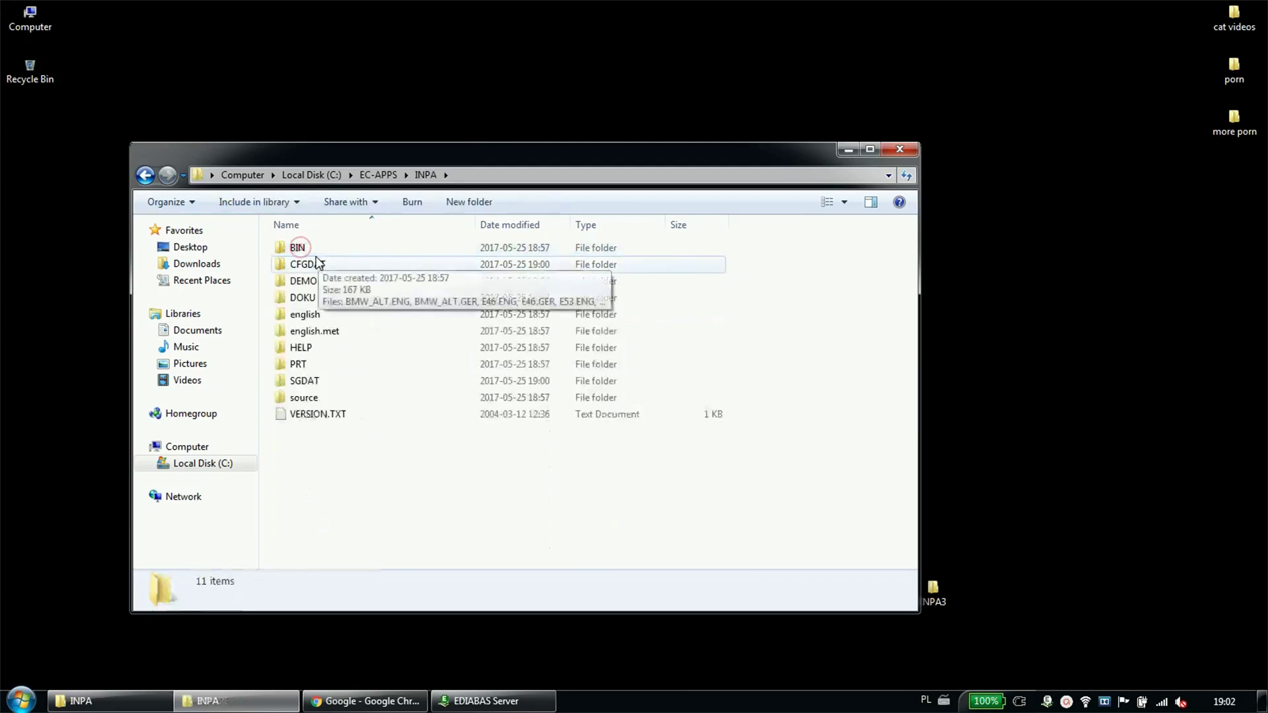
double_click(317, 263)
scroll(334, 344, "down", 6)
double_click(308, 293)
left_click(446, 293)
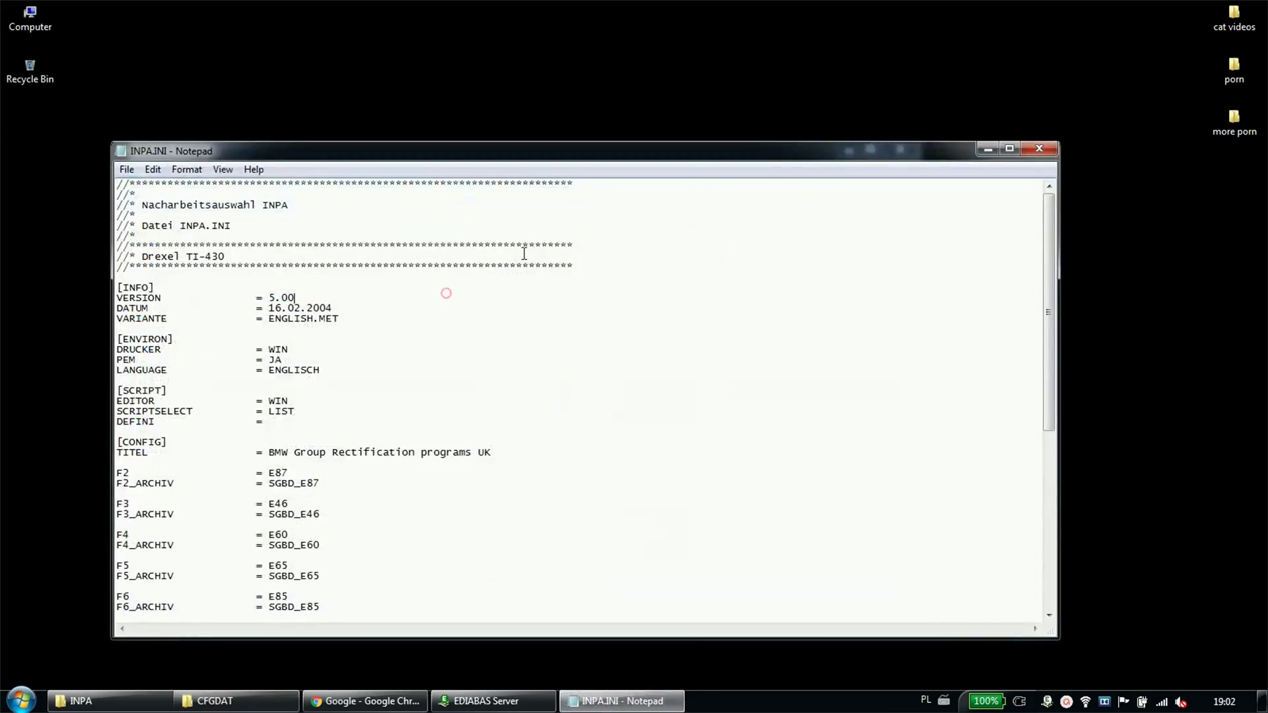
left_click(1040, 151)
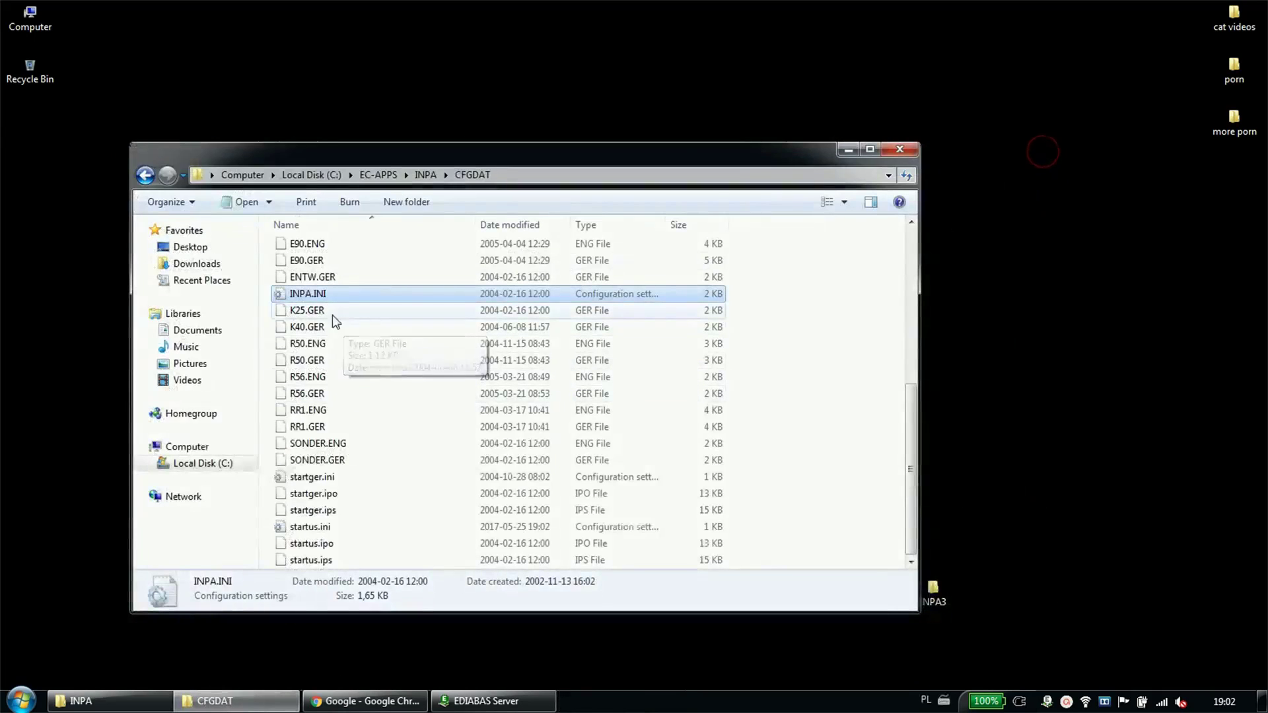
Close the running EDIABAS Server.
left_click(478, 702)
right_click(478, 701)
left_click(468, 666)
Try to start NCS Expert from the EDIABAS INPA ELDI NCS NFS program group.
key("super")
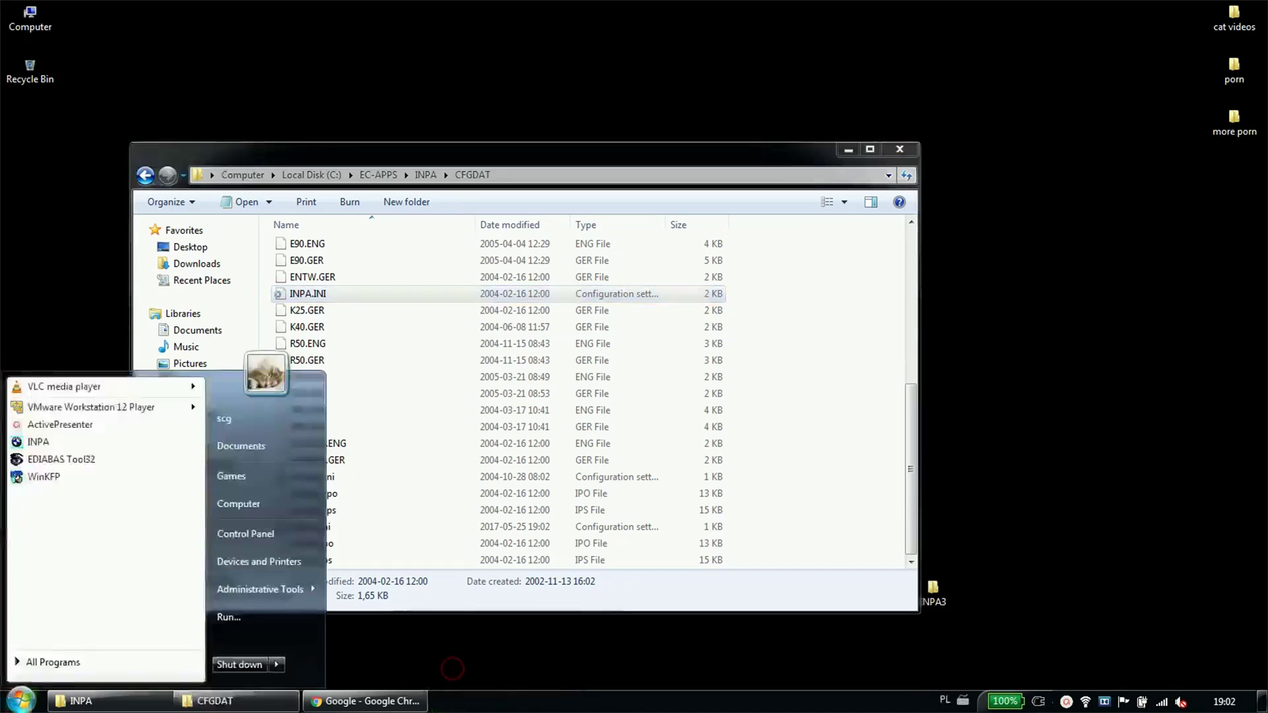
left_click(55, 662)
left_click(76, 552)
scroll(103, 554, "down", 1)
scroll(102, 555, "up", 3)
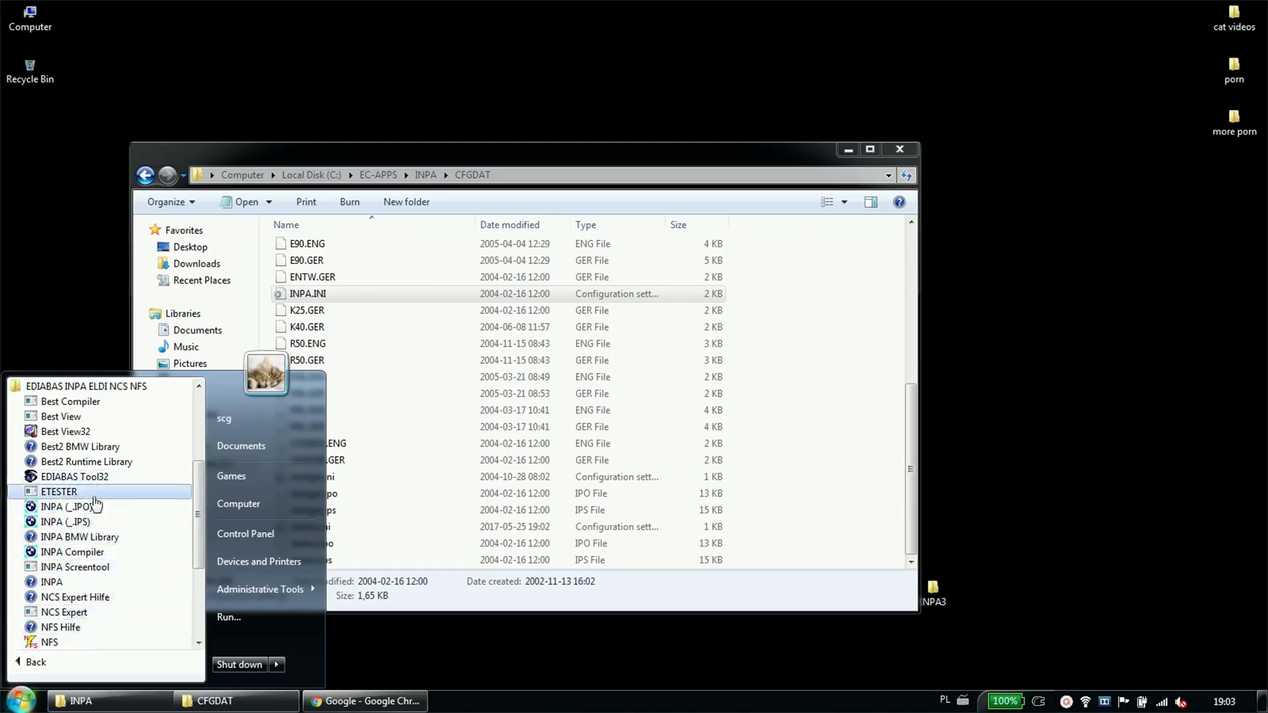
scroll(98, 559, "down", 1)
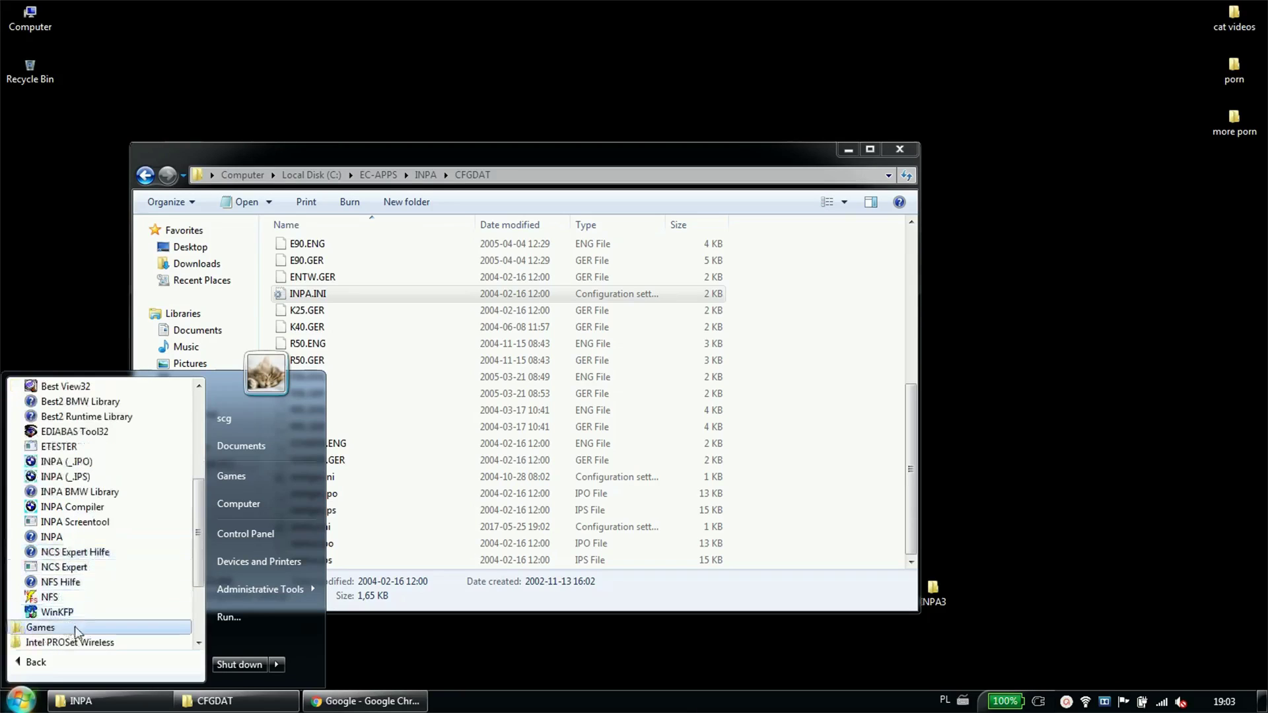
left_click(58, 566)
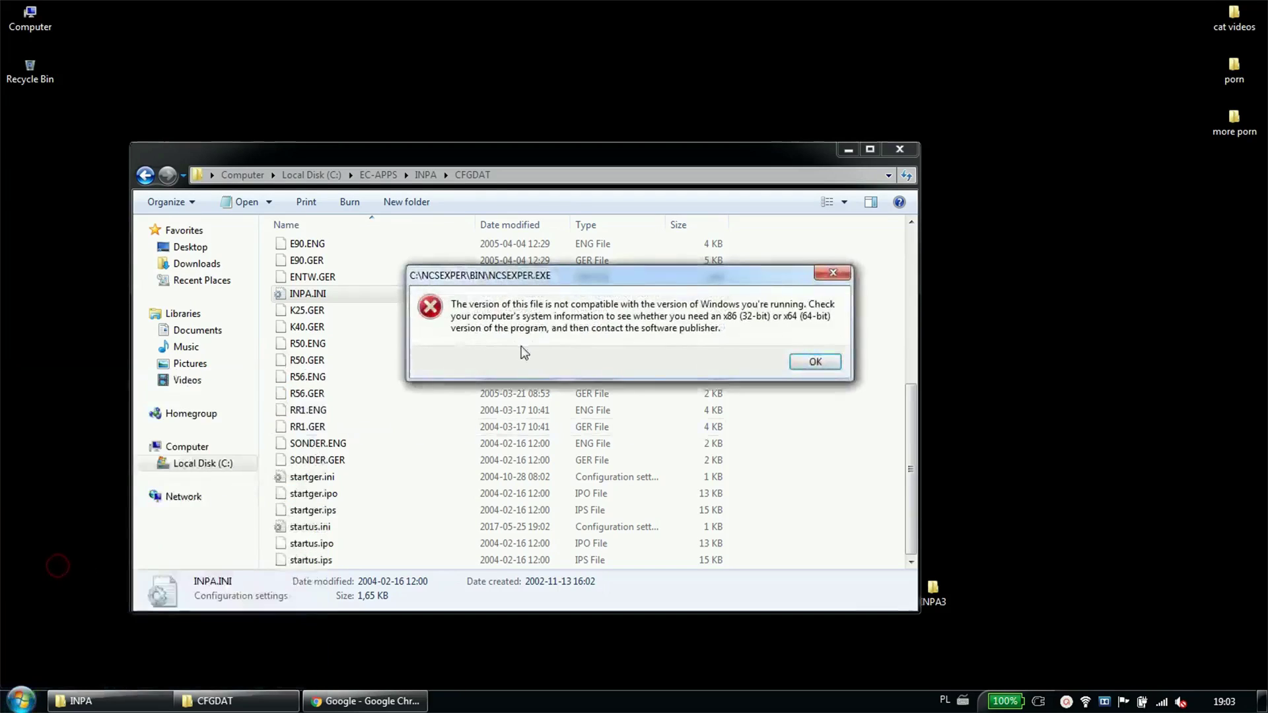
left_click(816, 362)
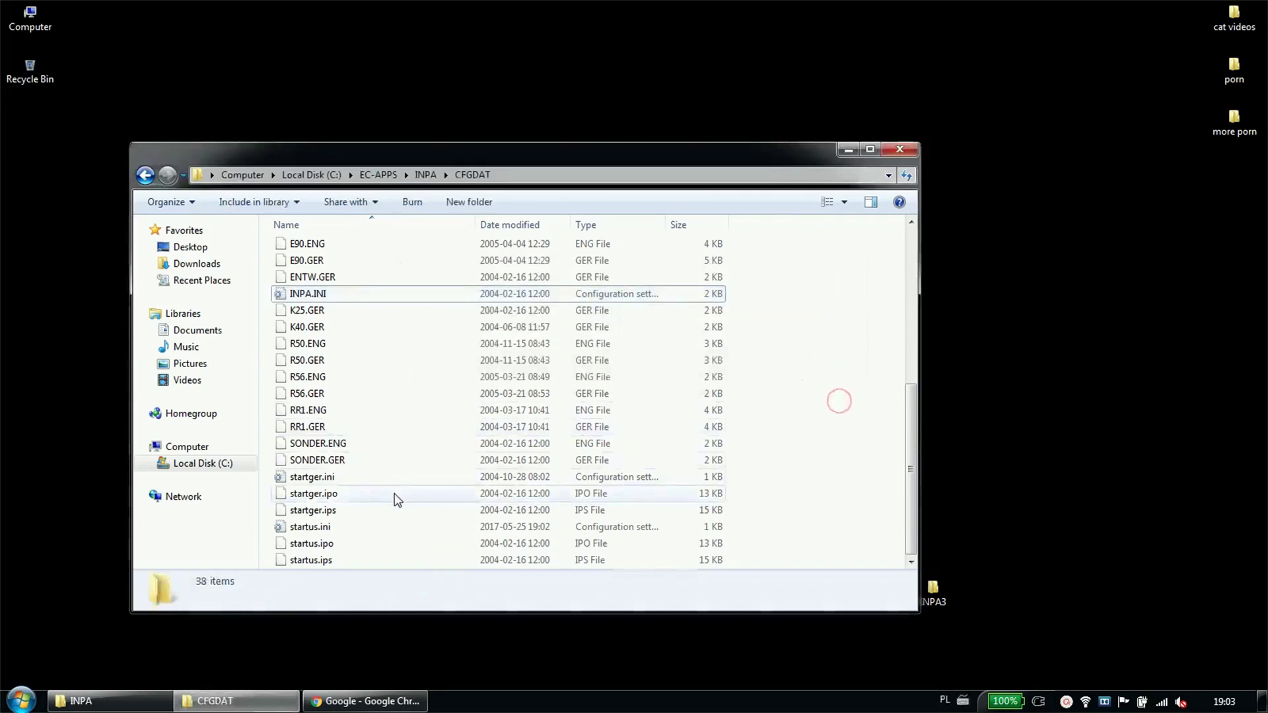
Minimize the C: drive's INPA folder window and return the installation package window to the BMW_INPA_5.0.2 folder.
key("BackSpace")
left_click(850, 152)
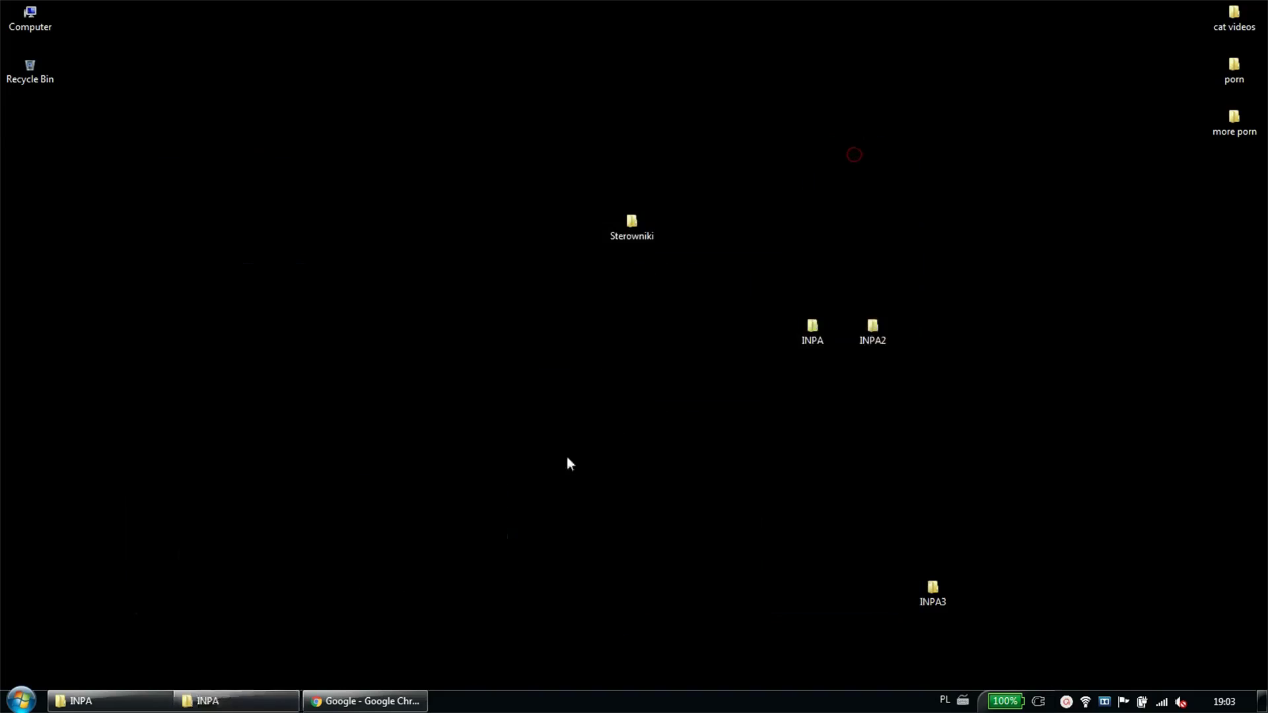
left_click(117, 700)
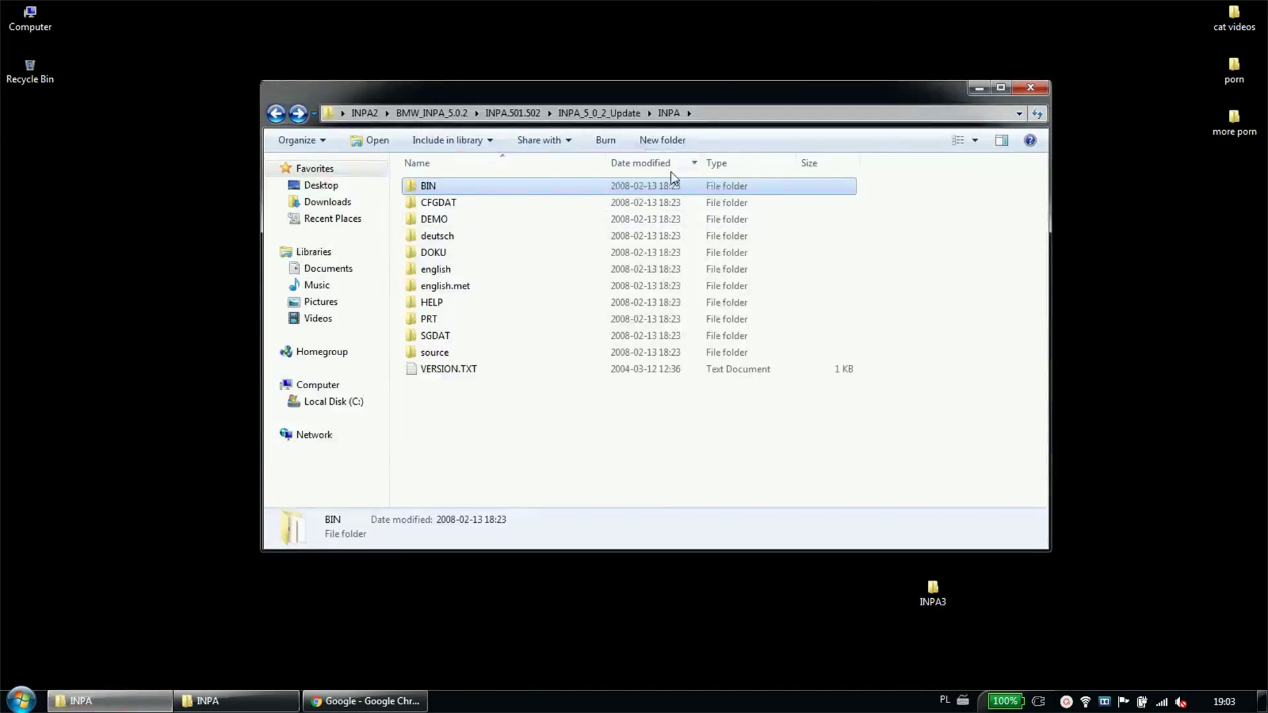
left_click(513, 113)
left_click(431, 113)
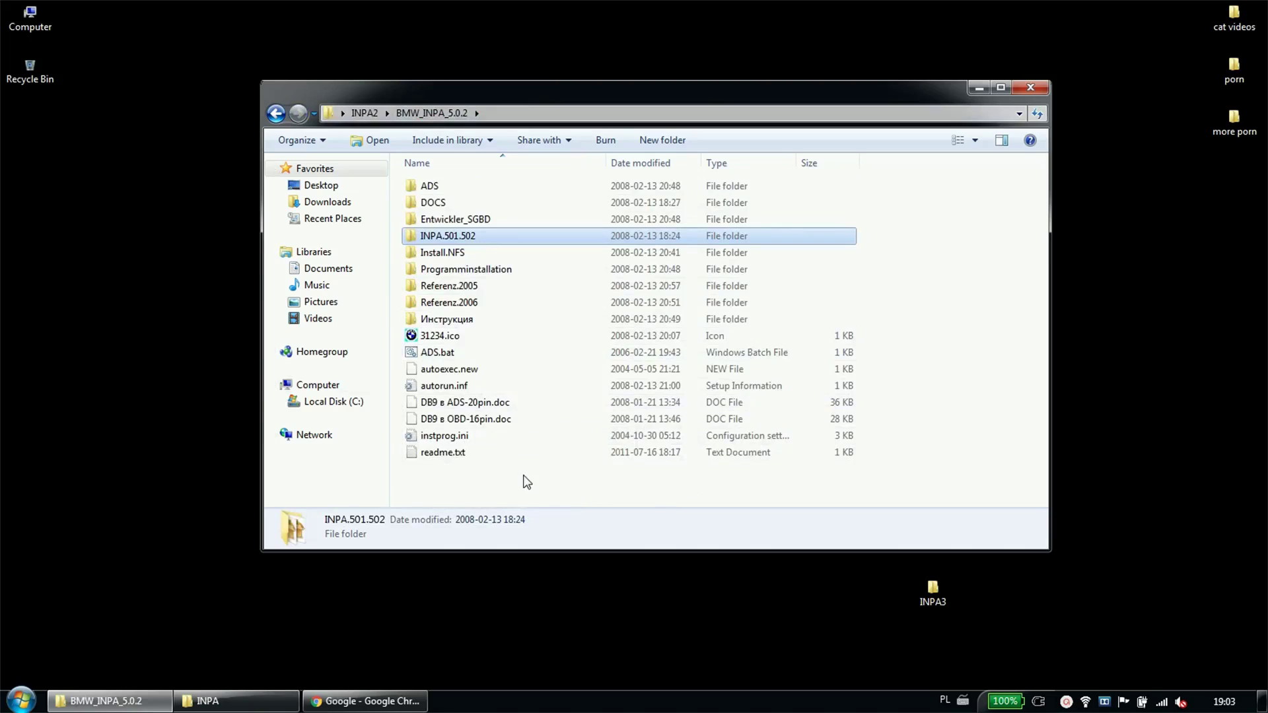
Examine the programs listed in the BMW Standard Tools program group.
left_click(19, 700)
left_click(57, 662)
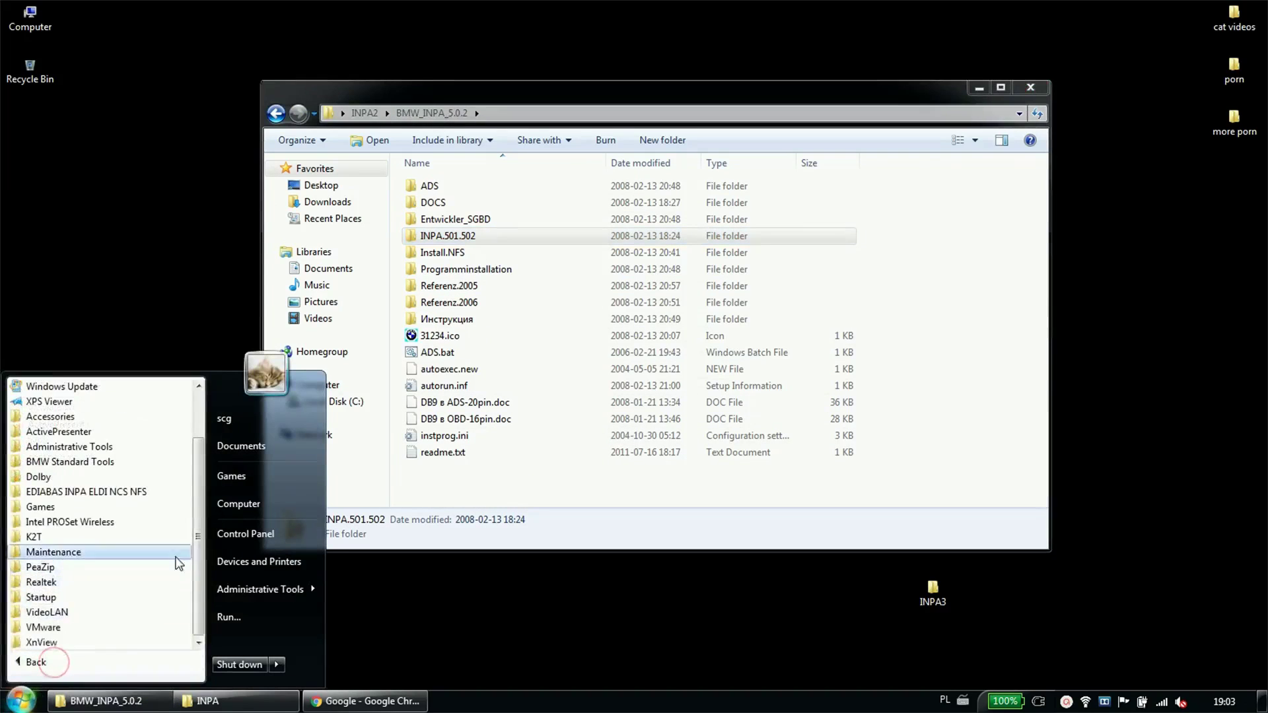
left_click(72, 461)
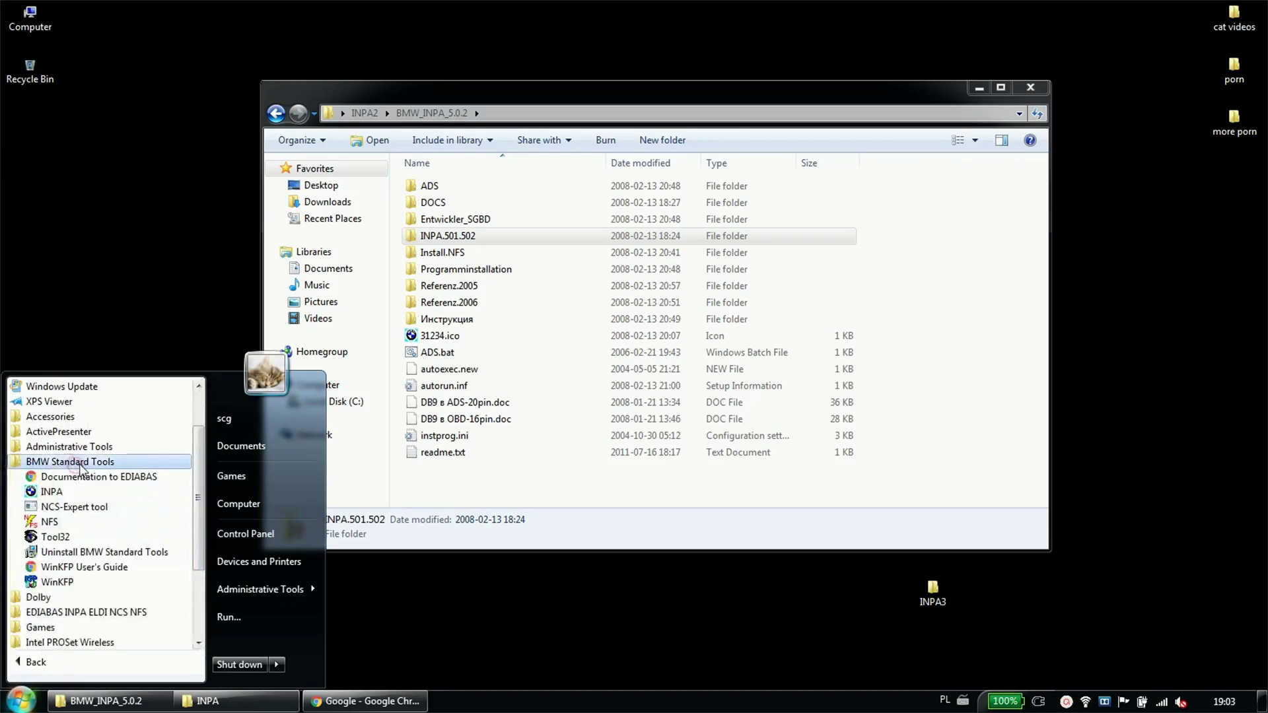
left_click(121, 287)
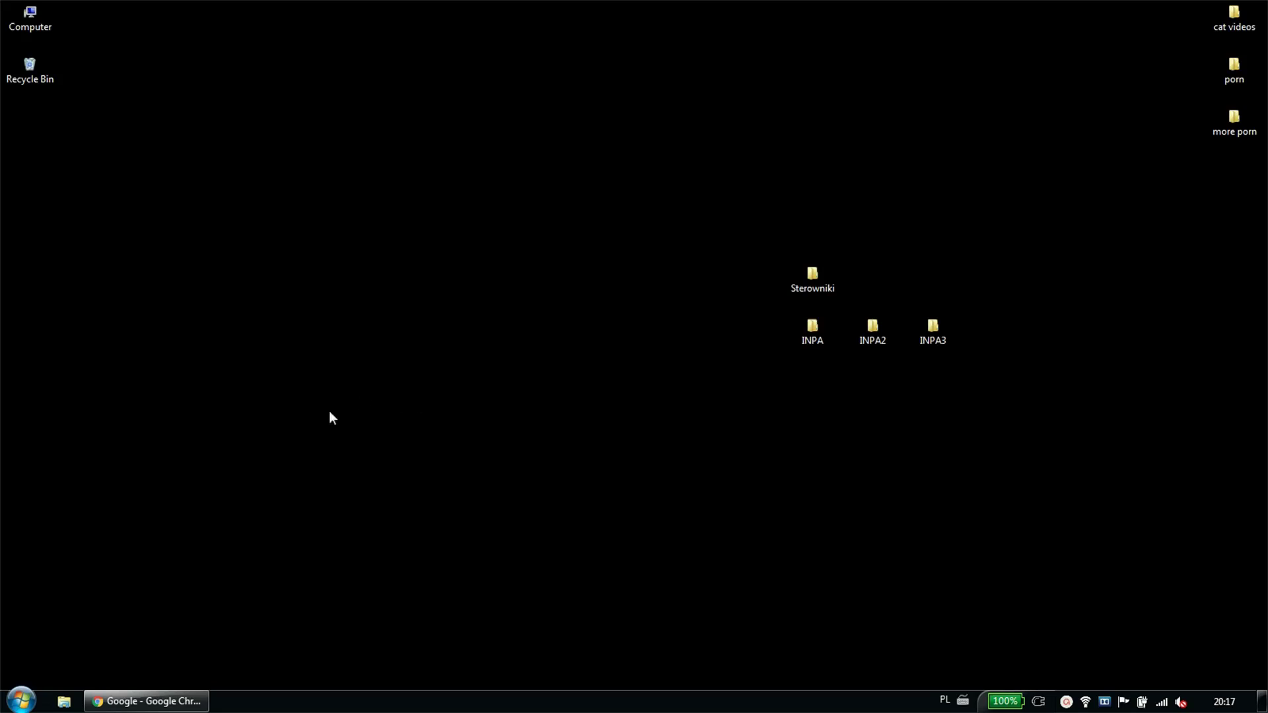
Switch to Chrome and search Google for "vmware player".
left_click(146, 700)
left_click(483, 339)
type("vmwa")
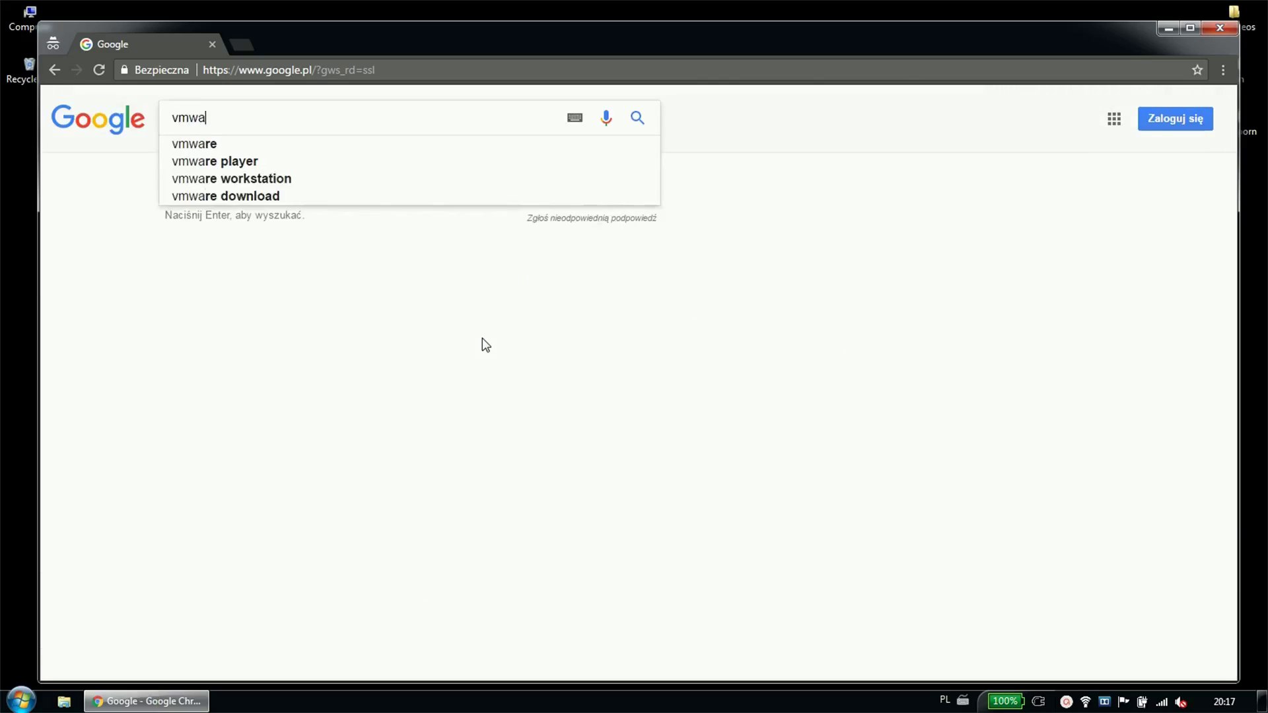
type("re player")
key("Return")
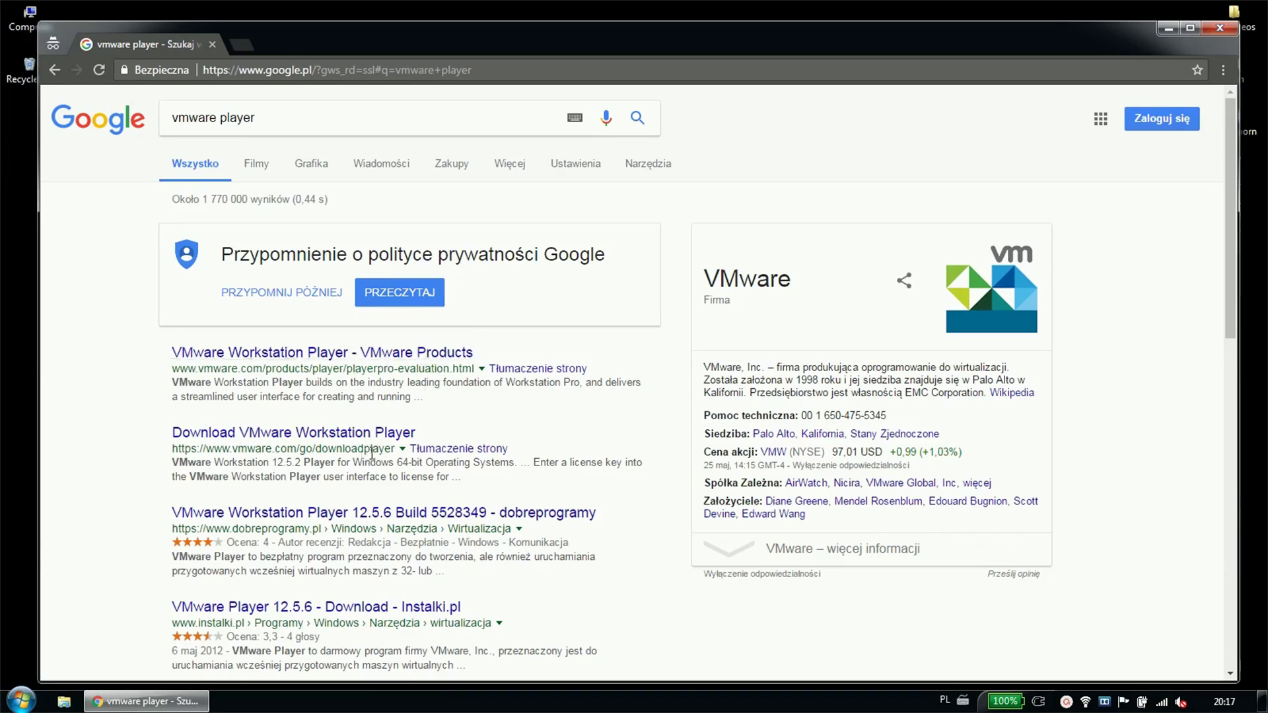
Open the "VMware Workstation Player - VMware Products" search result in a new tab and view that page.
scroll(125, 472, "down", 2)
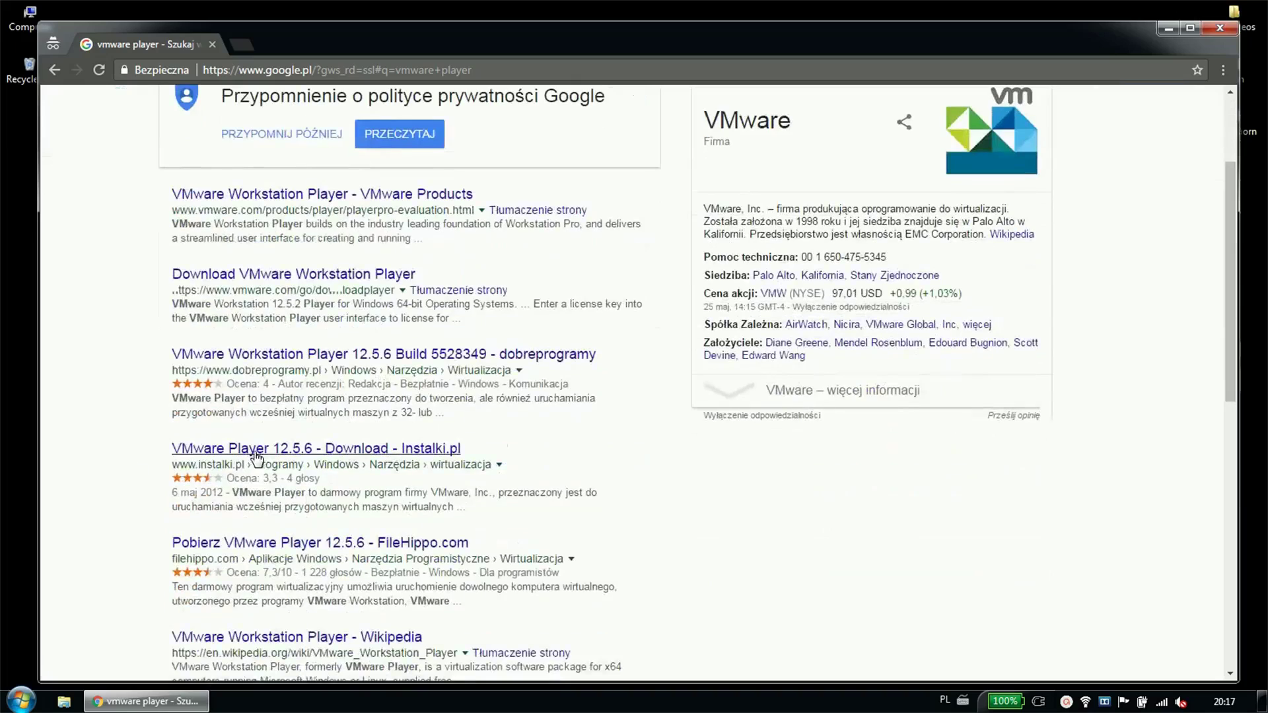
scroll(235, 457, "up", 1)
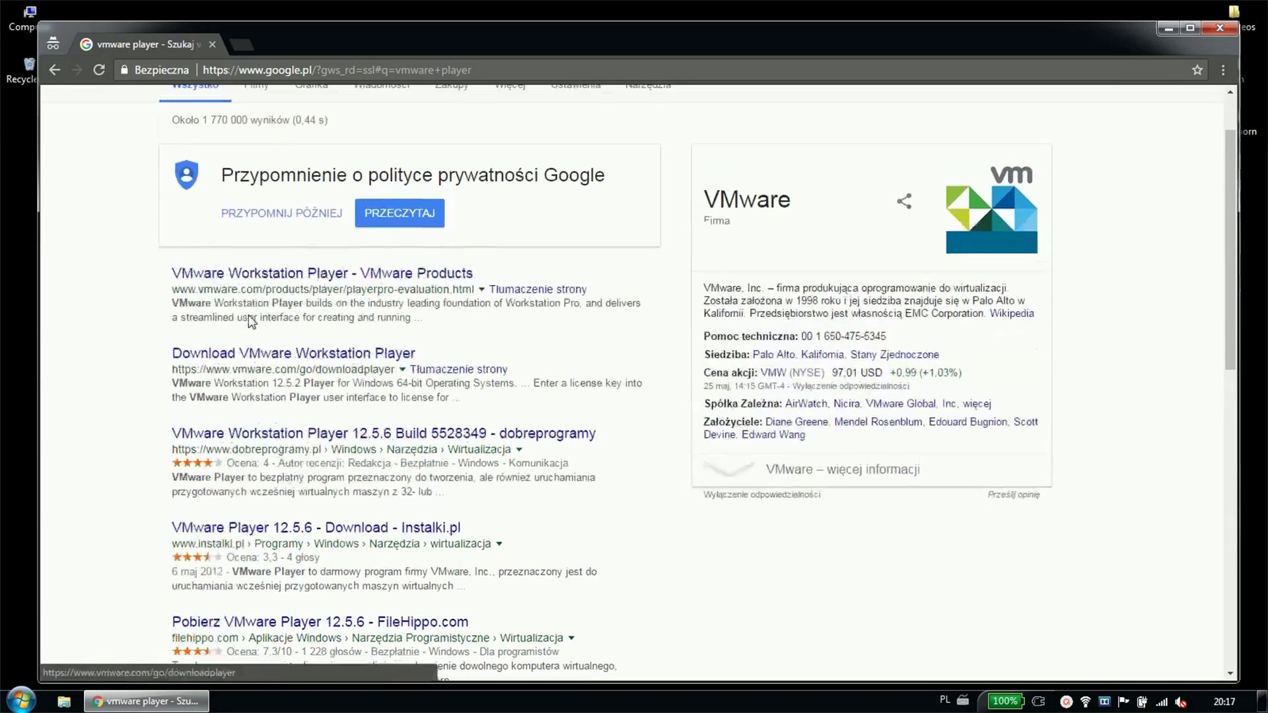
middle_click(213, 283)
left_click(307, 44)
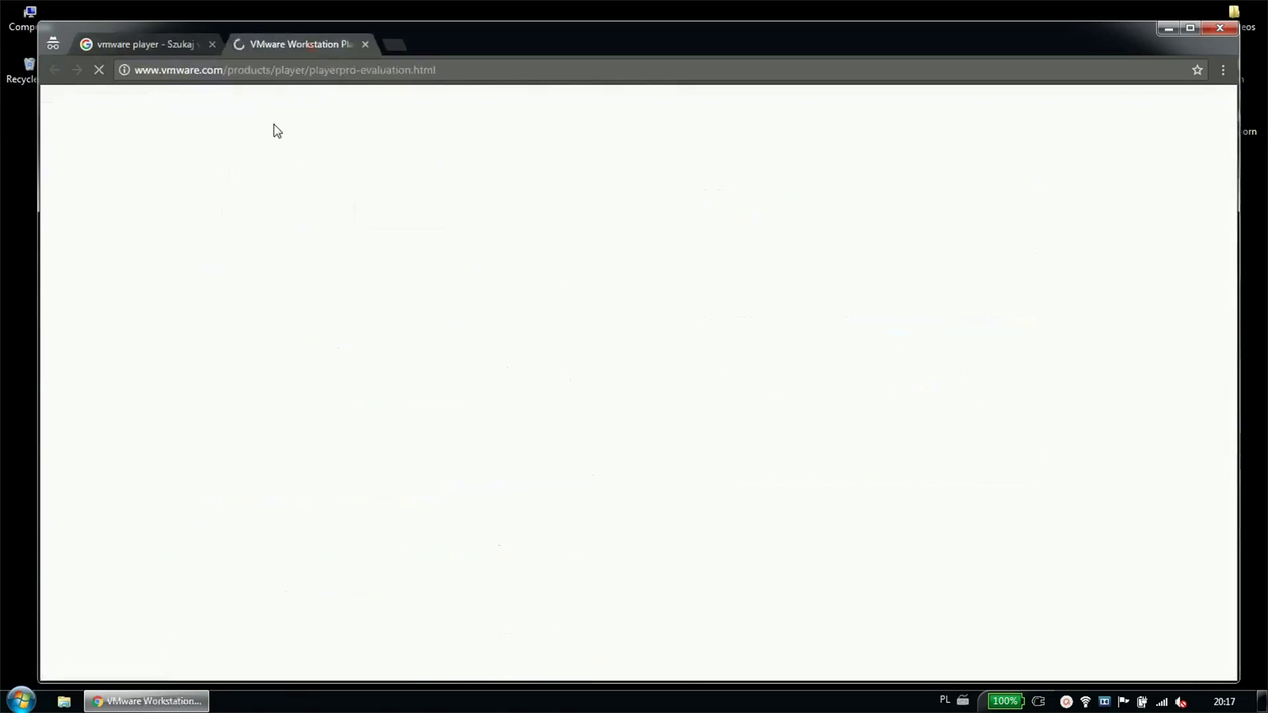
Accept the site's cookies and download VMware Workstation 12.5 Player for Windows 64-bit to the Desktop as VMware-player-12.5.6-5528349.exe.
scroll(621, 289, "down", 5)
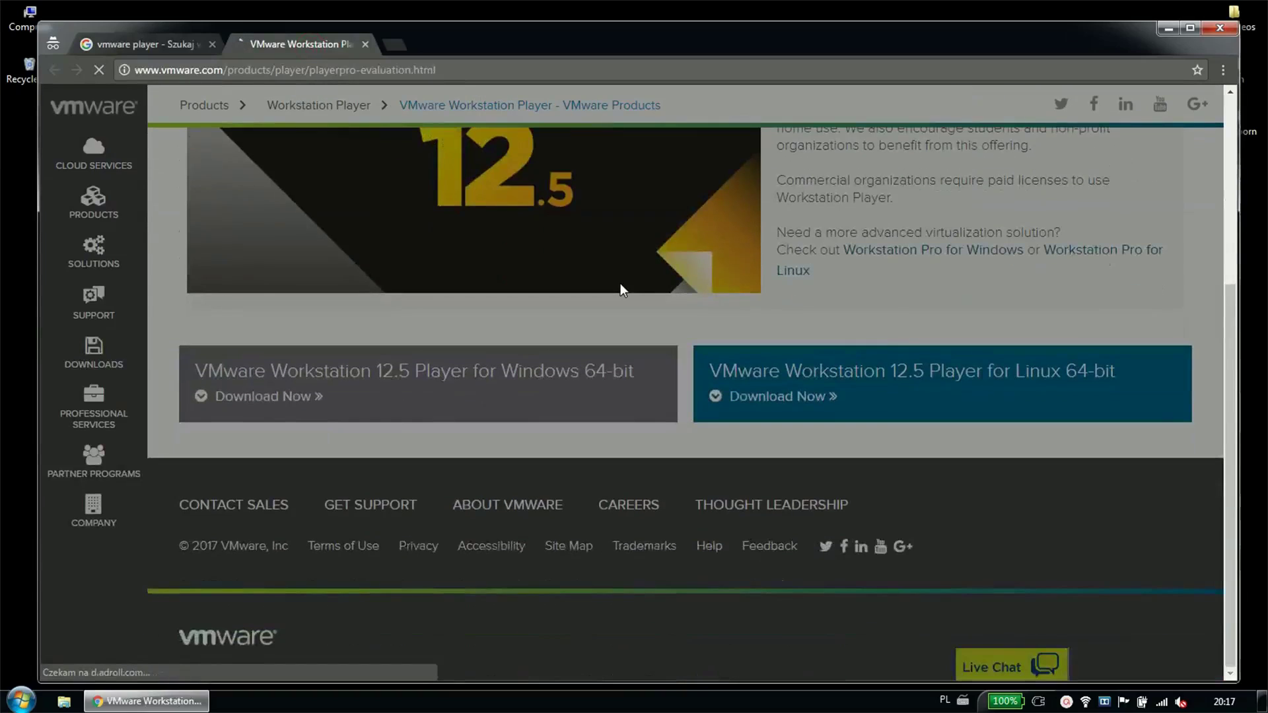
scroll(968, 546, "down", 2)
scroll(529, 472, "up", 2)
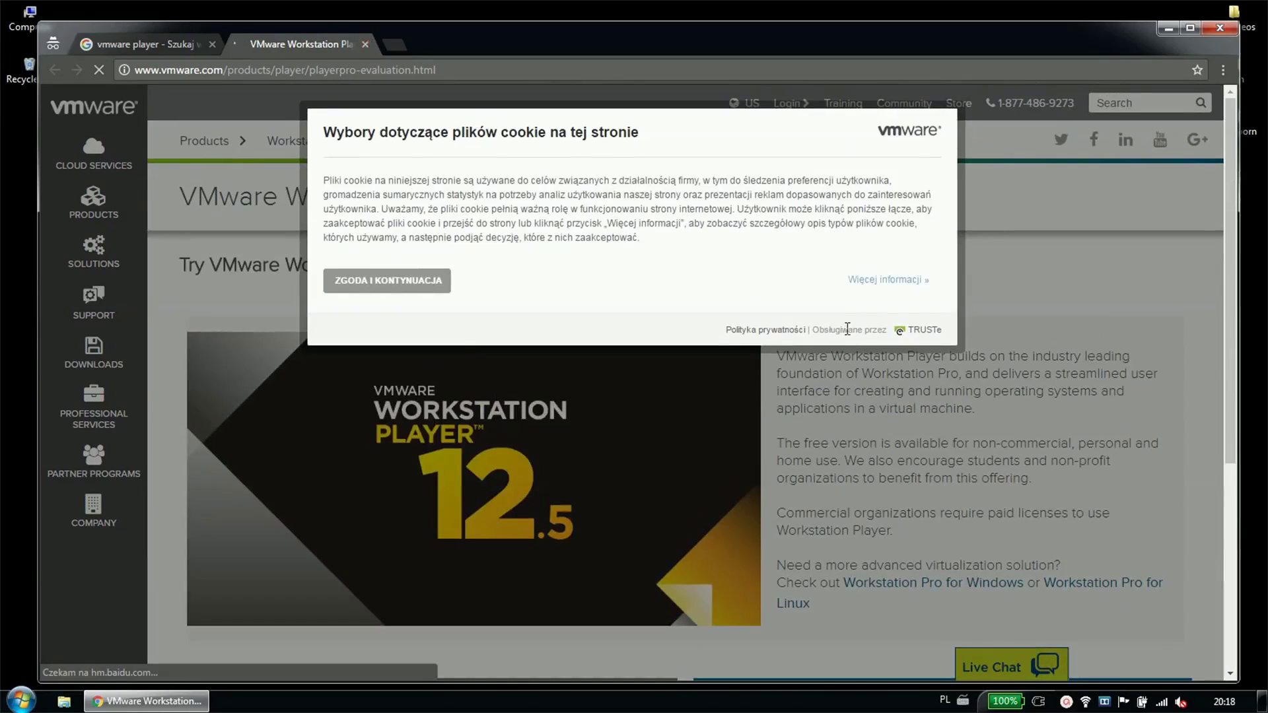
left_click(436, 281)
scroll(433, 366, "down", 5)
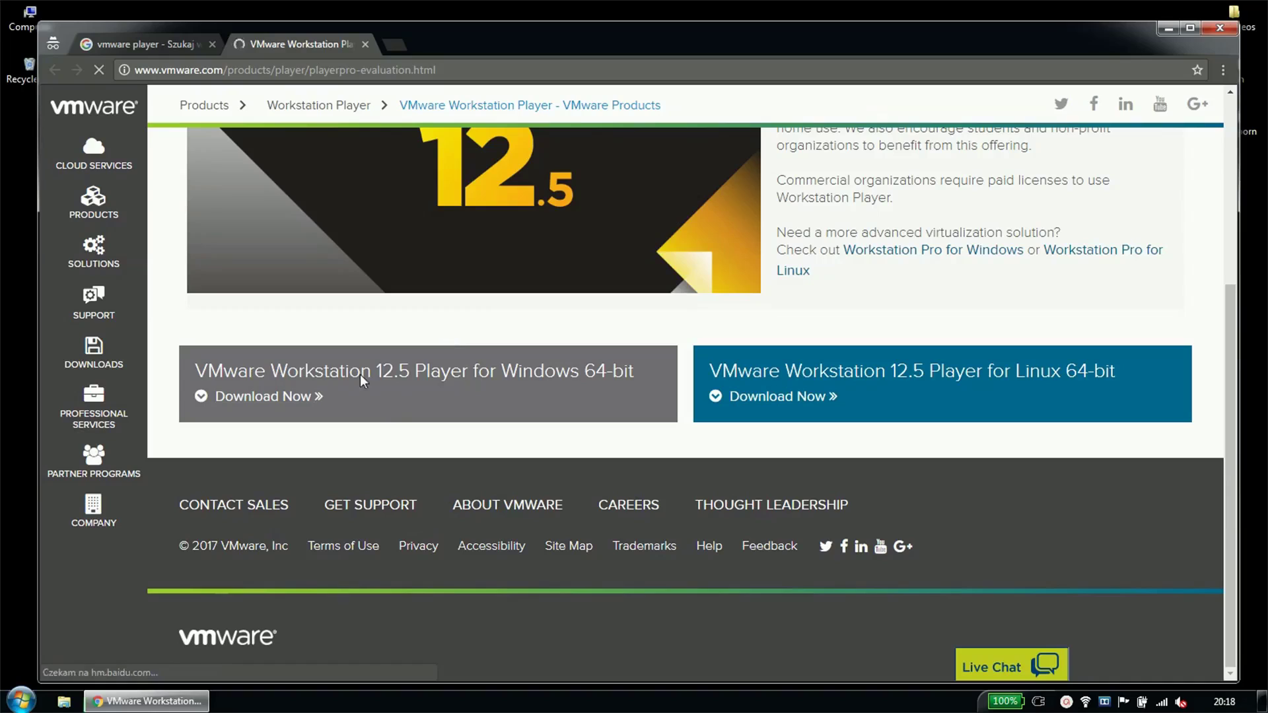
left_click(380, 413)
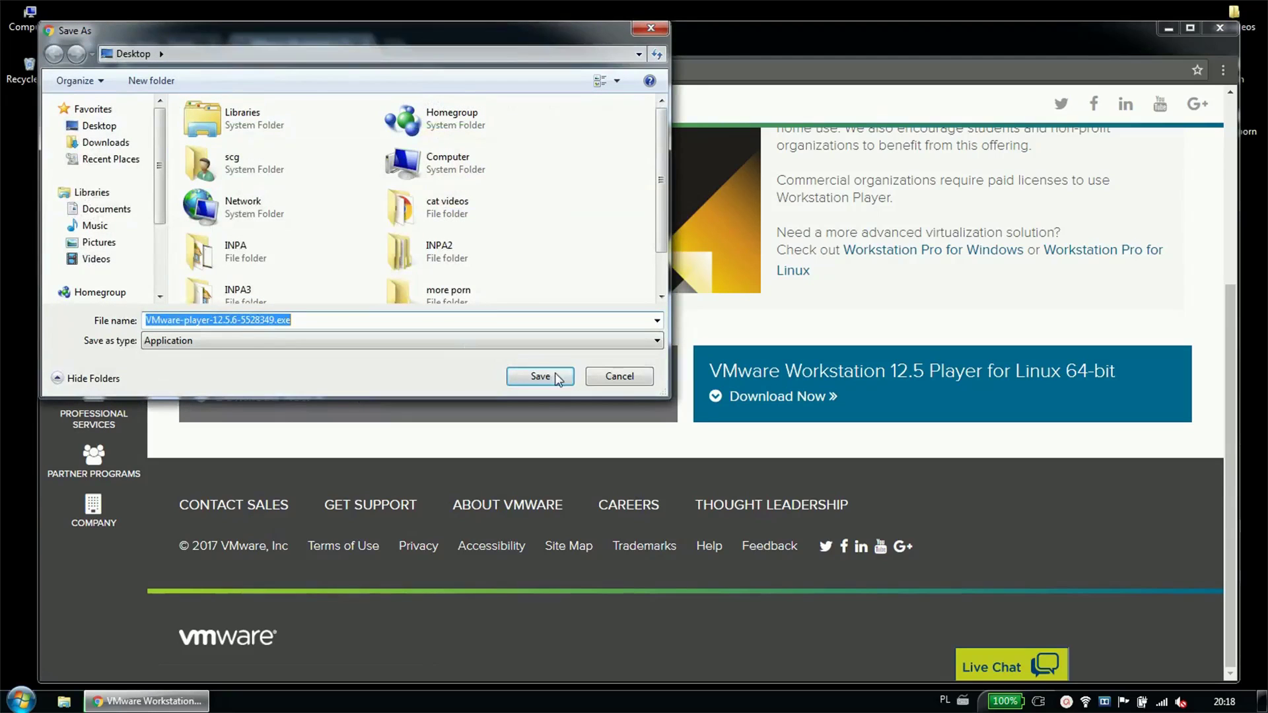
left_click(525, 377)
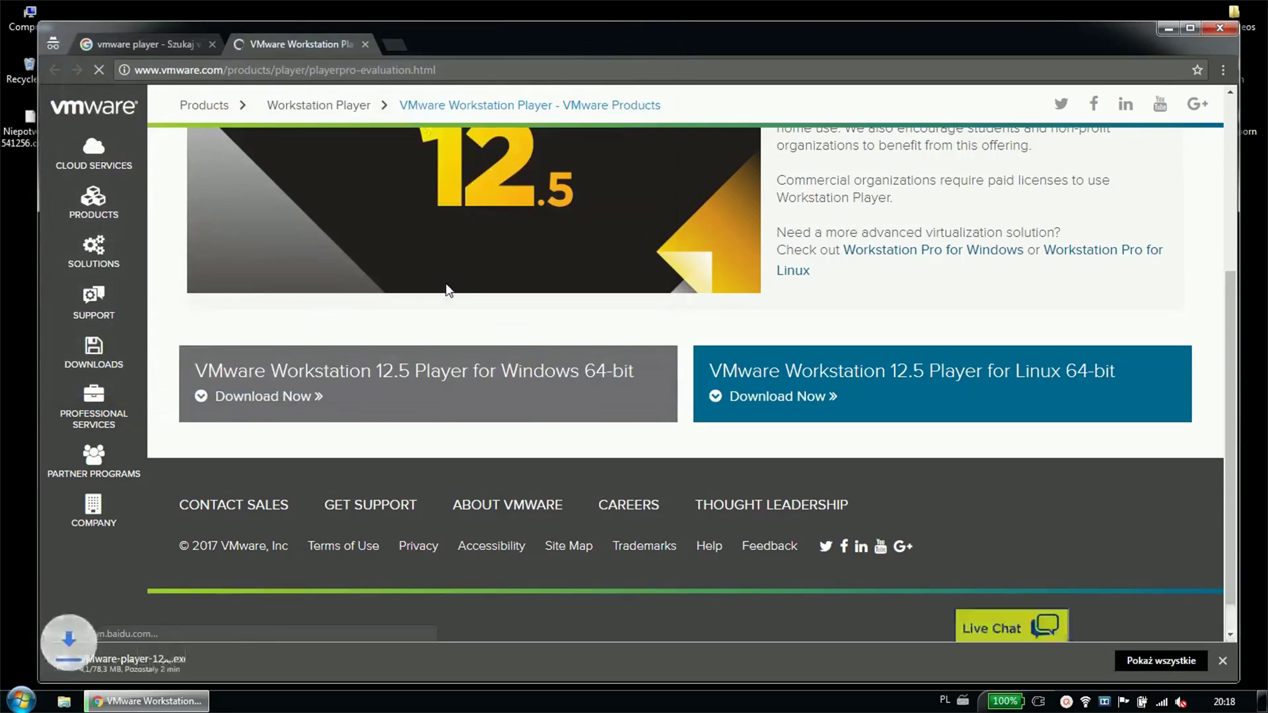
Look at the Instalki.pl VMware Player 12.5.6 page from the search results, and return to browse the results.
left_click(173, 42)
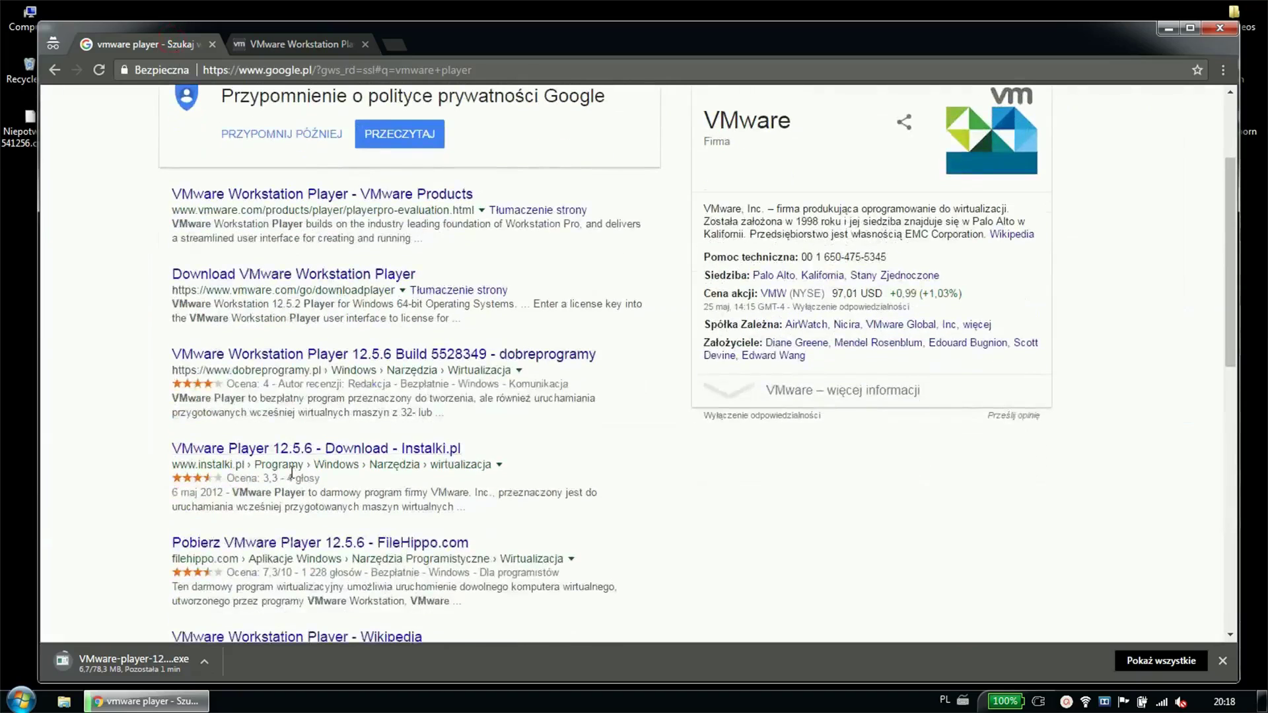
left_click(228, 448)
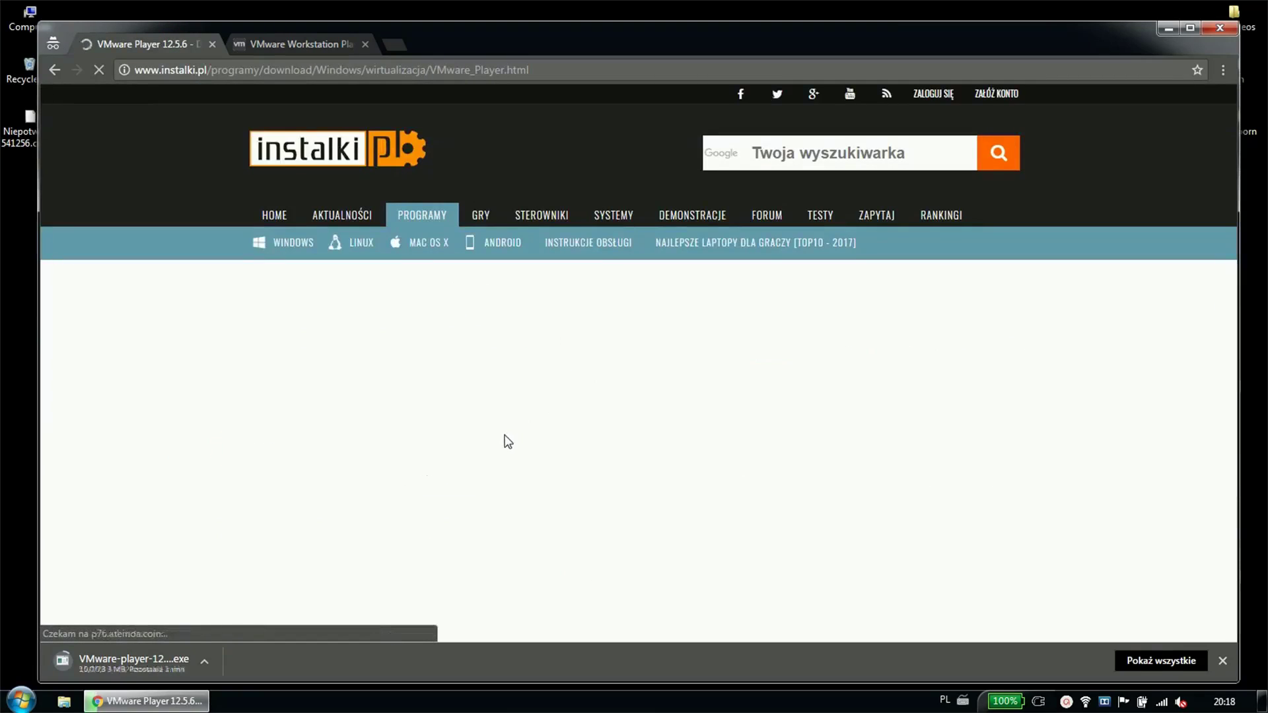
key("alt+Left")
scroll(198, 442, "down", 4)
scroll(312, 452, "up", 6)
scroll(313, 452, "up", 1)
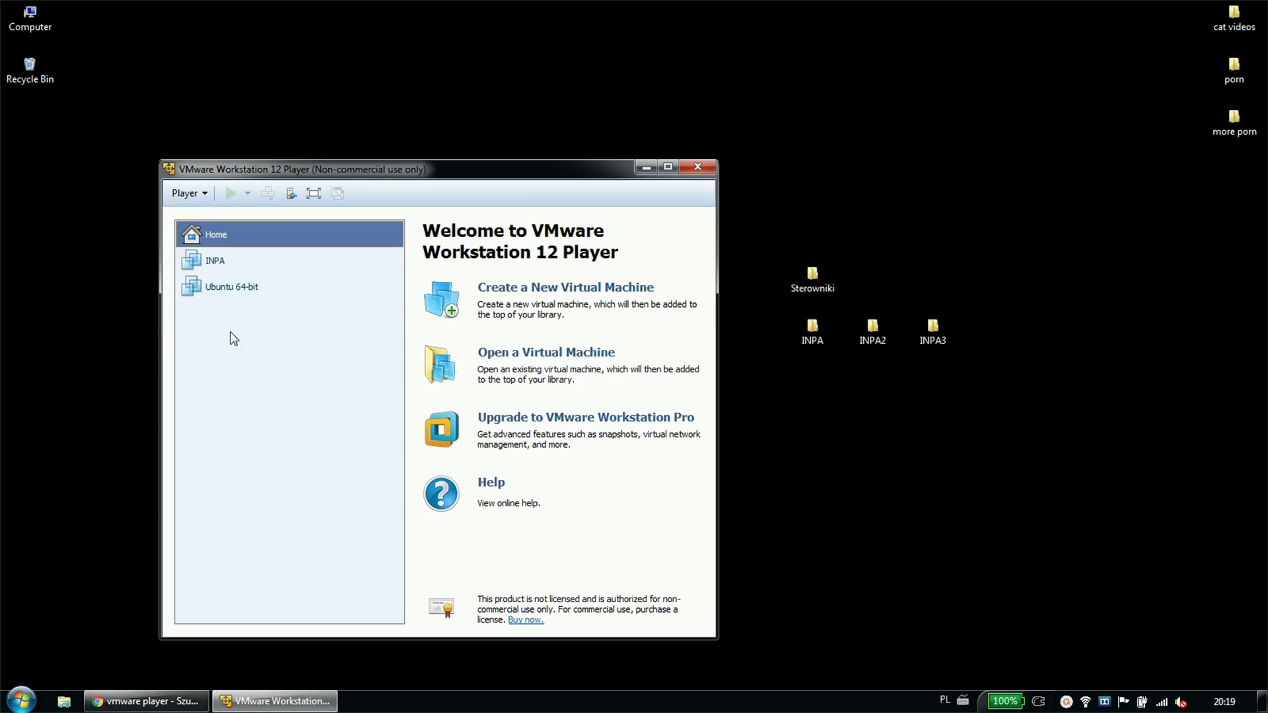
left_click(197, 202)
mouse_move(198, 212)
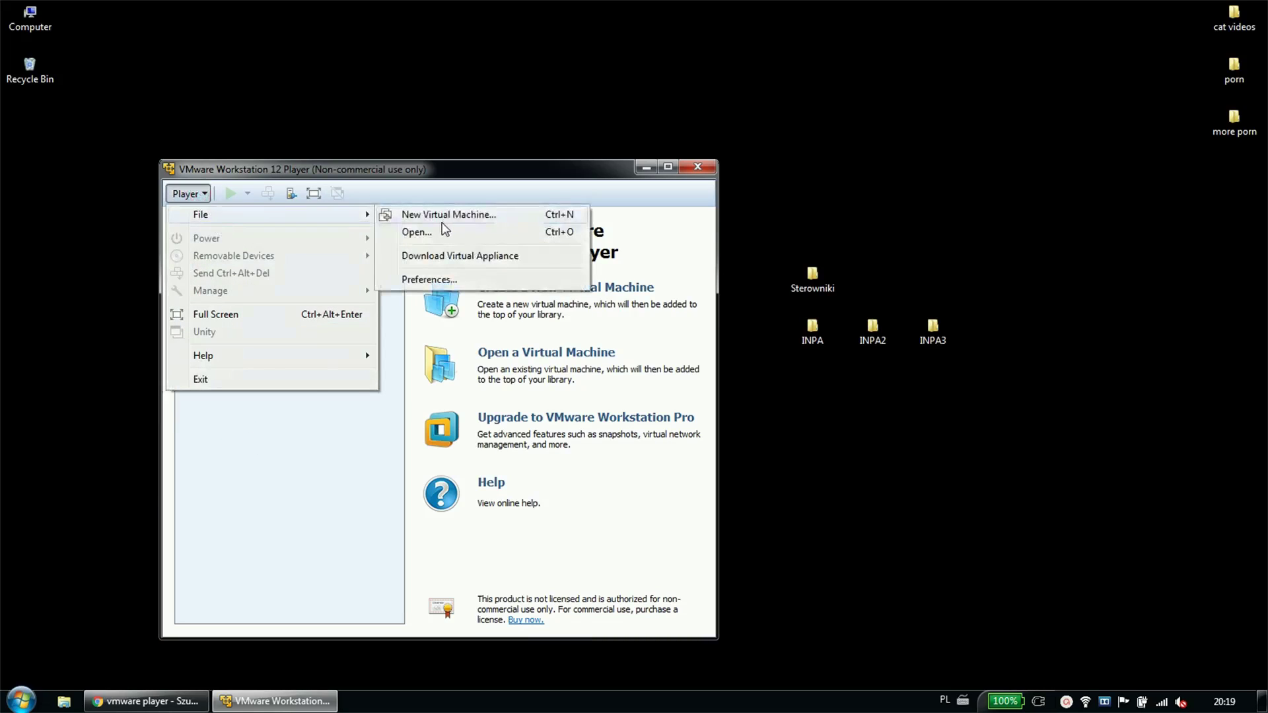
left_click(446, 229)
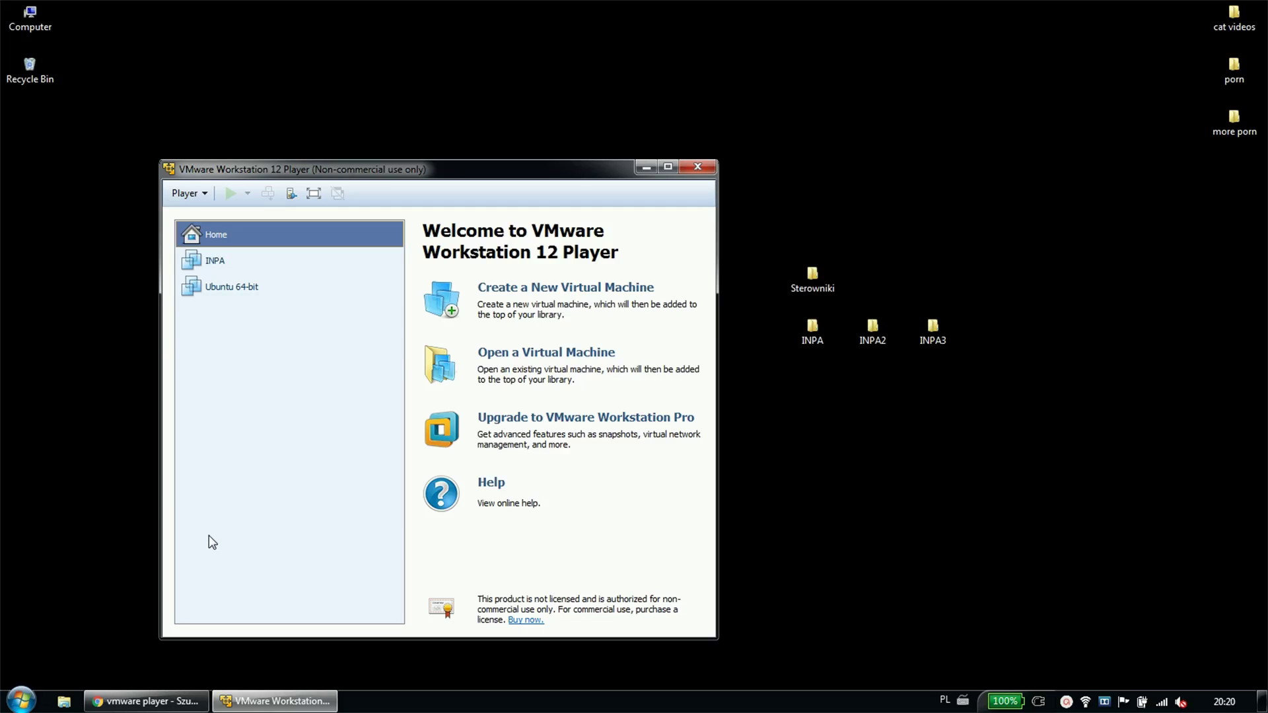
Switch back to Chrome and search Google for "inpa gotowiec trandolf".
left_click(166, 704)
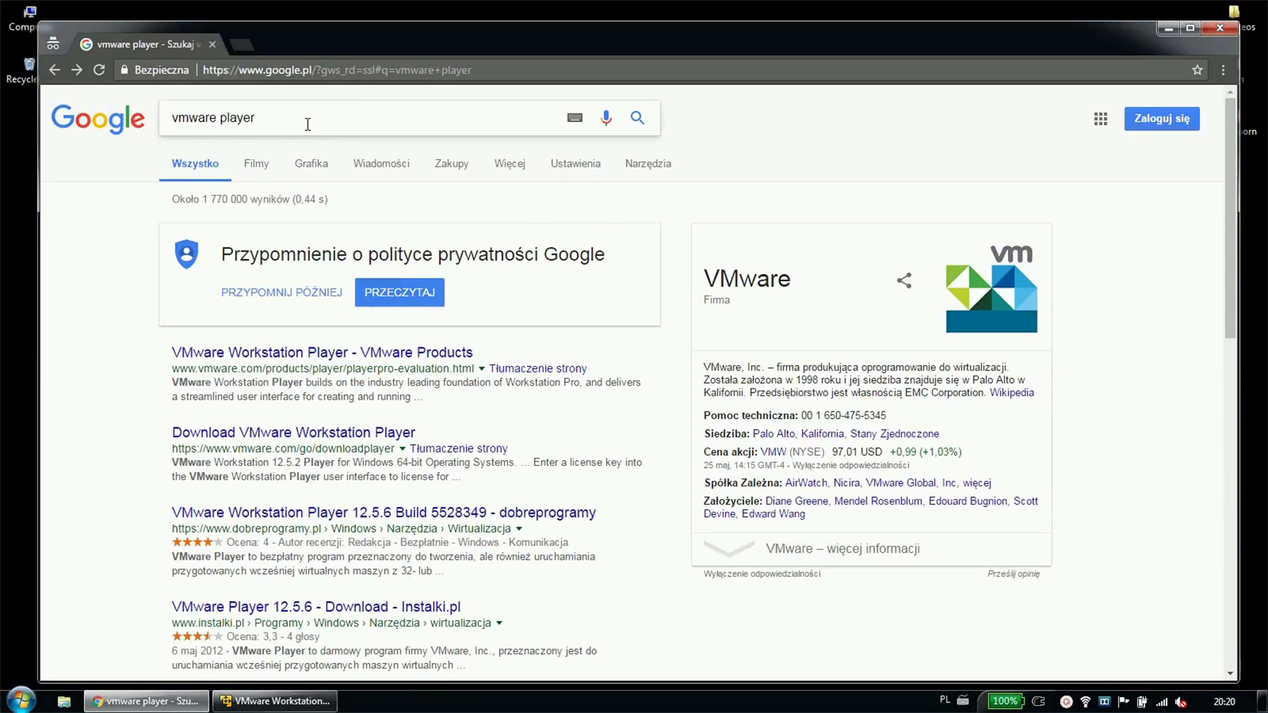
left_click(304, 123)
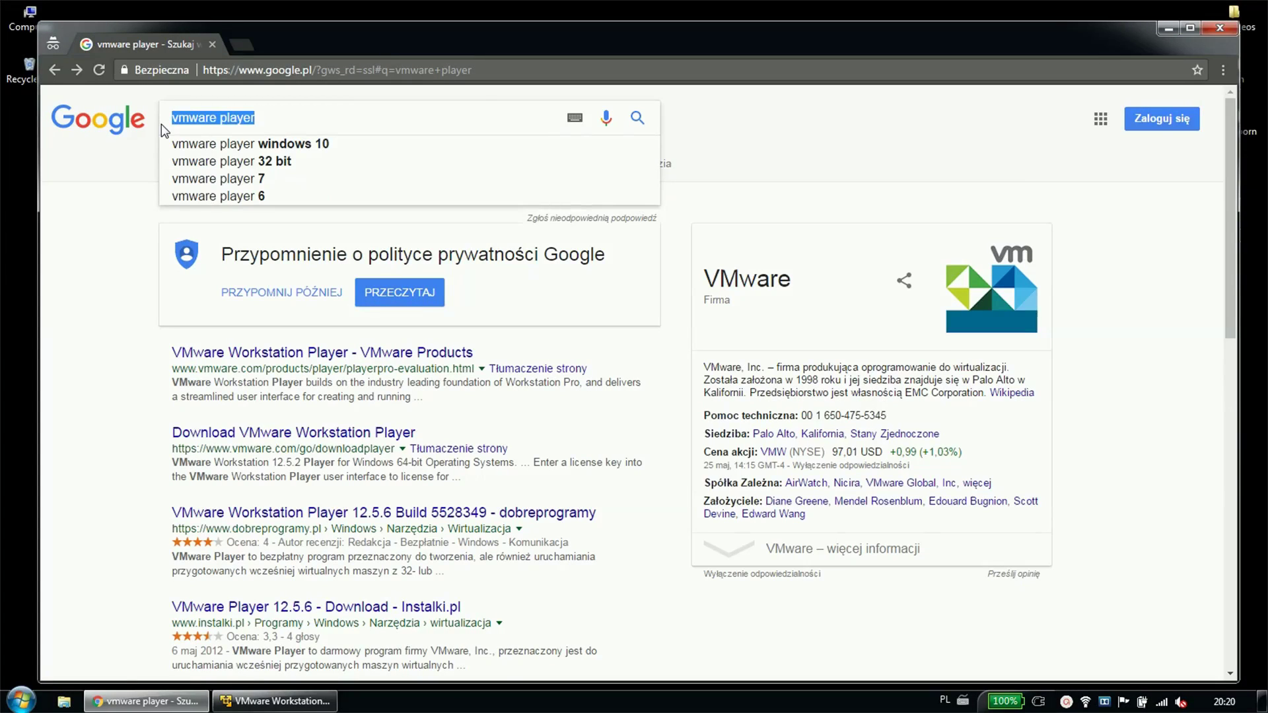
type("inpa gotowiec")
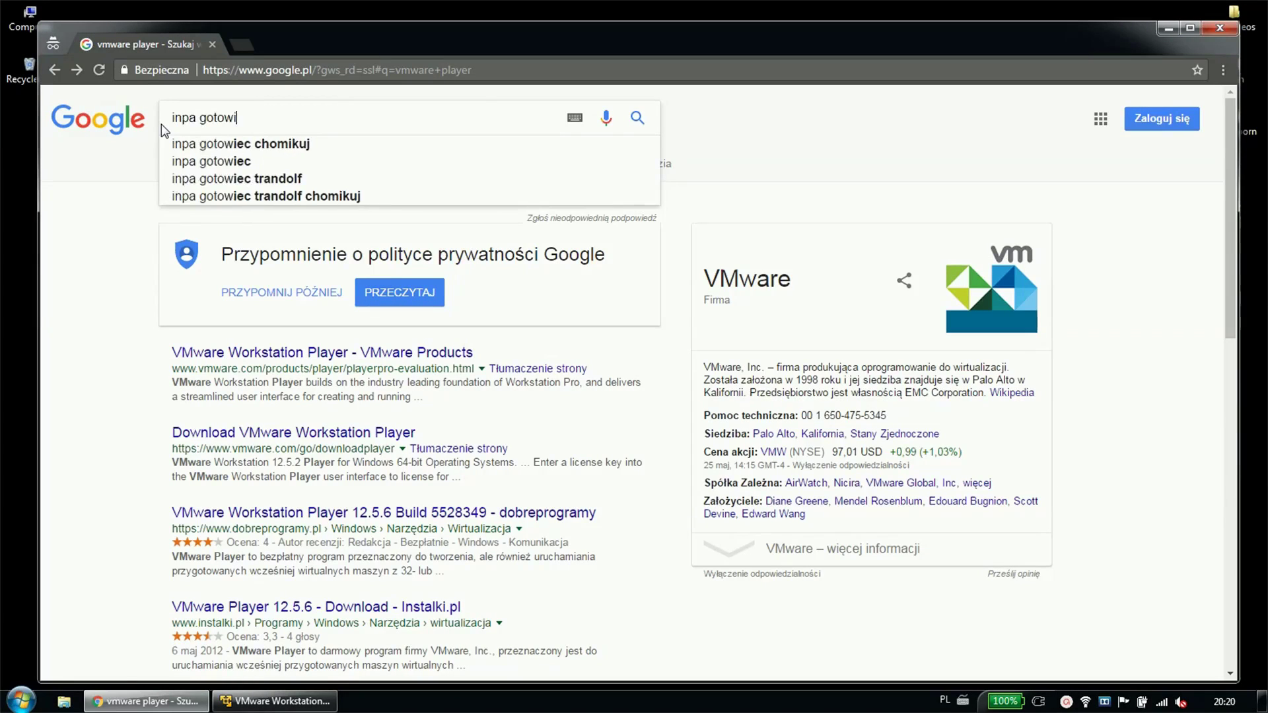
key("Down")
key("Down")
key("Down")
key("Return")
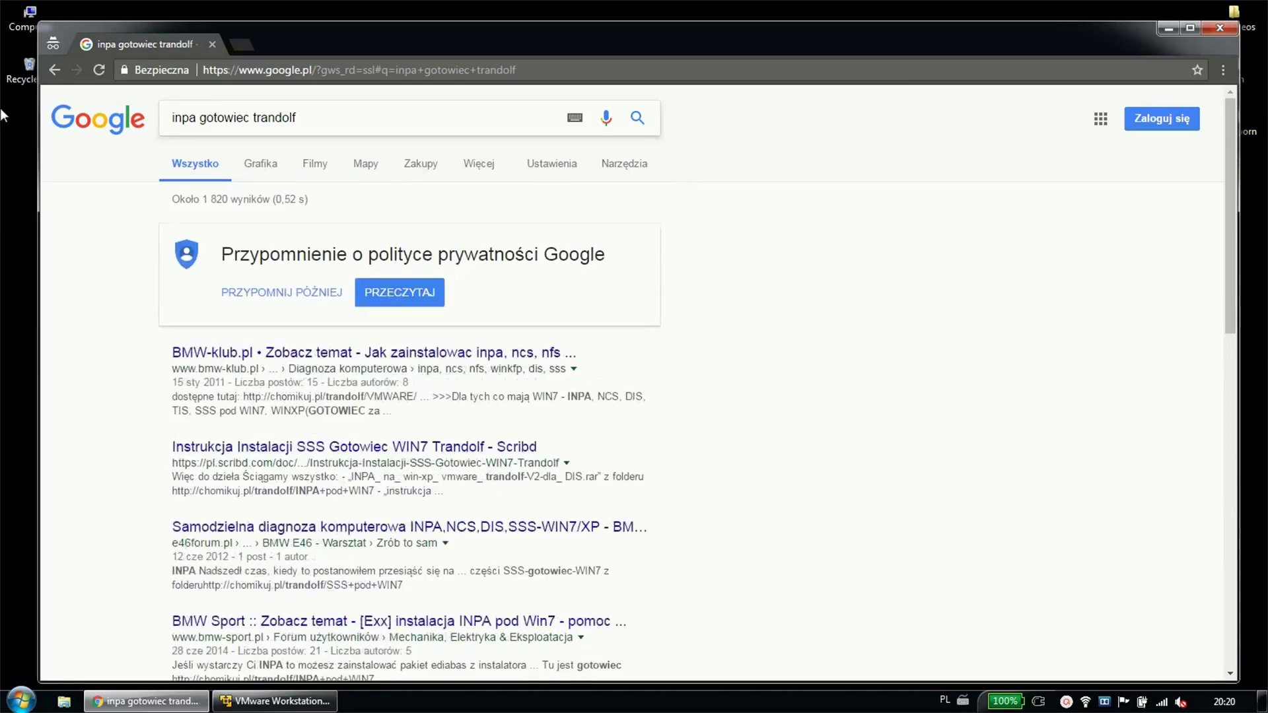
Find and open the "INPA - trandolf - Chomikuj.pl" page in the search results.
scroll(144, 284, "down", 5)
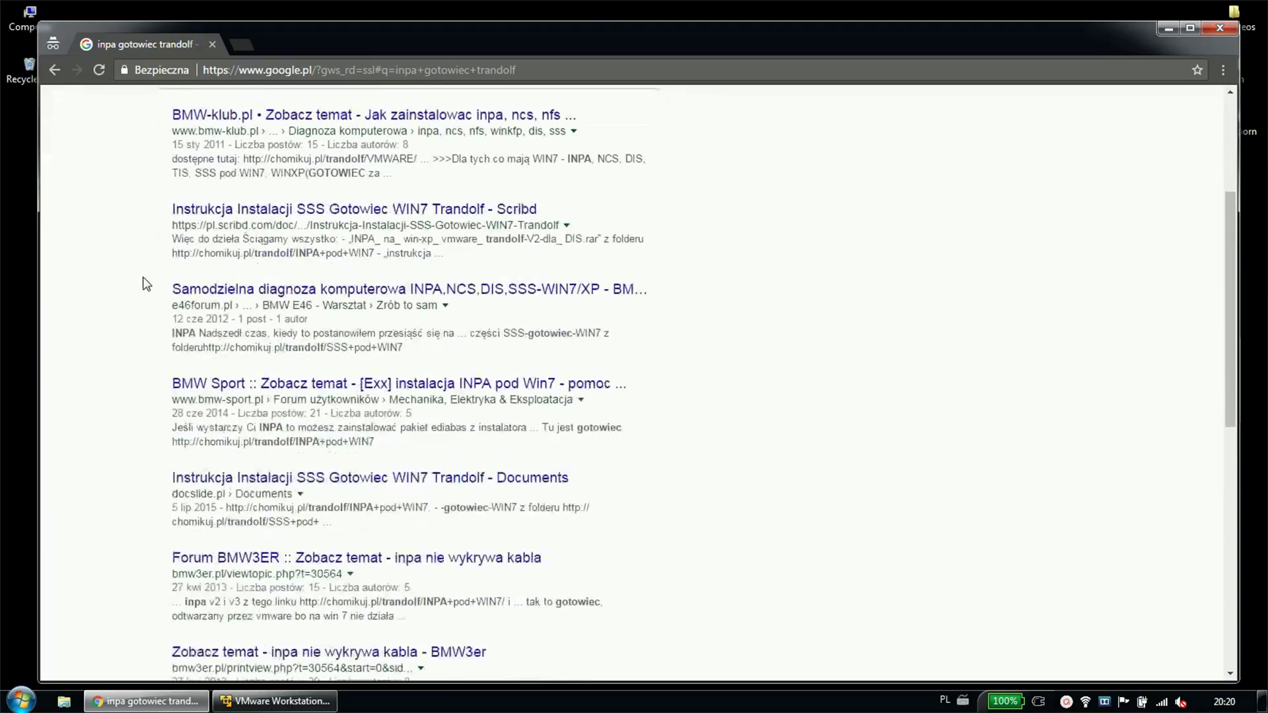
scroll(274, 577, "down", 3)
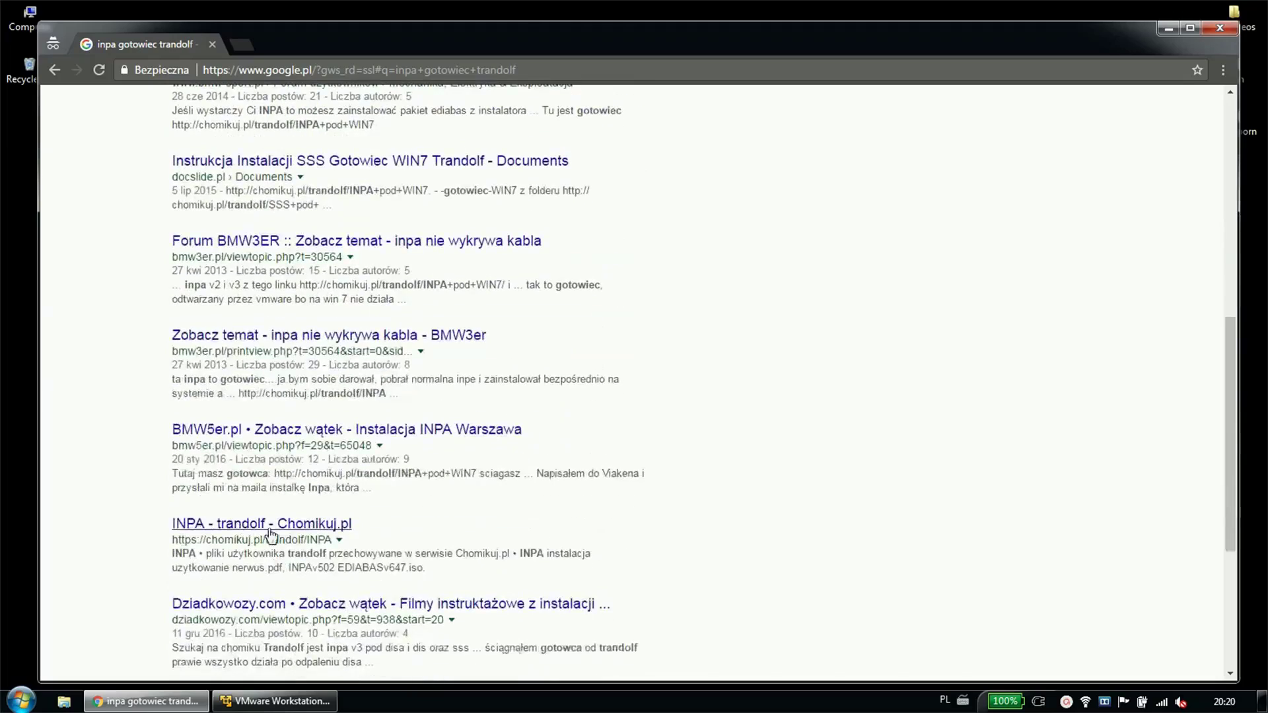
left_click(237, 522)
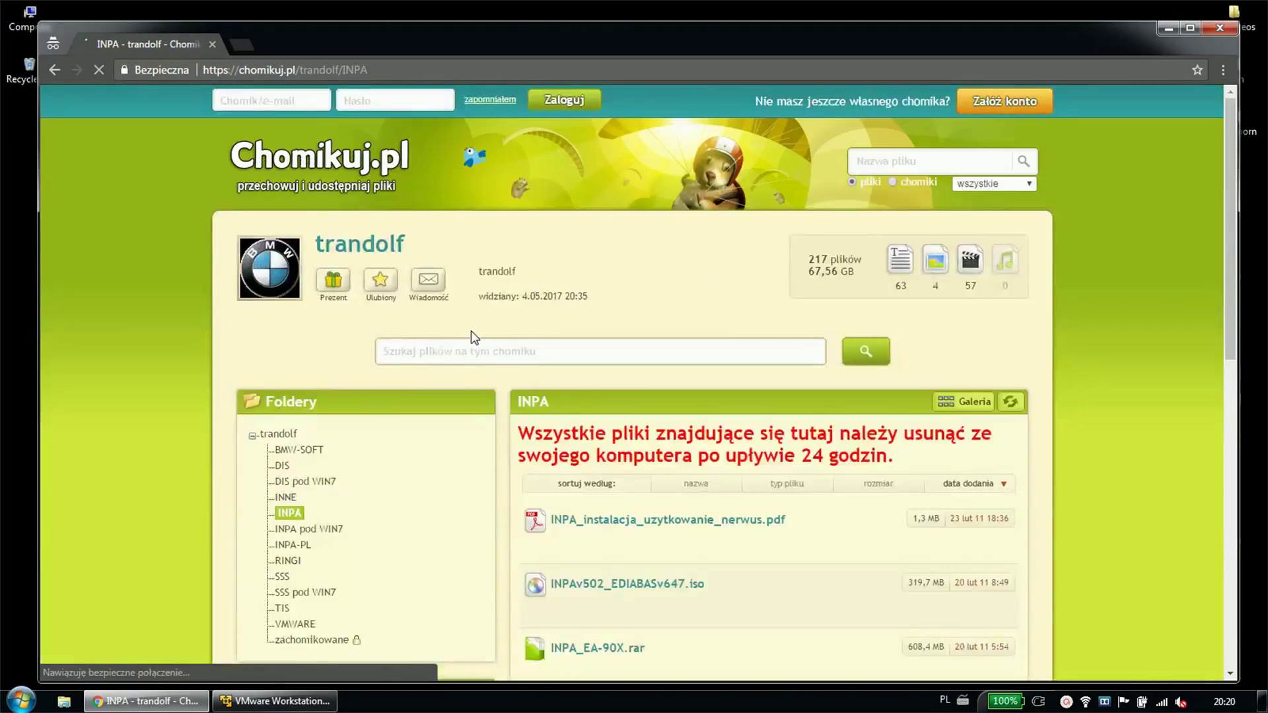
Open the INPA pod WIN7 folder, highlight both INPA-V3_gotowiec_trandolf archive parts, and minimize the browser.
scroll(470, 328, "down", 6)
scroll(412, 287, "up", 2)
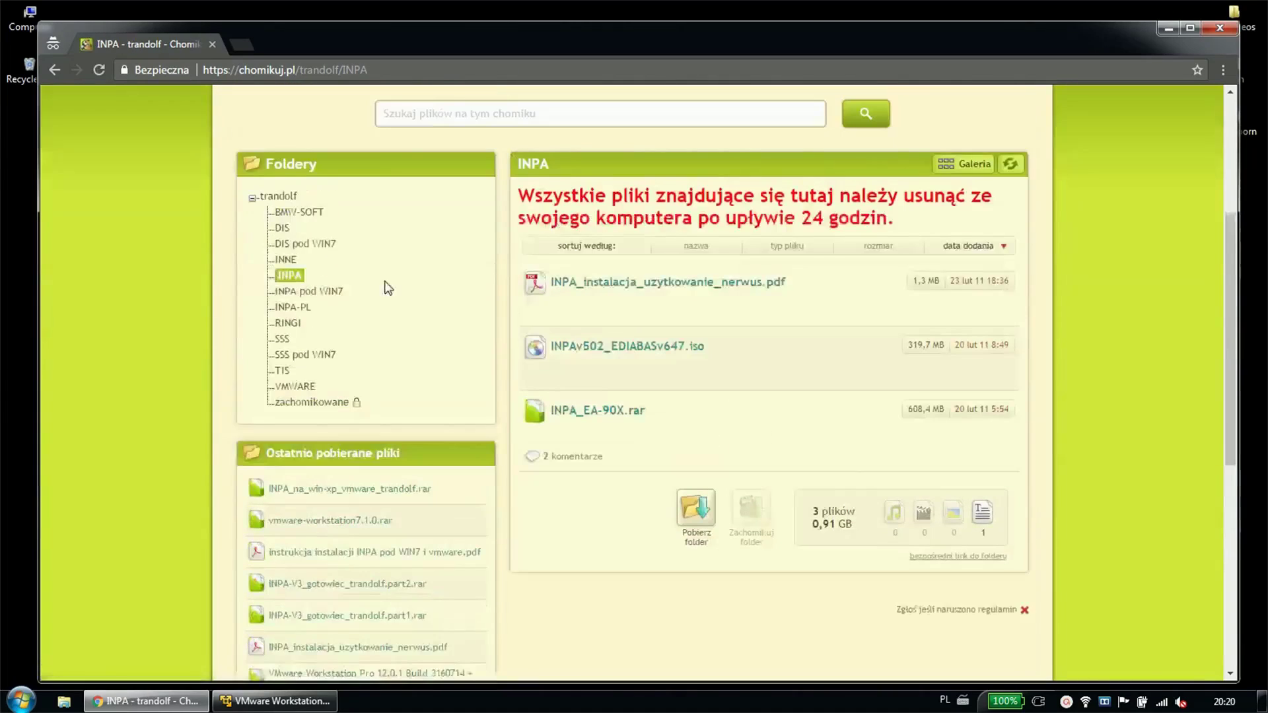
left_click(310, 292)
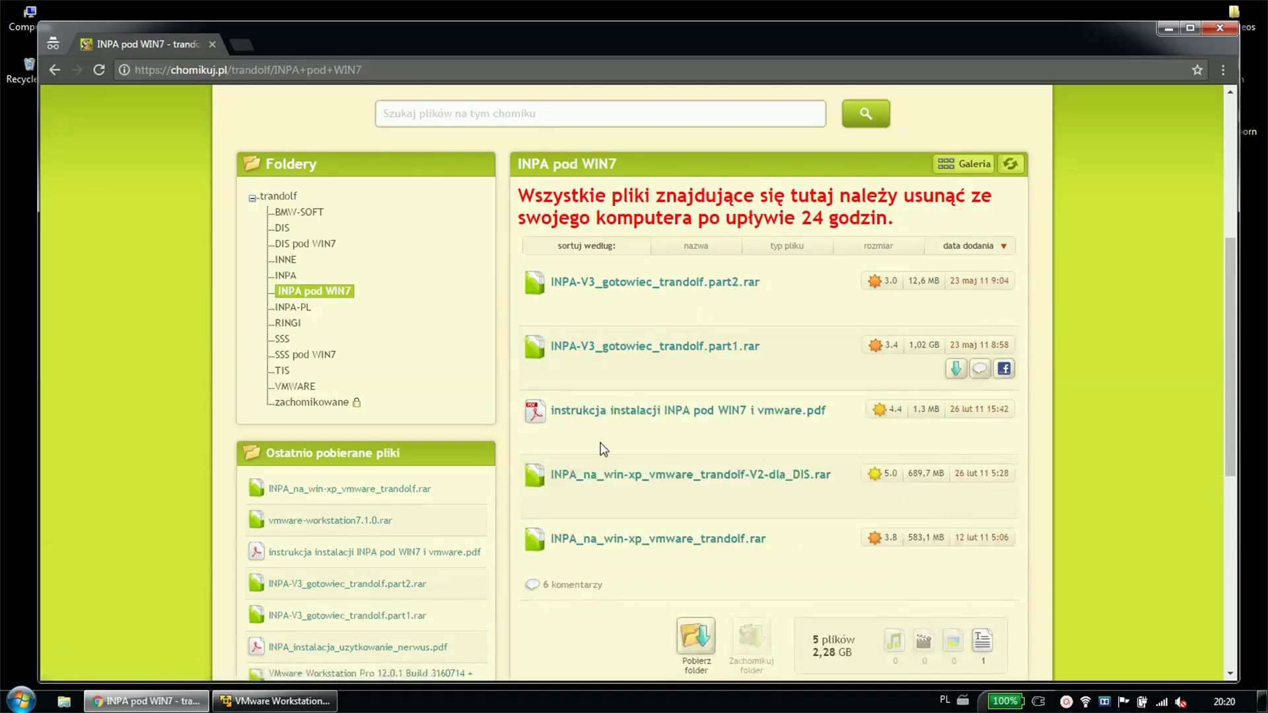
left_click_drag(789, 365, 548, 274)
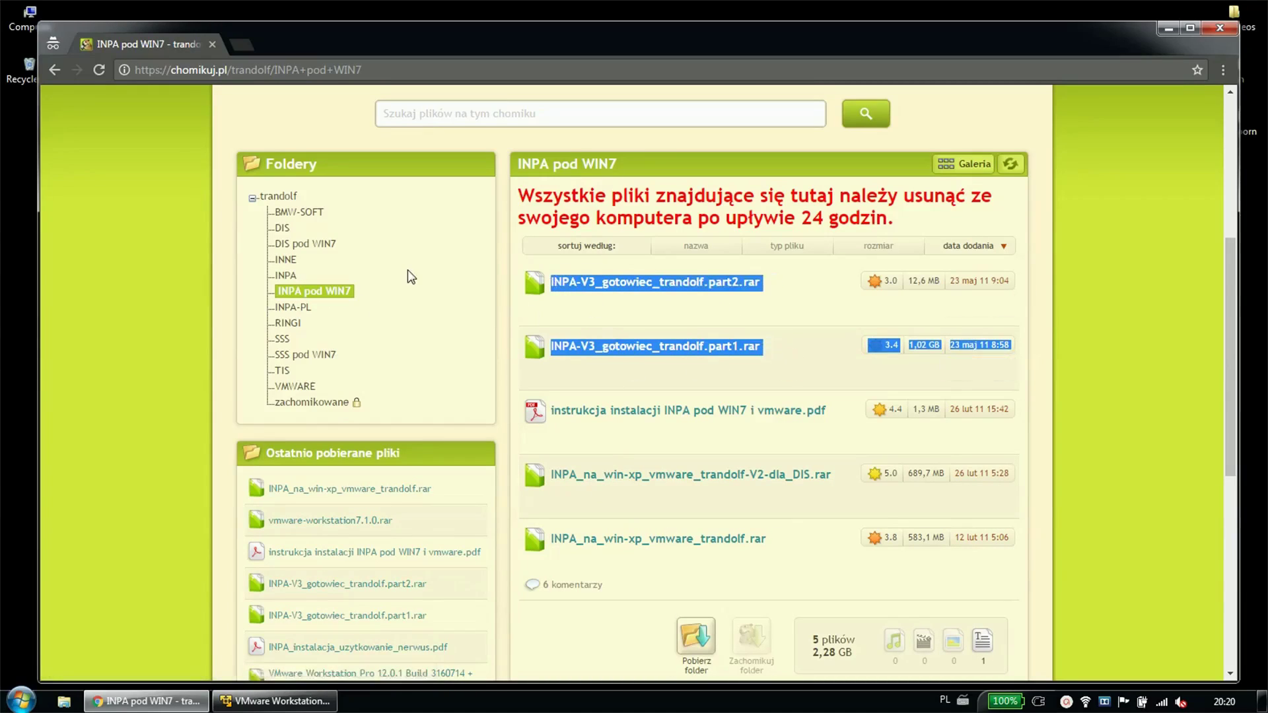
left_click(1166, 29)
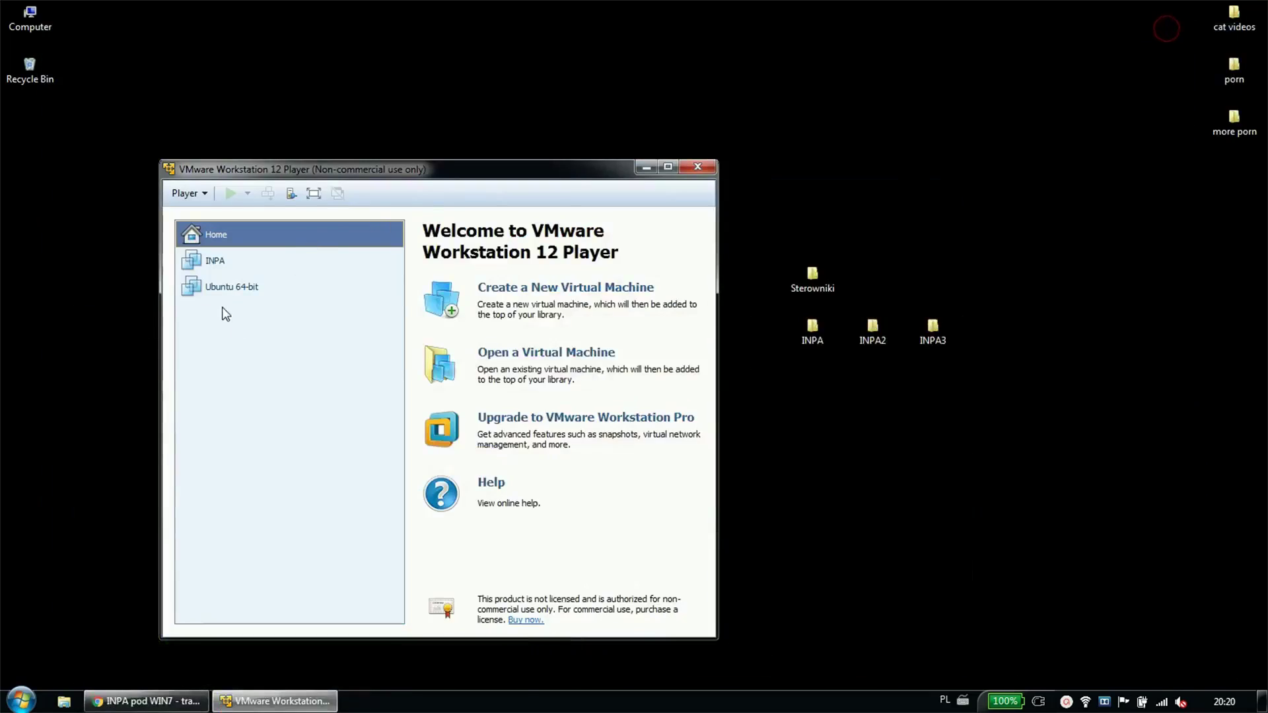
Browse for a virtual machine to open, select INPA.vmx in the INPA_na_win-xp_vmware_trandolf-V2-dla_DIS package's INPA folder, and cancel.
left_click(189, 194)
left_click(203, 213)
left_click(454, 232)
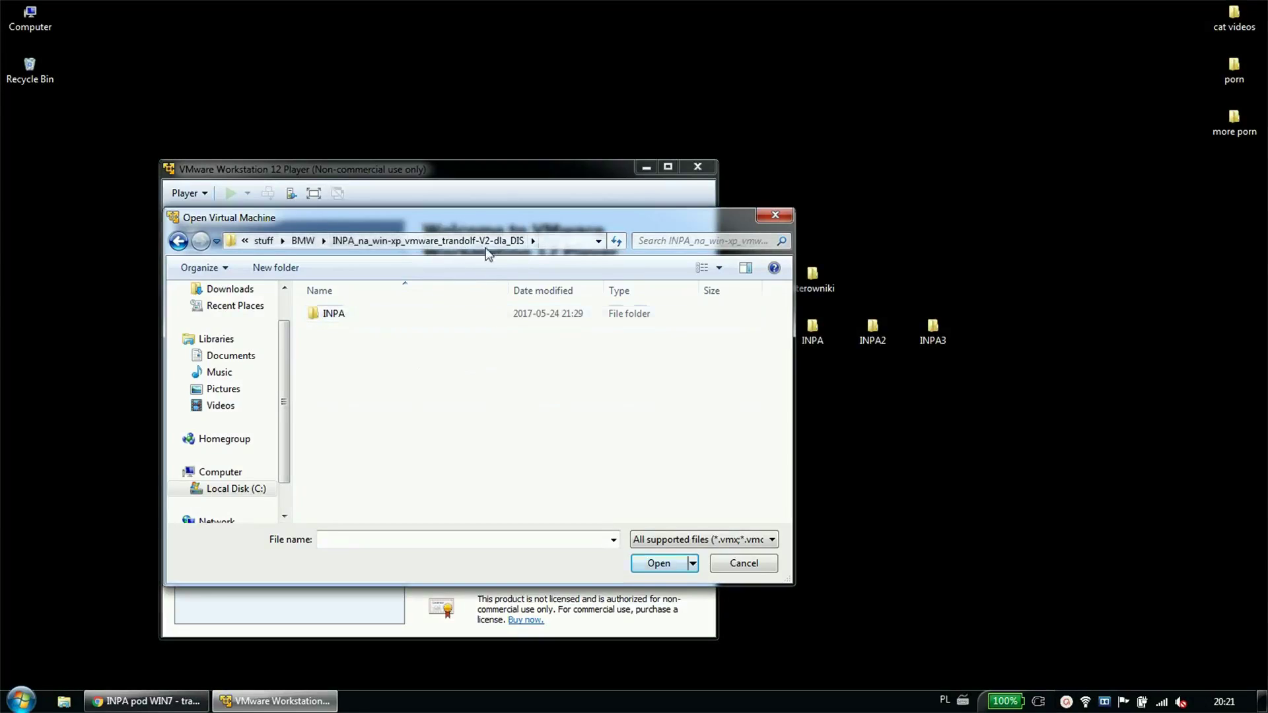
double_click(339, 314)
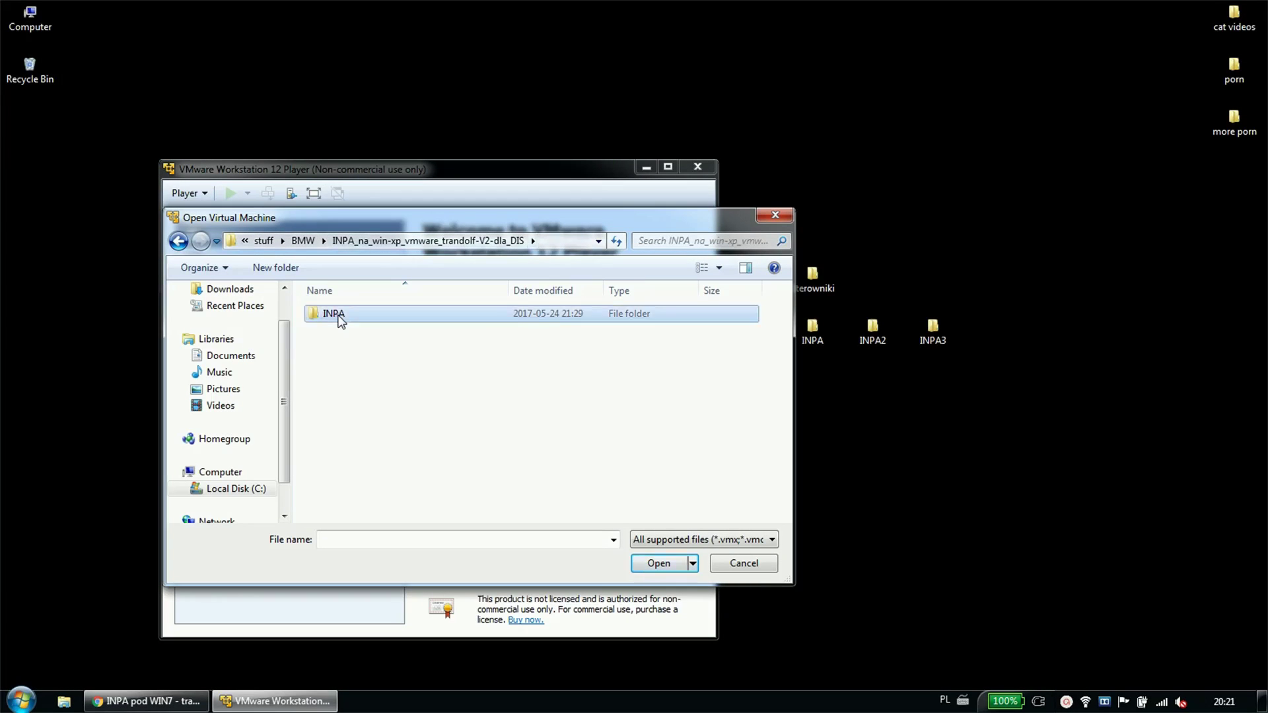
left_click(343, 334)
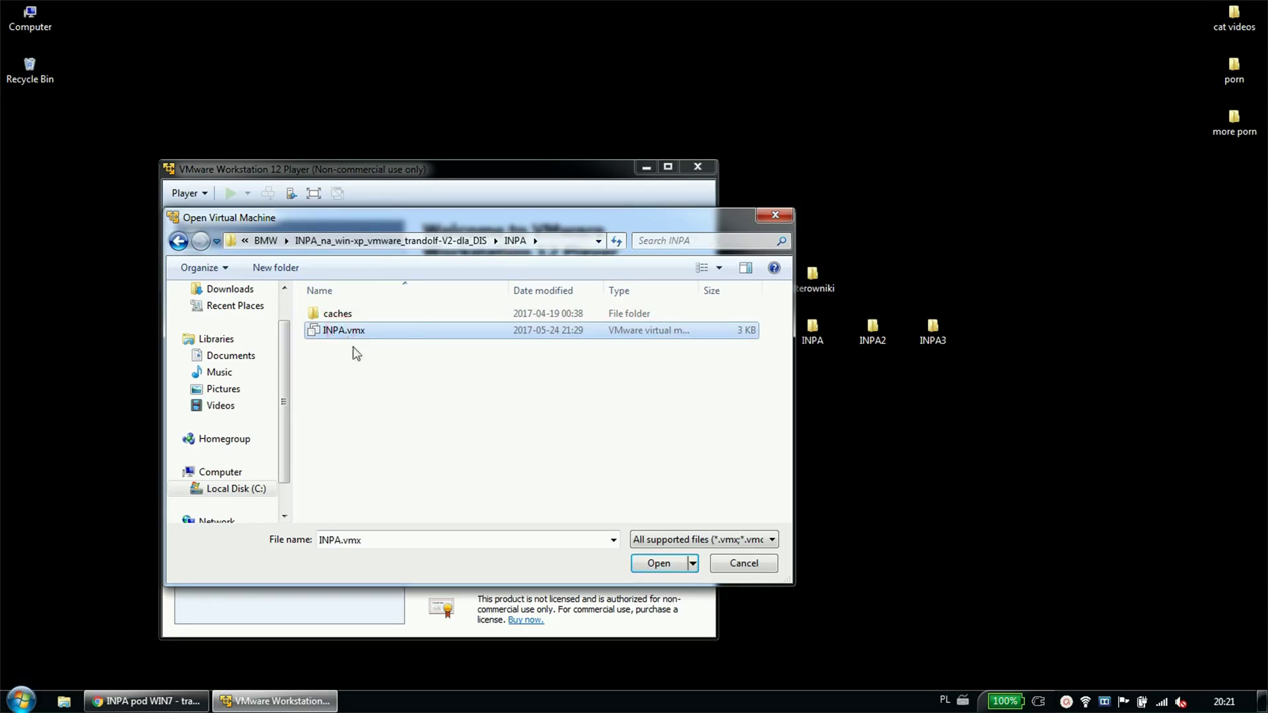
left_click(737, 568)
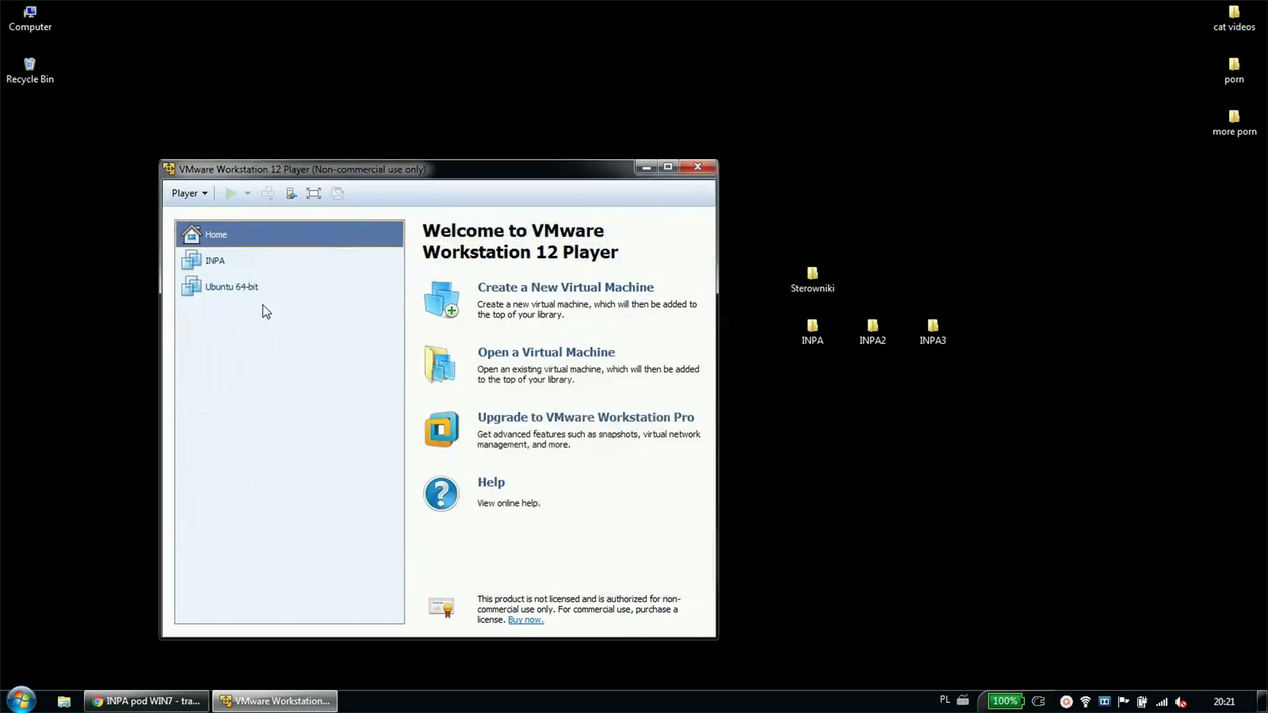
Select the INPA virtual machine in the VMware Player library and power it on.
left_click(218, 263)
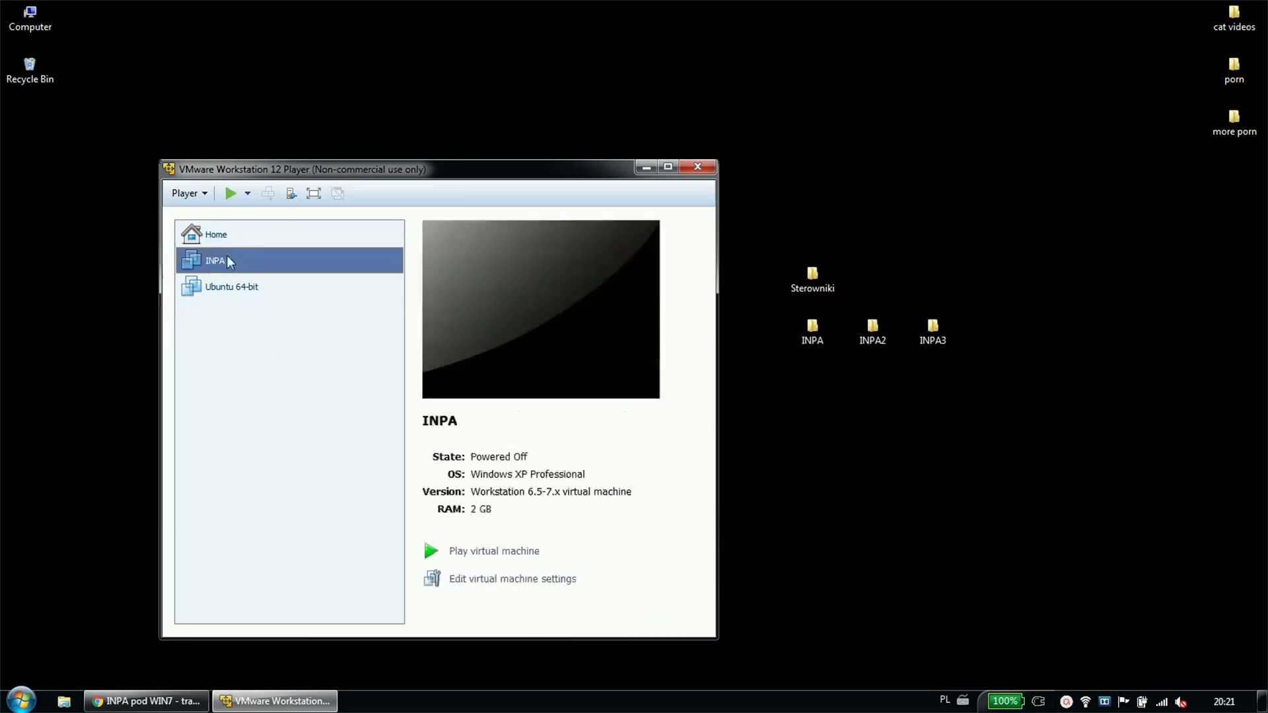
left_click(229, 194)
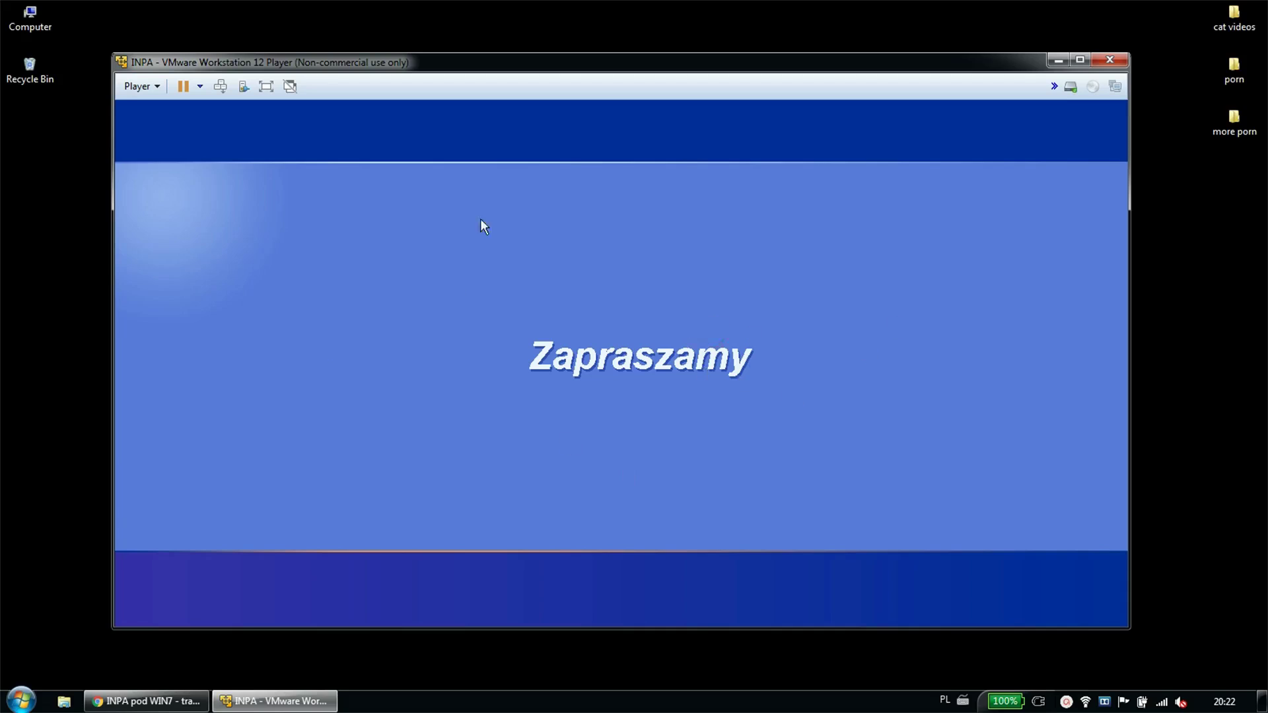
right_click(14, 134)
left_click(7, 117)
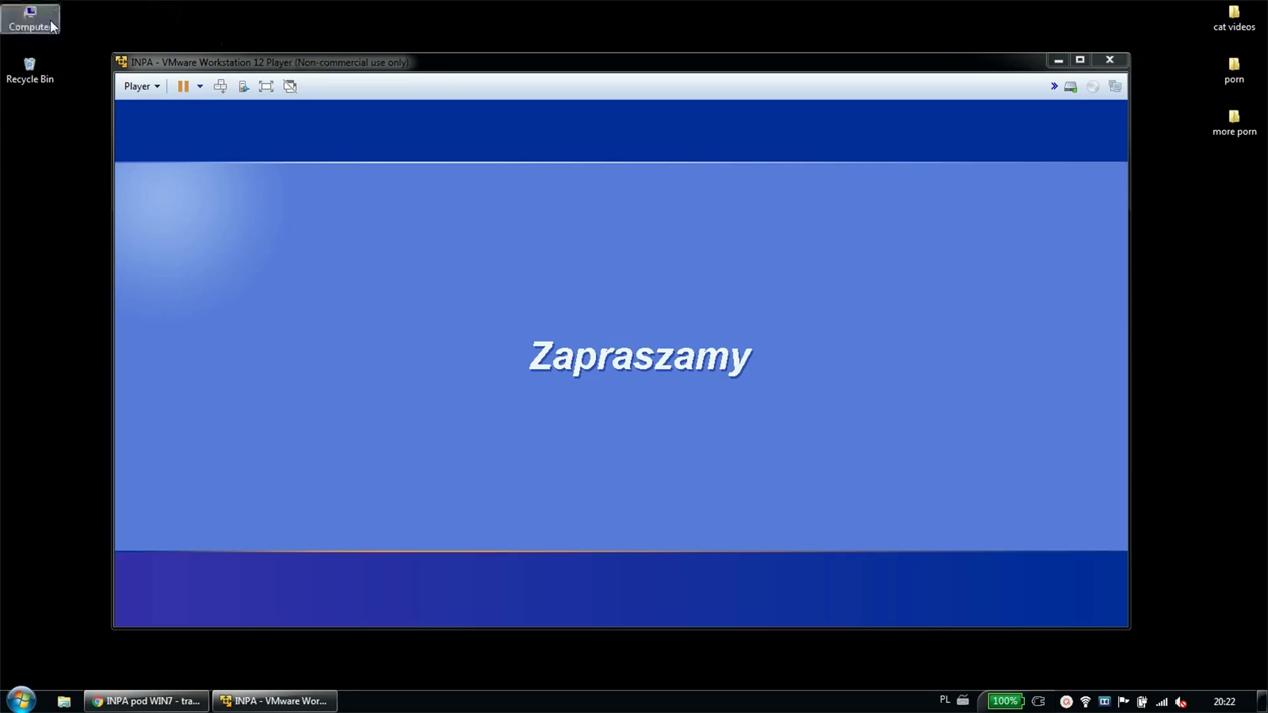
Launch INPA from the desktop of the running Windows XP virtual machine.
left_click(602, 302)
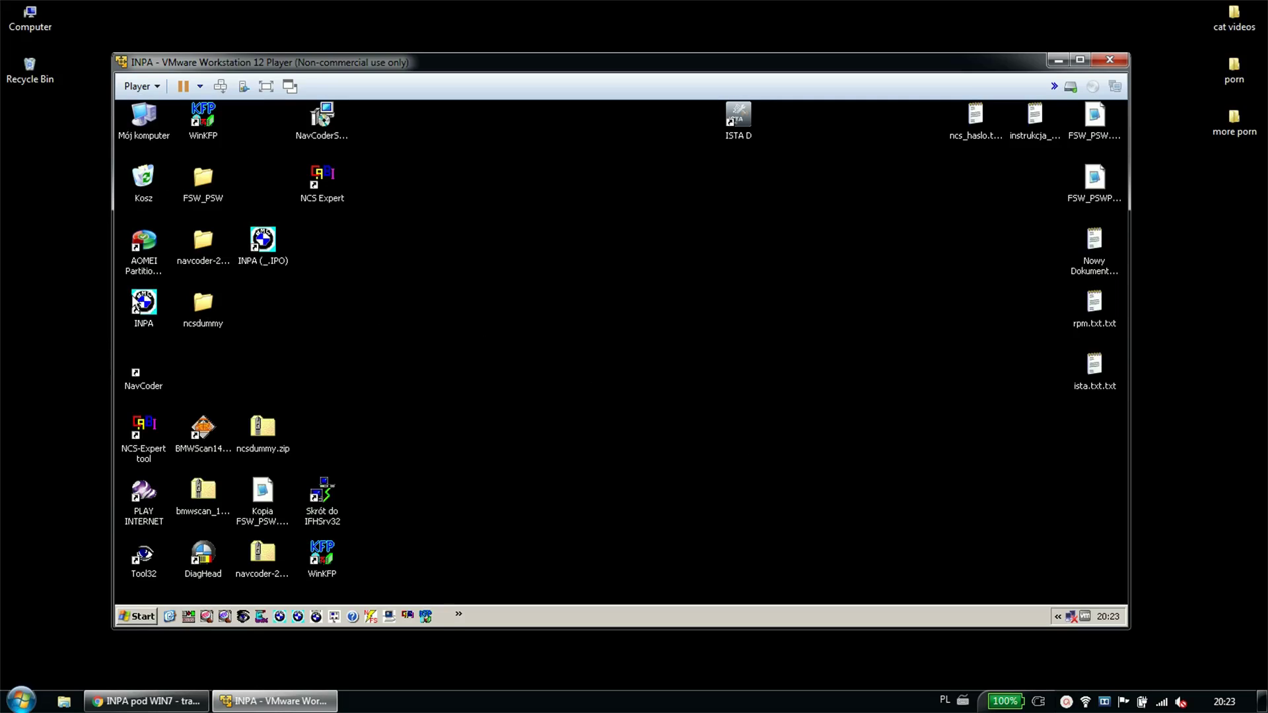
double_click(145, 301)
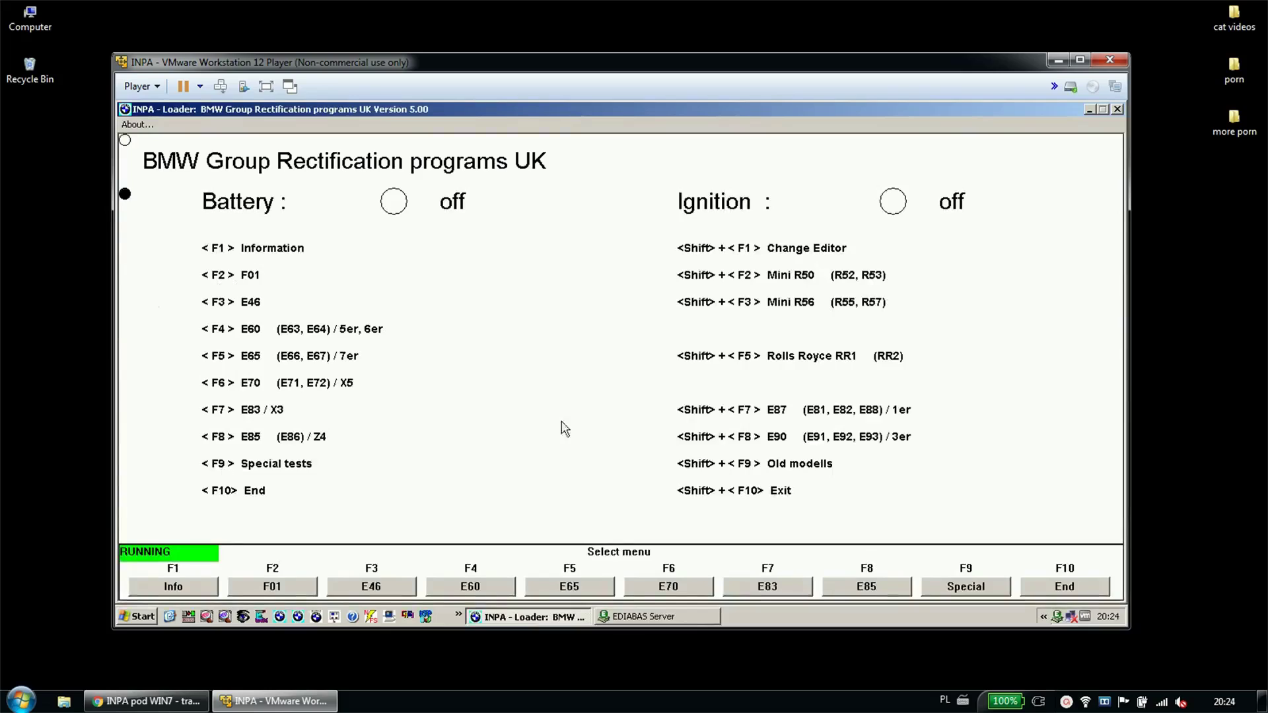
Quit INPA in the virtual machine and confirm the exit.
left_click(1117, 109)
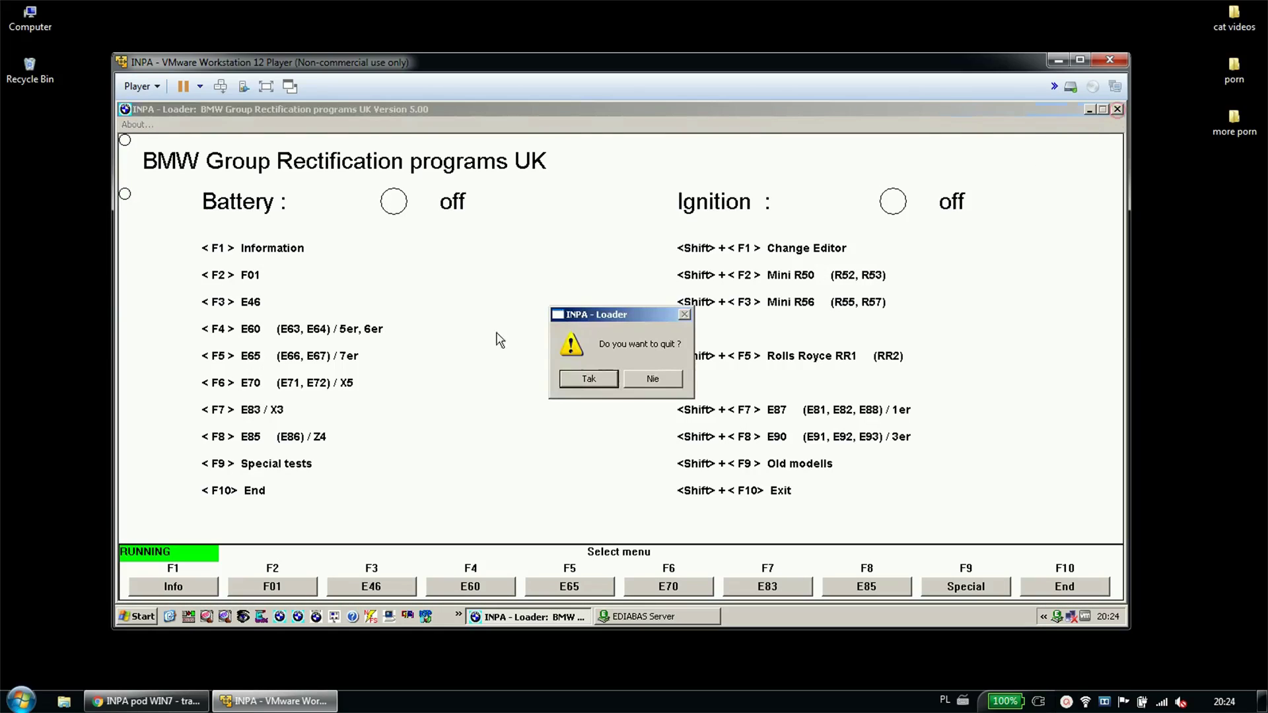
left_click(582, 375)
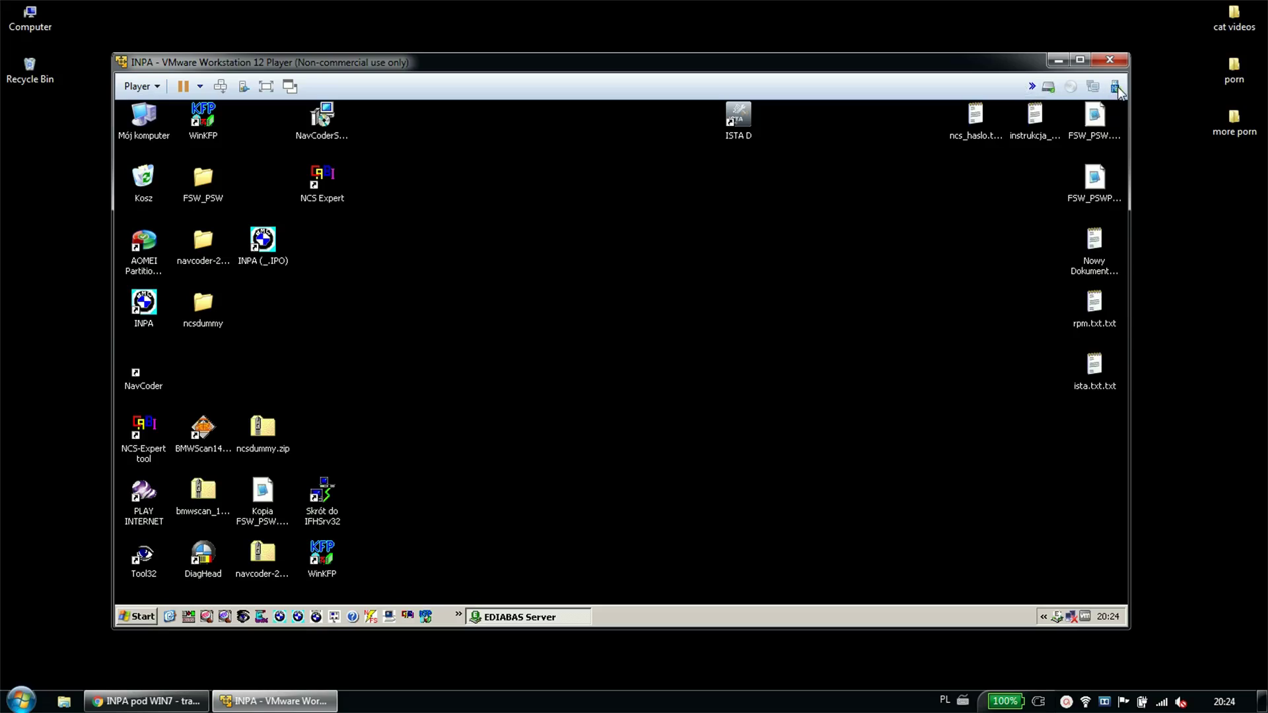
Disconnect the FT231X USB UART adapter from the virtual machine and connect it to the virtual machine again.
left_click(1118, 91)
left_click(1121, 96)
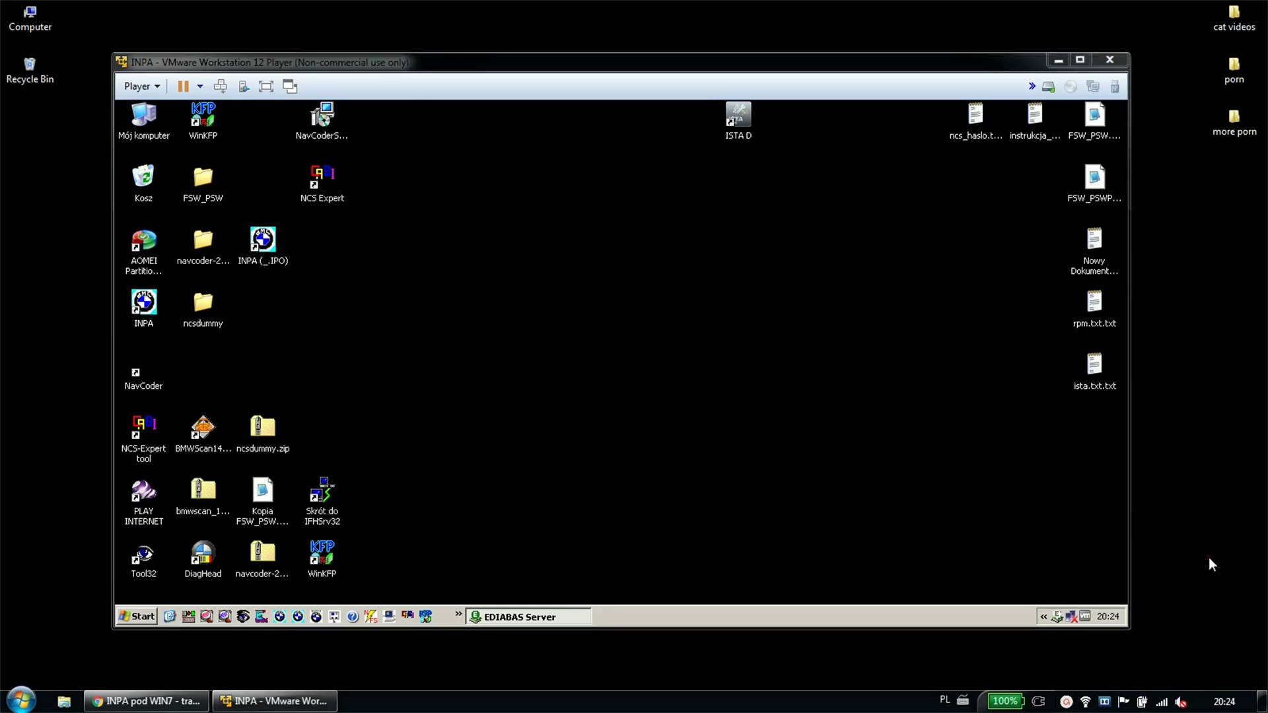
right_click(1082, 572)
left_click(1206, 264)
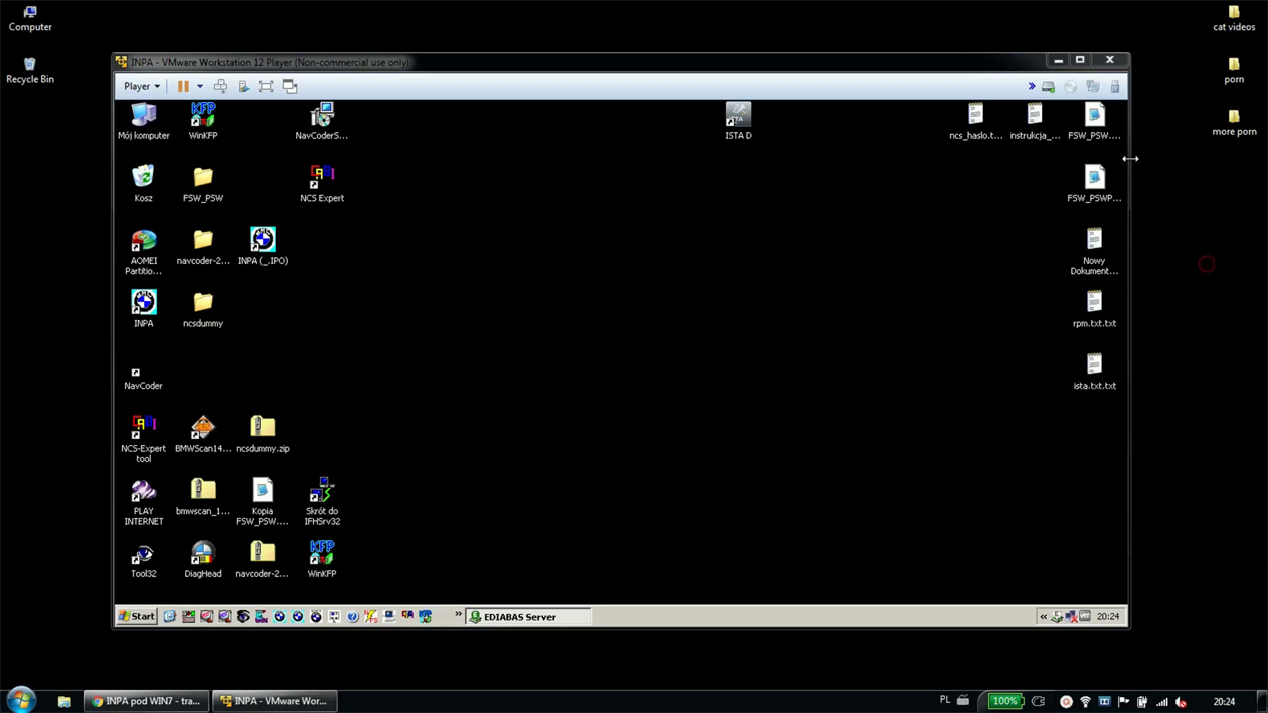
right_click(1113, 88)
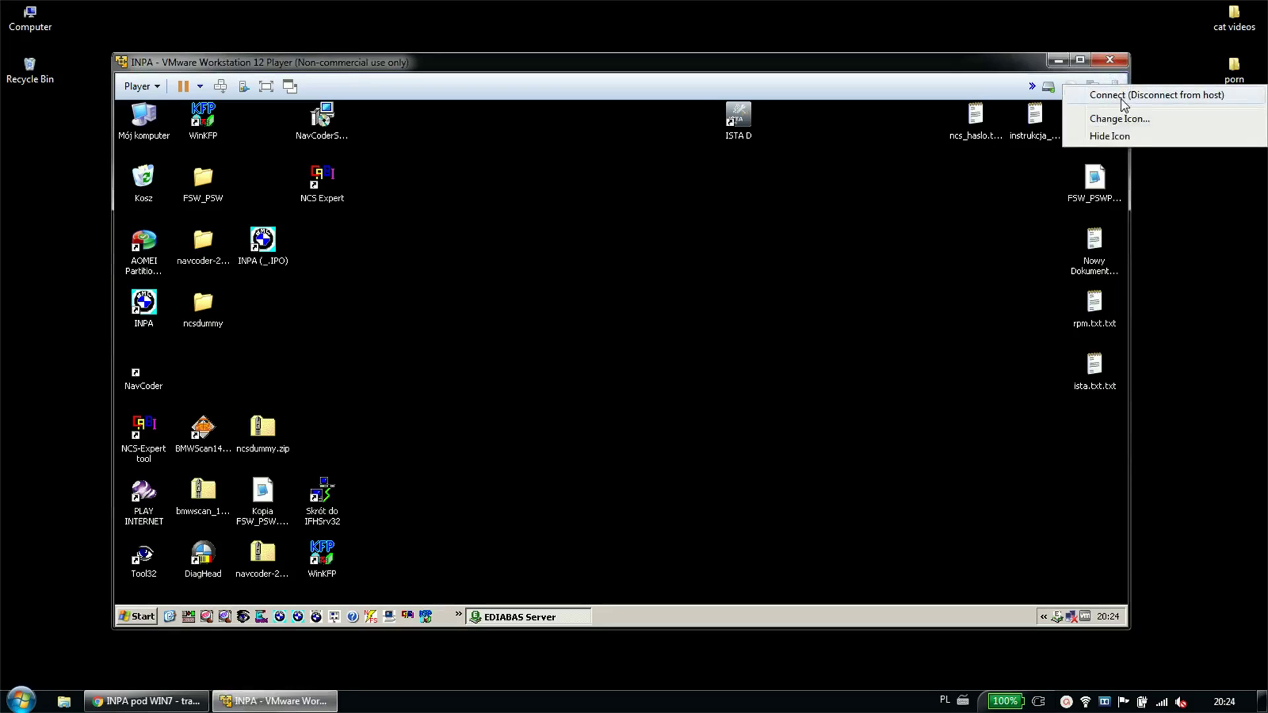
left_click(1108, 95)
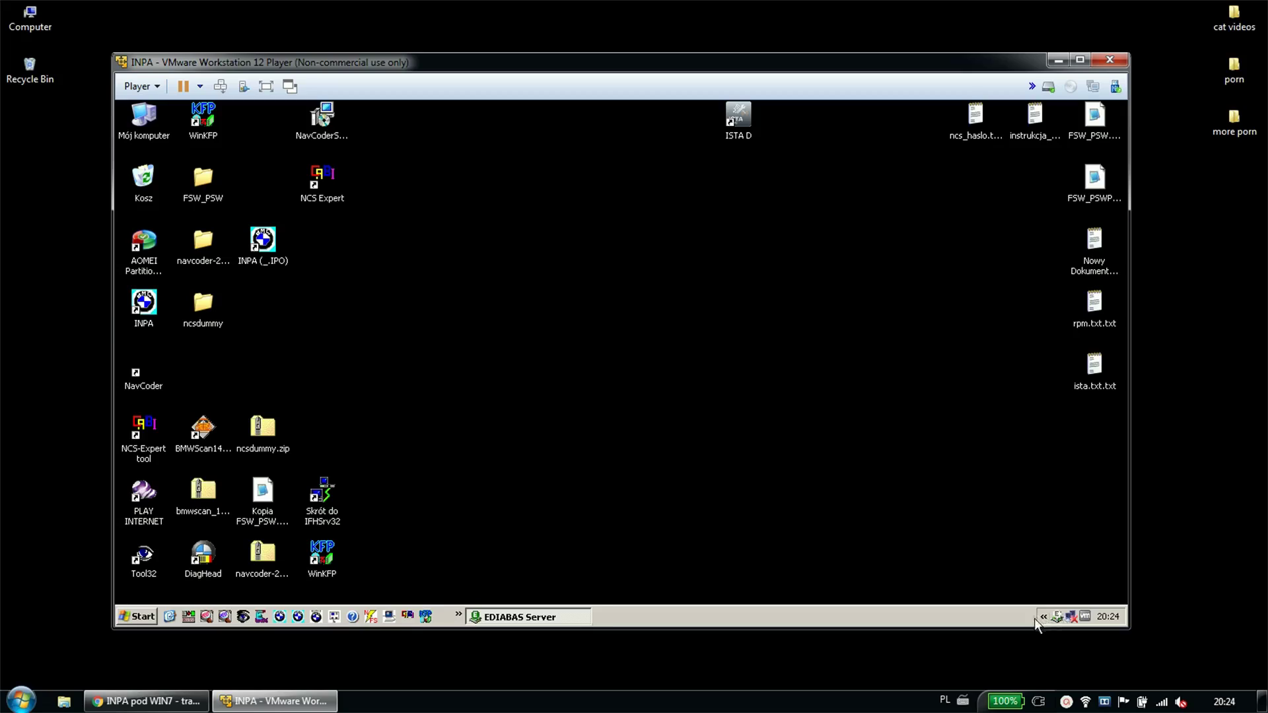
Close EDIABAS Server and display the COM and LPT ports in the Windows XP guest's Device Manager, selecting the USB Serial Port.
right_click(509, 613)
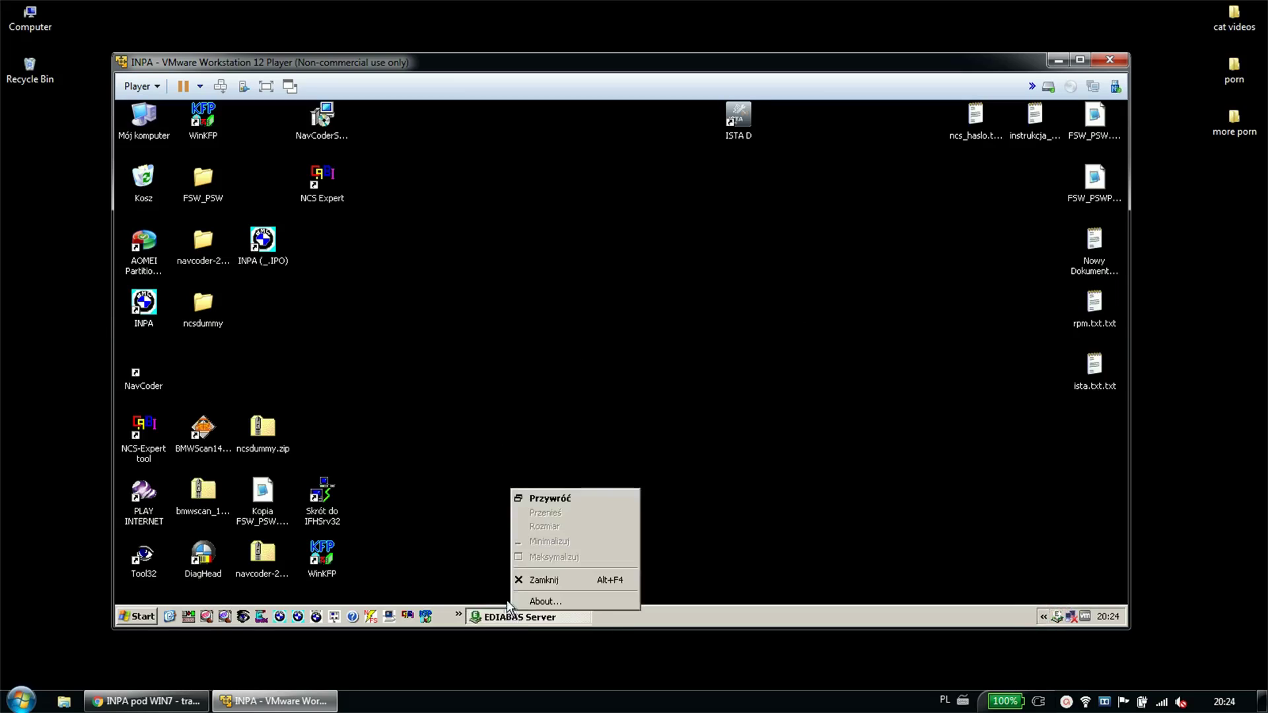
left_click(536, 580)
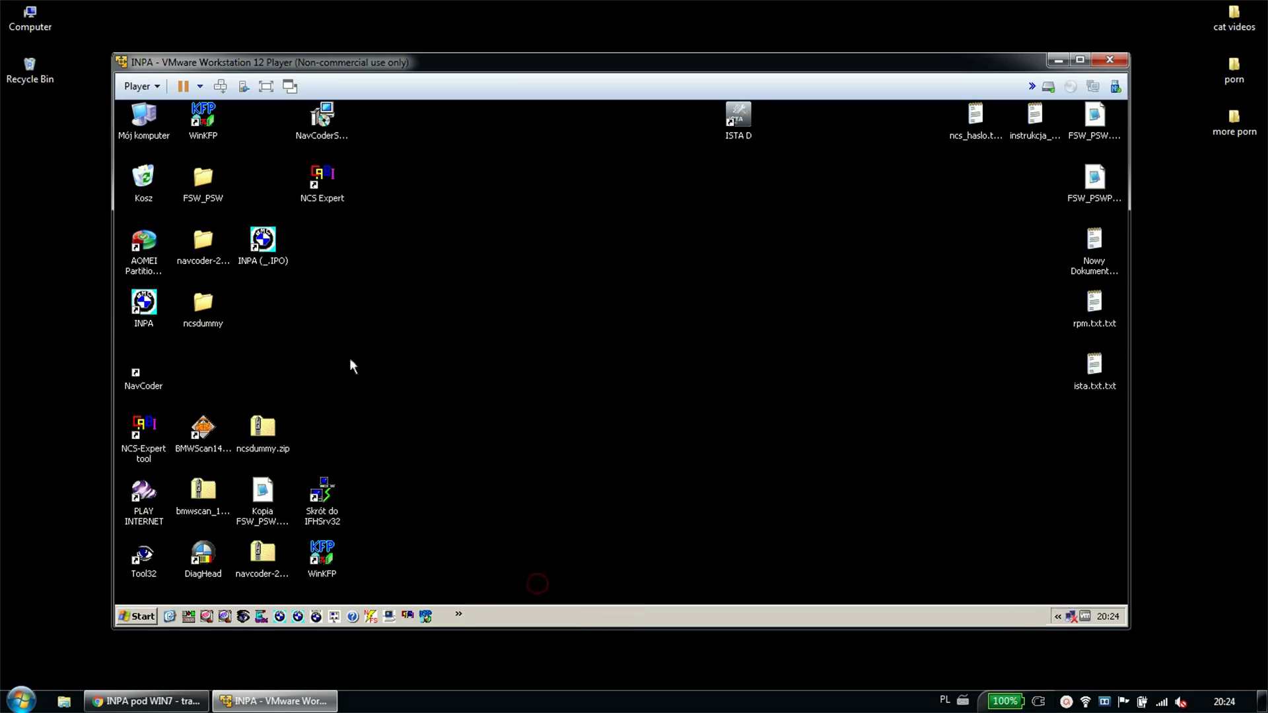
right_click(141, 132)
left_click(184, 276)
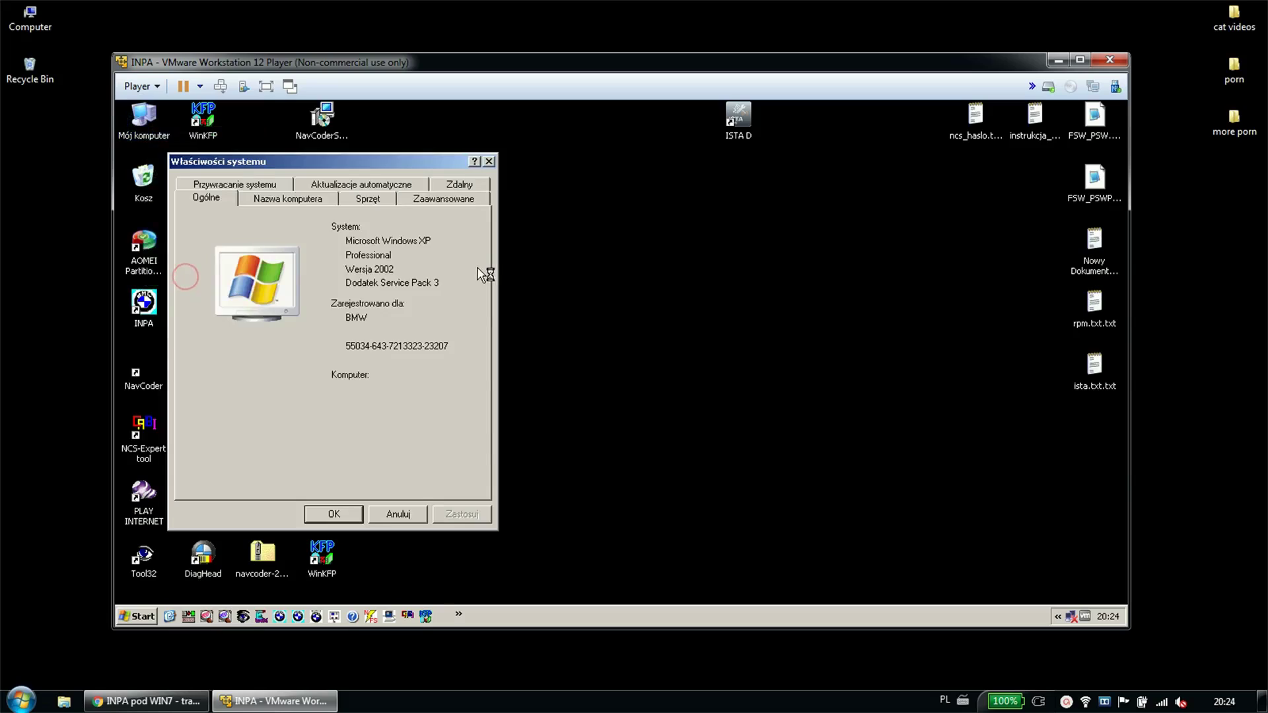
left_click(286, 201)
left_click(357, 199)
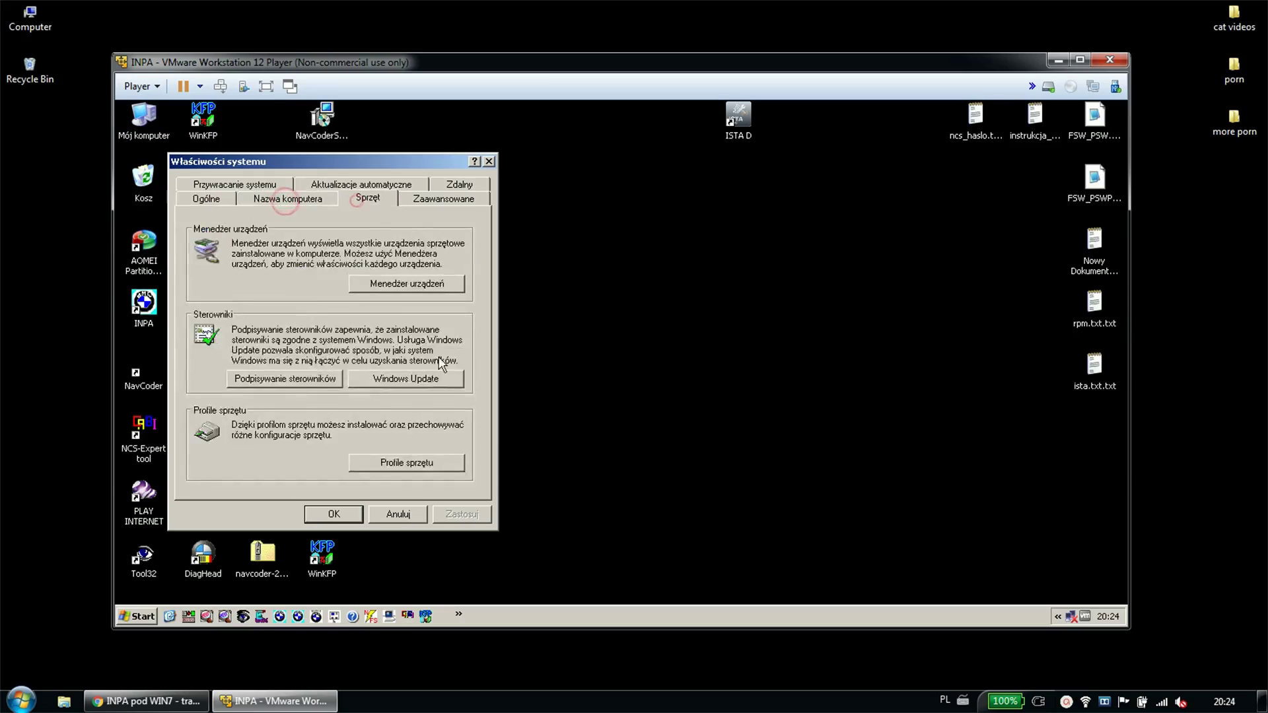
left_click(400, 286)
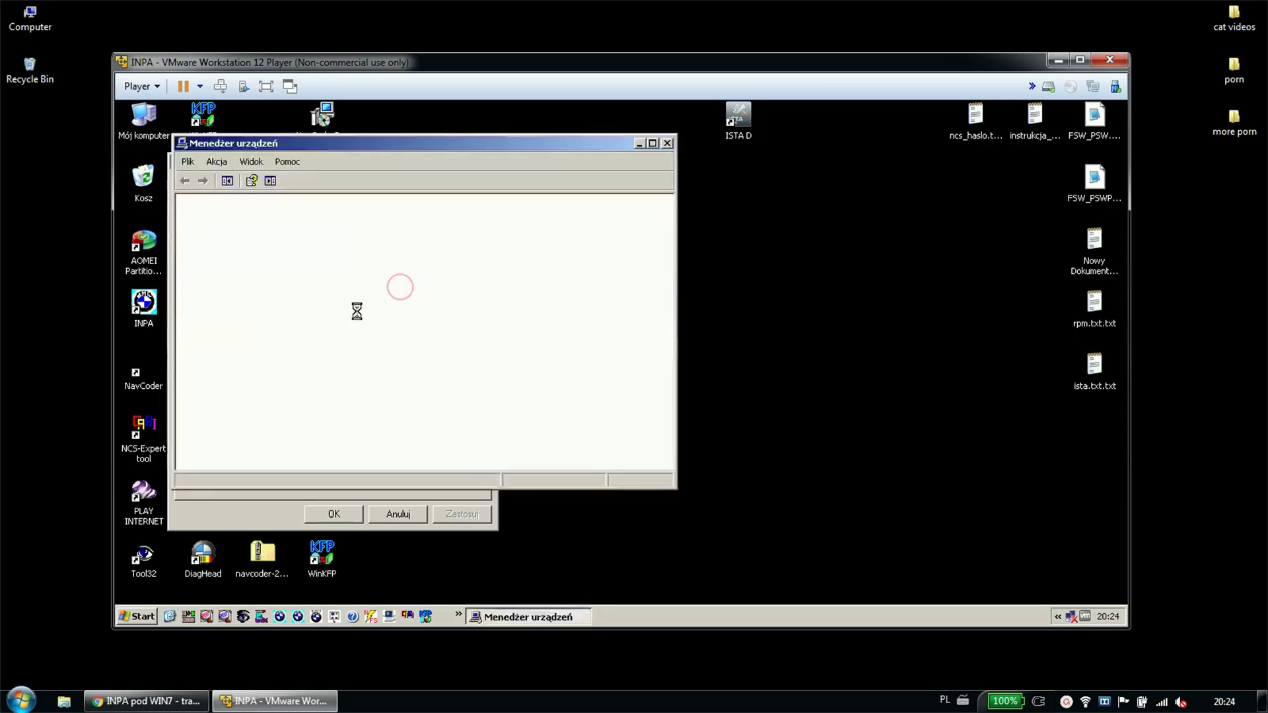
double_click(248, 354)
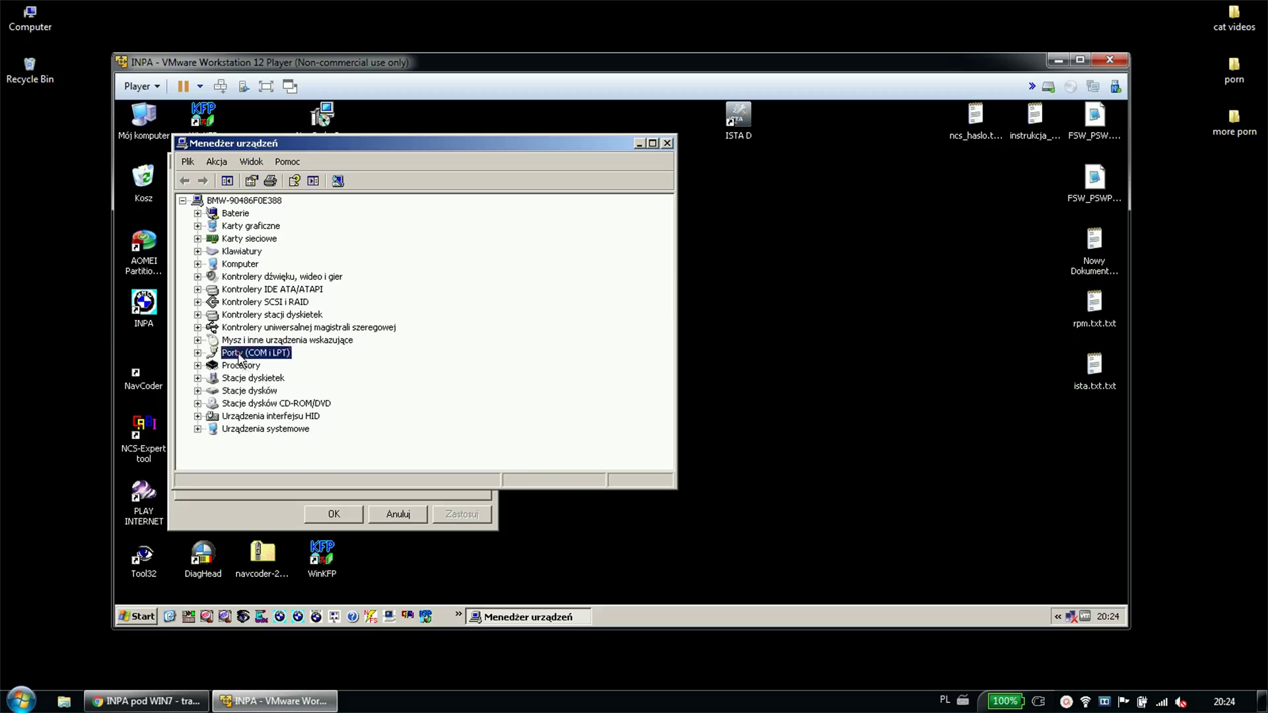
left_click(283, 404)
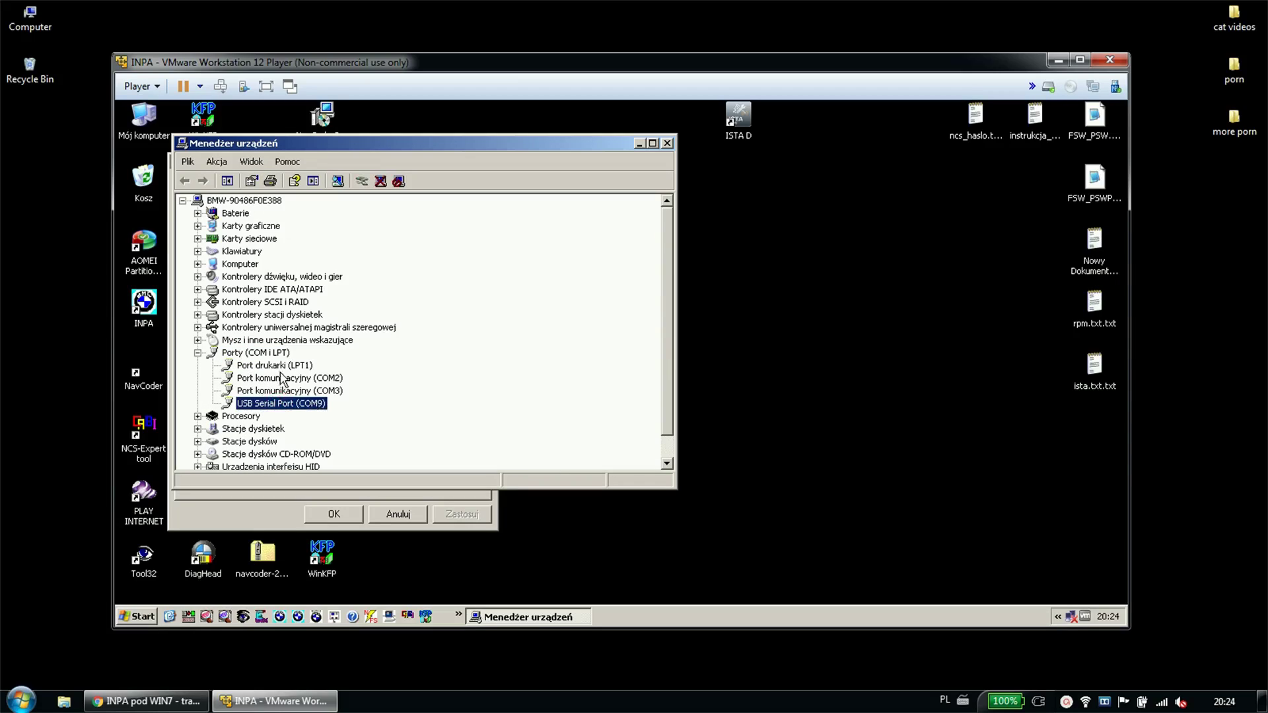
Open EDIABAS.INI from C:\EDIABAS\Bin in the virtual machine.
double_click(143, 120)
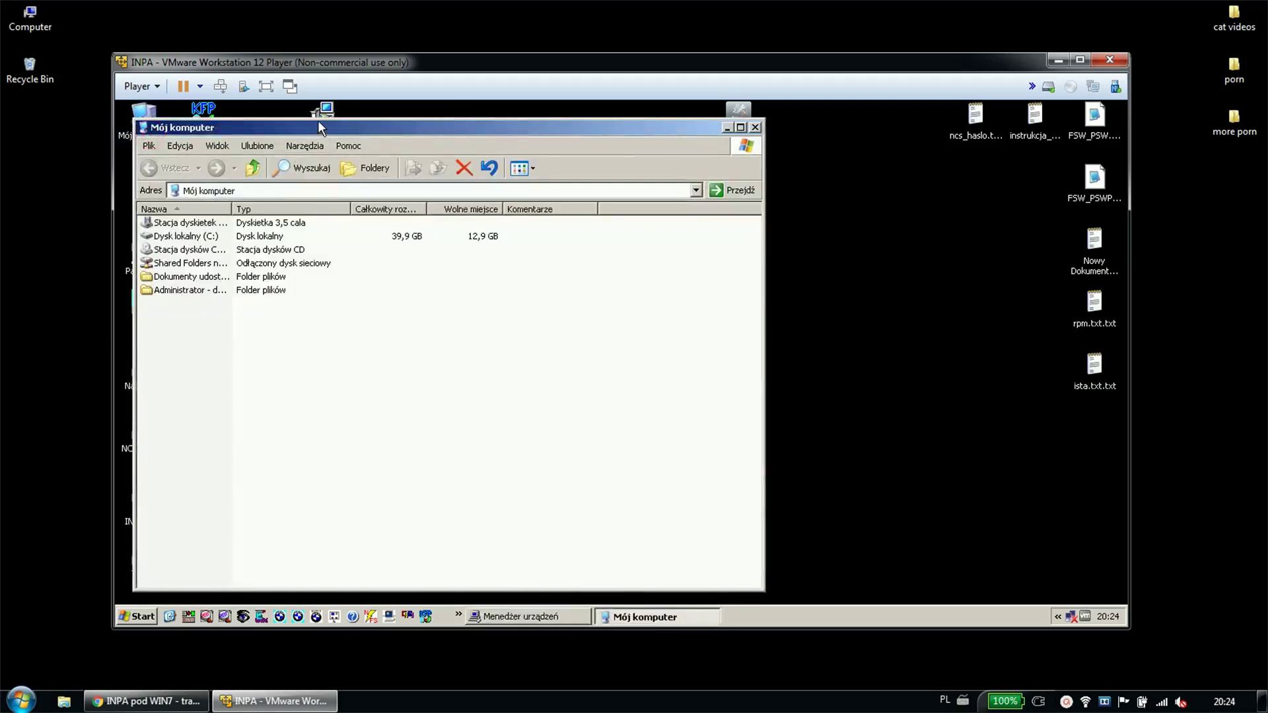
left_click_drag(325, 125, 595, 127)
double_click(457, 239)
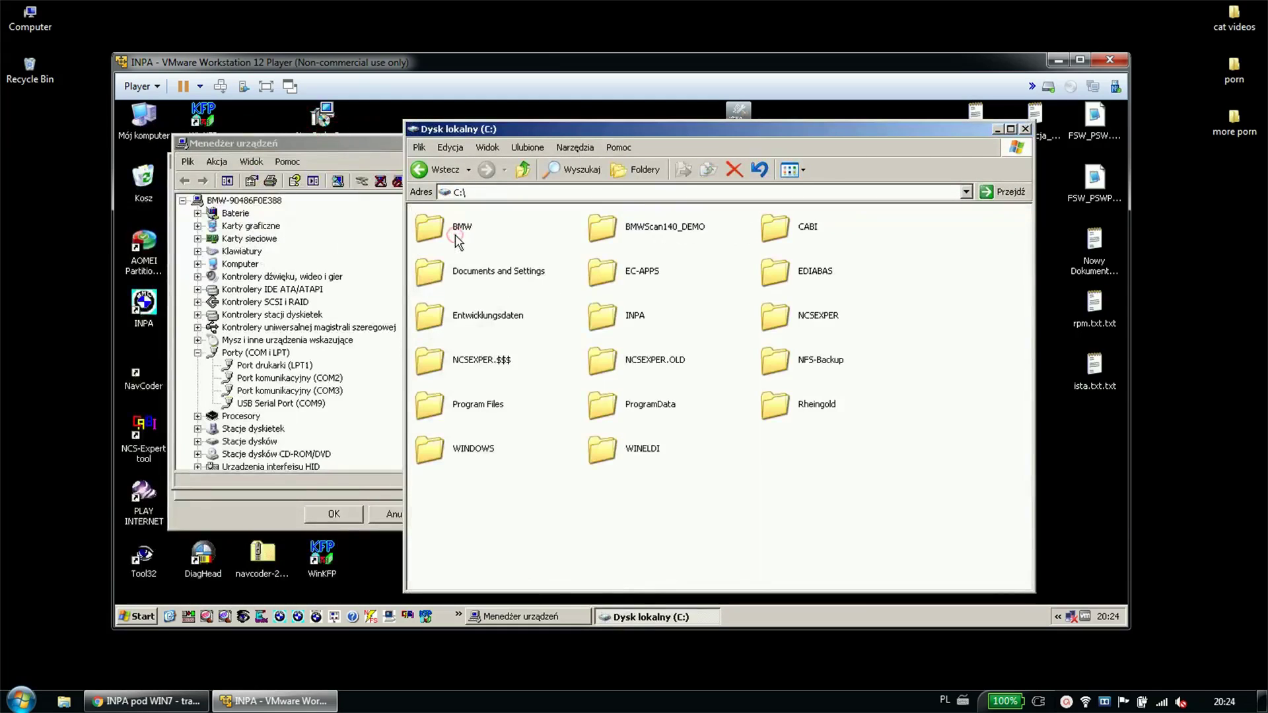
double_click(634, 267)
key("BackSpace")
left_click(793, 280)
double_click(795, 284)
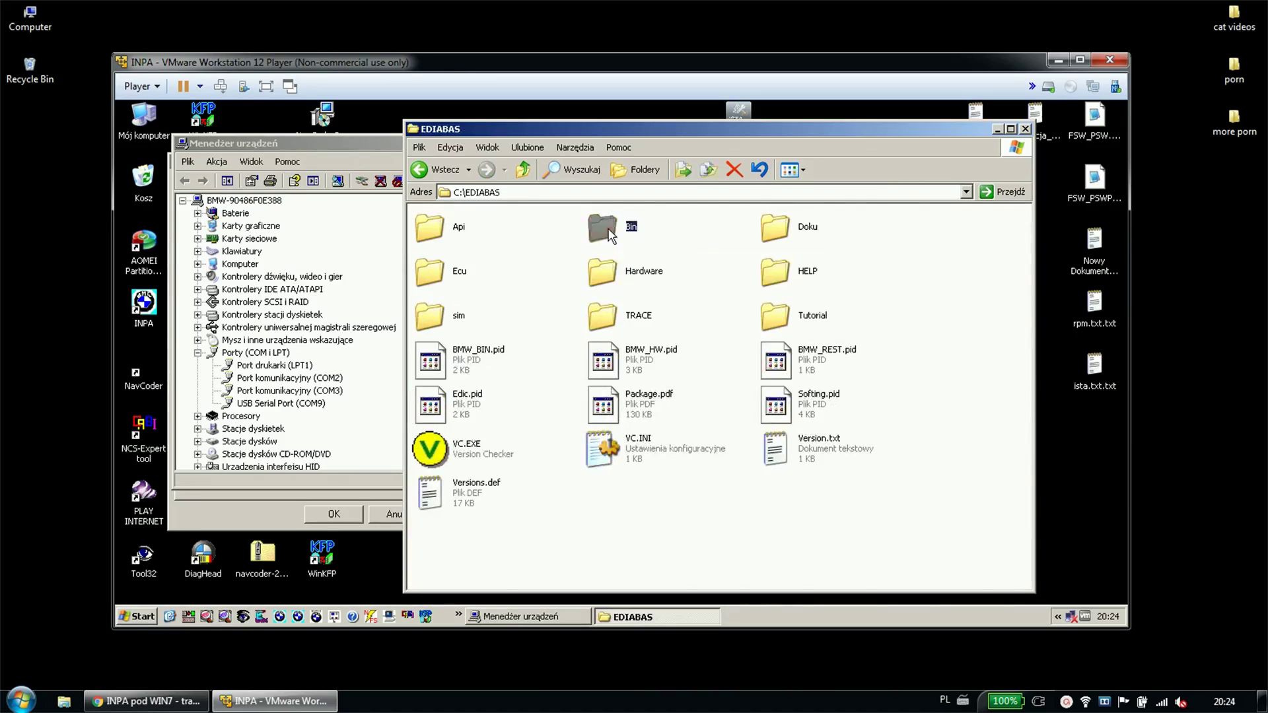
double_click(604, 231)
scroll(564, 259, "down", 3)
double_click(558, 280)
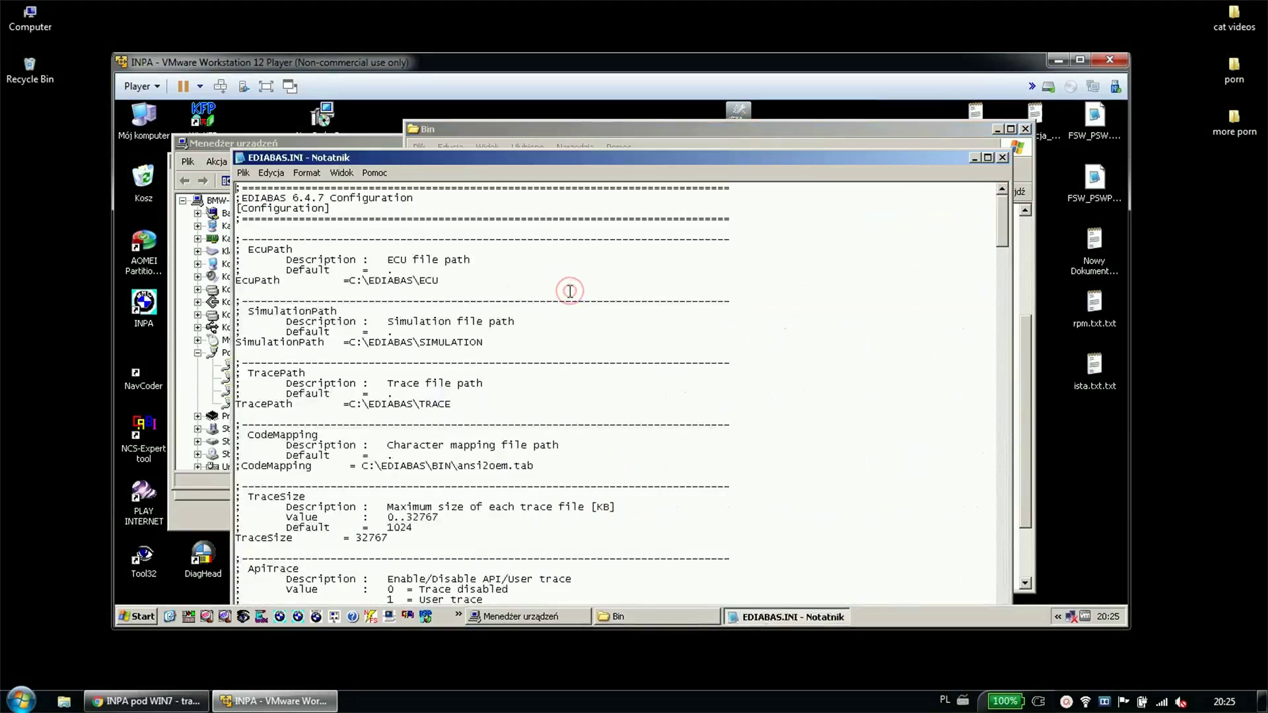
Examine the settings further down in EDIABAS.INI and close the file without changes.
left_click_drag(998, 229, 980, 444)
double_click(354, 260)
left_click(469, 269)
left_click(1002, 157)
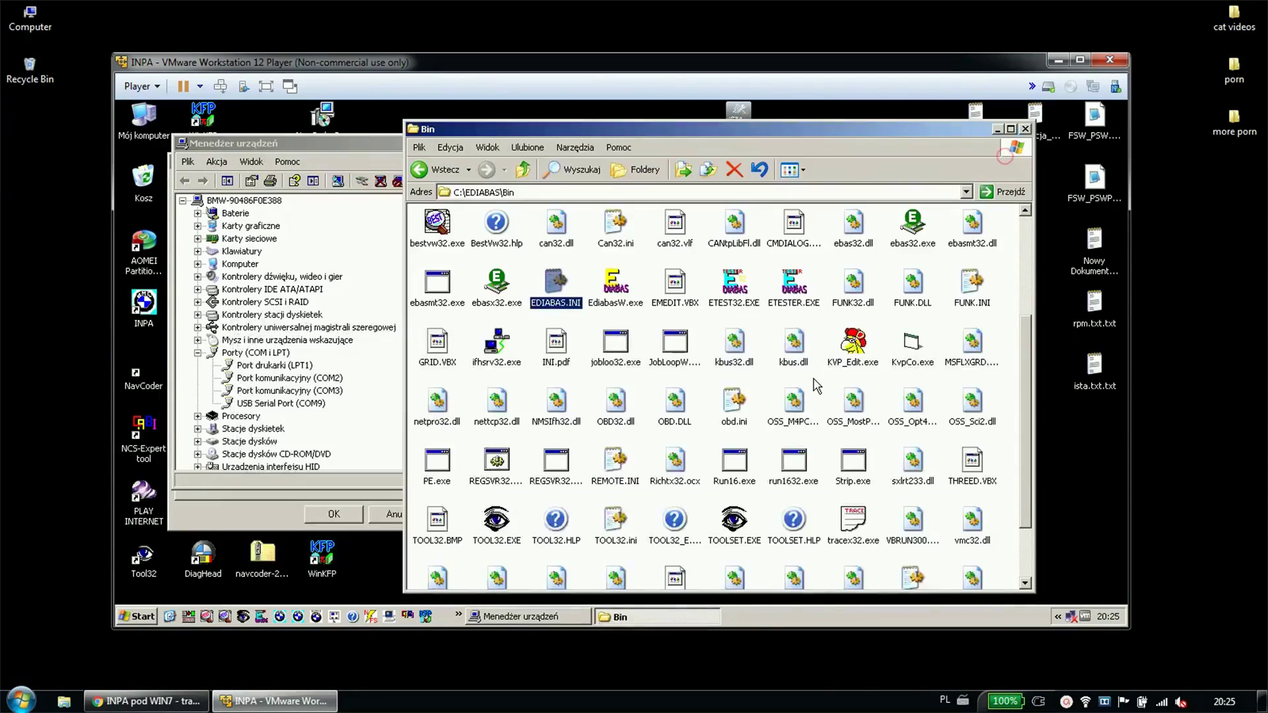
Open obd.ini to compare its OBD port with the USB Serial Port in Device Manager, close it and minimize the Bin folder.
double_click(734, 401)
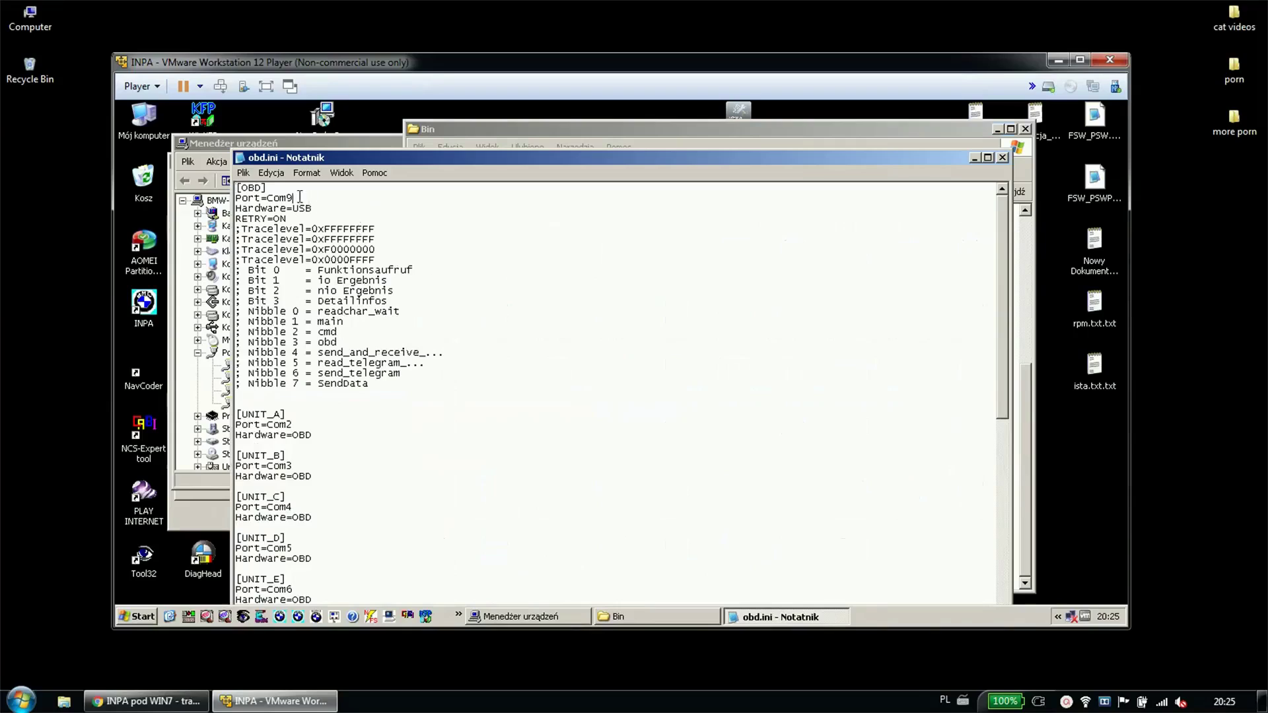
left_click(228, 143)
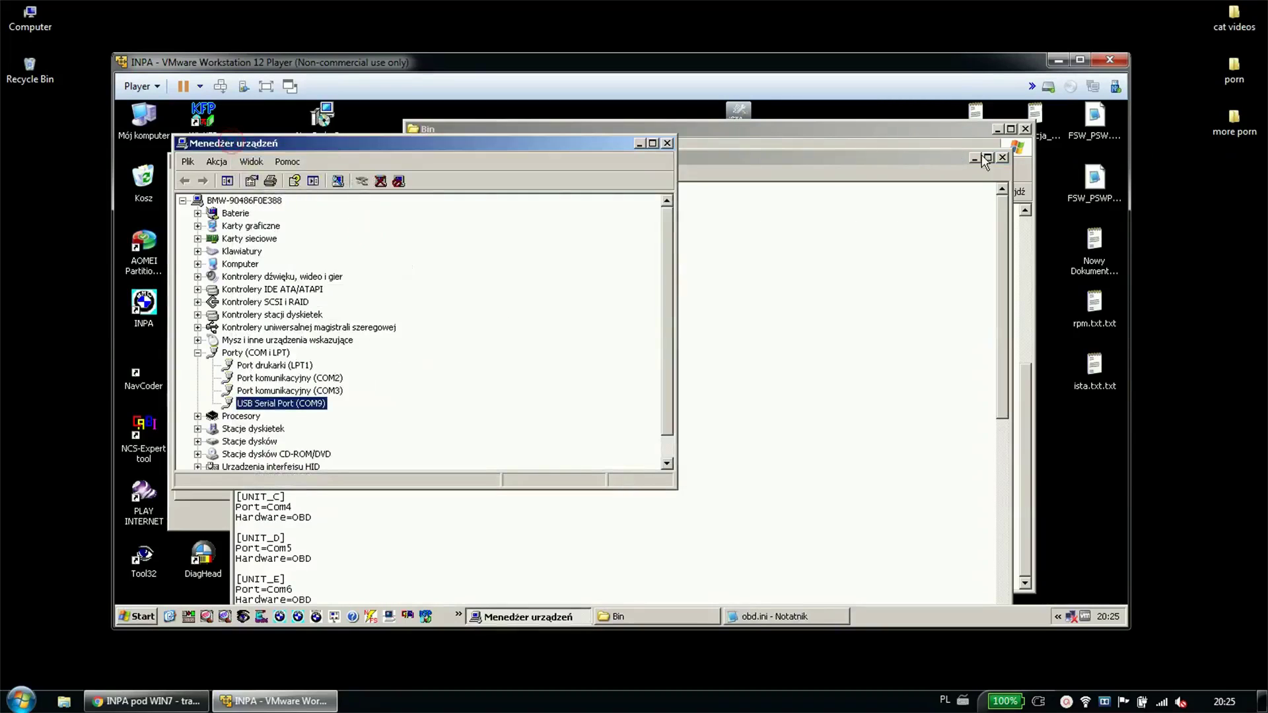
left_click(1002, 157)
left_click(997, 129)
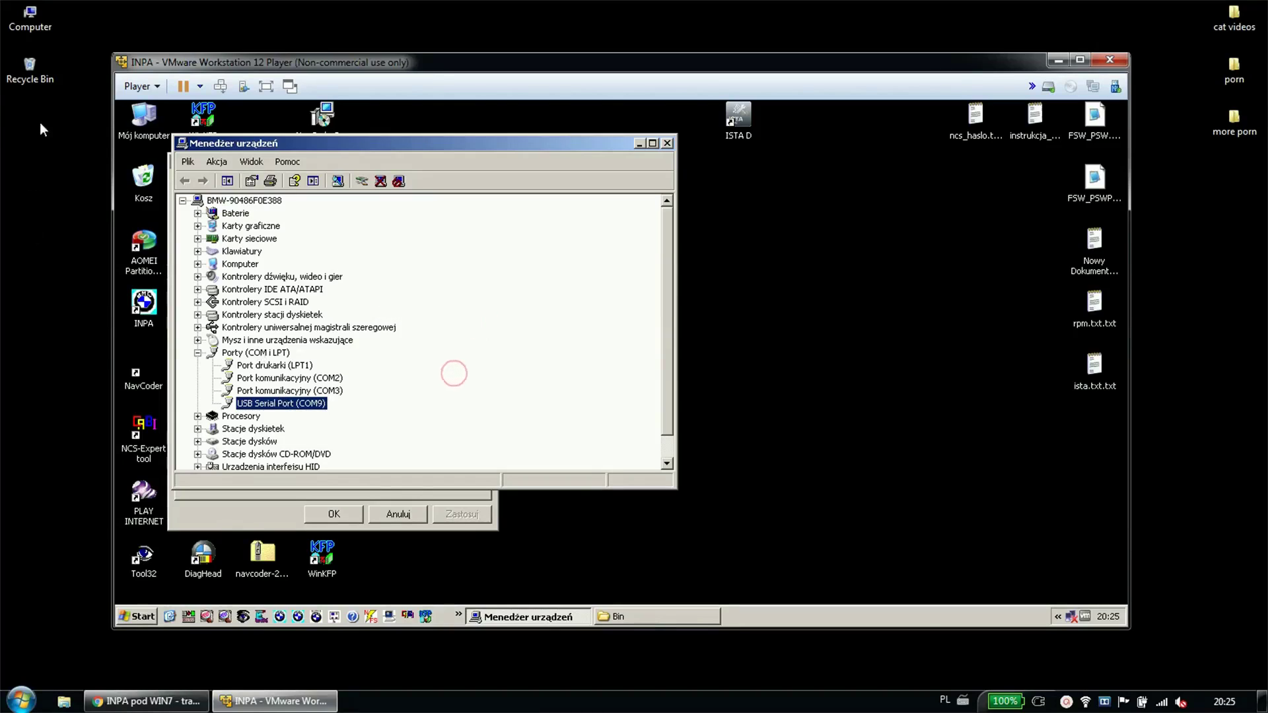
Copy the Sterowniki folder from the host desktop and paste it onto the virtual machine's desktop.
right_click(40, 98)
left_click(7, 321)
left_click(1057, 59)
right_click(815, 291)
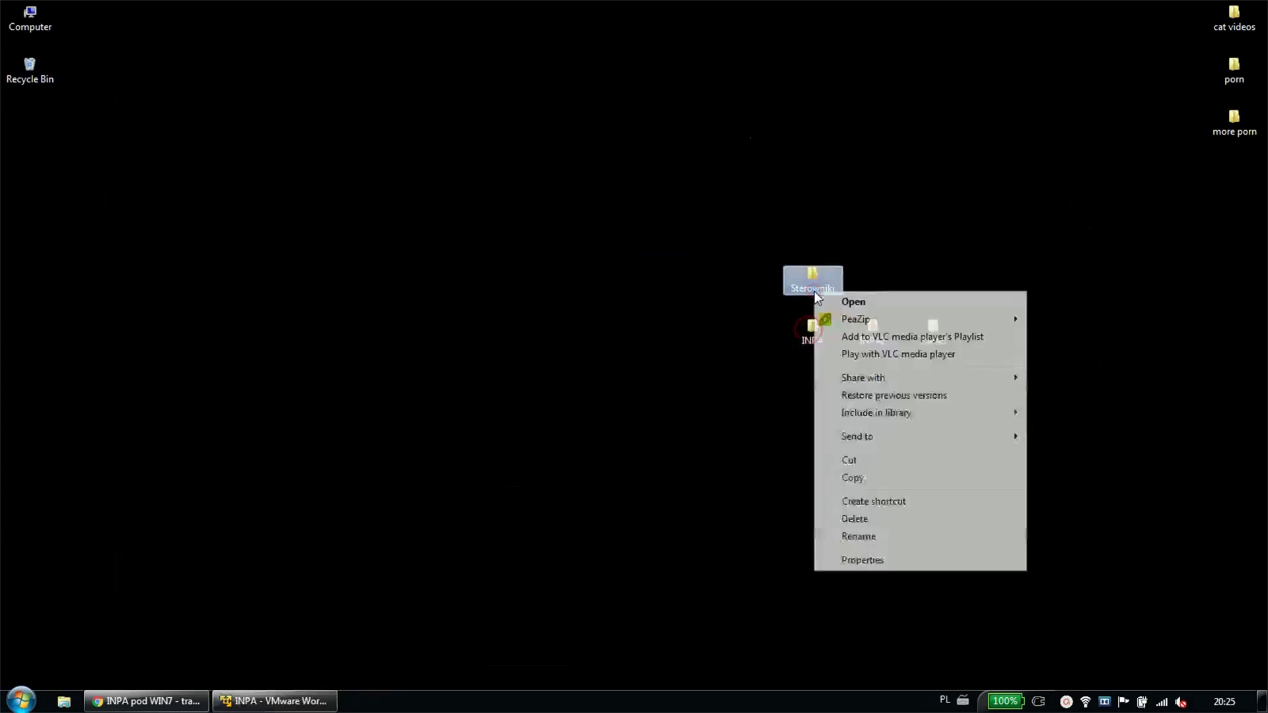
left_click(855, 479)
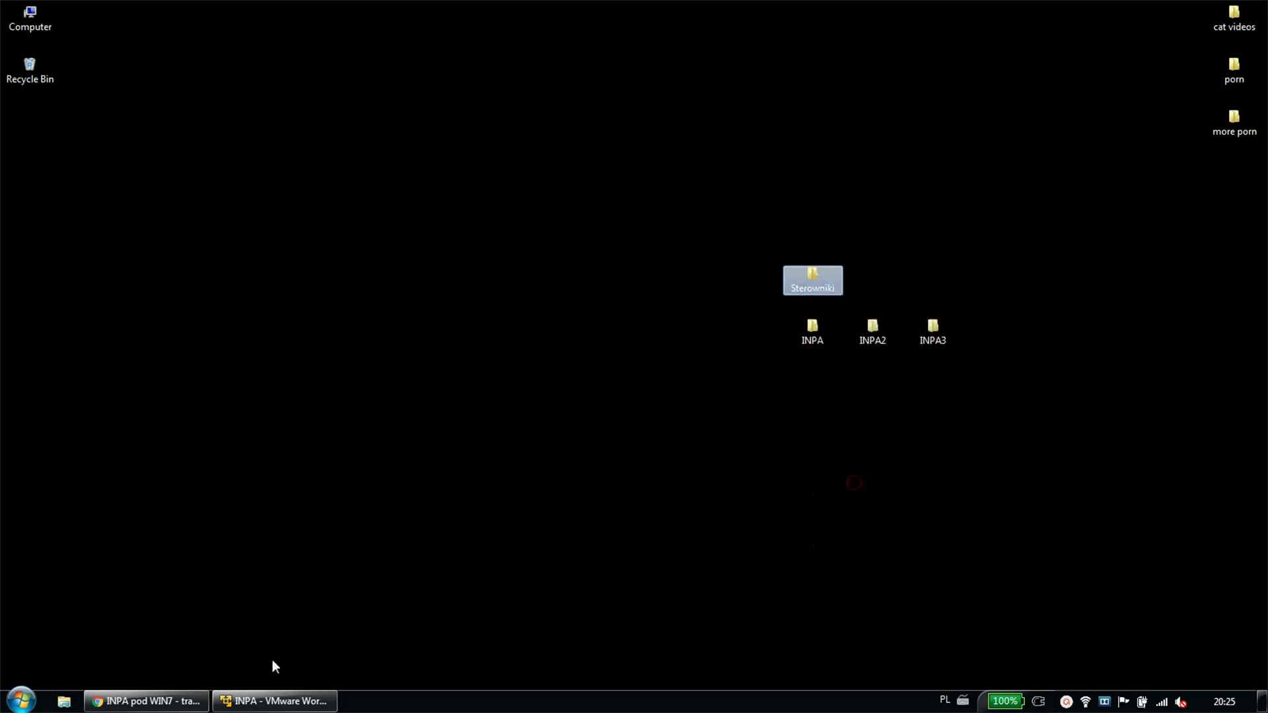
left_click(274, 701)
right_click(795, 367)
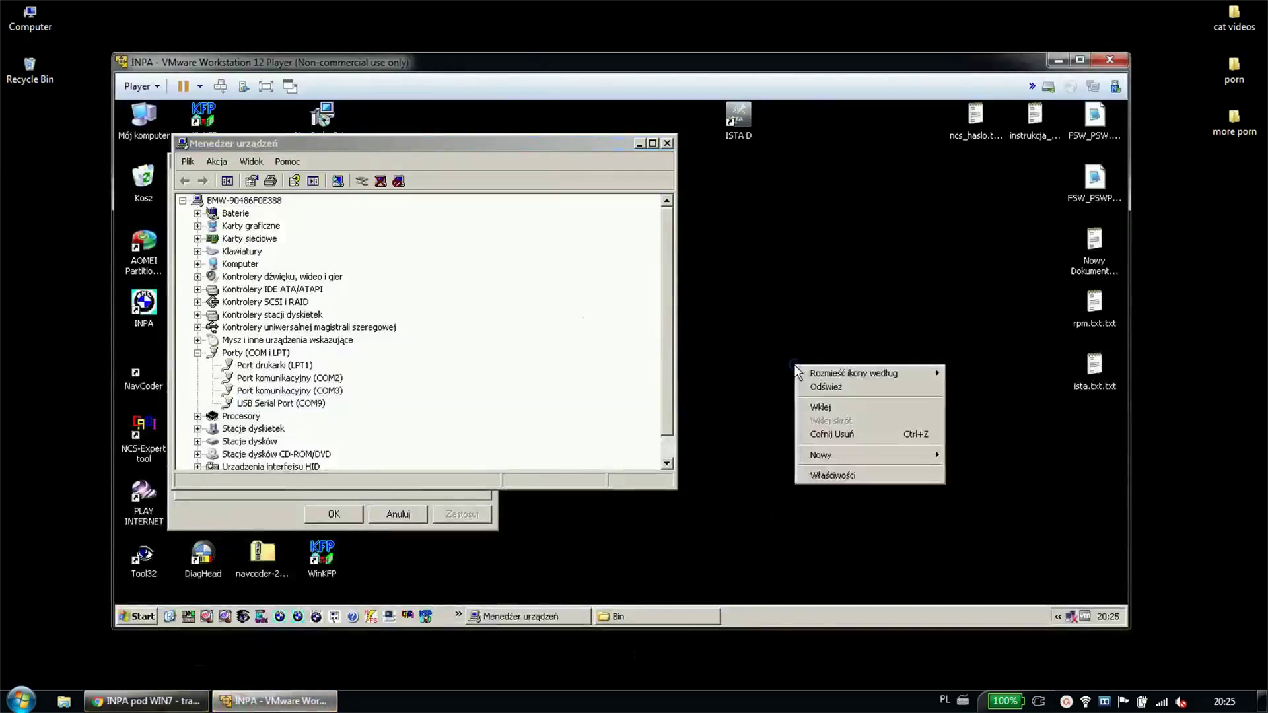
left_click(821, 407)
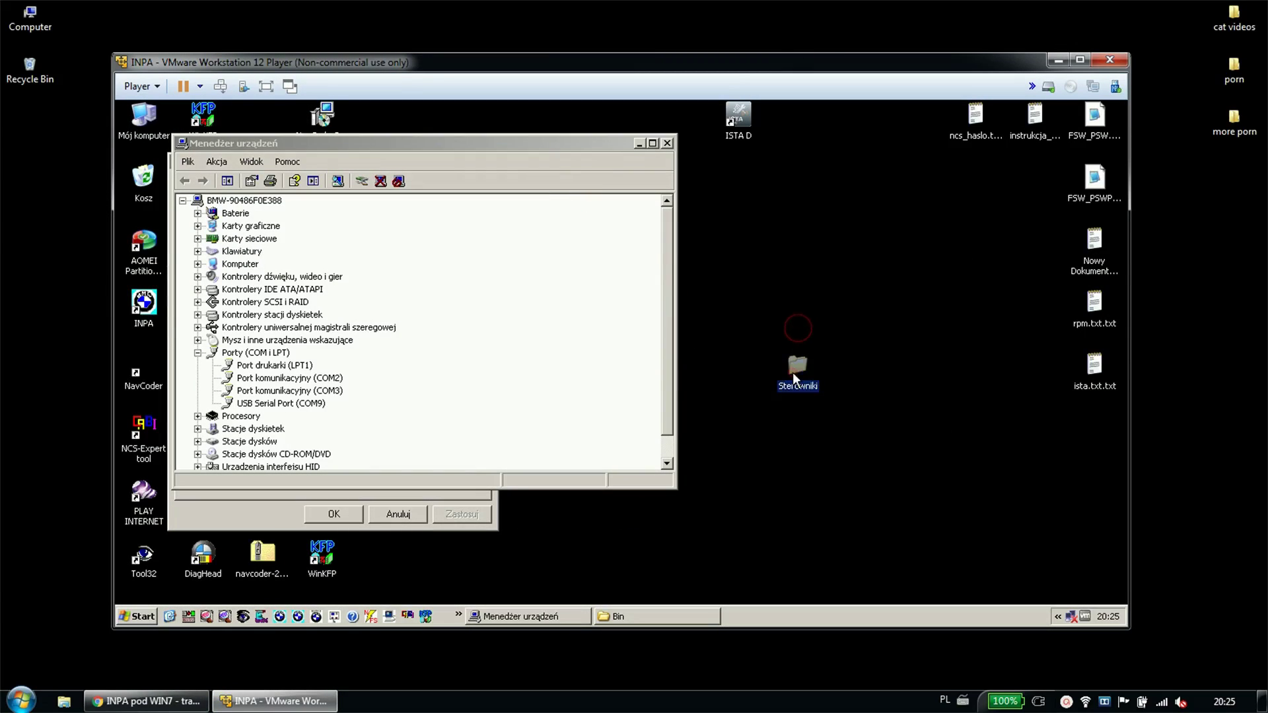
Delete the Sterowniki folder from the virtual machine's desktop.
right_click(793, 372)
left_click(819, 517)
left_click(673, 388)
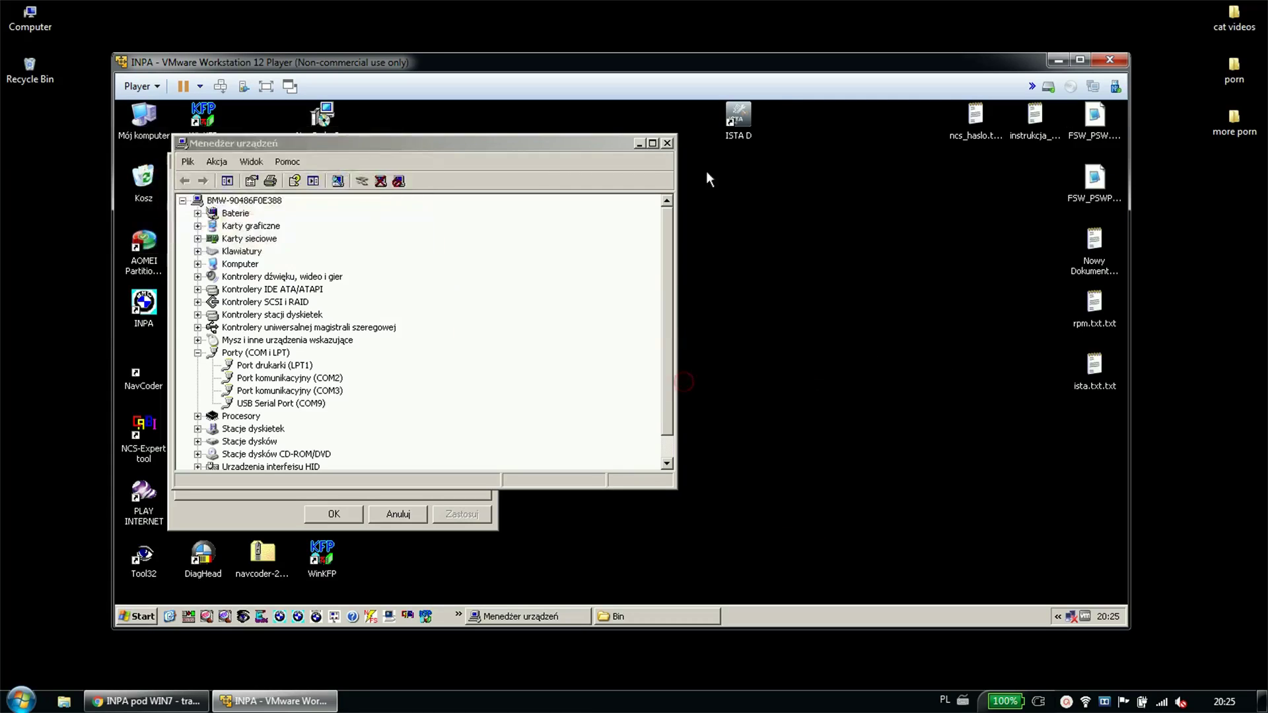
Check the USB UART adapter's connection options, and close Device Manager and the system properties.
right_click(1115, 90)
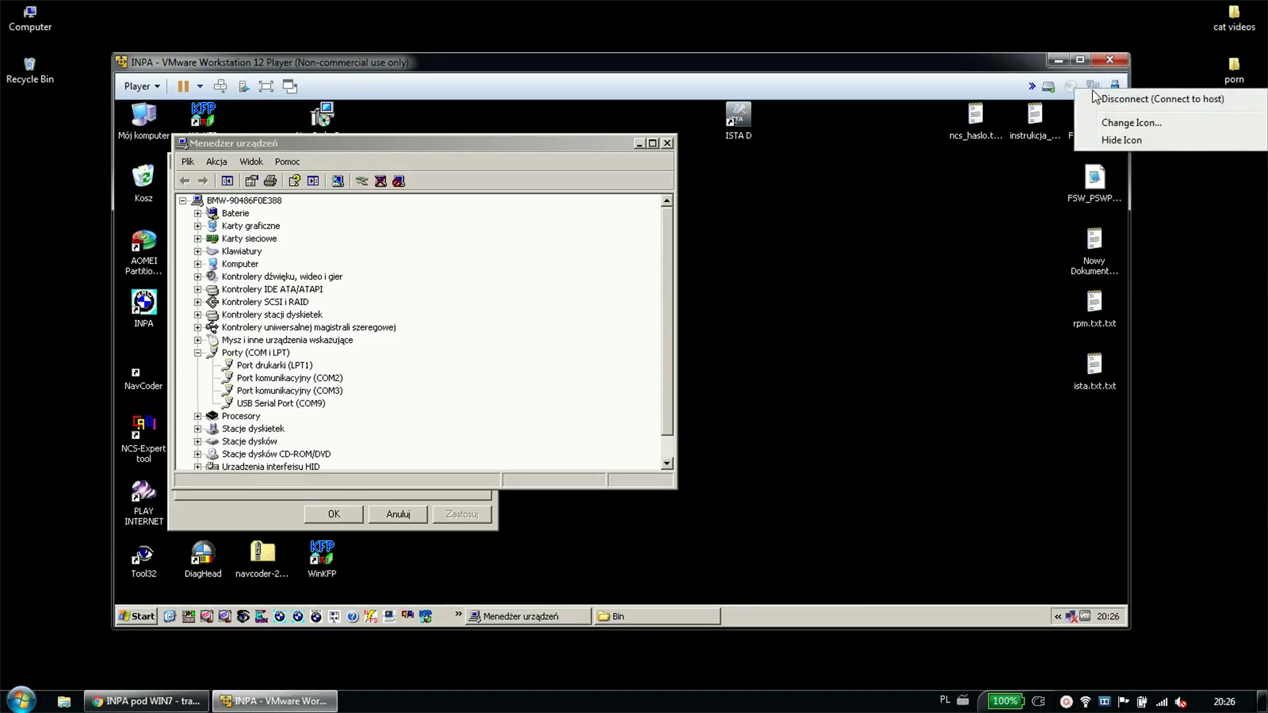
left_click(978, 86)
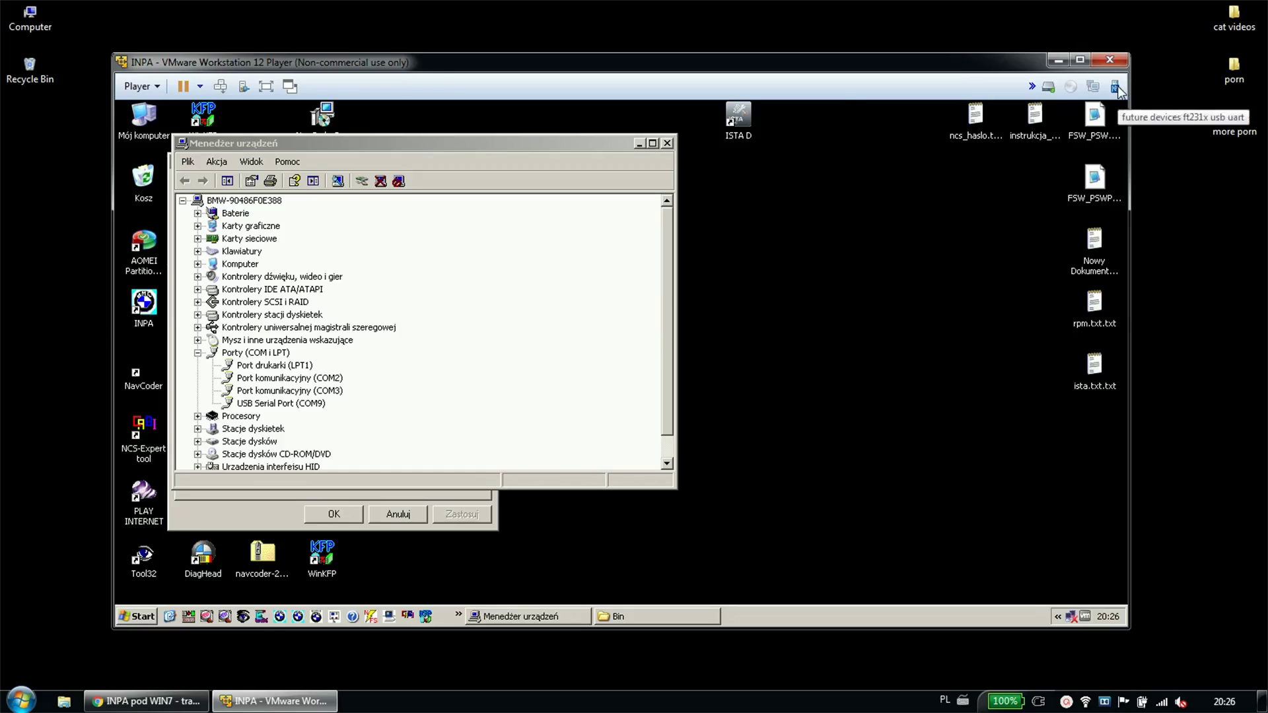
left_click(236, 379)
scroll(235, 379, "down", 1)
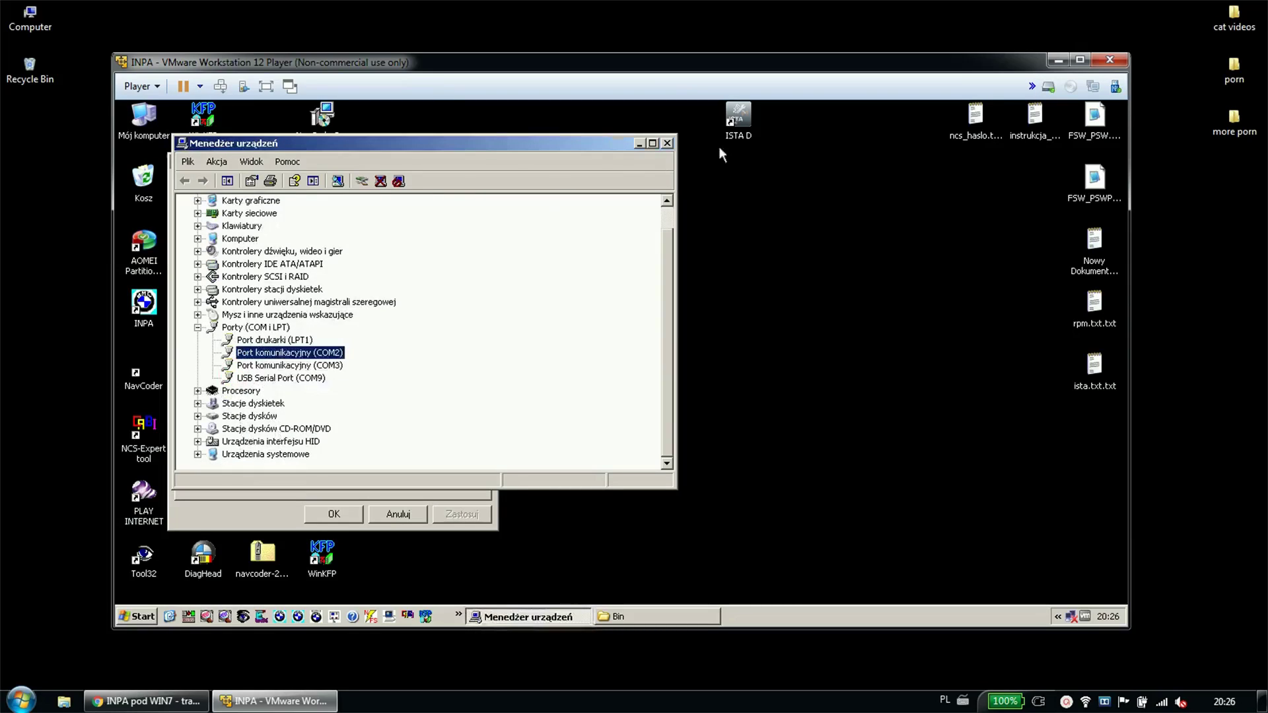
left_click(666, 144)
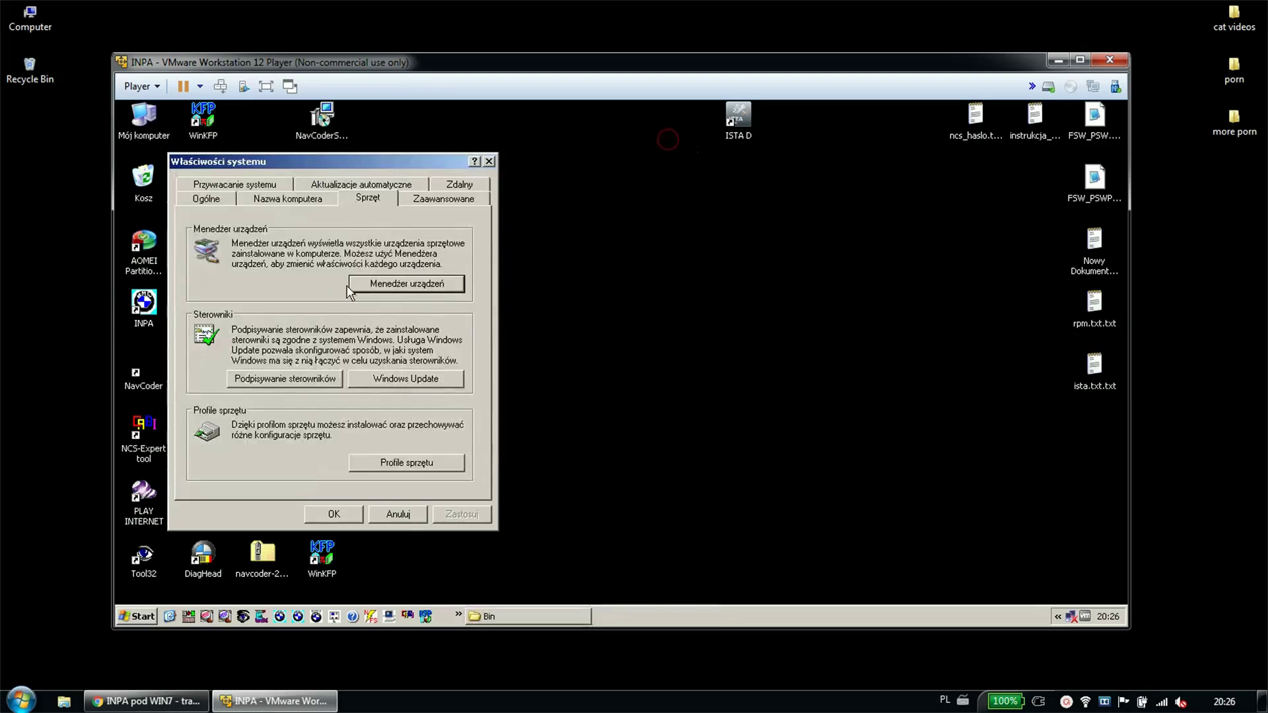
left_click(400, 514)
Launch INPA in the virtual machine to check that it starts, and quit both it and EDIABAS Server.
double_click(143, 301)
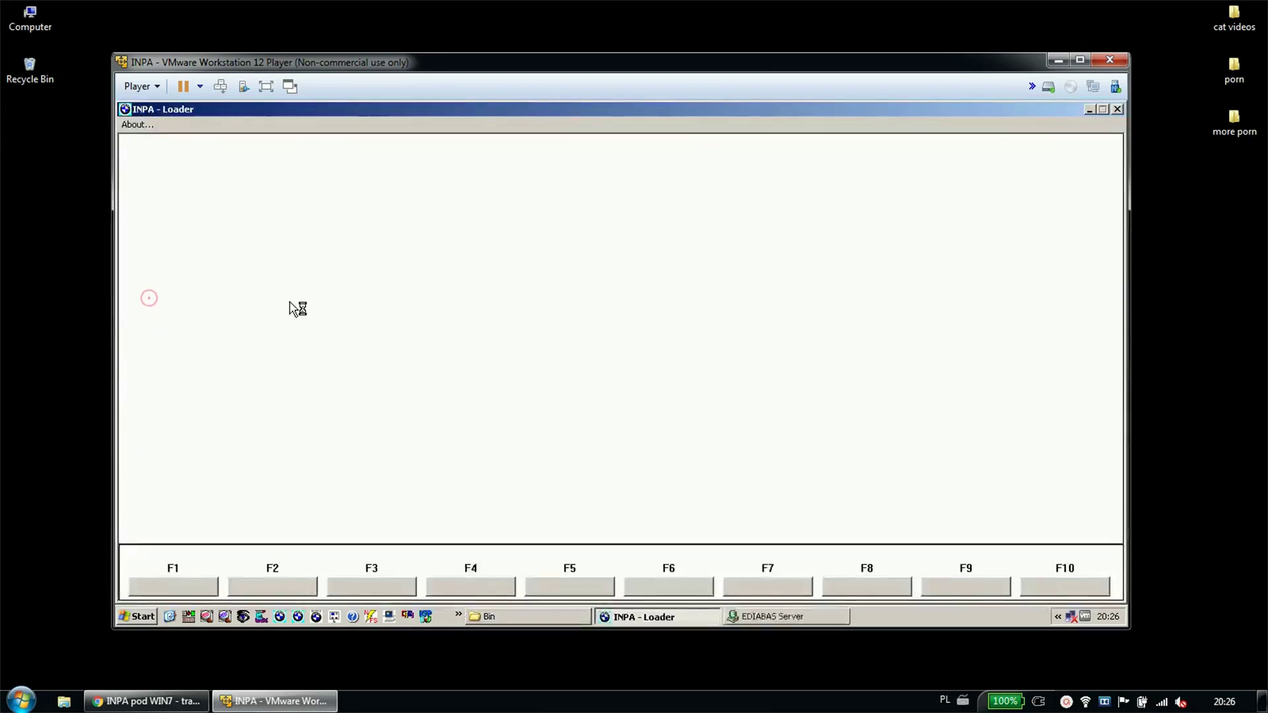
left_click(1117, 109)
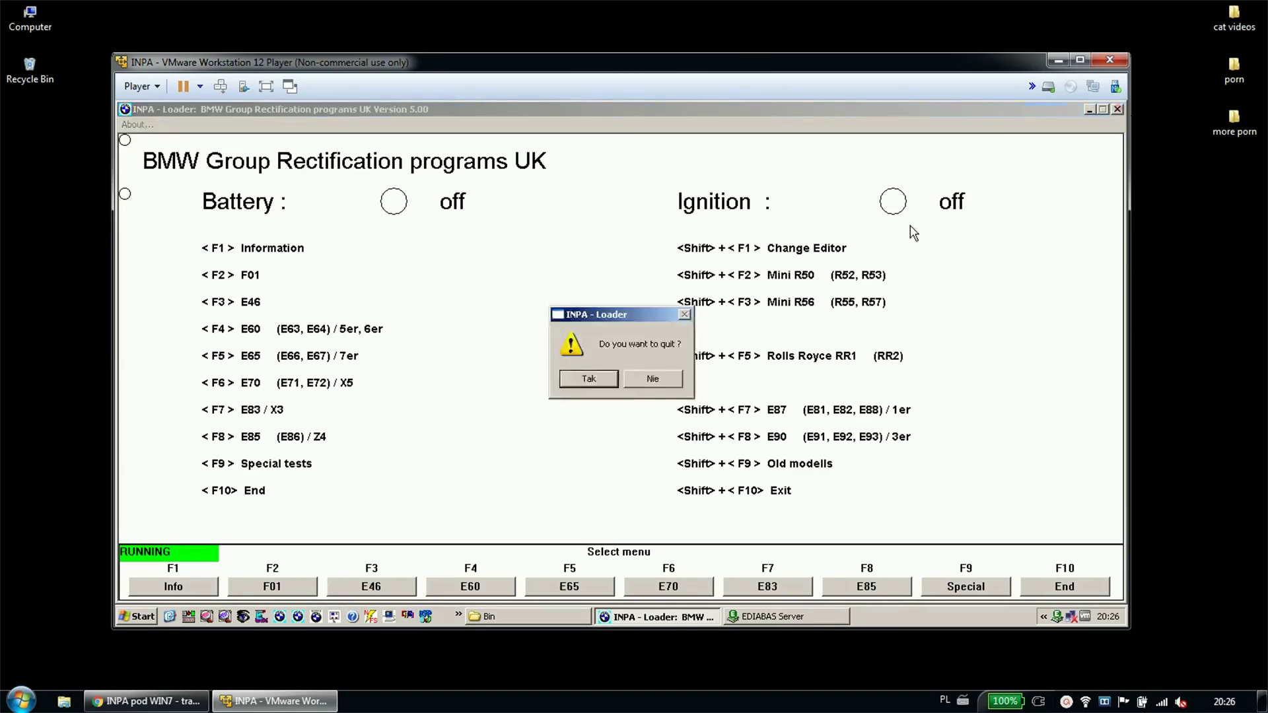
left_click(608, 379)
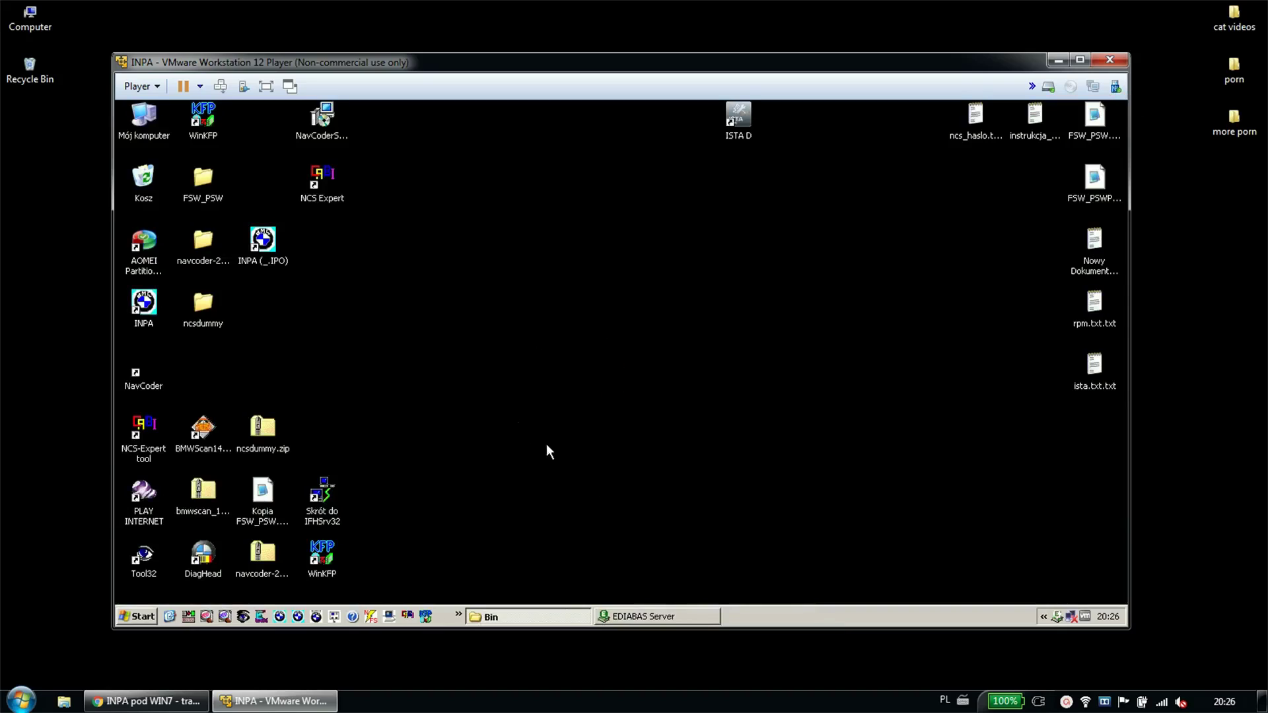
right_click(648, 616)
left_click(660, 583)
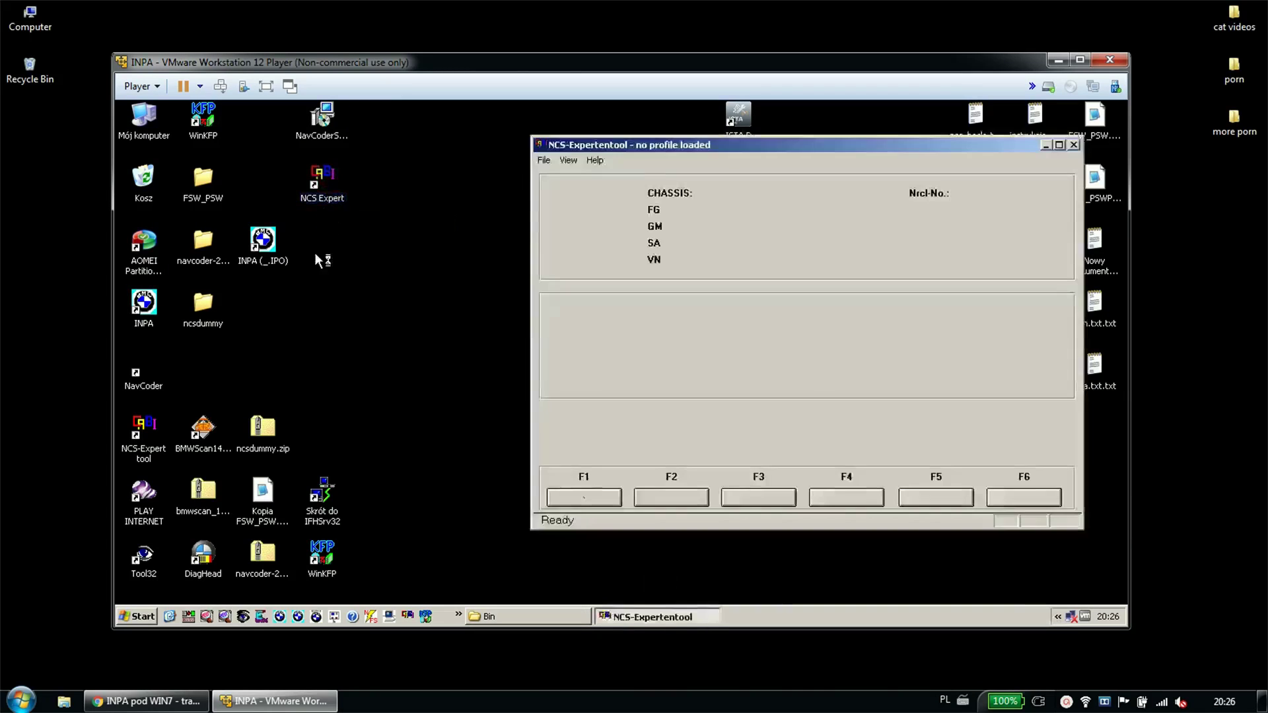
Launch NCS Expert in the virtual machine and exit it without loading a profile.
left_click(543, 160)
left_click(555, 232)
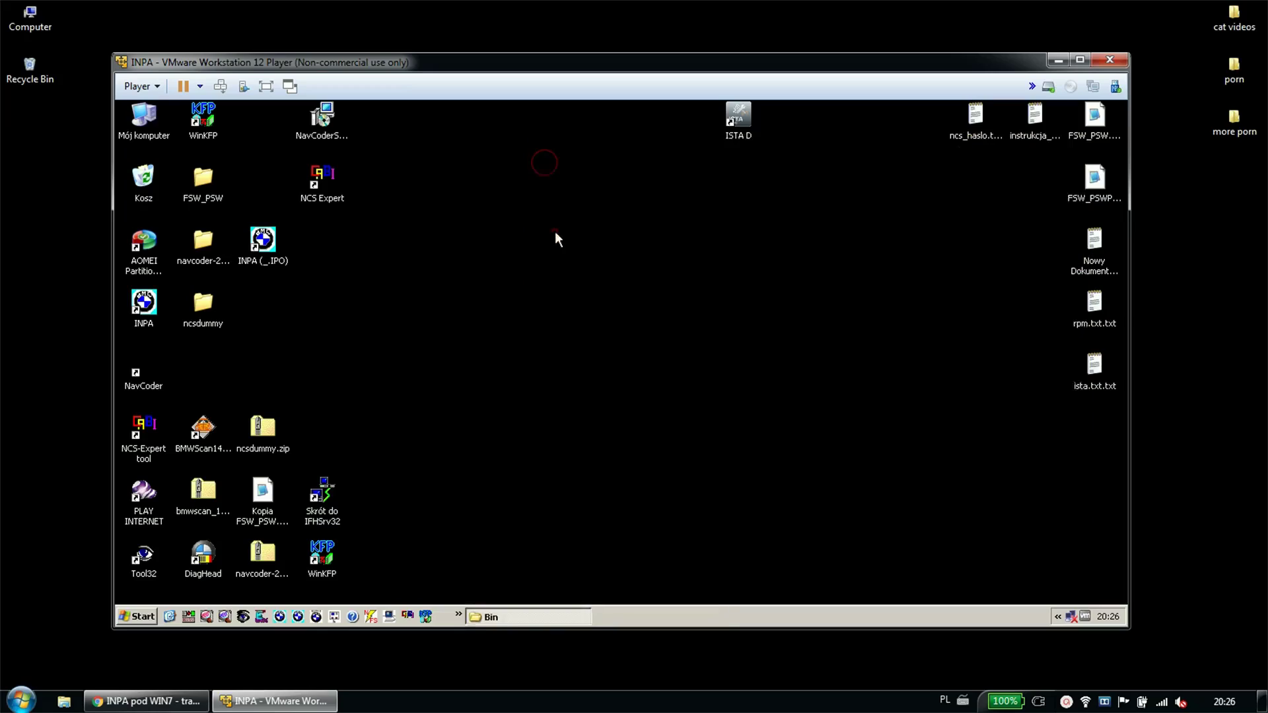
Switch to the browser to view the INPA pod WIN7 download page, and minimize it.
left_click(470, 362)
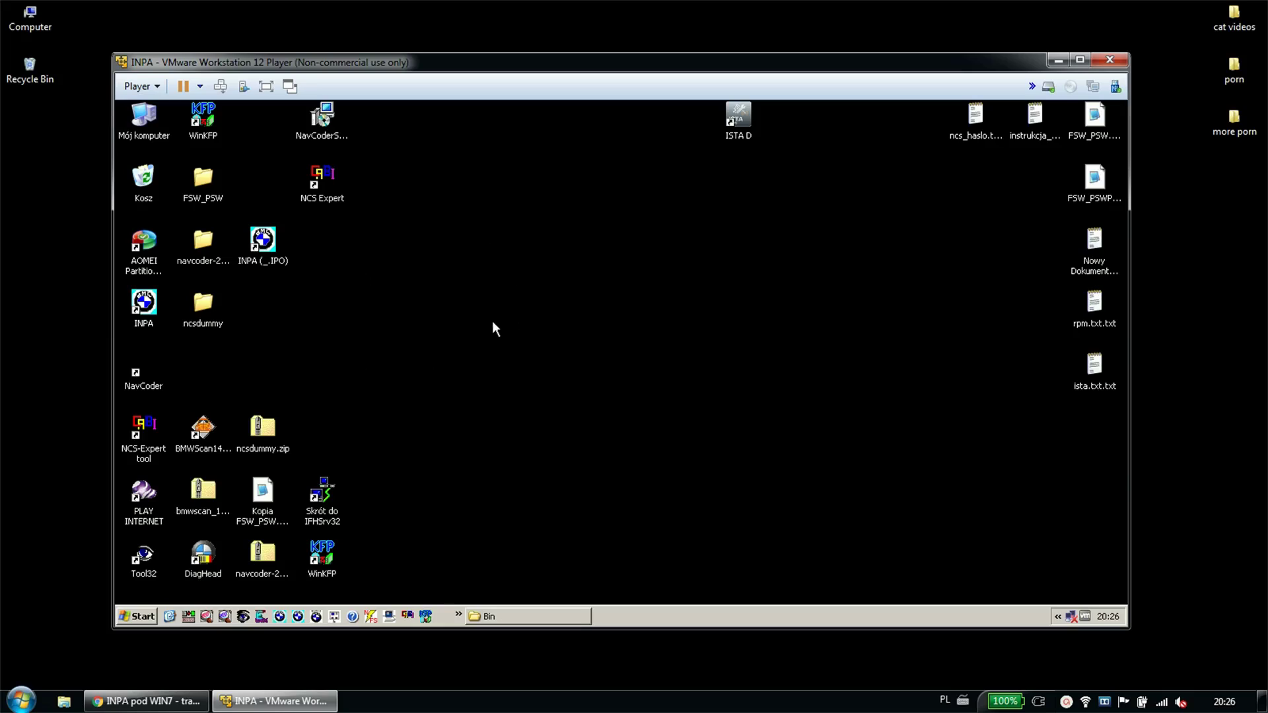
left_click(145, 701)
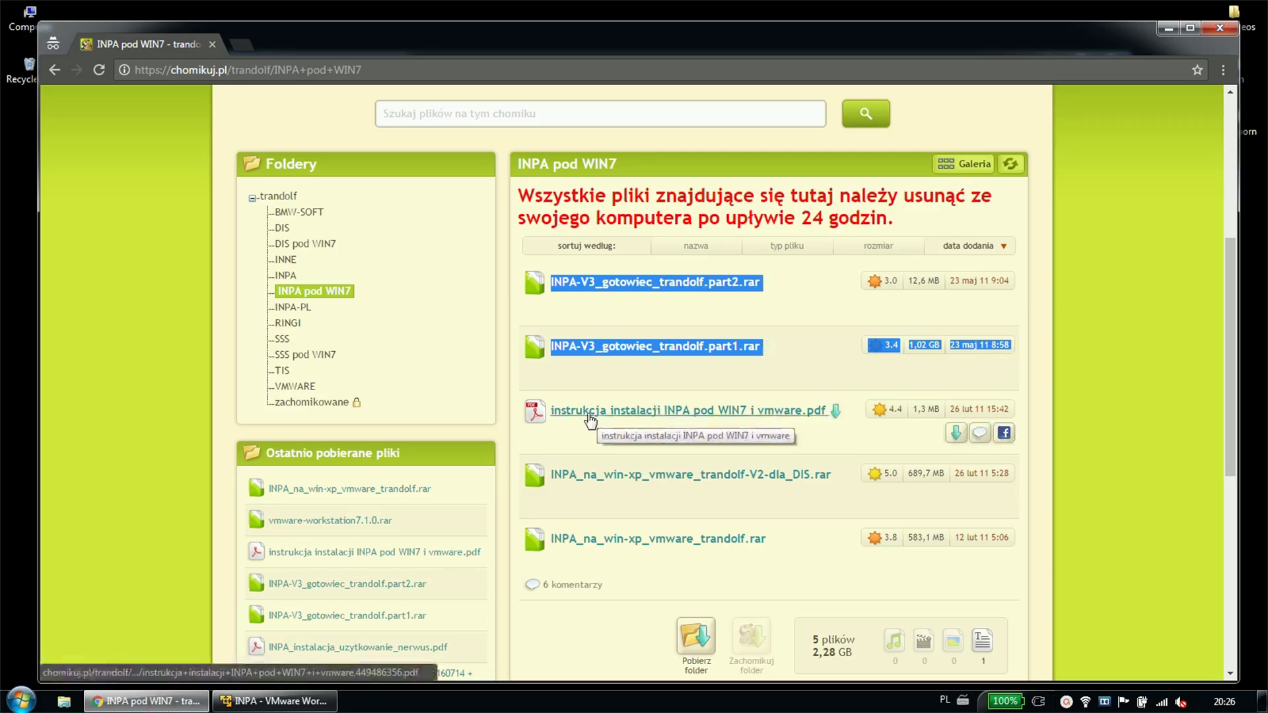
left_click(1167, 27)
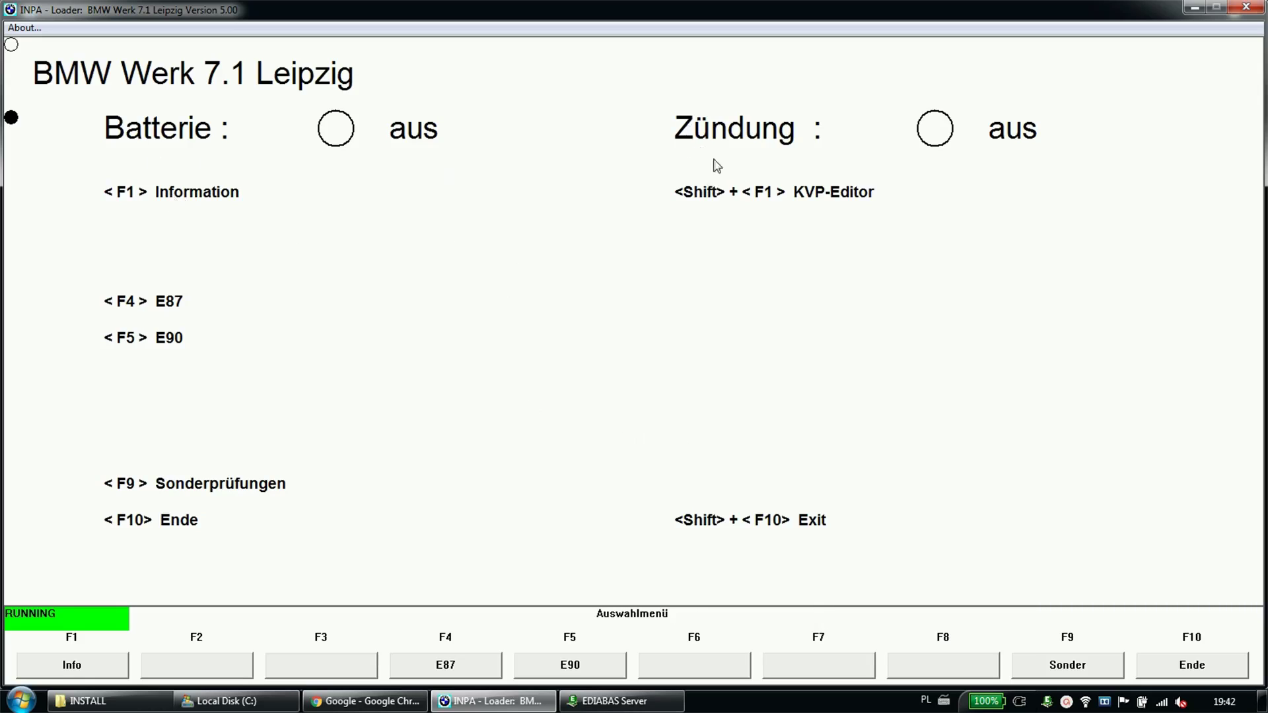
Quit INPA and minimize the INSTALL folder window.
left_click(1160, 673)
left_click(624, 391)
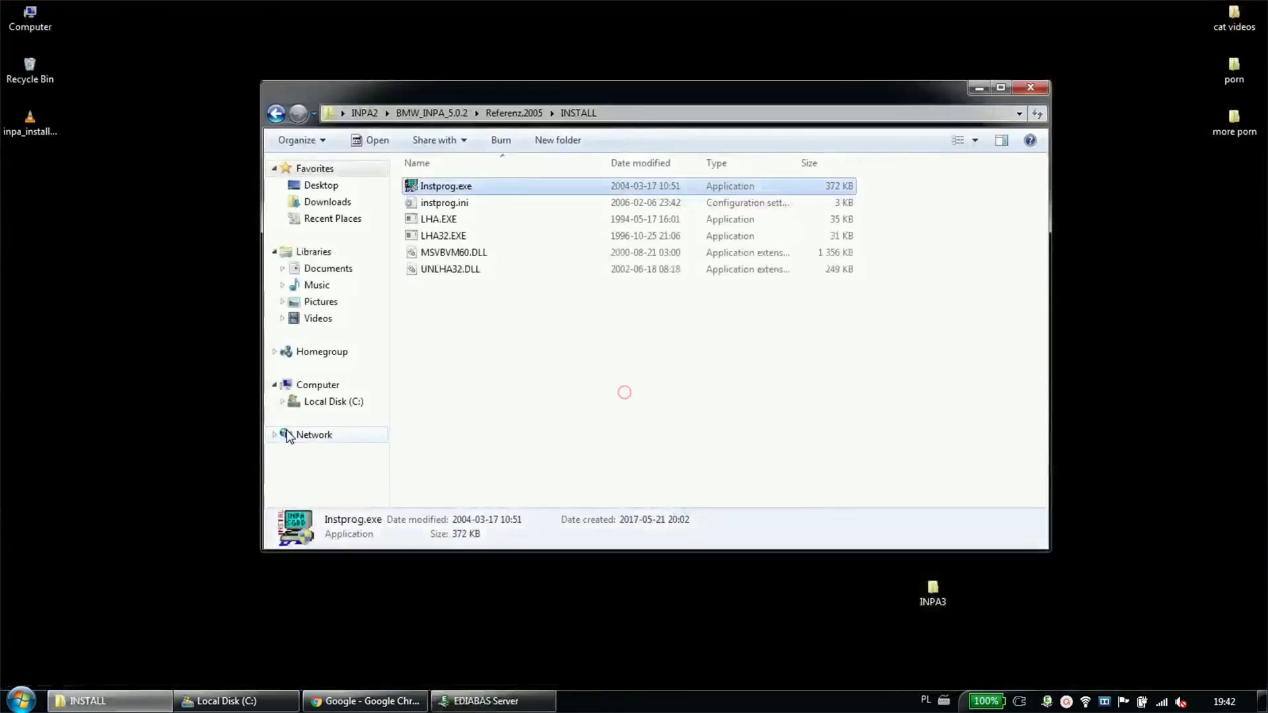
left_click(531, 345)
left_click(978, 89)
Refresh the listing of drive C and open the EC-APPS\INPA folder.
left_click(224, 700)
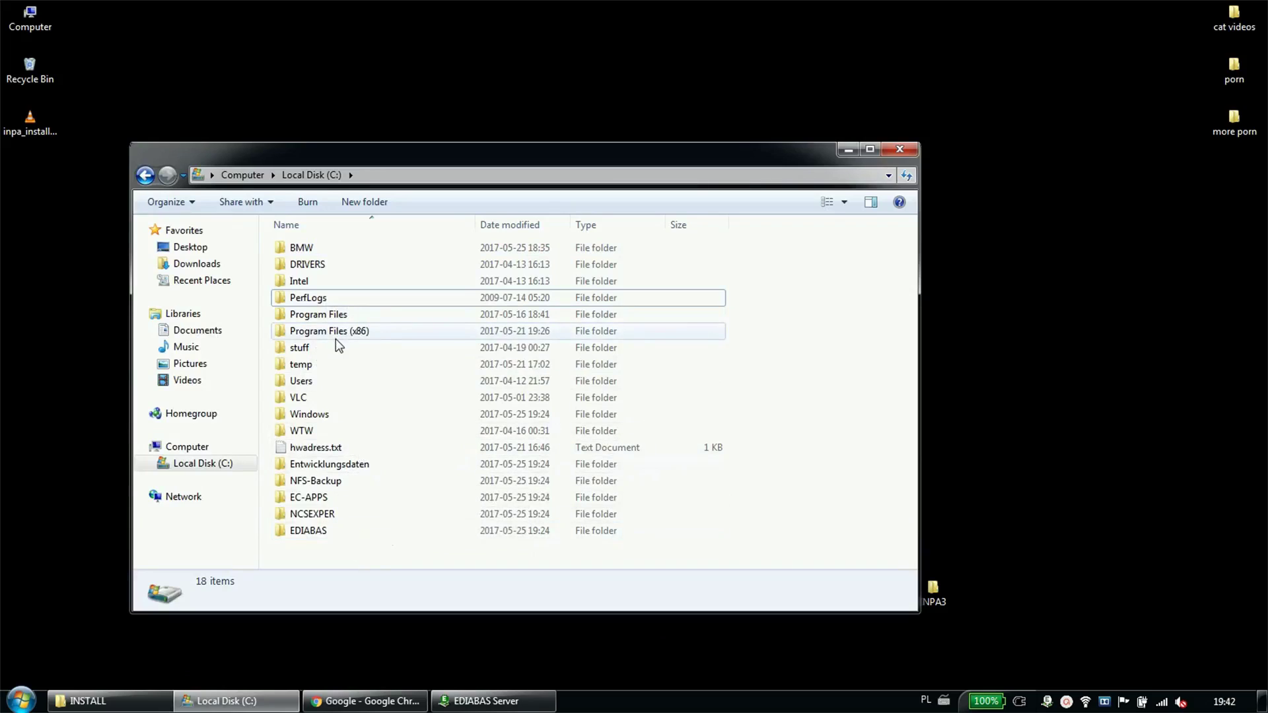
key("F5")
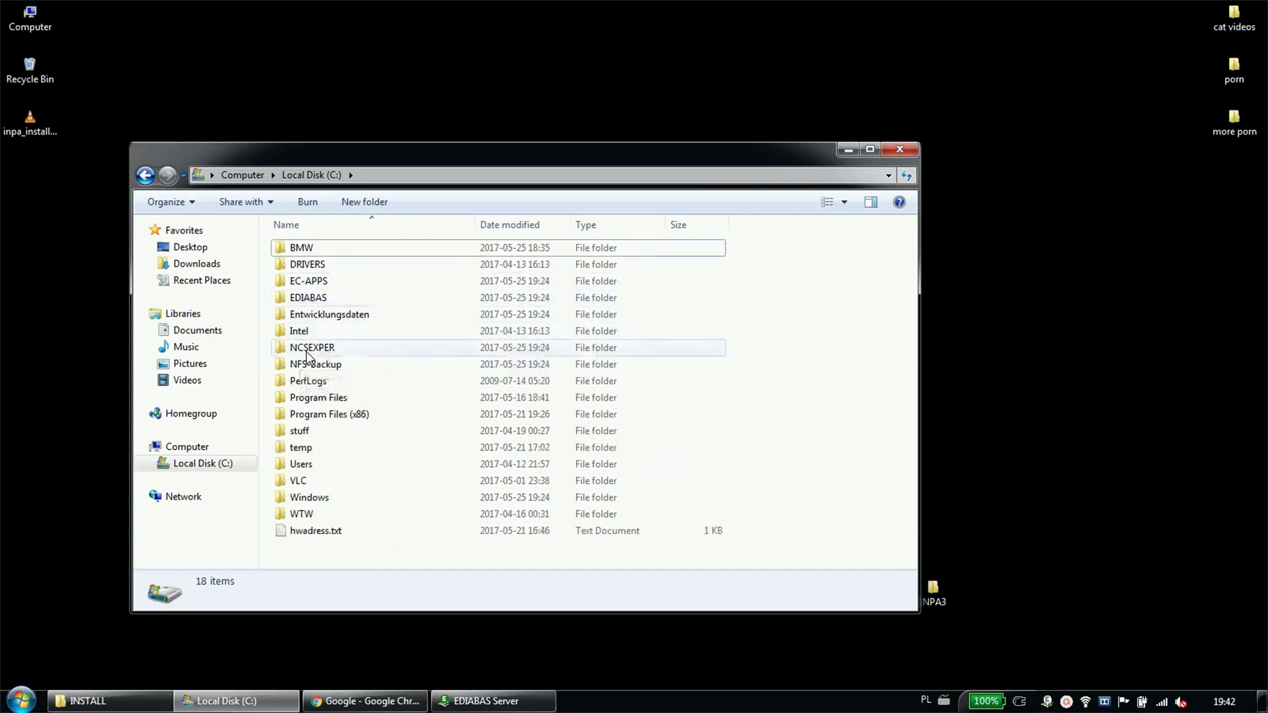
double_click(318, 279)
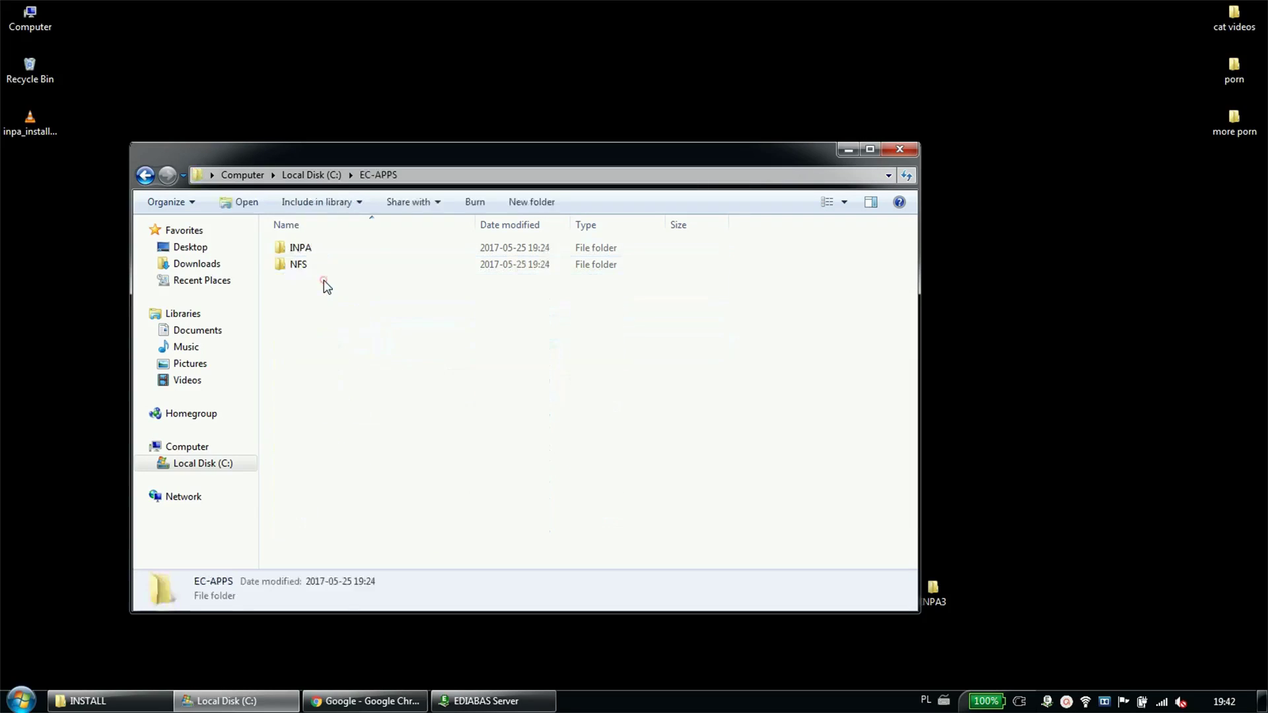
double_click(305, 247)
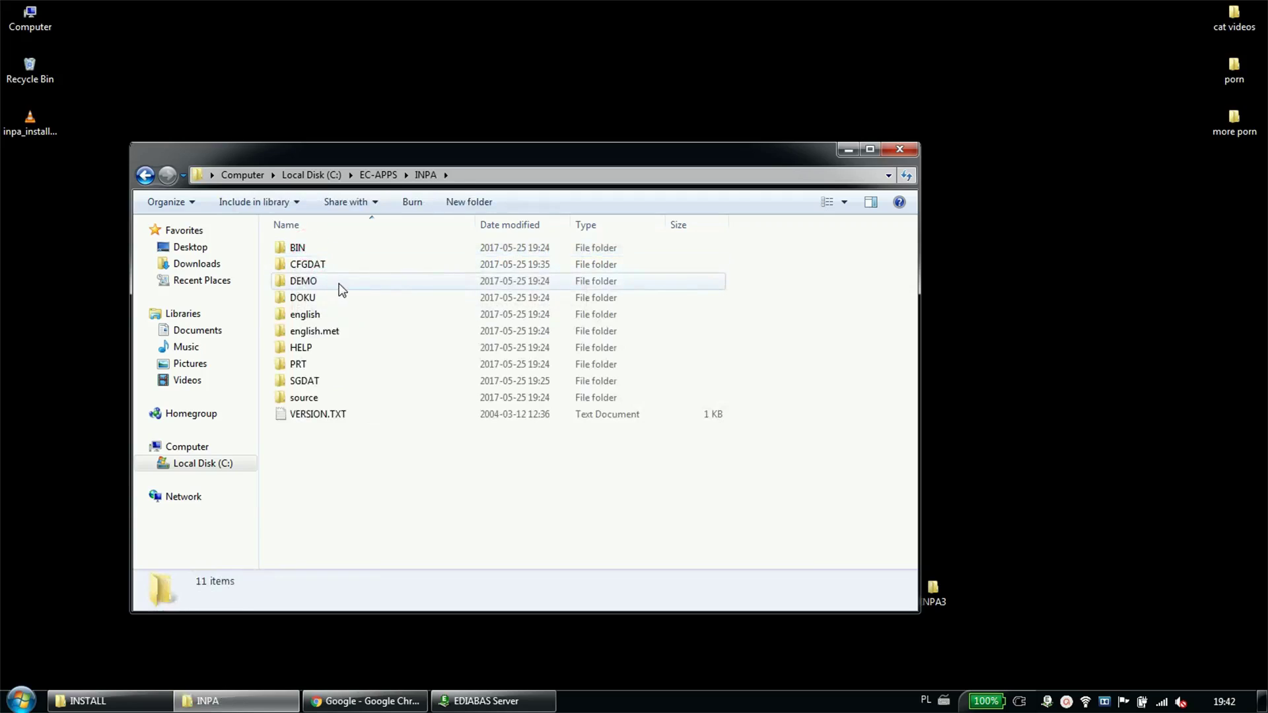
Look inside INPA's PRT folder and its ENGLISCH subfolder, and return to the INPA folder.
double_click(302, 368)
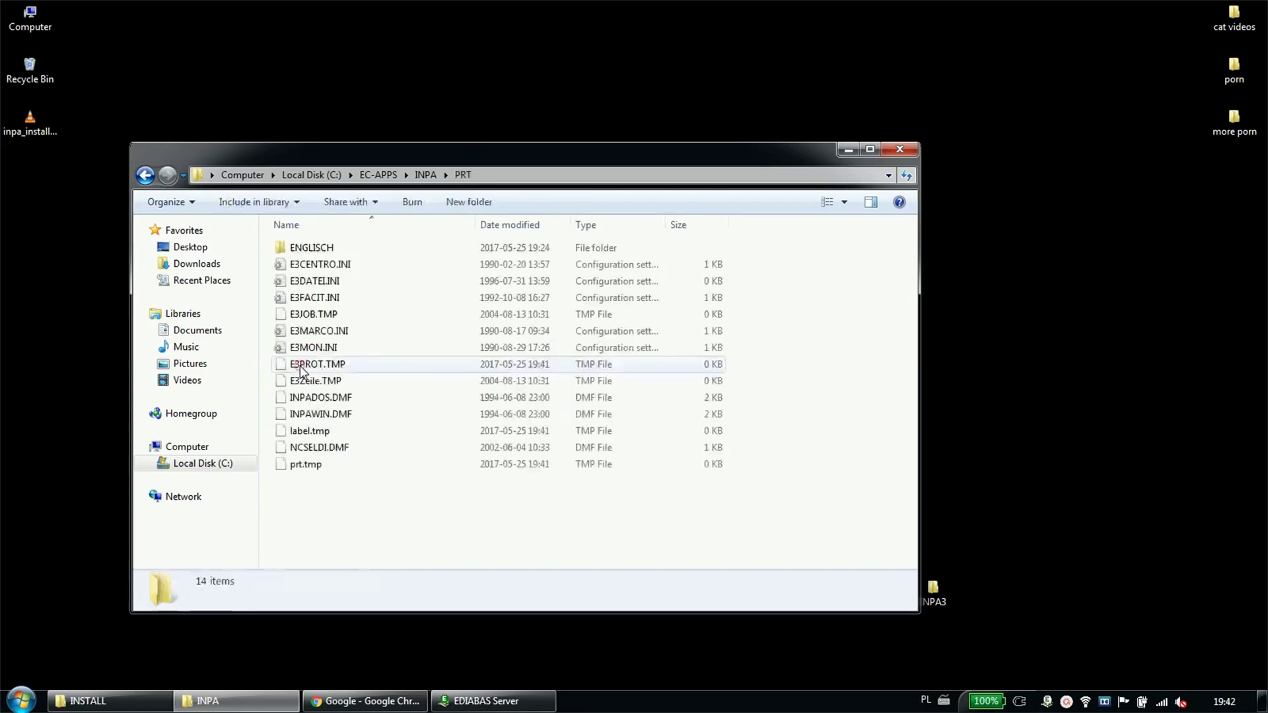
left_click(310, 250)
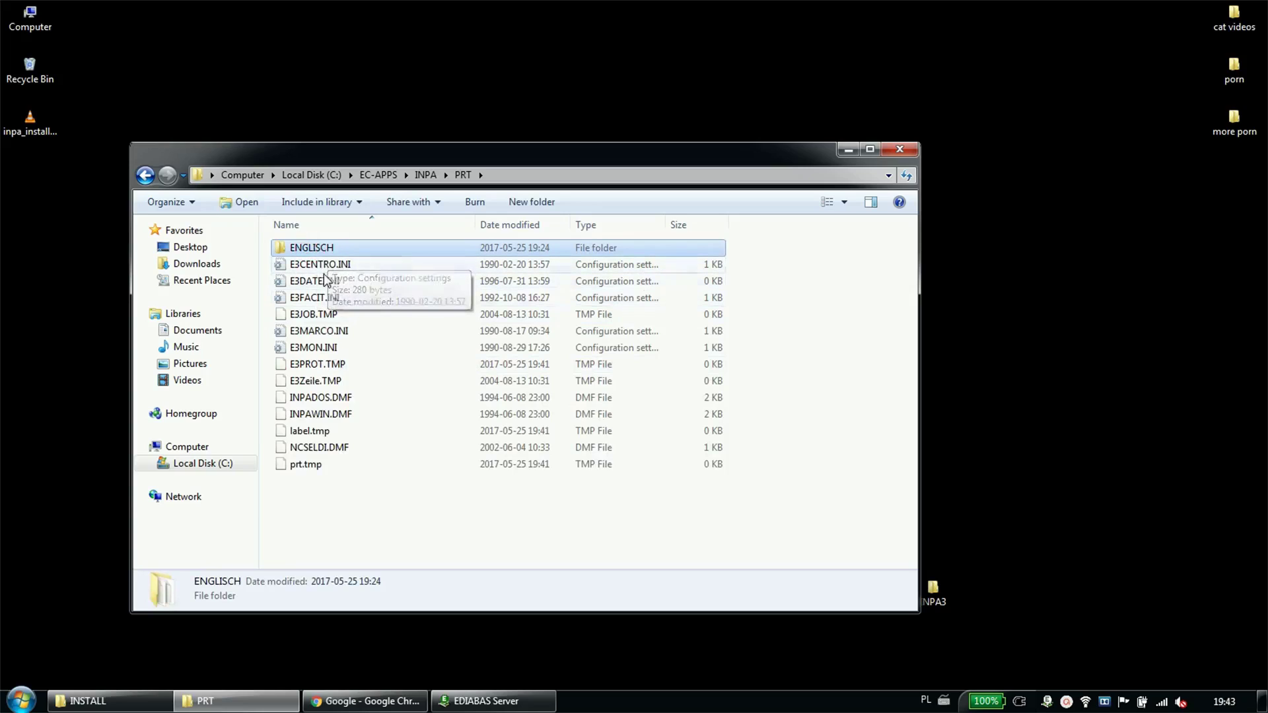
double_click(311, 250)
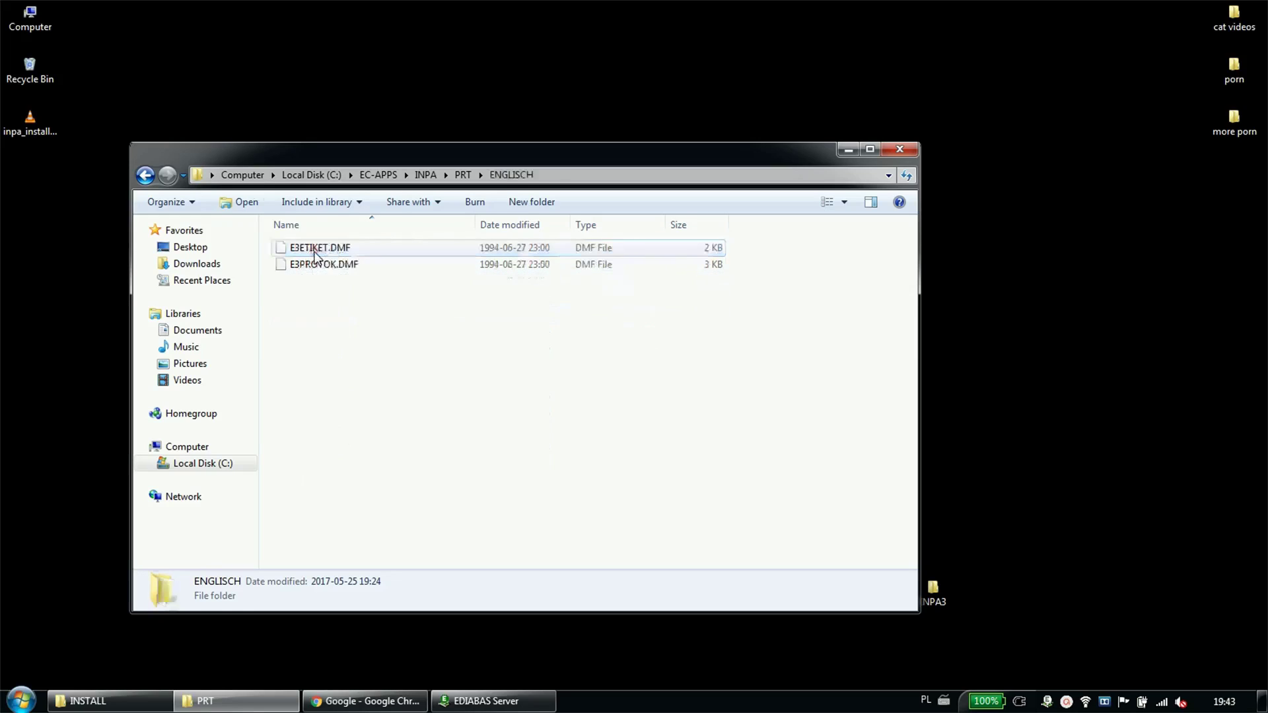
key("BackSpace")
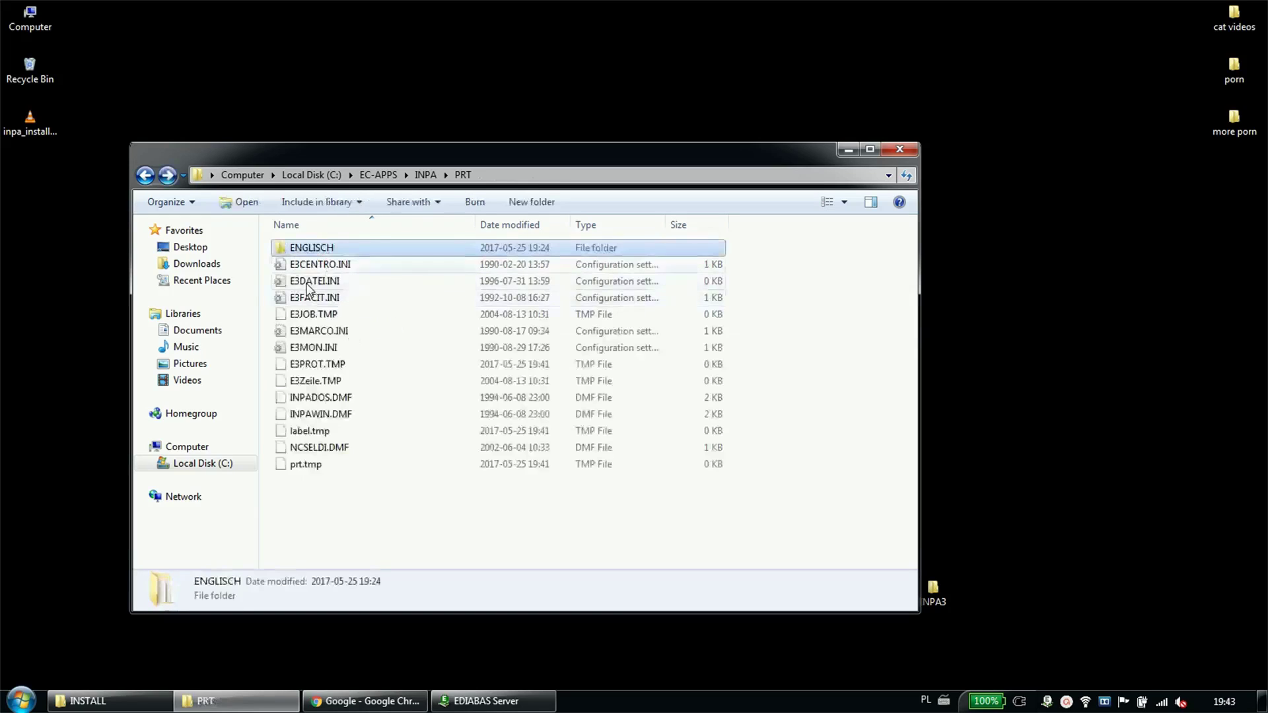
key("BackSpace")
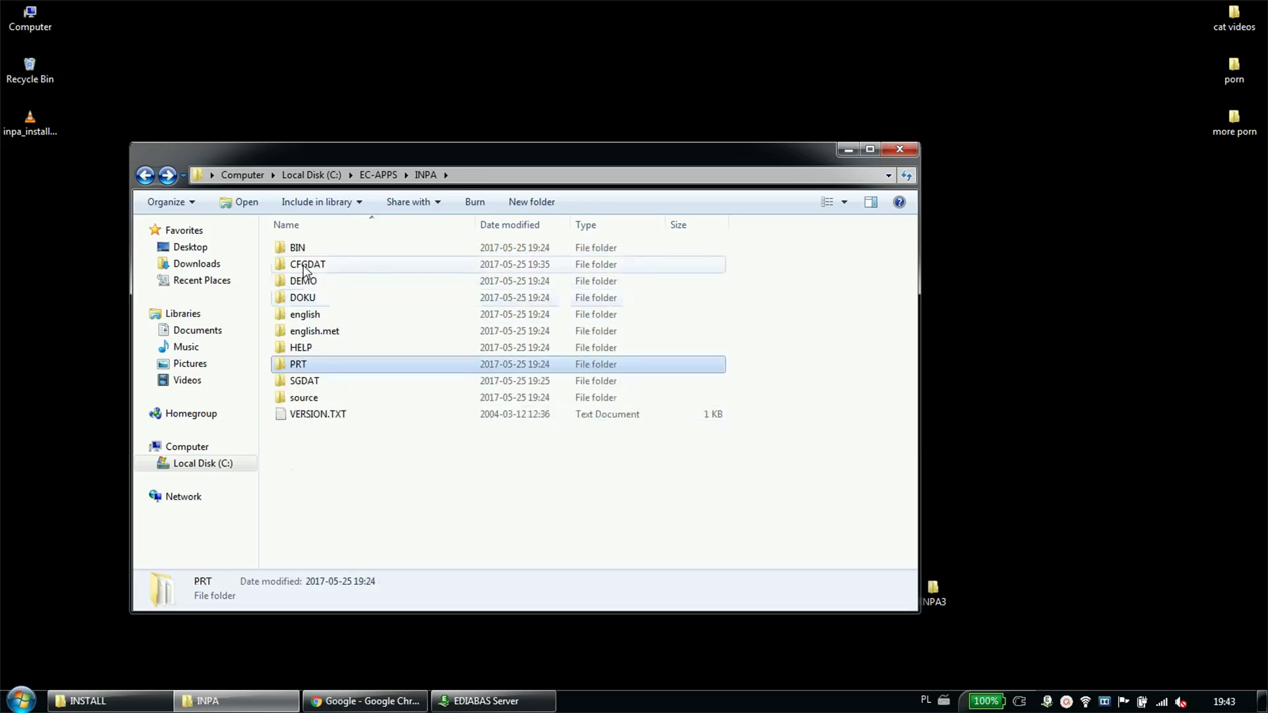
Set LANGUAGE to ENGLISCH in the INPA.INI file in the CFGDAT folder, and save and close the file.
double_click(307, 267)
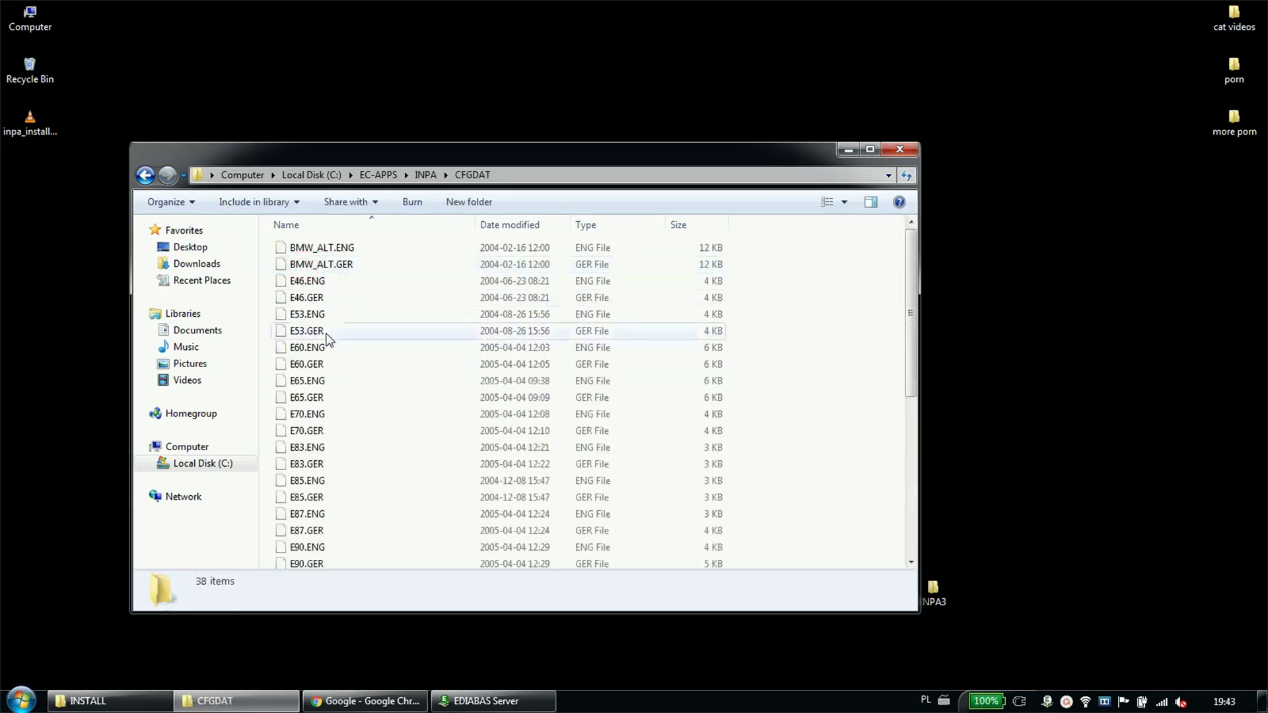
left_click(317, 350)
left_click(318, 364)
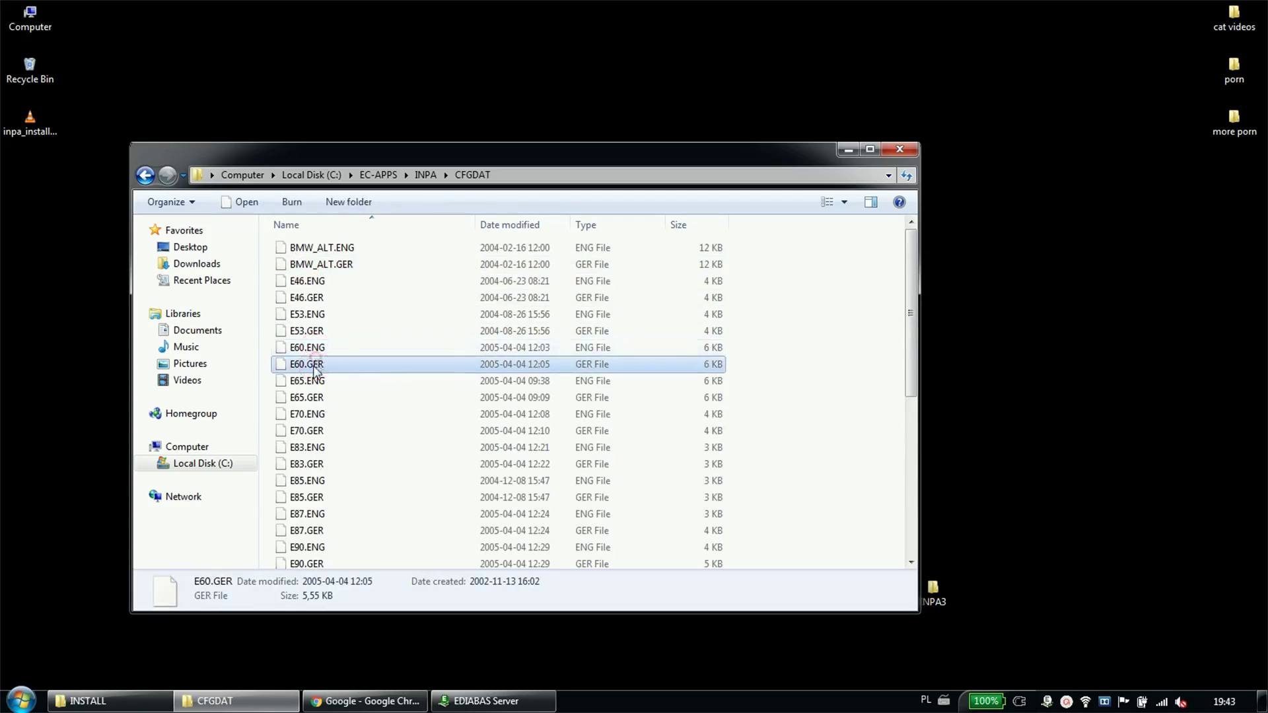
left_click(317, 352)
left_click(310, 283)
scroll(315, 396, "down", 4)
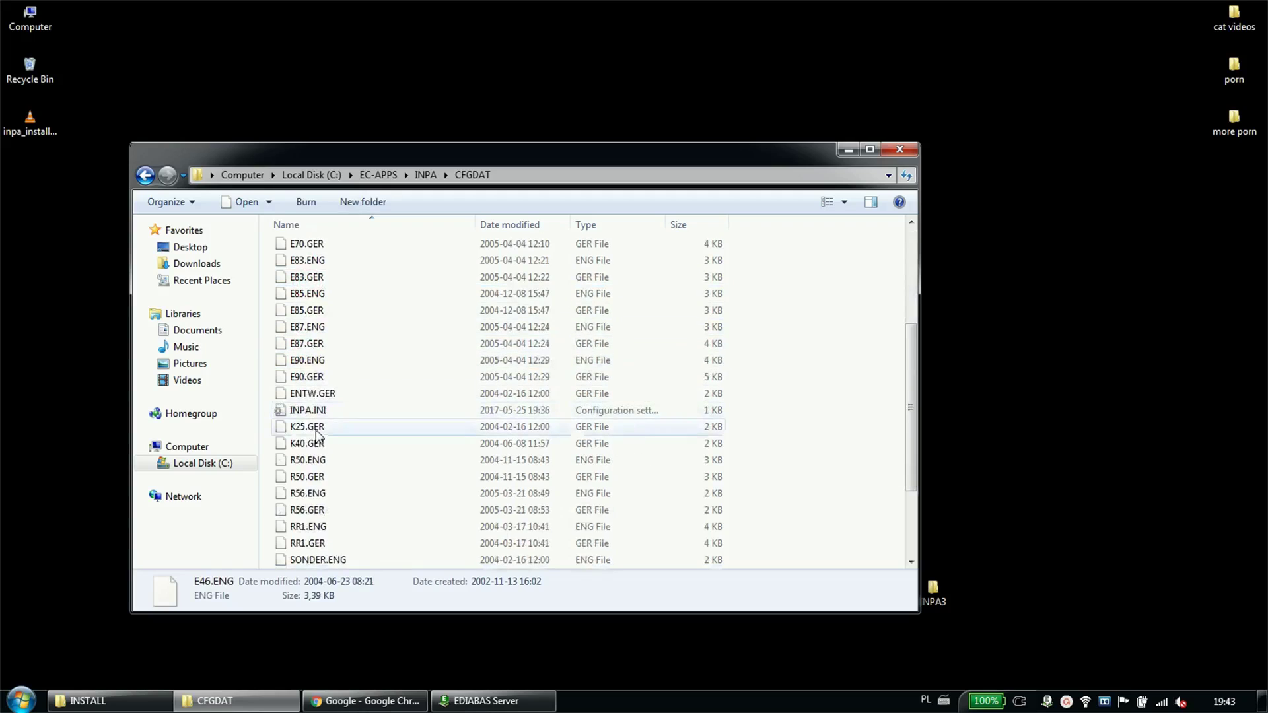
double_click(310, 411)
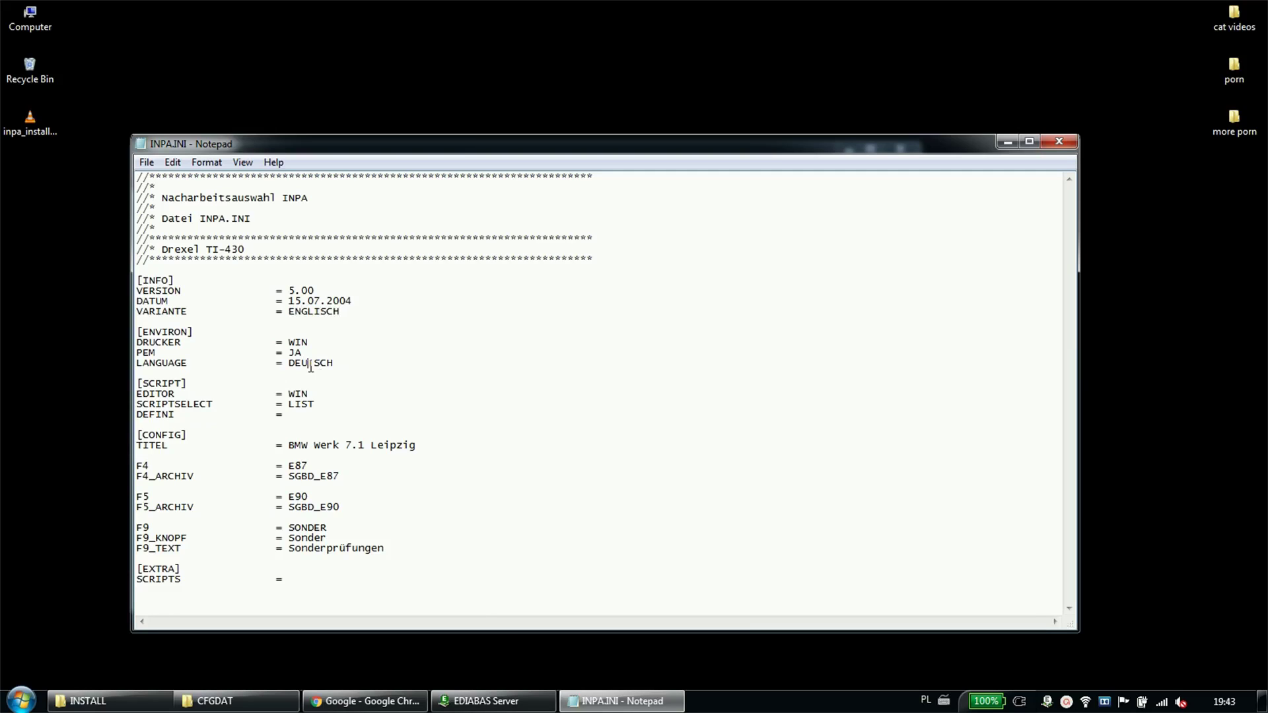
type("ENGLI")
left_click(146, 162)
left_click(171, 212)
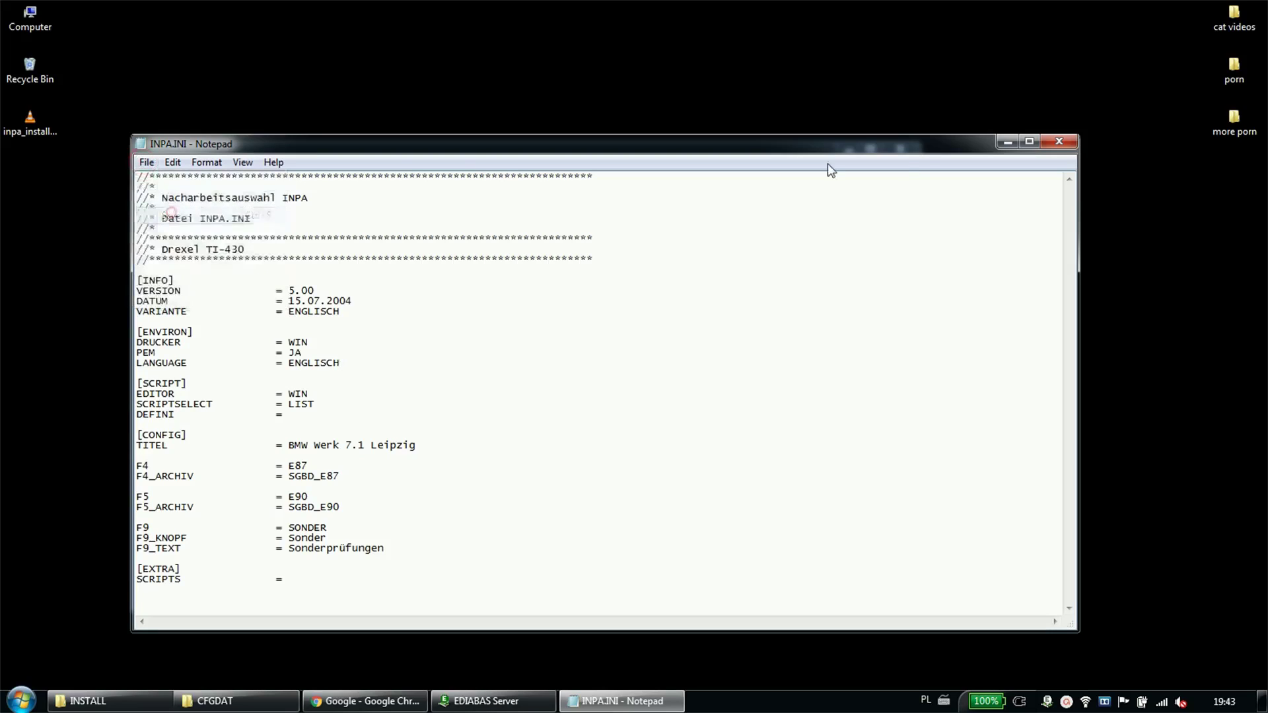
left_click(1060, 142)
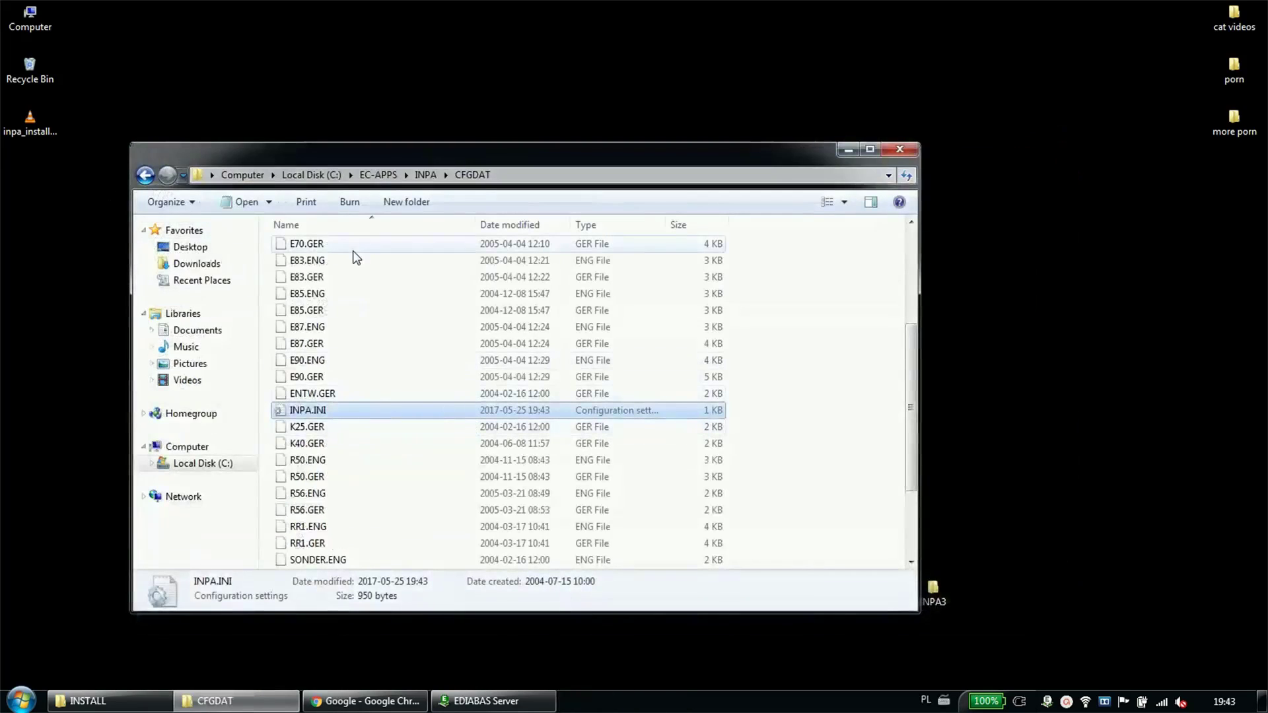
Launch INPA.exe from INPA's BIN folder to check the interface language.
left_click(425, 174)
double_click(305, 248)
left_click(306, 298)
double_click(306, 299)
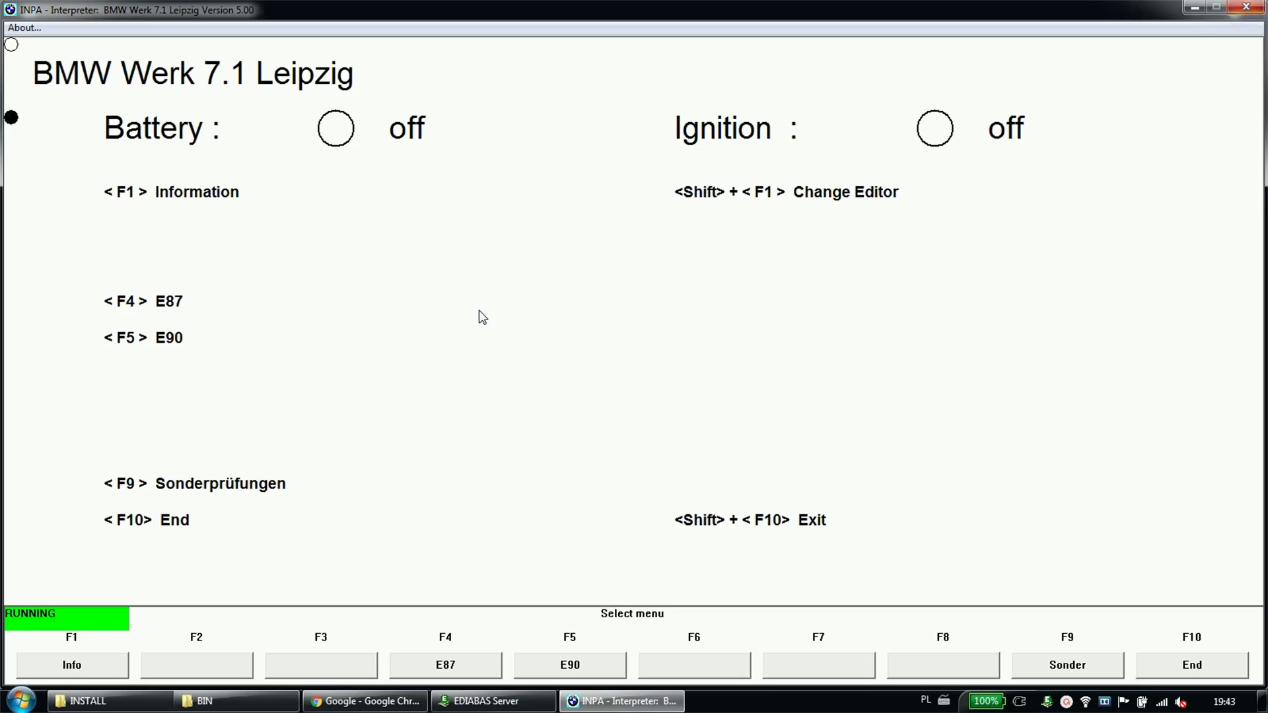
Look inside INPA's english and english.met folders, and return to the INPA folder.
left_click(240, 701)
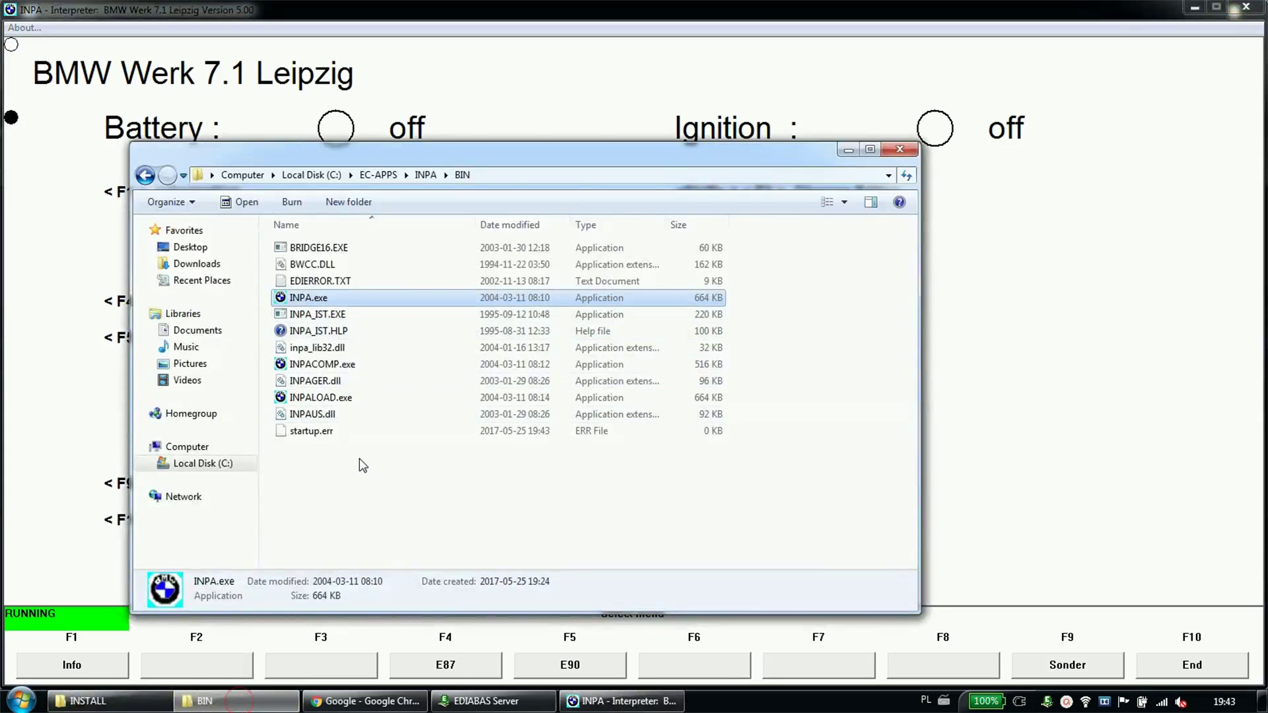
key("BackSpace")
double_click(315, 324)
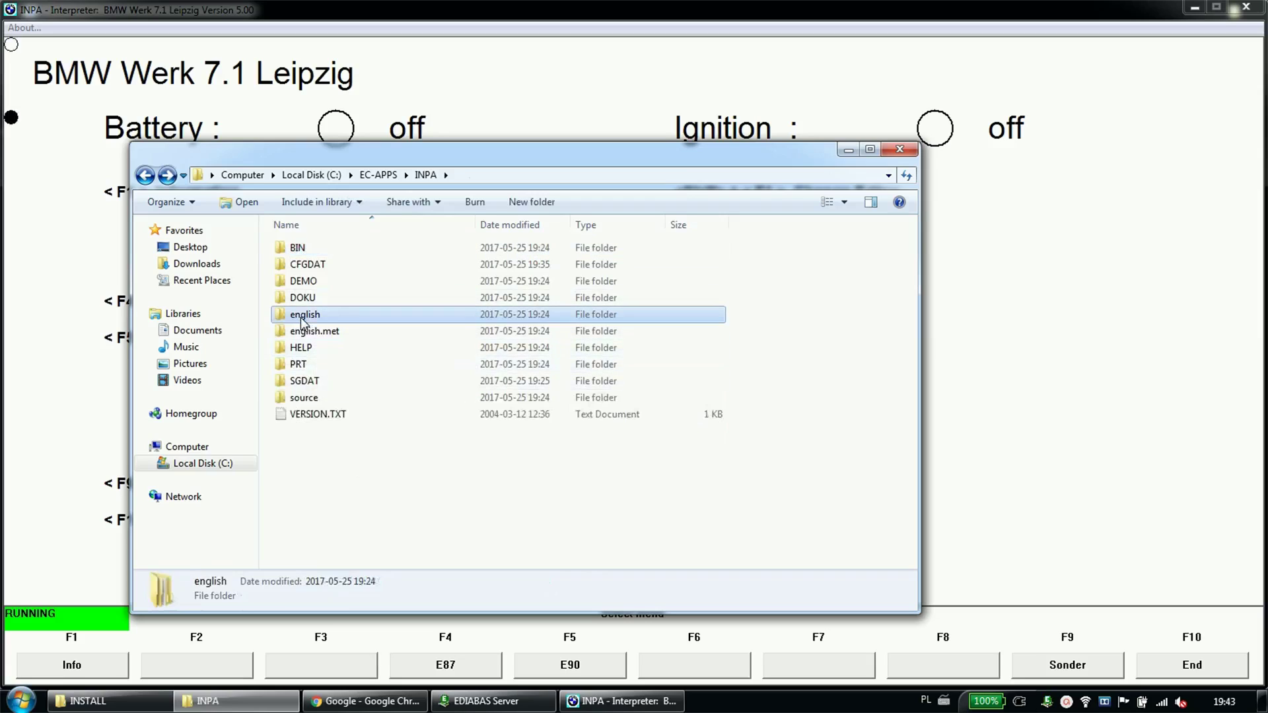
key("BackSpace")
double_click(309, 332)
key("BackSpace")
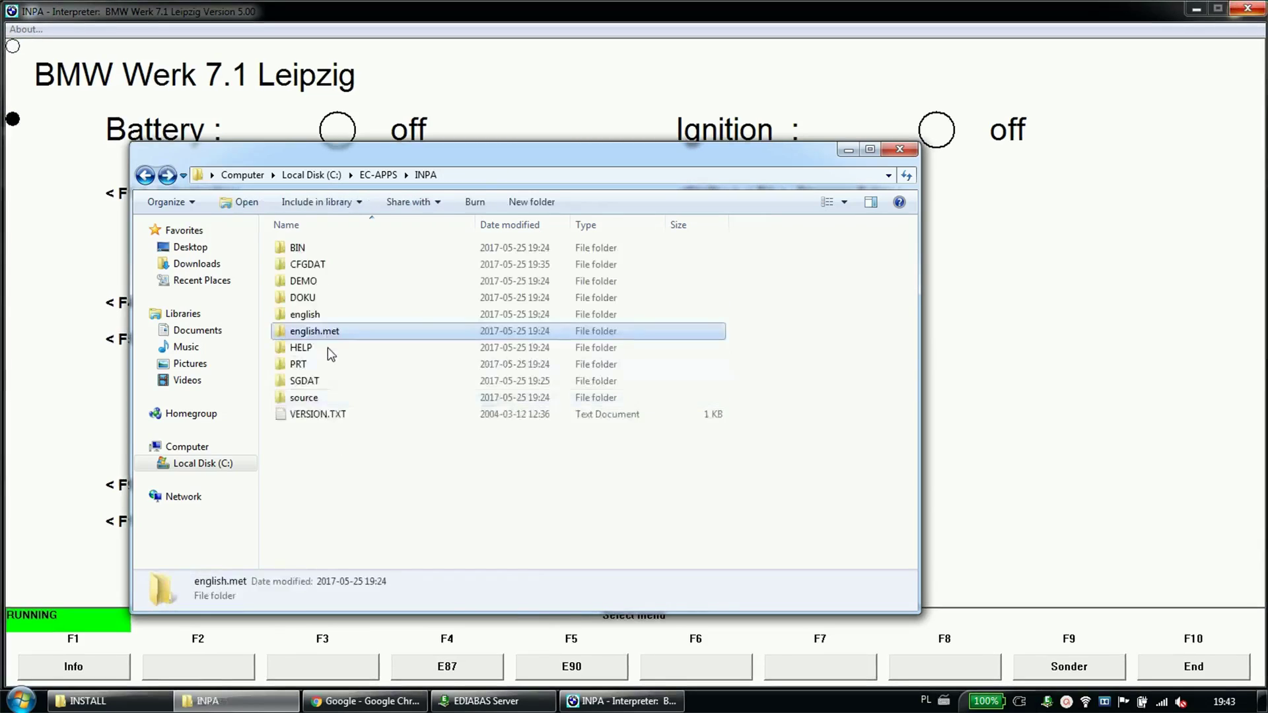
Open the E46.ENG file from the CFGDAT folder with Notepad from the installed programs.
double_click(306, 264)
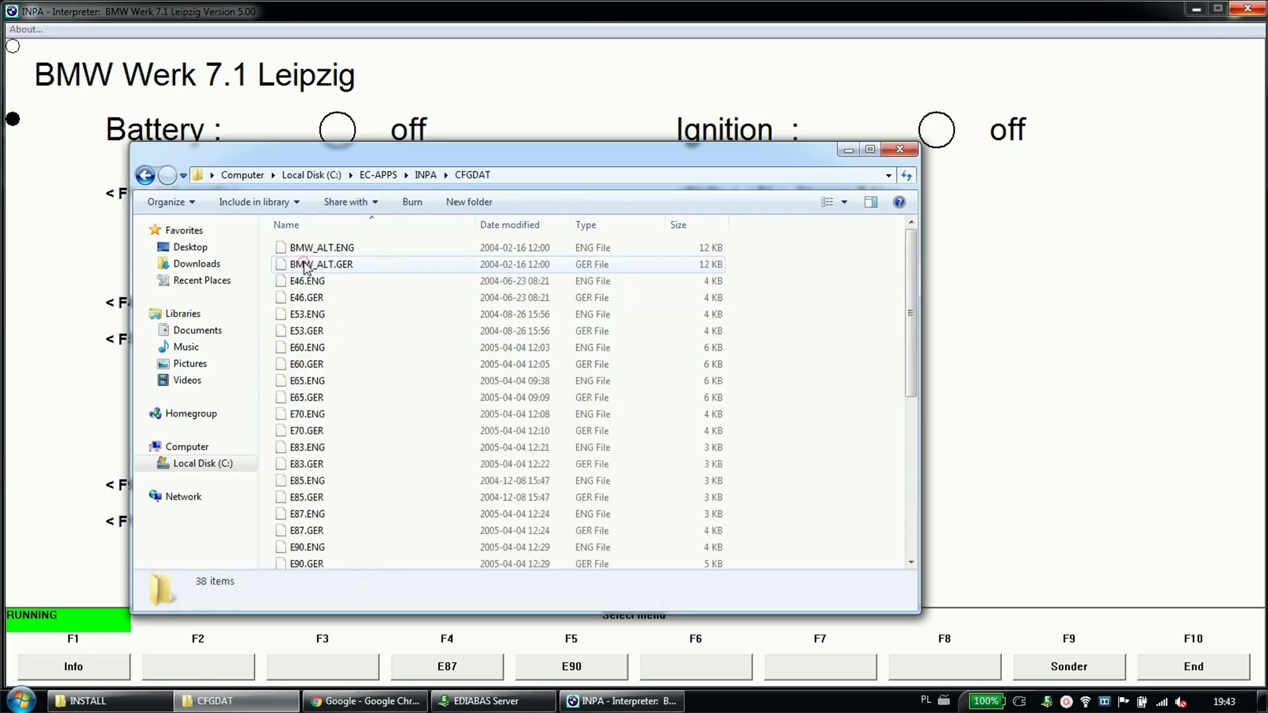
left_click(317, 363)
left_click(319, 348)
left_click(318, 331)
left_click(316, 314)
scroll(315, 386, "down", 1)
scroll(314, 386, "up", 1)
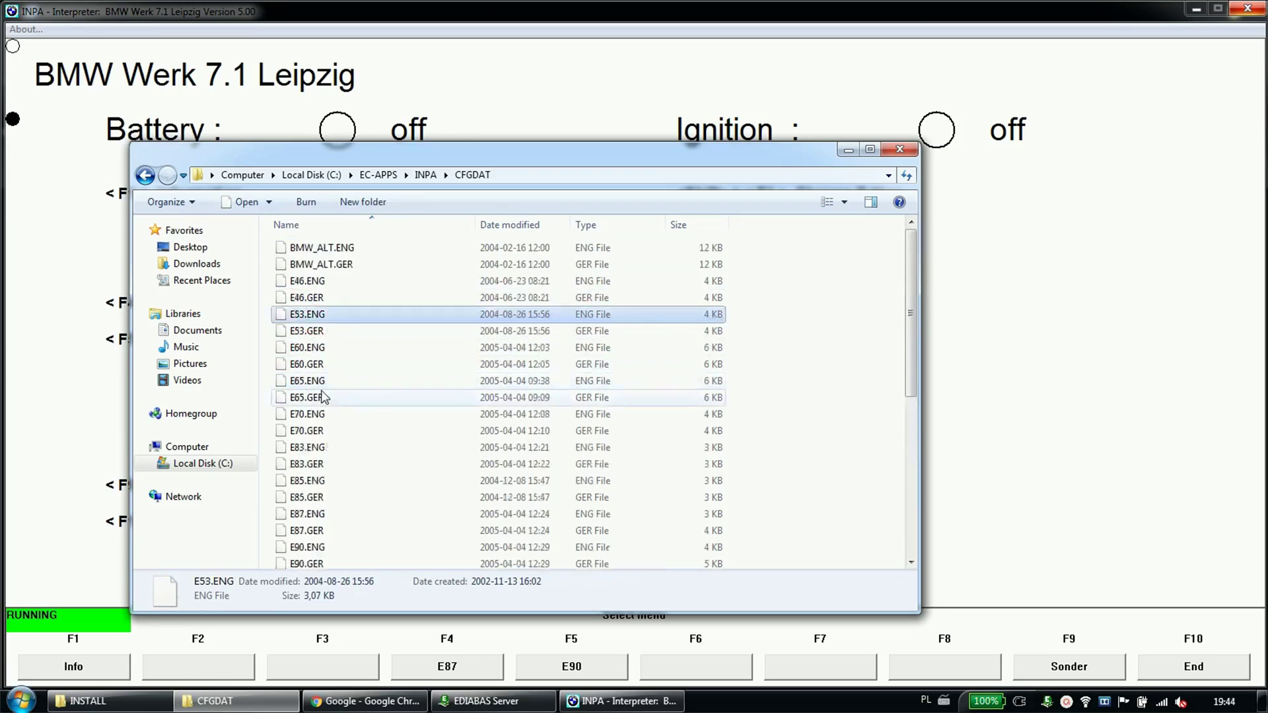
left_click(307, 281)
right_click(307, 281)
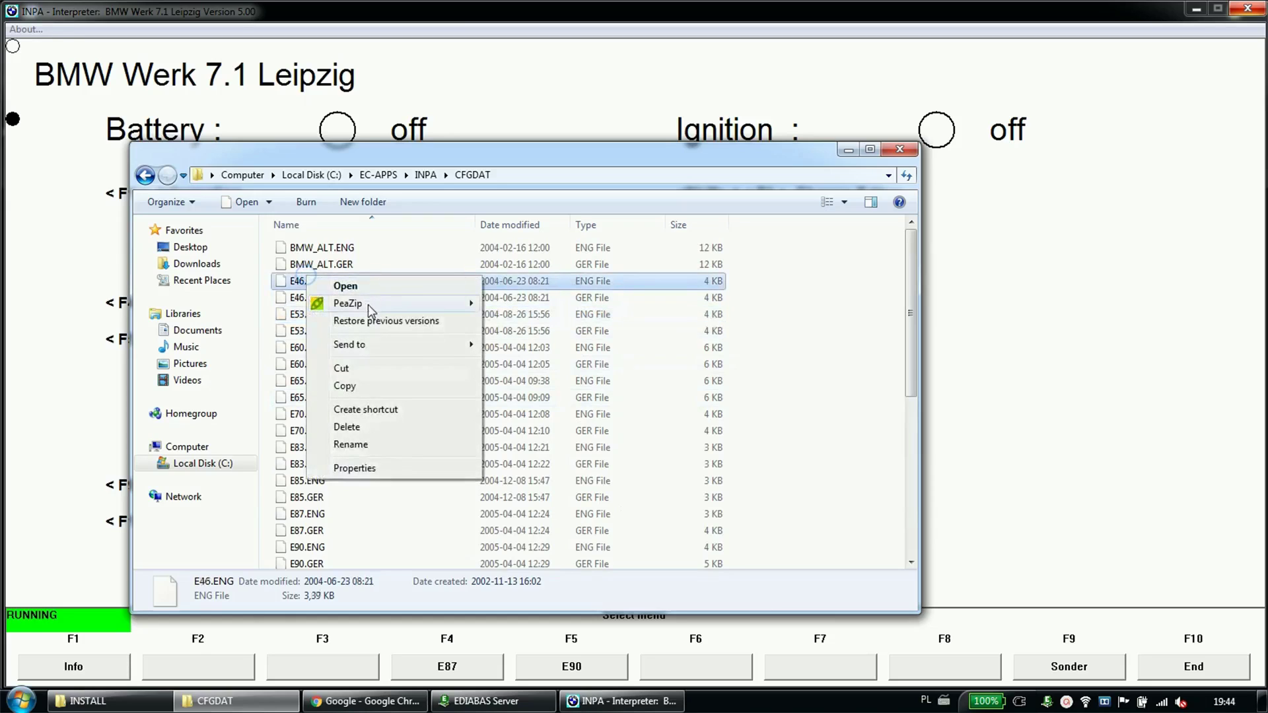
left_click(356, 287)
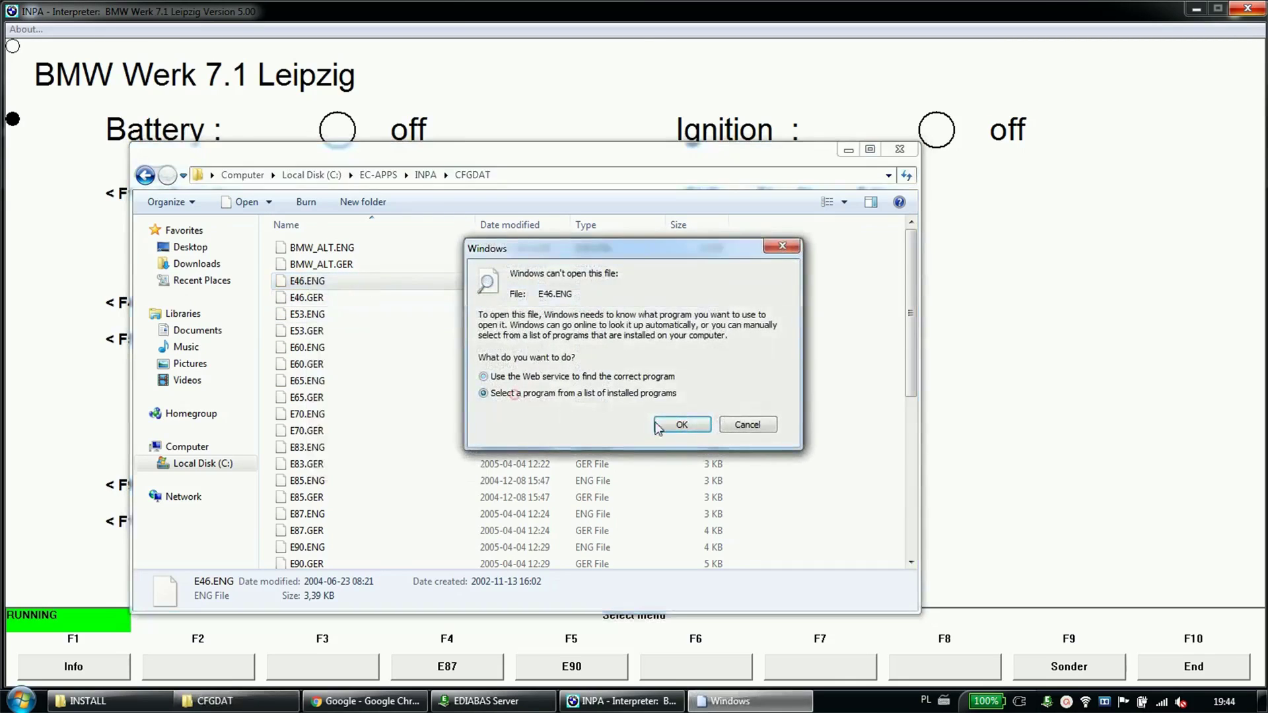
left_click(681, 425)
left_click(463, 267)
left_click(463, 457)
left_click(753, 511)
Review the module entries in E46.ENG, close the file, and reopen the CFGDAT folder.
scroll(342, 391, "down", 15)
left_click_drag(260, 315, 326, 507)
left_click(326, 509)
left_click_drag(396, 540, 137, 462)
left_click(331, 502)
scroll(584, 316, "up", 20)
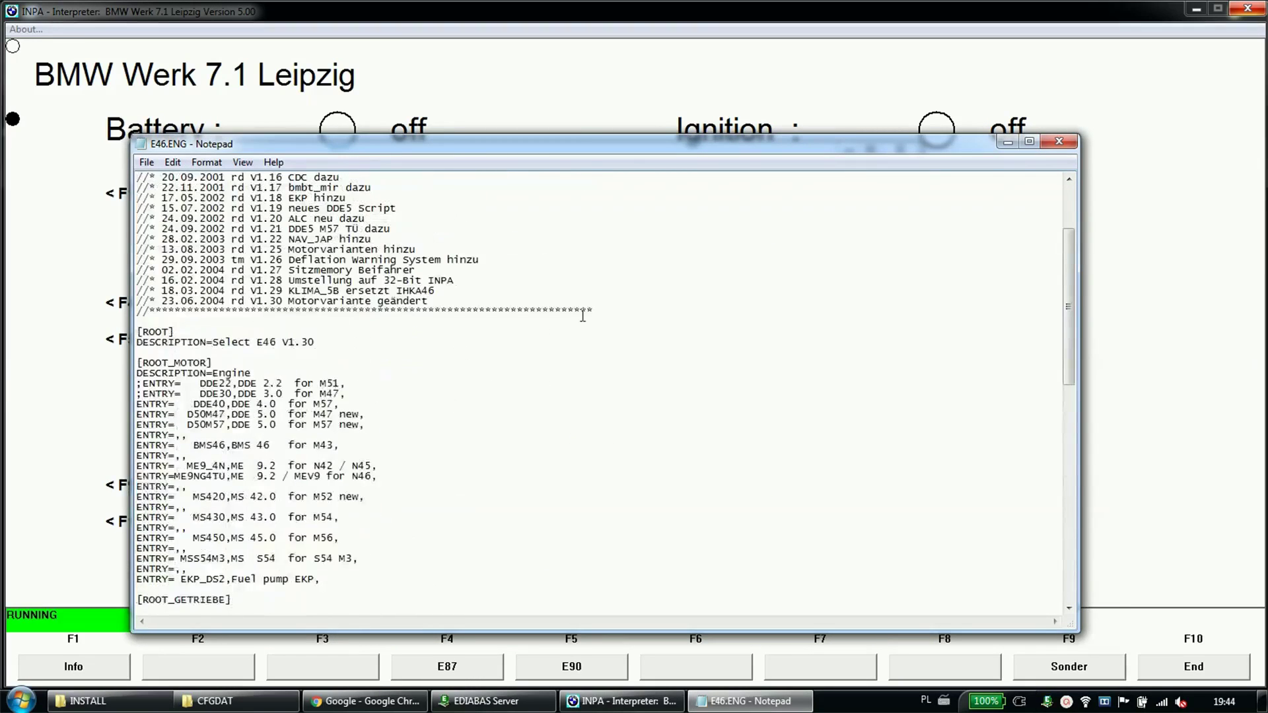
left_click(1059, 142)
key("BackSpace")
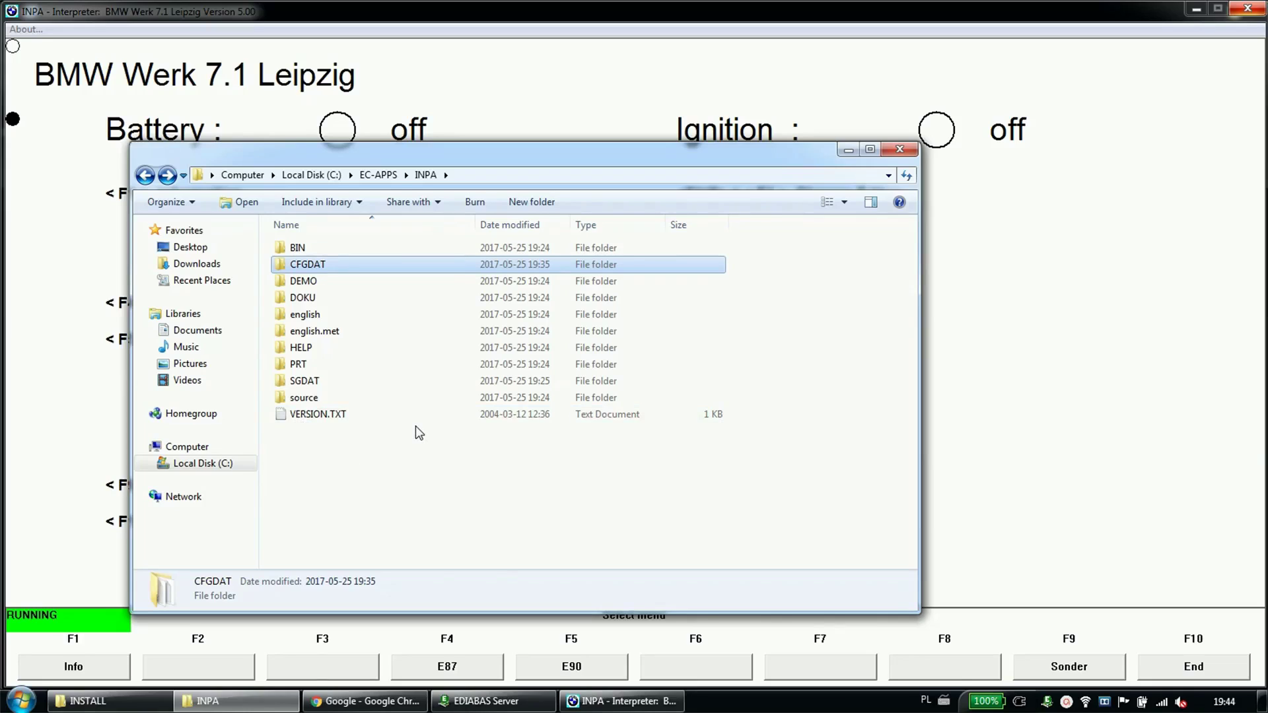
double_click(307, 264)
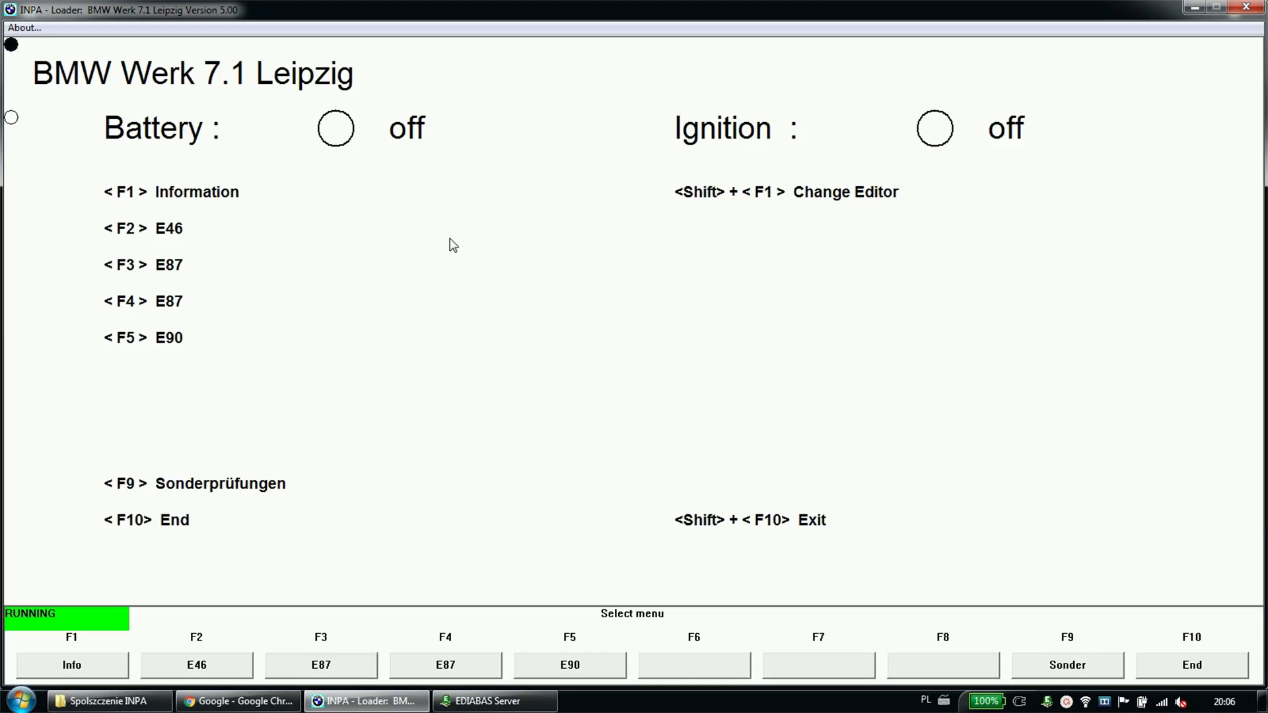
Bring up the Spolszczenie INPA folder window and quit INPA.
left_click(115, 700)
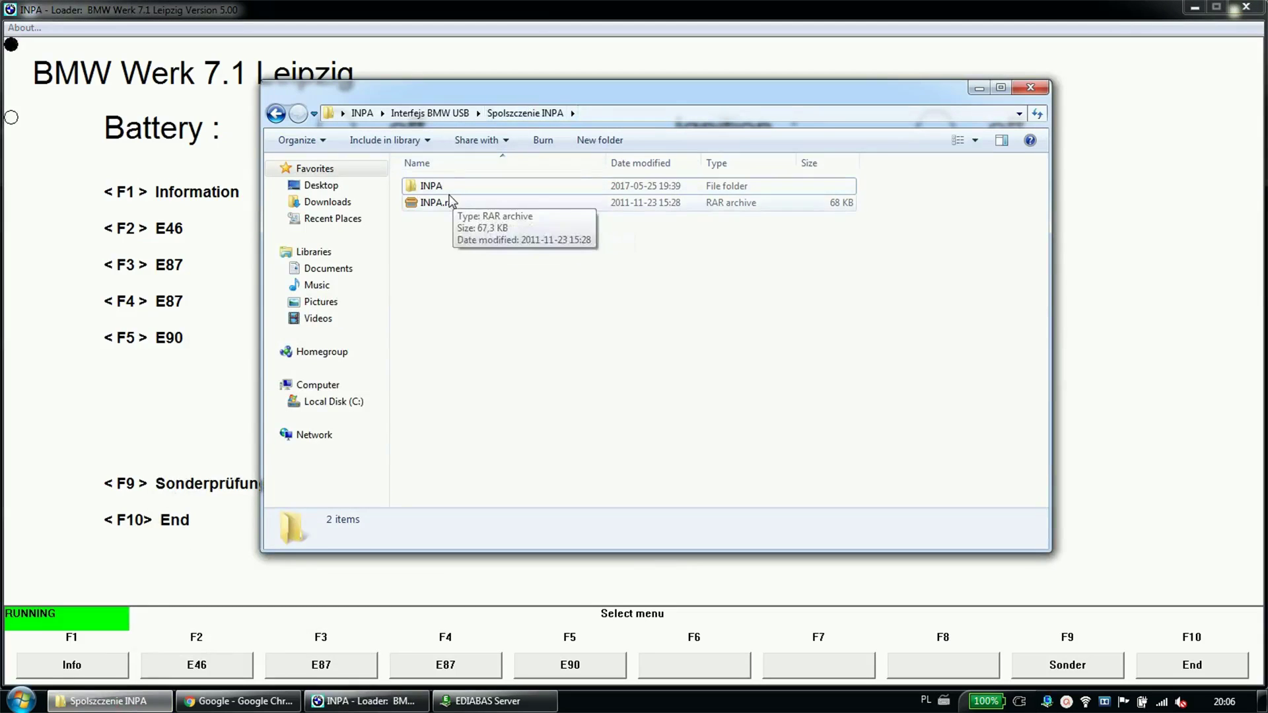
key("F10")
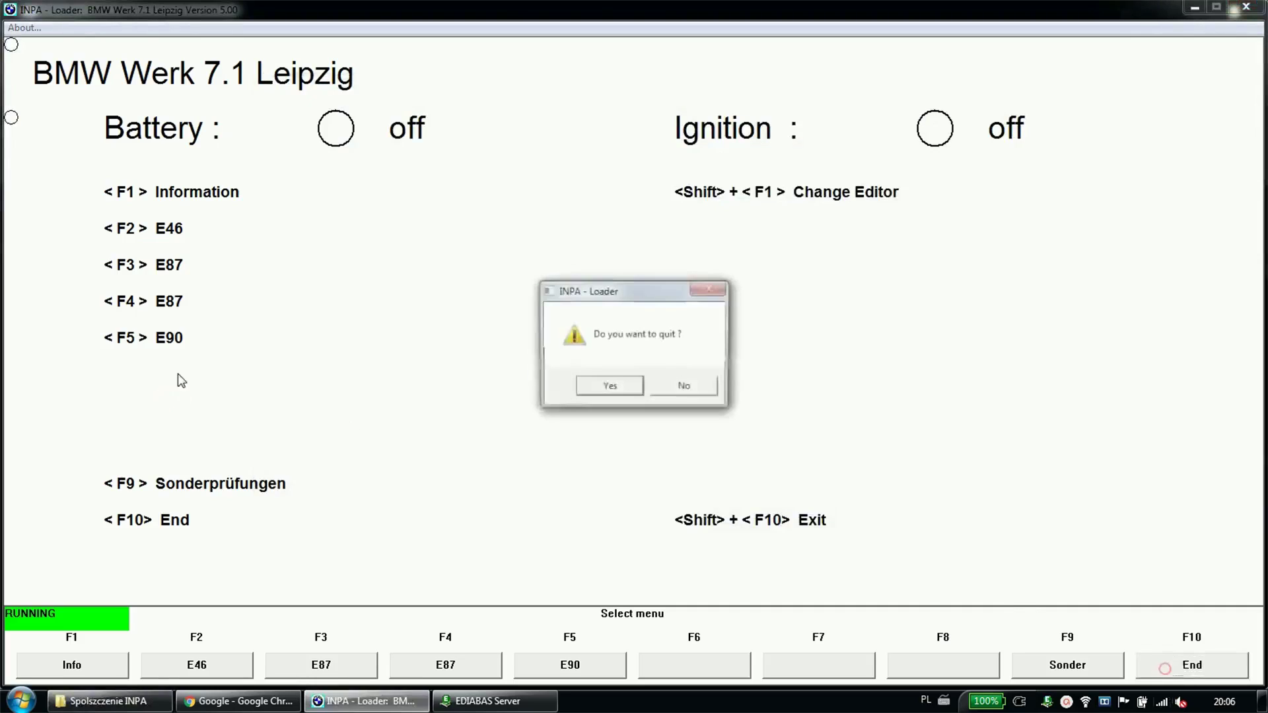
left_click(580, 390)
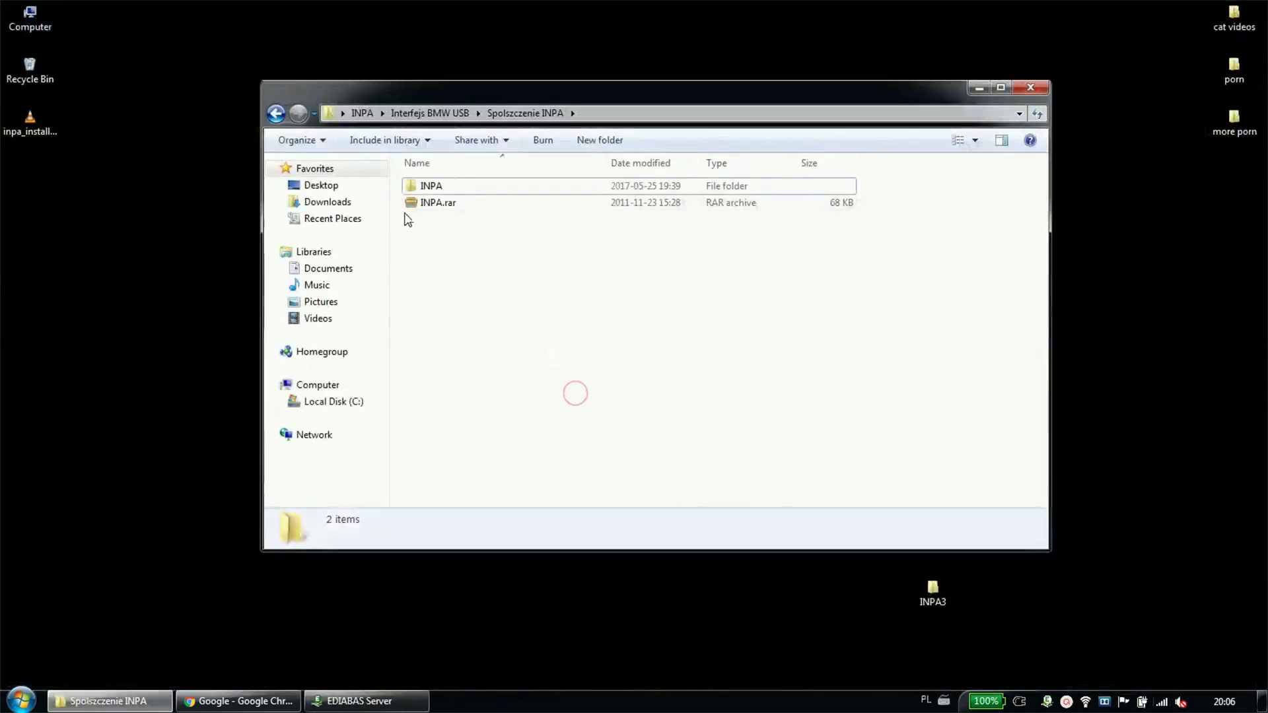
Open INPA\CFGDAT inside the Spolszczenie INPA folder and look through its configuration files.
double_click(433, 186)
double_click(470, 189)
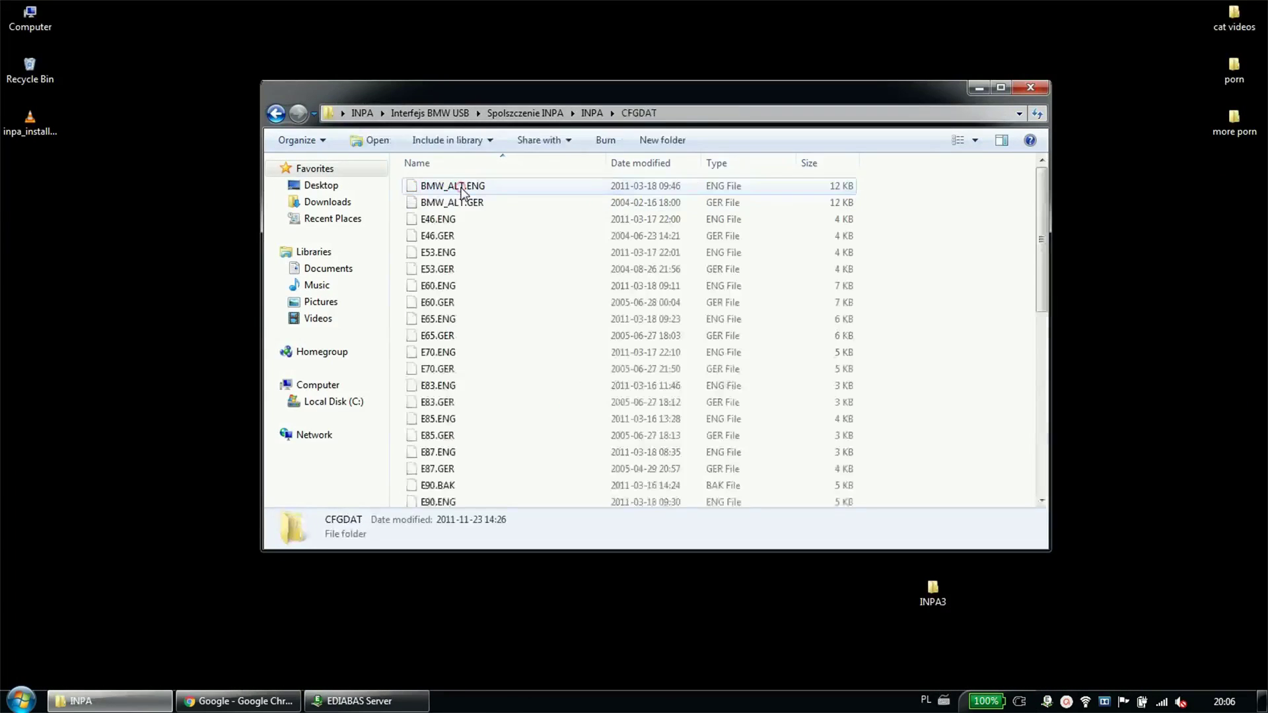
scroll(489, 283, "down", 7)
scroll(507, 341, "up", 6)
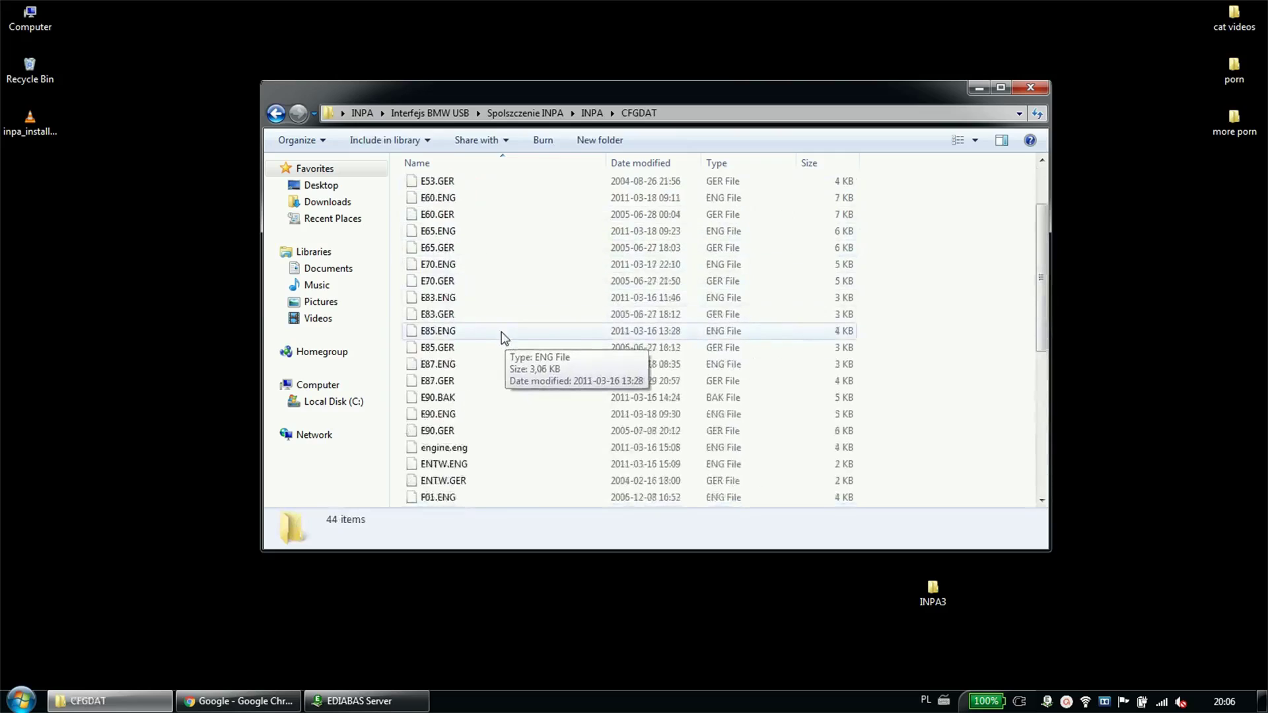
Copy the CFGDAT folder from Spolszczenie INPA\INPA and open C:\EC-APPS\INPA as the destination.
key("BackSpace")
right_click(436, 191)
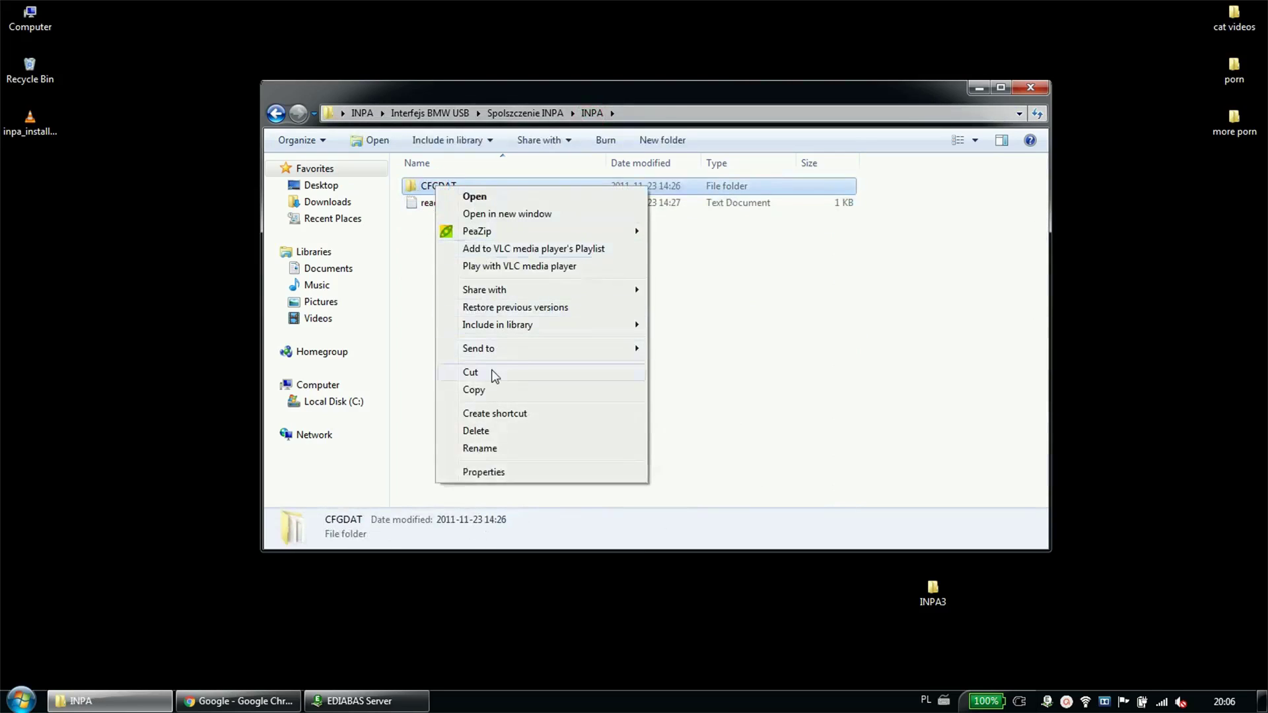
left_click(478, 384)
key("super+e")
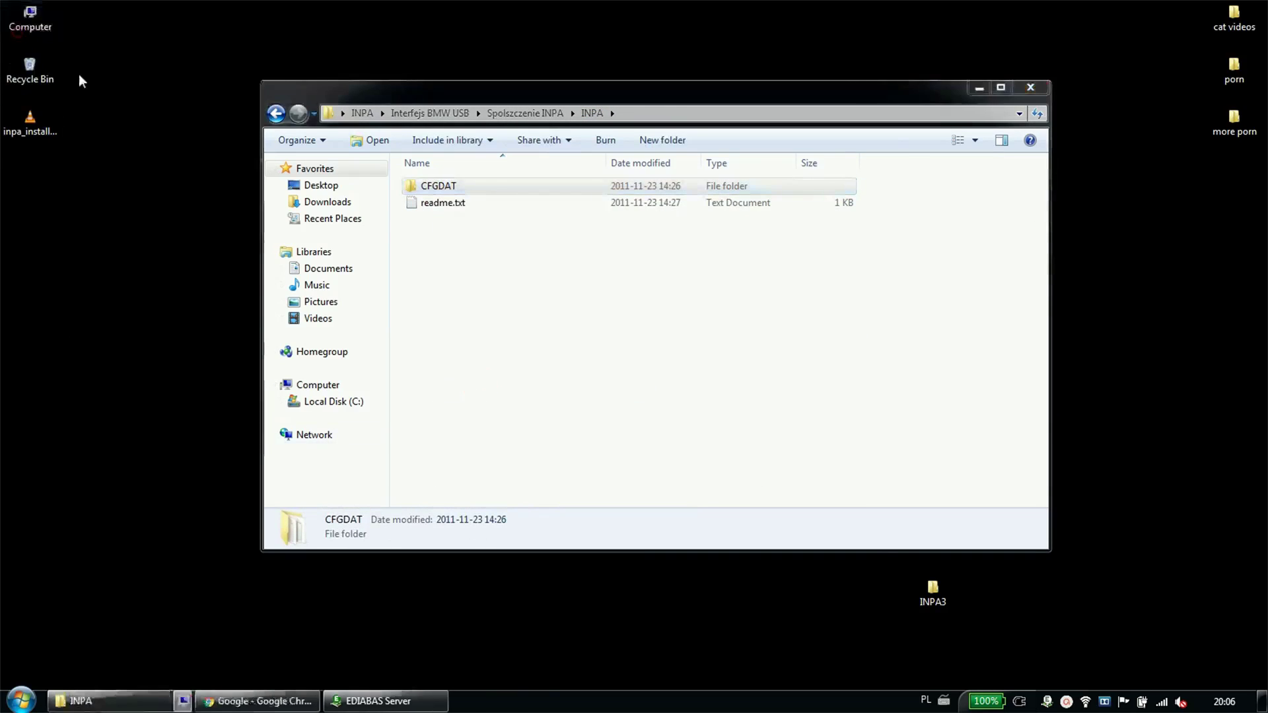
double_click(312, 256)
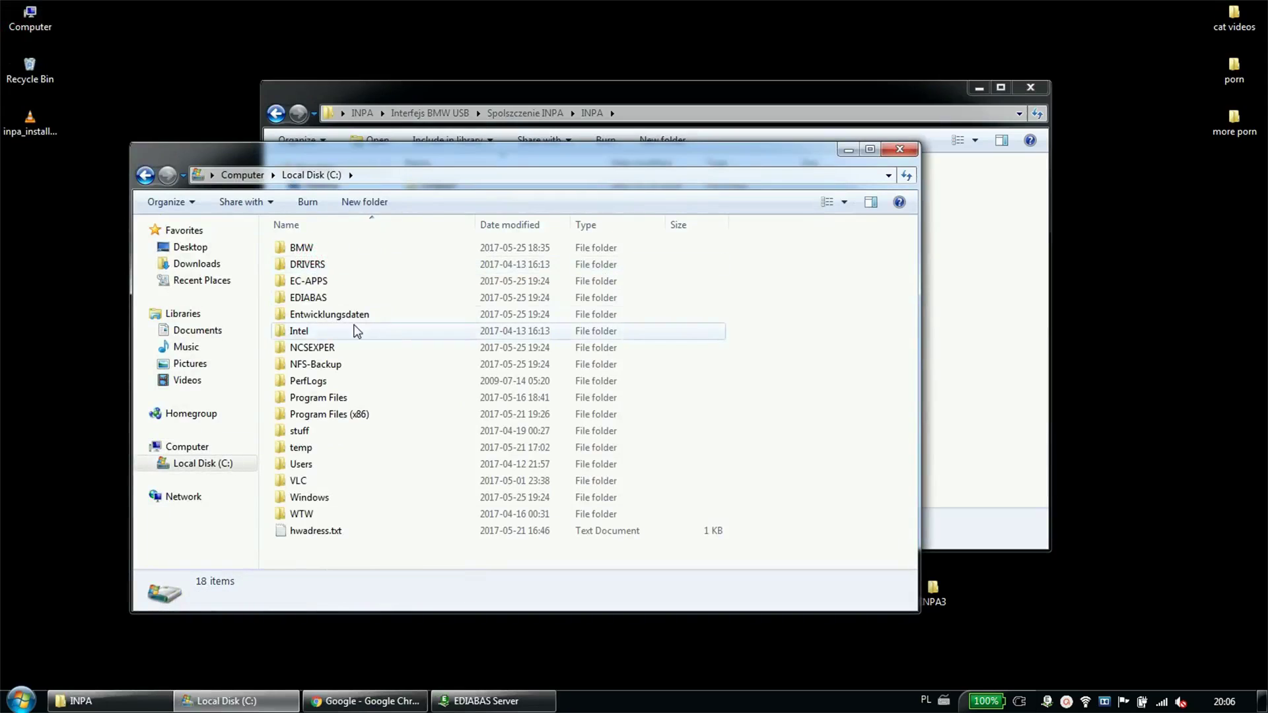
double_click(314, 281)
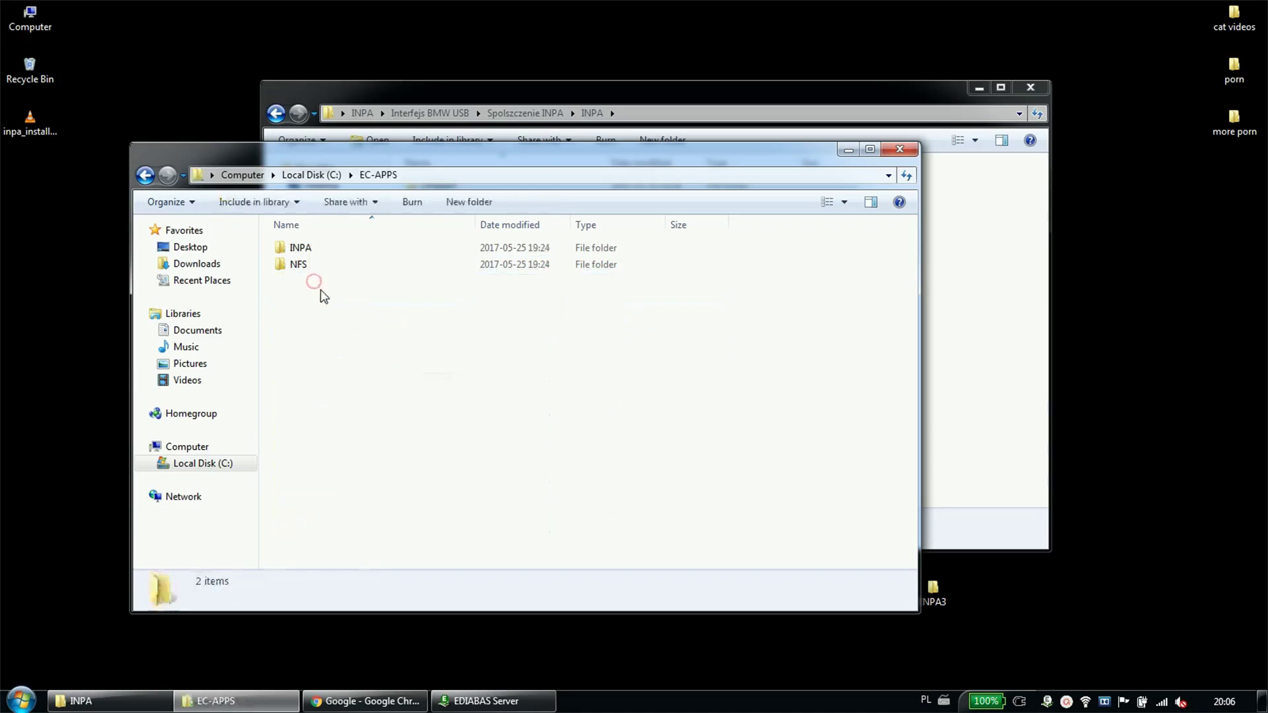
double_click(300, 248)
Paste the CFGDAT folder into C:\EC-APPS\INPA, replacing all files that have the same name.
right_click(432, 487)
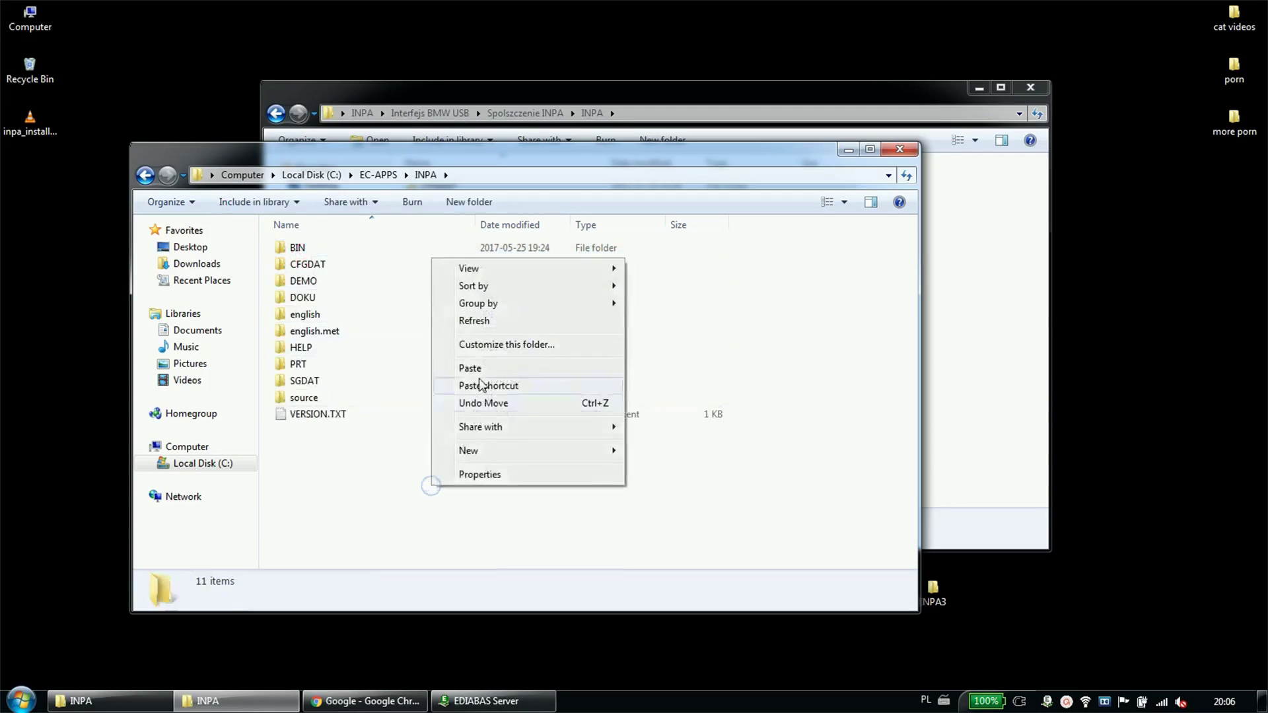
left_click(474, 368)
left_click(698, 511)
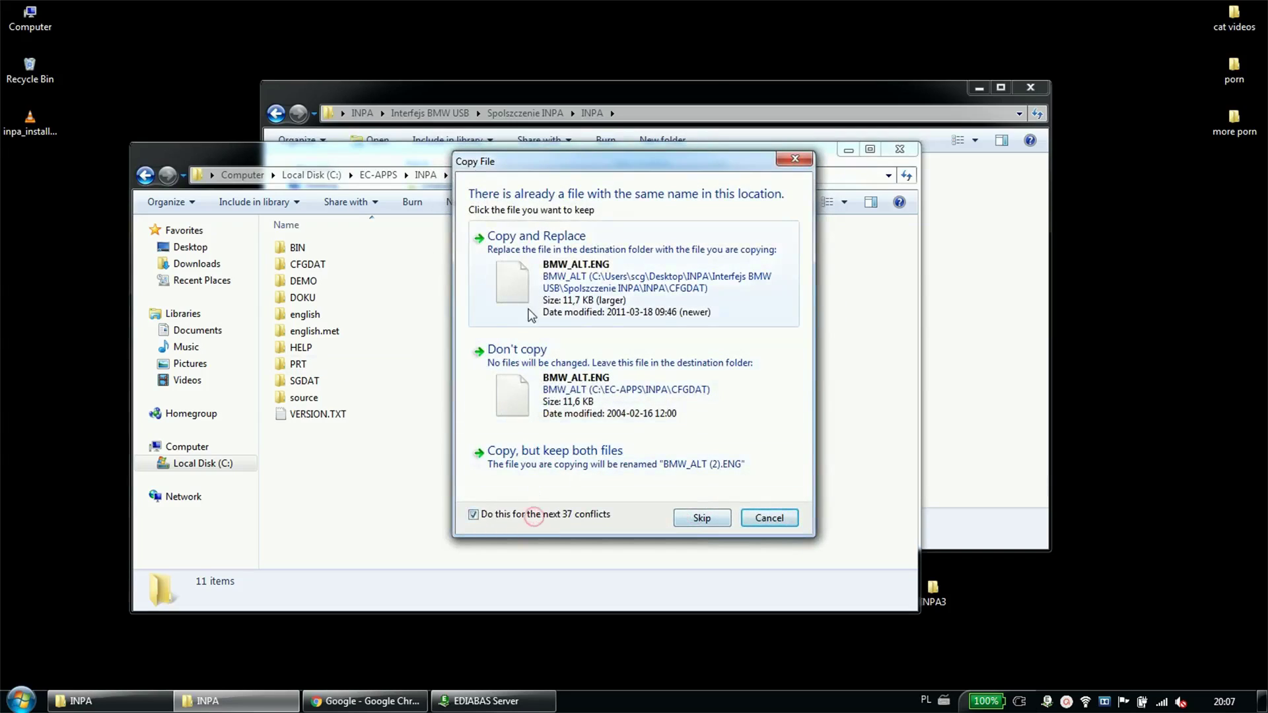
left_click(536, 277)
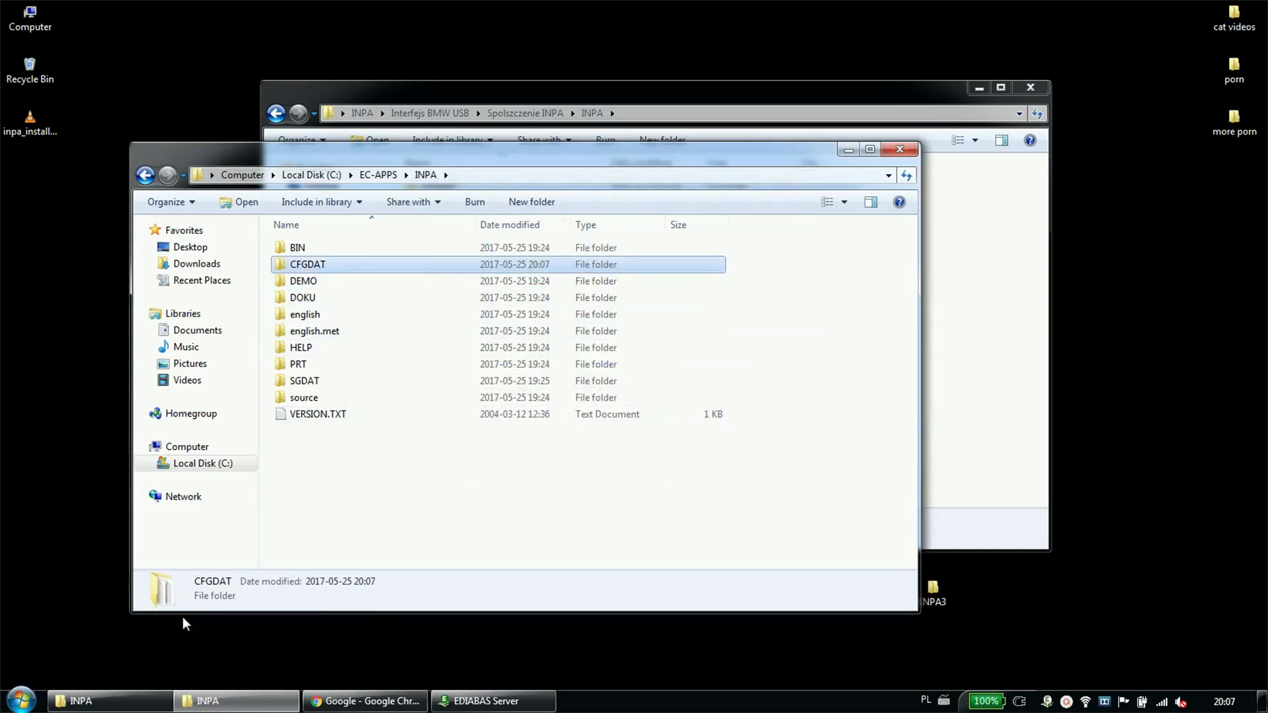
Close the running EDIABAS Server and start INPA again.
left_click(22, 700)
right_click(460, 706)
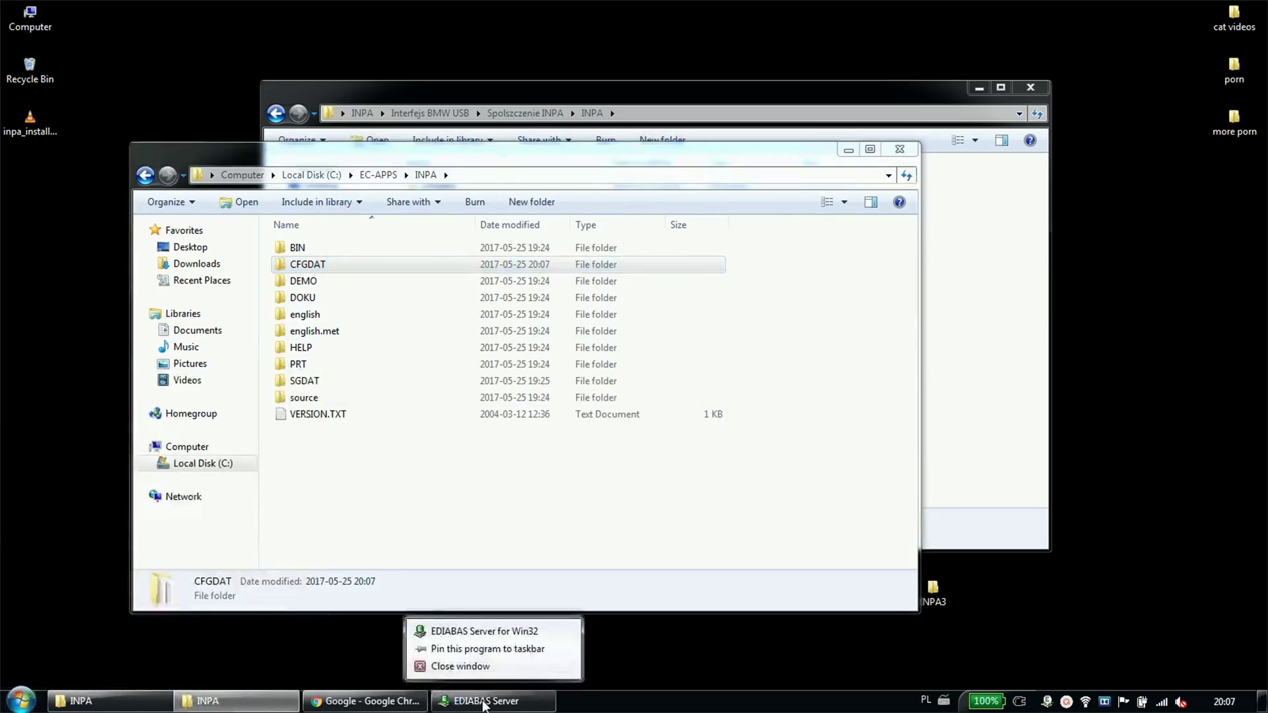
left_click(522, 668)
key("super")
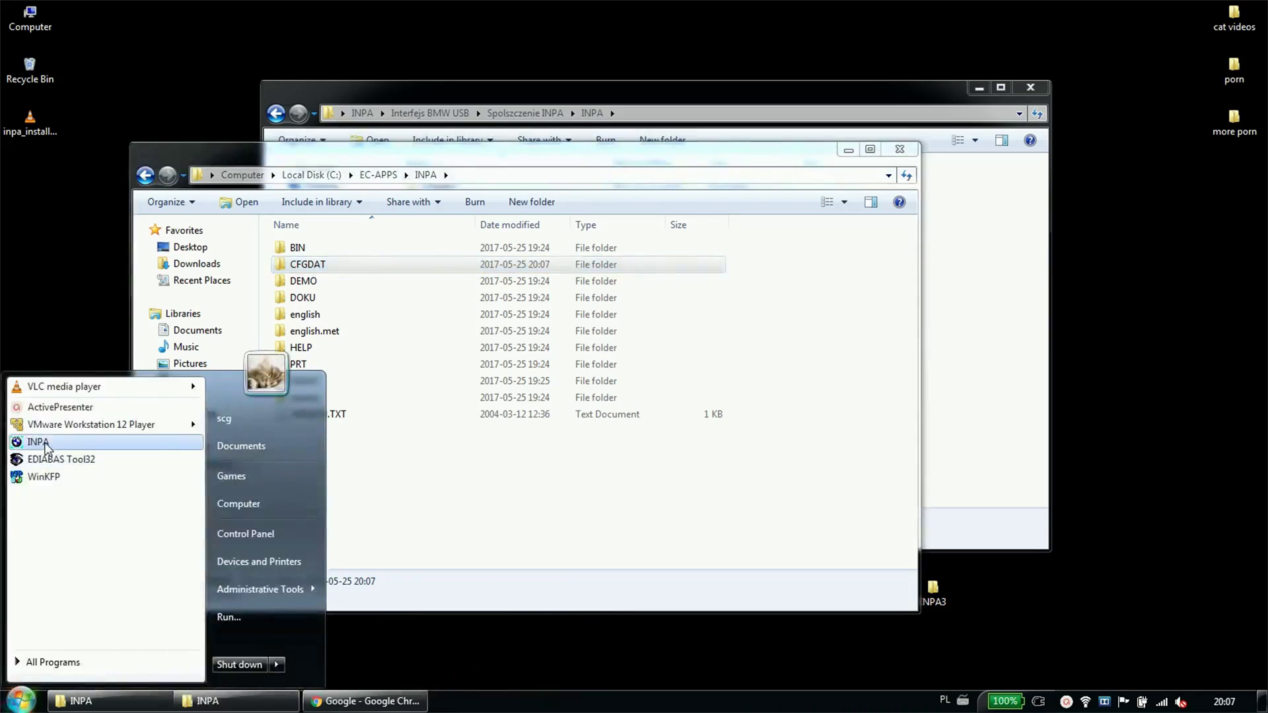
left_click(45, 442)
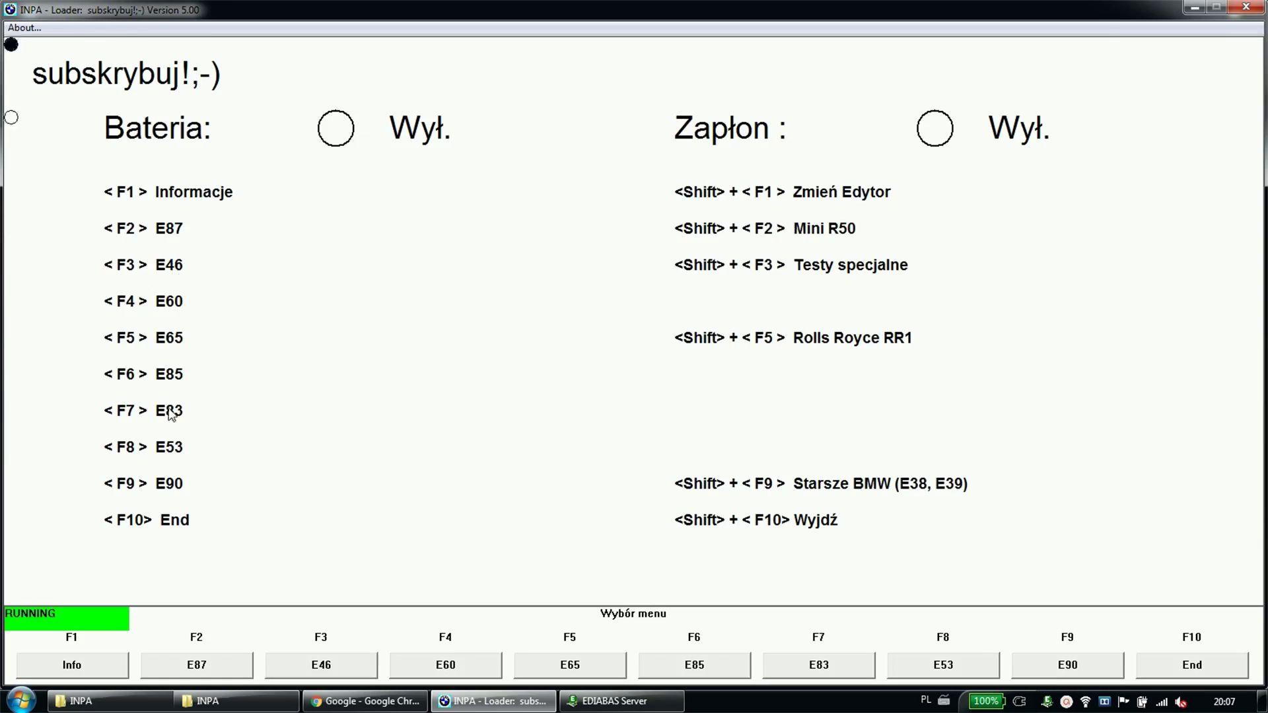
left_click(110, 700)
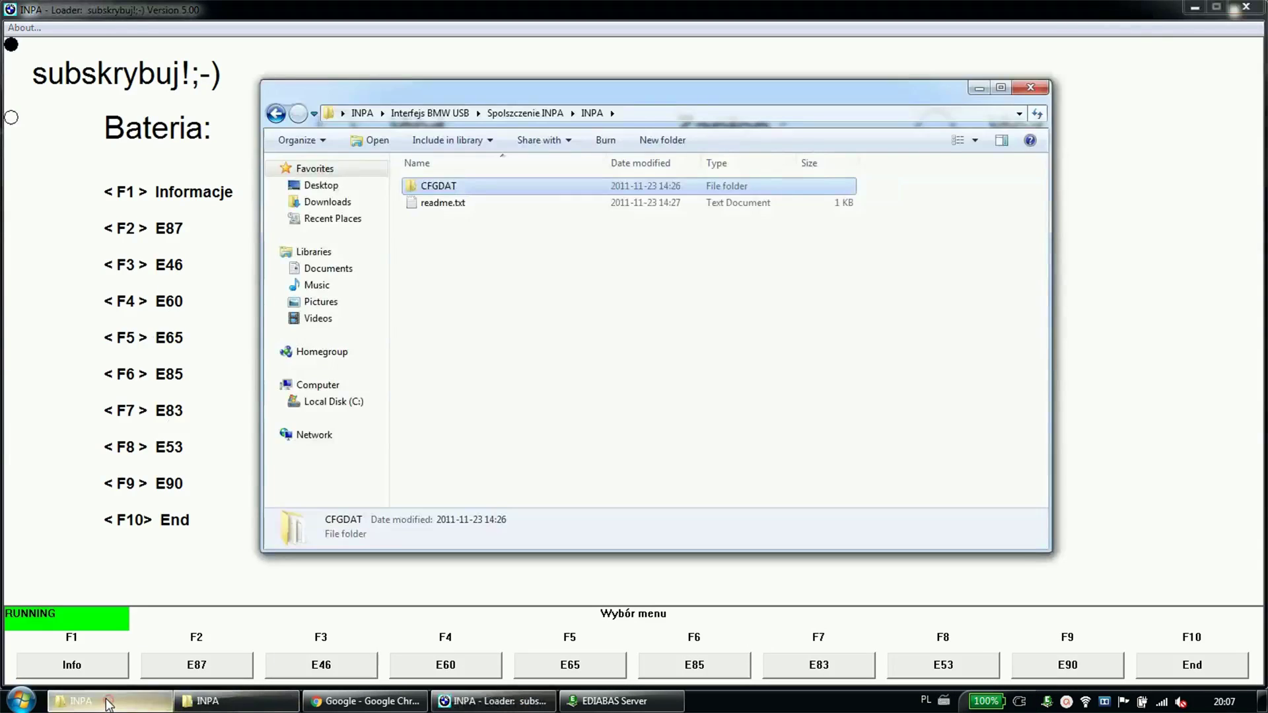
left_click(236, 700)
left_click(48, 374)
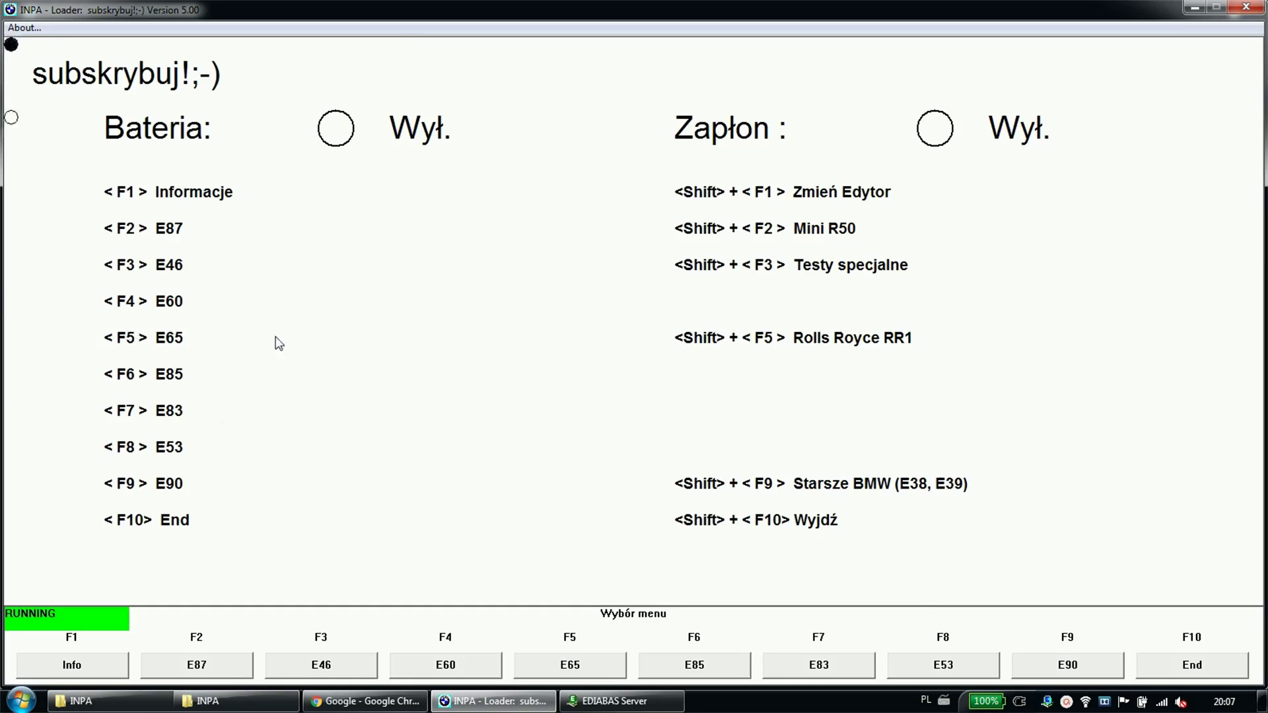
Open the E46 script selection, review its module groups including Systemy komunikacyjne, and close the selection window.
left_click(389, 334)
key("F3")
key("Down")
key("Down")
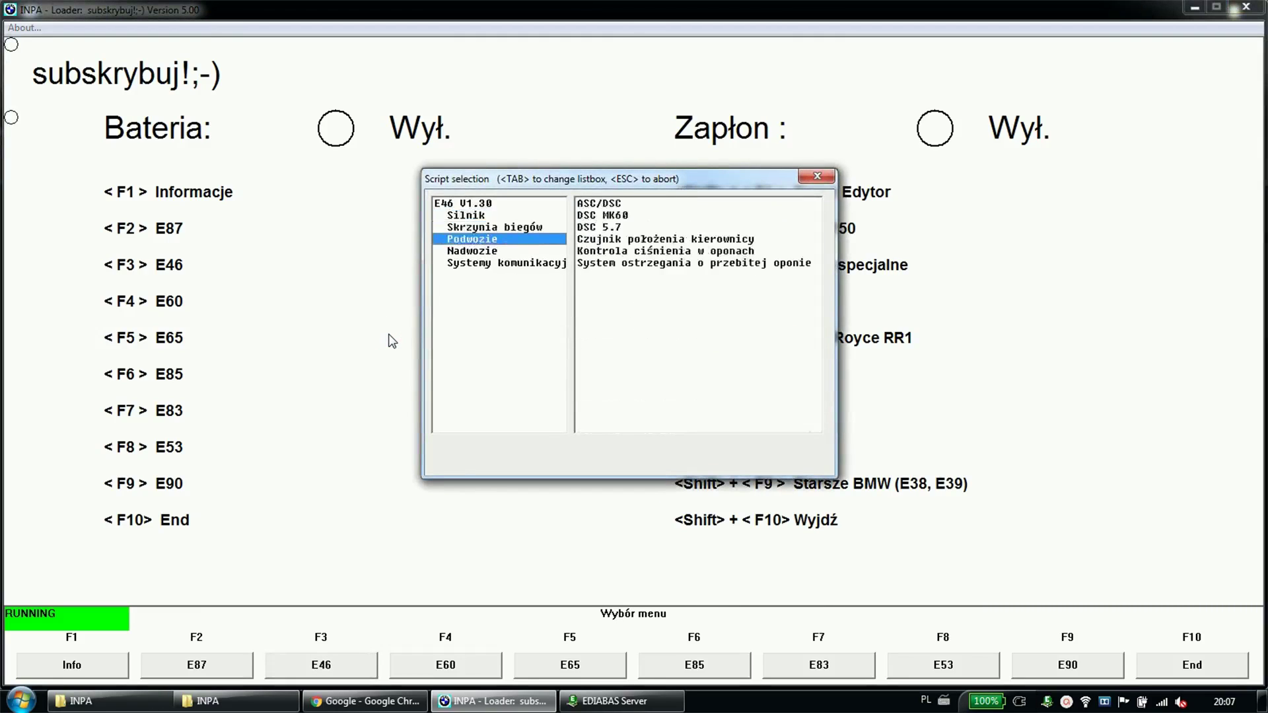
key("Down")
key("Down")
key("Up")
key("Down")
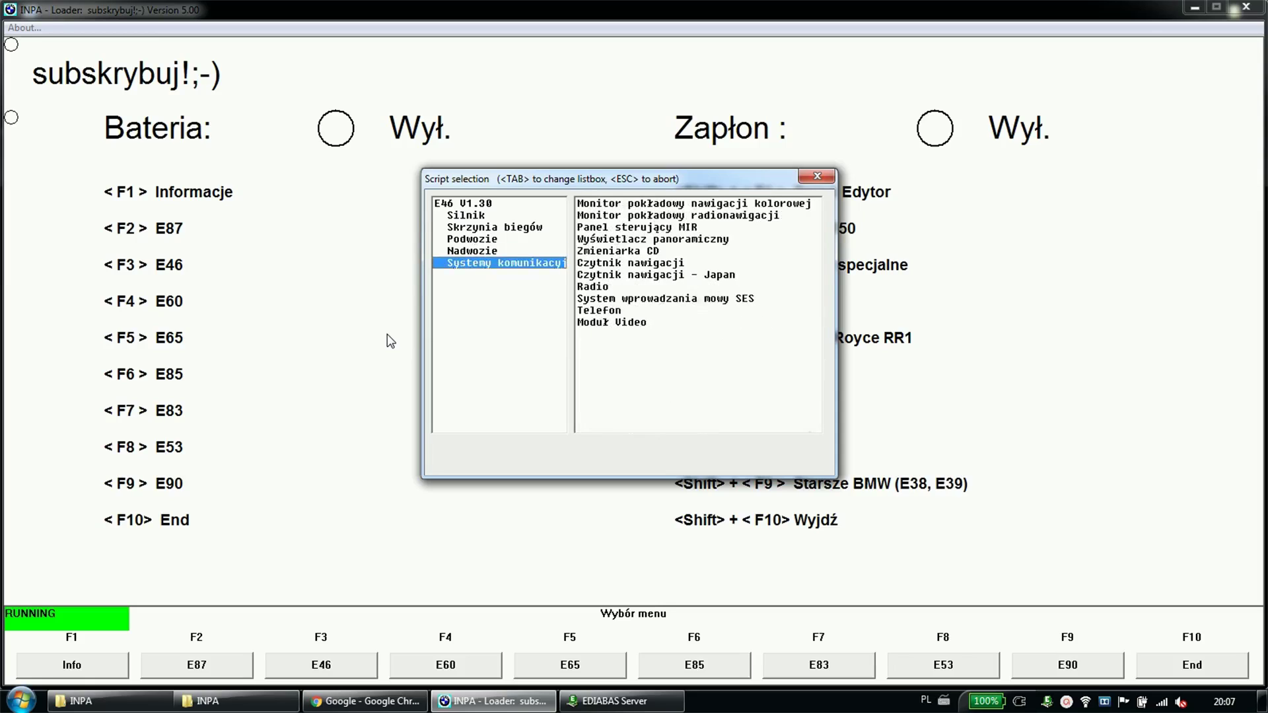
left_click(602, 310)
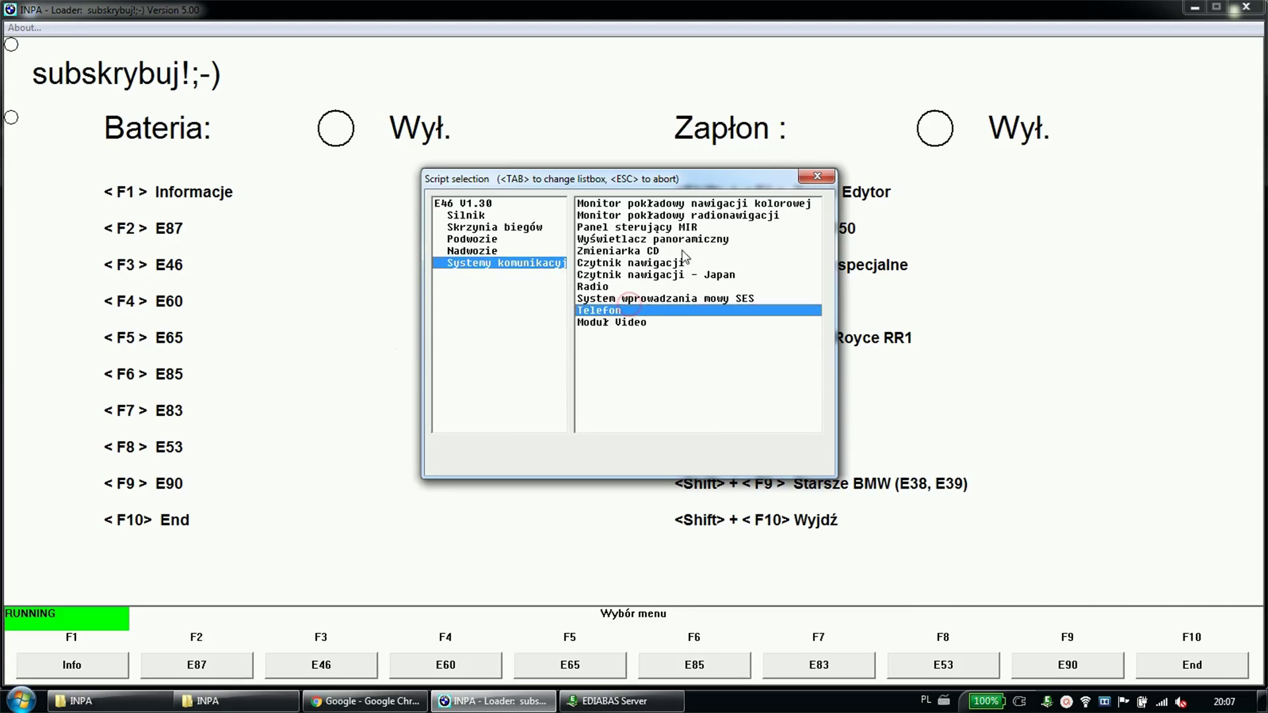
left_click(817, 177)
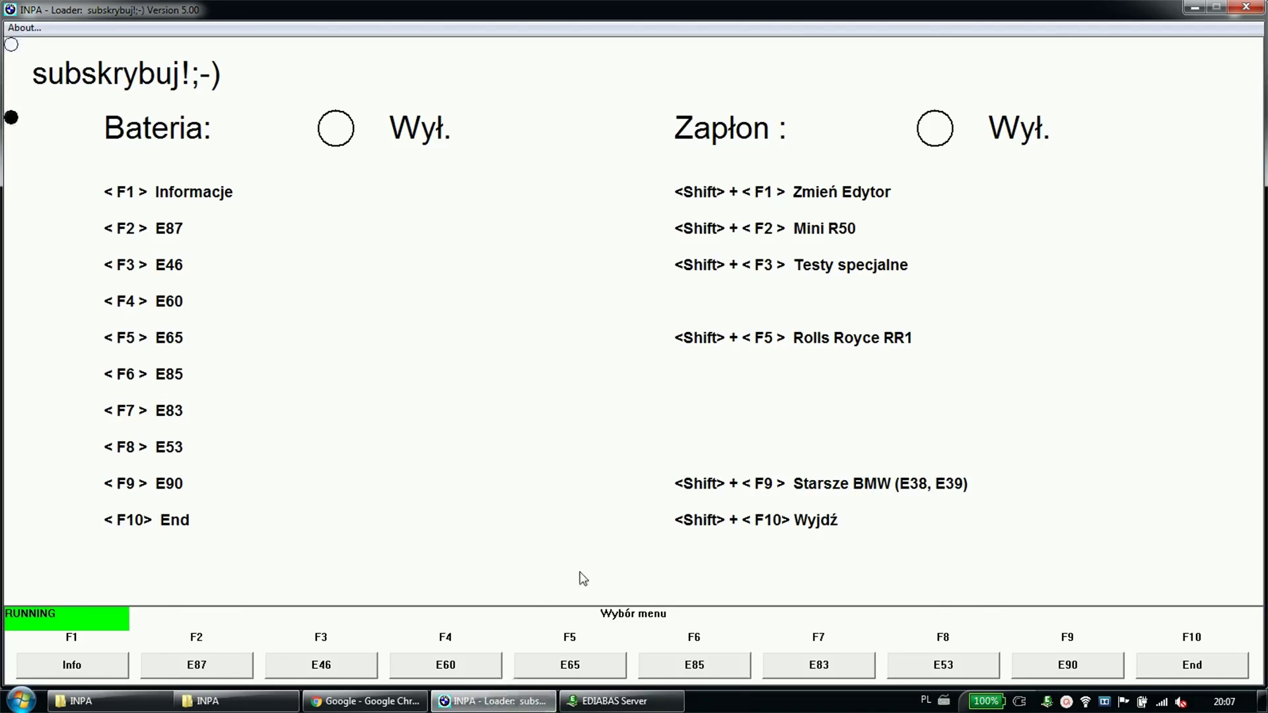
Quit INPA and look through the configuration files in C:\EC-APPS\INPA\CFGDAT.
left_click(1208, 671)
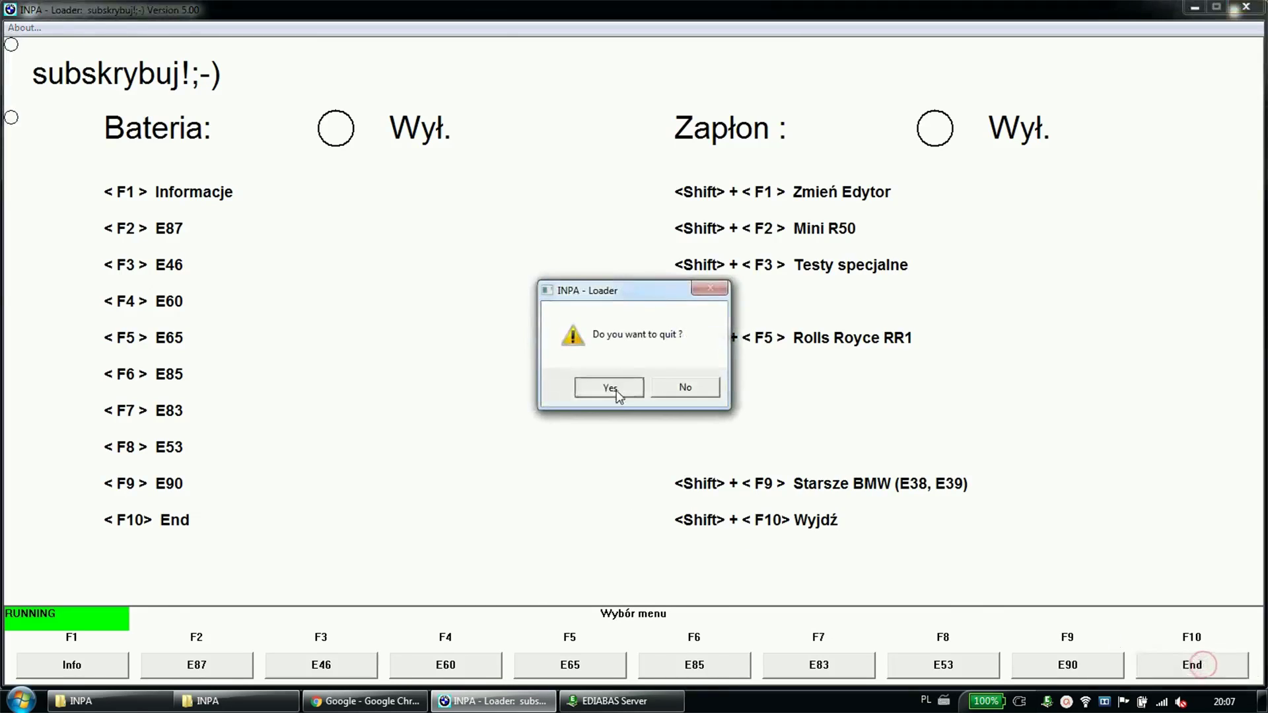
left_click(611, 389)
double_click(303, 263)
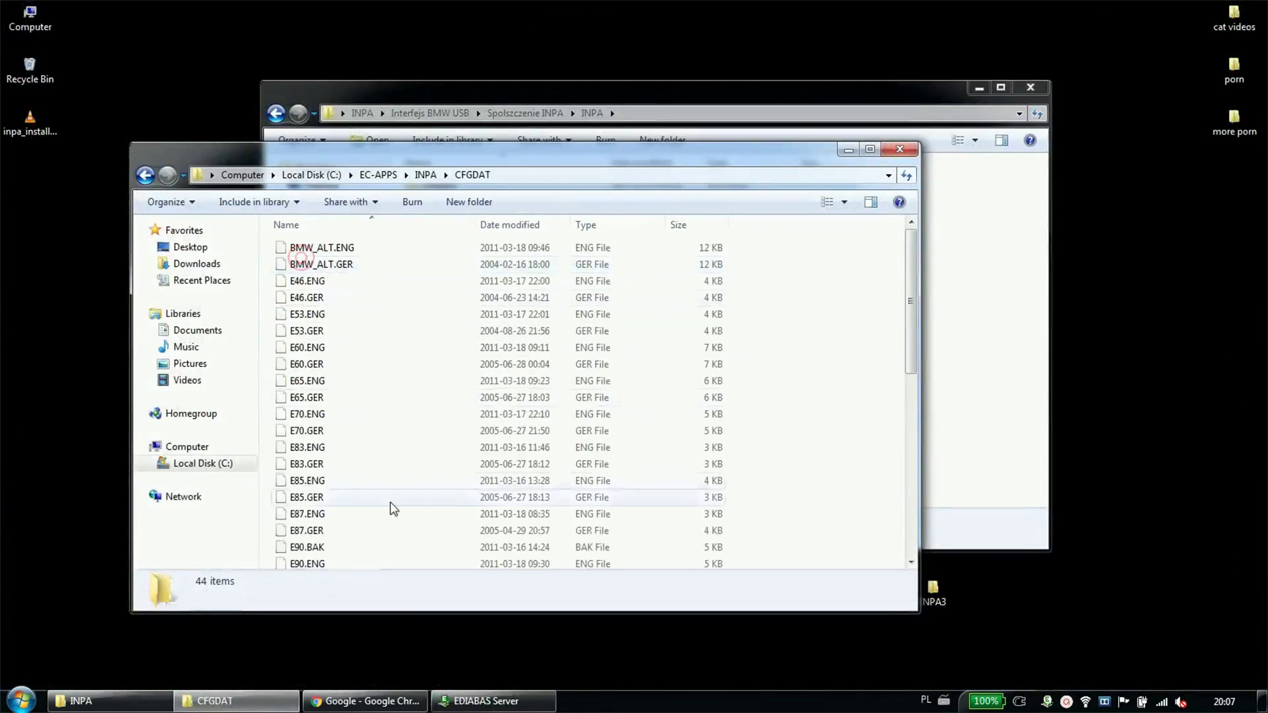
scroll(439, 417, "down", 5)
scroll(368, 444, "down", 3)
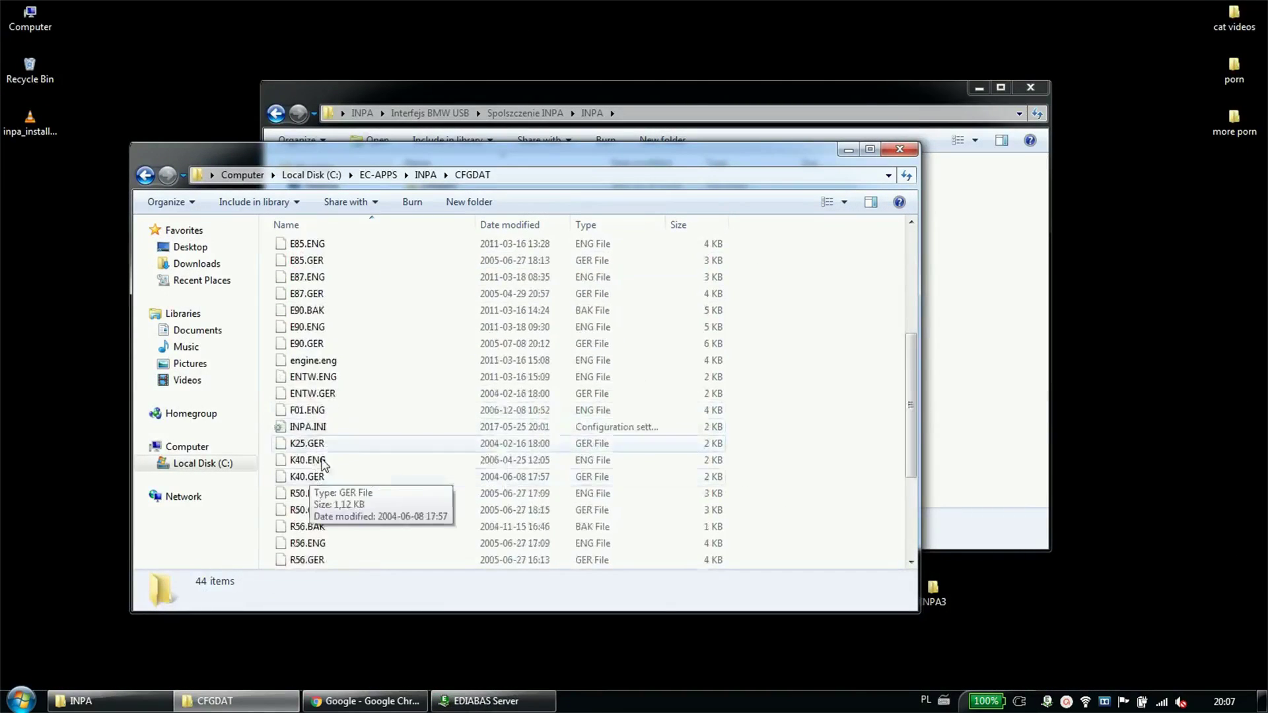
scroll(487, 495, "up", 1)
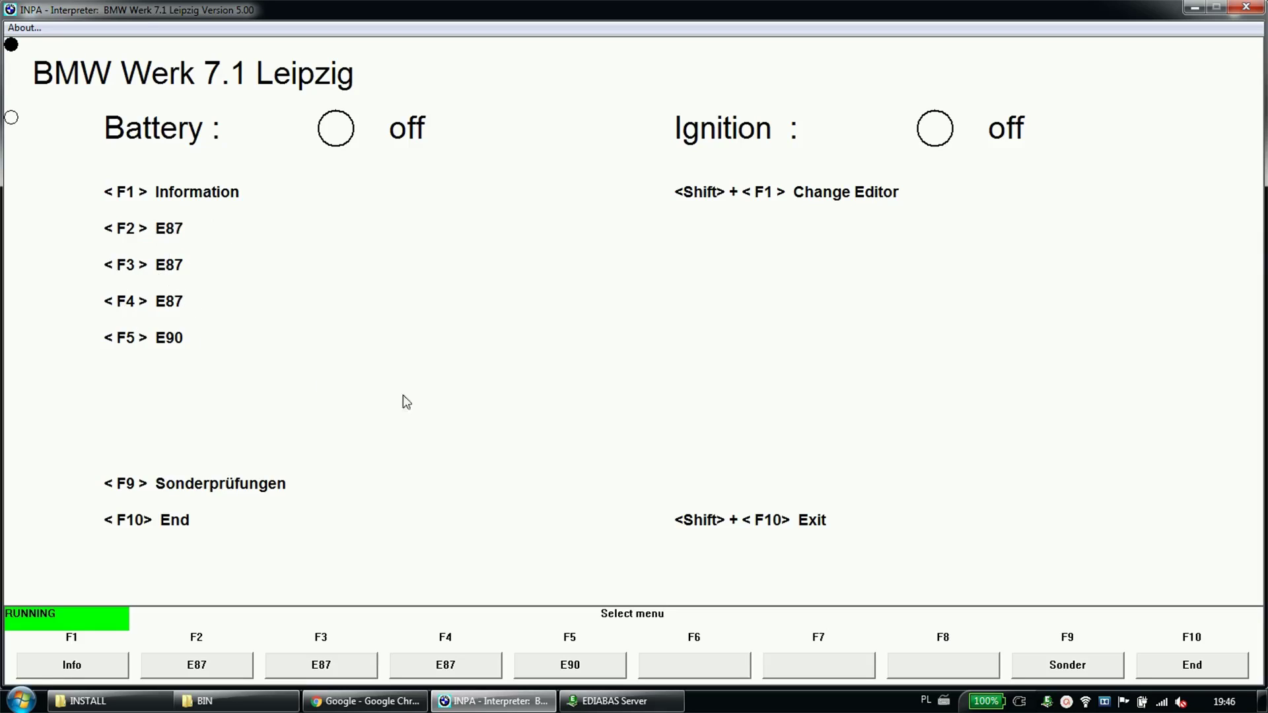
Quit INPA and open the folder C:\EC-APPS\INPA\CFGDAT.
left_click(1169, 672)
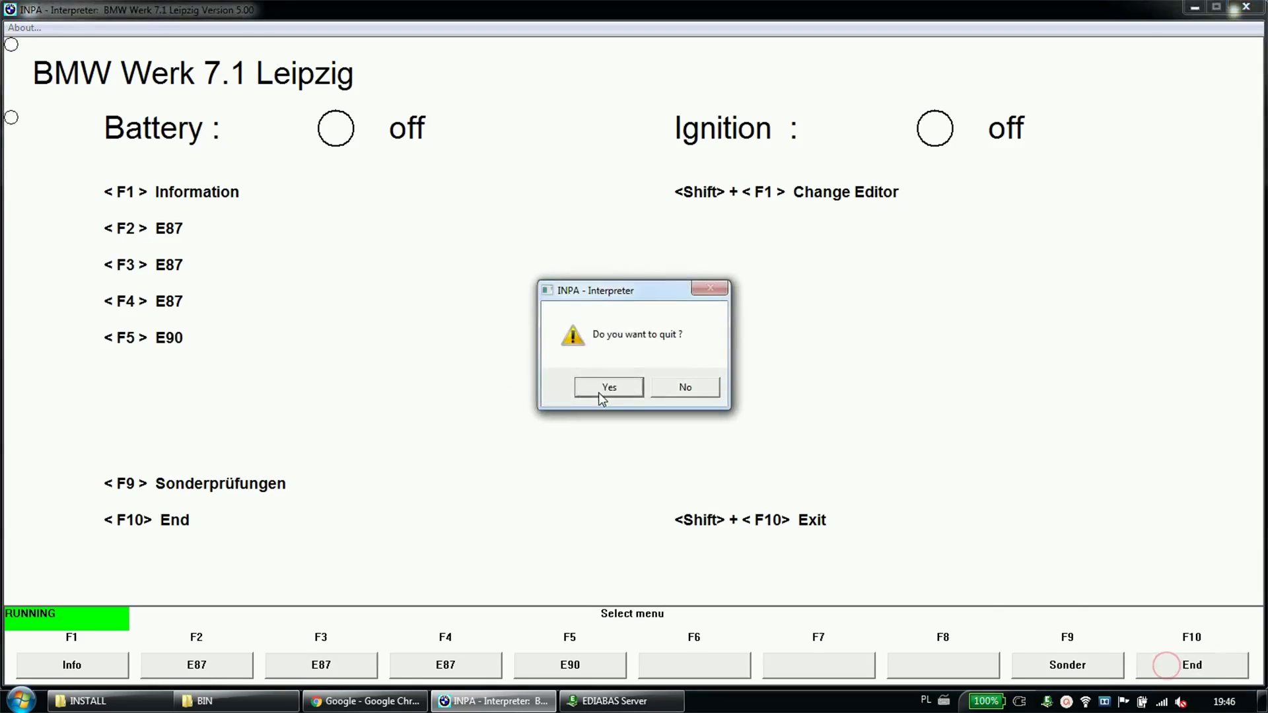
left_click(597, 390)
left_click(324, 174)
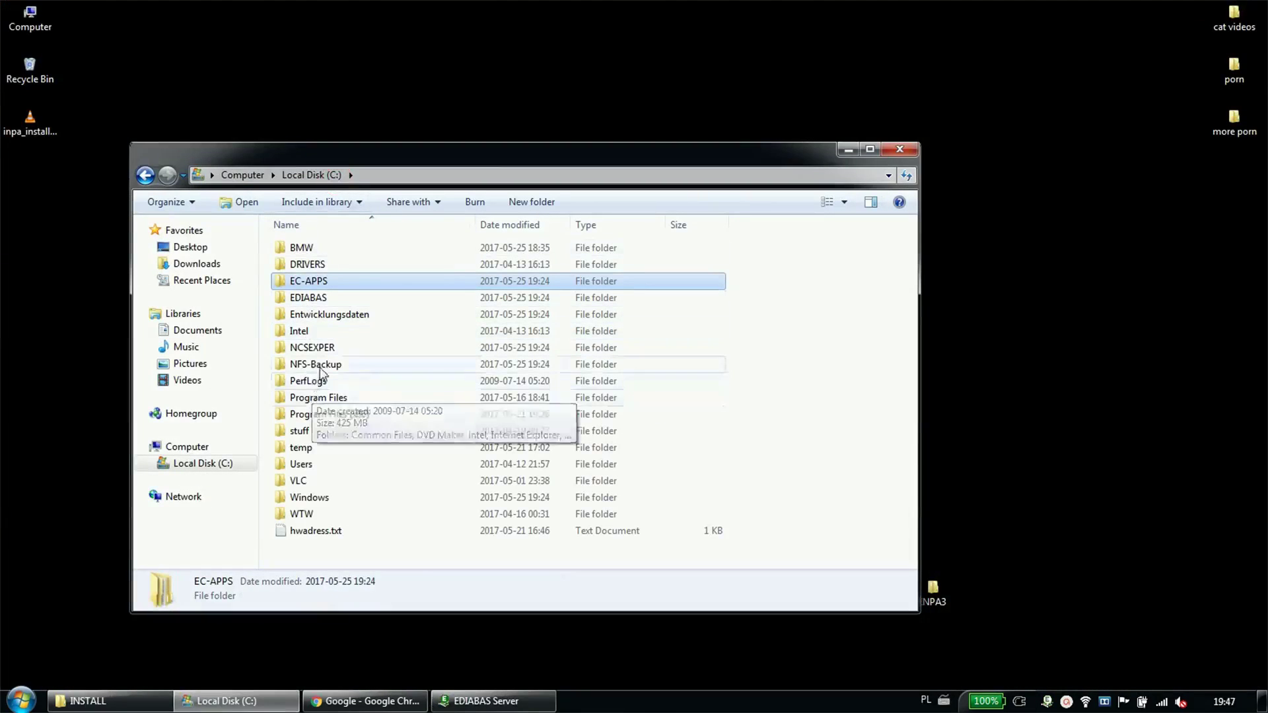
double_click(313, 281)
double_click(300, 249)
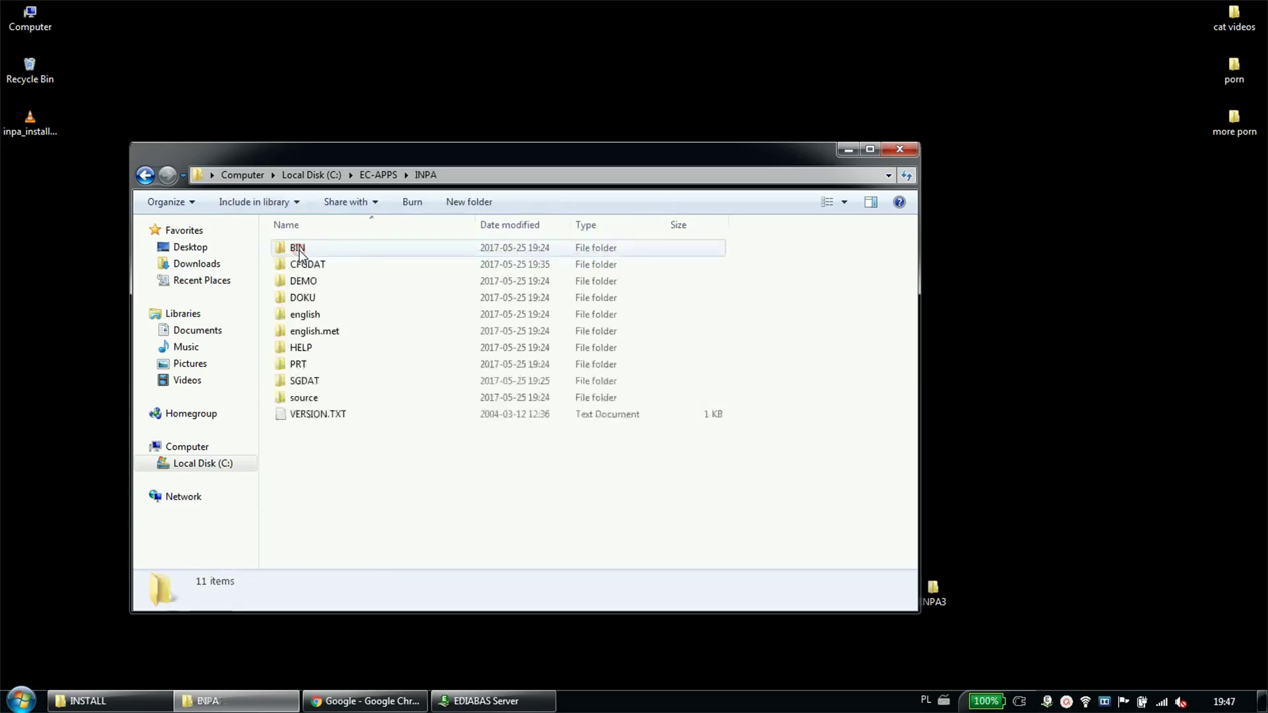
double_click(304, 265)
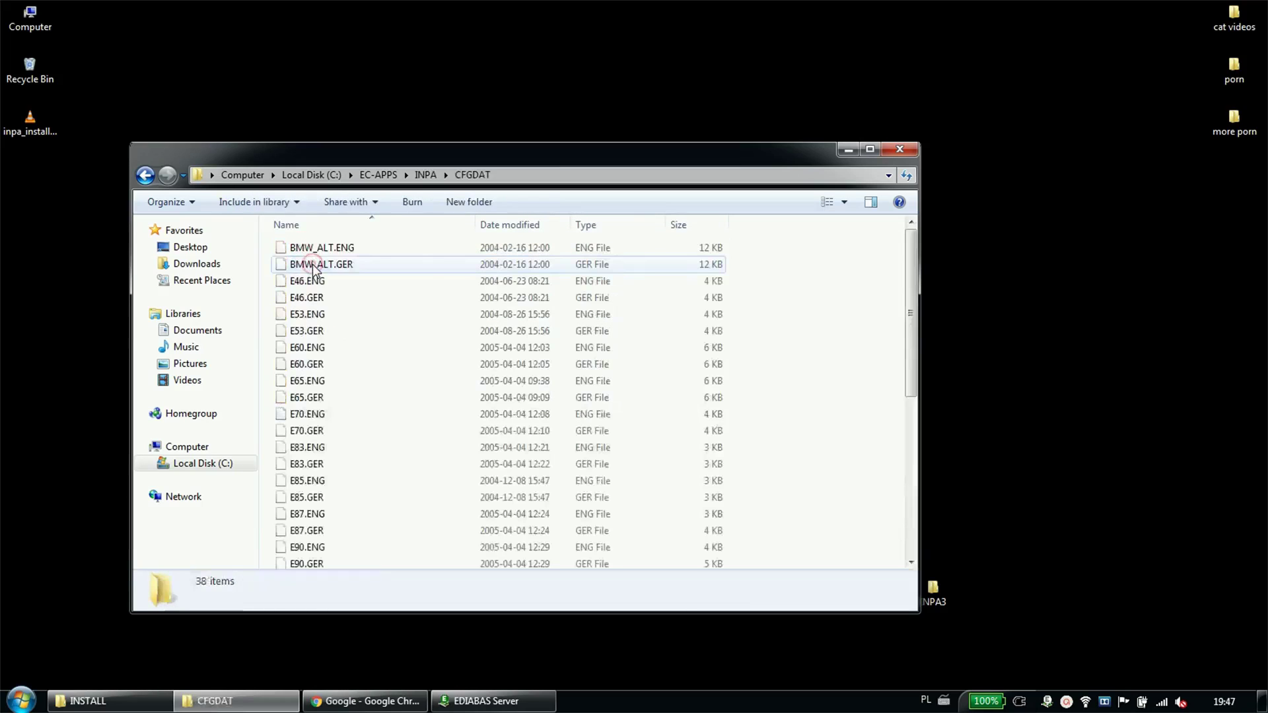
Check the E46.ENG and E46.GER files in CFGDAT and open INPA.INI in Notepad.
left_click(305, 301)
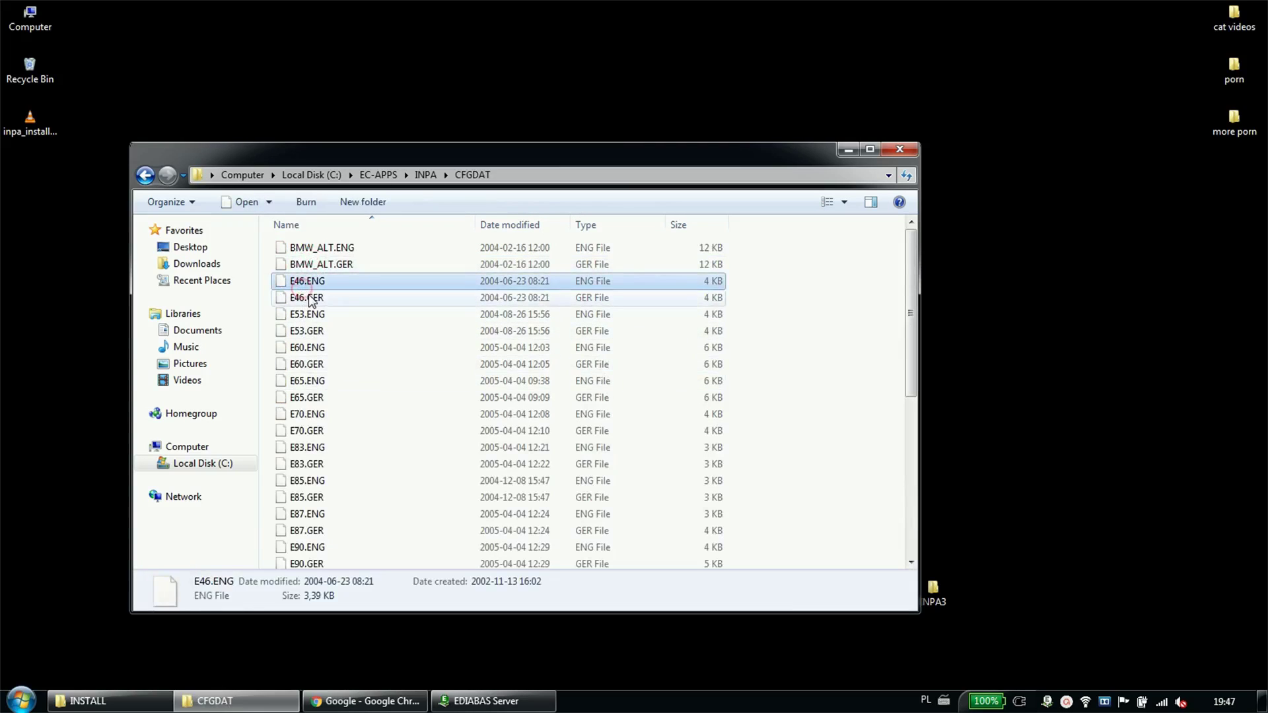
double_click(310, 298)
key("Up")
key("Down")
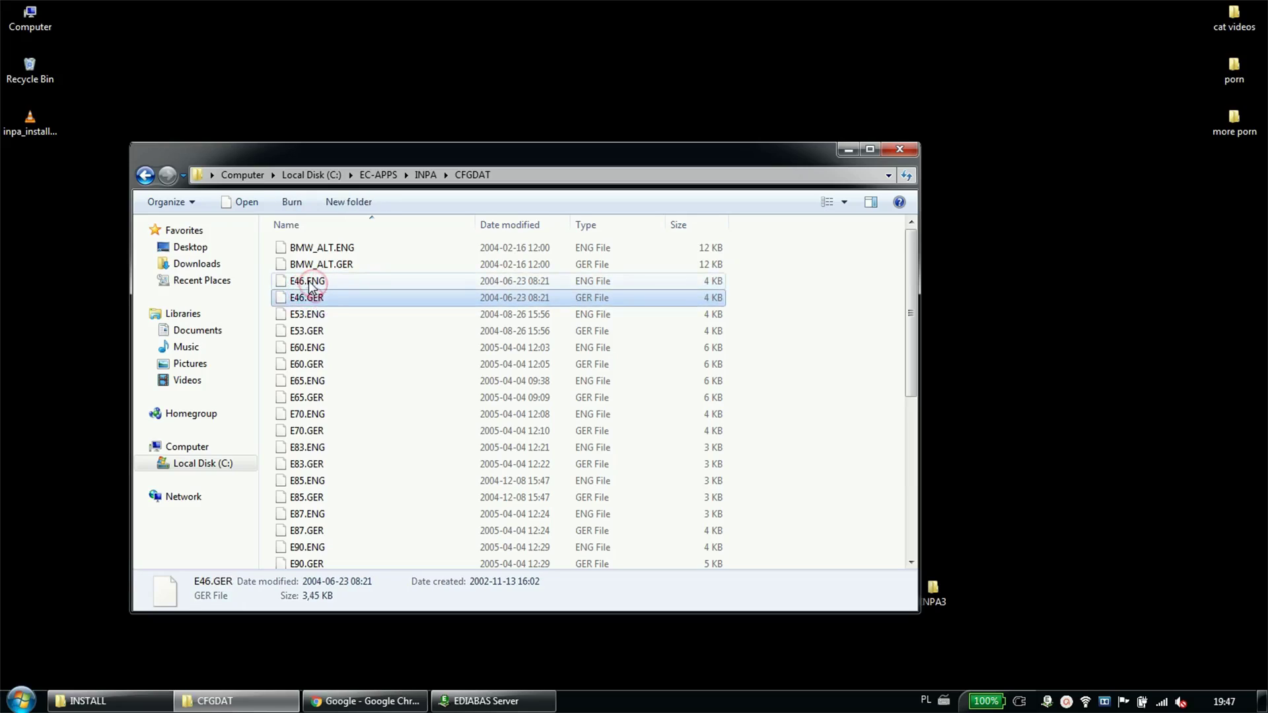
scroll(327, 402, "down", 5)
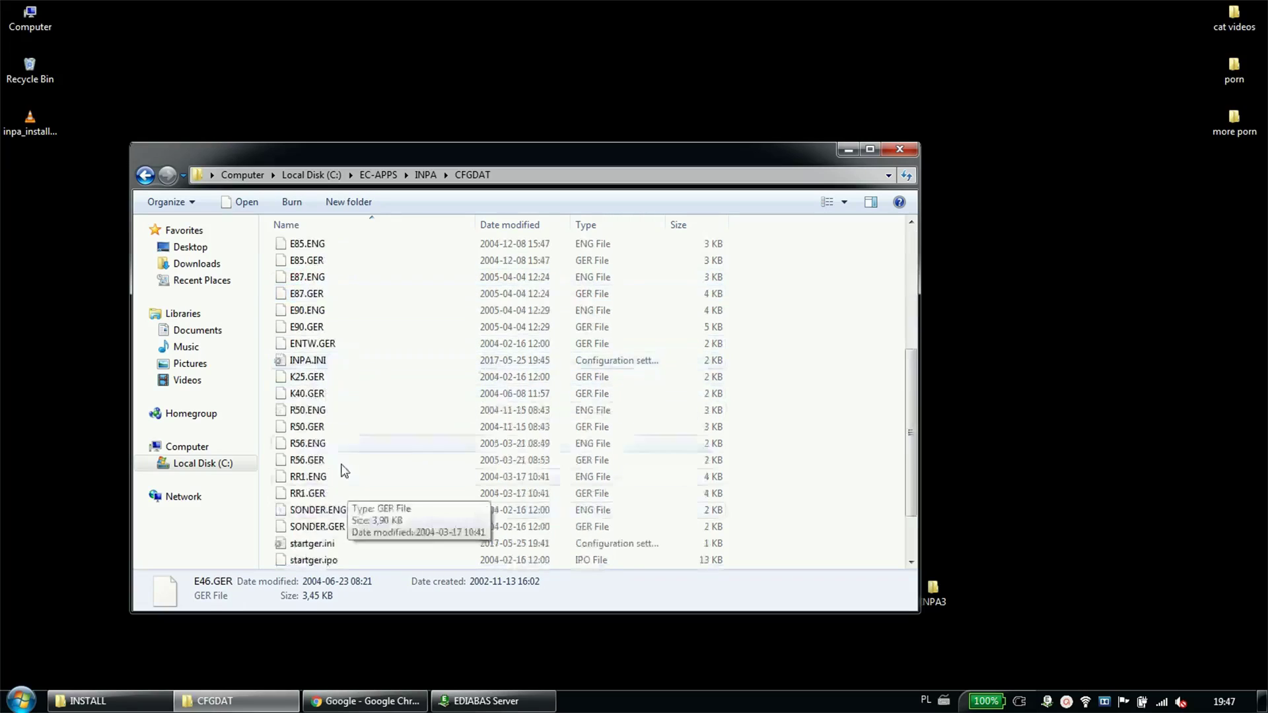
left_click(311, 361)
double_click(311, 362)
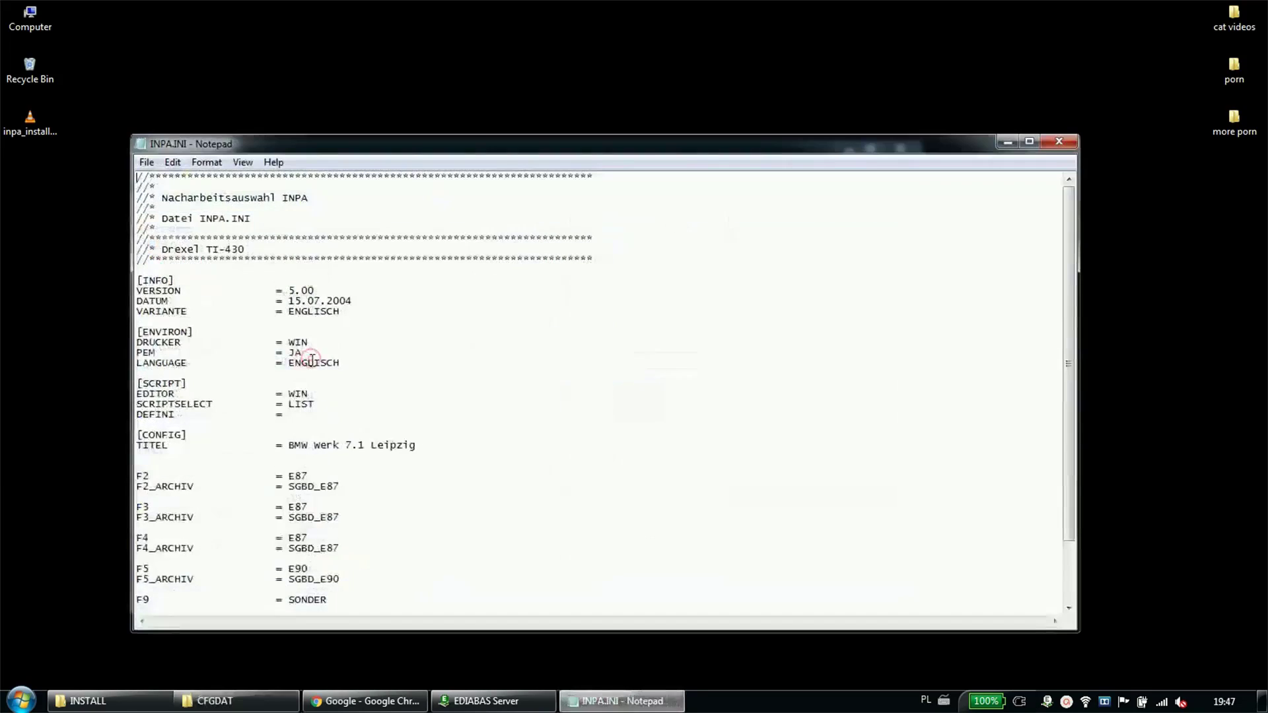
Set F2 to E46 and F2_ARCHIV to SGBD_E46 in INPA.INI, save the file and close it.
left_click(276, 451)
scroll(238, 436, "down", 3)
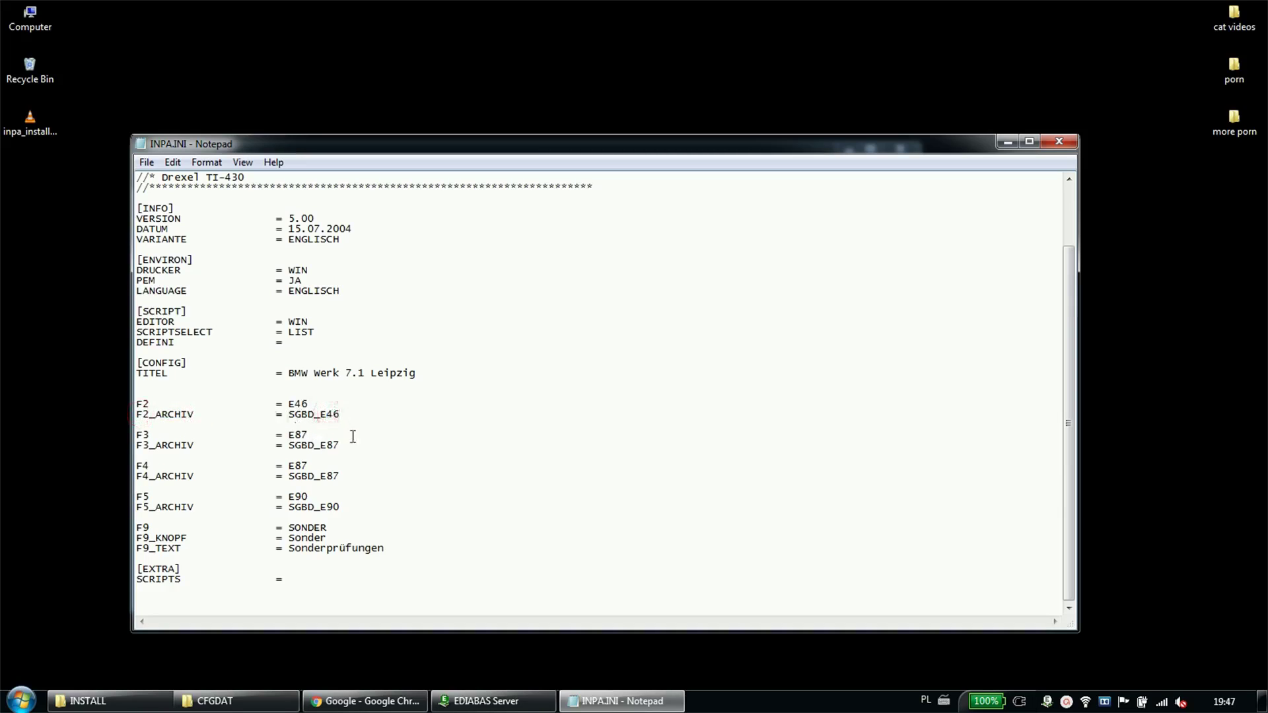
left_click(146, 163)
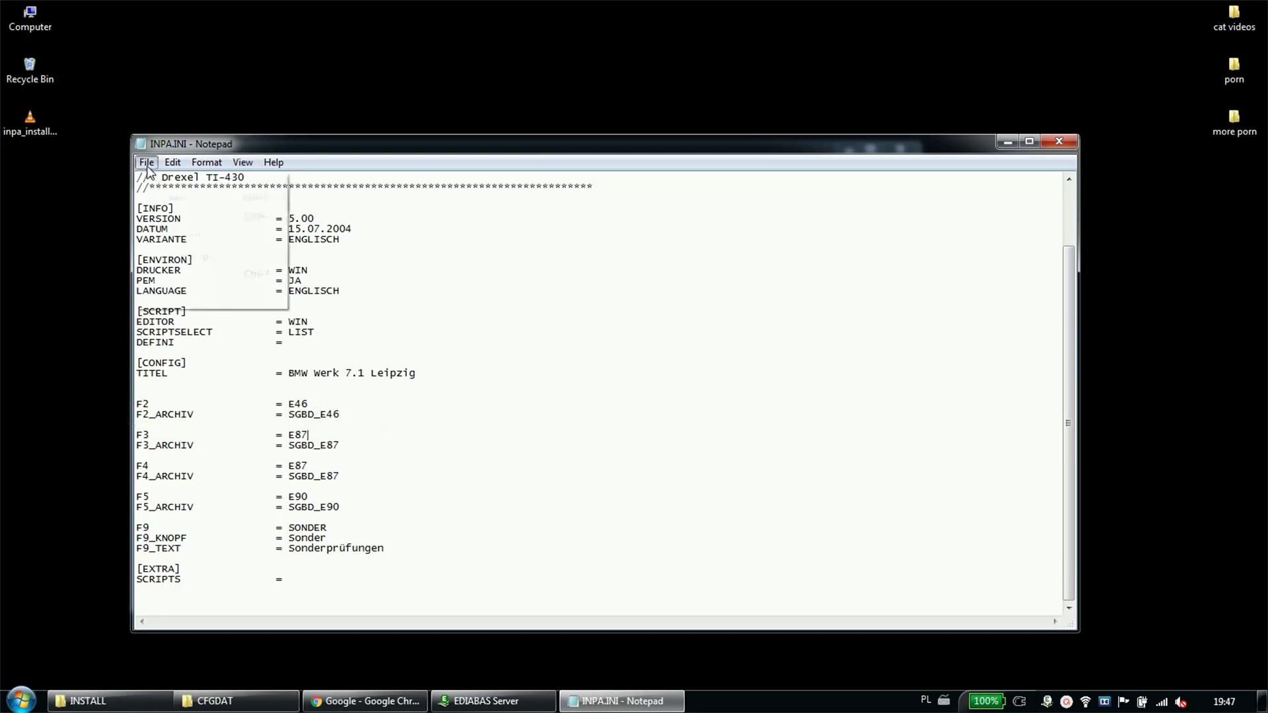
left_click(169, 213)
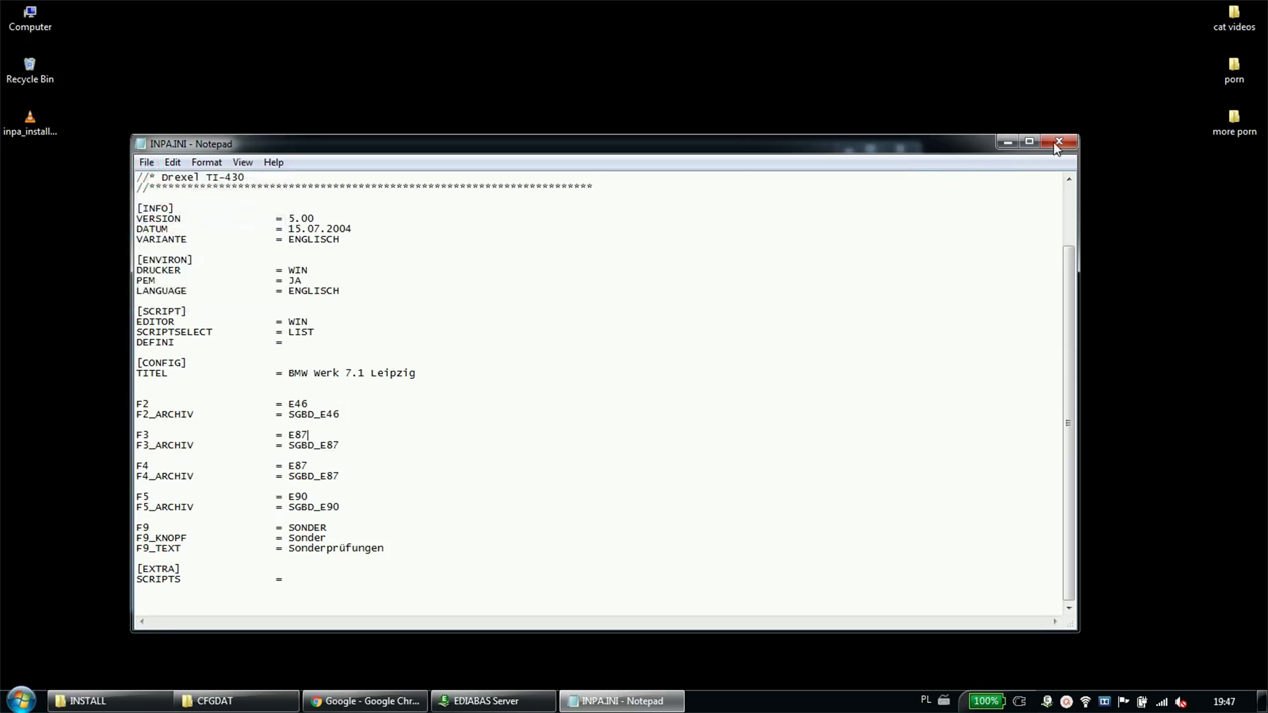
left_click(1057, 144)
Go back to the INPA folder, start INPA and open the E46 script selection.
key("BackSpace")
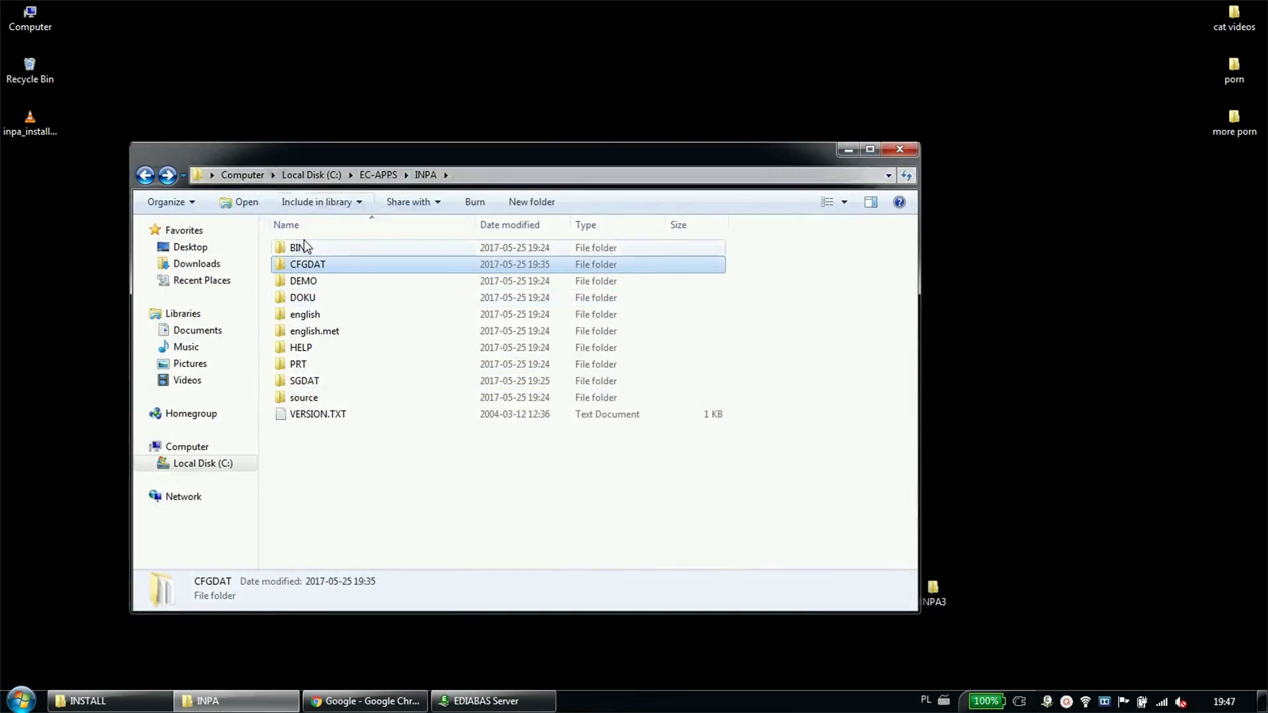
left_click(304, 247)
left_click(21, 700)
left_click(60, 439)
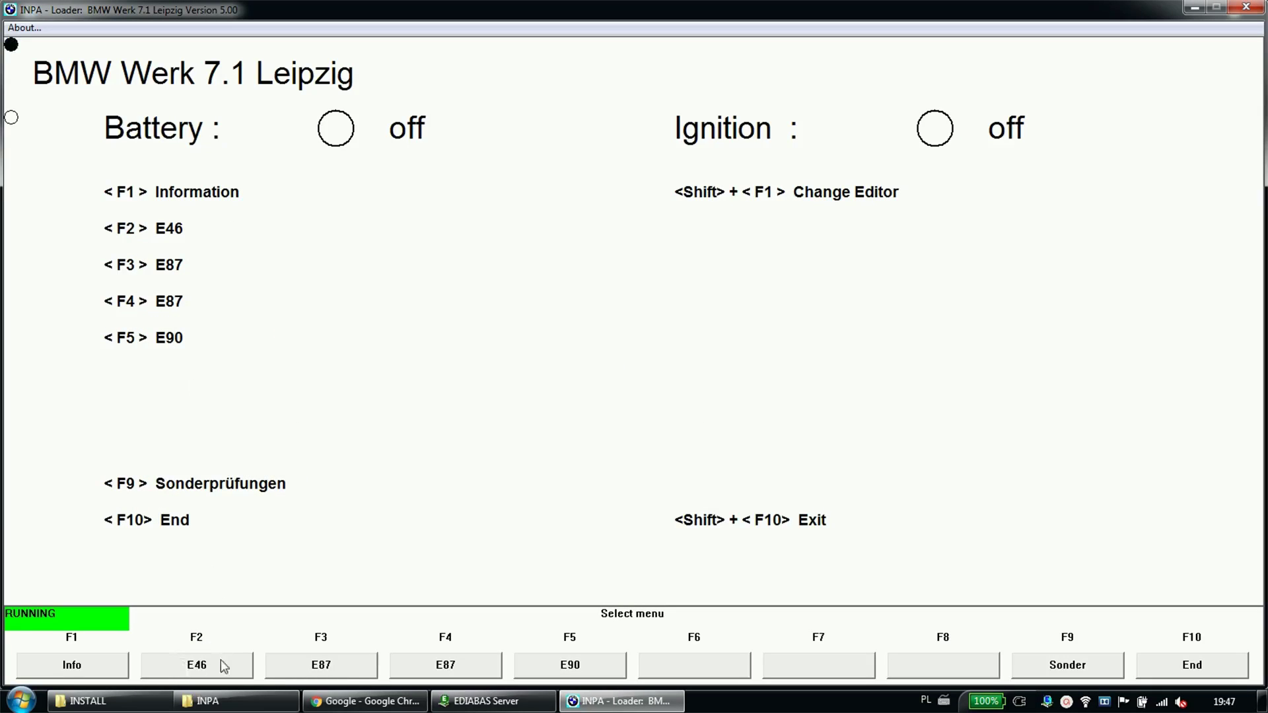
left_click(197, 665)
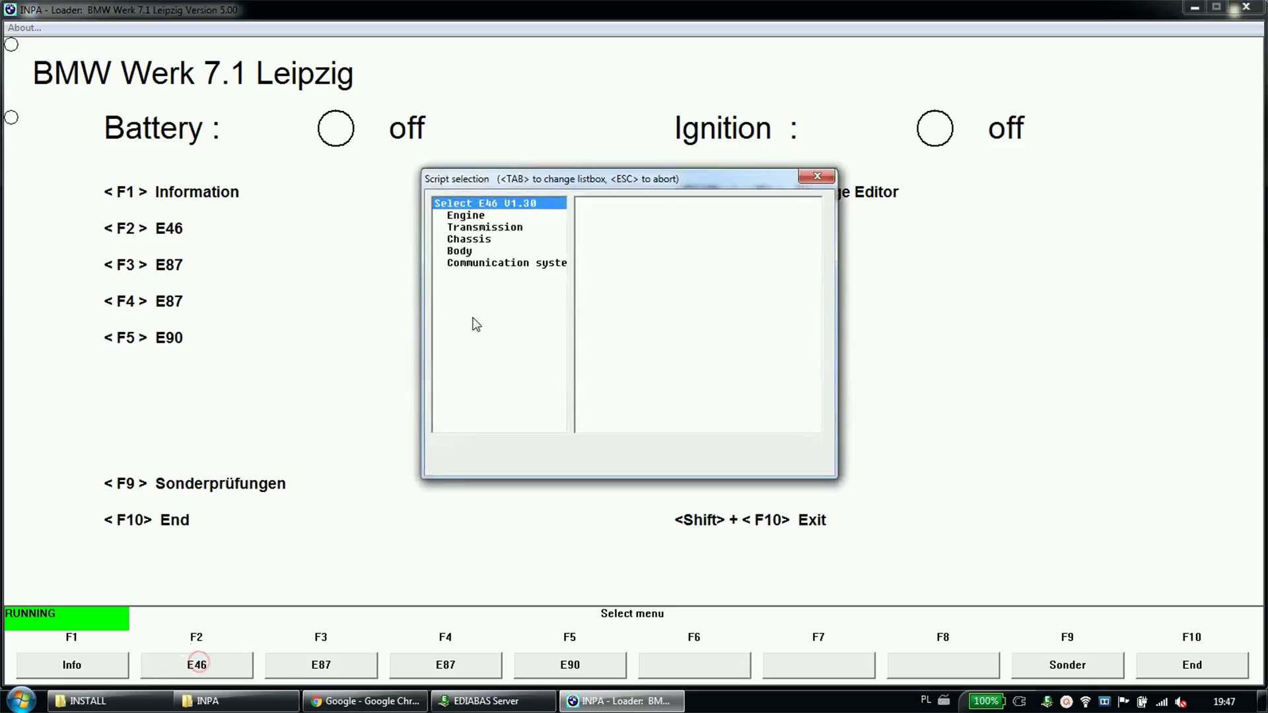
Review the E46 module groups such as Engine, Transmission, Body and Communication systems, then quit INPA.
left_click(486, 218)
left_click(478, 251)
left_click(477, 262)
left_click(471, 228)
left_click(468, 216)
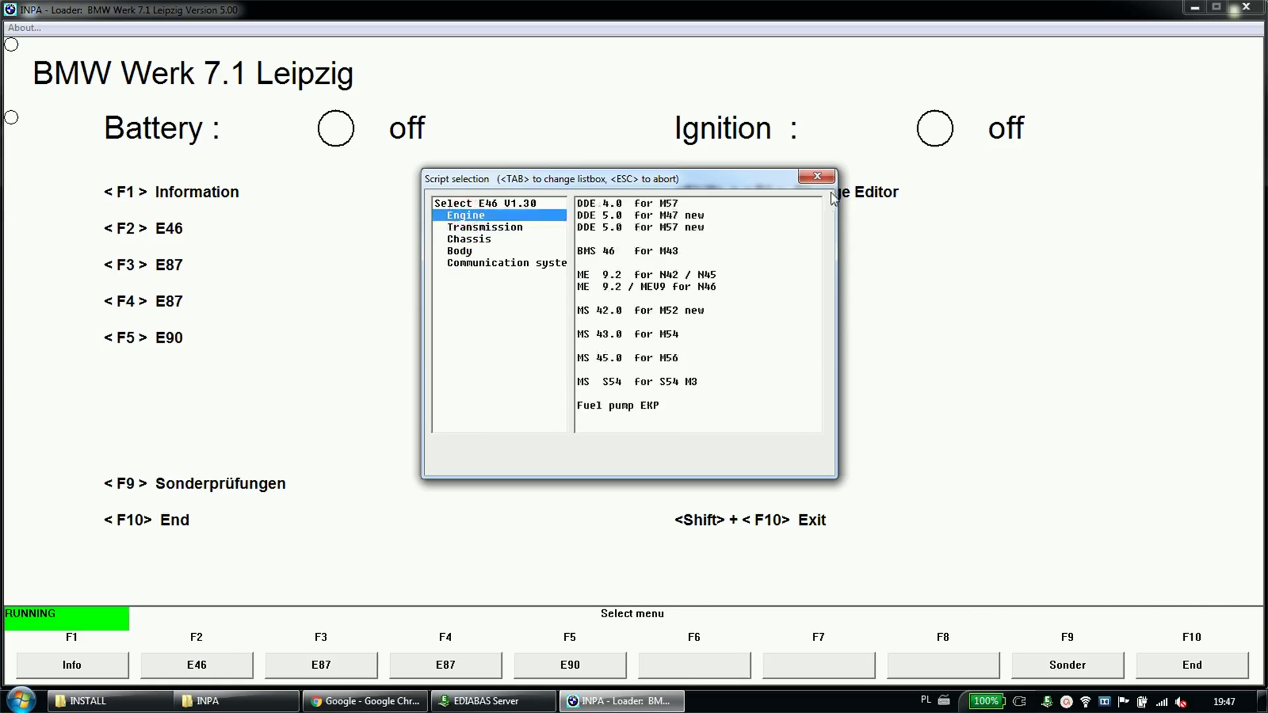
left_click(817, 176)
left_click(1205, 664)
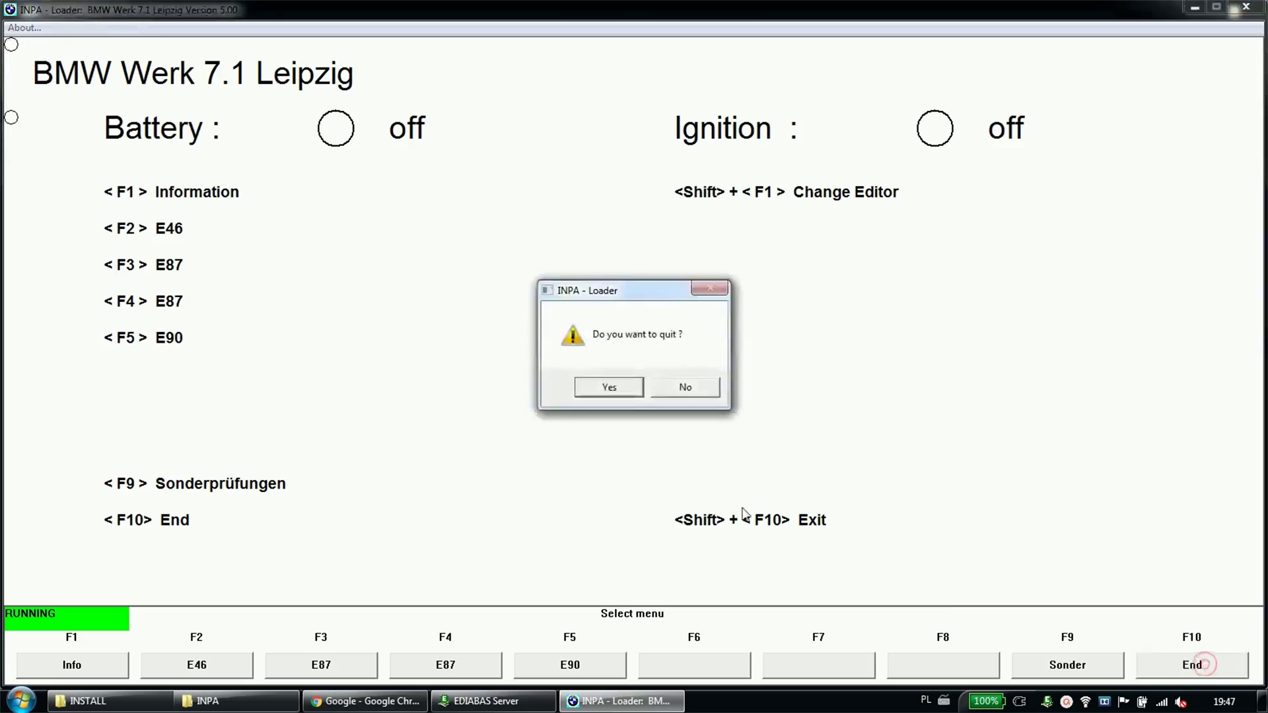
left_click(624, 387)
Look through the CFGDAT configuration files and the SGDAT script files in C:\EC-APPS\INPA.
double_click(317, 264)
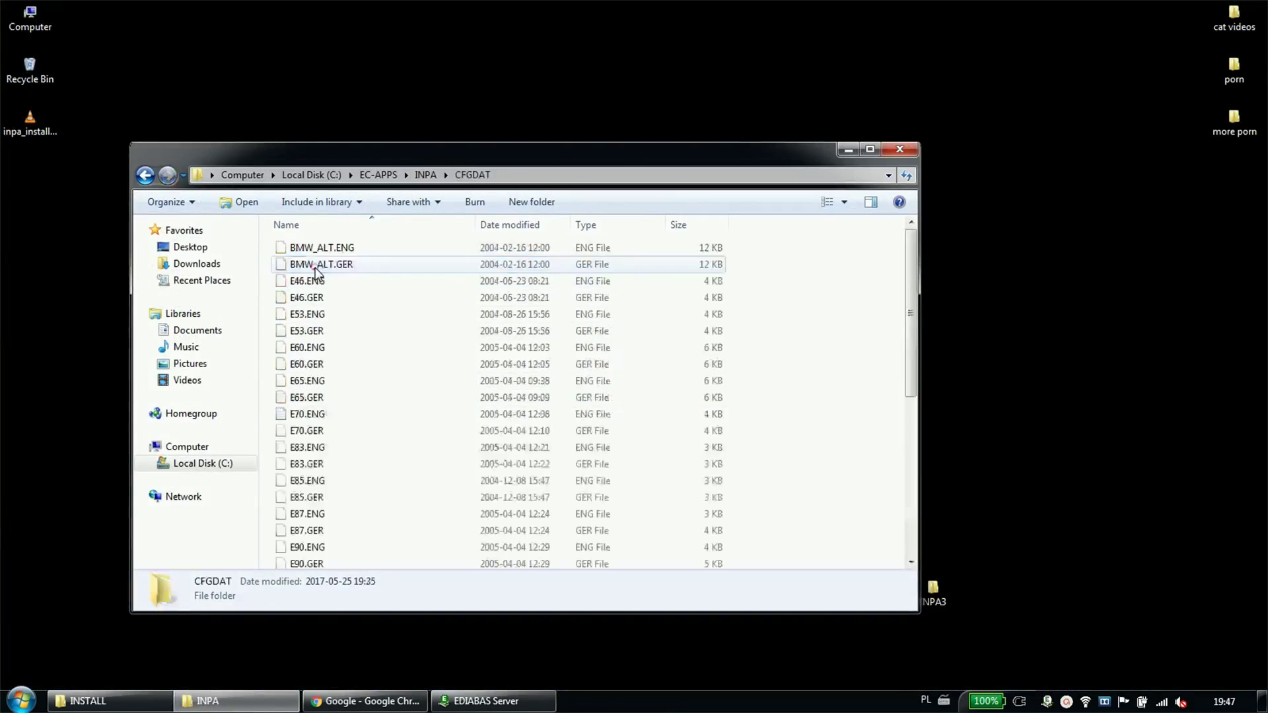
scroll(317, 369, "down", 6)
scroll(317, 367, "up", 6)
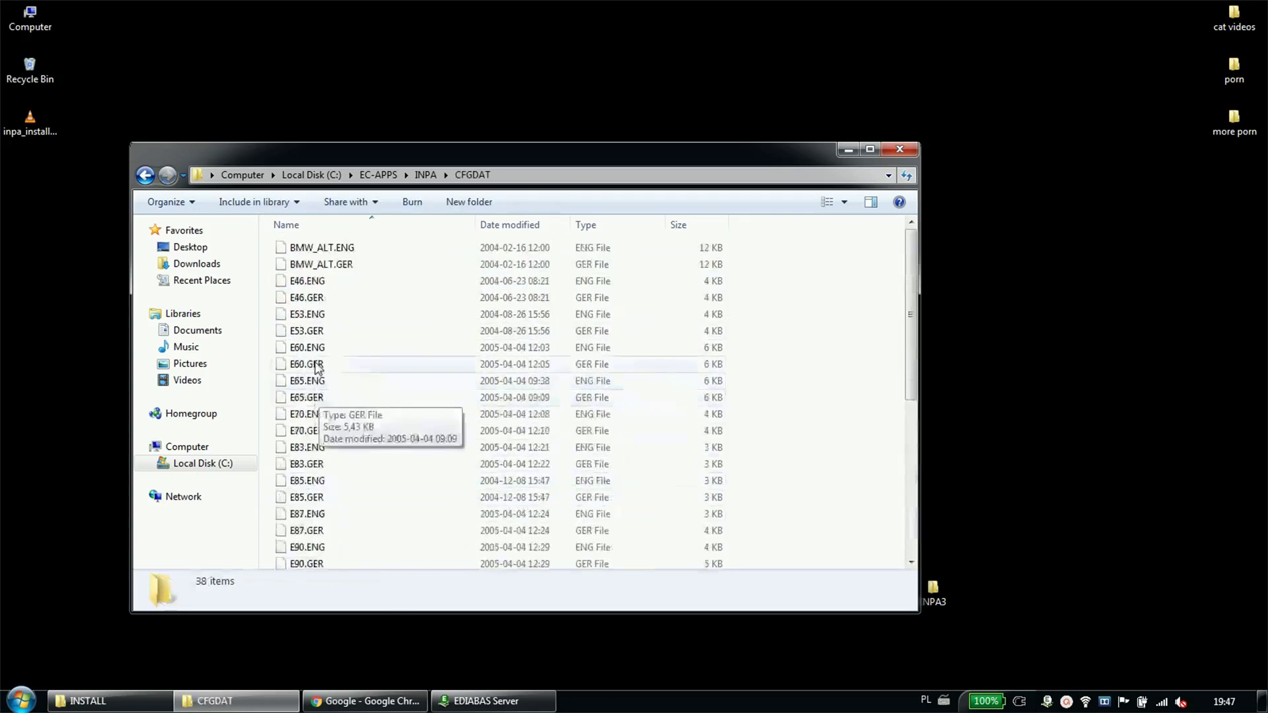
key("BackSpace")
double_click(310, 380)
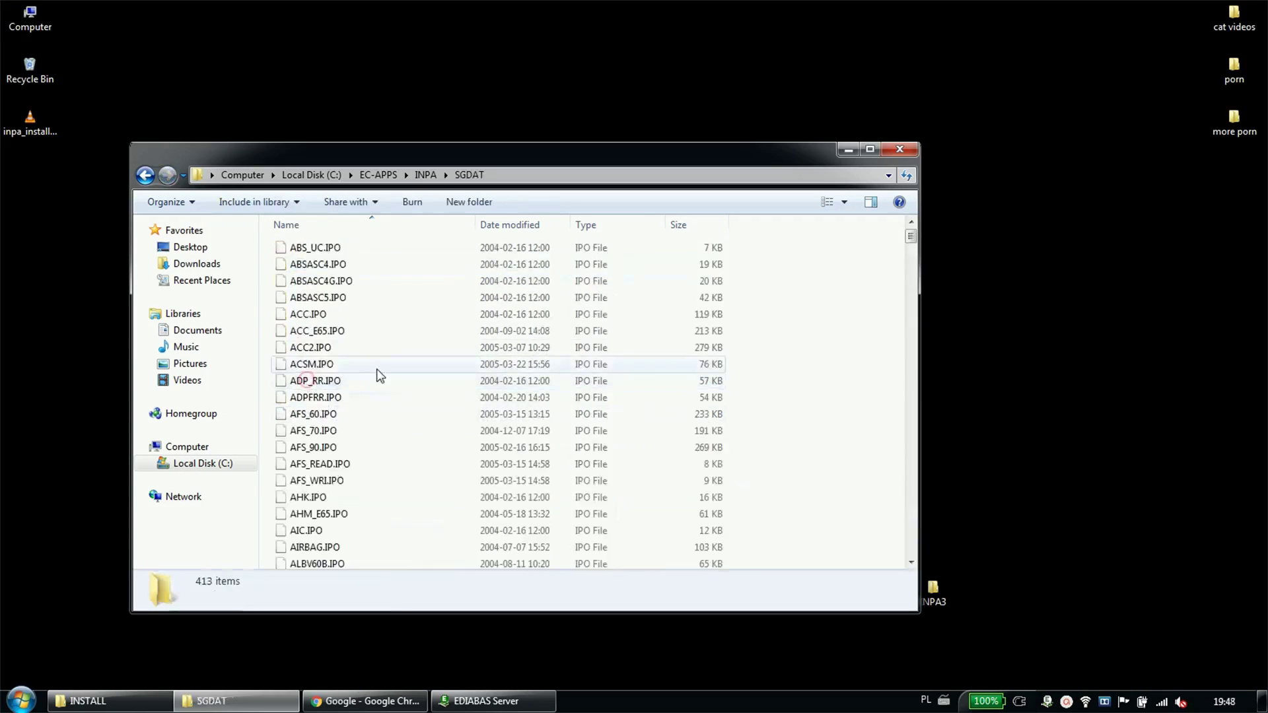
scroll(379, 375, "down", 20)
key("BackSpace")
left_click(302, 264)
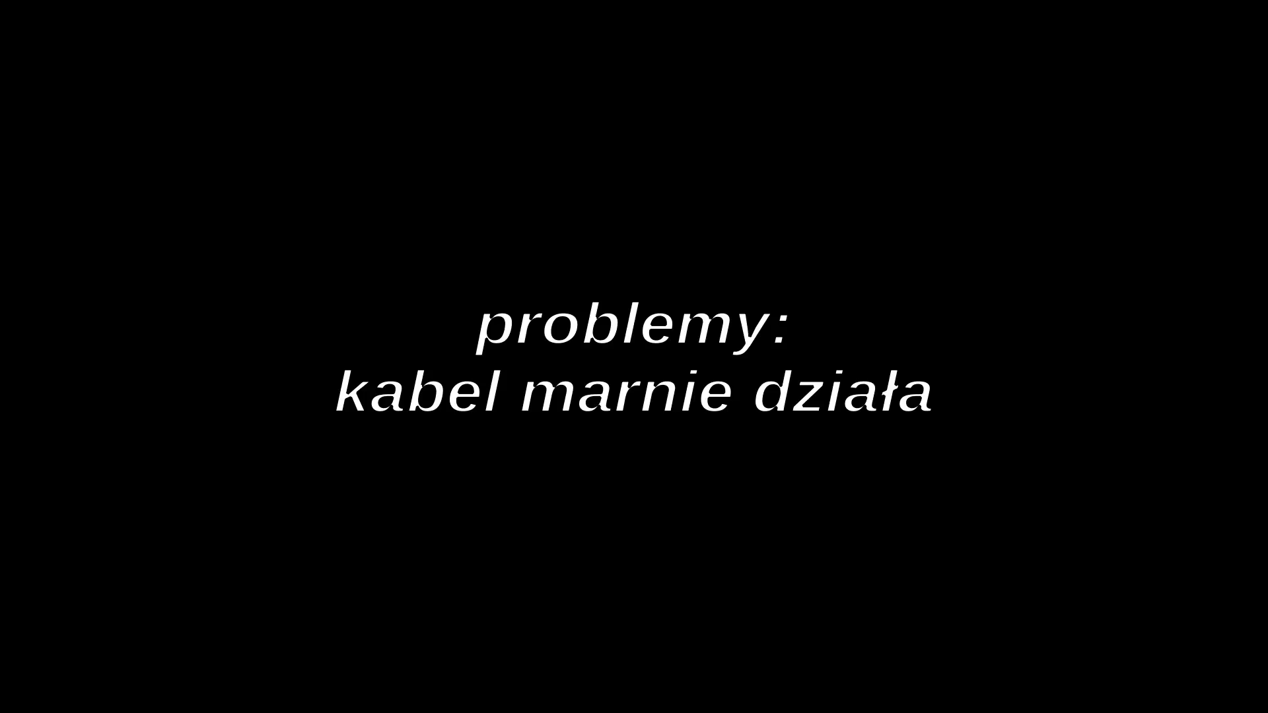